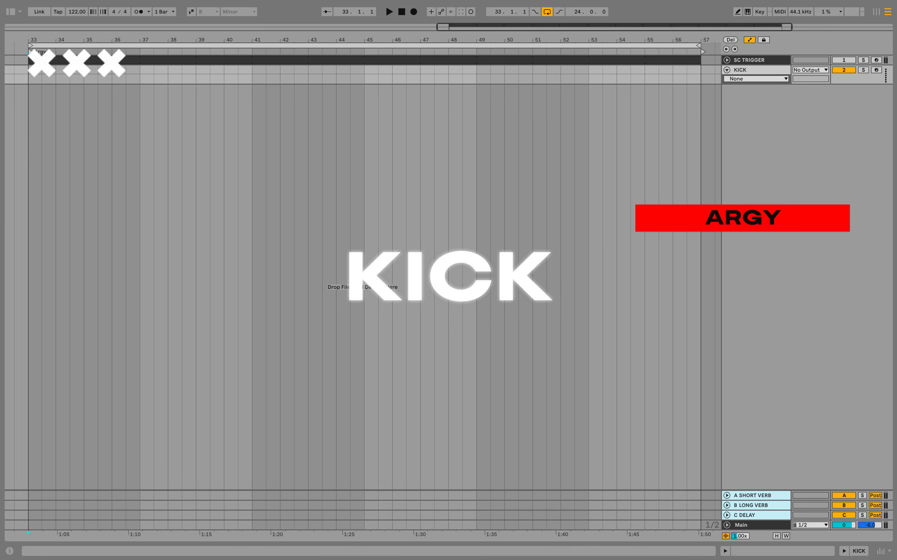
Step: Load Kick.wav from the Argy folder of the Production Tutorial place onto the KICK track
{"action": "left_click", "coordinate": [11, 13]}
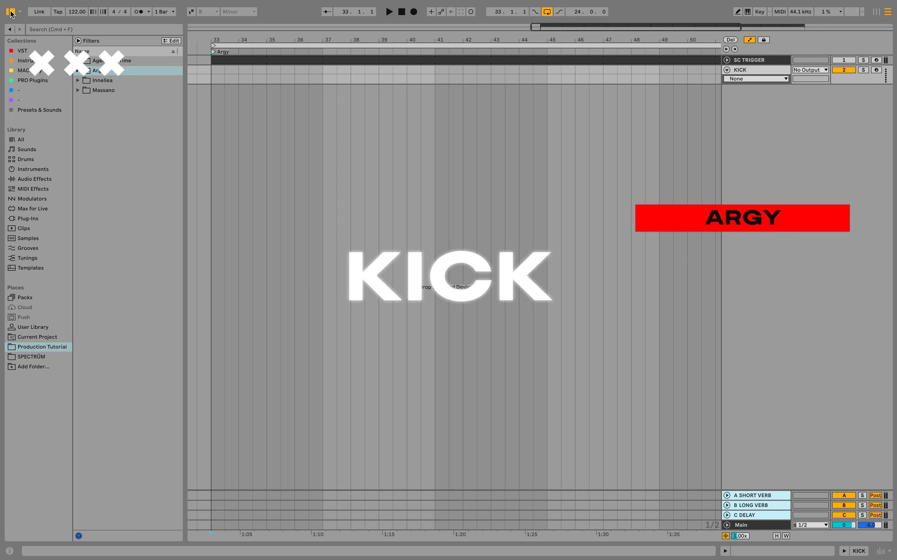
{"action": "left_click", "coordinate": [78, 71]}
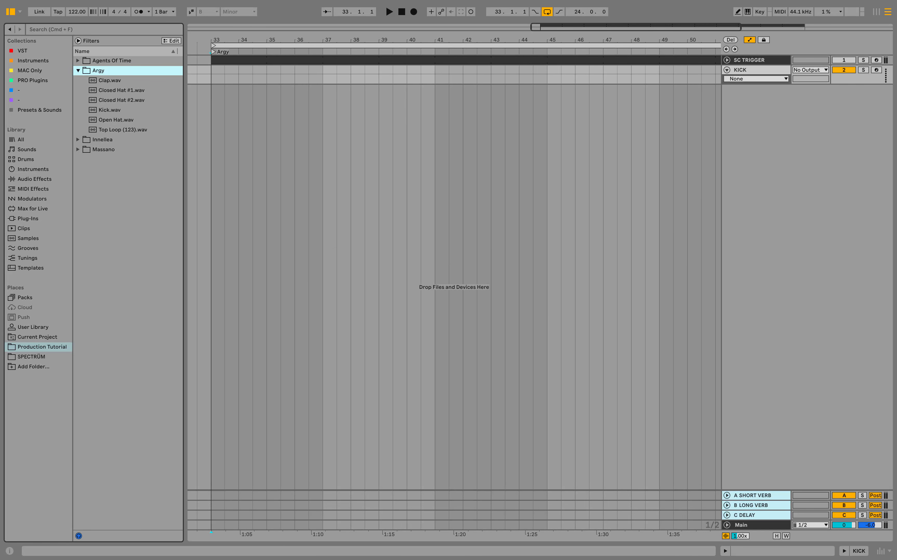
{"action": "key", "text": "Down"}
{"action": "key", "text": "Down"}
{"action": "key", "text": "Down"}
{"action": "key", "text": "Down"}
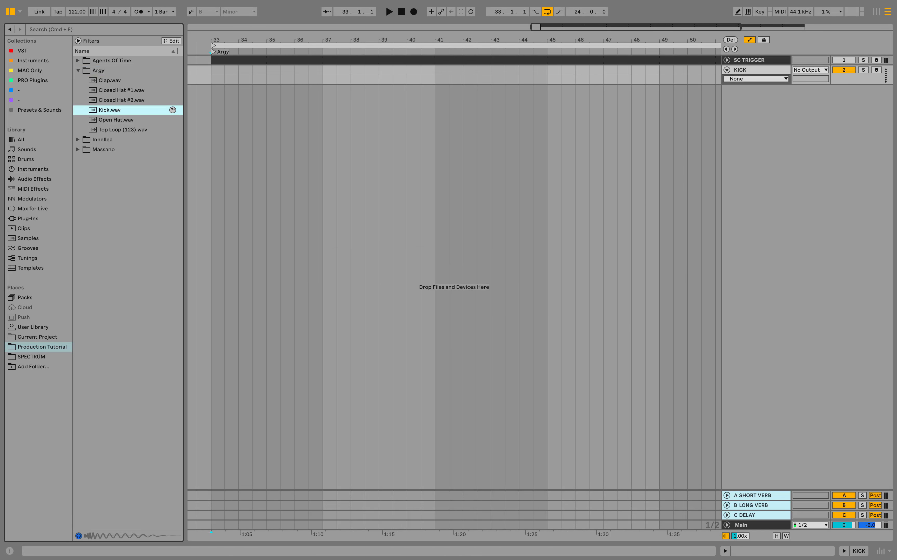
{"action": "double_click", "coordinate": [106, 110]}
{"action": "key", "text": "super+alt+b"}
Step: Insert an empty two-bar MIDI clip on the KICK track, starting at bar 33
{"action": "left_click", "coordinate": [29, 70]}
{"action": "right_click", "coordinate": [76, 69]}
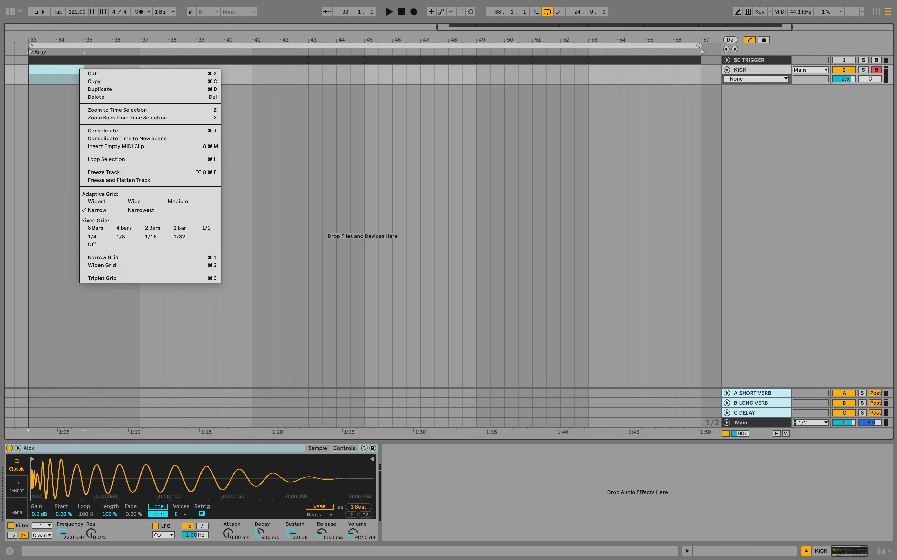
{"action": "left_click", "coordinate": [111, 146]}
{"action": "scroll", "coordinate": [135, 374], "scroll_direction": "down", "scroll_amount": 1}
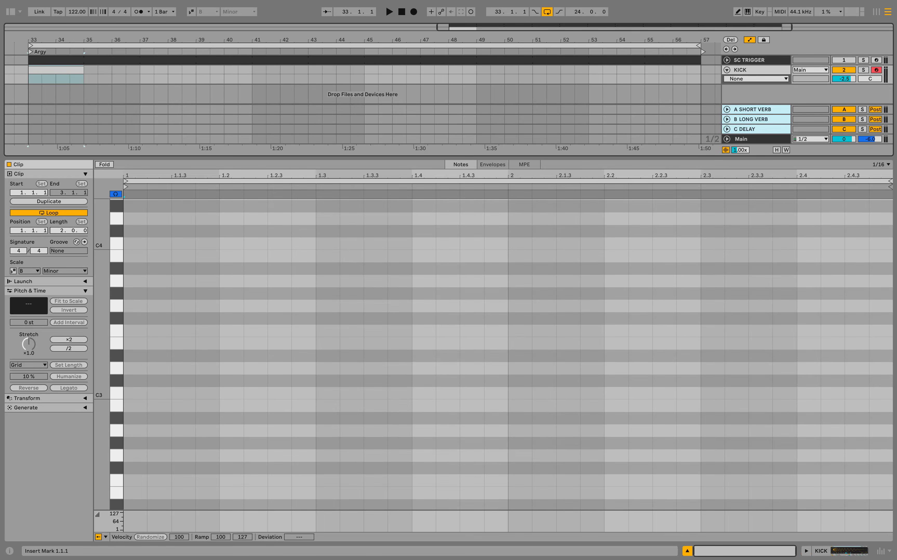
Step: Fill the two-bar kick clip with a C3 note on every beat and play it
{"action": "double_click", "coordinate": [135, 393]}
{"action": "left_click_drag", "start_coordinate": [221, 375], "coordinate": [123, 409]}
{"action": "key", "text": "super+d"}
{"action": "key", "text": "super+d"}
{"action": "key", "text": "super+d"}
{"action": "key", "text": "super+d"}
{"action": "key", "text": "super+d"}
{"action": "key", "text": "super+d"}
{"action": "key", "text": "super+d"}
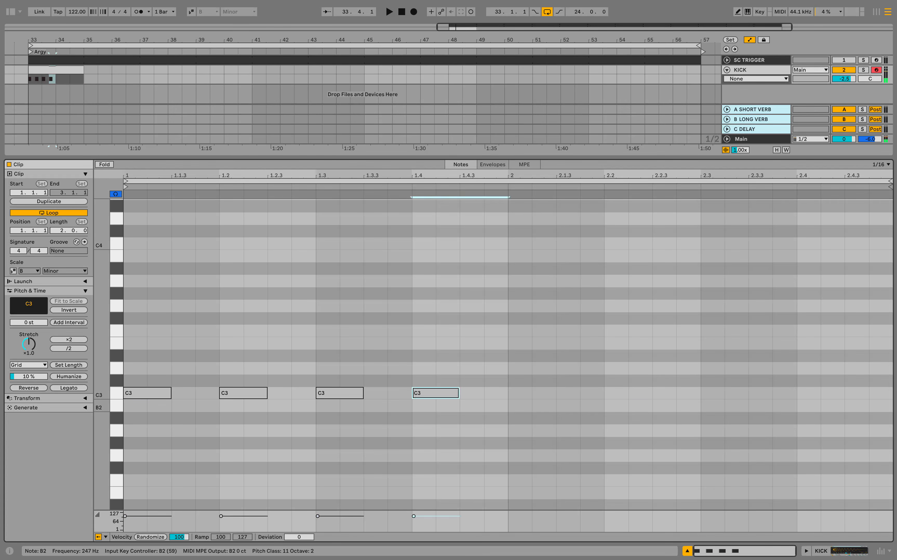
{"action": "key", "text": "space"}
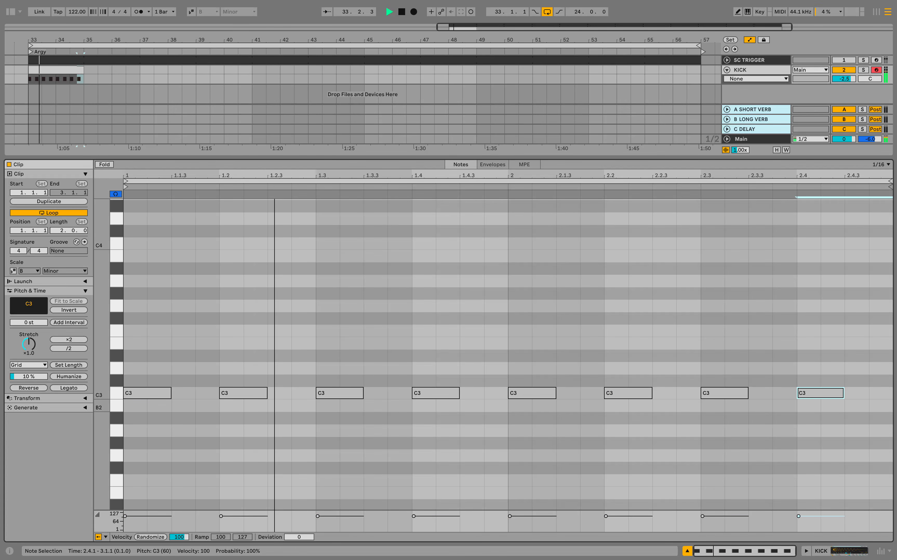
Step: Extend the kick clip to bar 57 and show the KICK track's devices
{"action": "key", "text": "super+alt+l"}
{"action": "left_click_drag", "start_coordinate": [84, 70], "coordinate": [700, 70]}
{"action": "key", "text": "shift+Tab"}
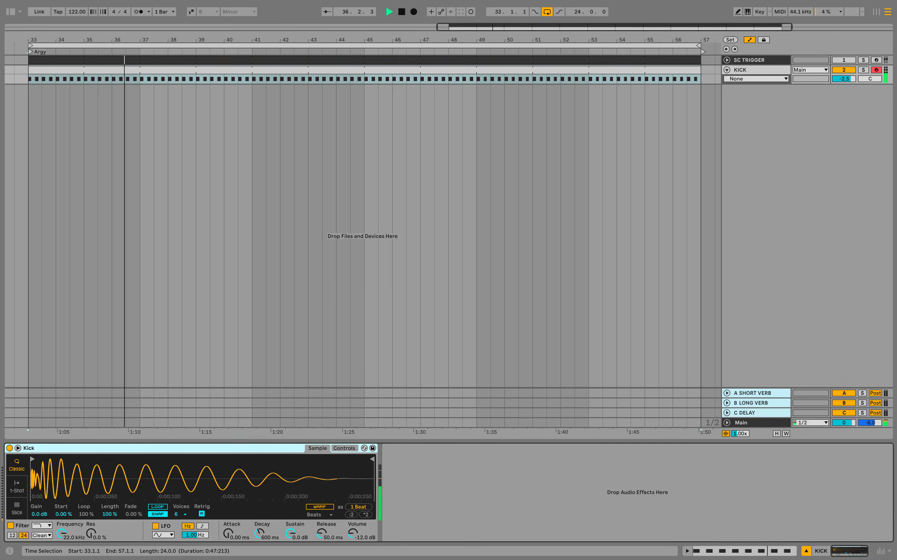
Step: Add a Compressor to the KICK track with a -20 dB threshold and 5 dB output gain, and play it
{"action": "key", "text": "super+alt+b"}
{"action": "left_click", "coordinate": [38, 29]}
{"action": "type", "text": "com"}
{"action": "left_click", "coordinate": [34, 179]}
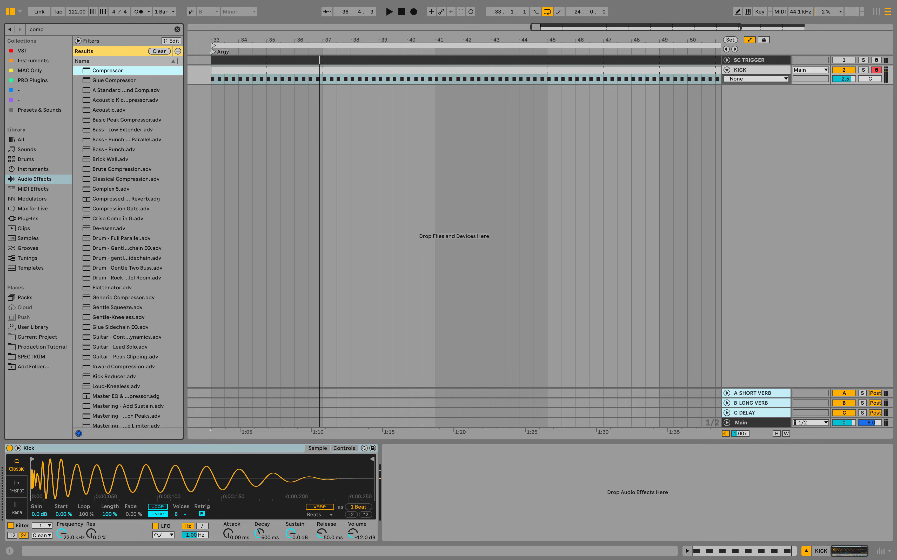
{"action": "key", "text": "Return"}
{"action": "key", "text": "space"}
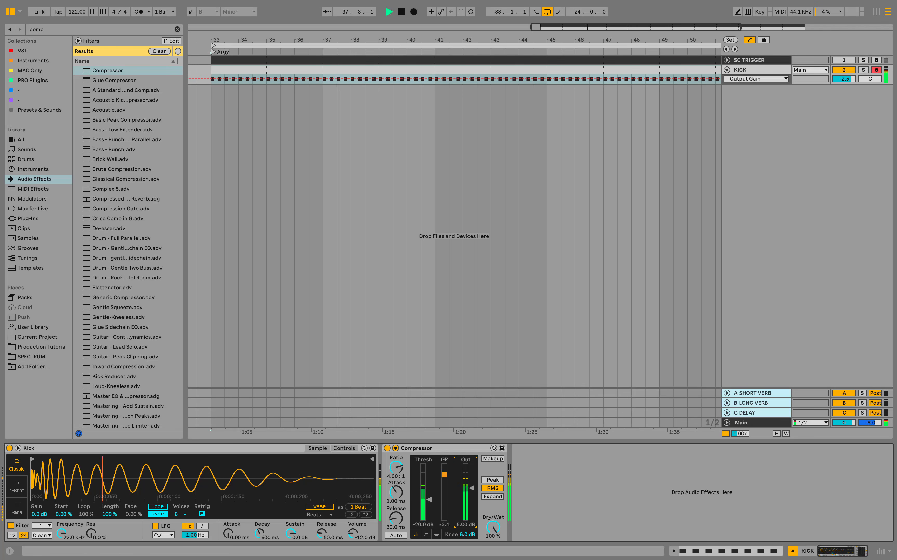
{"action": "left_click", "coordinate": [11, 12]}
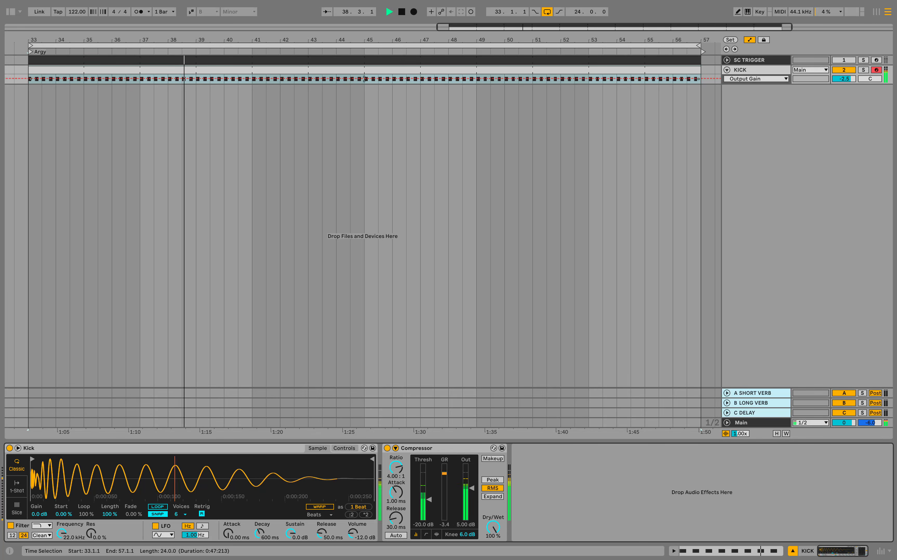
Step: Split the kick clip at bars 41 and 49 and trim half a bar off the end of the first two parts
{"action": "left_click", "coordinate": [252, 79]}
{"action": "key", "text": "super+e"}
{"action": "left_click_drag", "start_coordinate": [251, 70], "coordinate": [238, 70]}
{"action": "left_click", "coordinate": [477, 79]}
{"action": "key", "text": "super+e"}
{"action": "left_click_drag", "start_coordinate": [476, 69], "coordinate": [474, 69]}
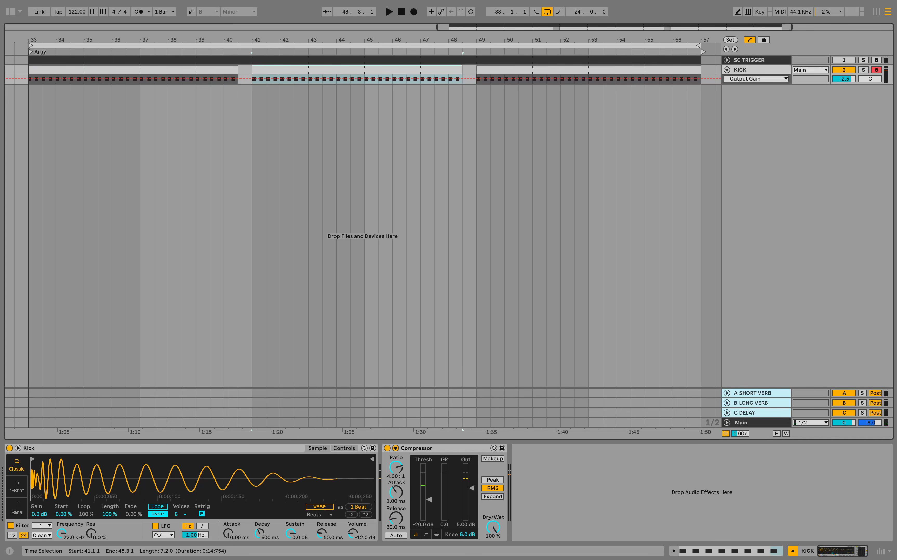
Step: Trim the end of the last kick clip by one beat to 56.4.1
{"action": "scroll", "coordinate": [701, 69], "scroll_direction": "up", "scroll_amount": 5}
{"action": "left_click_drag", "start_coordinate": [699, 70], "coordinate": [696, 69]}
{"action": "scroll", "coordinate": [697, 70], "scroll_direction": "down", "scroll_amount": 6}
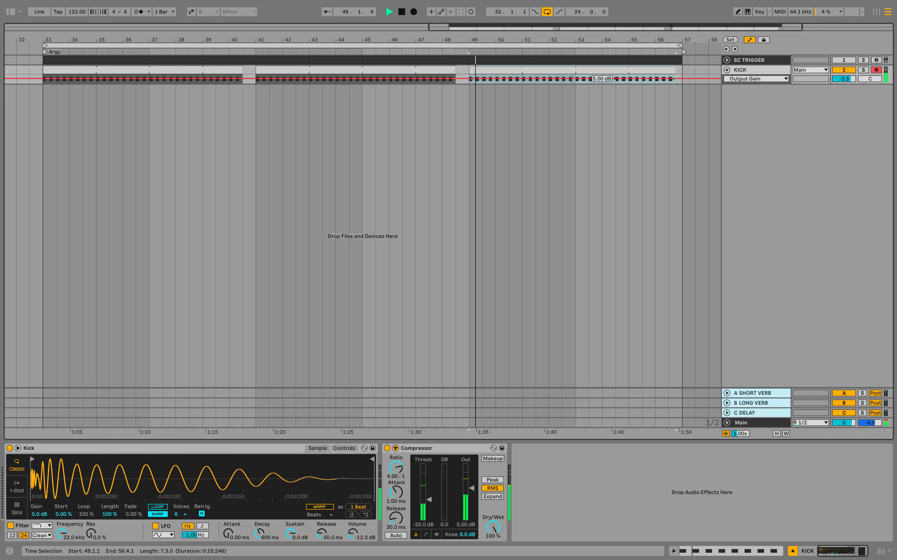
{"action": "left_click", "coordinate": [682, 71]}
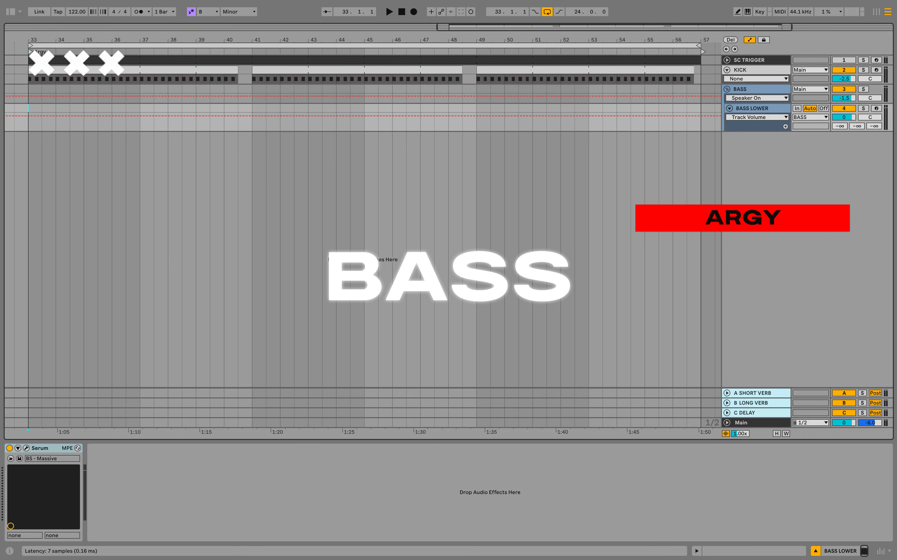
Step: Open the Serum instrument on BASS LOWER, review and audition its BS - Massive preset, and close it
{"action": "left_click", "coordinate": [27, 447]}
{"action": "left_click", "coordinate": [352, 469]}
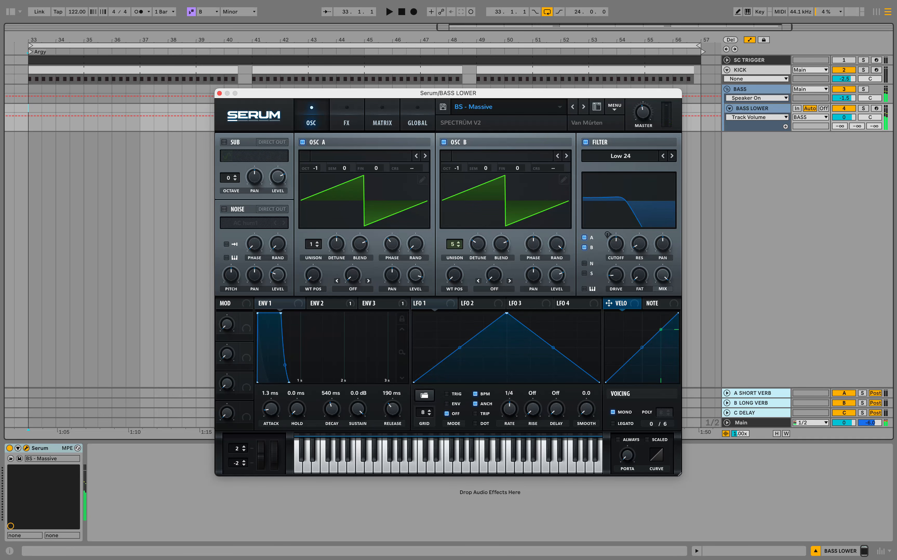
{"action": "key", "text": "super+w"}
Step: Insert an empty four-bar MIDI clip on the BASS LOWER track, starting at bar 33
{"action": "right_click", "coordinate": [130, 108]}
{"action": "left_click", "coordinate": [167, 186]}
{"action": "left_click", "coordinate": [117, 372]}
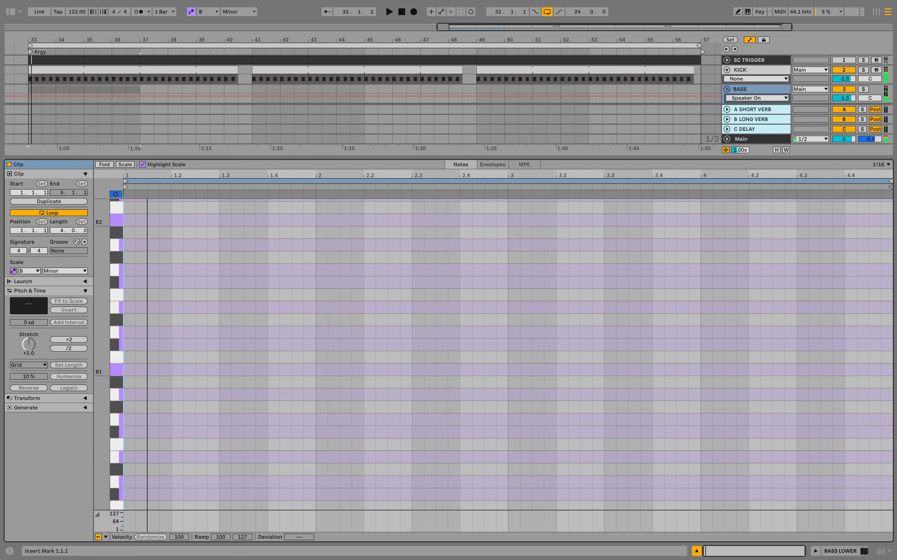
{"action": "key", "text": "space"}
Step: Write the first bar of the bassline on B1, mixing sixteenth notes with longer notes
{"action": "double_click", "coordinate": [129, 370]}
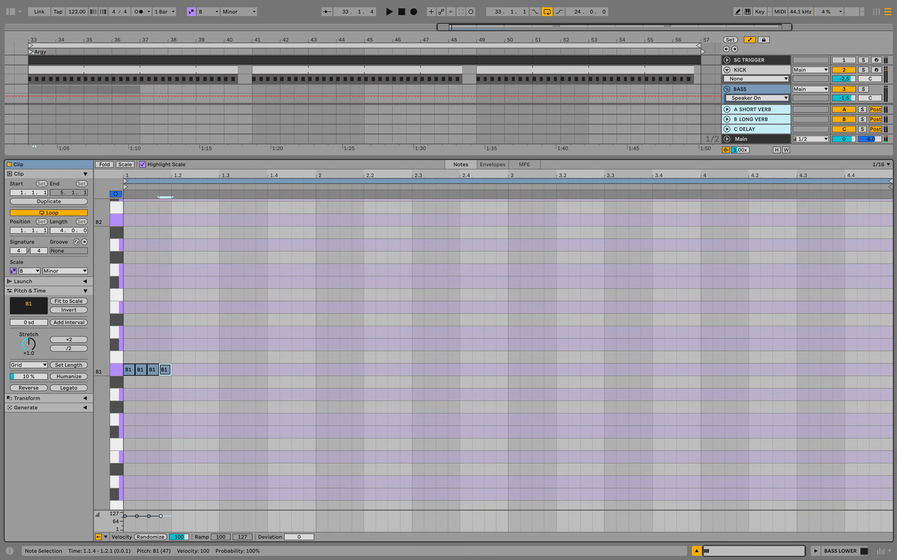
{"action": "key", "text": "space"}
{"action": "double_click", "coordinate": [203, 369]}
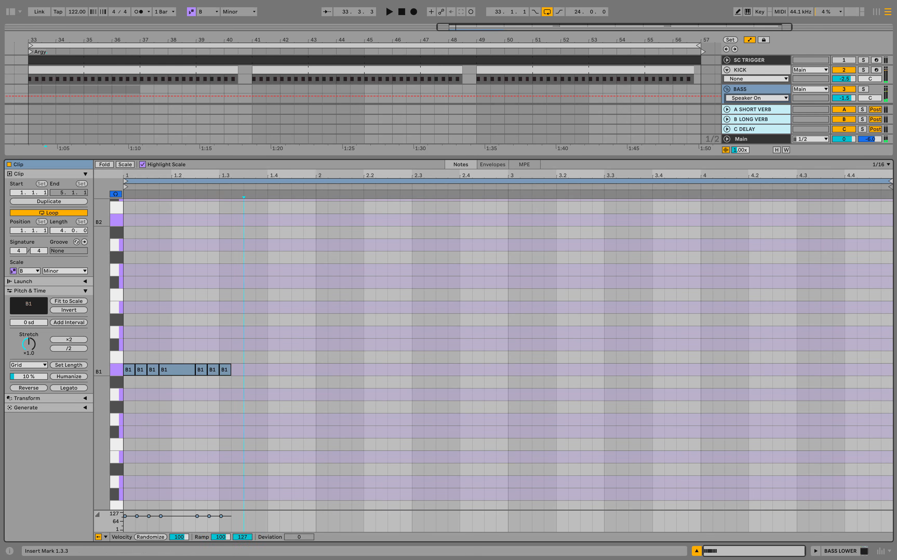
{"action": "key", "text": "ctrl+d"}
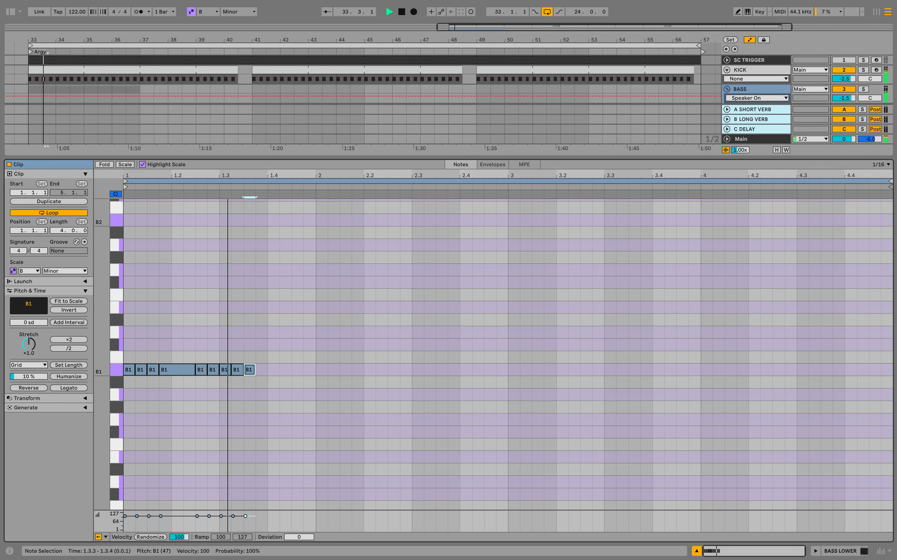
{"action": "key", "text": "shift+Right"}
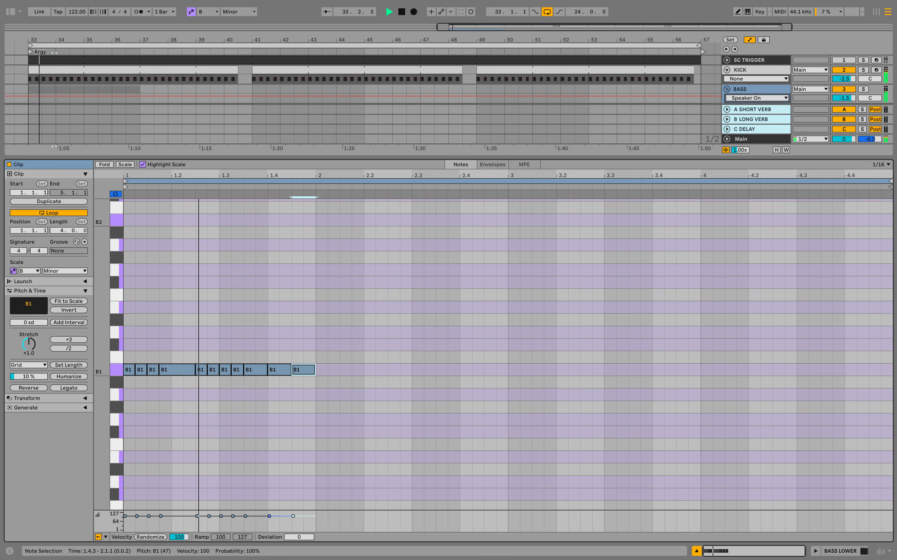
Step: Continue the B1 bassline through the second bar, ending with a quarter note and an eighth note
{"action": "key", "text": "space"}
{"action": "double_click", "coordinate": [325, 369]}
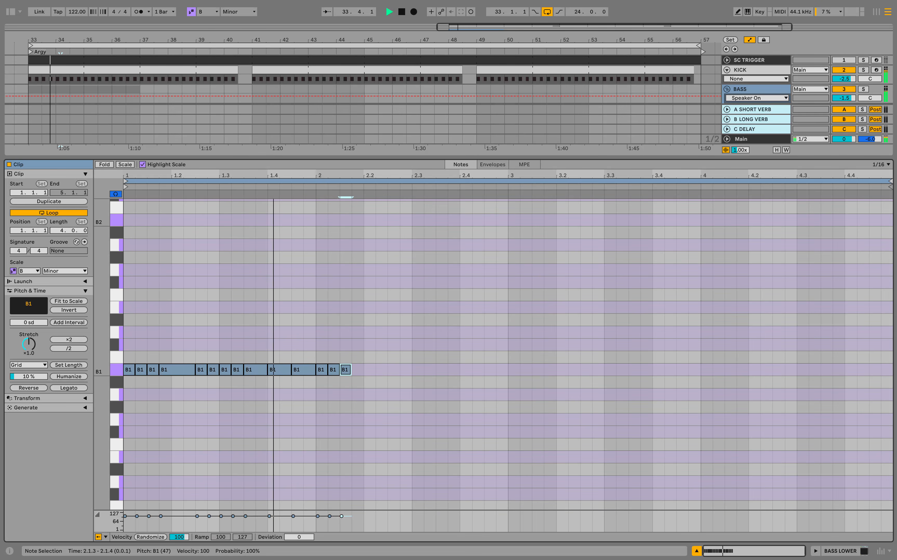
{"action": "key", "text": "ctrl+d"}
{"action": "key", "text": "space"}
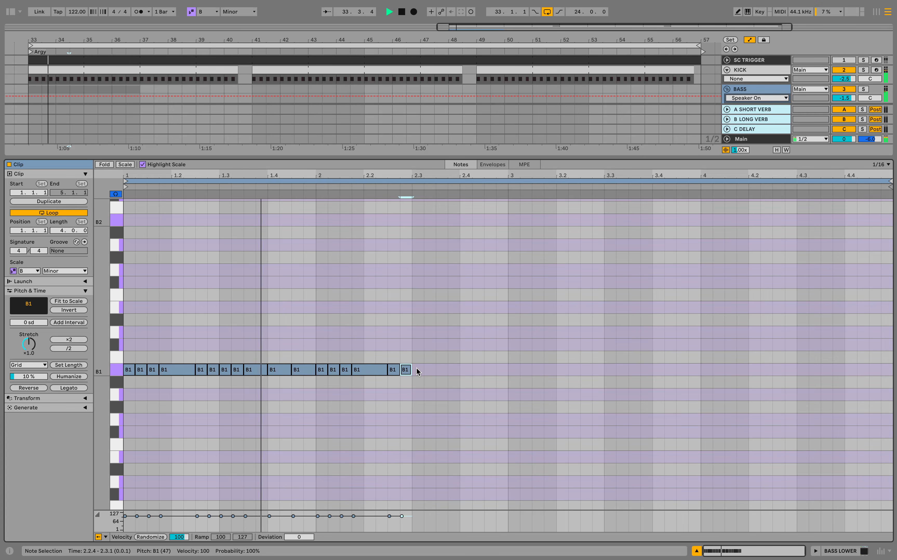
{"action": "key", "text": "ctrl+d"}
{"action": "key", "text": "space"}
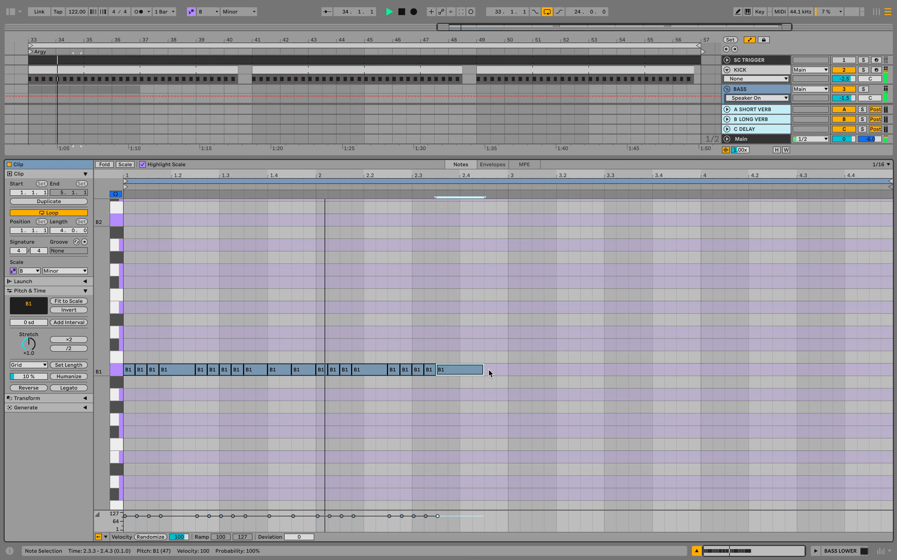
{"action": "key", "text": "space"}
{"action": "left_click", "coordinate": [484, 343]}
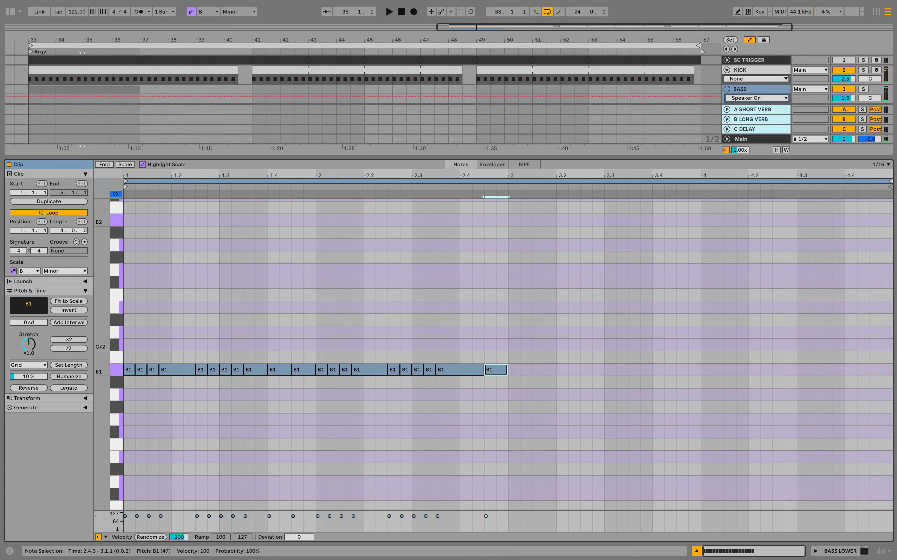
Step: Duplicate the two-bar B1 pattern into bars 3 and 4 and extend the bass clip to bar 57
{"action": "left_click_drag", "start_coordinate": [493, 355], "coordinate": [123, 428]}
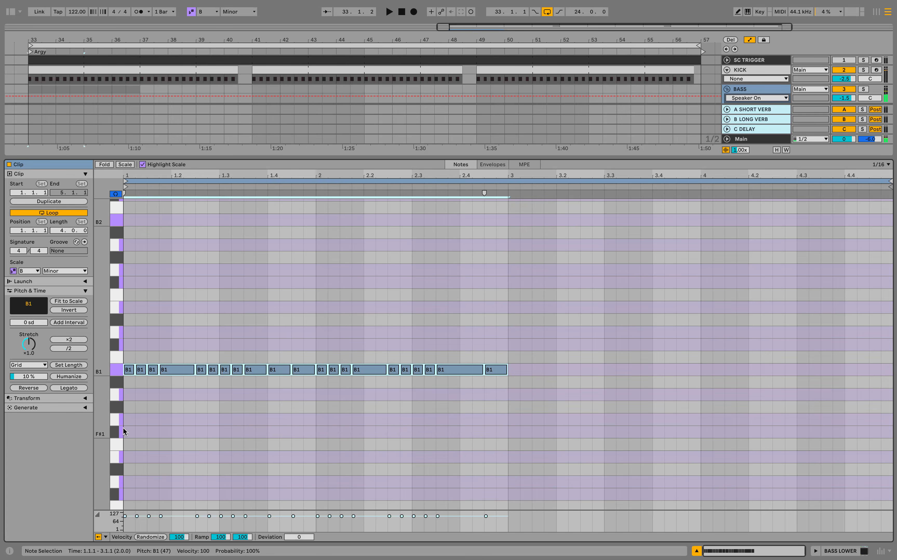
{"action": "key", "text": "ctrl+d"}
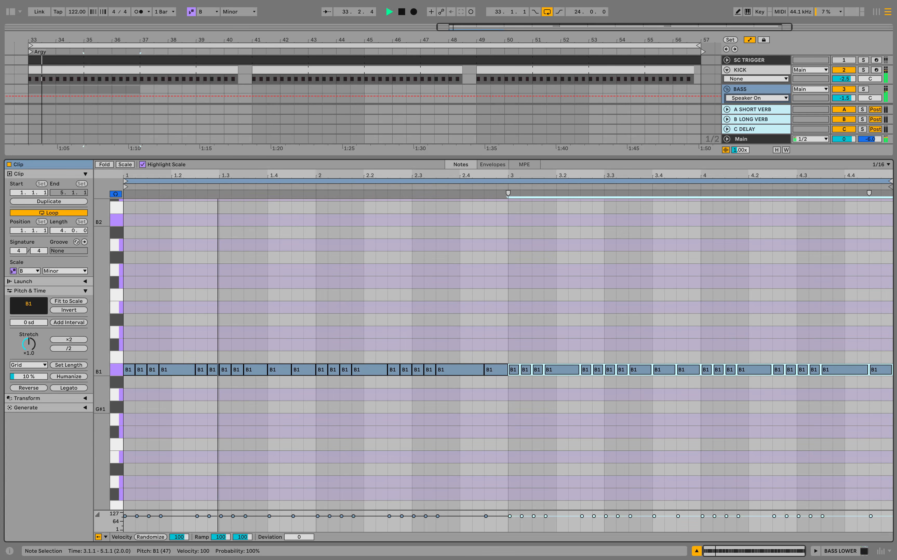
{"action": "left_click", "coordinate": [697, 551]}
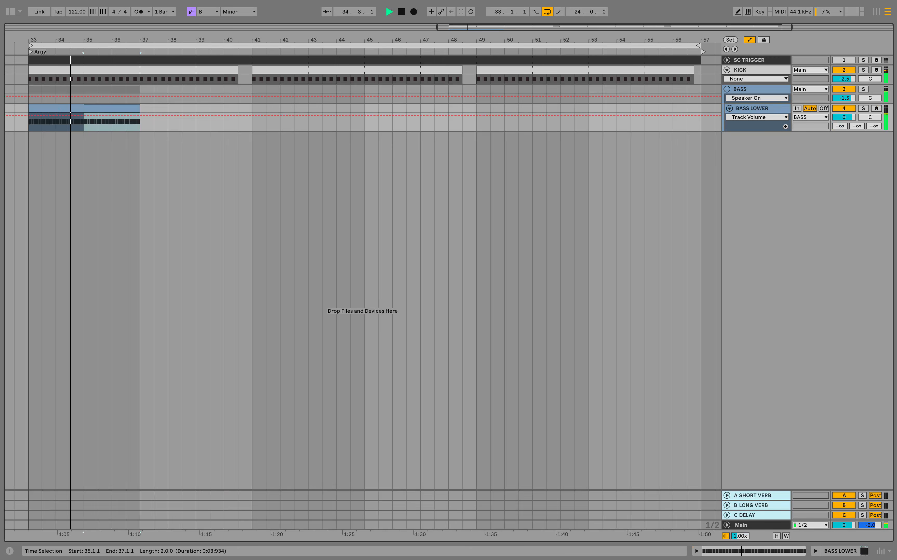
{"action": "left_click_drag", "start_coordinate": [140, 108], "coordinate": [701, 108]}
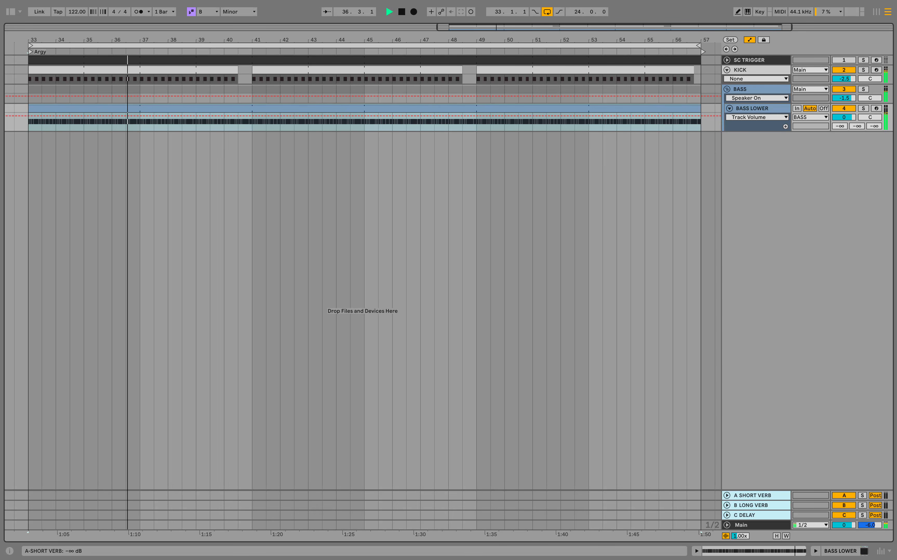
Step: Set the BASS LOWER track volume to -1.0 dB and add an EQ Eight after Serum
{"action": "left_click_drag", "start_coordinate": [847, 118], "coordinate": [848, 122]}
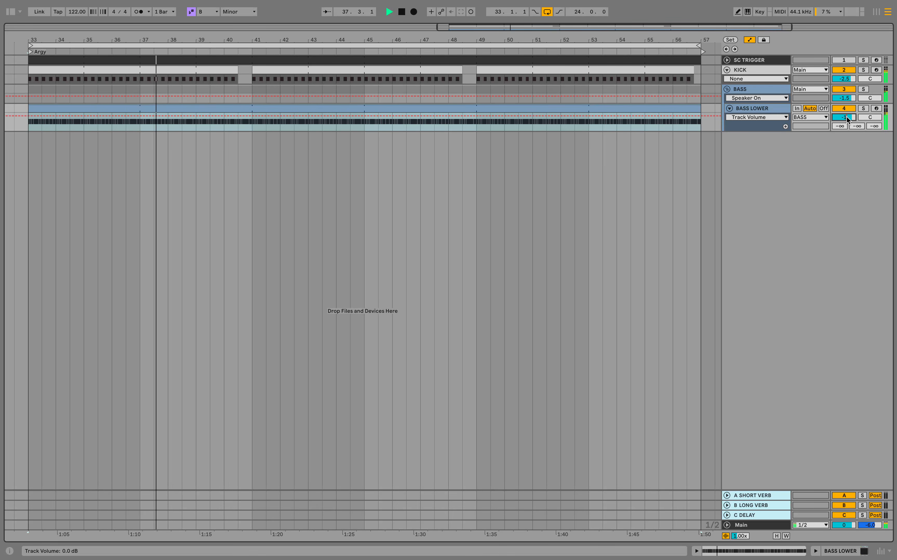
{"action": "key", "text": "shift+Tab"}
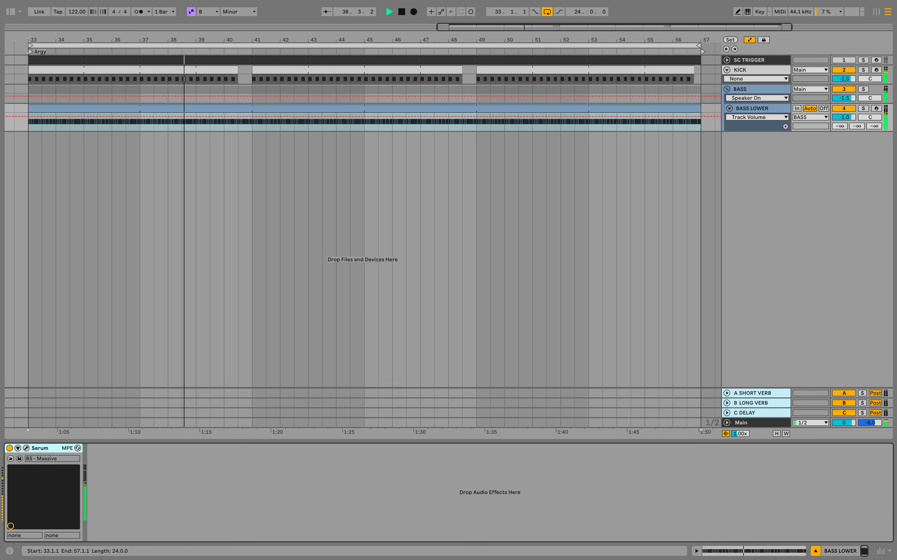
{"action": "key", "text": "super+f"}
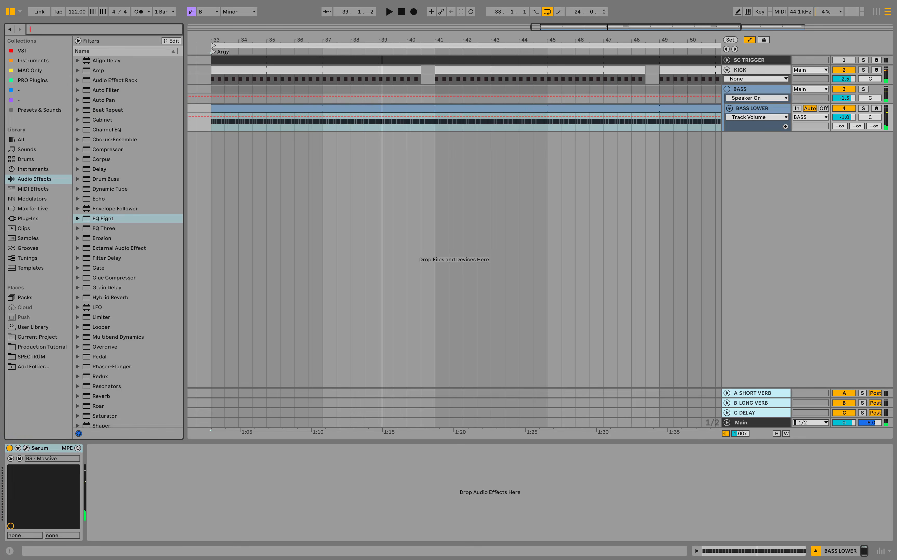
{"action": "type", "text": "eq"}
{"action": "key", "text": "Return"}
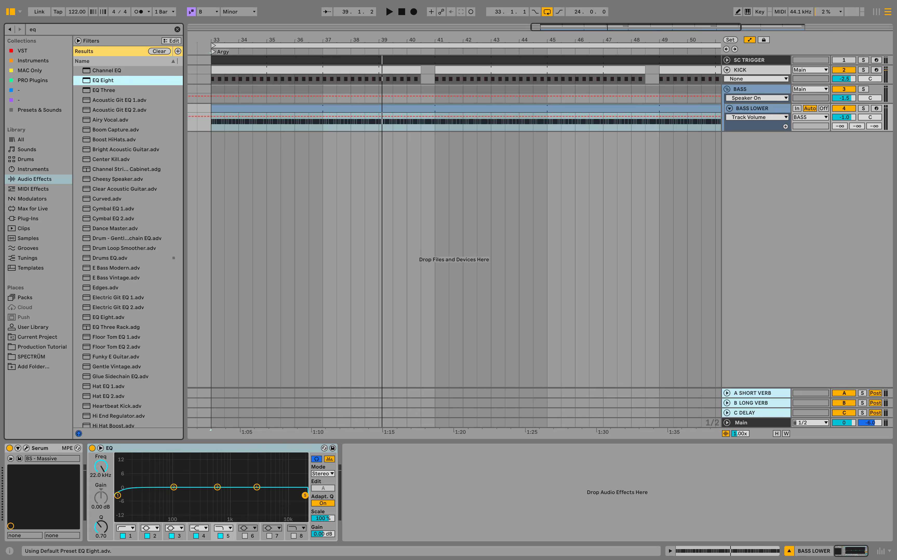
Step: Solo BASS LOWER and raise the EQ's band 1 low cut to about 40 Hz with a Q of 0.7
{"action": "left_click", "coordinate": [863, 108]}
{"action": "key", "text": "space"}
{"action": "left_click_drag", "start_coordinate": [117, 495], "coordinate": [152, 495]}
{"action": "left_click", "coordinate": [101, 528]}
{"action": "type", "text": "0.7"}
{"action": "key", "text": "Return"}
Step: Set EQ band 2 to 61.2 Hz with a Q of 3.00 and a gain of -3.00 dB
{"action": "left_click_drag", "start_coordinate": [173, 486], "coordinate": [158, 456]}
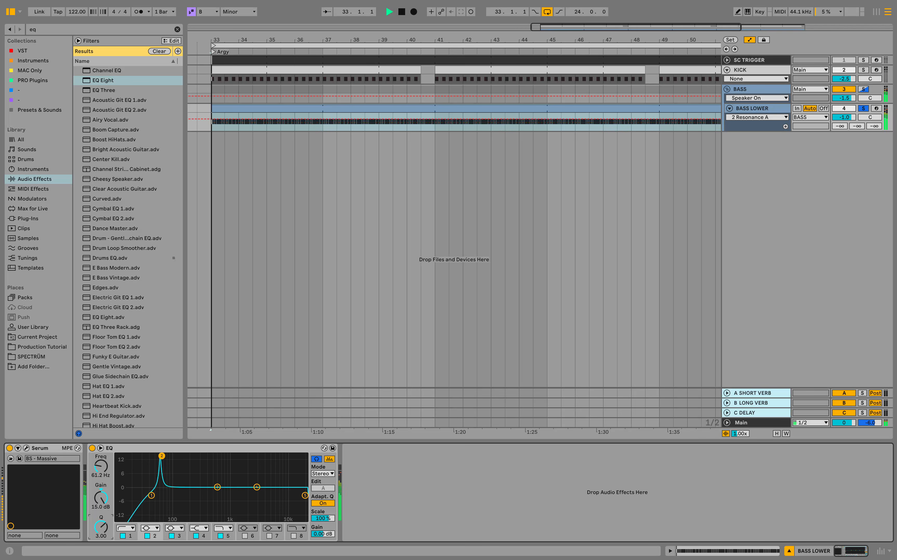
{"action": "left_click", "coordinate": [101, 498]}
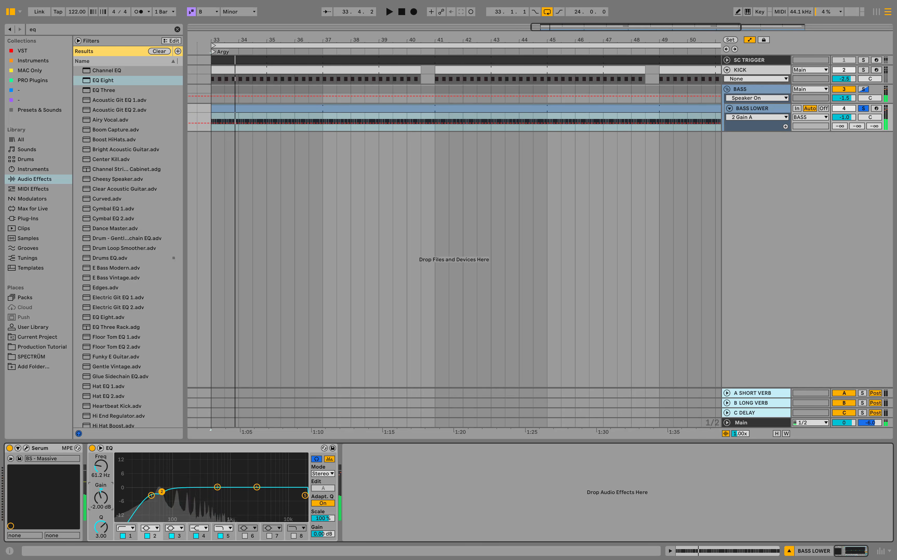
{"action": "key", "text": "Up"}
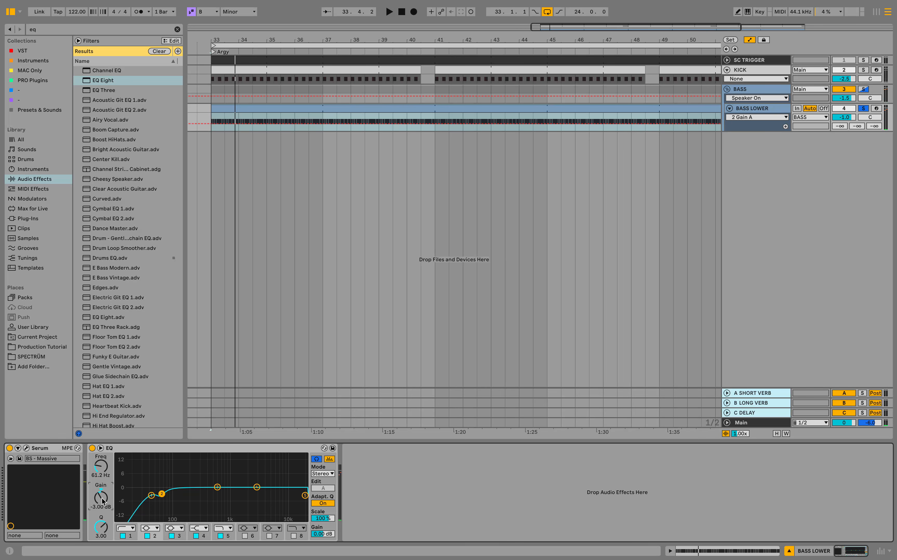
Step: Place EQ band 3 at about 102 Hz on BASS LOWER and give it a slight boost
{"action": "key", "text": "space"}
{"action": "left_click_drag", "start_coordinate": [217, 487], "coordinate": [173, 458]}
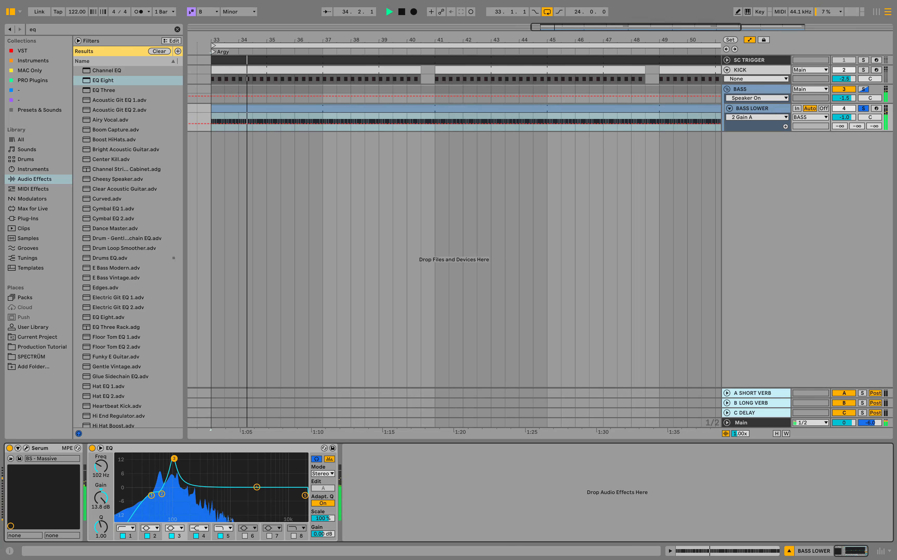
{"action": "key", "text": "space"}
{"action": "key", "text": "space"}
{"action": "left_click_drag", "start_coordinate": [101, 498], "coordinate": [102, 496]}
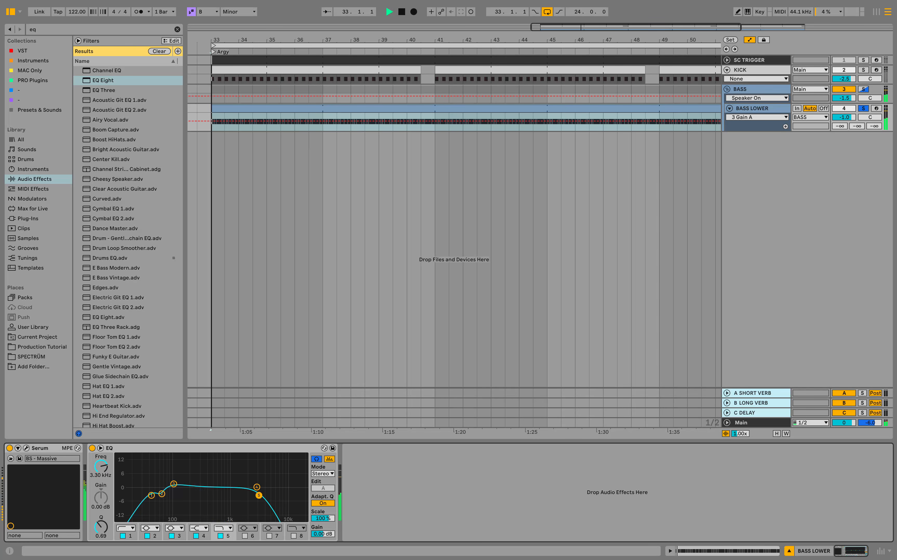
Step: Lower the EQ's band 5 high cut to 408 Hz with a Q of 0.66 and unsolo BASS LOWER
{"action": "left_click_drag", "start_coordinate": [221, 496], "coordinate": [208, 496]}
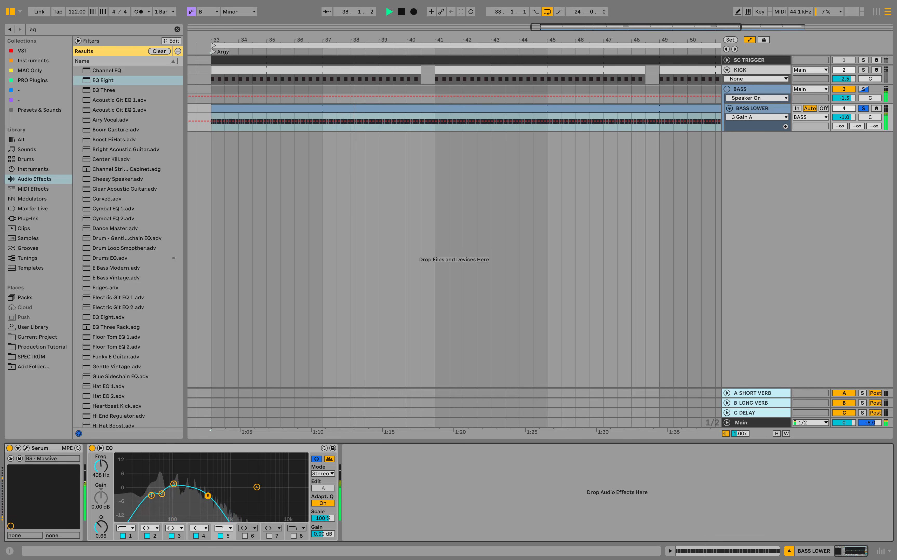
{"action": "left_click", "coordinate": [864, 108]}
Step: Copy the Compressor Bass device from the SC TRIGGER track and paste it after the EQ on BASS LOWER
{"action": "double_click", "coordinate": [749, 60]}
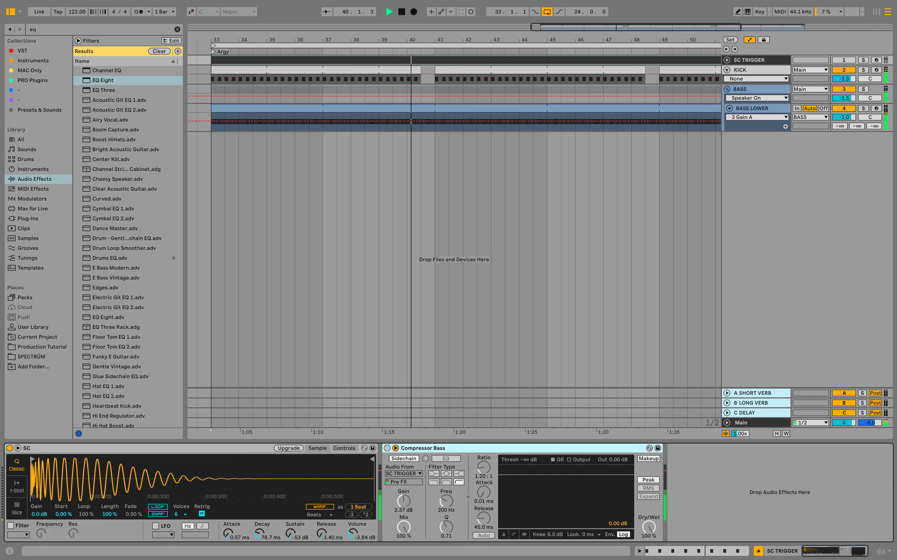
{"action": "right_click", "coordinate": [485, 448]}
{"action": "left_click", "coordinate": [500, 344]}
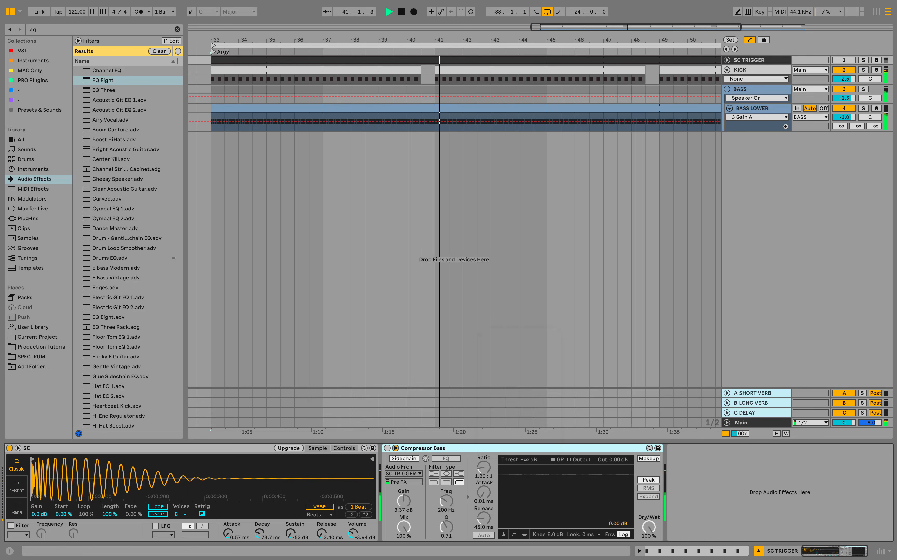
{"action": "left_click", "coordinate": [752, 109]}
{"action": "right_click", "coordinate": [437, 527]}
{"action": "left_click", "coordinate": [452, 533]}
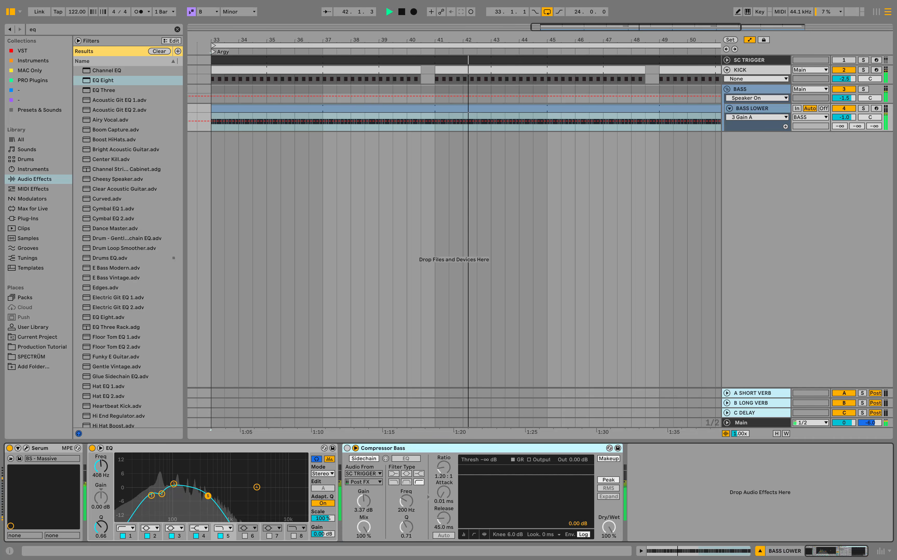
Step: Activate the Compressor Bass device on BASS LOWER and set its ratio to 4.00:1
{"action": "left_click", "coordinate": [347, 449]}
{"action": "left_click_drag", "start_coordinate": [444, 468], "coordinate": [443, 399]}
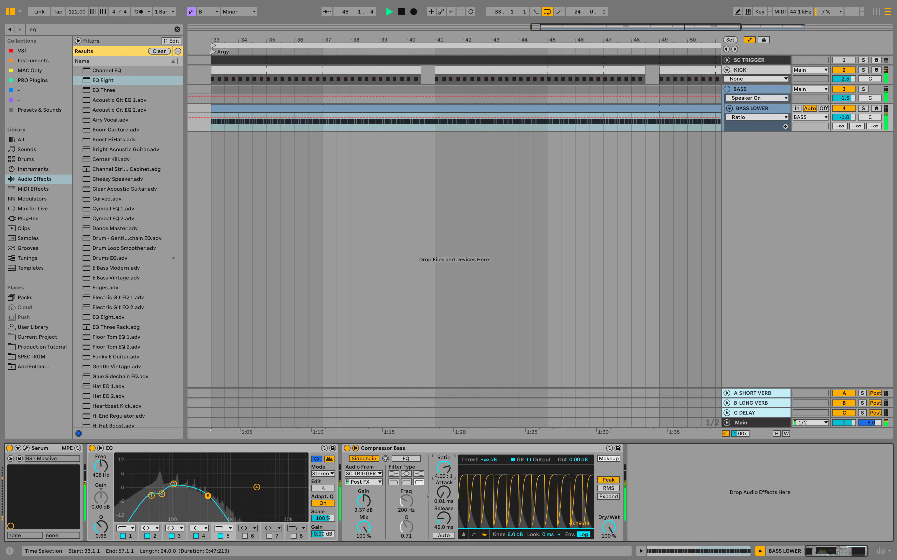
{"action": "left_click", "coordinate": [459, 315]}
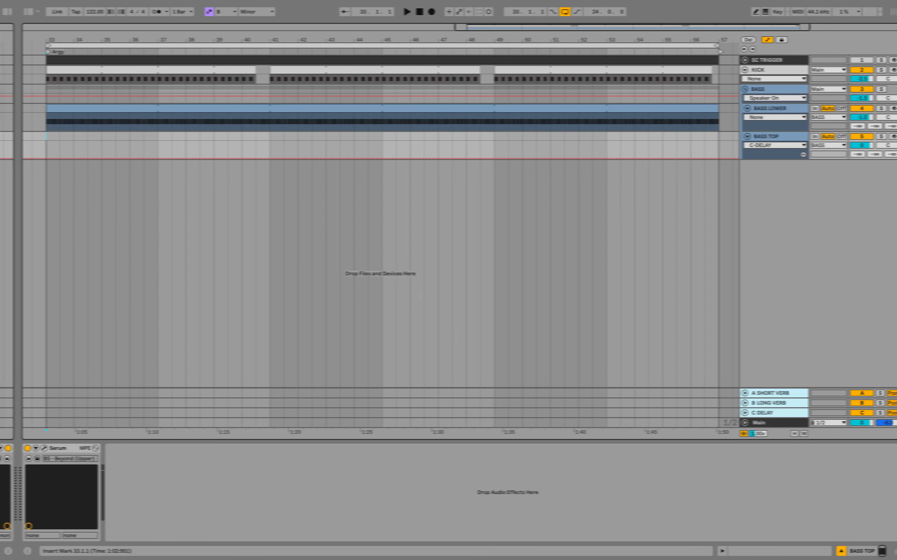
Step: Open Serum on the BASS TOP track, audition the BS - Beyond (Upper) preset, and close the plugin window
{"action": "left_click", "coordinate": [28, 448]}
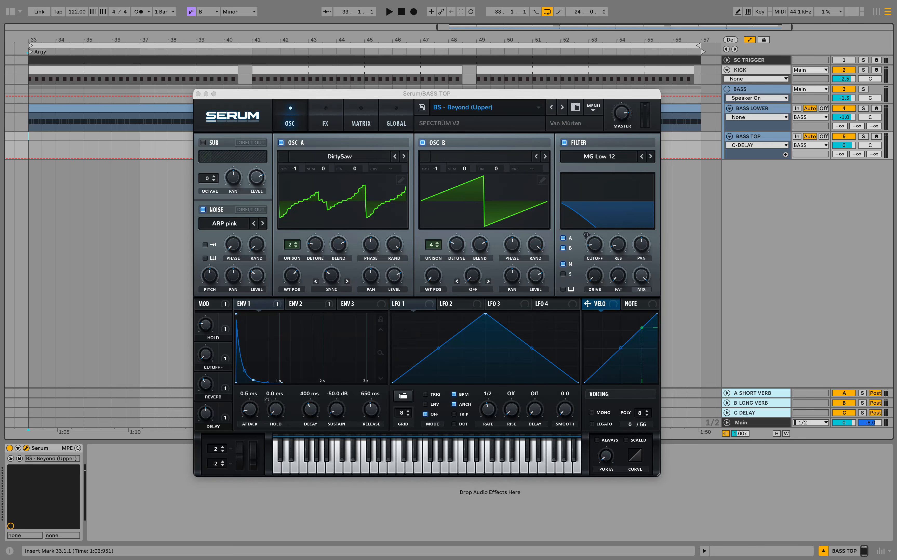
{"action": "left_click", "coordinate": [331, 471]}
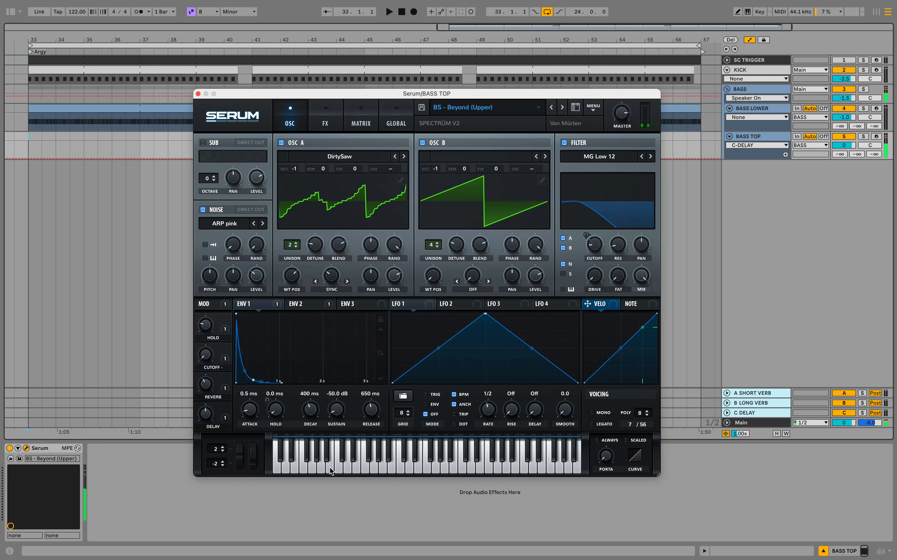
{"action": "key", "text": "super+w"}
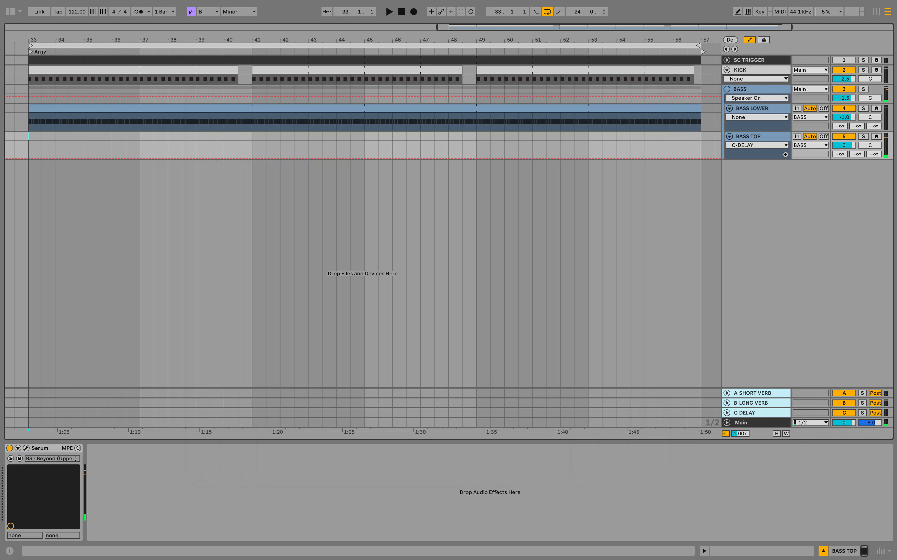
Step: Insert an empty four-bar MIDI clip on BASS TOP from bar 33 to bar 37
{"action": "left_click_drag", "start_coordinate": [28, 135], "coordinate": [140, 136]}
{"action": "right_click", "coordinate": [138, 136]}
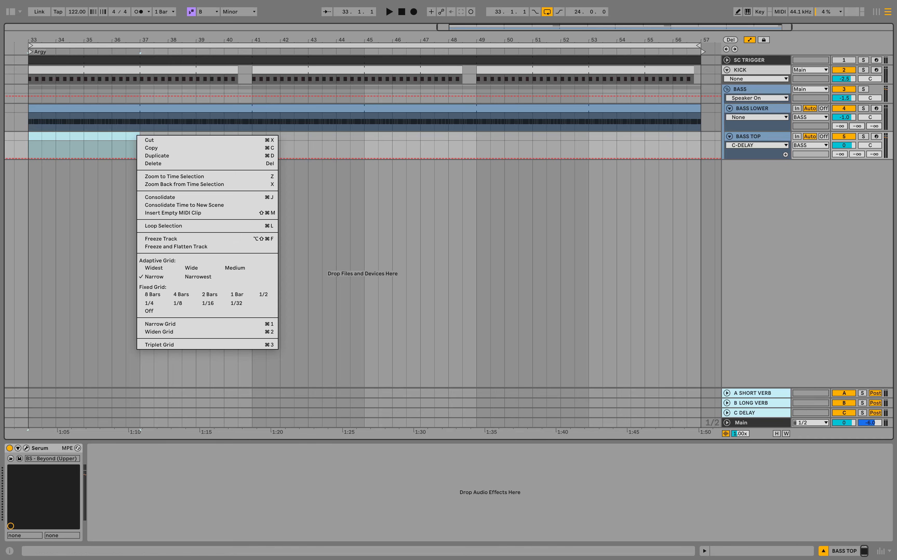
{"action": "left_click", "coordinate": [173, 213]}
{"action": "scroll", "coordinate": [210, 320], "scroll_direction": "down", "scroll_amount": 3}
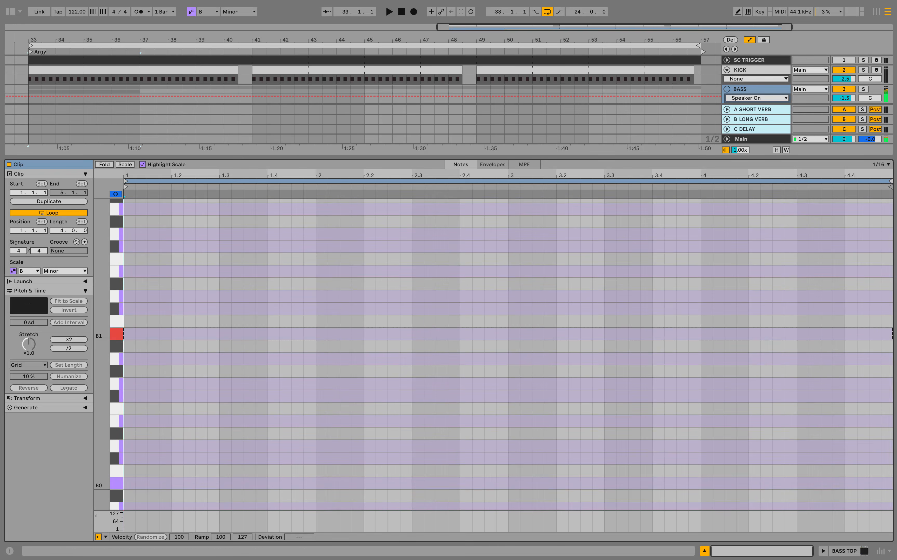
Step: Enter sixteenth B1 notes in the clip's first bar at 1.1.1–1.1.4, 1.2.3–1.3.3, 1.4.1 and 1.4.3
{"action": "double_click", "coordinate": [129, 334]}
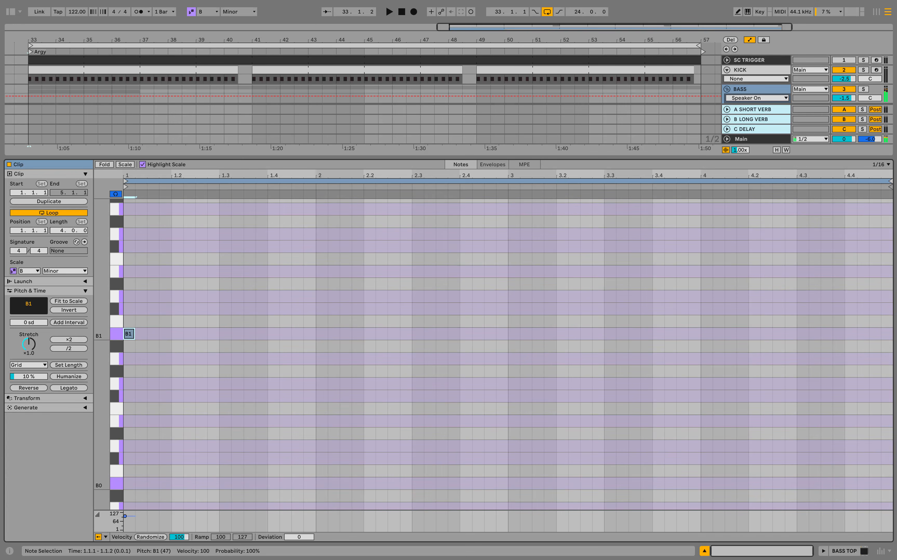
{"action": "key", "text": "space"}
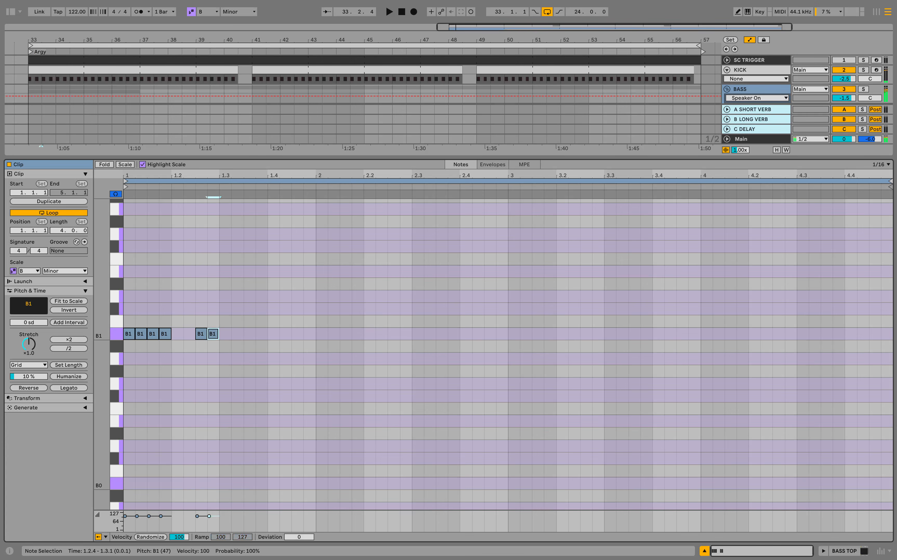
{"action": "double_click", "coordinate": [226, 335]}
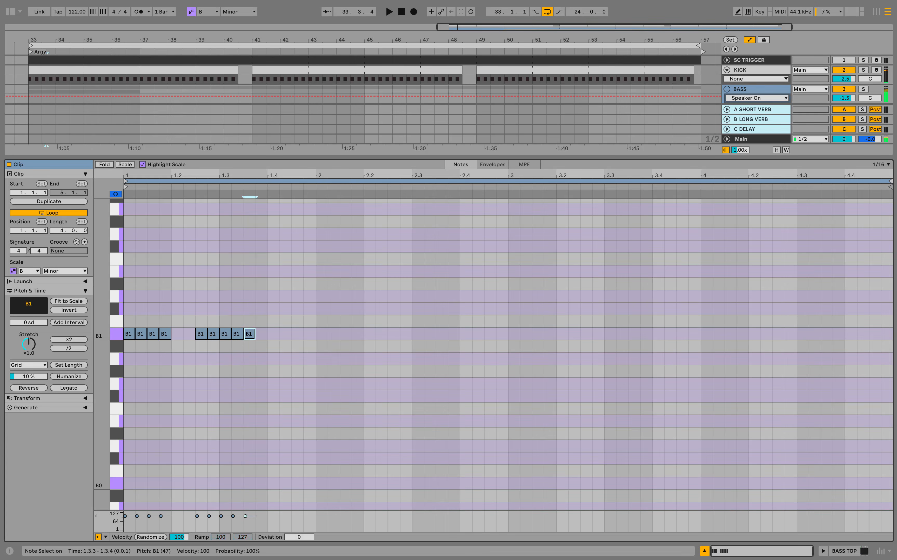
{"action": "key", "text": "space"}
{"action": "double_click", "coordinate": [274, 334]}
{"action": "double_click", "coordinate": [299, 334]}
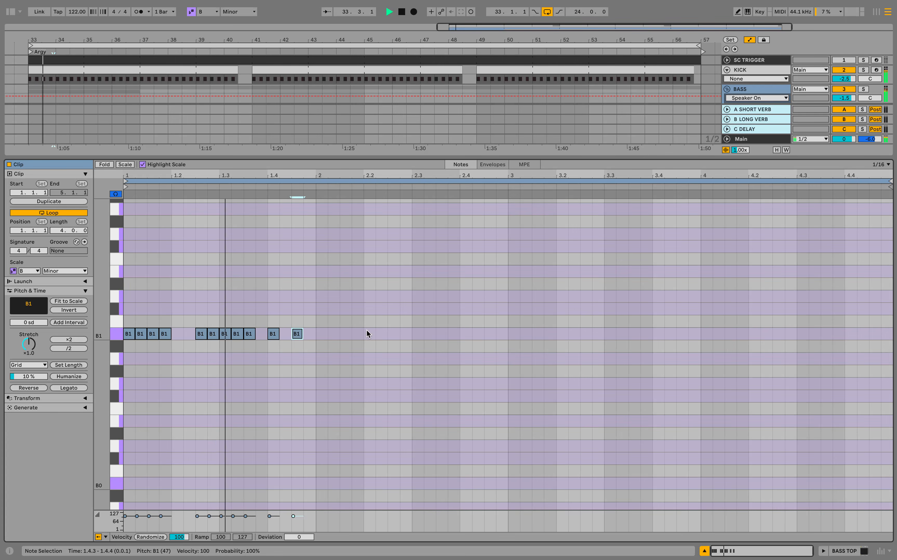
Step: Enter sixteenth B1 notes in the clip's second bar at 2.1.1–2.1.4, 2.2.3–2.3.3 and 2.4.3
{"action": "key", "text": "space"}
{"action": "double_click", "coordinate": [322, 334]}
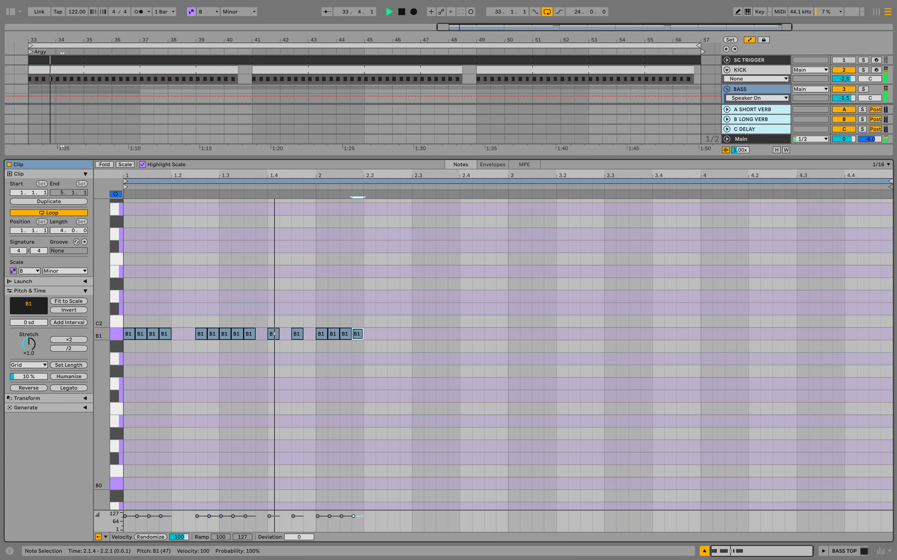
{"action": "key", "text": "space"}
{"action": "double_click", "coordinate": [394, 334]}
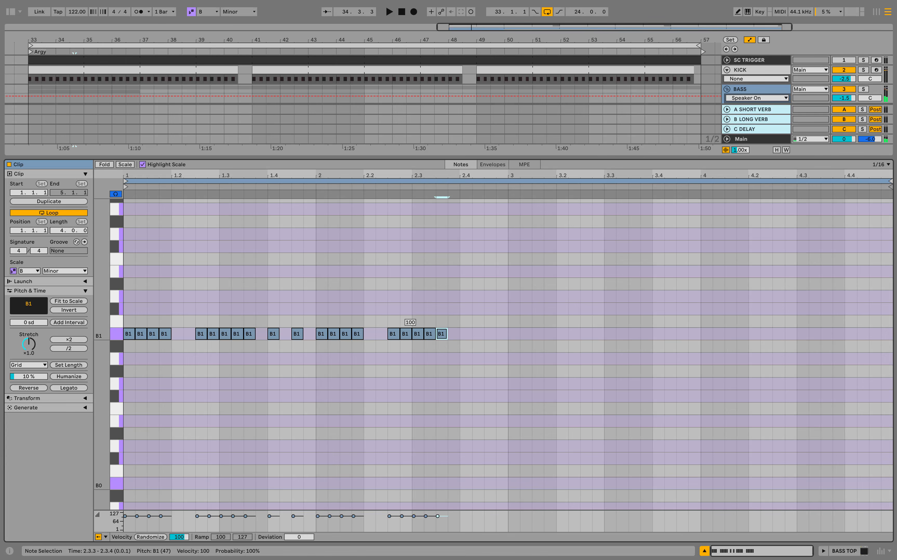
{"action": "key", "text": "space"}
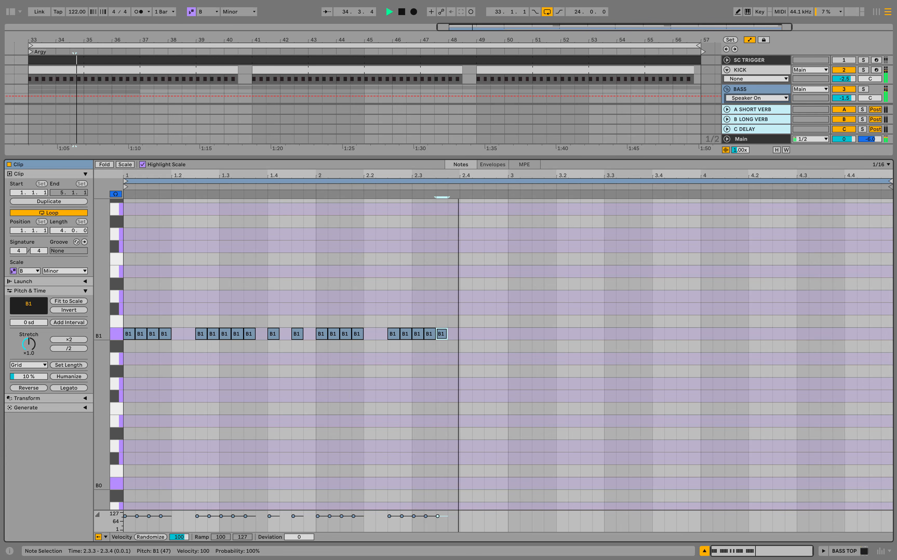
{"action": "left_click", "coordinate": [488, 333]}
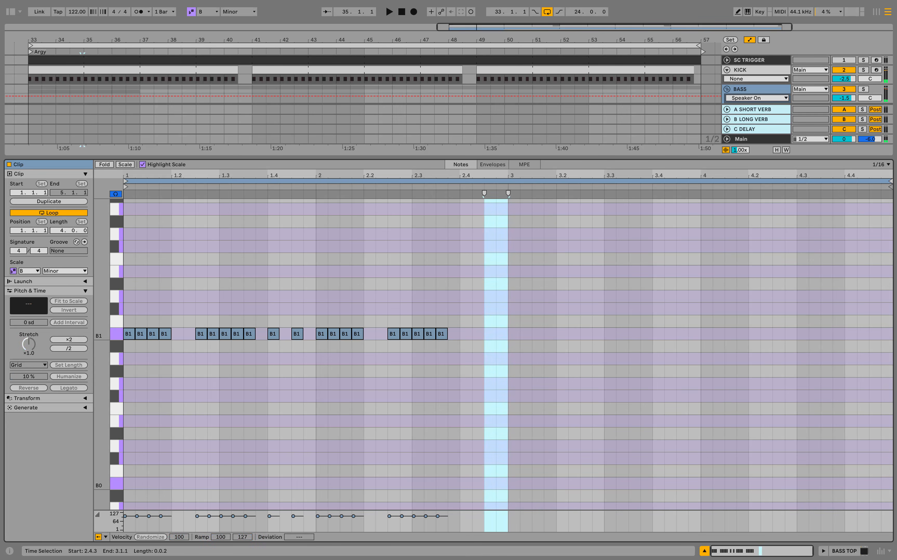
{"action": "double_click", "coordinate": [489, 334]}
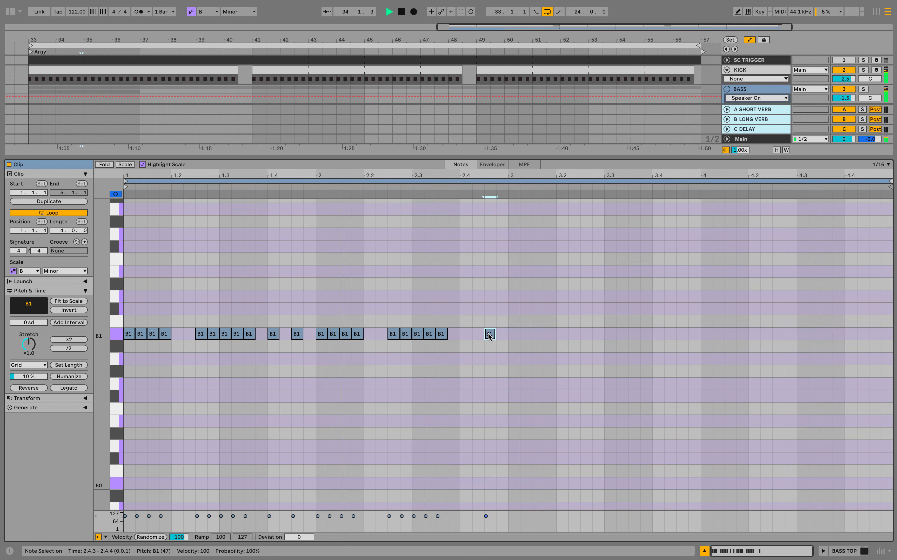
{"action": "key", "text": "space"}
Step: Duplicate the two-bar B1 pattern into bars 3 and 4 and extend the BASS TOP clip to bar 57
{"action": "left_click_drag", "start_coordinate": [508, 309], "coordinate": [180, 370]}
{"action": "key", "text": "ctrl+a"}
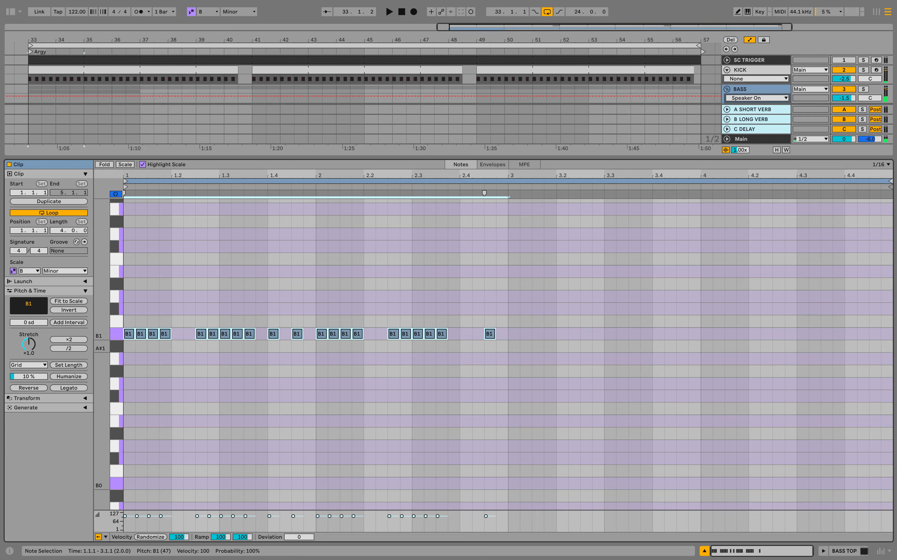
{"action": "key", "text": "ctrl+d"}
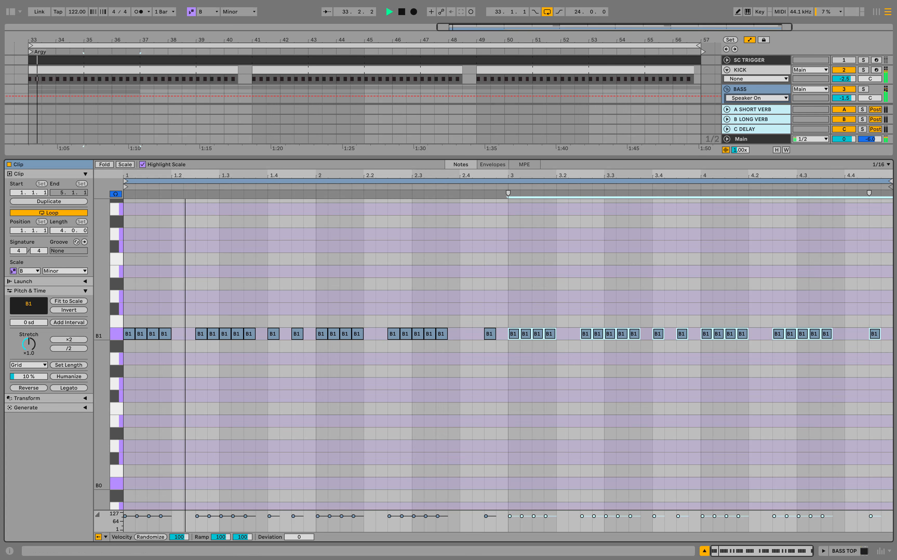
{"action": "key", "text": "ctrl+alt+l"}
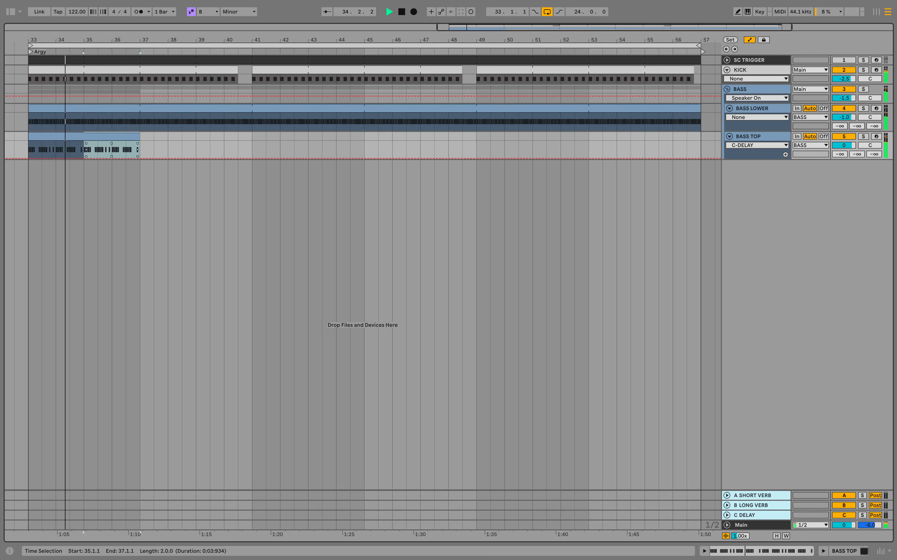
{"action": "left_click_drag", "start_coordinate": [140, 146], "coordinate": [696, 147]}
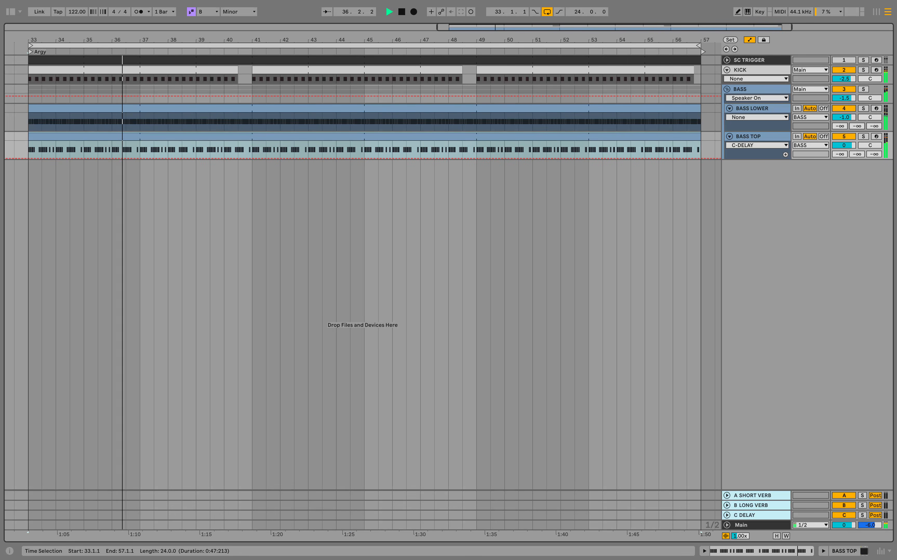
Step: Set the BASS TOP track volume to -1.5 dB and play the arrangement
{"action": "key", "text": "space"}
{"action": "left_click_drag", "start_coordinate": [844, 145], "coordinate": [844, 144]}
{"action": "key", "text": "space"}
Step: Add an EQ Eight after Serum on BASS TOP and solo the track during playback
{"action": "double_click", "coordinate": [769, 138]}
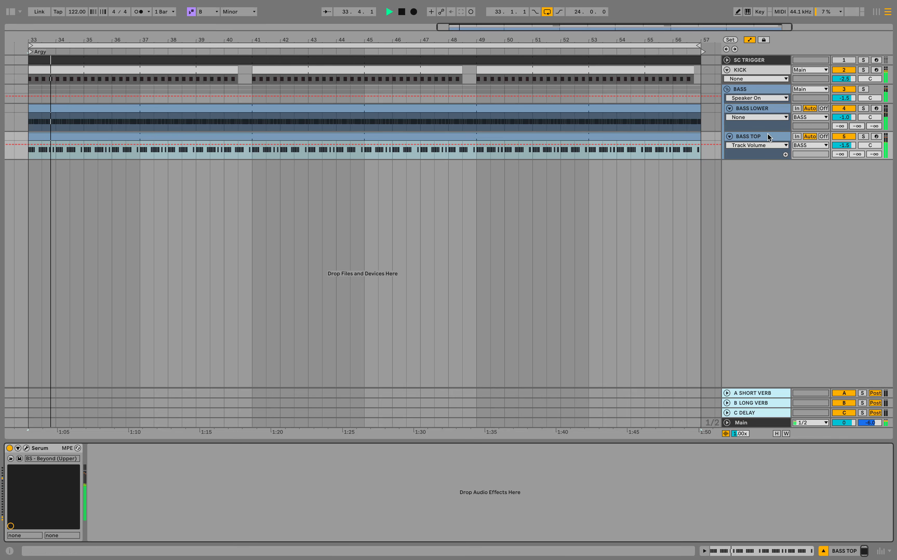
{"action": "key", "text": "space"}
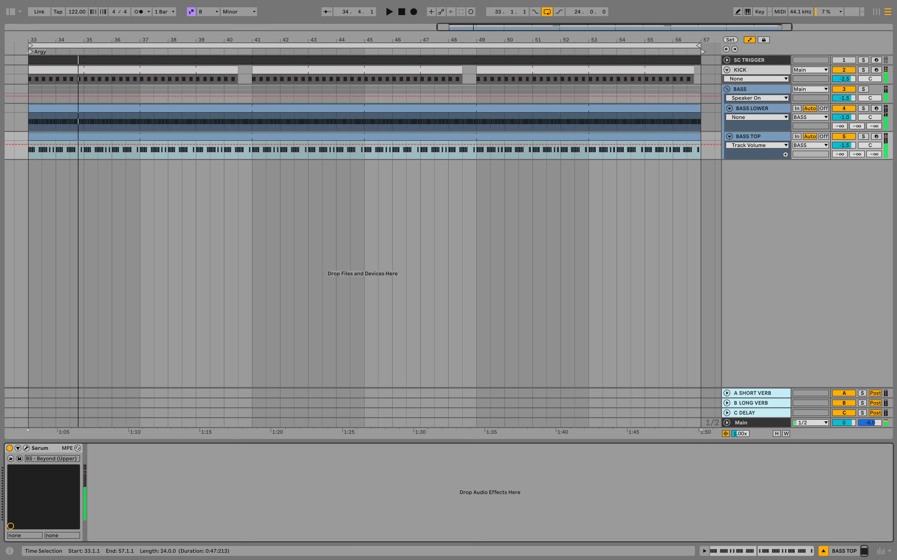
{"action": "key", "text": "super+alt+b"}
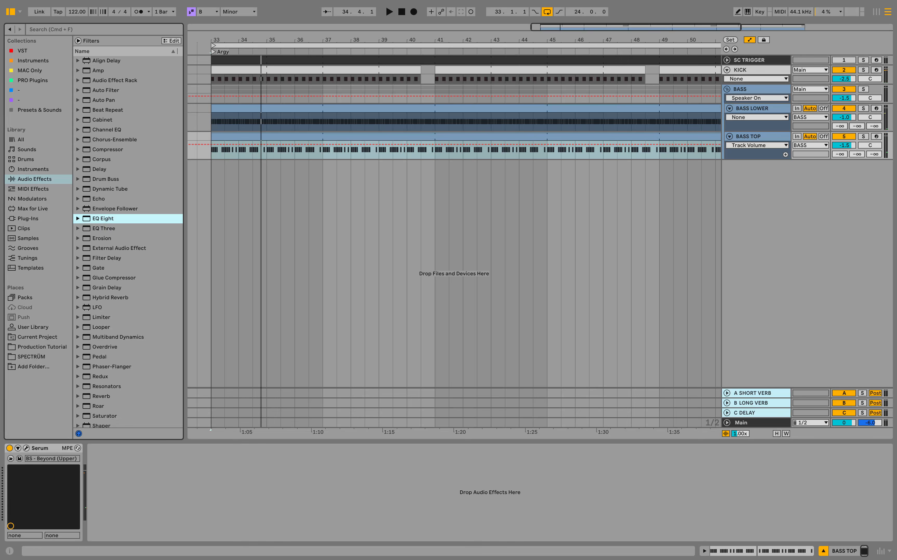
{"action": "key", "text": "Return"}
{"action": "key", "text": "s"}
{"action": "key", "text": "space"}
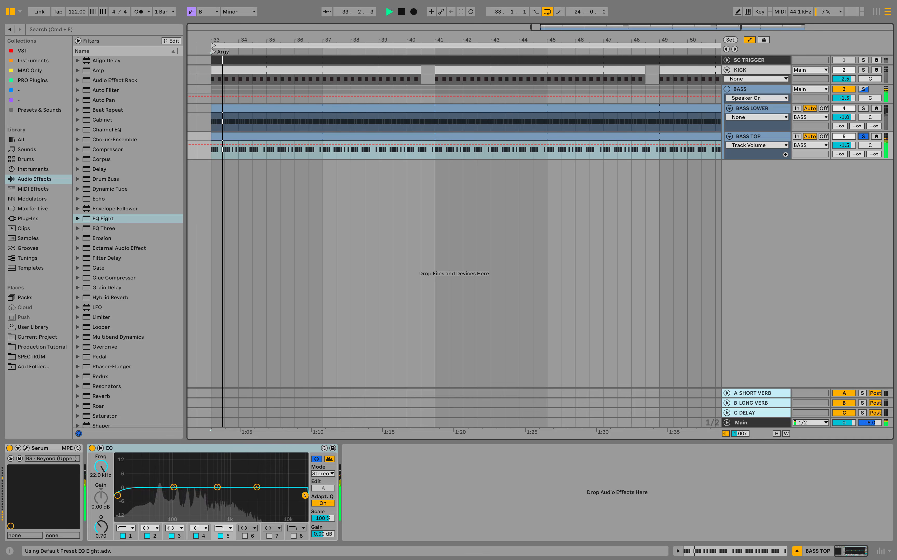
Step: Change EQ band 1 on BASS TOP to a steeper low cut and raise it to about 100 Hz
{"action": "left_click", "coordinate": [126, 528]}
{"action": "left_click", "coordinate": [126, 466]}
{"action": "left_click_drag", "start_coordinate": [117, 495], "coordinate": [173, 496]}
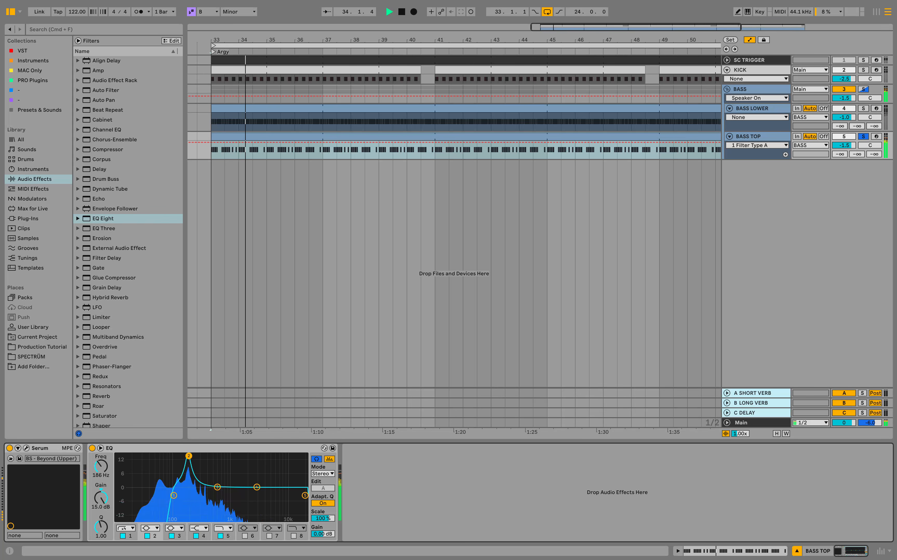
Step: Set EQ band 2 on BASS TOP to 194 Hz with a gain of -1.90 dB
{"action": "left_click_drag", "start_coordinate": [188, 456], "coordinate": [190, 456]}
{"action": "key", "text": "space"}
{"action": "key", "text": "space"}
{"action": "left_click_drag", "start_coordinate": [101, 498], "coordinate": [101, 528]}
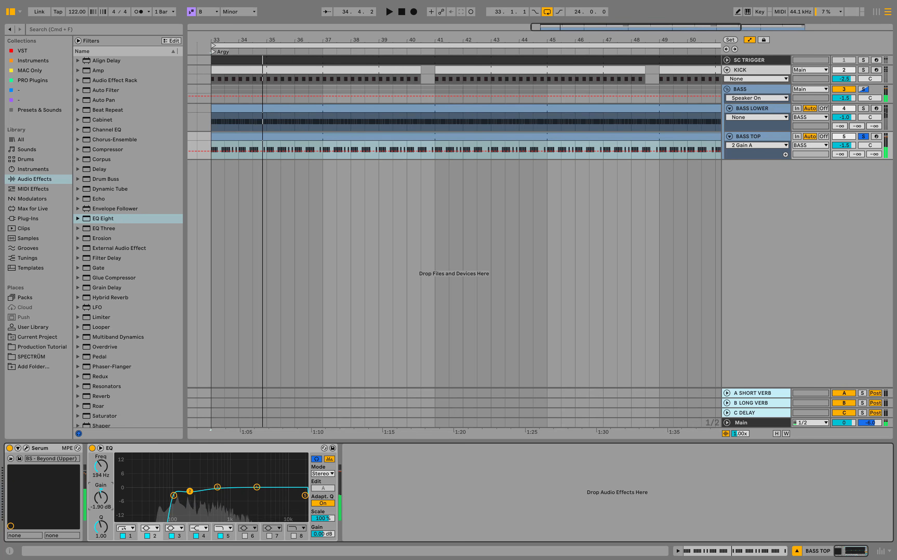
Step: Lower EQ band 4 at 3.00 kHz on BASS TOP to a gain of -6.43 dB
{"action": "key", "text": "space"}
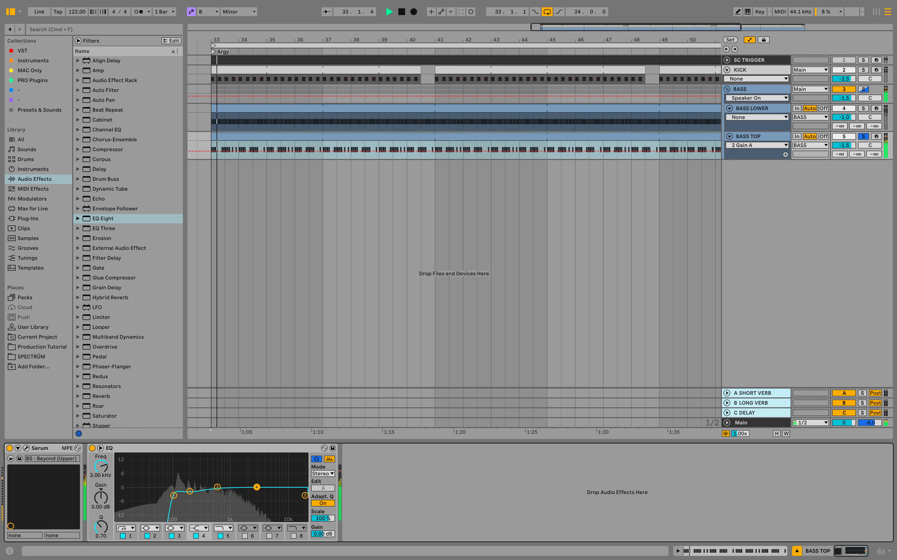
{"action": "left_click_drag", "start_coordinate": [101, 498], "coordinate": [101, 509]}
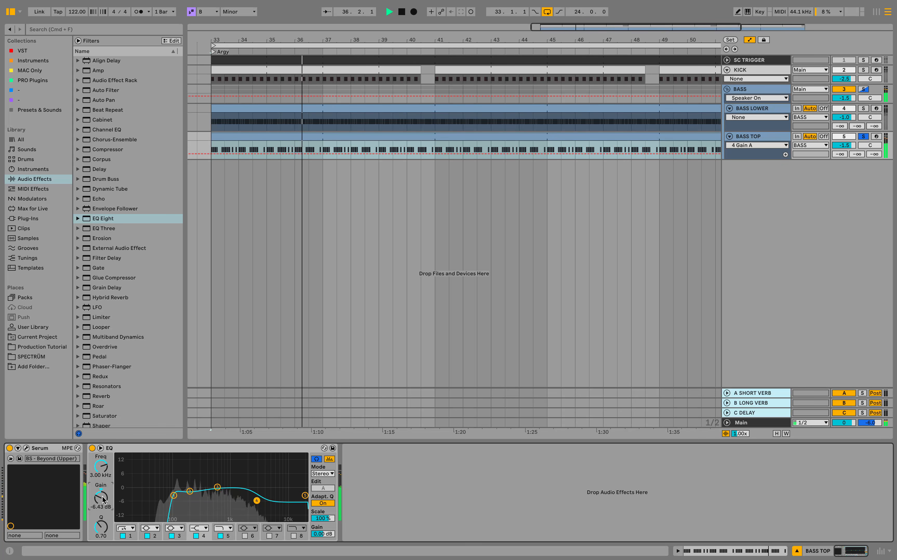
{"action": "key", "text": "space"}
{"action": "key", "text": "space"}
{"action": "key", "text": "space"}
Step: Copy the Compressor Bass device from SC TRIGGER to the end of the BASS TOP chain, with KICK soloed alongside
{"action": "left_click", "coordinate": [864, 70], "text": "super"}
{"action": "key", "text": "space"}
{"action": "double_click", "coordinate": [750, 60]}
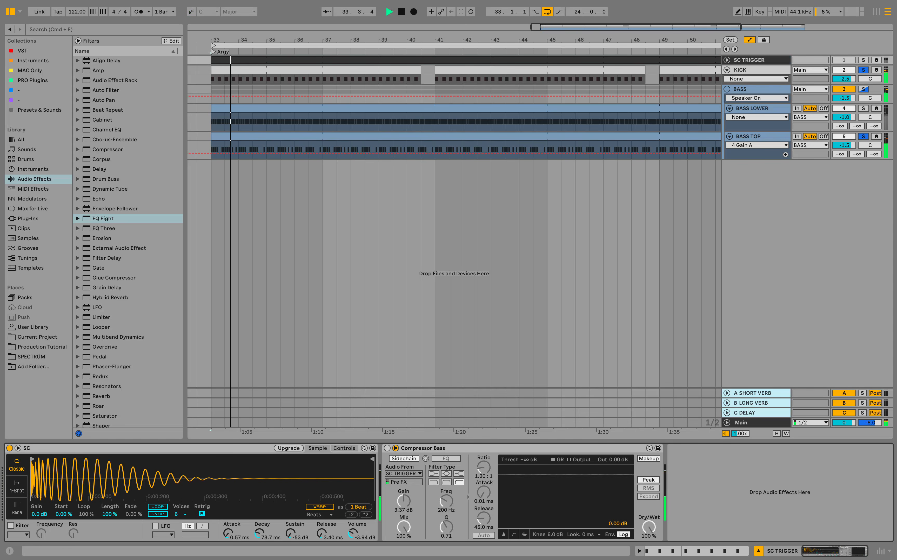
{"action": "right_click", "coordinate": [531, 448]}
{"action": "left_click", "coordinate": [549, 344]}
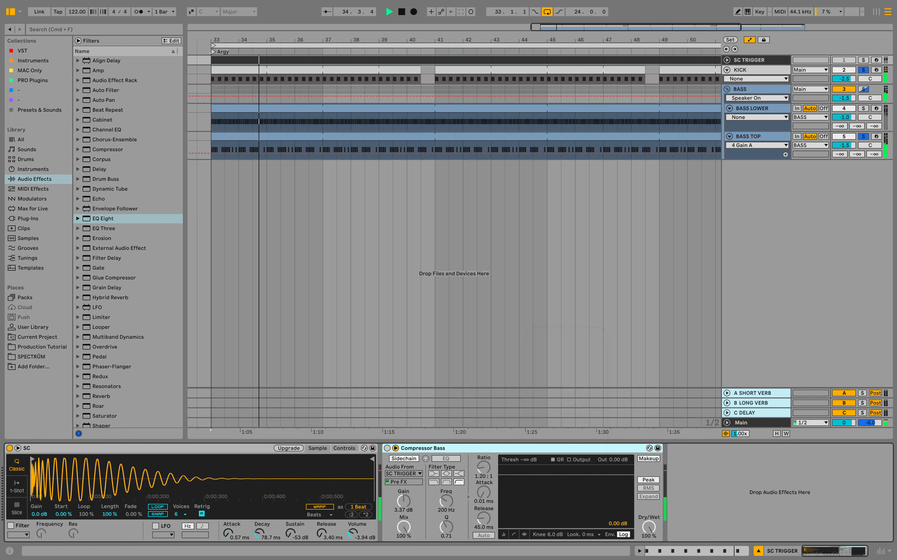
{"action": "left_click", "coordinate": [748, 136]}
{"action": "key", "text": "space"}
{"action": "left_click", "coordinate": [463, 476]}
{"action": "left_click", "coordinate": [485, 487]}
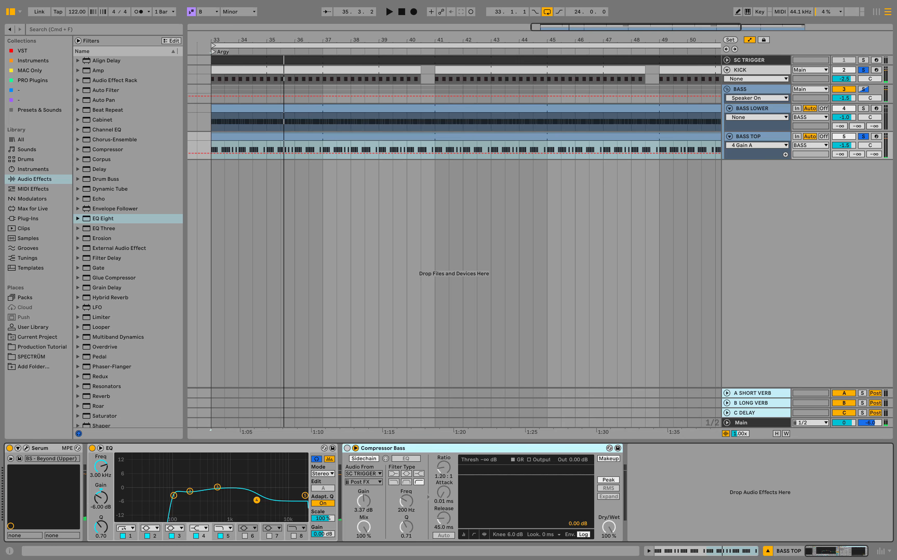
Step: Set the sidechain compressor's ratio on BASS TOP to 4.00:1 during playback and unsolo KICK
{"action": "key", "text": "space"}
{"action": "left_click_drag", "start_coordinate": [443, 468], "coordinate": [443, 413]}
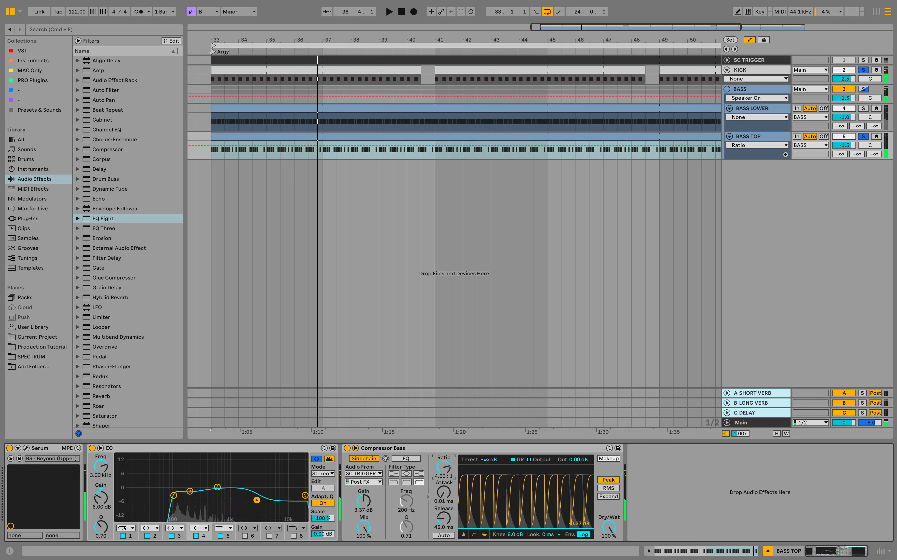
{"action": "left_click", "coordinate": [863, 70]}
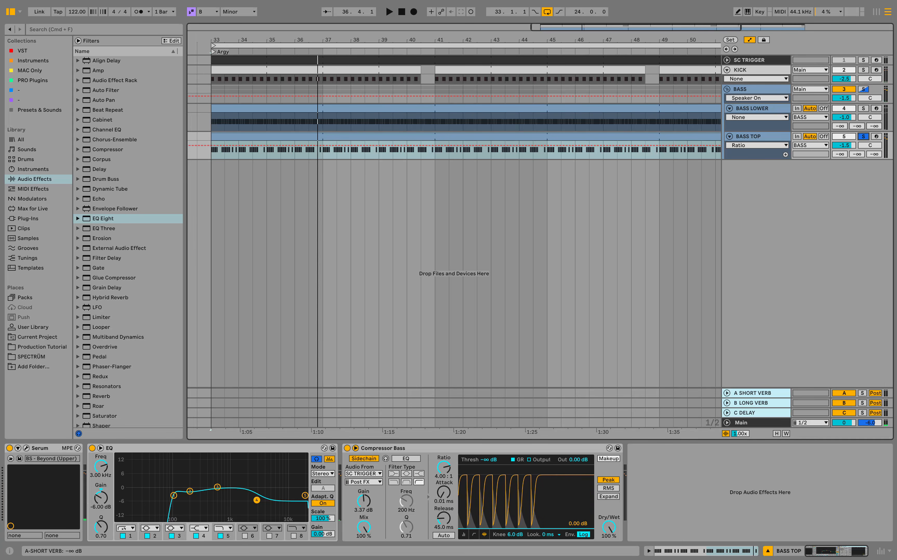
Step: Set BASS TOP's Short Verb send to -15 dB and Delay send to -20 dB while soloed, and unsolo it
{"action": "key", "text": "space"}
{"action": "left_click_drag", "start_coordinate": [840, 154], "coordinate": [840, 139]}
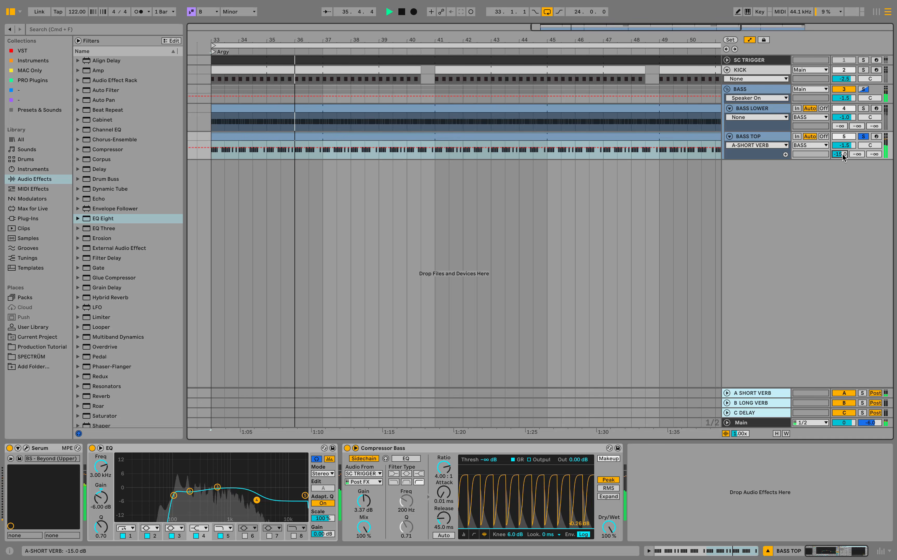
{"action": "left_click_drag", "start_coordinate": [875, 154], "coordinate": [874, 147]}
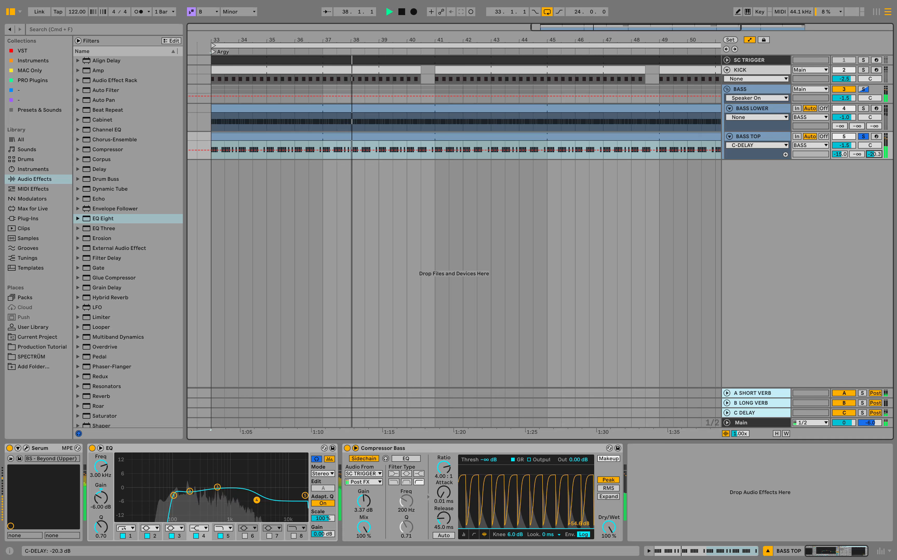
{"action": "type", "text": "-20"}
{"action": "key", "text": "Return"}
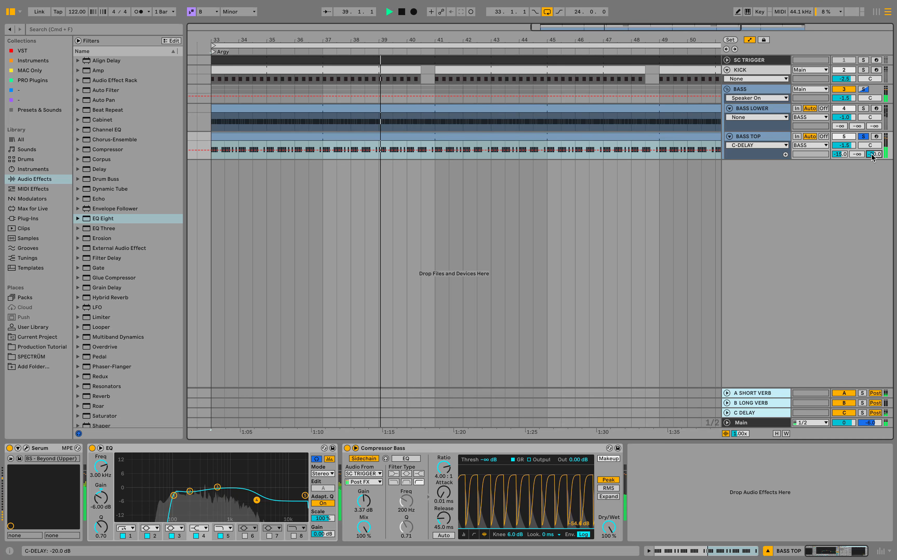
{"action": "left_click", "coordinate": [863, 136]}
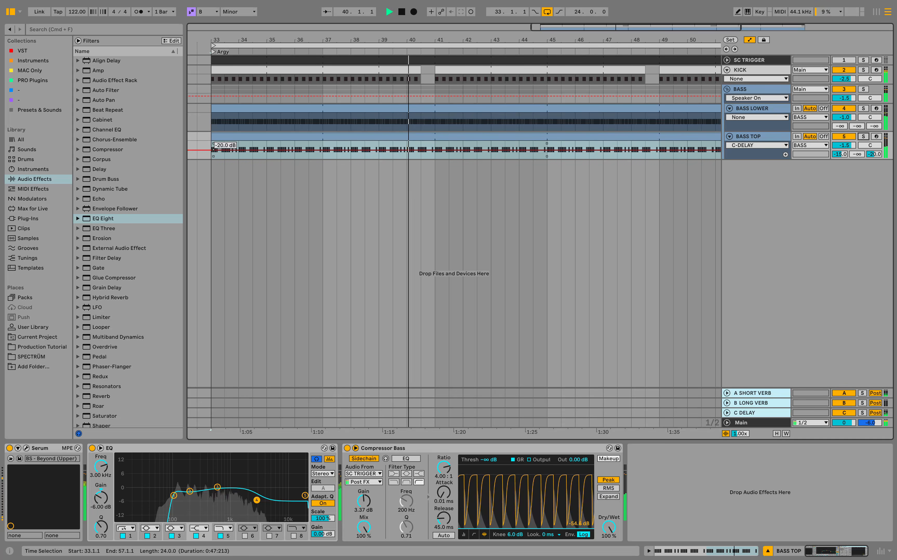
{"action": "left_click", "coordinate": [436, 153]}
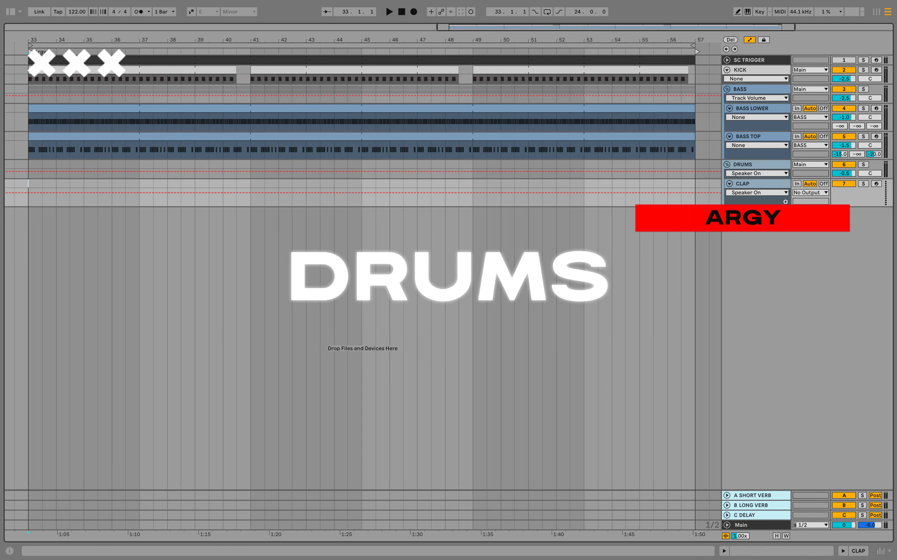
Step: Load the Argy folder's Clap.wav sample onto the CLAP track
{"action": "left_click", "coordinate": [9, 14]}
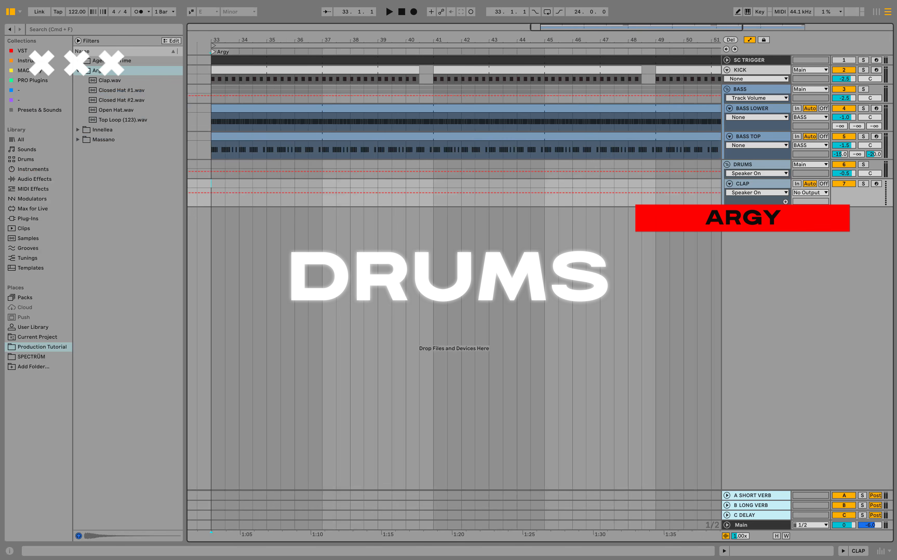
{"action": "left_click", "coordinate": [110, 80]}
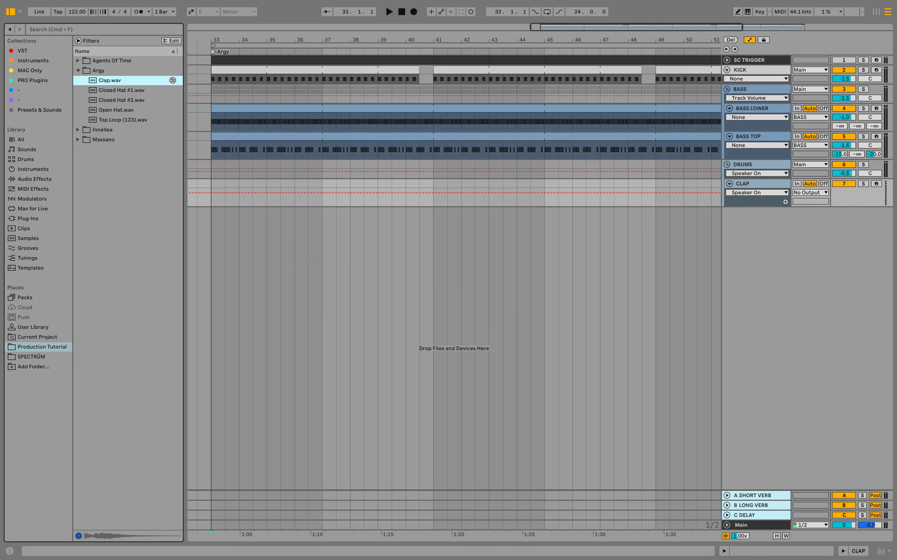
{"action": "key", "text": "Return"}
Step: Insert a one-bar MIDI clip at bar 41 on CLAP with one-beat C3 notes on beats 2 and 4
{"action": "left_click_drag", "start_coordinate": [461, 197], "coordinate": [434, 197]}
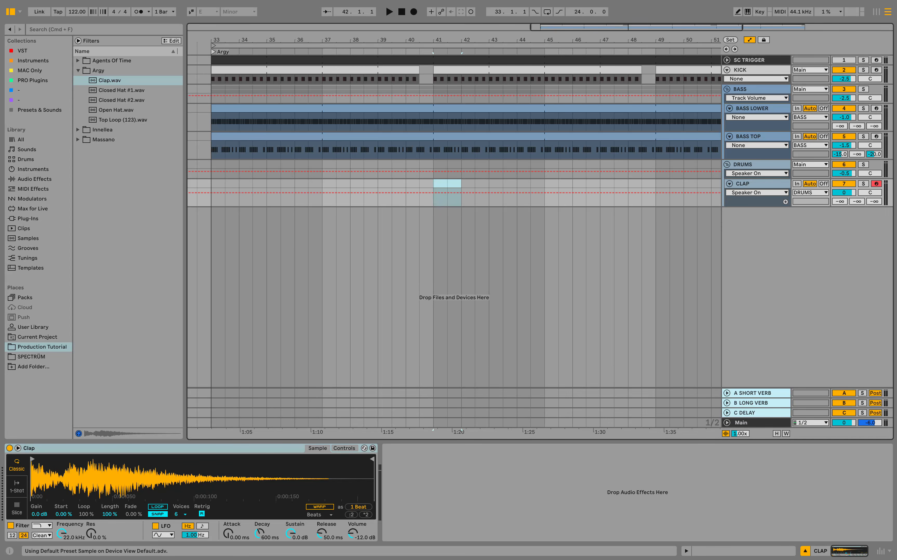
{"action": "right_click", "coordinate": [453, 182]}
{"action": "left_click", "coordinate": [526, 260]}
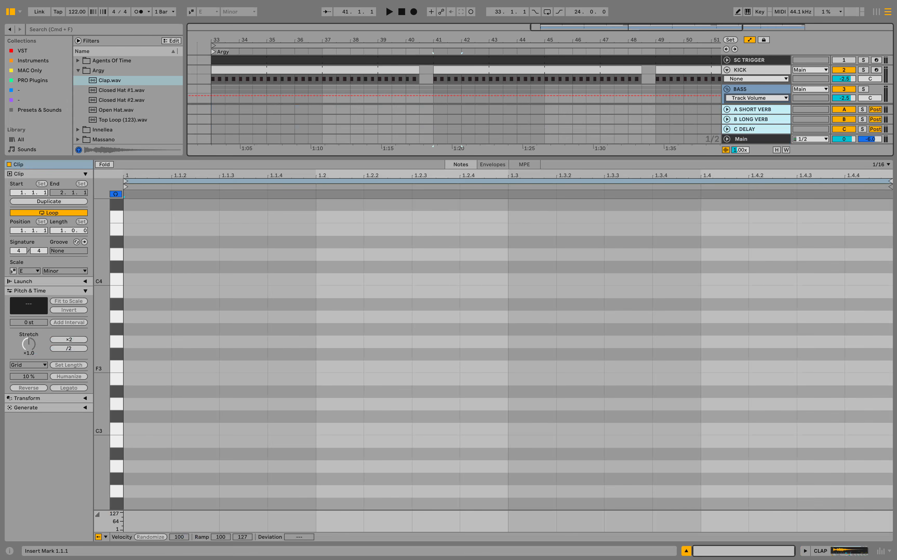
{"action": "key", "text": "space"}
{"action": "double_click", "coordinate": [339, 429]}
{"action": "left_click_drag", "start_coordinate": [362, 429], "coordinate": [123, 466]}
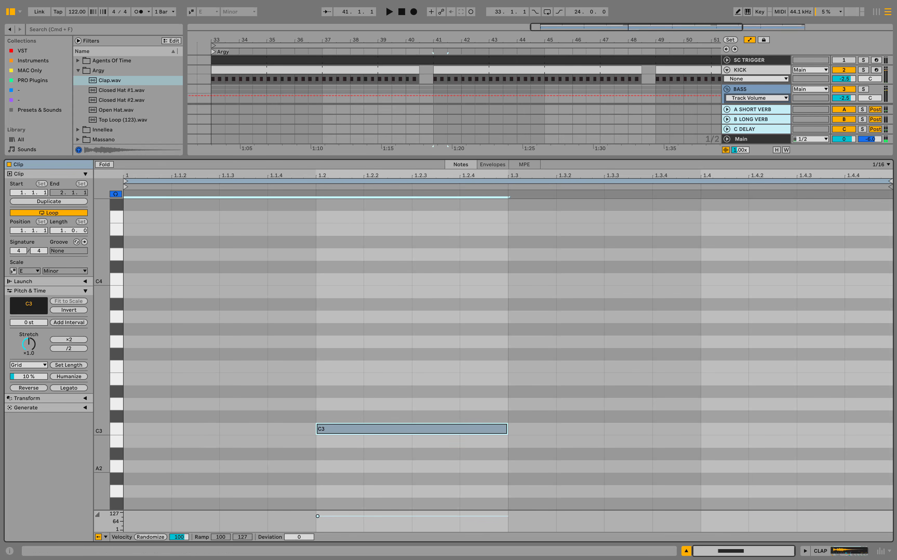
{"action": "key", "text": "super+d"}
{"action": "key", "text": "super+alt+l"}
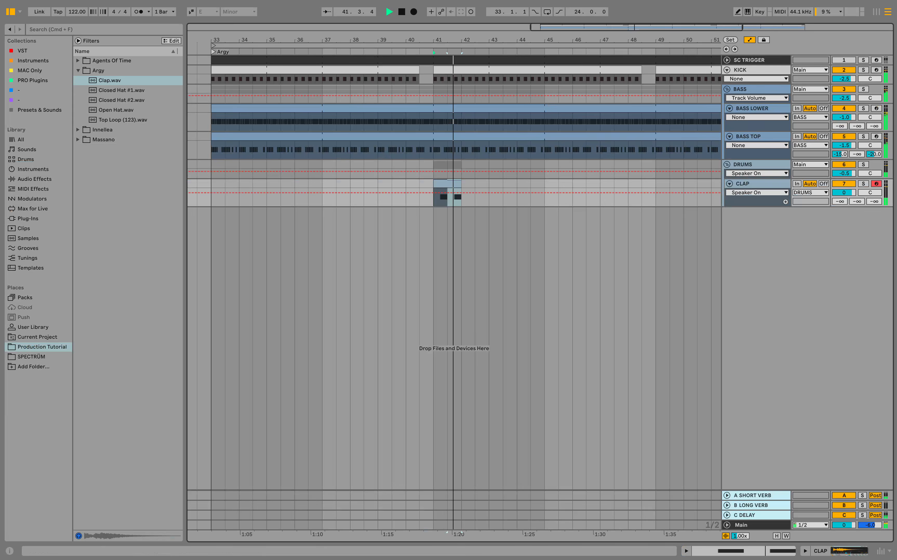
Step: Extend the looped CLAP clip to bar 57
{"action": "key", "text": "super+alt+b"}
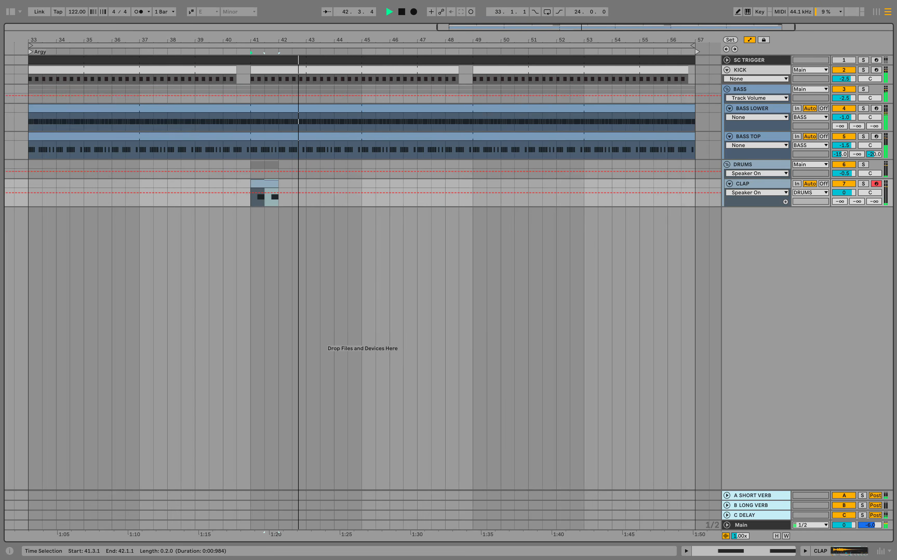
{"action": "left_click_drag", "start_coordinate": [279, 184], "coordinate": [695, 185]}
{"action": "left_click", "coordinate": [696, 196]}
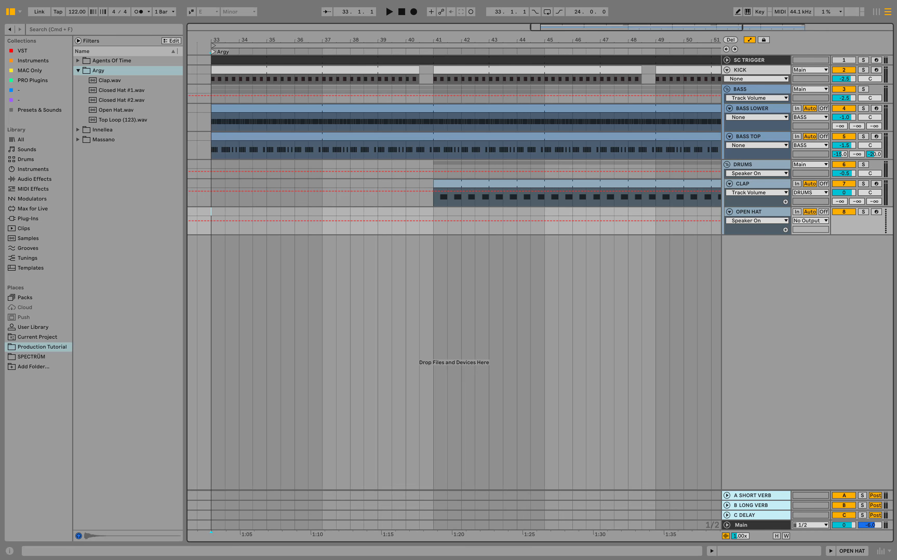
Step: Load the Argy folder's Open Hat.wav sample onto the OPEN HAT track
{"action": "left_click", "coordinate": [116, 111]}
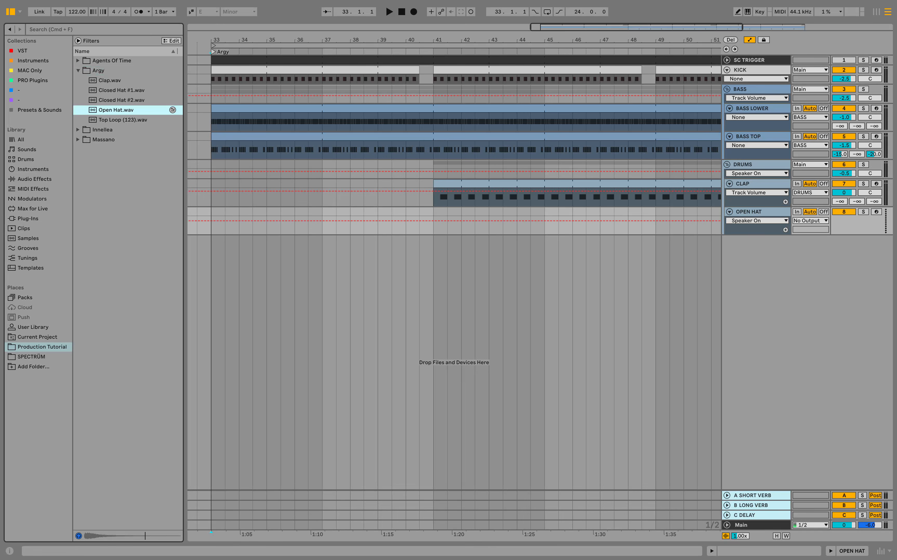
{"action": "key", "text": "Return"}
{"action": "key", "text": "alt+super+b"}
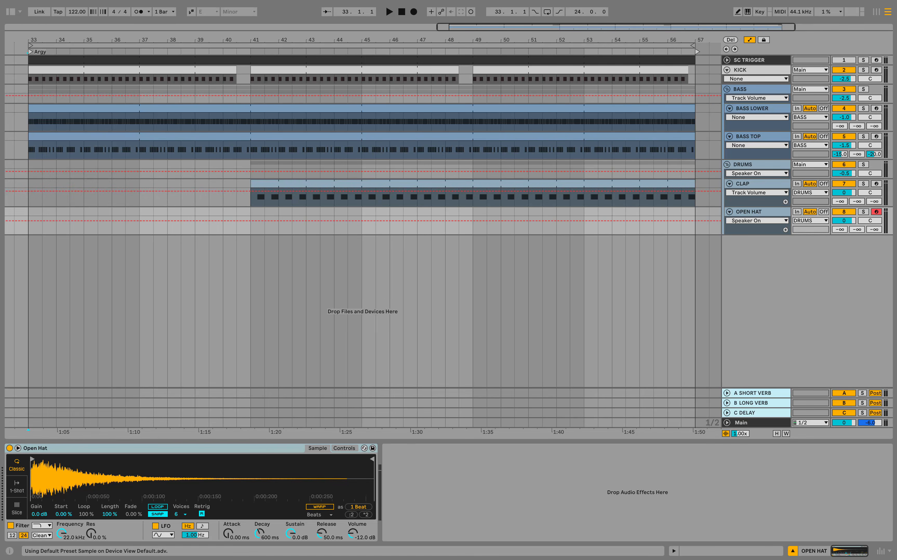
Step: Insert a one-bar MIDI clip at bar 37 on OPEN HAT and add an eighth-note C3 at 1.1.3
{"action": "left_click_drag", "start_coordinate": [140, 211], "coordinate": [168, 211]}
{"action": "right_click", "coordinate": [161, 210]}
{"action": "left_click", "coordinate": [193, 288]}
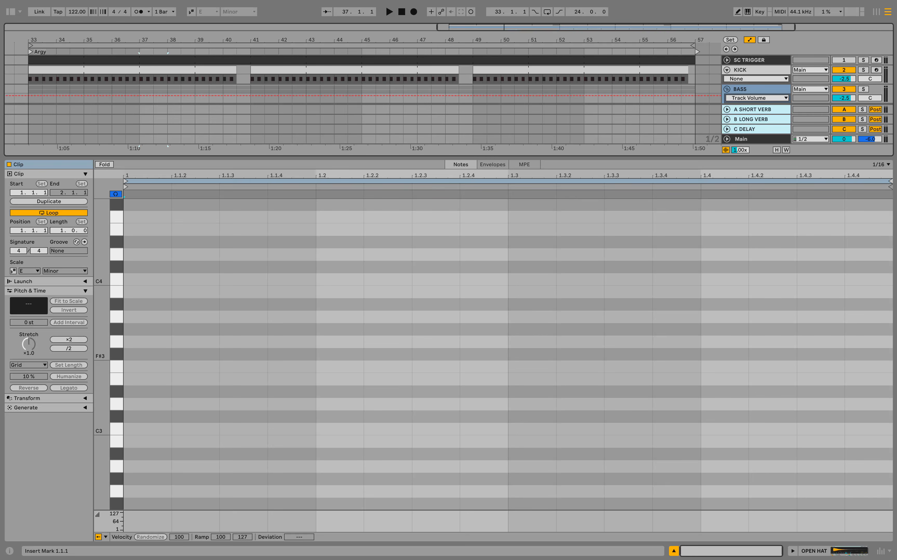
{"action": "key", "text": "space"}
{"action": "key", "text": "space"}
{"action": "double_click", "coordinate": [243, 406]}
{"action": "left_click_drag", "start_coordinate": [266, 406], "coordinate": [138, 363]}
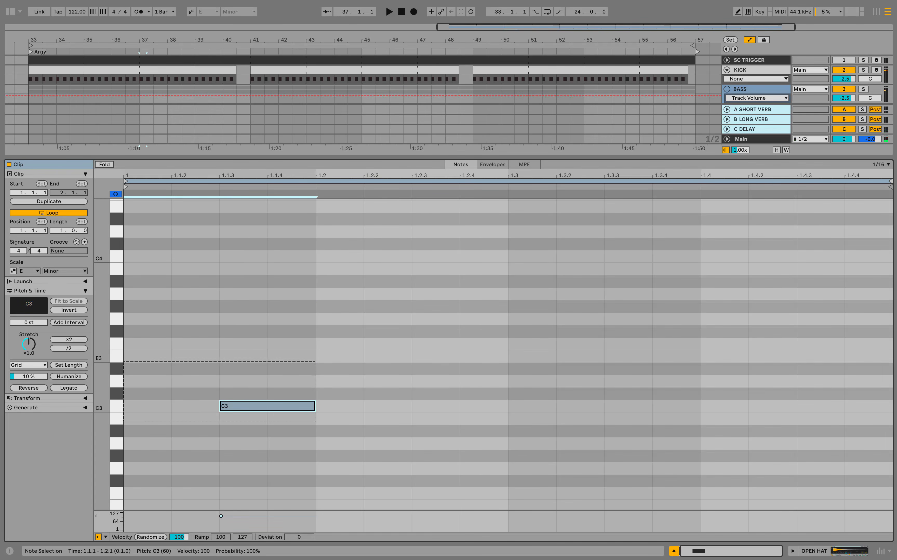
Step: Duplicate the C3 note onto the offbeats of beats 2, 3 and 4 and return to the full arrangement
{"action": "key", "text": "ctrl+d"}
{"action": "key", "text": "ctrl+d"}
{"action": "key", "text": "ctrl+d"}
{"action": "key", "text": "space"}
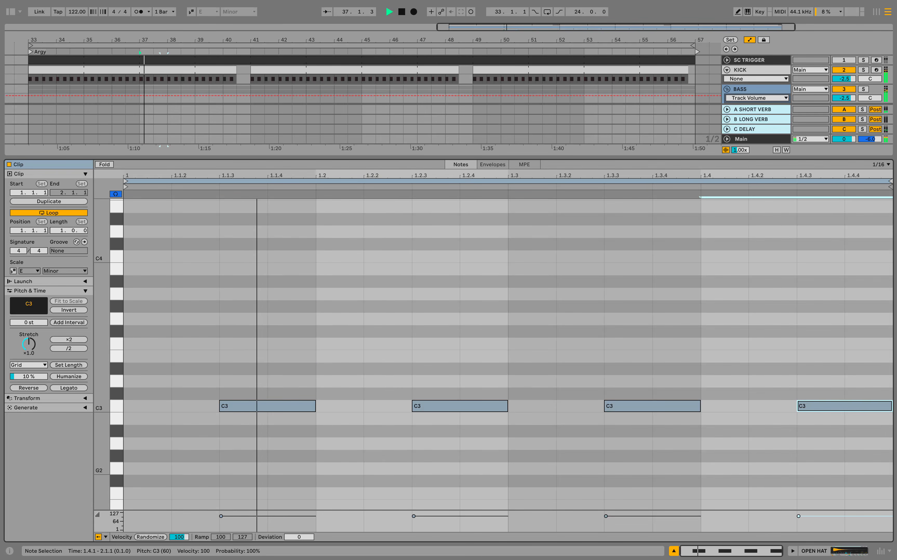
{"action": "key", "text": "ctrl+alt+l"}
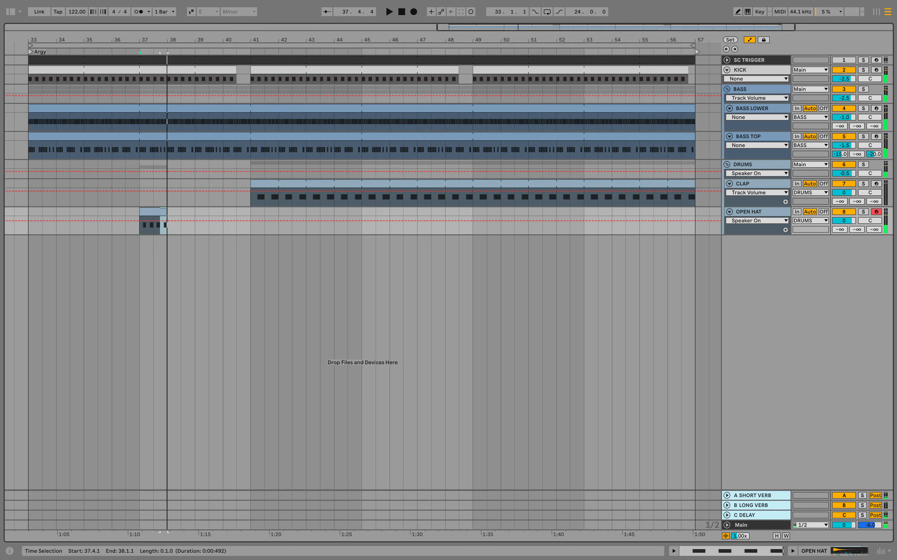
Step: Extend the looped OPEN HAT clip to bar 57 and set the track volume to -0.5 dB
{"action": "left_click_drag", "start_coordinate": [166, 223], "coordinate": [694, 222]}
{"action": "key", "text": "space"}
{"action": "left_click", "coordinate": [844, 221]}
{"action": "type", "text": "-0.5"}
{"action": "key", "text": "Return"}
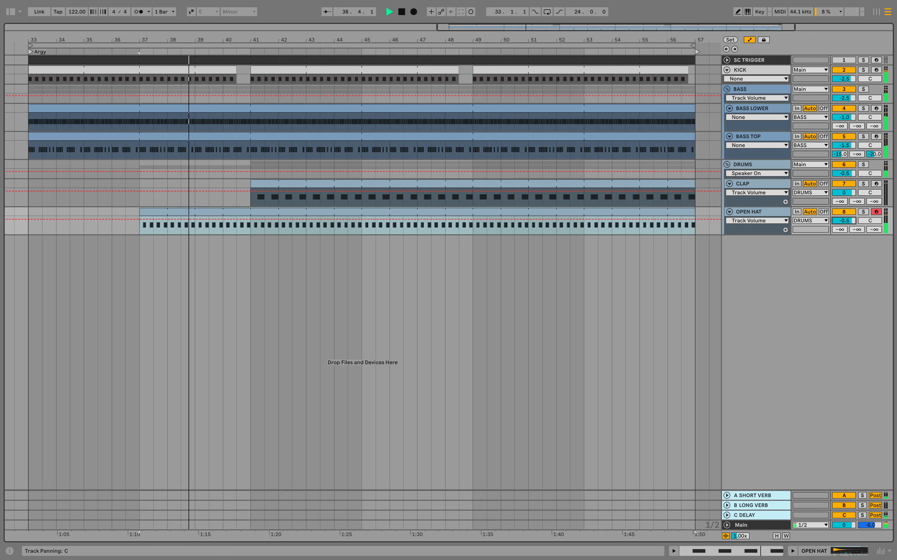
Step: Set OPEN HAT's Short Verb send to -10 dB while soloed, and unsolo the track
{"action": "left_click", "coordinate": [863, 212]}
{"action": "mouse_move", "coordinate": [840, 230]}
{"action": "left_mouse_down"}
{"action": "mouse_move", "coordinate": [840, 186]}
{"action": "mouse_move", "coordinate": [843, 228]}
{"action": "left_mouse_up"}
{"action": "key", "text": "Up"}
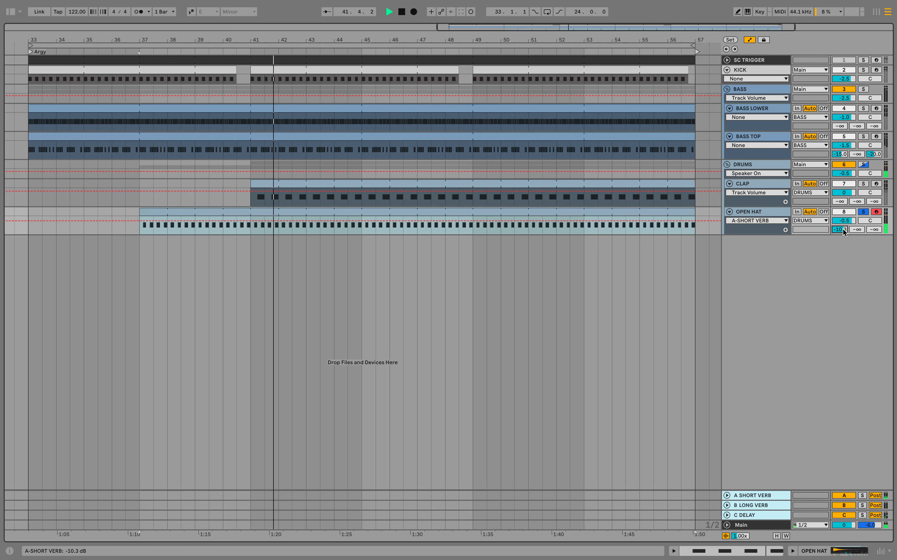
{"action": "left_click", "coordinate": [863, 212]}
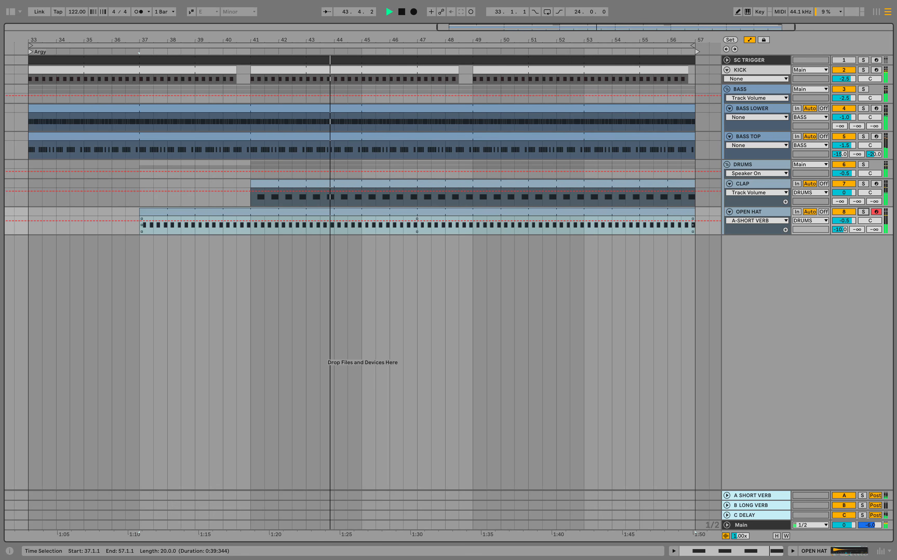
{"action": "left_click", "coordinate": [251, 227]}
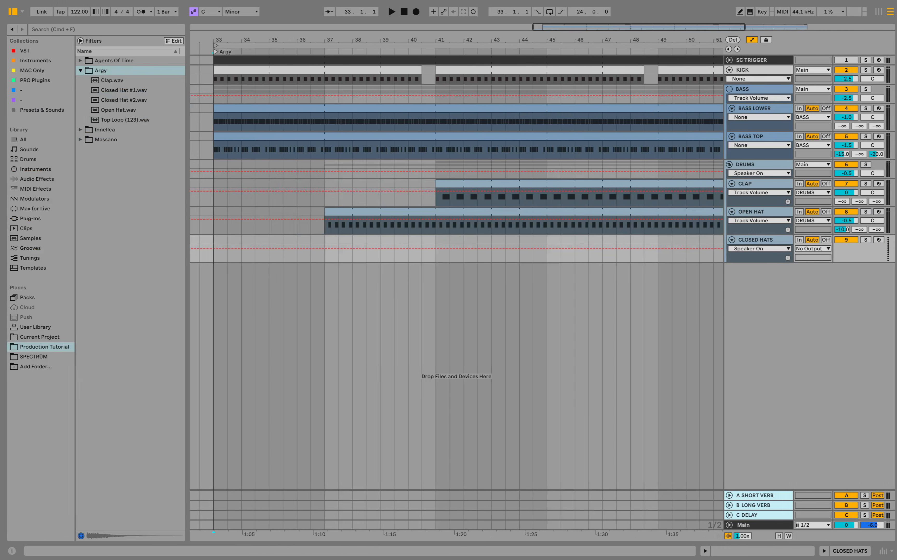
Step: Load the Argy folder's Closed Hat #1.wav sample onto the CLOSED HATS track
{"action": "left_click", "coordinate": [124, 90]}
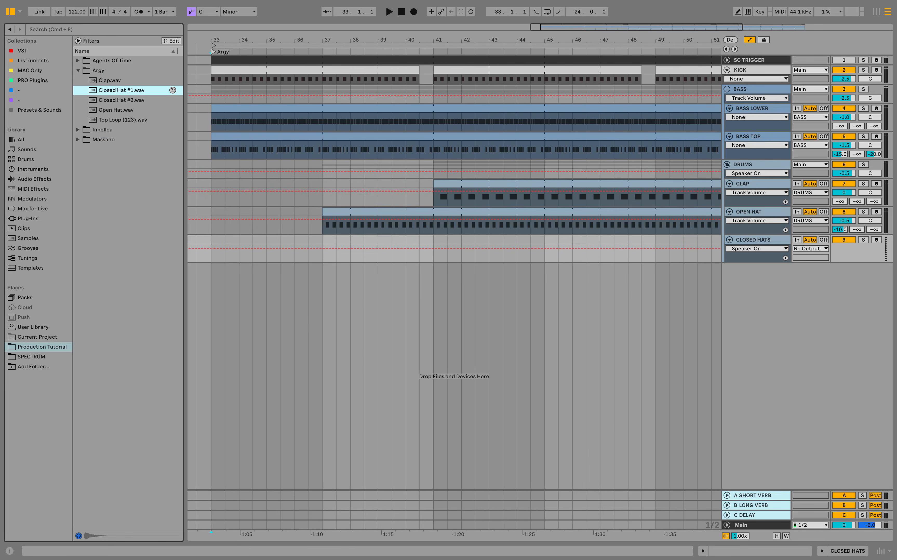
{"action": "key", "text": "Return"}
{"action": "key", "text": "alt+super+b"}
Step: Insert a one-bar MIDI clip at bar 41 on CLOSED HATS and fill its first beat with four sixteenth-note C3 hits
{"action": "left_click", "coordinate": [251, 240]}
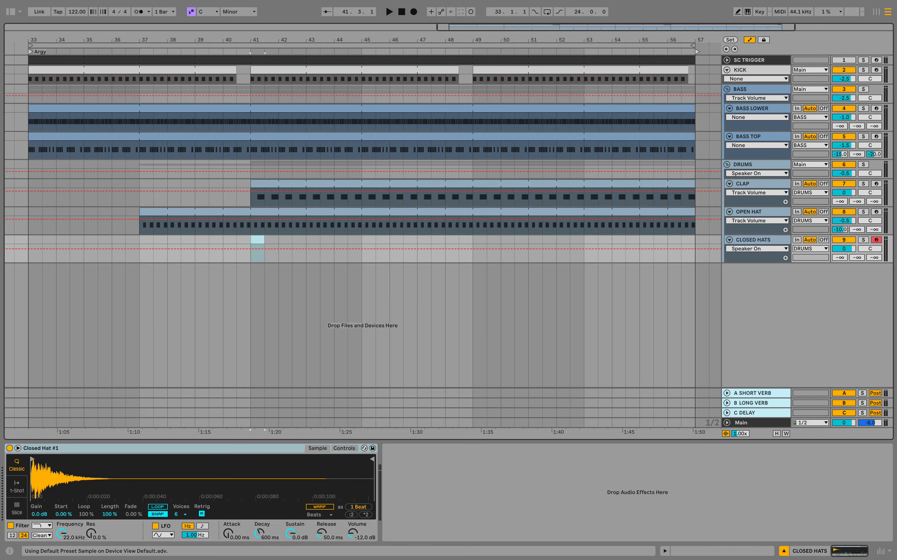
{"action": "right_click", "coordinate": [275, 239]}
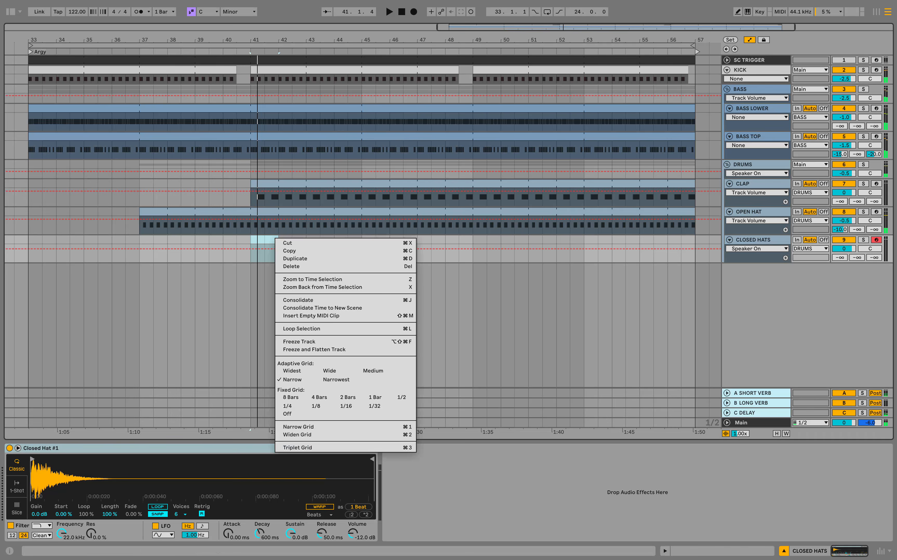
{"action": "left_click", "coordinate": [311, 316]}
{"action": "scroll", "coordinate": [147, 405], "scroll_direction": "down", "scroll_amount": 1}
{"action": "double_click", "coordinate": [147, 406]}
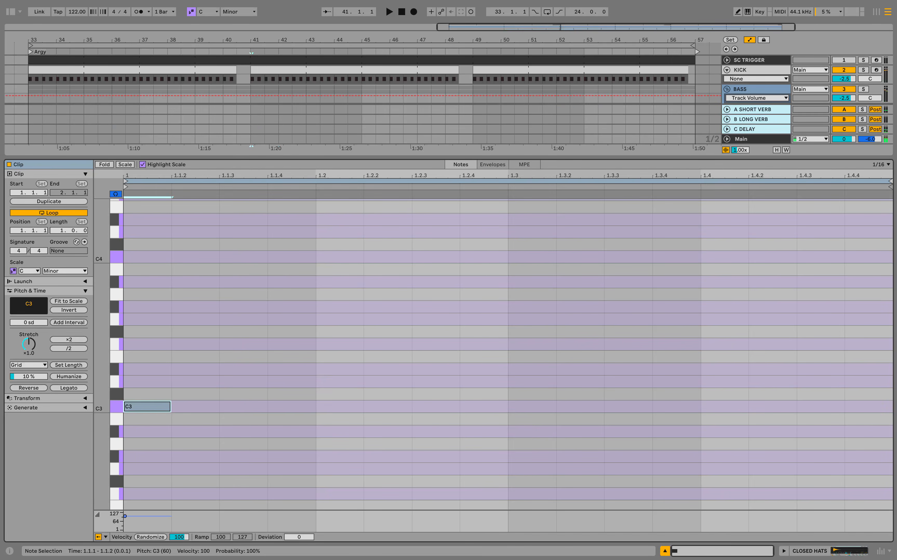
{"action": "key", "text": "ctrl+d"}
{"action": "key", "text": "ctrl+d"}
{"action": "key", "text": "ctrl+d"}
{"action": "key", "text": "space"}
{"action": "scroll", "coordinate": [157, 405], "scroll_direction": "down", "scroll_amount": 2}
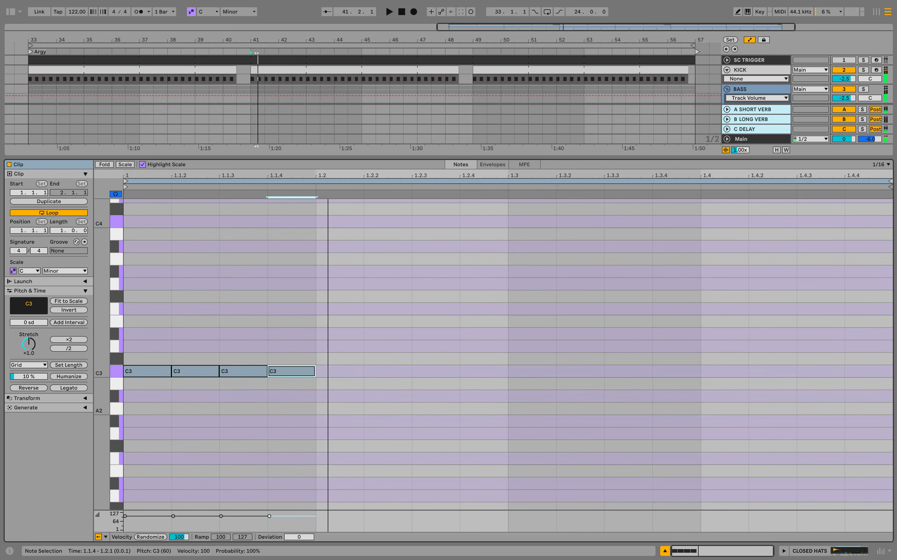
Step: Set the velocities of the four closed hat notes to 60, 80, 100 and 90
{"action": "key", "text": "space"}
{"action": "left_click", "coordinate": [148, 371]}
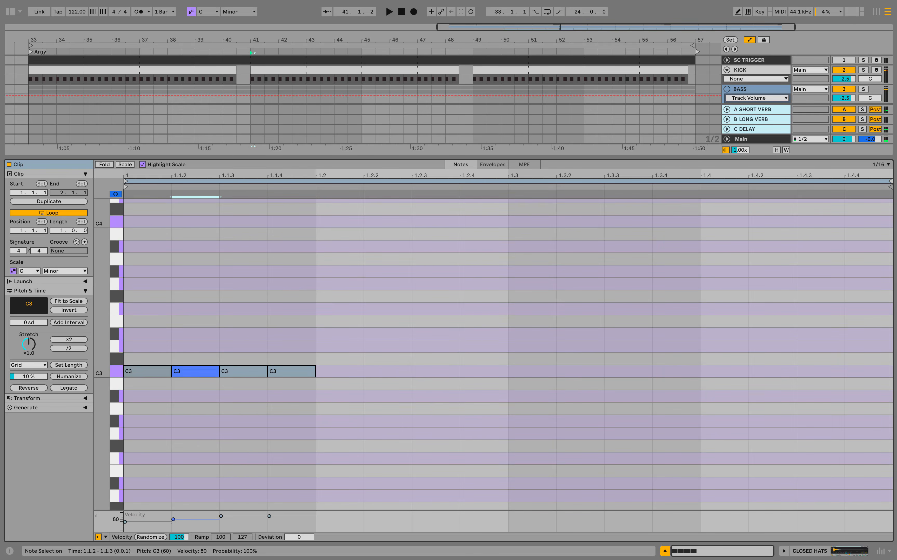
{"action": "left_click_drag", "start_coordinate": [269, 515], "coordinate": [270, 518]}
{"action": "key", "text": "space"}
{"action": "key", "text": "space"}
Step: Duplicate the four-note closed hat pattern three times to fill the one-bar clip
{"action": "left_click_drag", "start_coordinate": [315, 393], "coordinate": [199, 336]}
{"action": "key", "text": "ctrl+d"}
{"action": "key", "text": "ctrl+d"}
{"action": "key", "text": "ctrl+d"}
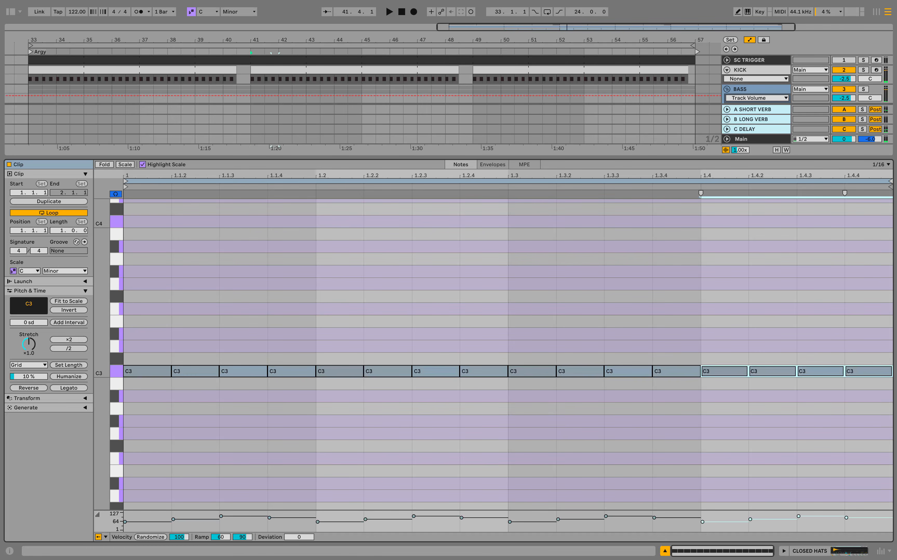
Step: Solo the CLOSED HATS track and set its Closed Hat #1 sampler to 1-Shot mode with a 3 ms fade-in
{"action": "key", "text": "ctrl+alt+l"}
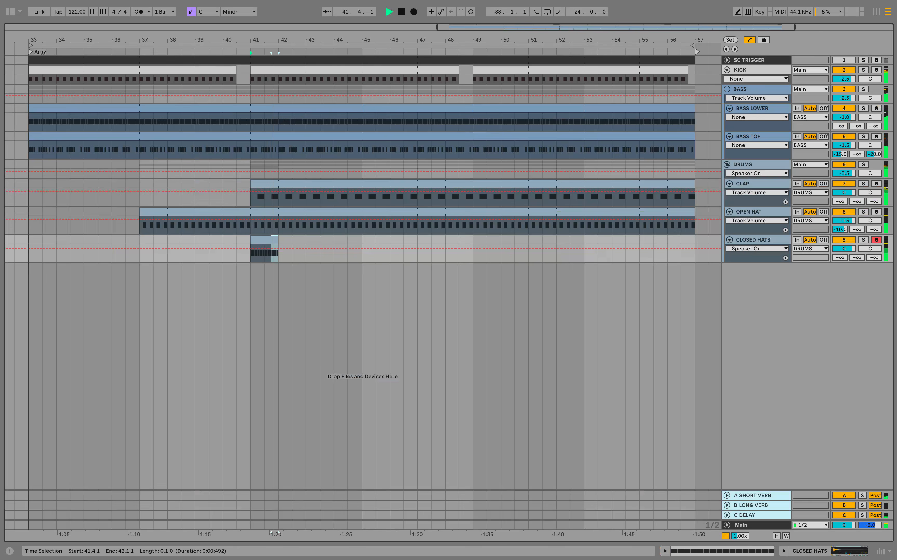
{"action": "key", "text": "s"}
{"action": "key", "text": "space"}
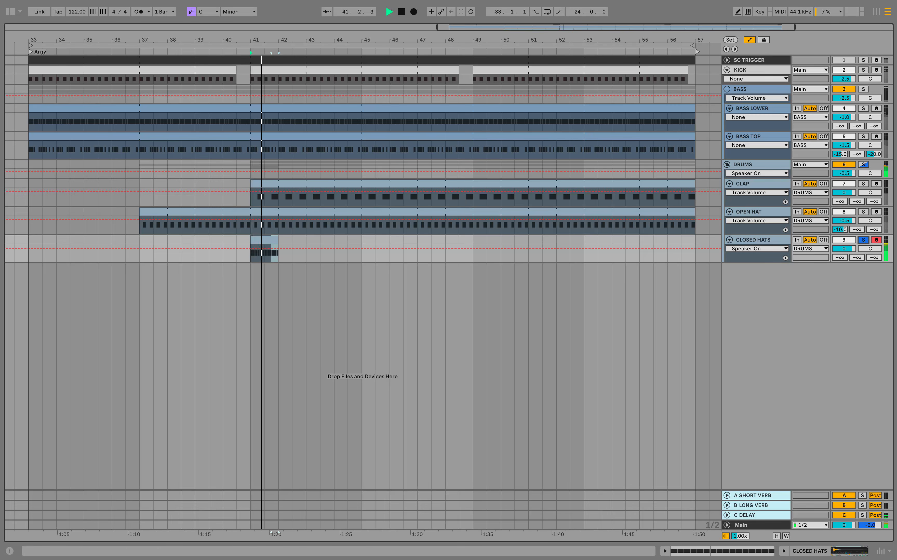
{"action": "double_click", "coordinate": [753, 239]}
{"action": "key", "text": "space"}
{"action": "left_click", "coordinate": [16, 486]}
{"action": "key", "text": "space"}
{"action": "left_click", "coordinate": [228, 533]}
{"action": "left_click_drag", "start_coordinate": [228, 533], "coordinate": [228, 523]}
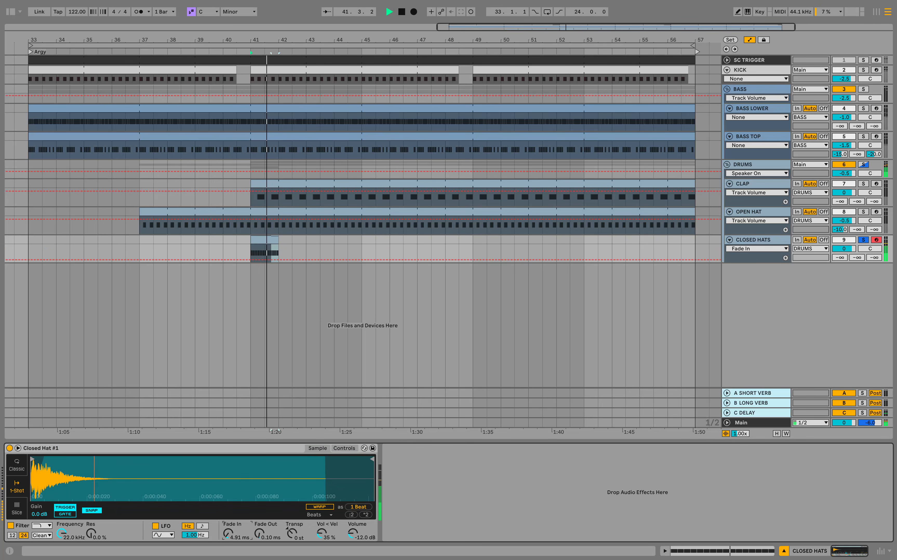
{"action": "key", "text": "space"}
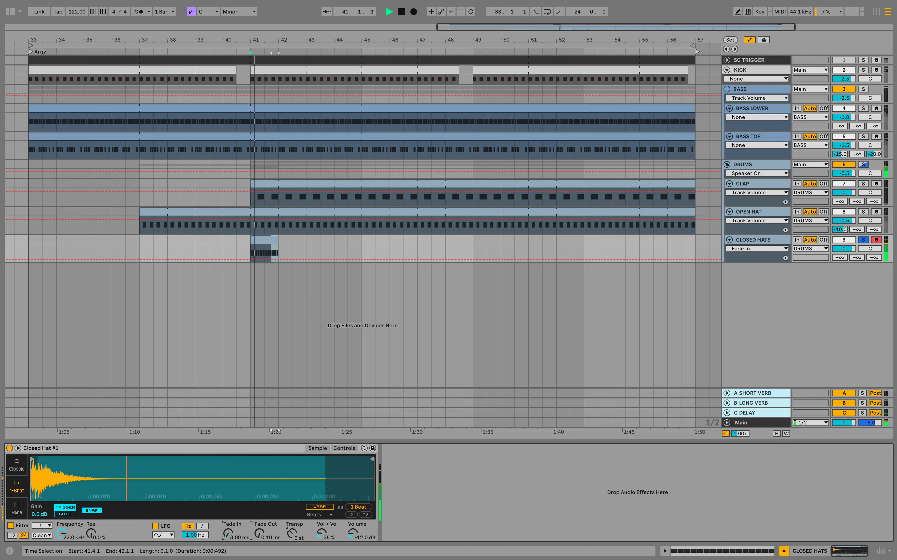
{"action": "key", "text": "space"}
Step: Unsolo CLOSED HATS and extend its one-bar MIDI clip from bar 41 out to bar 57
{"action": "left_click", "coordinate": [863, 240]}
{"action": "key", "text": "space"}
{"action": "left_click_drag", "start_coordinate": [278, 240], "coordinate": [695, 239]}
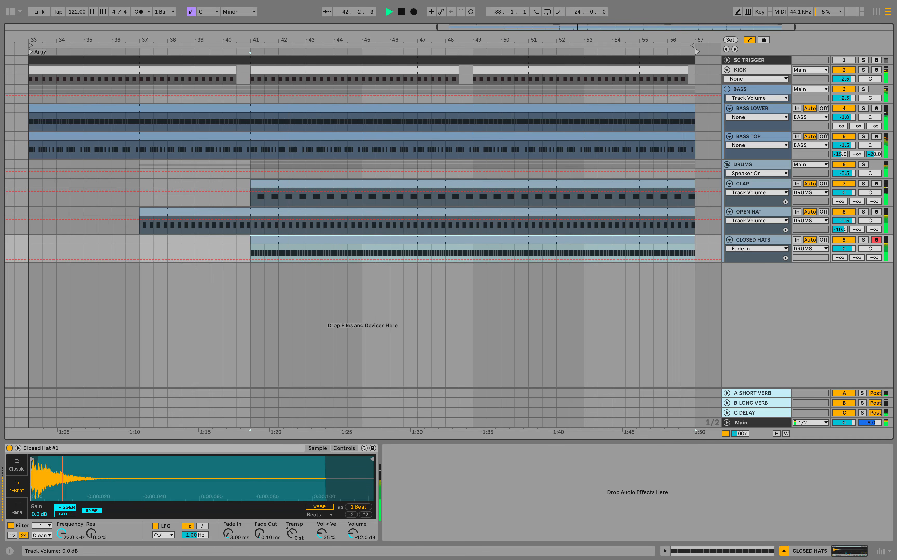
Step: With DRUMS soloed, set the CLOSED HATS volume to -11.5 dB and its A-SHORT VERB send to -15 dB
{"action": "left_click", "coordinate": [863, 164]}
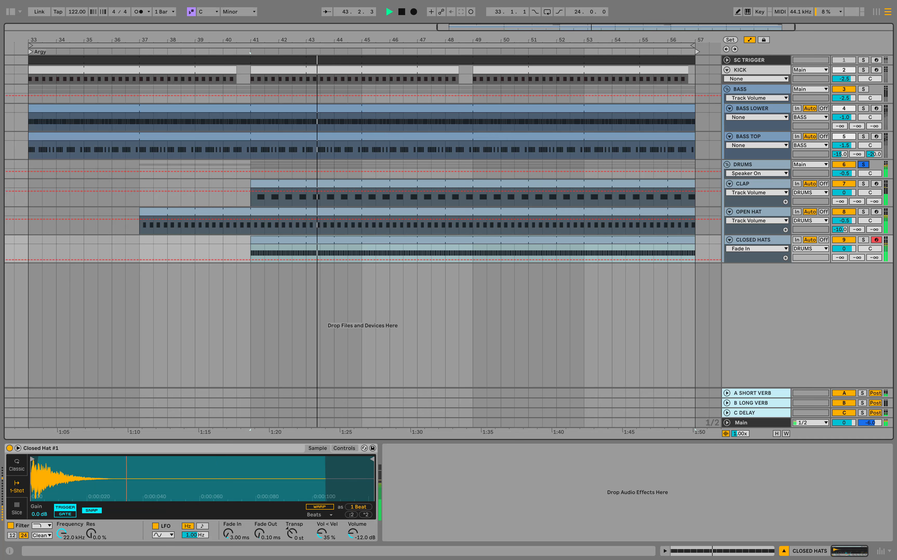
{"action": "mouse_move", "coordinate": [844, 248]}
{"action": "left_mouse_down"}
{"action": "mouse_move", "coordinate": [844, 265]}
{"action": "mouse_move", "coordinate": [846, 253]}
{"action": "left_mouse_up"}
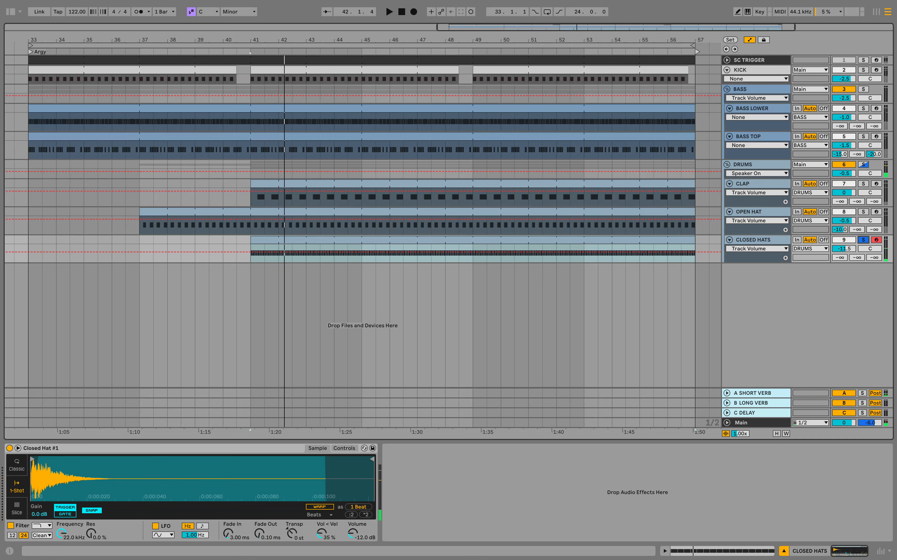
{"action": "mouse_move", "coordinate": [840, 258]}
{"action": "left_mouse_down"}
{"action": "mouse_move", "coordinate": [839, 242]}
{"action": "mouse_move", "coordinate": [837, 258]}
{"action": "left_mouse_up"}
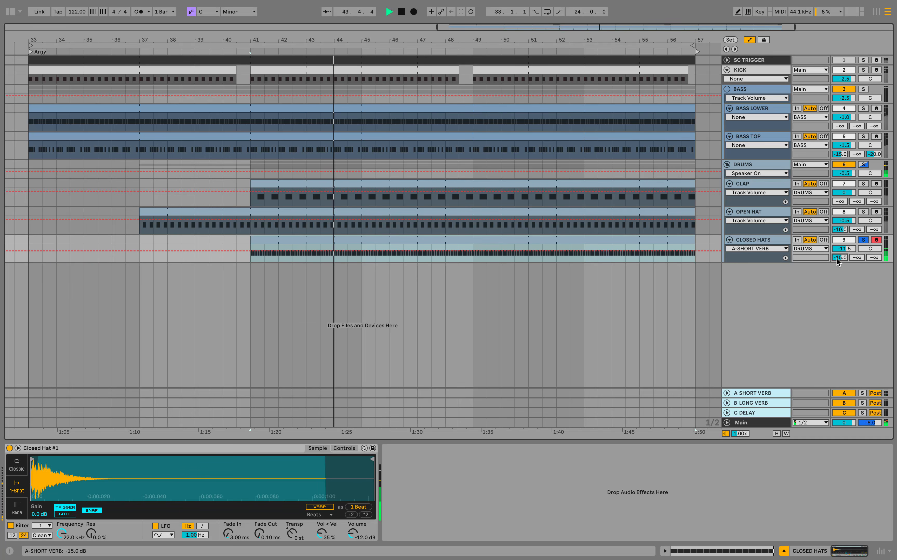
{"action": "key", "text": "space"}
{"action": "key", "text": "space"}
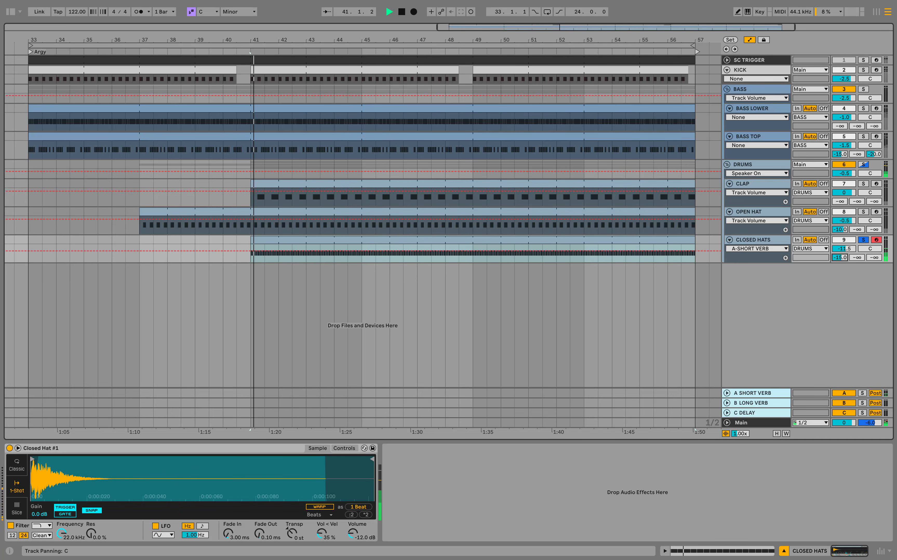
Step: Pan CLOSED HATS to 15R and set its C-DELAY send to -20 dB
{"action": "mouse_move", "coordinate": [870, 248]}
{"action": "left_mouse_down"}
{"action": "mouse_move", "coordinate": [870, 238]}
{"action": "mouse_move", "coordinate": [874, 257]}
{"action": "mouse_move", "coordinate": [875, 249]}
{"action": "left_mouse_up"}
{"action": "key", "text": "space"}
{"action": "key", "text": "space"}
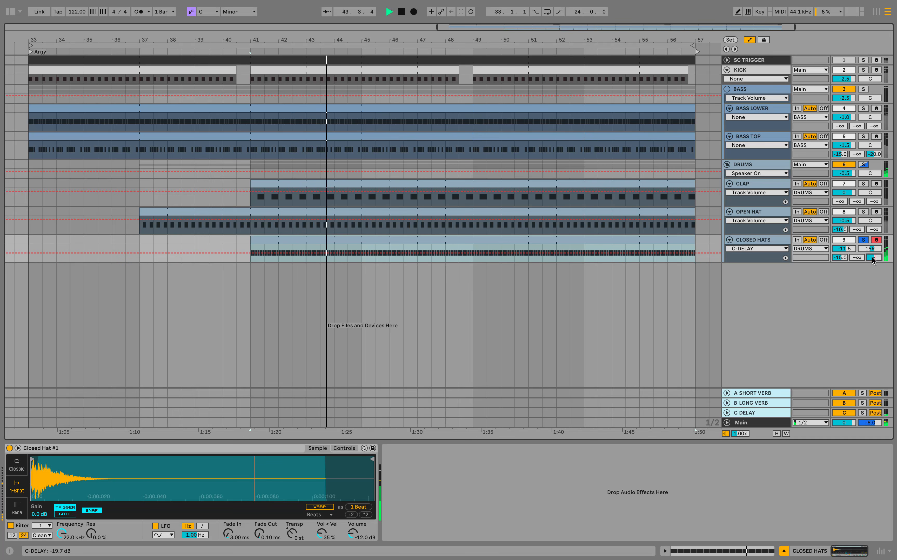
{"action": "key", "text": "space"}
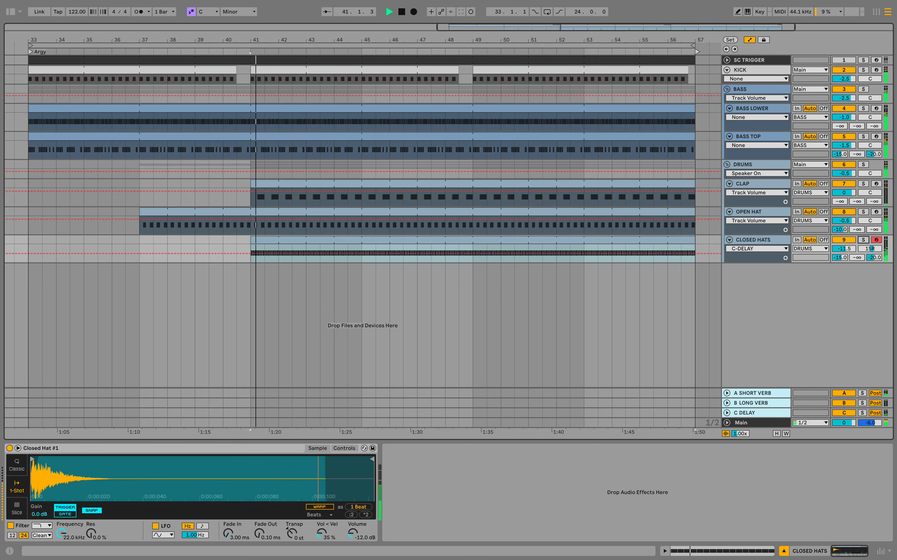
Step: Copy the Compressor Bass device from SC TRIGGER onto CLOSED HATS and switch it on
{"action": "left_click", "coordinate": [749, 60]}
{"action": "left_click", "coordinate": [507, 448]}
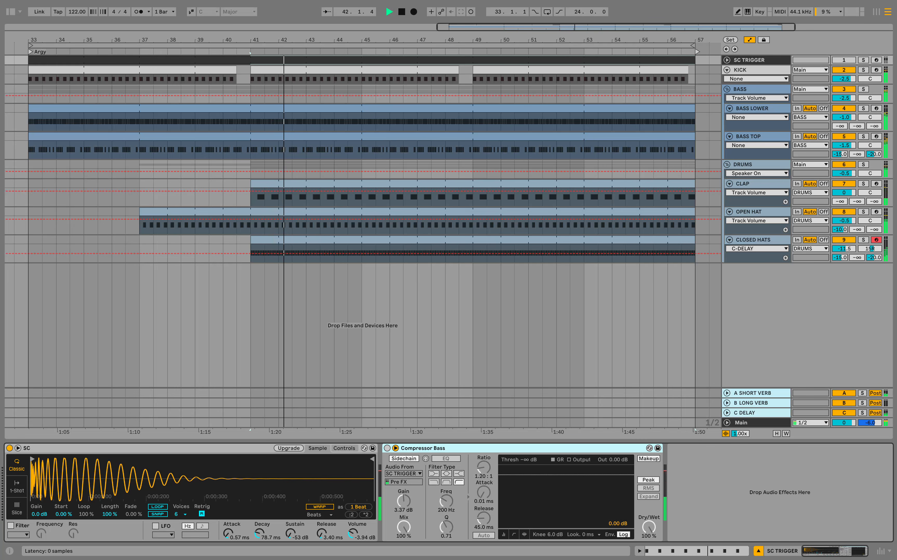
{"action": "right_click", "coordinate": [507, 447]}
{"action": "left_click", "coordinate": [521, 343]}
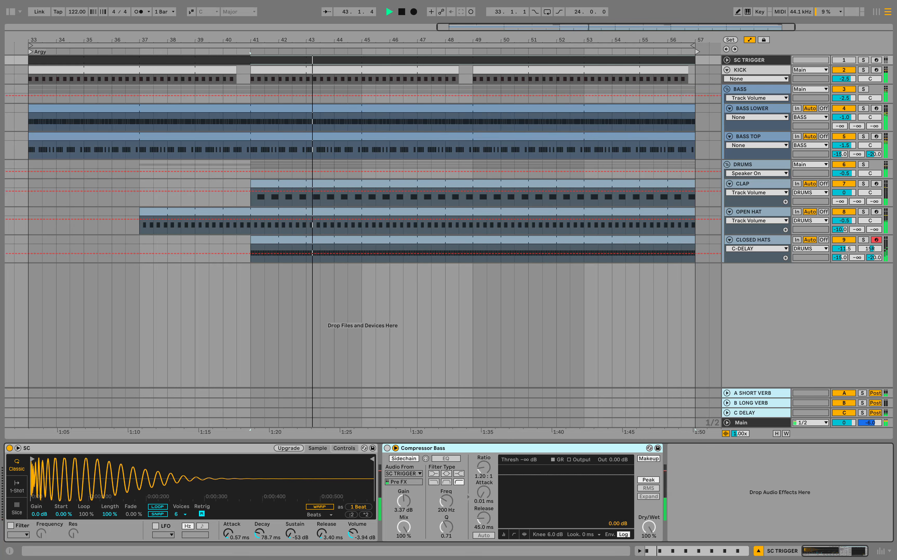
{"action": "left_click", "coordinate": [753, 240]}
{"action": "right_click", "coordinate": [567, 483]}
{"action": "left_click", "coordinate": [583, 489]}
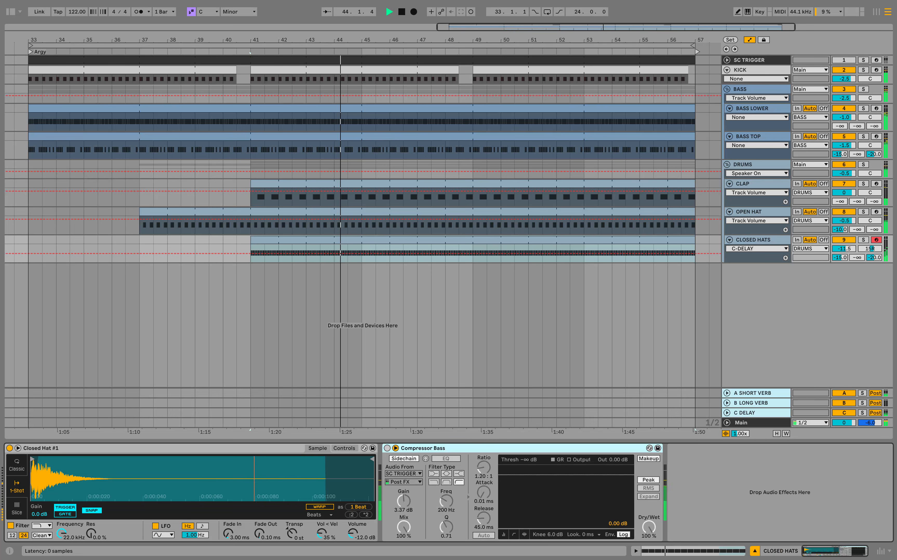
{"action": "left_click", "coordinate": [387, 448]}
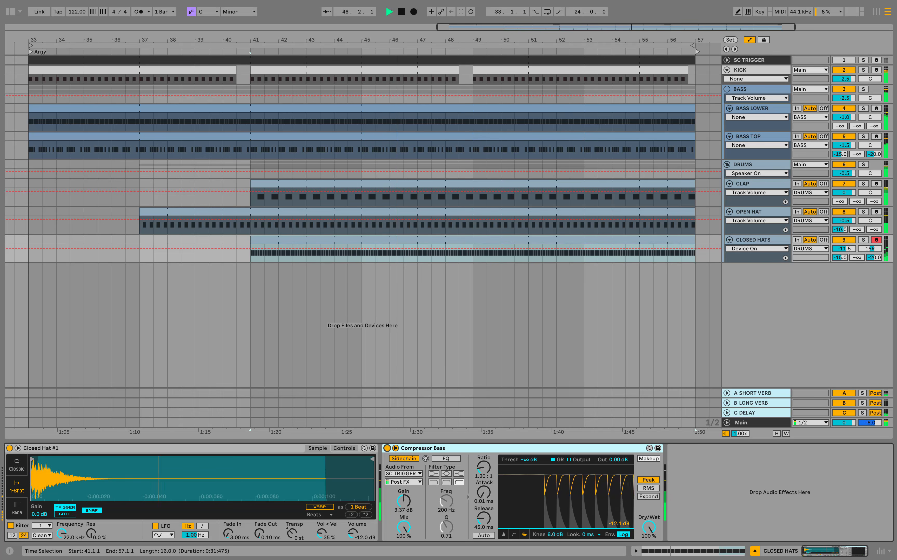
{"action": "left_click", "coordinate": [251, 257]}
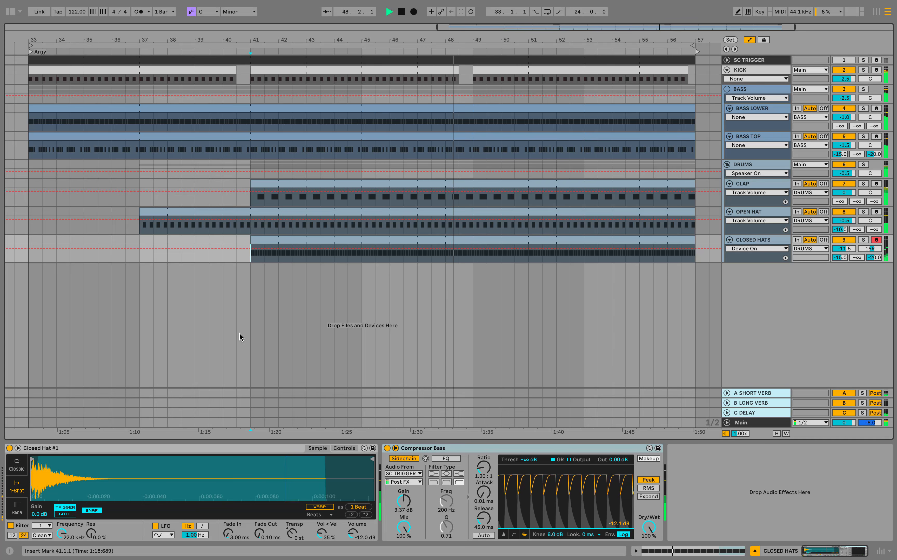
{"action": "key", "text": "space"}
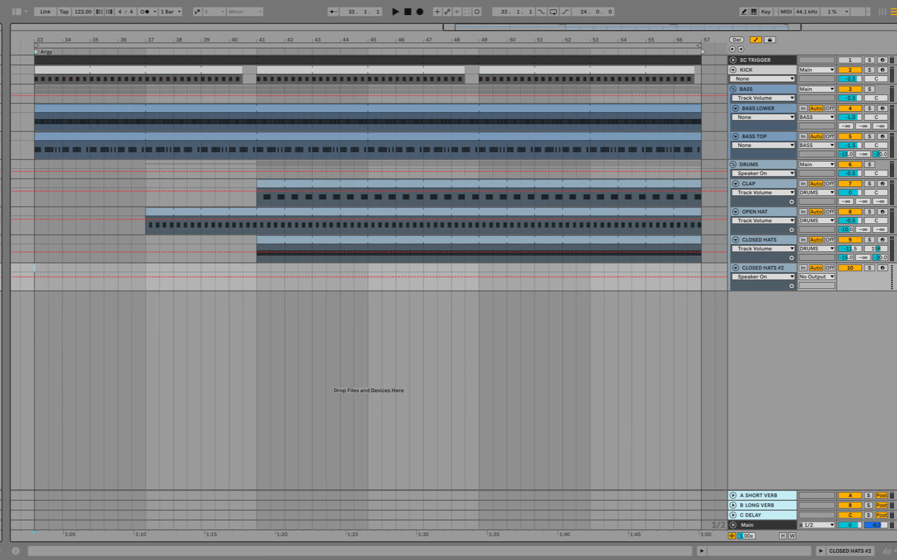
Step: Load the Argy folder's Closed Hat #2.wav sample onto the CLOSED HATS #2 track
{"action": "key", "text": "super+alt+b"}
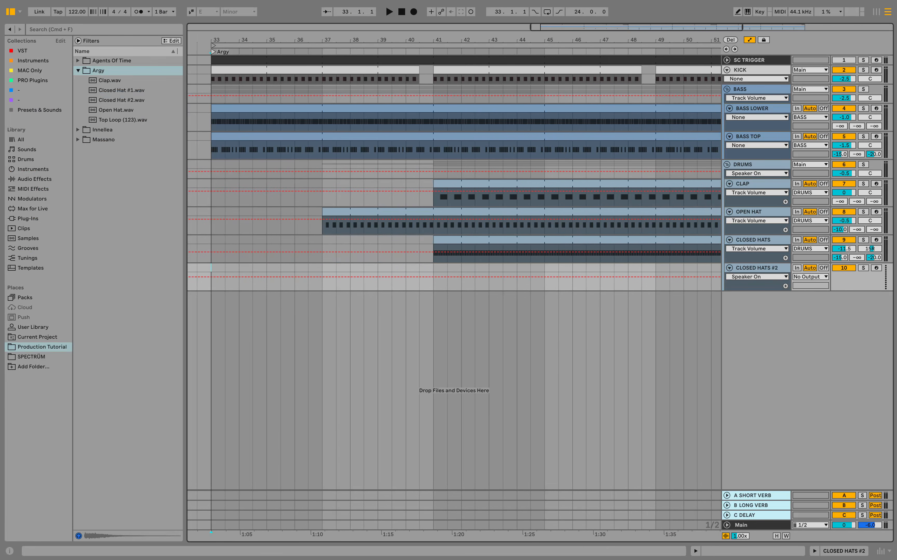
{"action": "left_click", "coordinate": [121, 100]}
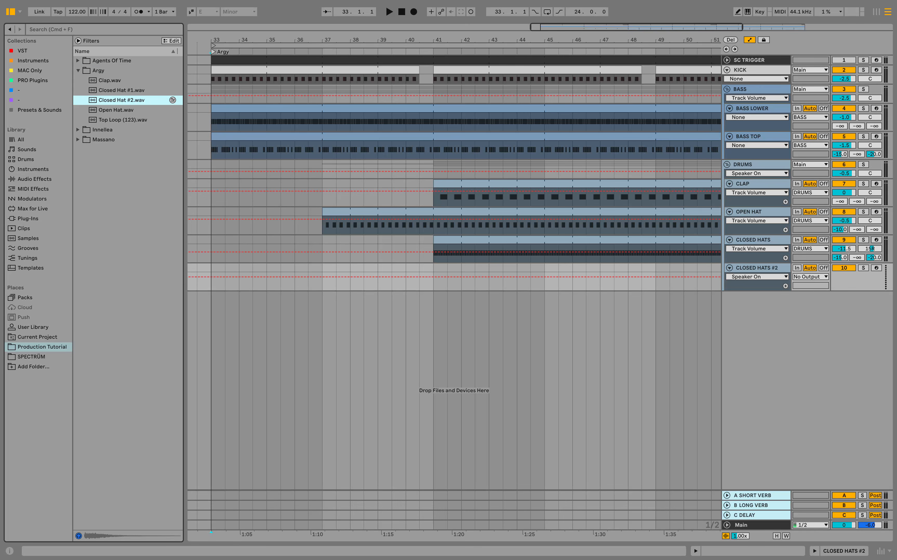
{"action": "key", "text": "Return"}
{"action": "key", "text": "super+alt+b"}
Step: Insert a one-bar MIDI clip at bar 37 on CLOSED HATS #2 and fill its first beat with four sixteenth-note C3 hits
{"action": "left_click_drag", "start_coordinate": [140, 267], "coordinate": [161, 268]}
{"action": "right_click", "coordinate": [161, 267]}
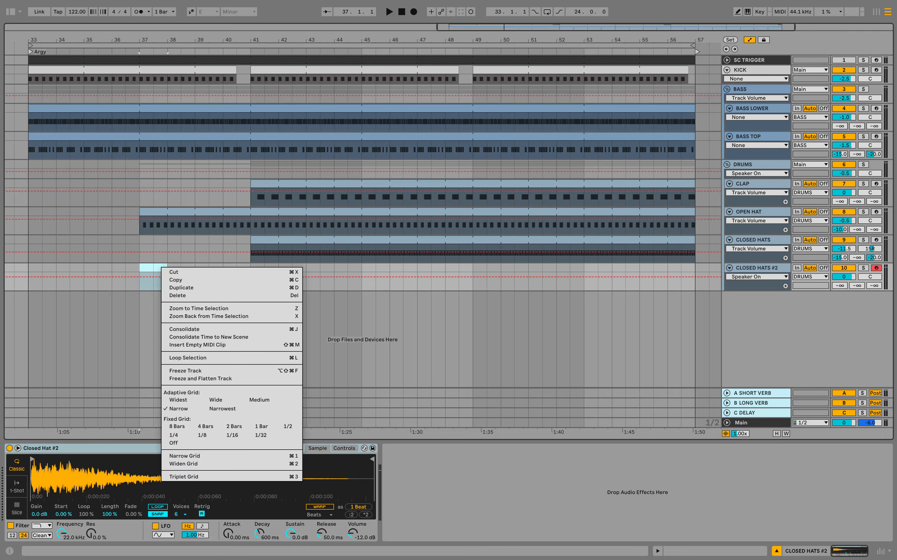
{"action": "left_click", "coordinate": [198, 345]}
{"action": "key", "text": "space"}
{"action": "key", "text": "space"}
{"action": "scroll", "coordinate": [197, 345], "scroll_direction": "down", "scroll_amount": 2}
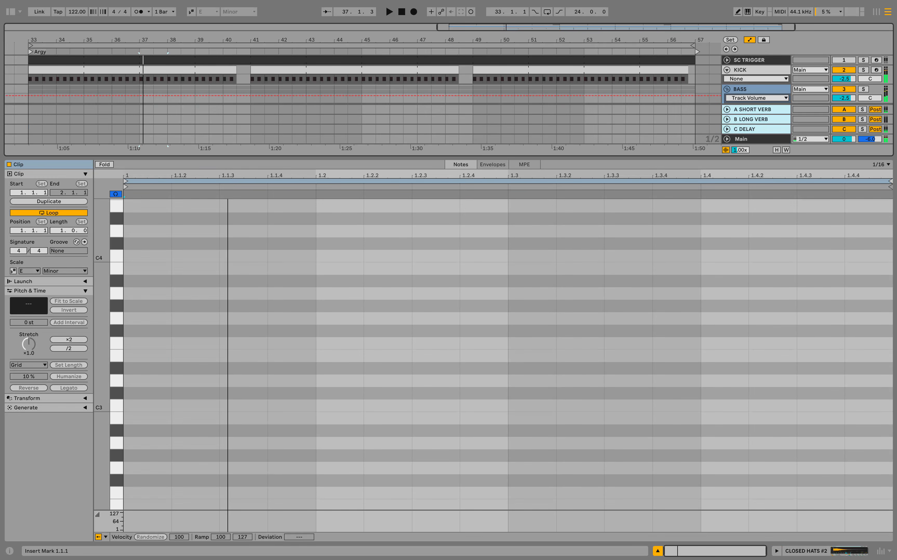
{"action": "double_click", "coordinate": [147, 406]}
{"action": "key", "text": "super+d"}
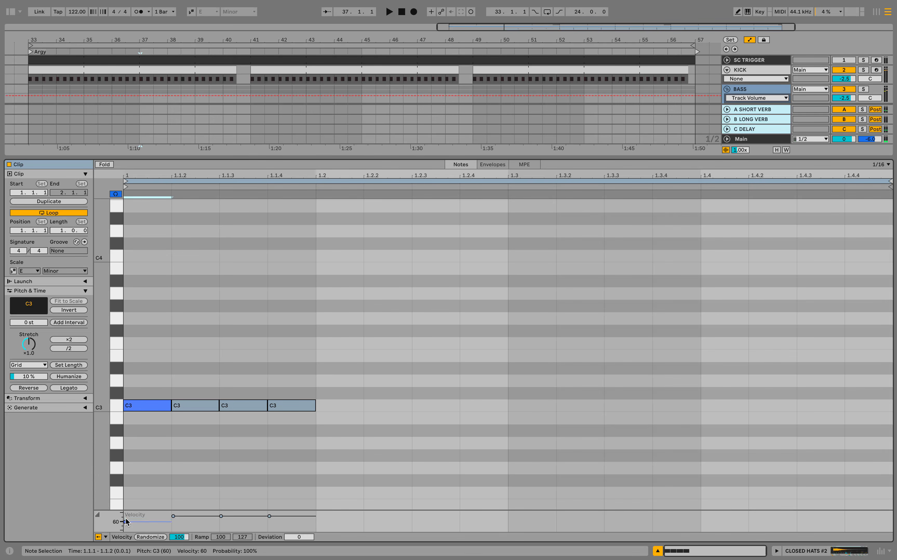
Step: Set the four hits' velocities to 60, 80, 100 and 90 and duplicate the pattern three times to fill the bar
{"action": "left_click_drag", "start_coordinate": [173, 516], "coordinate": [173, 517]}
{"action": "left_click_drag", "start_coordinate": [270, 516], "coordinate": [269, 518]}
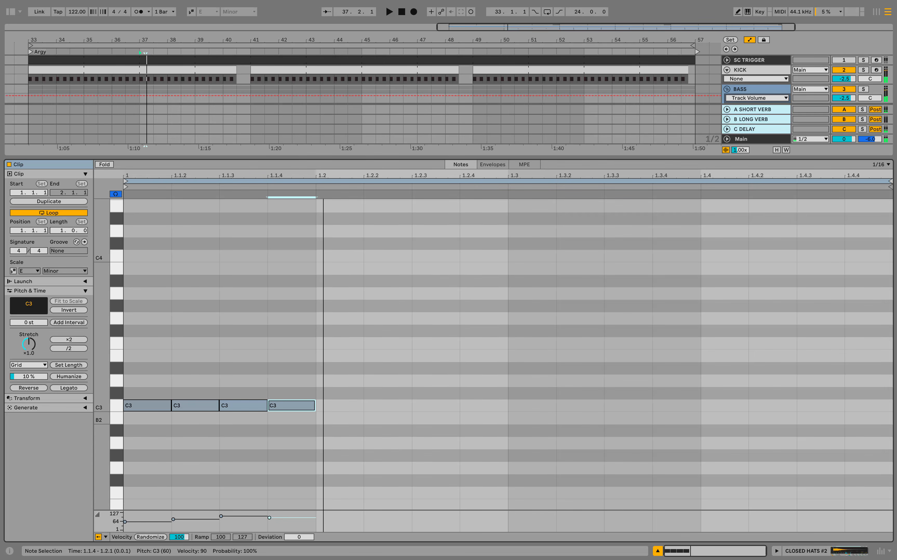
{"action": "left_click_drag", "start_coordinate": [152, 367], "coordinate": [314, 422]}
{"action": "left_click_drag", "start_coordinate": [129, 365], "coordinate": [128, 366]}
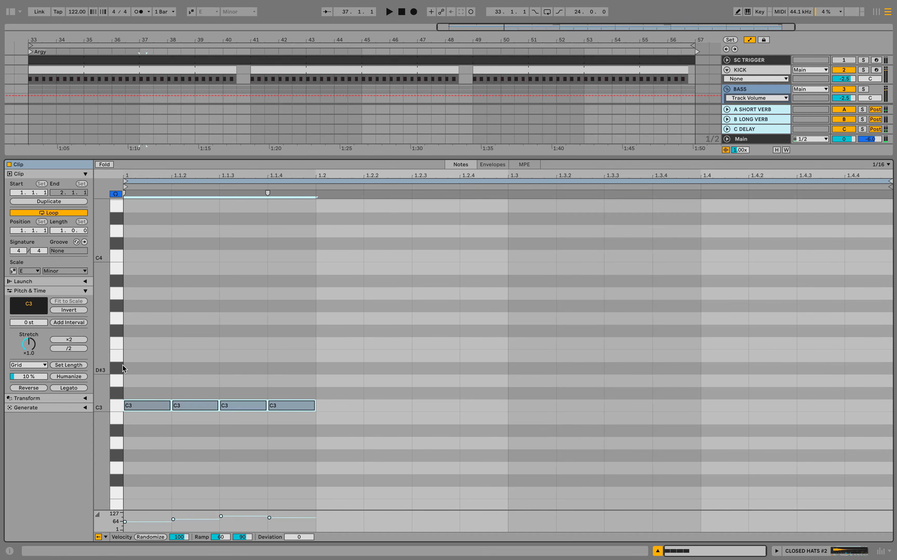
{"action": "key", "text": "ctrl+d"}
{"action": "key", "text": "ctrl+d"}
{"action": "key", "text": "ctrl+d"}
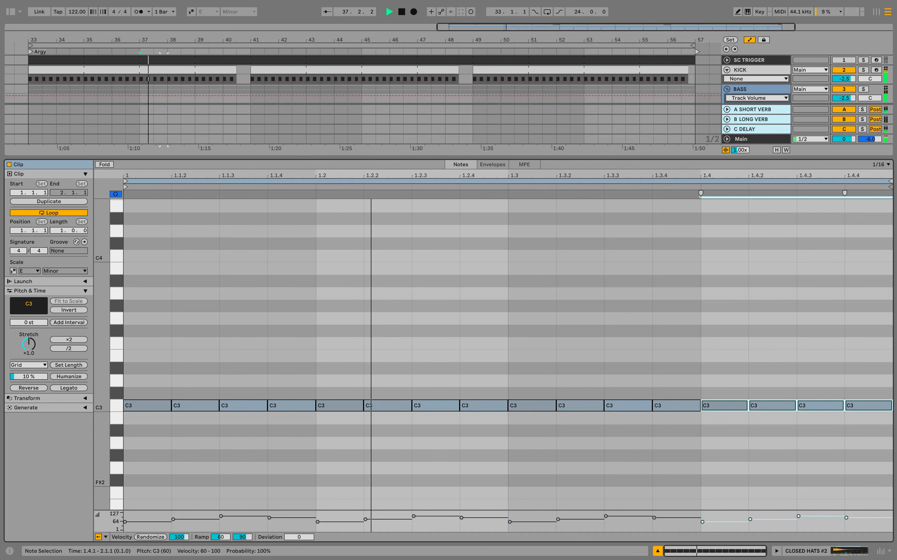
Step: Extend the CLOSED HATS #2 clip from bar 37 out to bar 57 and play it back
{"action": "scroll", "coordinate": [641, 480], "scroll_direction": "down", "scroll_amount": 2}
{"action": "key", "text": "space"}
{"action": "left_click", "coordinate": [658, 550]}
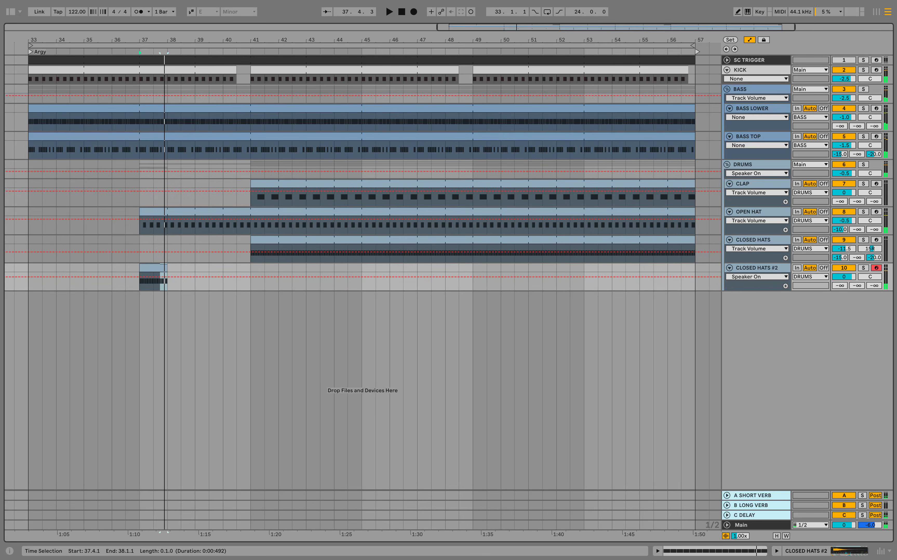
{"action": "left_click_drag", "start_coordinate": [167, 268], "coordinate": [682, 268]}
{"action": "key", "text": "space"}
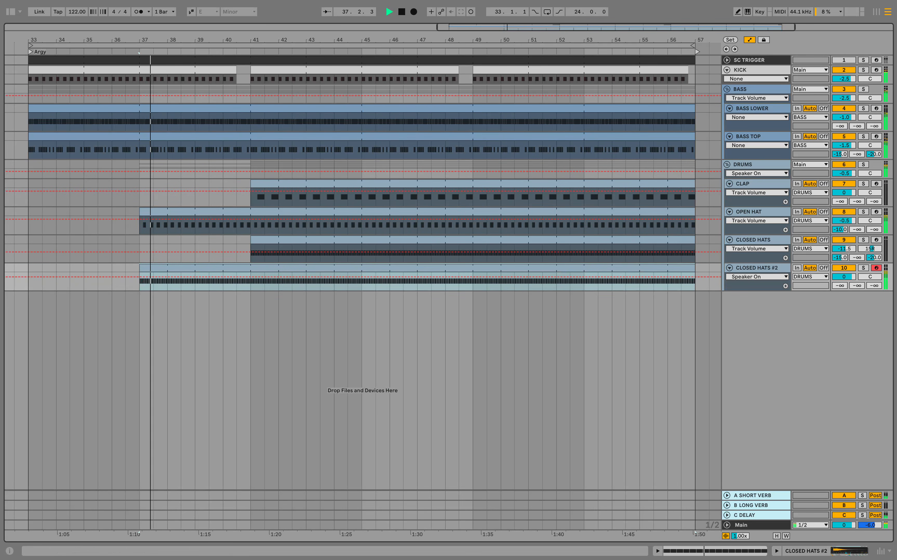
Step: Solo DRUMS, play from bar 41 and set the CLOSED HATS #2 volume to -12.5 dB
{"action": "left_click", "coordinate": [864, 165]}
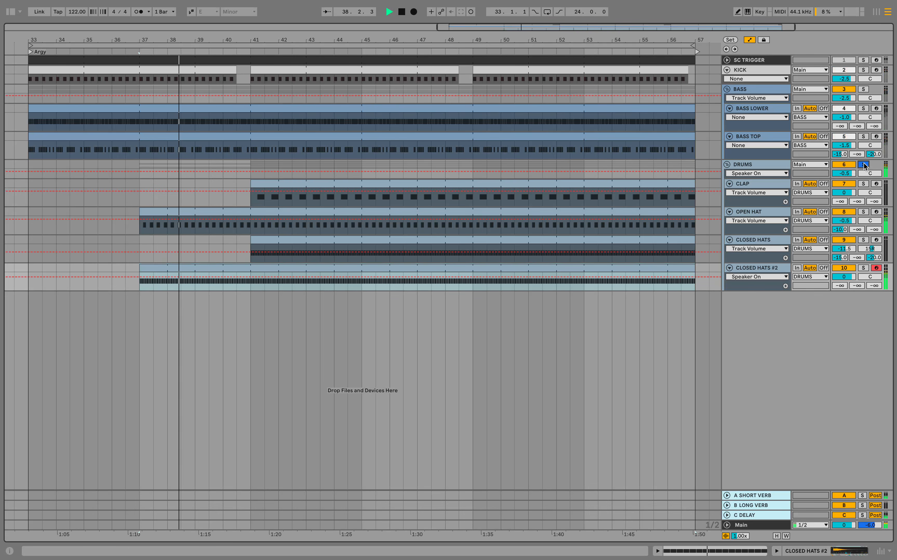
{"action": "key", "text": "space"}
{"action": "left_click", "coordinate": [251, 284]}
{"action": "key", "text": "space"}
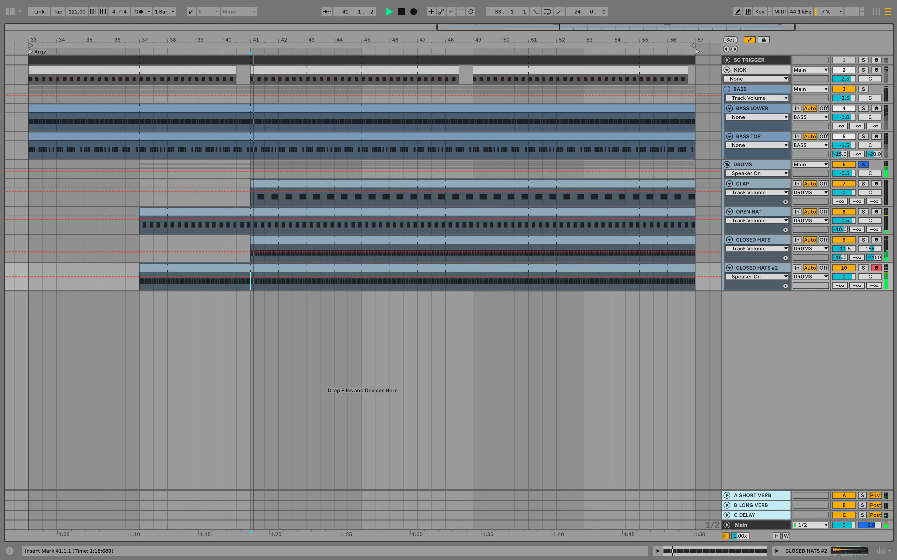
{"action": "left_click_drag", "start_coordinate": [844, 276], "coordinate": [844, 305]}
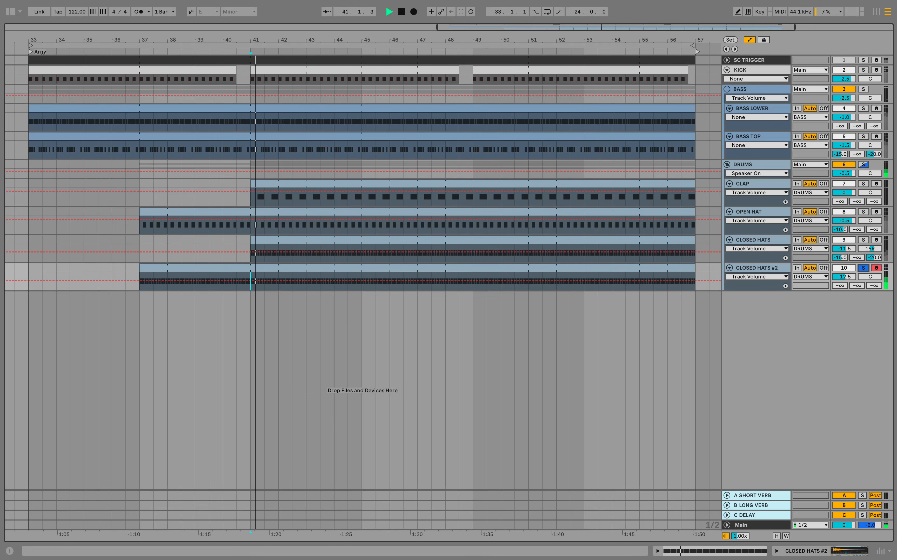
Step: Set the CLOSED HATS #2 A-SHORT VERB send to -10 dB and pan to 10L, and unsolo DRUMS
{"action": "left_click_drag", "start_coordinate": [840, 285], "coordinate": [840, 252]}
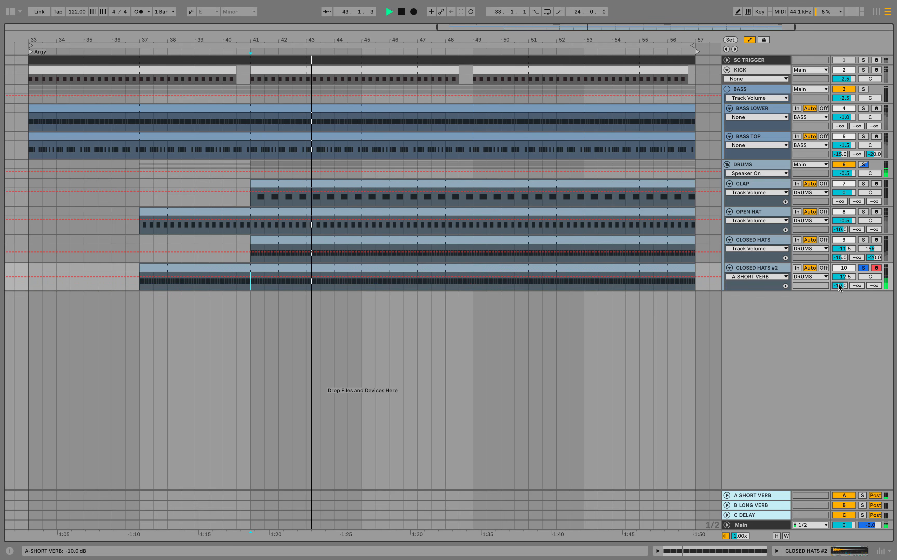
{"action": "left_click_drag", "start_coordinate": [870, 277], "coordinate": [869, 286]}
{"action": "left_click", "coordinate": [864, 164]}
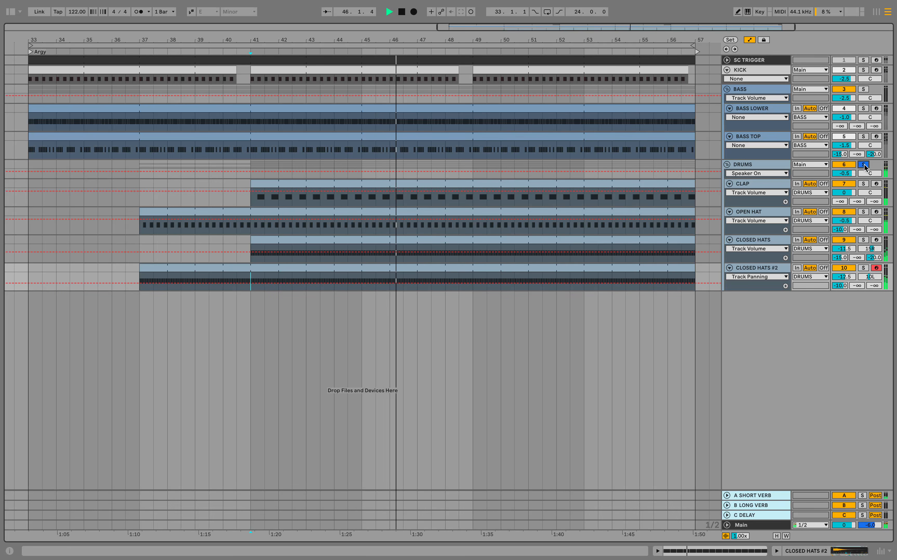
{"action": "left_click", "coordinate": [864, 164]}
Step: Copy the Compressor Bass device from SC TRIGGER onto the CLOSED HATS #2 track
{"action": "double_click", "coordinate": [749, 60]}
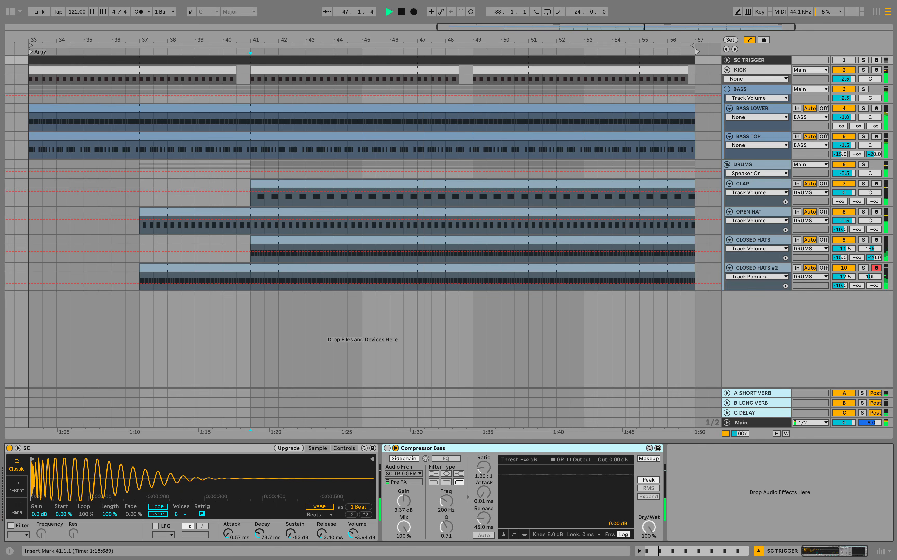
{"action": "right_click", "coordinate": [468, 448]}
{"action": "left_click", "coordinate": [485, 343]}
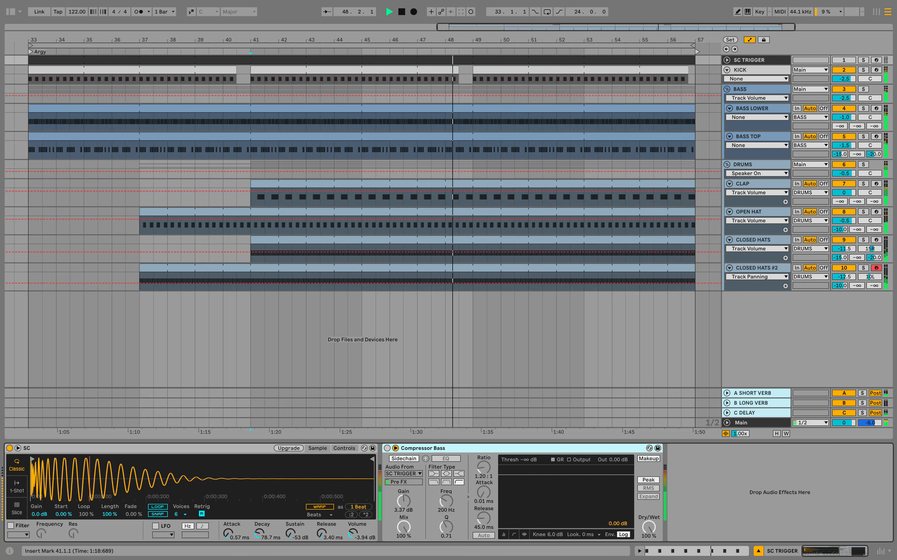
{"action": "left_click", "coordinate": [757, 268]}
{"action": "right_click", "coordinate": [548, 487]}
{"action": "left_click", "coordinate": [559, 490]}
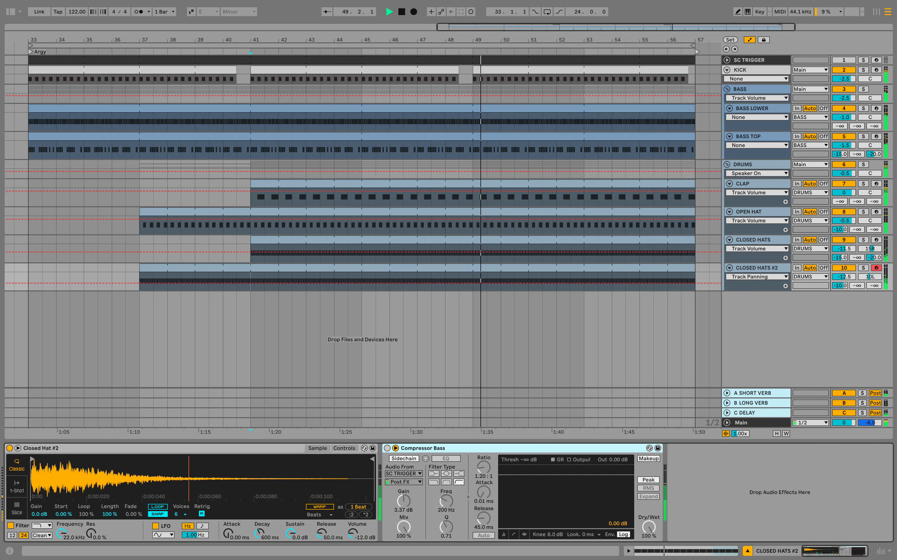
Step: Enable the Compressor Bass device on the CLOSED HATS #2 track and briefly audition the track in solo
{"action": "left_click", "coordinate": [387, 448]}
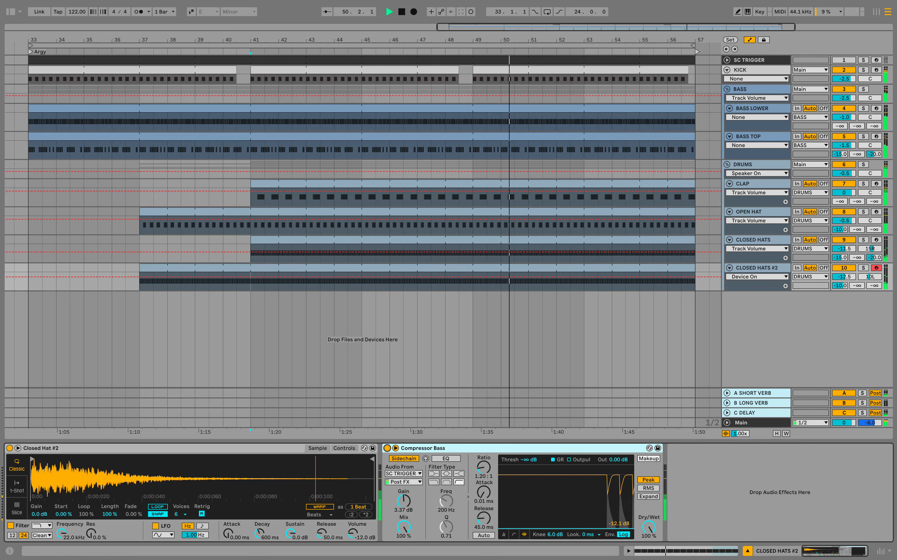
{"action": "left_click", "coordinate": [863, 268]}
{"action": "left_click", "coordinate": [864, 268]}
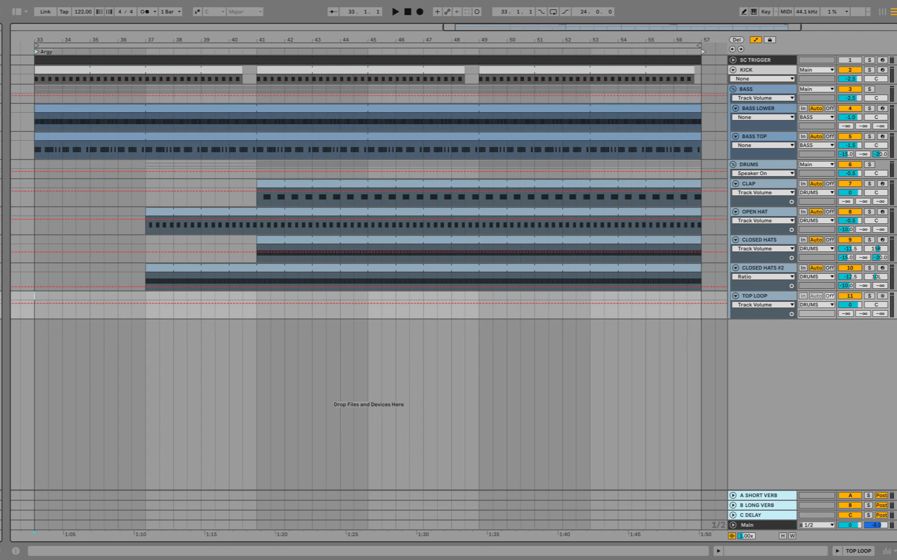
Step: Place Top Loop (123).wav from the Argy folder on the TOP LOOP track at bar 33 and play it back
{"action": "key", "text": "alt+super+b"}
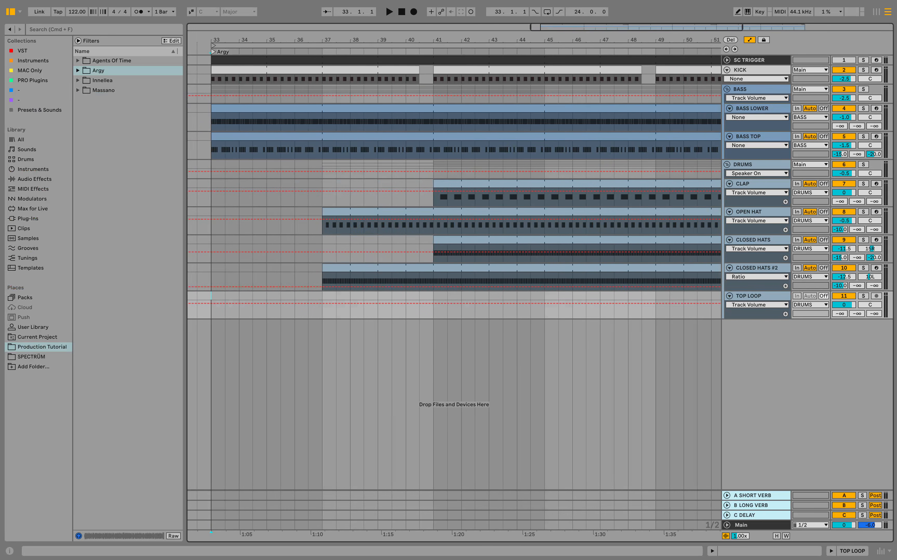
{"action": "left_click", "coordinate": [78, 71]}
{"action": "left_click", "coordinate": [122, 120]}
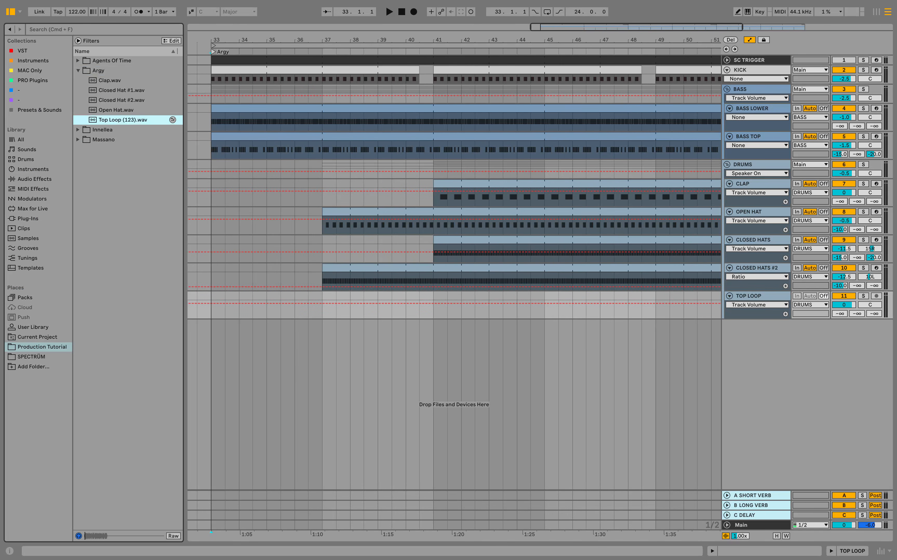
{"action": "left_click_drag", "start_coordinate": [115, 120], "coordinate": [214, 303]}
{"action": "key", "text": "alt+super+b"}
{"action": "key", "text": "space"}
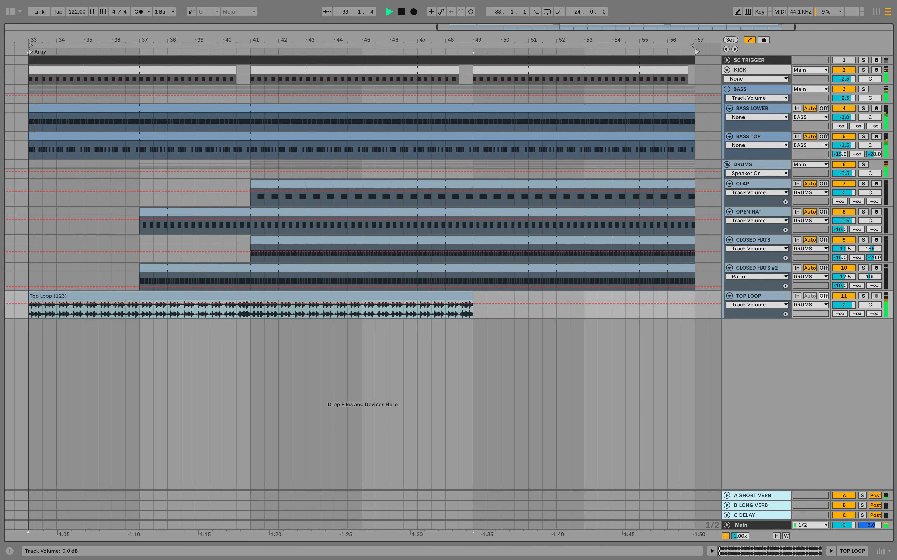
Step: Set the TOP LOOP volume to -12.5 dB, then move its clip to start at bar 41 and play
{"action": "left_click_drag", "start_coordinate": [844, 305], "coordinate": [844, 319]}
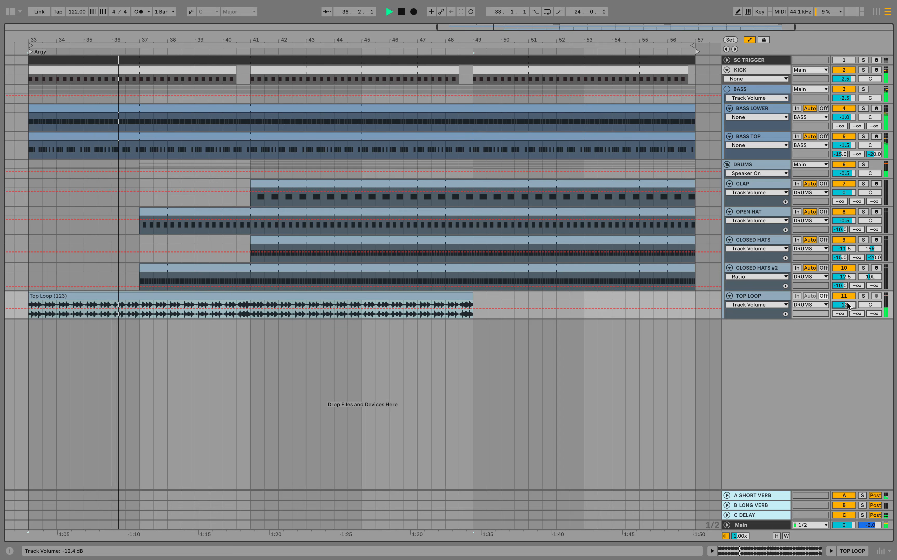
{"action": "type", "text": "-12.5"}
{"action": "key", "text": "Return"}
{"action": "key", "text": "space"}
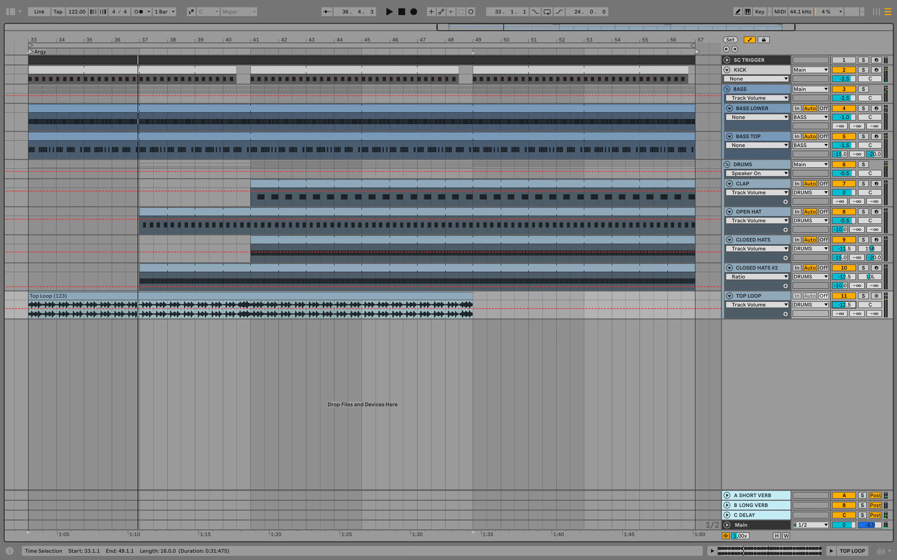
{"action": "left_click_drag", "start_coordinate": [472, 296], "coordinate": [677, 296]}
{"action": "key", "text": "space"}
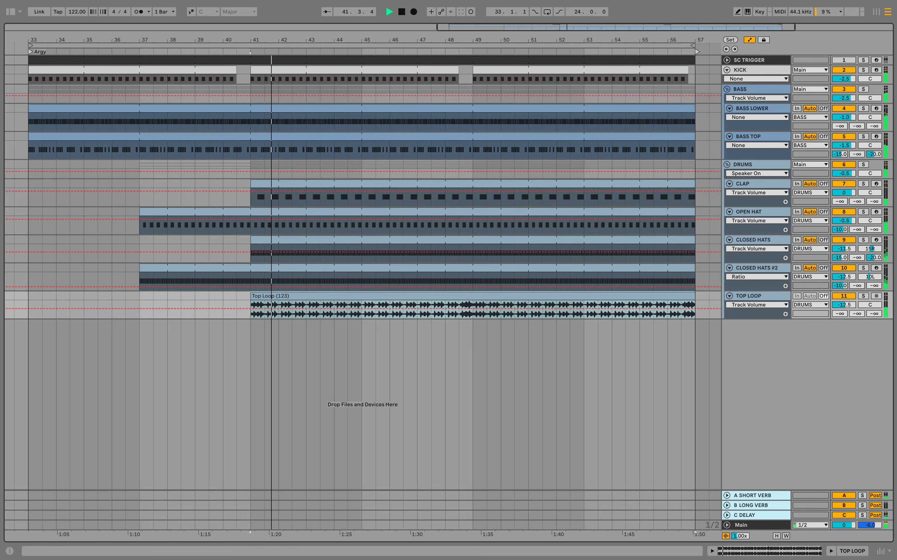
Step: Solo TOP LOOP and set its clip's Beats warp to transient loop off with an envelope of 60
{"action": "left_click", "coordinate": [864, 296]}
{"action": "double_click", "coordinate": [473, 295]}
{"action": "left_click", "coordinate": [20, 303]}
{"action": "left_click", "coordinate": [14, 311]}
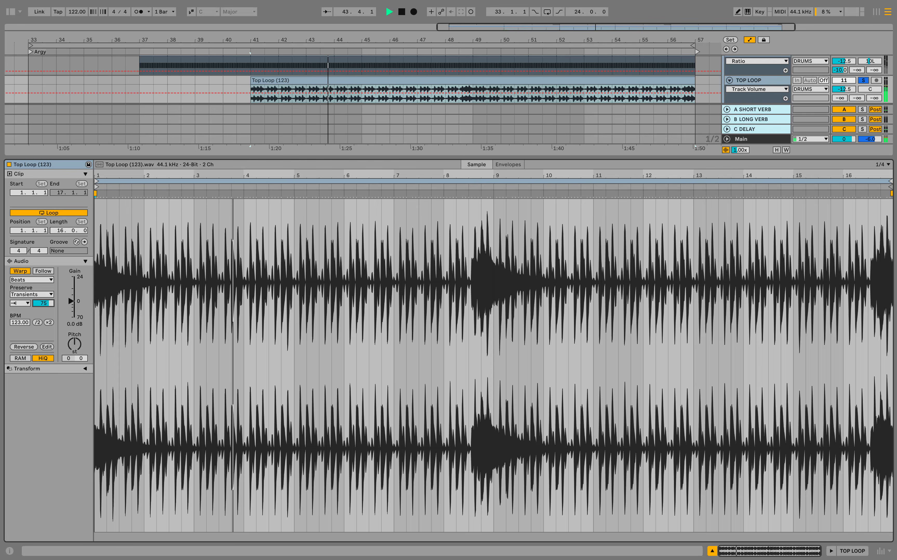
{"action": "left_click_drag", "start_coordinate": [43, 303], "coordinate": [44, 308]}
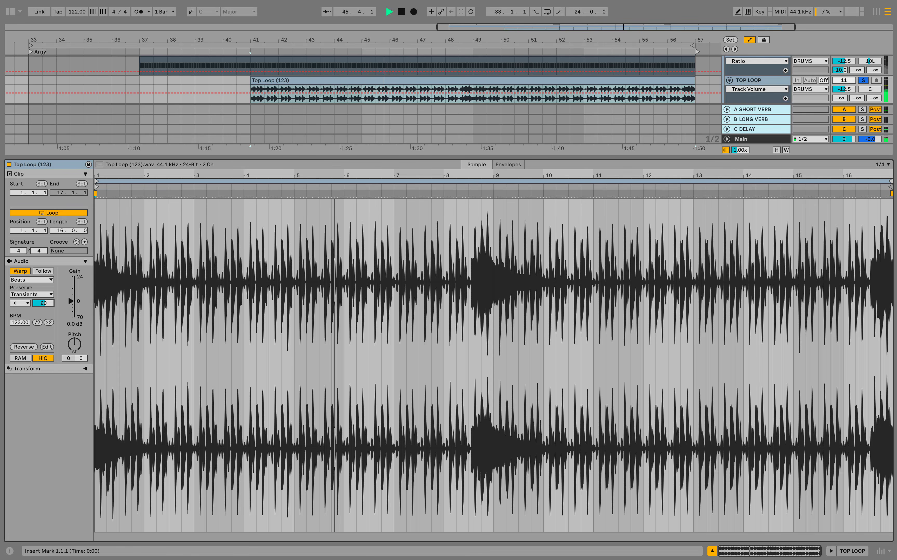
{"action": "left_click", "coordinate": [712, 551]}
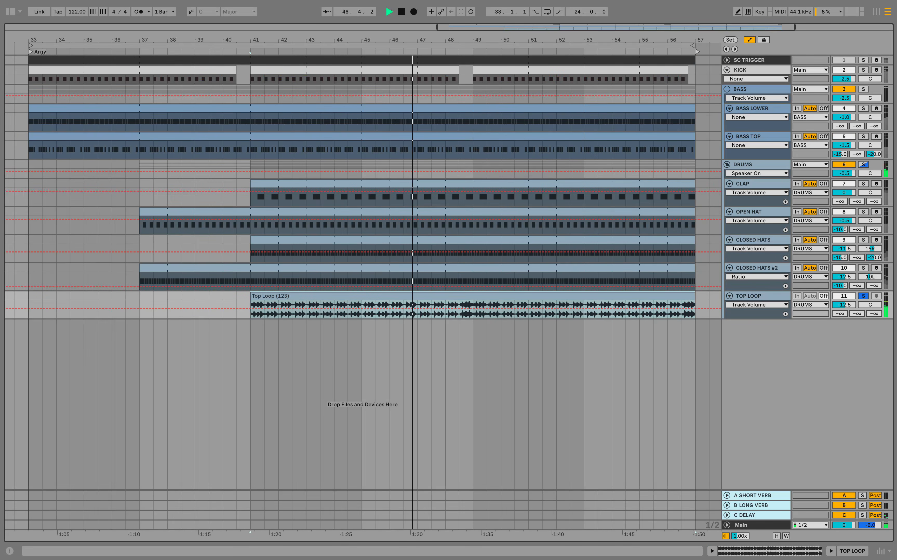
Step: Copy the Compressor Bass device from SC TRIGGER onto the TOP LOOP track
{"action": "double_click", "coordinate": [749, 60]}
{"action": "right_click", "coordinate": [443, 448]}
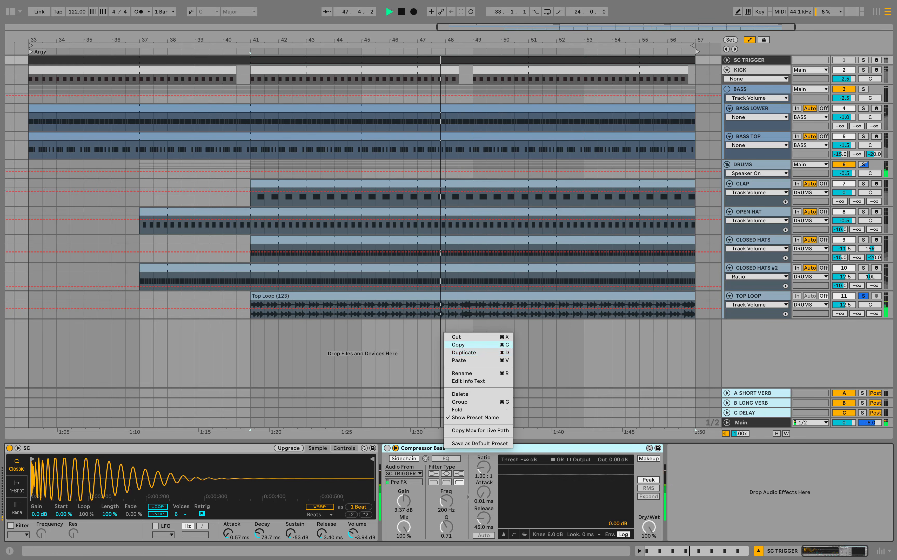
{"action": "left_click", "coordinate": [460, 344]}
{"action": "left_click", "coordinate": [749, 296]}
{"action": "right_click", "coordinate": [566, 486]}
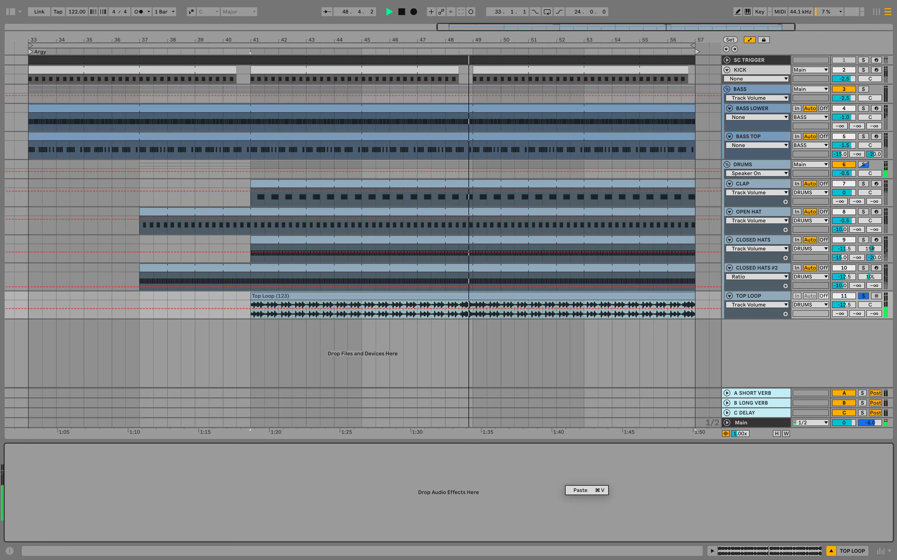
{"action": "left_click", "coordinate": [581, 490]}
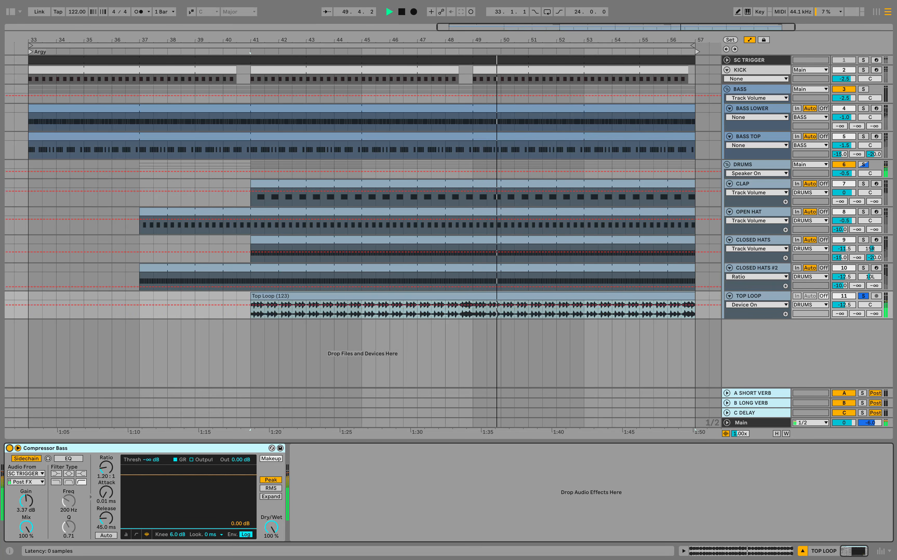
Step: Set the TOP LOOP compressor's ratio to 1.25 and unsolo the track
{"action": "left_click", "coordinate": [106, 467]}
{"action": "type", "text": "1.25"}
{"action": "key", "text": "Return"}
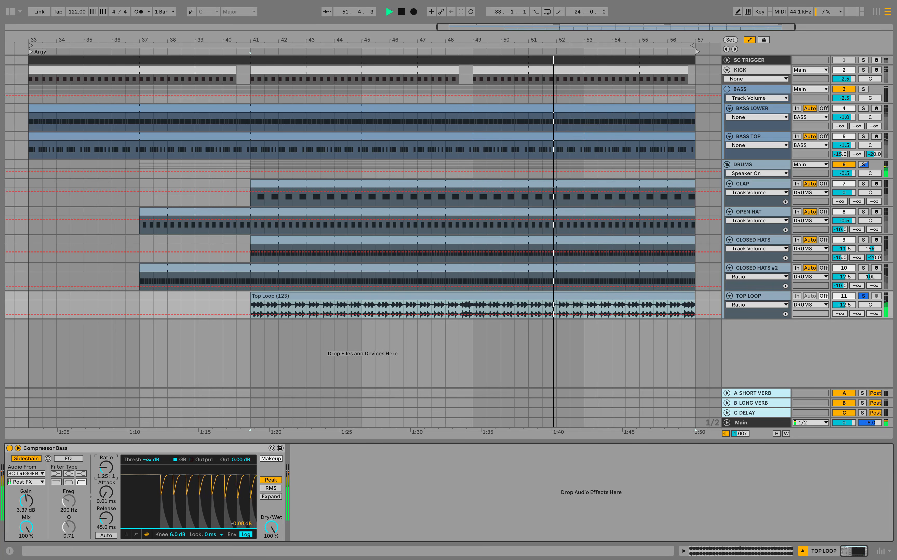
{"action": "left_click", "coordinate": [863, 296]}
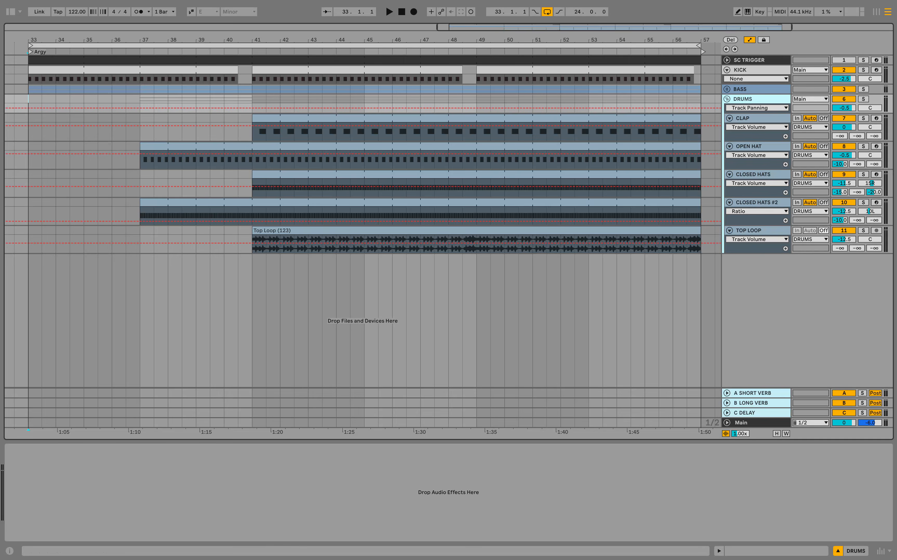
Step: Load the Drums EQ.adv preset onto the DRUMS group
{"action": "key", "text": "super+alt+b"}
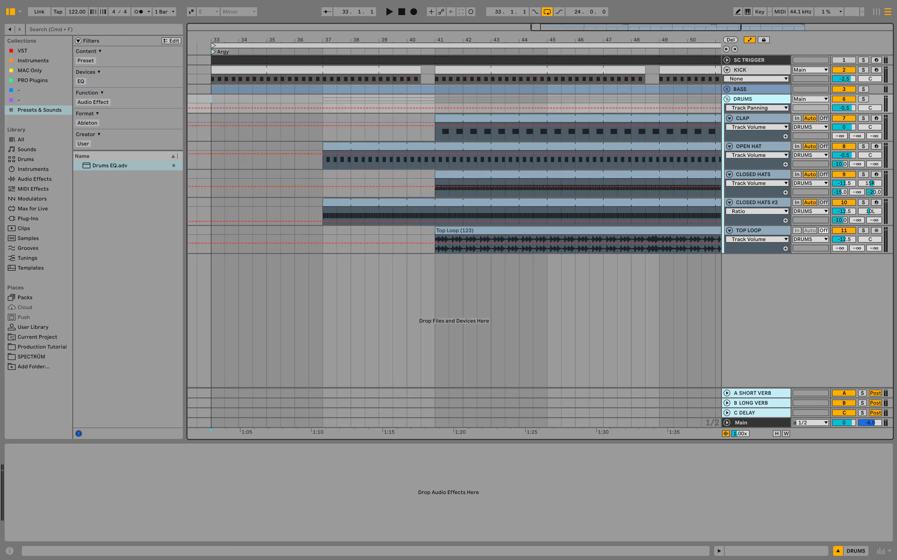
{"action": "left_click", "coordinate": [109, 166]}
{"action": "key", "text": "Return"}
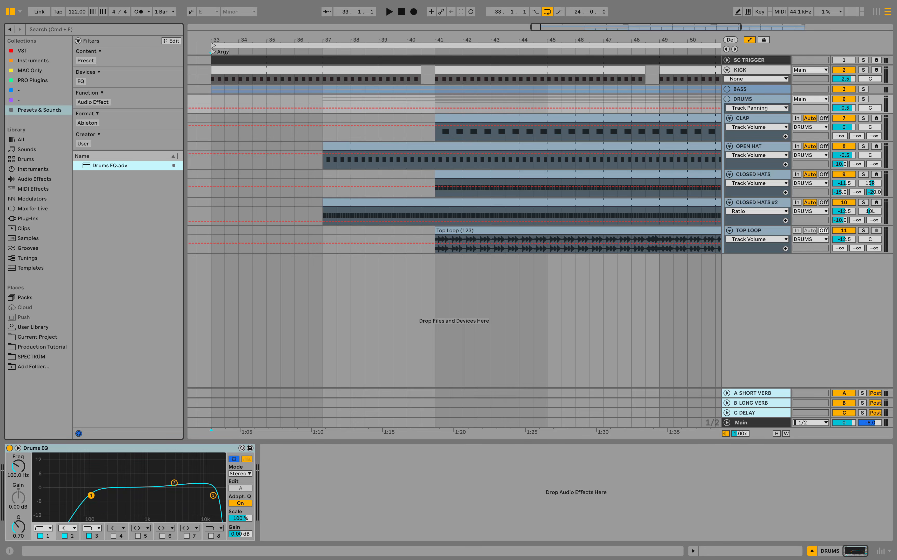
{"action": "key", "text": "super+alt+b"}
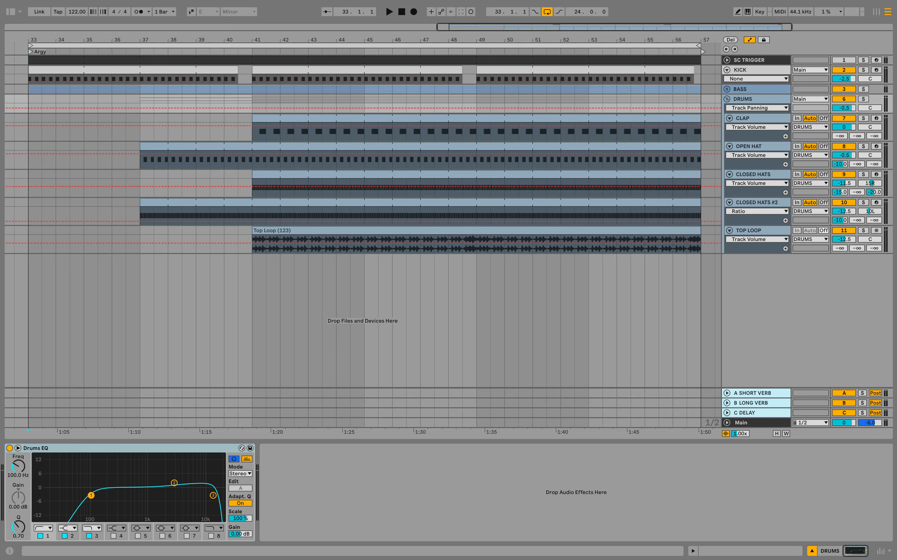
Step: Solo DRUMS, play from bar 41 and inspect bands 2 and 3 of the Drums EQ
{"action": "left_click", "coordinate": [864, 99]}
{"action": "left_click", "coordinate": [253, 243]}
{"action": "key", "text": "space"}
{"action": "left_click", "coordinate": [744, 99]}
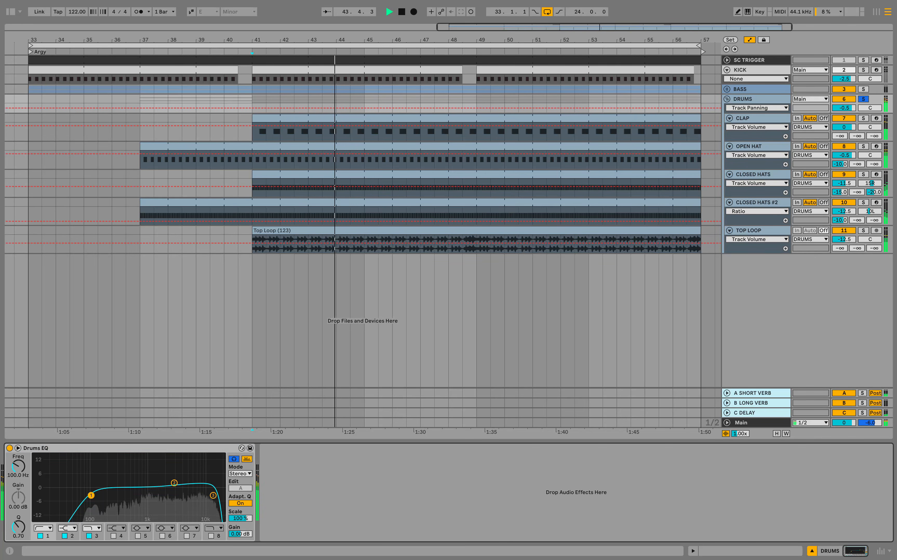
{"action": "left_click", "coordinate": [174, 483]}
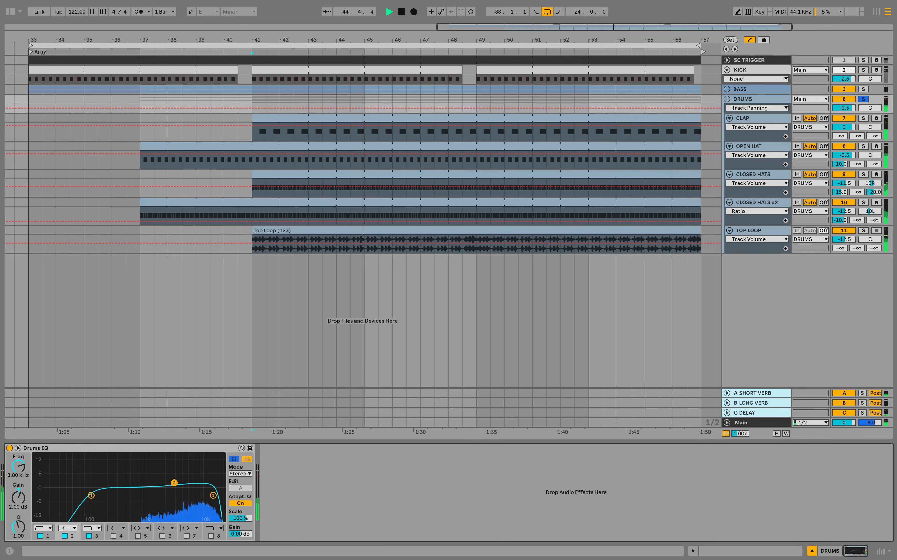
{"action": "left_click", "coordinate": [213, 495]}
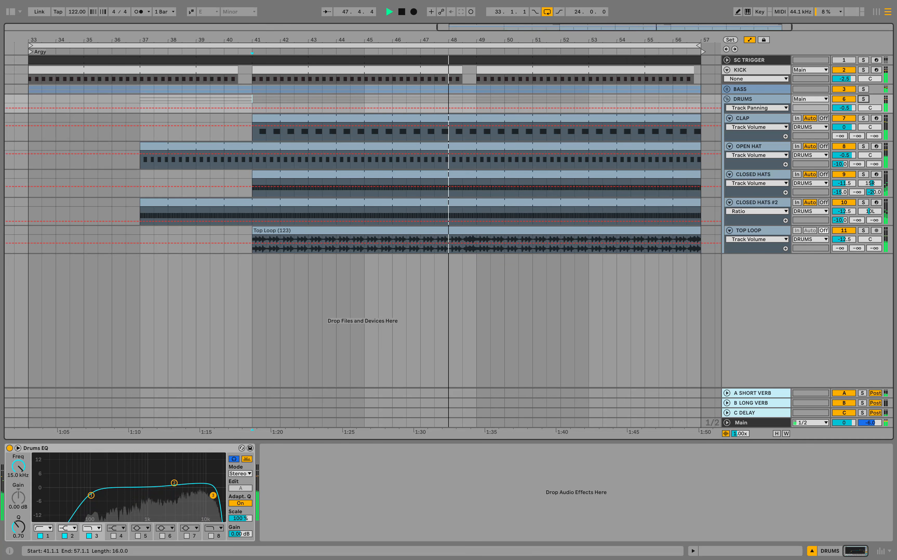
{"action": "key", "text": "space"}
Step: Search the browser for "glue" and add a Glue Compressor after the Drums EQ on the DRUMS group
{"action": "key", "text": "super+alt+b"}
{"action": "key", "text": "super+f"}
{"action": "type", "text": "glue"}
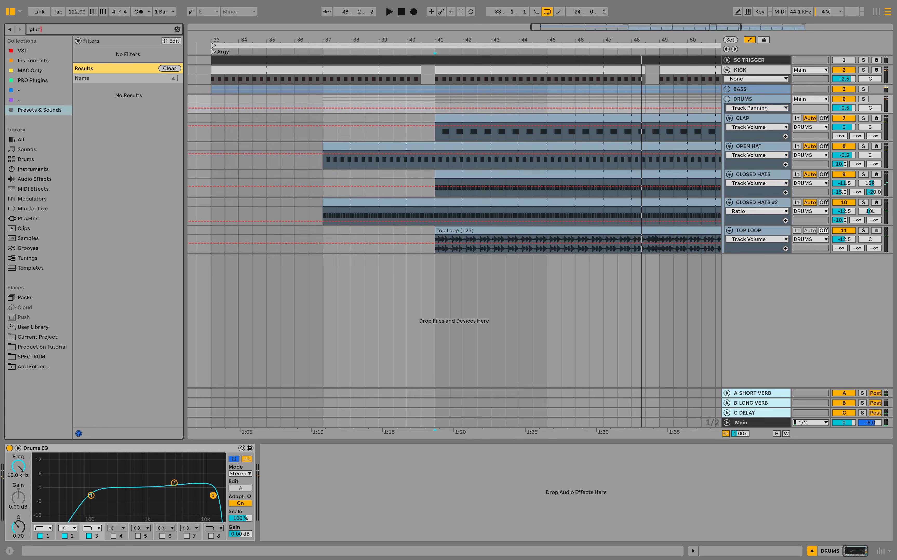
{"action": "key", "text": "Down"}
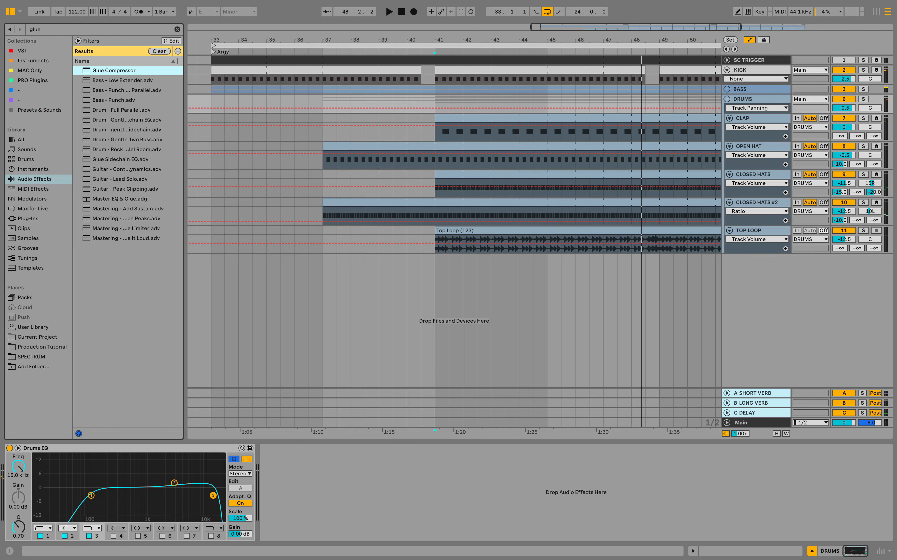
{"action": "key", "text": "Return"}
Step: During playback, lower the Glue Compressor's threshold to -25 dB and raise its makeup gain
{"action": "key", "text": "space"}
{"action": "left_click_drag", "start_coordinate": [320, 518], "coordinate": [319, 554]}
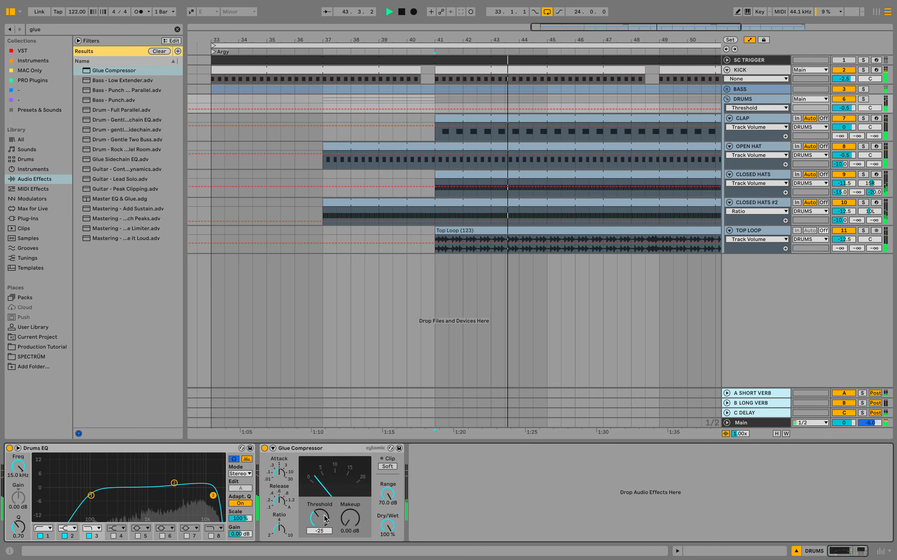
{"action": "left_click_drag", "start_coordinate": [350, 518], "coordinate": [350, 502]}
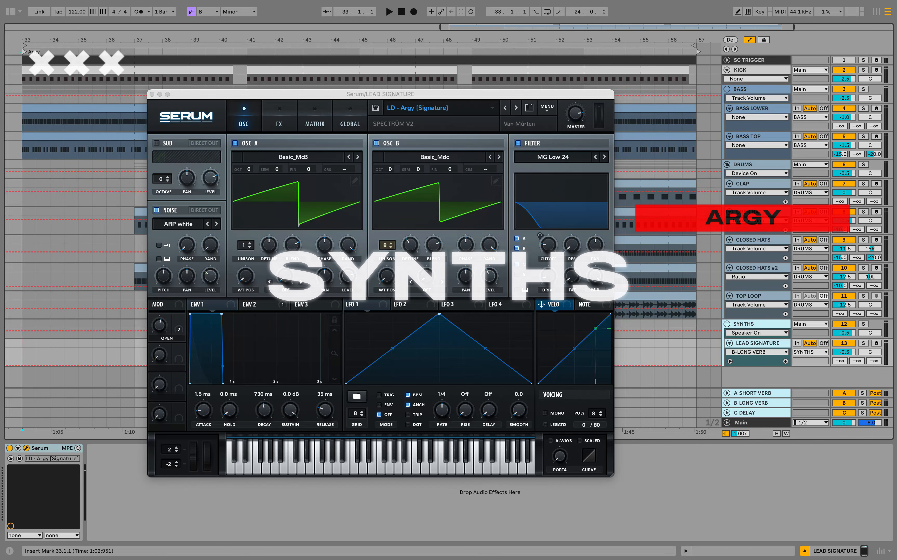
Step: Insert an empty two-bar MIDI clip at bar 33 on the LEAD SIGNATURE track and set its note grid to 1/32
{"action": "key", "text": "alt+super+p"}
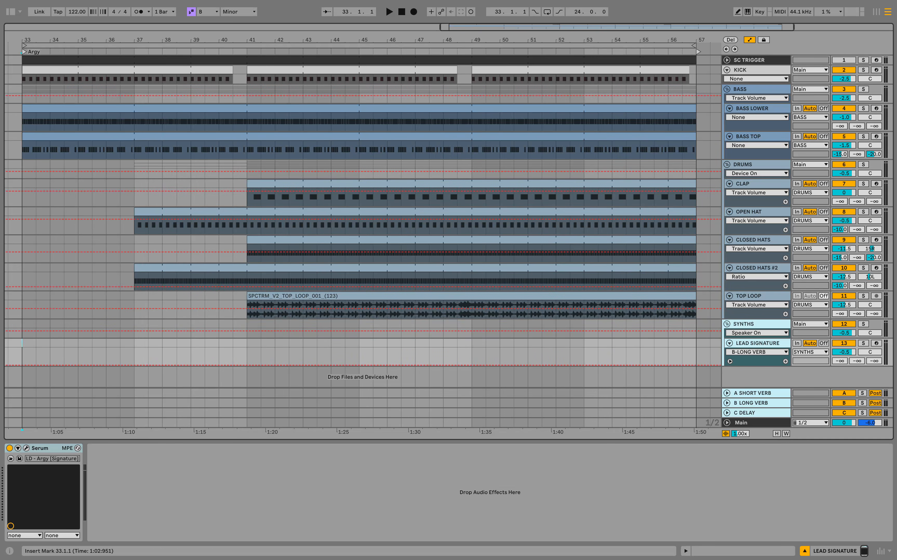
{"action": "right_click", "coordinate": [77, 341]}
{"action": "left_click", "coordinate": [111, 418]}
{"action": "scroll", "coordinate": [201, 371], "scroll_direction": "down", "scroll_amount": 2}
{"action": "right_click", "coordinate": [189, 365]}
{"action": "left_click", "coordinate": [206, 266]}
{"action": "scroll", "coordinate": [214, 356], "scroll_direction": "up", "scroll_amount": 3}
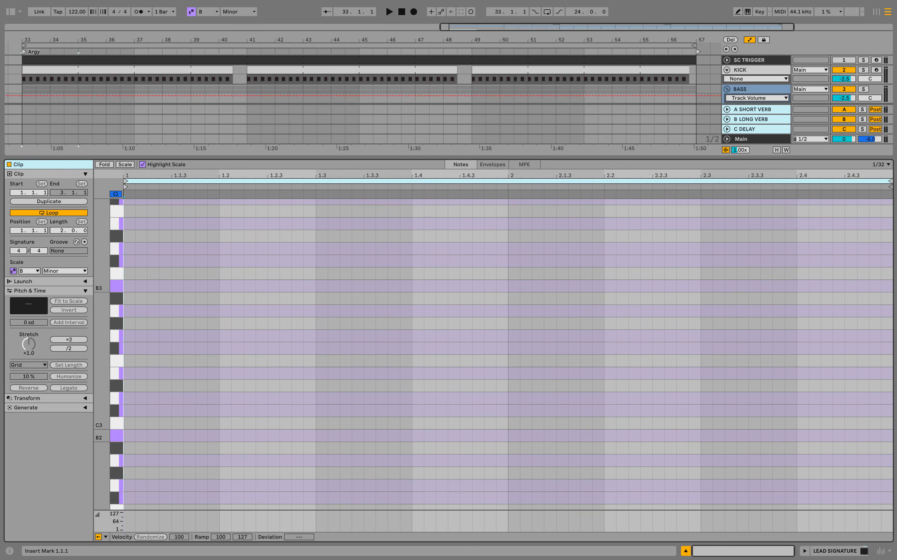
Step: Enter five consecutive 1/32 B2 notes from the start of the lead clip and play them back
{"action": "double_click", "coordinate": [128, 435]}
{"action": "scroll", "coordinate": [222, 420], "scroll_direction": "down", "scroll_amount": 7}
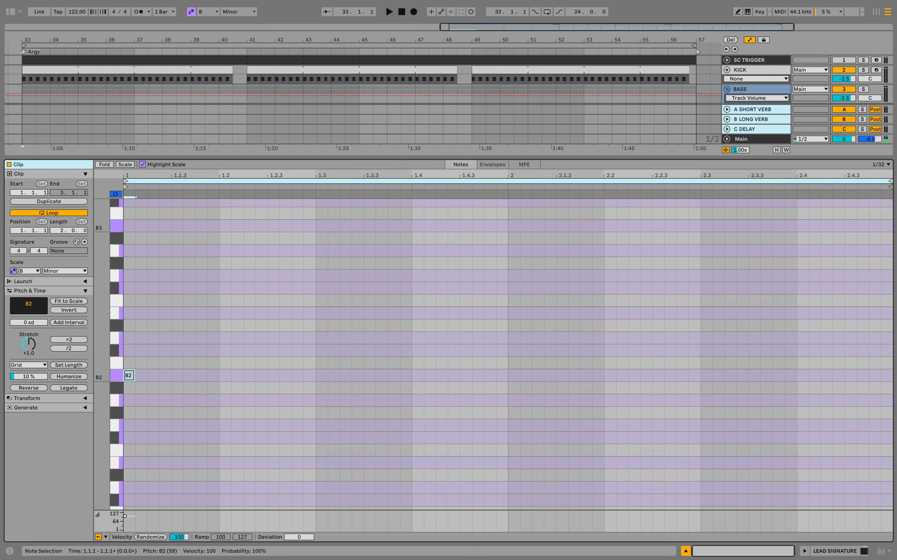
{"action": "double_click", "coordinate": [139, 375]}
{"action": "double_click", "coordinate": [166, 376]}
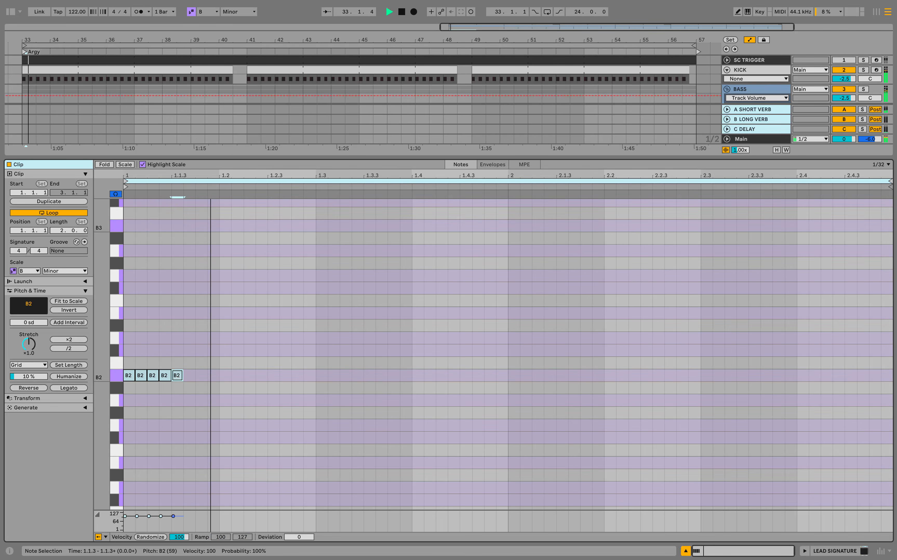
{"action": "key", "text": "space"}
Step: Add B2 at 1.2, C#3 at 1.2.2, D3 at 1.2.3 and three consecutive B2 notes from 1.2.4, checking by playback
{"action": "double_click", "coordinate": [226, 376]}
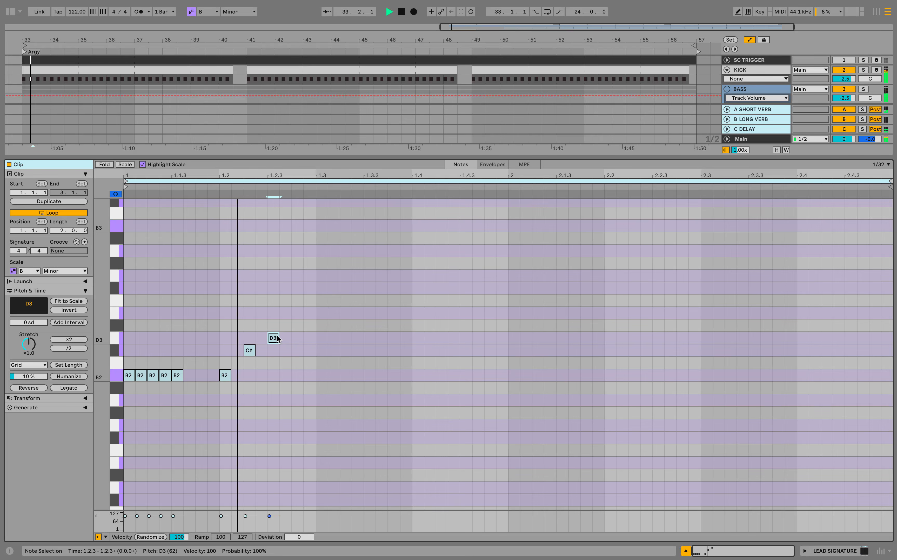
{"action": "key", "text": "space"}
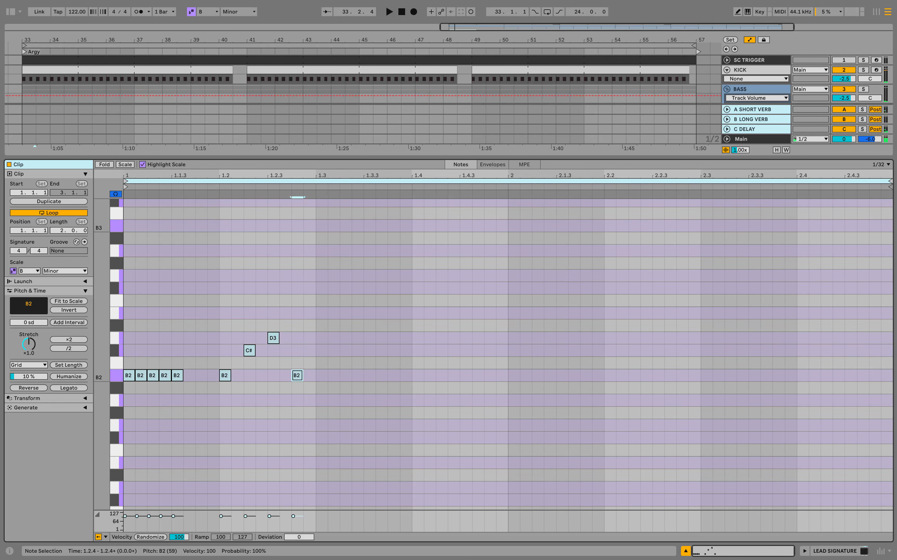
{"action": "key", "text": "ctrl+d"}
{"action": "scroll", "coordinate": [321, 374], "scroll_direction": "down", "scroll_amount": 2}
{"action": "key", "text": "space"}
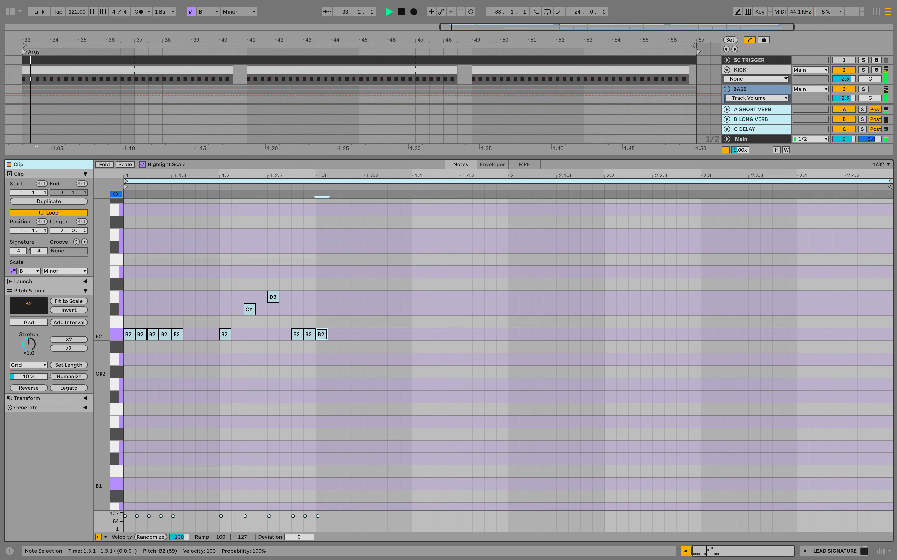
{"action": "key", "text": "space"}
Step: Continue the lead melody with B2 at 1.3.2, C#3 at 1.3.3 and D3 at 1.3.4
{"action": "double_click", "coordinate": [346, 334]}
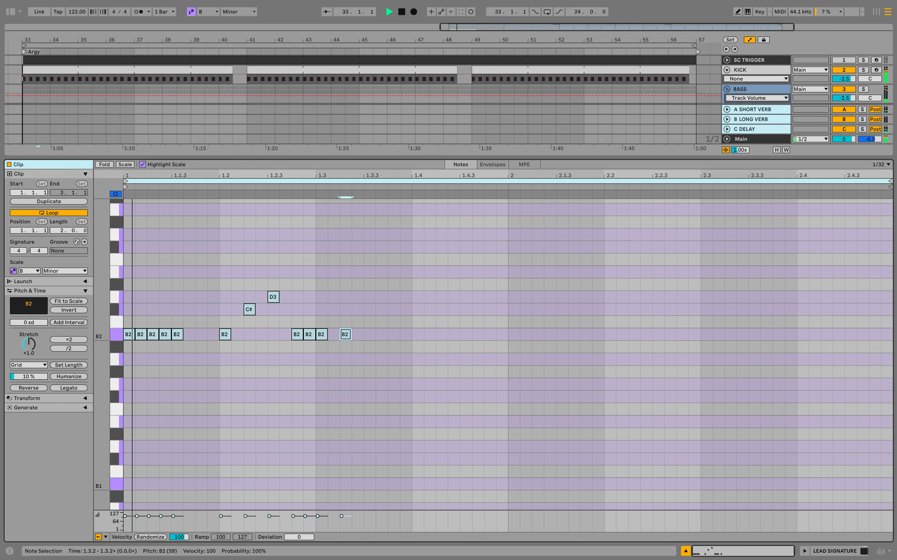
{"action": "key", "text": "space"}
{"action": "double_click", "coordinate": [371, 310]}
{"action": "double_click", "coordinate": [393, 297]}
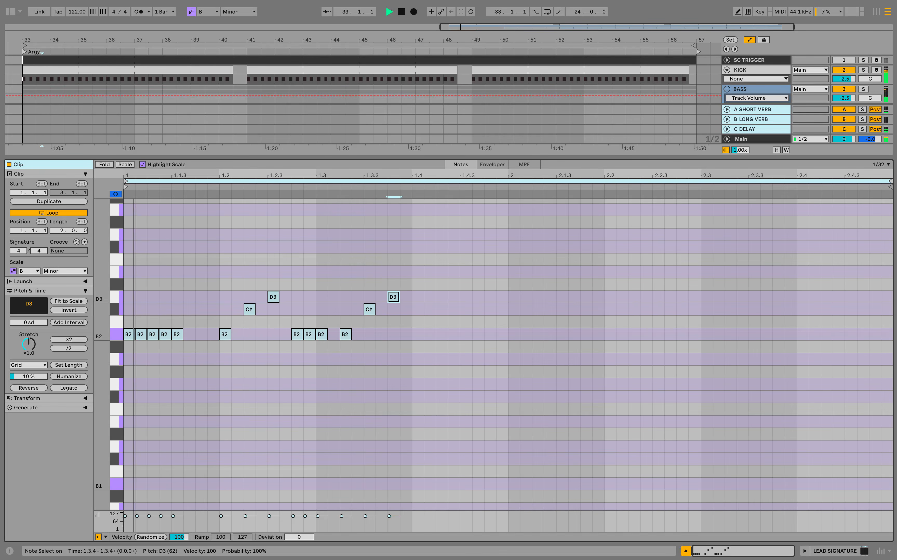
Step: Add E3 notes at 1.4 and 1.4.2 to the lead melody, checking by playback
{"action": "key", "text": "space"}
{"action": "left_click_drag", "start_coordinate": [413, 296], "coordinate": [460, 253]}
{"action": "double_click", "coordinate": [418, 272]}
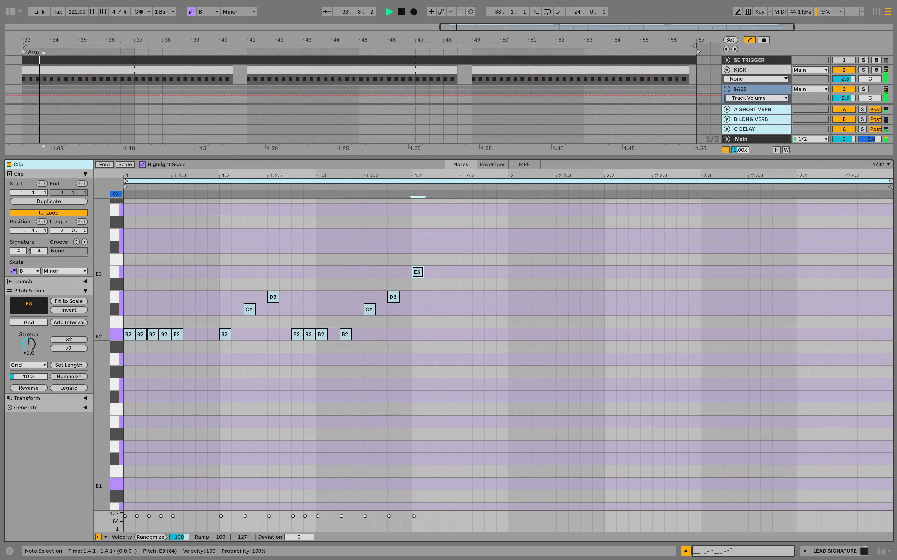
{"action": "key", "text": "space"}
{"action": "double_click", "coordinate": [443, 272]}
{"action": "key", "text": "space"}
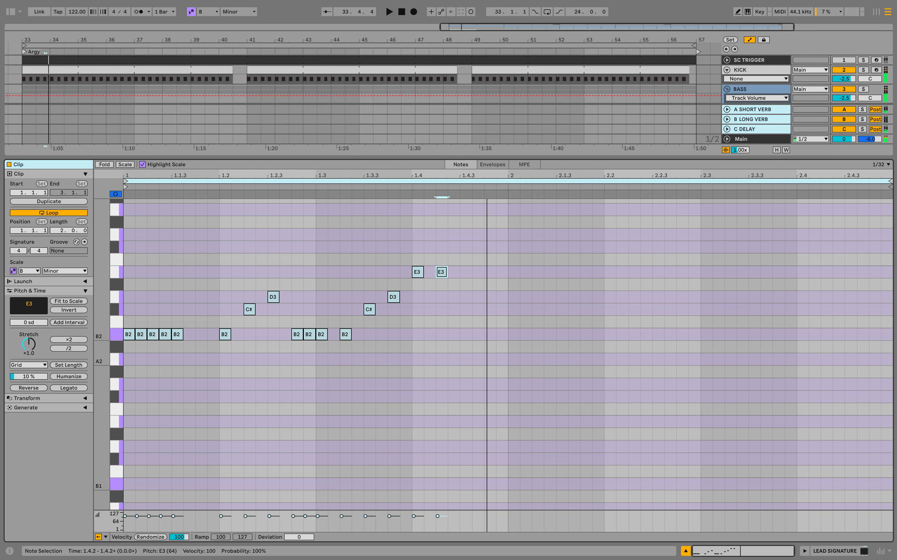
Step: Audition A2 at 1.4.3 and replace it with B2 notes at 1.4.3 and 1.4.4
{"action": "left_click_drag", "start_coordinate": [447, 317], "coordinate": [535, 421]}
{"action": "left_click", "coordinate": [450, 359]}
{"action": "double_click", "coordinate": [466, 359]}
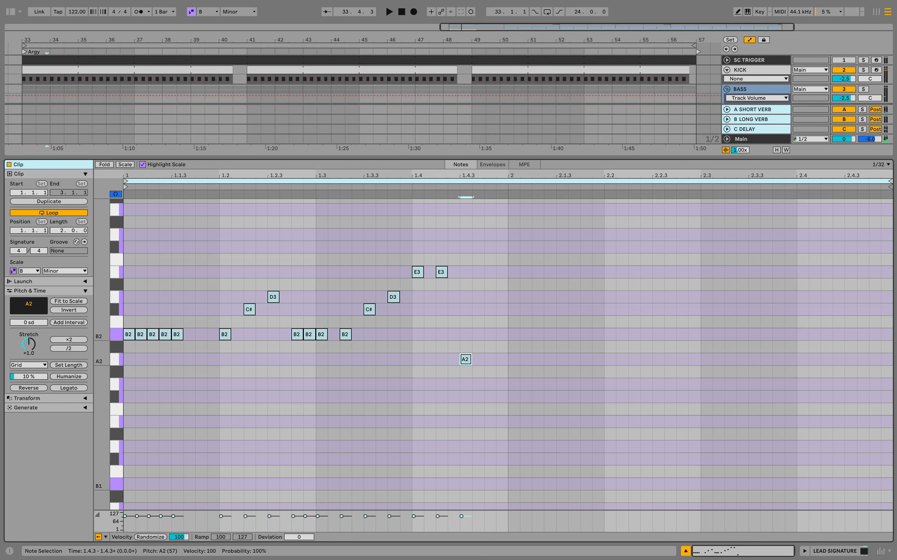
{"action": "key", "text": "space"}
{"action": "left_click_drag", "start_coordinate": [509, 338], "coordinate": [462, 370]}
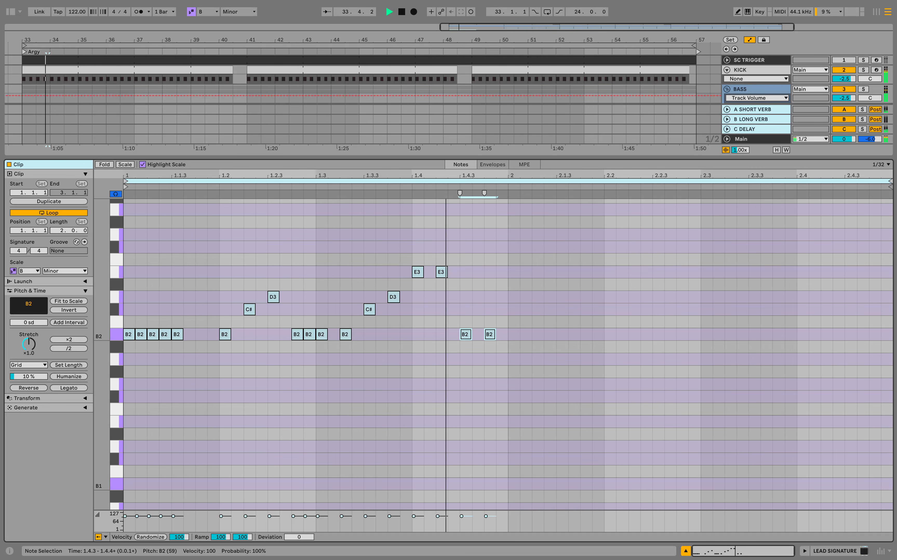
Step: Start bar 2 of the lead melody with D3 at 2.1 and E3 at 2.1.2, checking by playback
{"action": "double_click", "coordinate": [514, 310]}
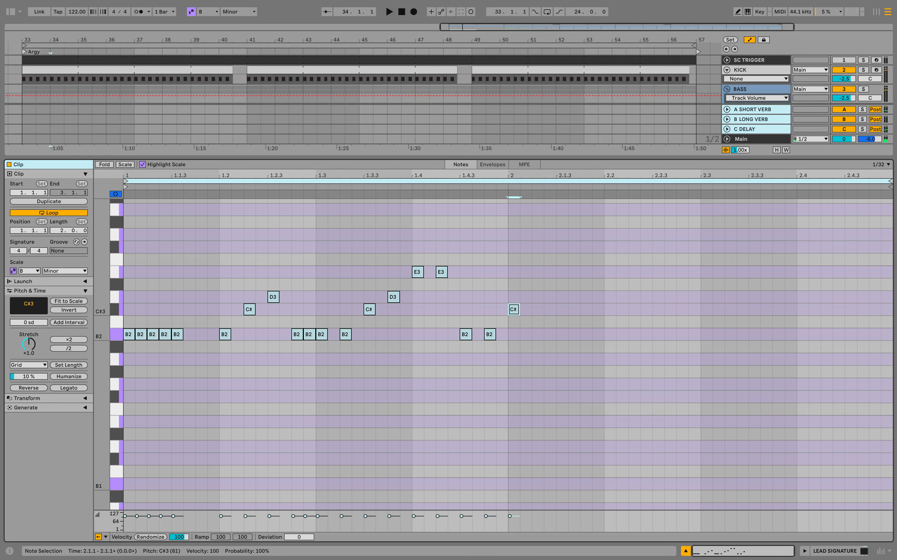
{"action": "key", "text": "space"}
{"action": "key", "text": "space"}
{"action": "double_click", "coordinate": [538, 272]}
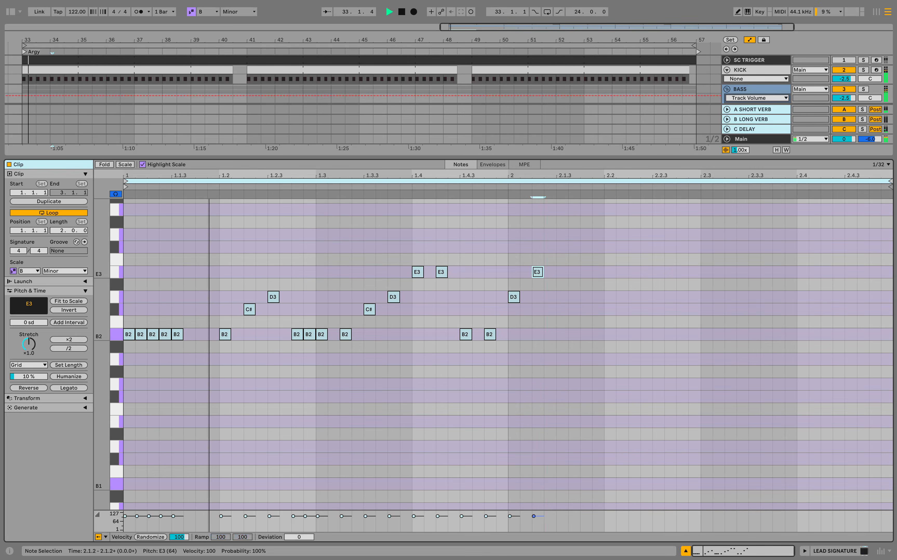
{"action": "key", "text": "space"}
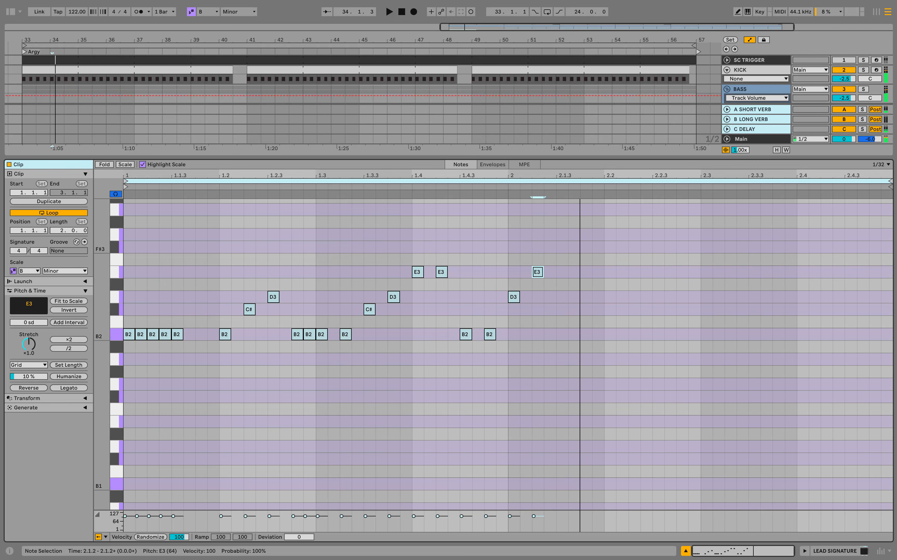
Step: Add three consecutive 1/32 F#3 notes from 2.1.3 and play the melody back
{"action": "left_click_drag", "start_coordinate": [626, 220], "coordinate": [544, 277]}
{"action": "left_click", "coordinate": [556, 247]}
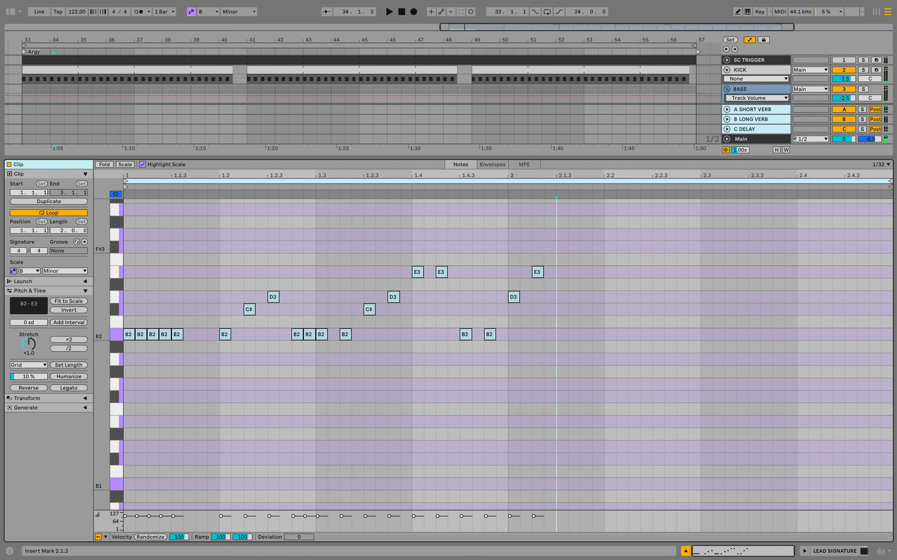
{"action": "double_click", "coordinate": [560, 251]}
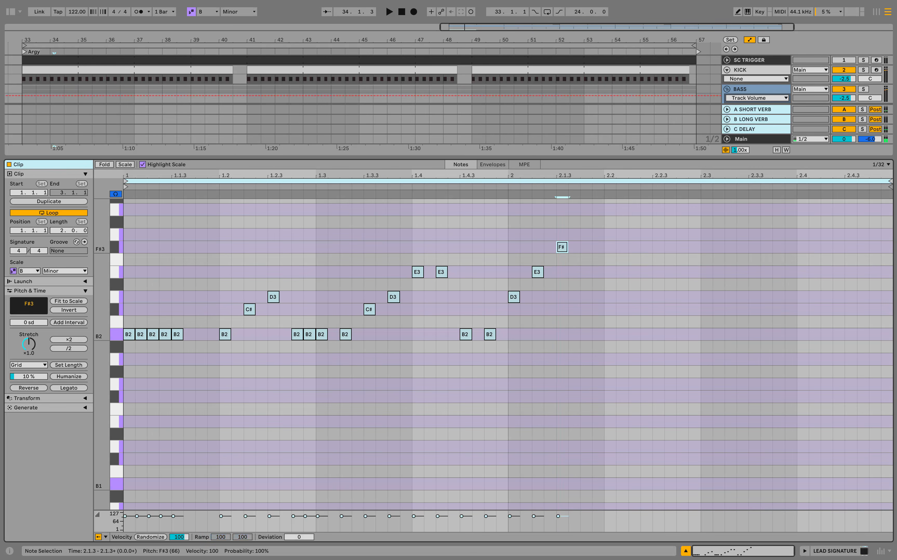
{"action": "double_click", "coordinate": [586, 247]}
{"action": "key", "text": "space"}
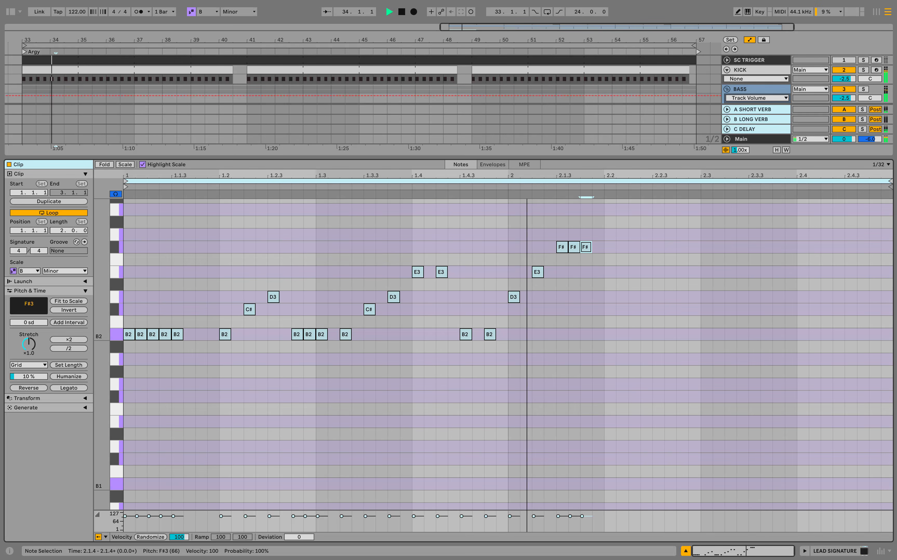
Step: Add B2 notes at 2.2 and 2.2.2 and E3 at 2.2.3, checking by playback
{"action": "double_click", "coordinate": [609, 333]}
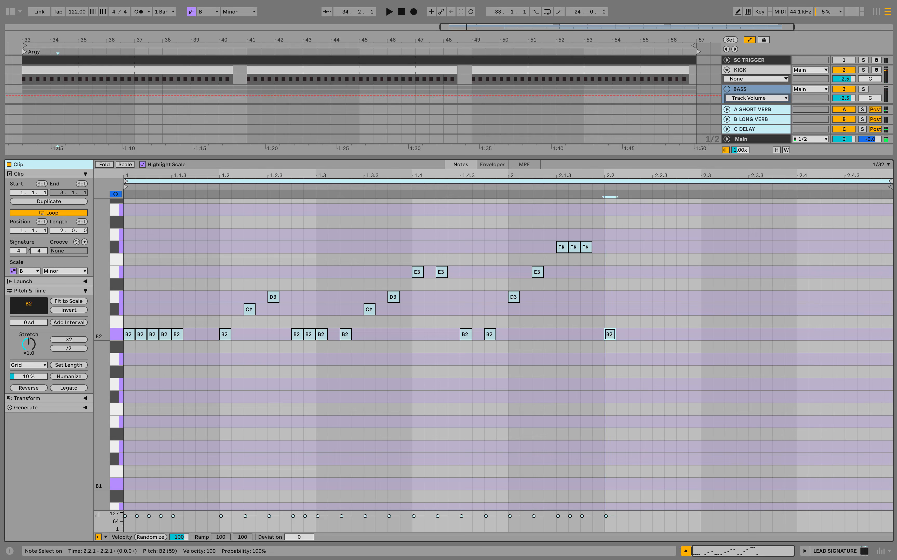
{"action": "double_click", "coordinate": [634, 334]}
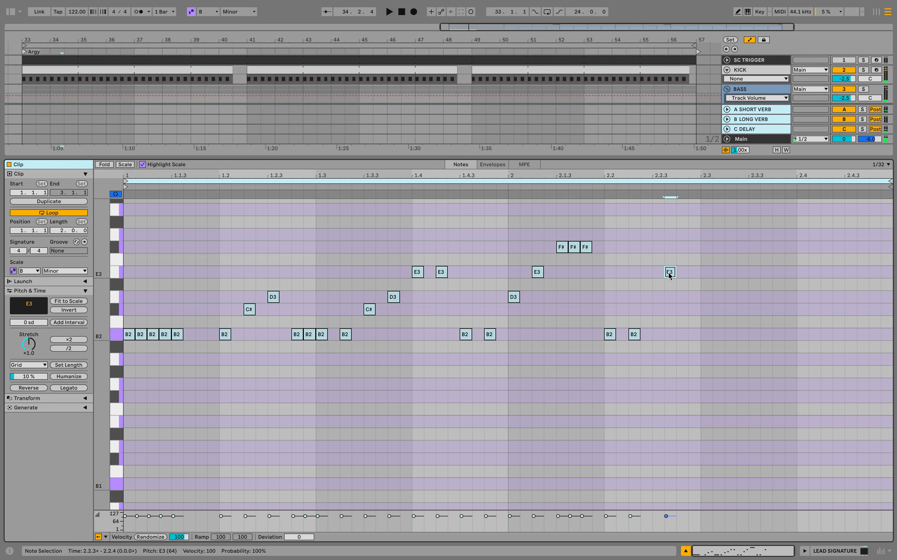
{"action": "key", "text": "Left"}
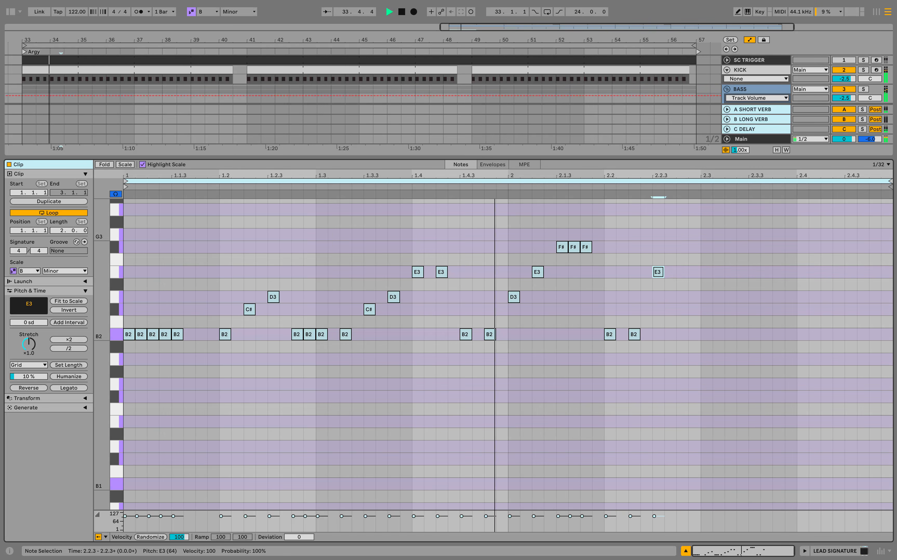
{"action": "key", "text": "space"}
Step: Add F#3 at 2.2.4 and three consecutive 1/32 G3 notes from 2.3, checking by playback
{"action": "double_click", "coordinate": [681, 247]}
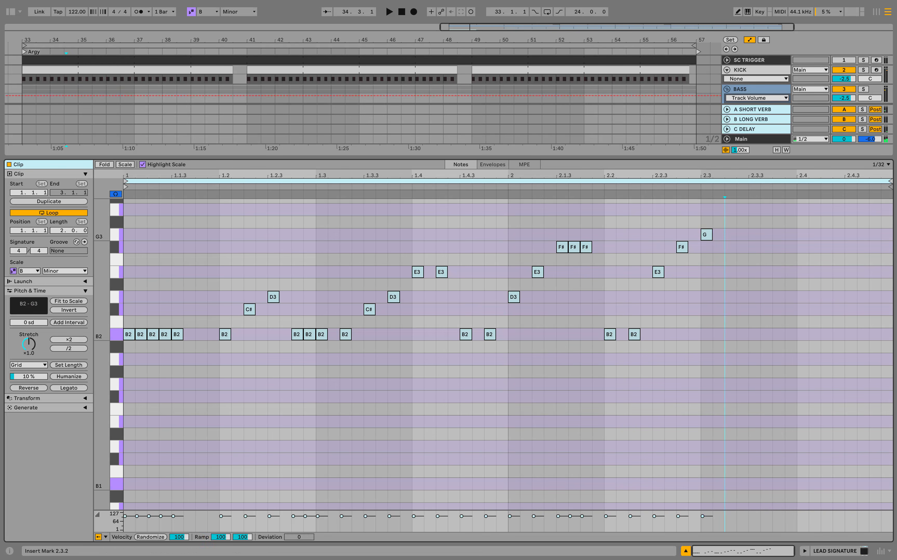
{"action": "double_click", "coordinate": [734, 235]}
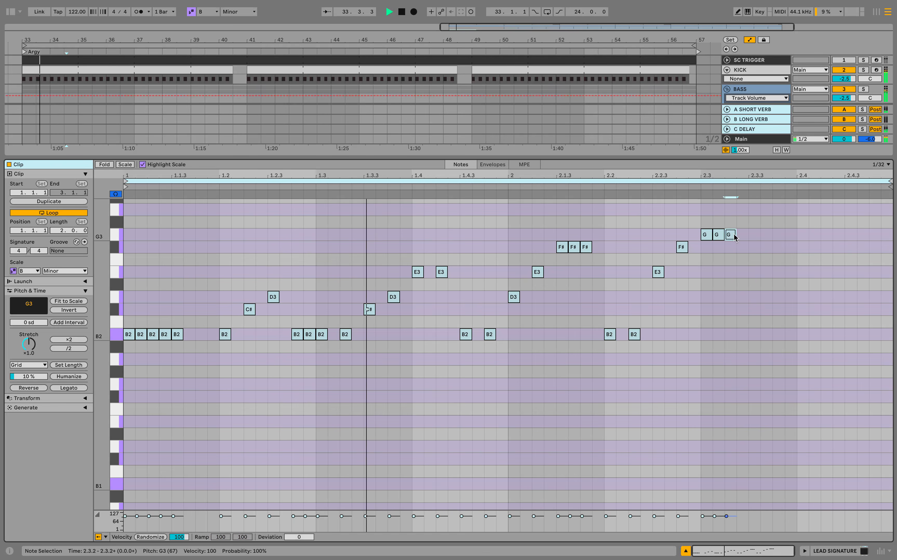
{"action": "key", "text": "space"}
Step: Add B2 notes at 2.3.3 and 2.3.4, F#3 at 2.4 and G3 at 2.4.2
{"action": "double_click", "coordinate": [755, 335]}
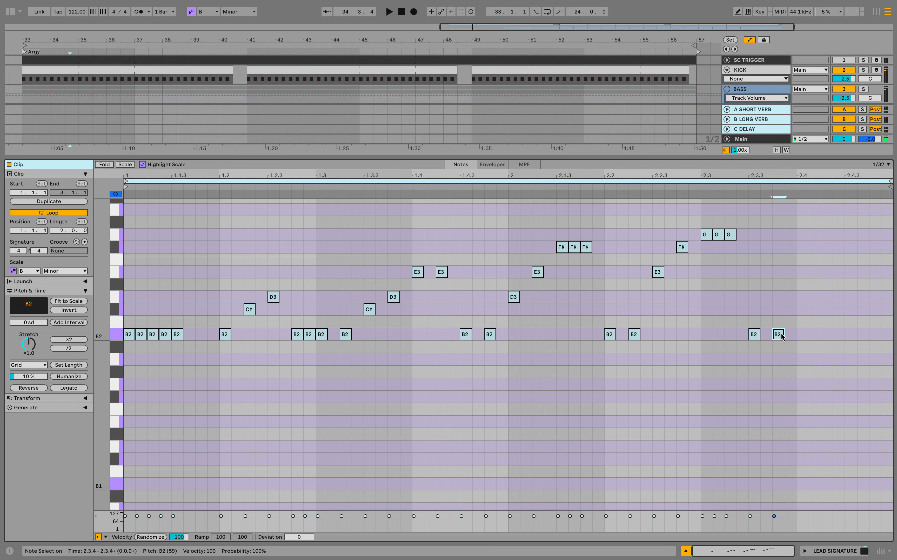
{"action": "scroll", "coordinate": [792, 313], "scroll_direction": "up", "scroll_amount": 1}
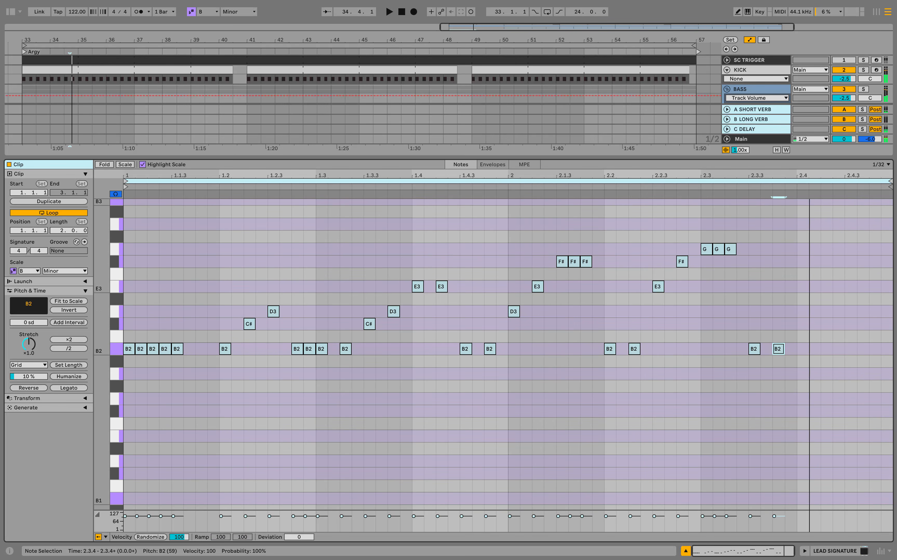
{"action": "double_click", "coordinate": [802, 261]}
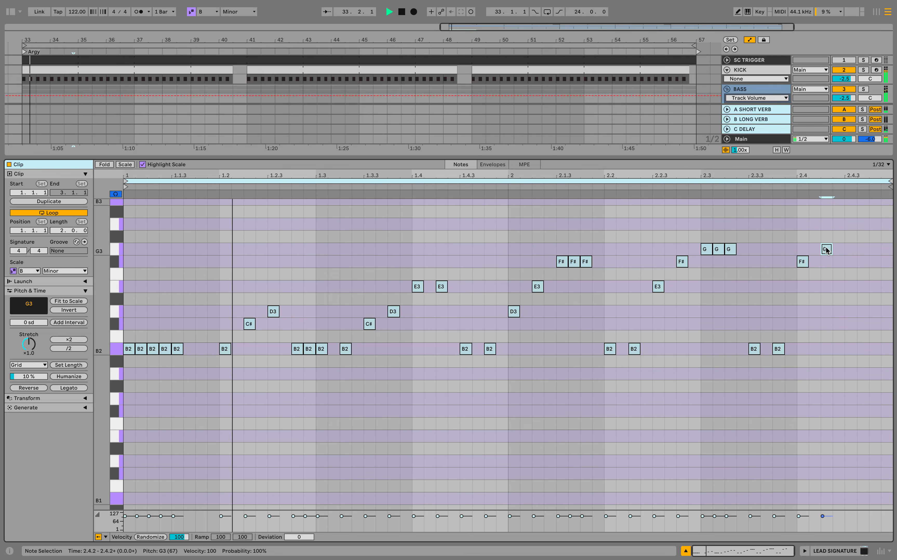
Step: Finish the two-bar melody with D3 at 2.4.3 and C#3 at 2.4.4 and play it back
{"action": "left_click", "coordinate": [860, 312]}
{"action": "key", "text": "space"}
{"action": "double_click", "coordinate": [851, 311]}
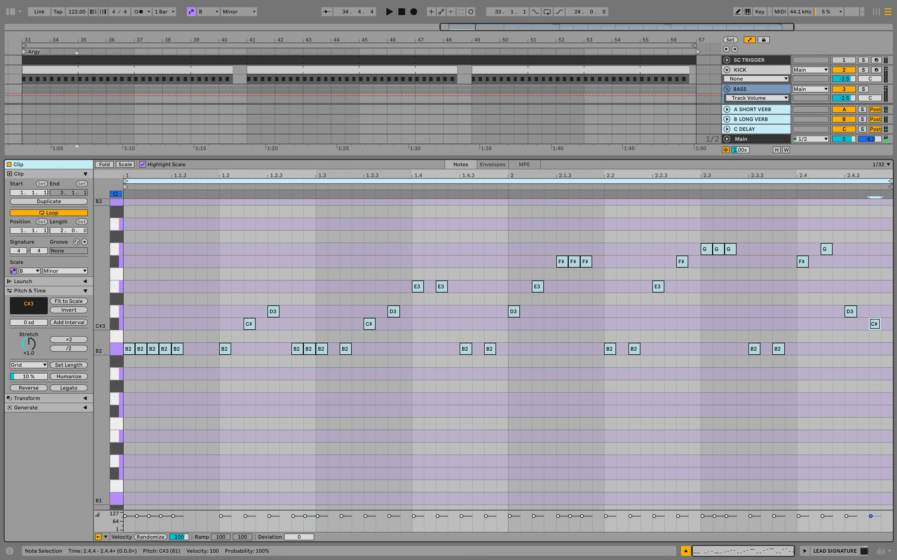
{"action": "key", "text": "space"}
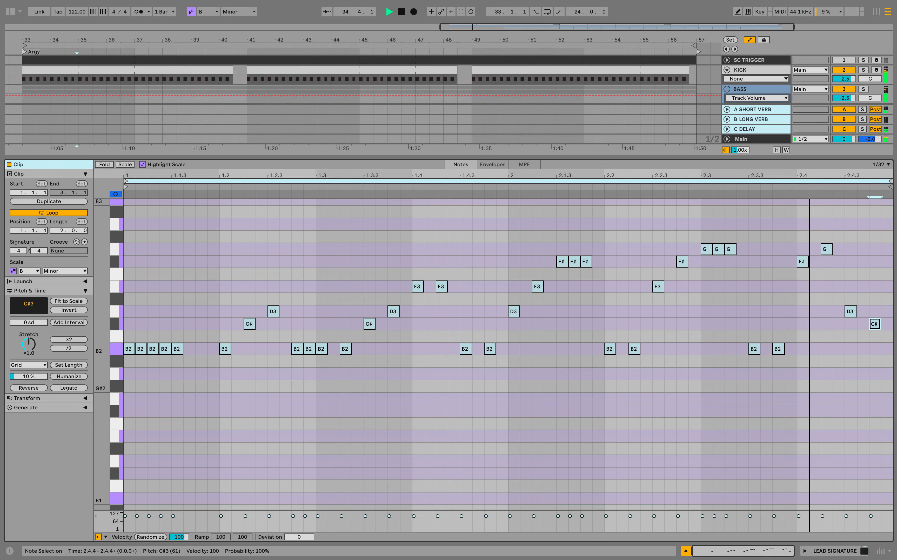
Step: Duplicate the whole melody into bars 3 and 4 and lower the copied G3 and F#3 notes to E3
{"action": "left_click_drag", "start_coordinate": [889, 394], "coordinate": [124, 217]}
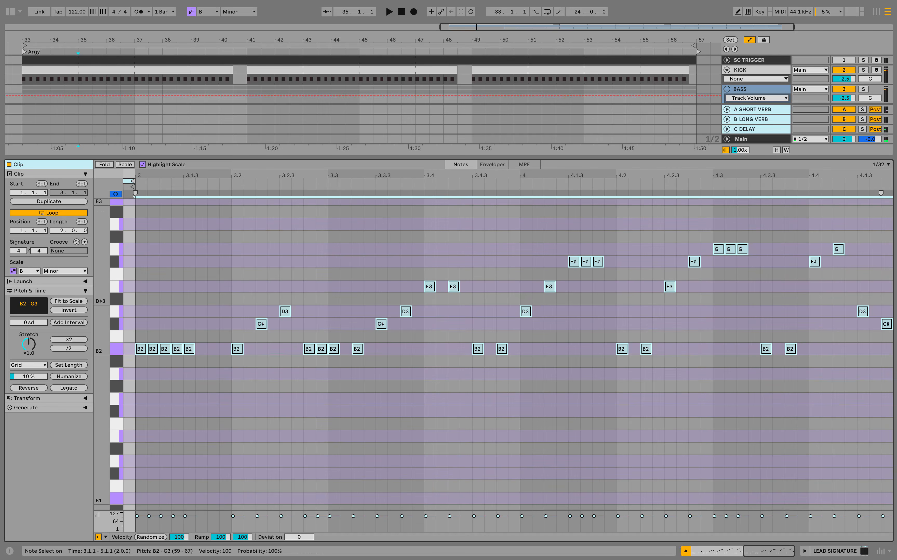
{"action": "left_click", "coordinate": [256, 286]}
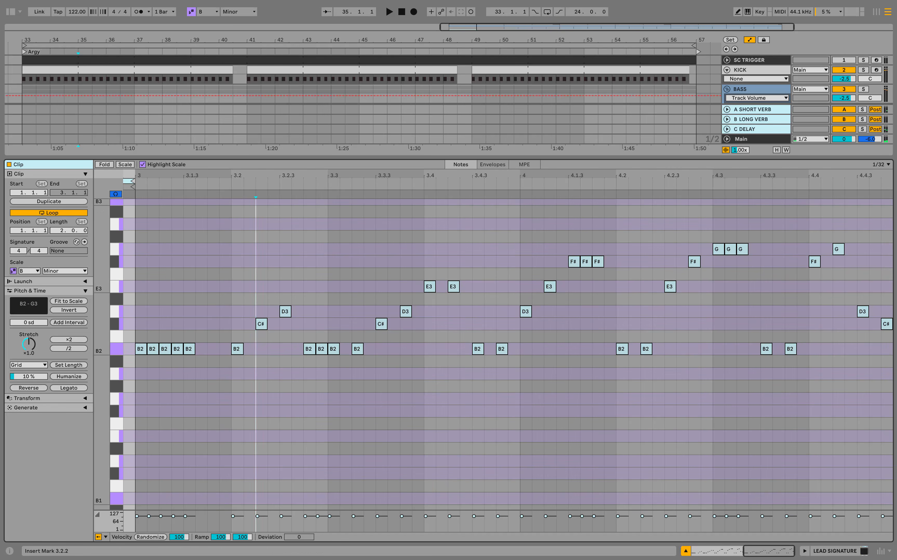
{"action": "left_click_drag", "start_coordinate": [562, 221], "coordinate": [749, 251]}
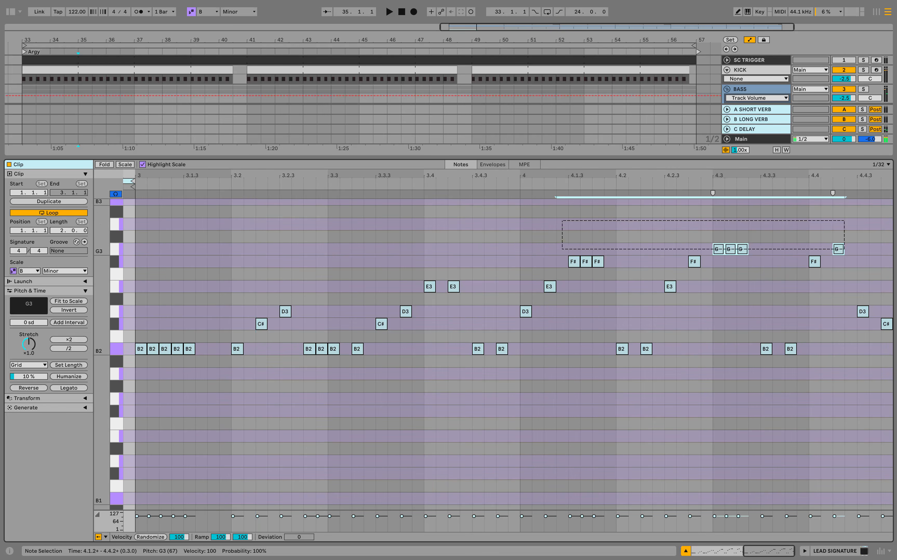
{"action": "key", "text": "Down"}
{"action": "left_click_drag", "start_coordinate": [548, 246], "coordinate": [867, 264]}
{"action": "key", "text": "Down"}
{"action": "key", "text": "Down"}
Step: Lower all copied notes above B2 in bars 3 and 4 to B2
{"action": "left_click_drag", "start_coordinate": [407, 261], "coordinate": [849, 293]}
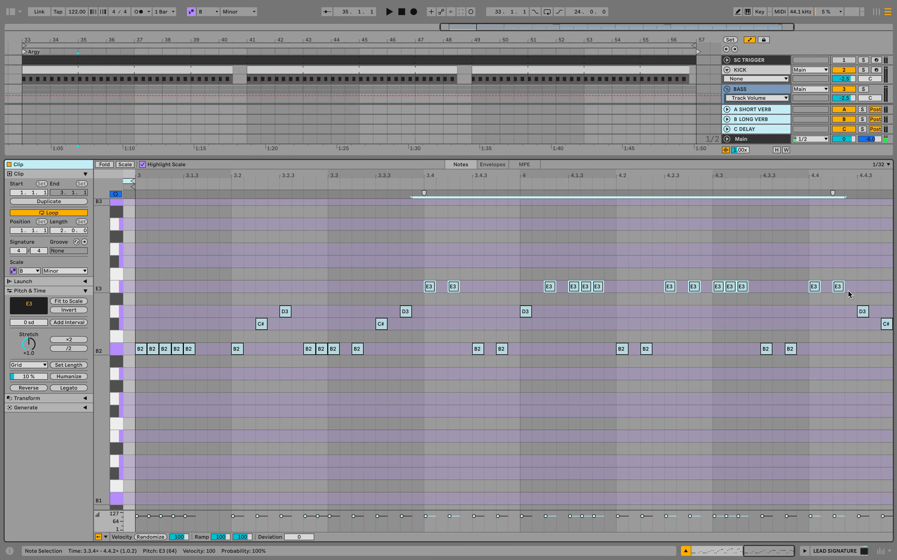
{"action": "key", "text": "Down"}
{"action": "key", "text": "Down"}
{"action": "left_click_drag", "start_coordinate": [256, 289], "coordinate": [874, 311]}
{"action": "key", "text": "Down"}
{"action": "left_click_drag", "start_coordinate": [245, 305], "coordinate": [893, 340]}
{"action": "key", "text": "Down"}
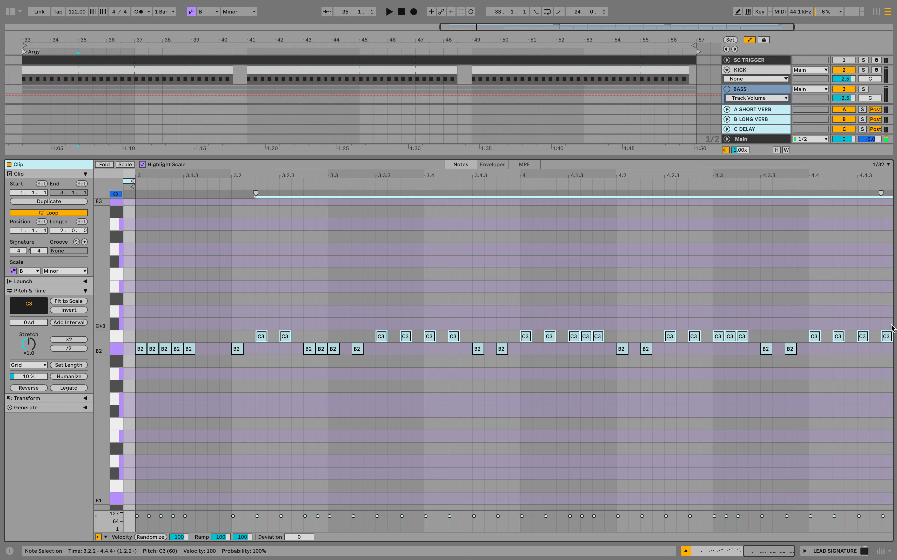
{"action": "key", "text": "Down"}
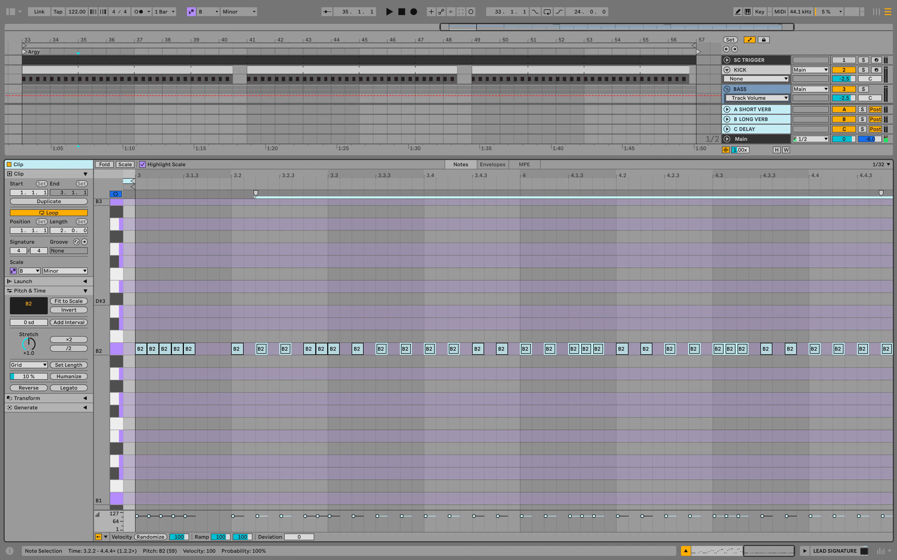
Step: Transpose the copied notes down one octave to B1 and move them to the clip start beneath the melody
{"action": "left_click_drag", "start_coordinate": [140, 336], "coordinate": [894, 394]}
{"action": "key", "text": "shift+Down"}
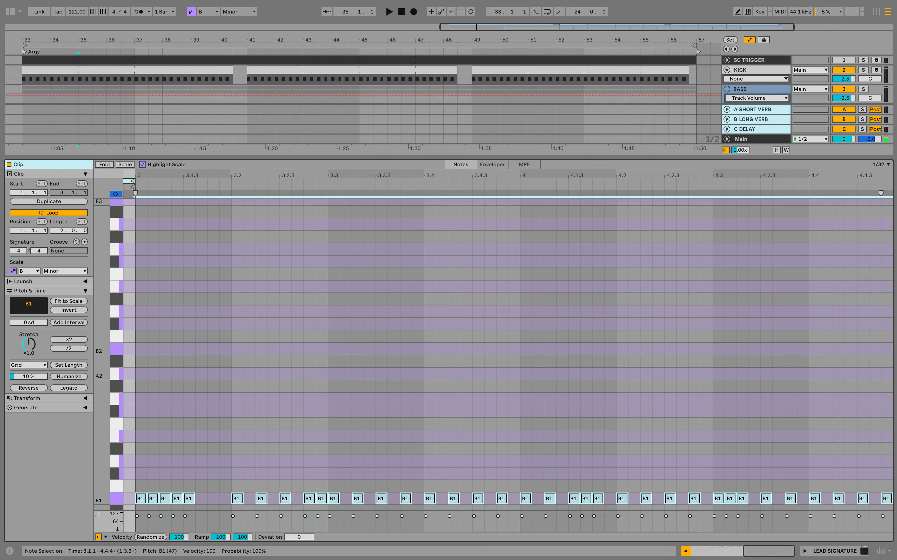
{"action": "scroll", "coordinate": [671, 388], "scroll_direction": "left", "scroll_amount": 10}
{"action": "scroll", "coordinate": [671, 388], "scroll_direction": "down", "scroll_amount": 2}
{"action": "left_click_drag", "start_coordinate": [671, 437], "coordinate": [142, 436]}
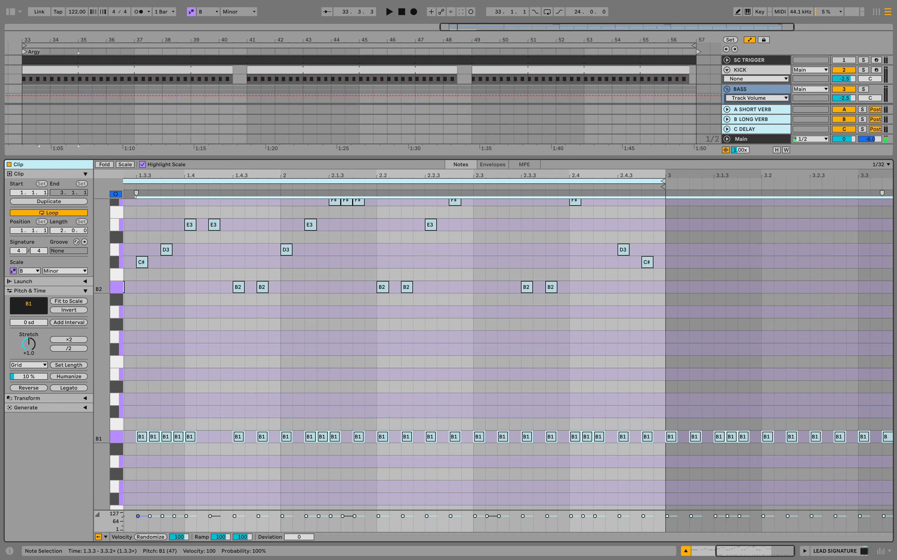
{"action": "scroll", "coordinate": [493, 352], "scroll_direction": "left", "scroll_amount": 5}
{"action": "scroll", "coordinate": [492, 352], "scroll_direction": "down", "scroll_amount": 1}
{"action": "left_click_drag", "start_coordinate": [369, 425], "coordinate": [129, 425]}
{"action": "scroll", "coordinate": [252, 366], "scroll_direction": "up", "scroll_amount": 5}
{"action": "scroll", "coordinate": [253, 365], "scroll_direction": "down", "scroll_amount": 1}
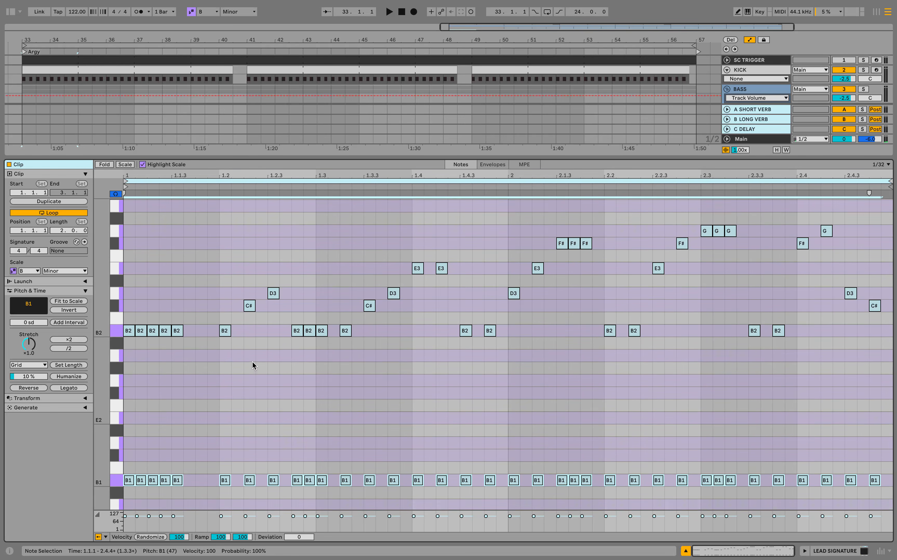
Step: Compare the lead with and without its B1 layer by deactivating those notes for playback and reactivating them
{"action": "key", "text": "0"}
{"action": "key", "text": "space"}
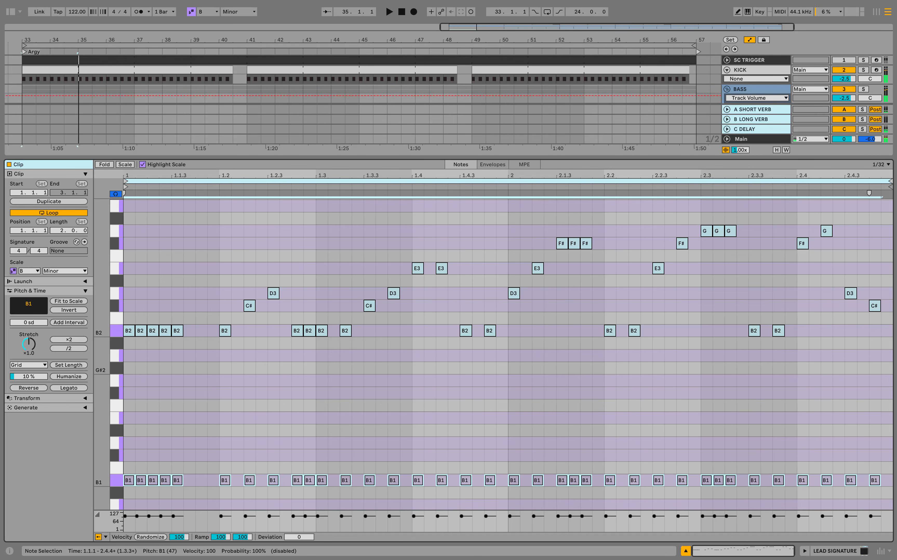
{"action": "key", "text": "0"}
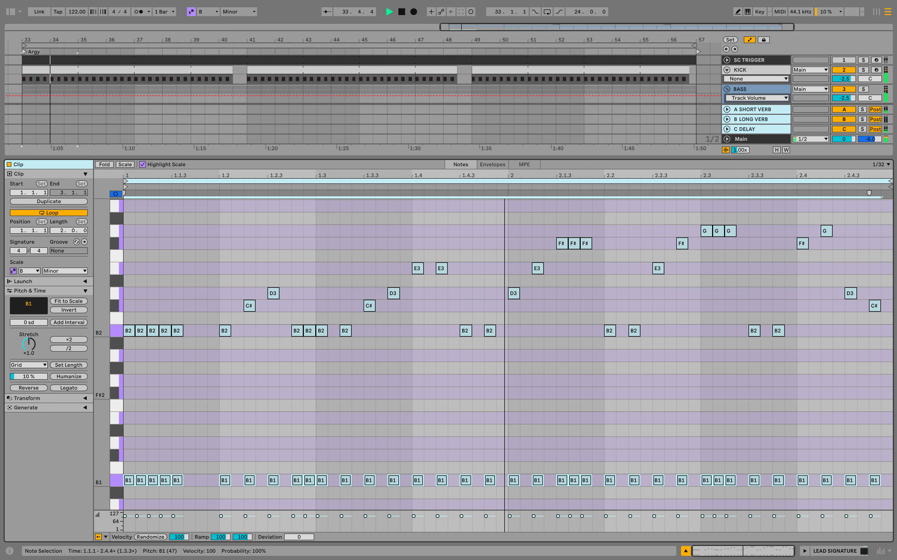
{"action": "key", "text": "space"}
Step: Duplicate bars 33 to 37 of the LEAD SIGNATURE track so the clip repeats at bar 37, and open the copy's notes
{"action": "key", "text": "super+alt+l"}
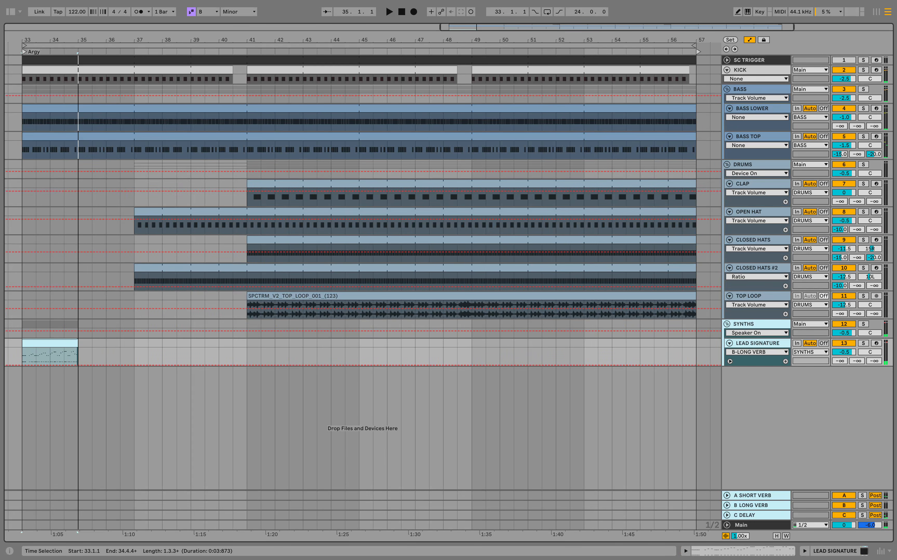
{"action": "left_click", "coordinate": [135, 344]}
{"action": "left_click_drag", "start_coordinate": [135, 344], "coordinate": [78, 343]}
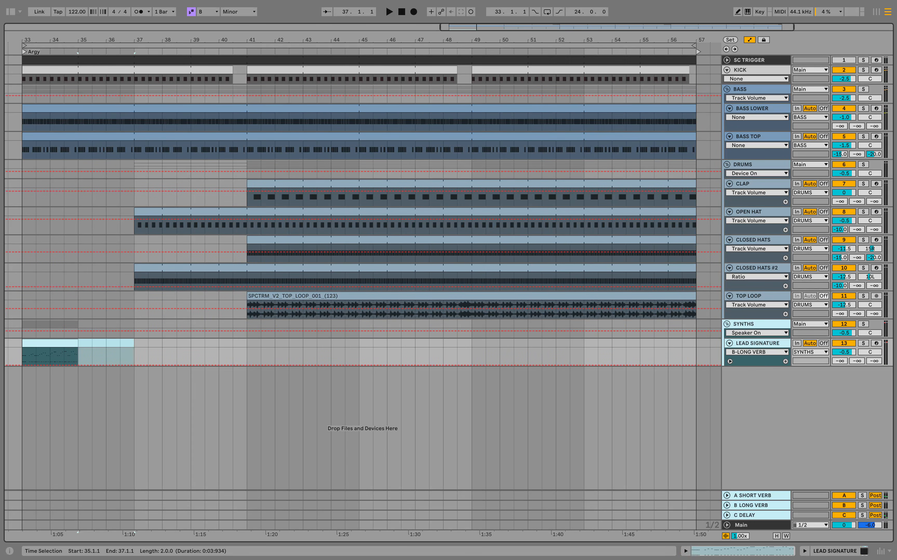
{"action": "left_click_drag", "start_coordinate": [135, 343], "coordinate": [23, 343]}
{"action": "key", "text": "super+d"}
{"action": "left_click", "coordinate": [191, 343]}
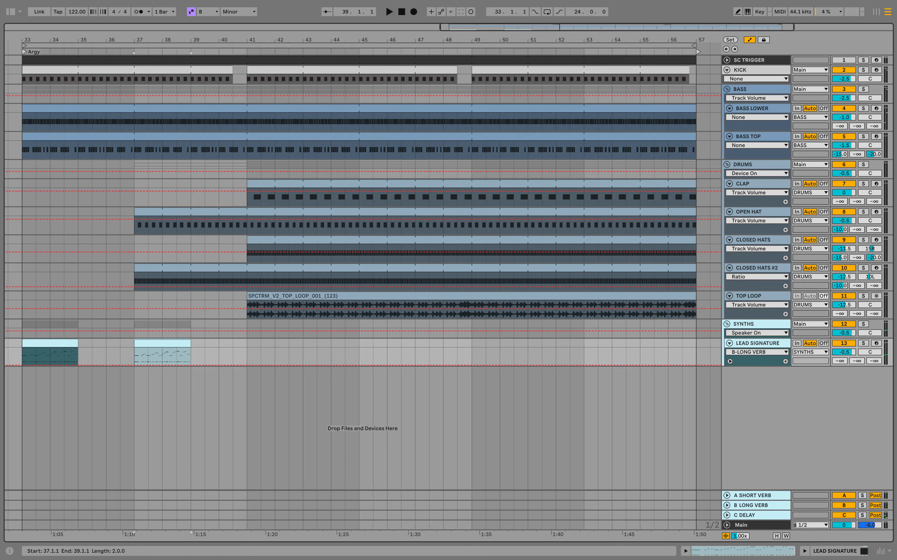
{"action": "double_click", "coordinate": [178, 343]}
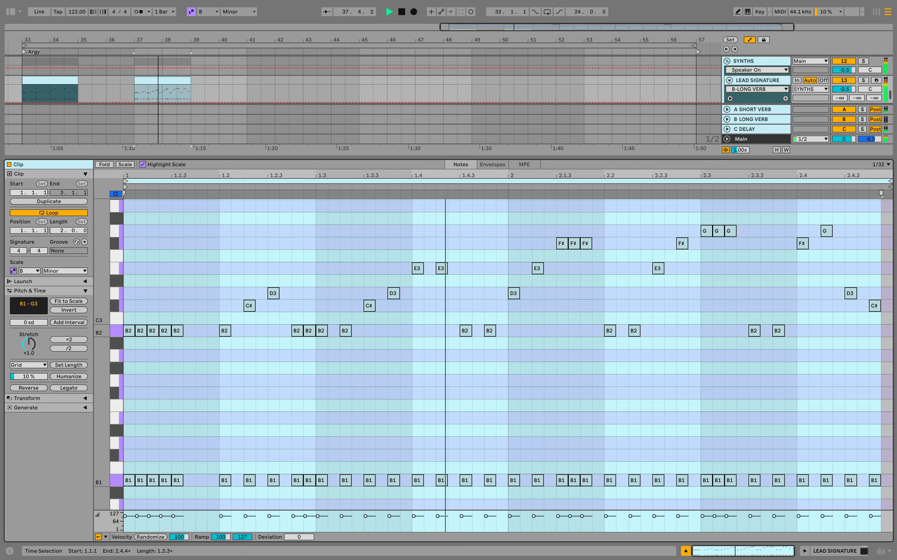
Step: Deactivate all the B1 layer notes in the copied clip and play the melody without them
{"action": "key", "text": "space"}
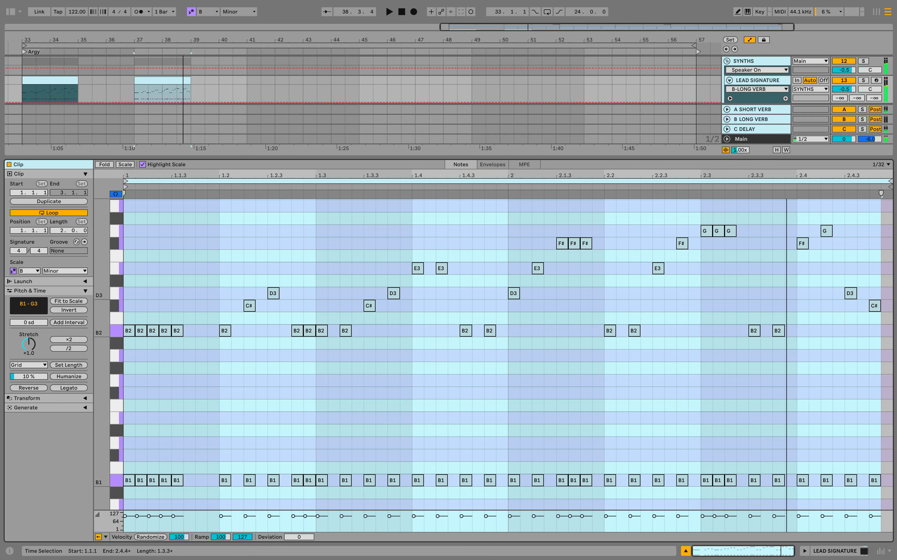
{"action": "left_click", "coordinate": [795, 283]}
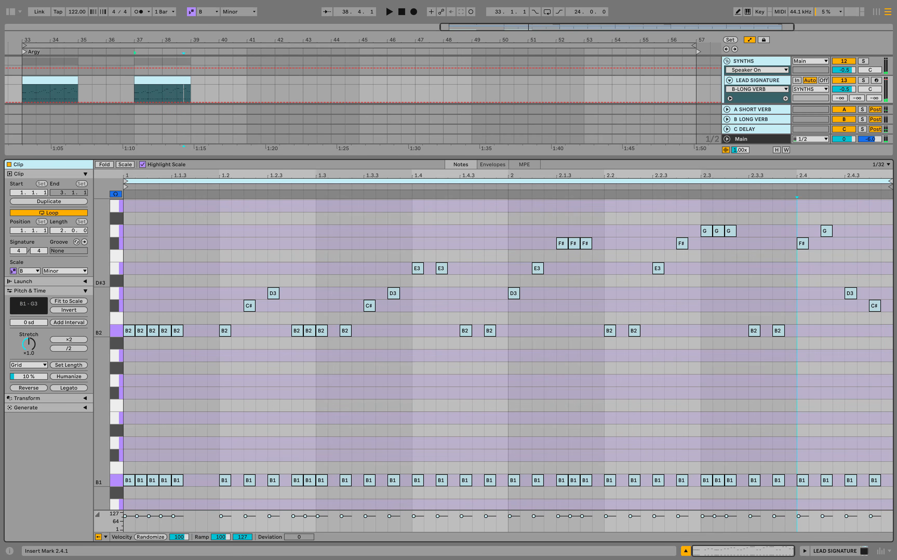
{"action": "left_click_drag", "start_coordinate": [798, 203], "coordinate": [888, 314]}
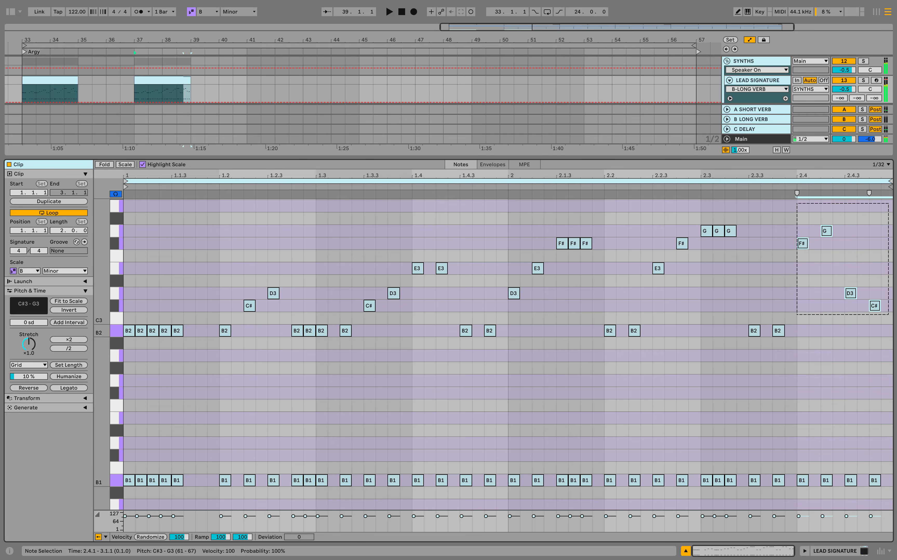
{"action": "left_click_drag", "start_coordinate": [887, 452], "coordinate": [135, 501]}
{"action": "key", "text": "0"}
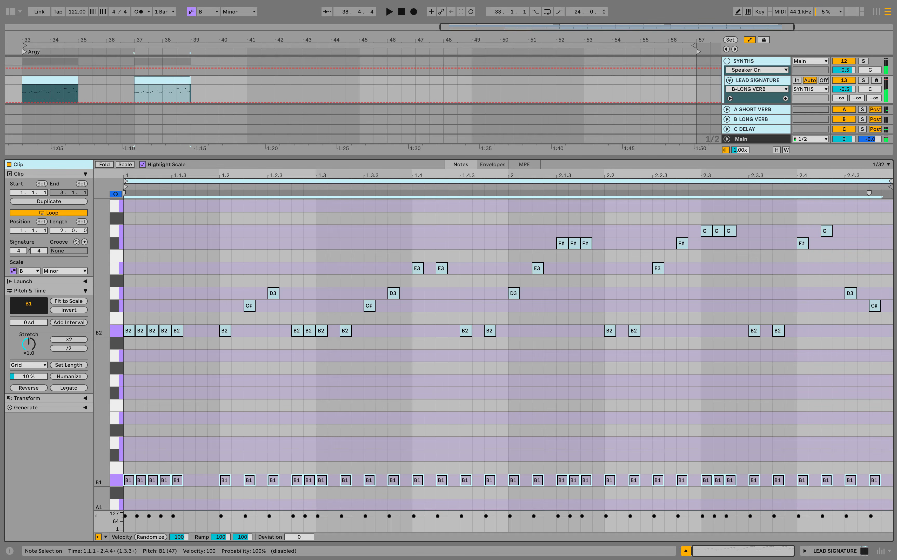
{"action": "scroll", "coordinate": [411, 409], "scroll_direction": "up", "scroll_amount": 3}
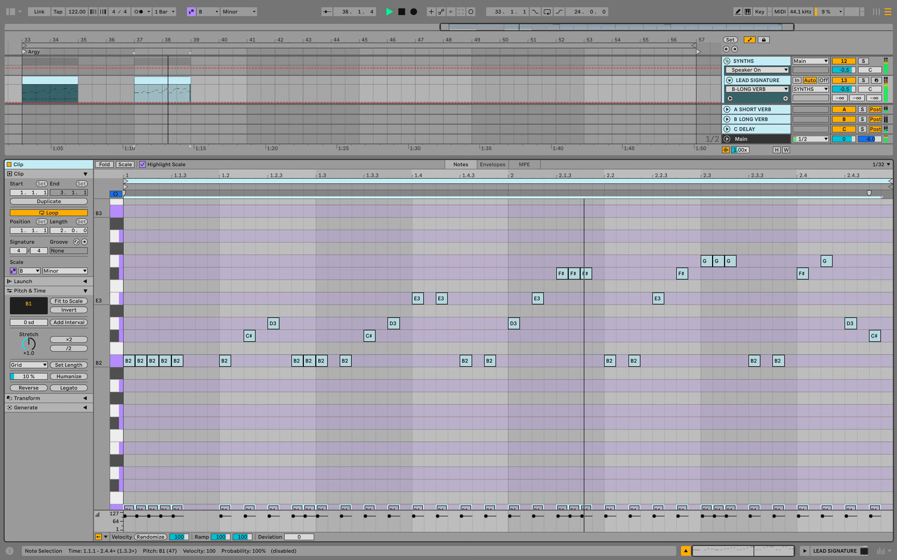
{"action": "key", "text": "space"}
Step: Raise the D3 note at 2.4.3 to A3 and play the changed melody ending
{"action": "left_click", "coordinate": [804, 274]}
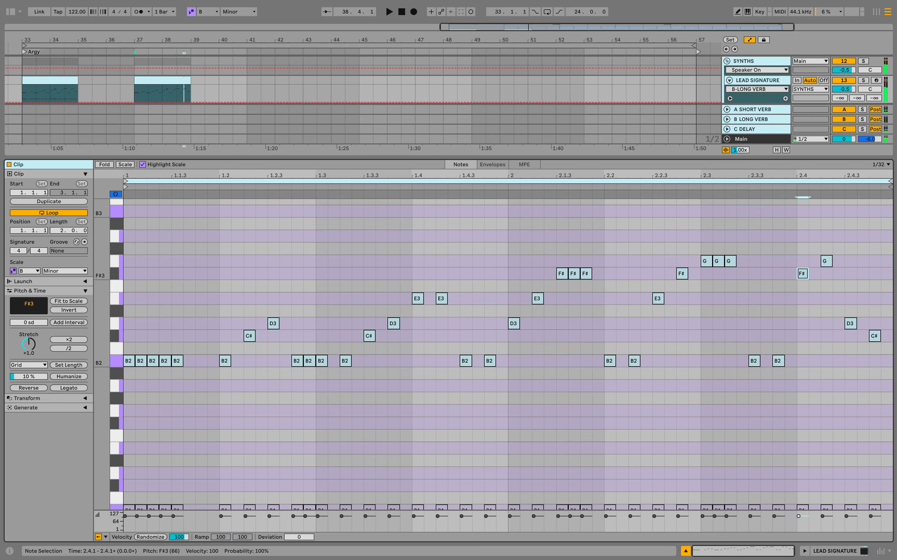
{"action": "left_click", "coordinate": [847, 312]}
{"action": "left_click", "coordinate": [850, 322]}
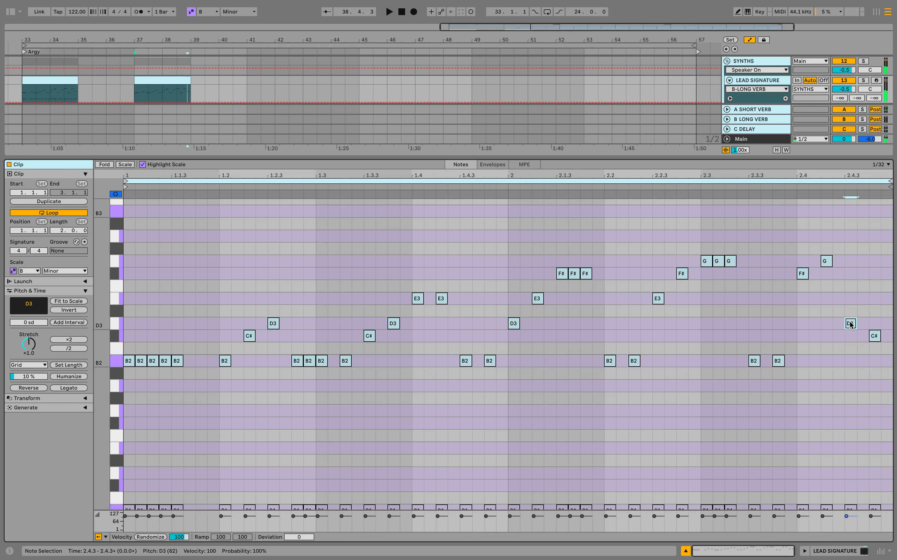
{"action": "key", "text": "shift+Up"}
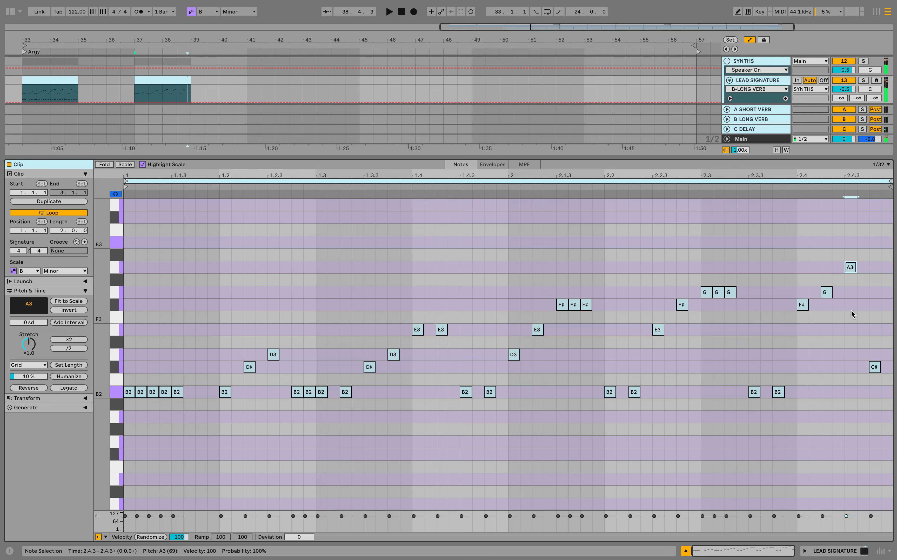
{"action": "key", "text": "space"}
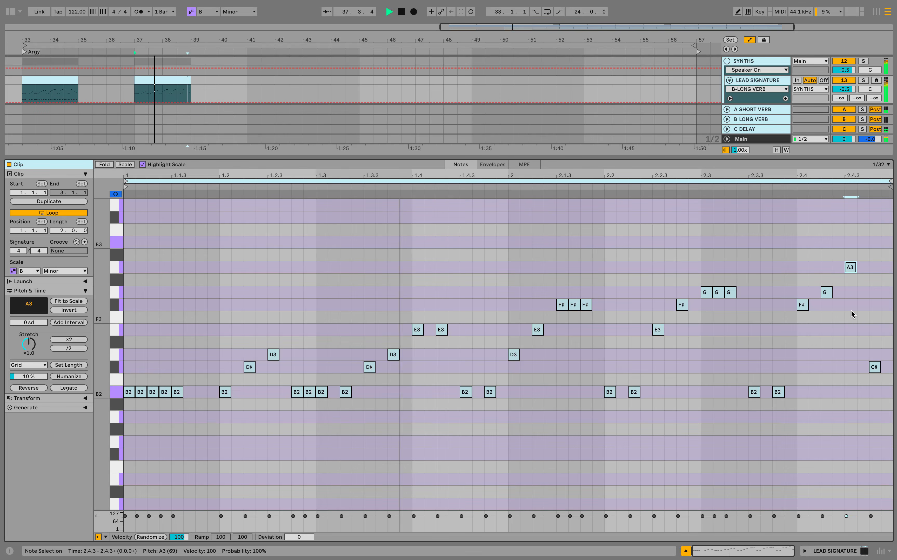
{"action": "key", "text": "space"}
Step: Lower the final C#3 note at 2.4.4 to B2, audition the ending, and reactivate all the B1 layer notes
{"action": "left_click", "coordinate": [875, 368]}
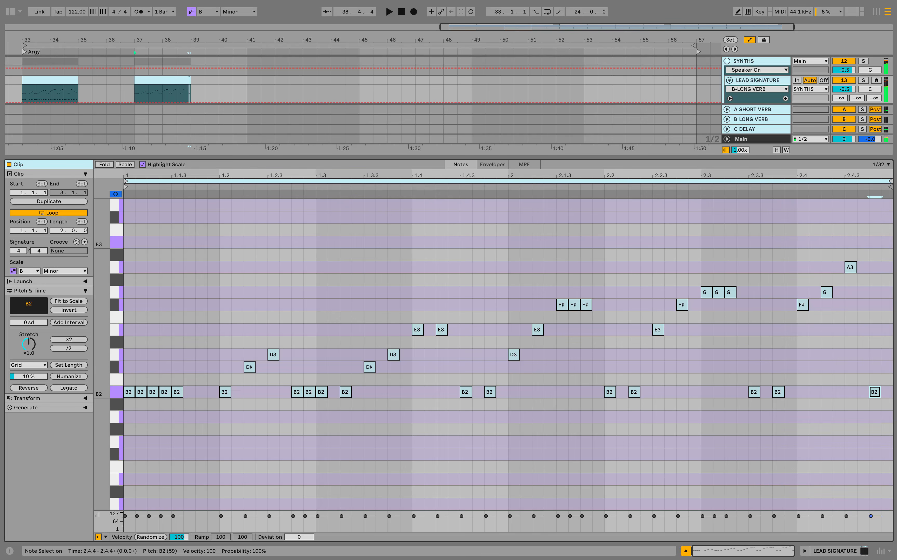
{"action": "scroll", "coordinate": [809, 429], "scroll_direction": "down", "scroll_amount": 4}
{"action": "scroll", "coordinate": [809, 429], "scroll_direction": "up", "scroll_amount": 1}
{"action": "key", "text": "space"}
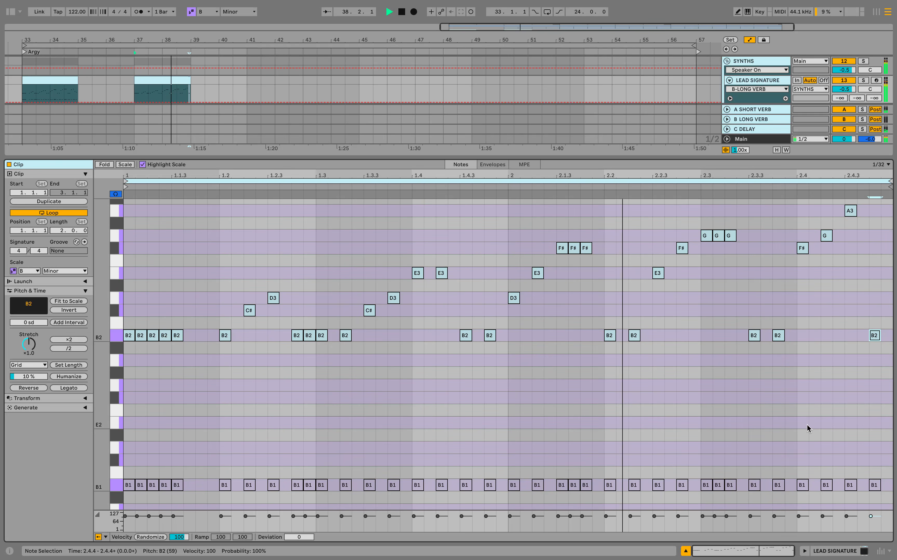
{"action": "key", "text": "space"}
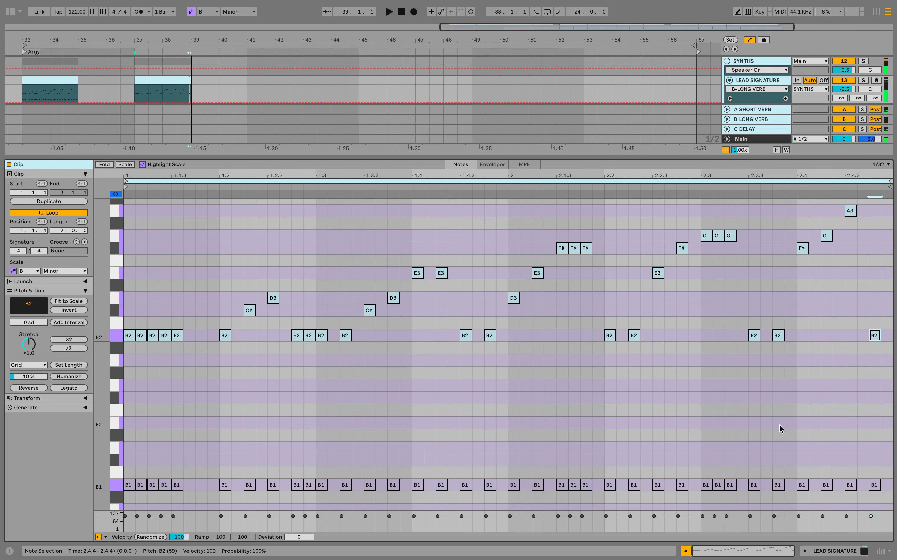
{"action": "left_click_drag", "start_coordinate": [885, 467], "coordinate": [129, 500]}
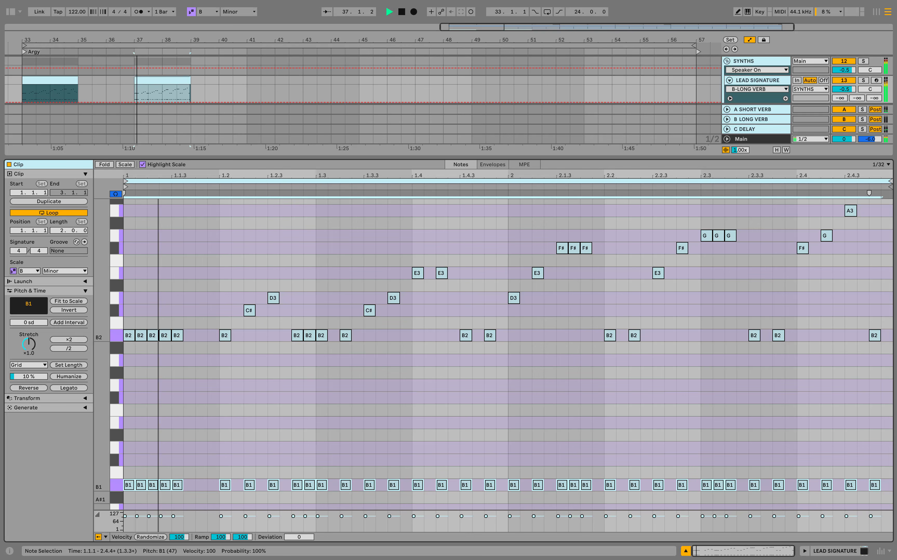
{"action": "key", "text": "super+alt+l"}
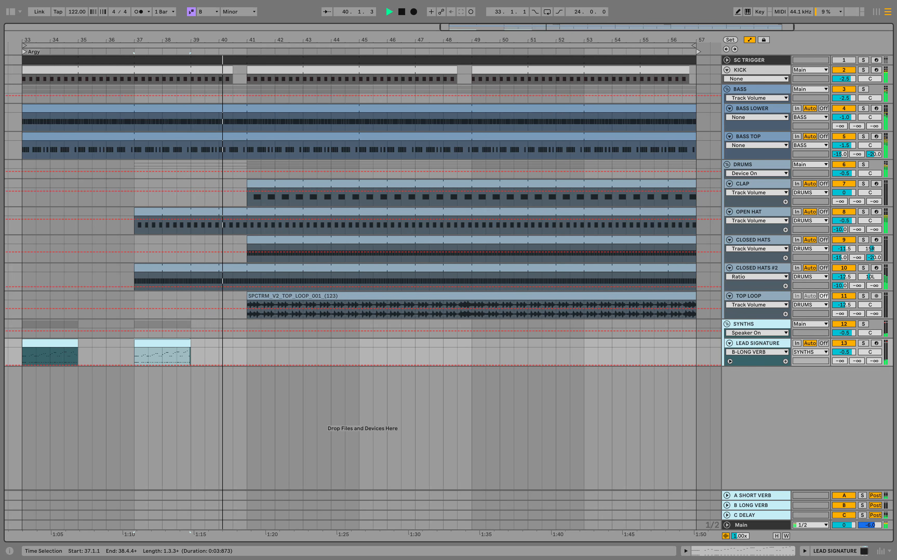
Step: Consolidate bars 33 to 41 of the LEAD SIGNATURE track into one clip
{"action": "left_click", "coordinate": [247, 345]}
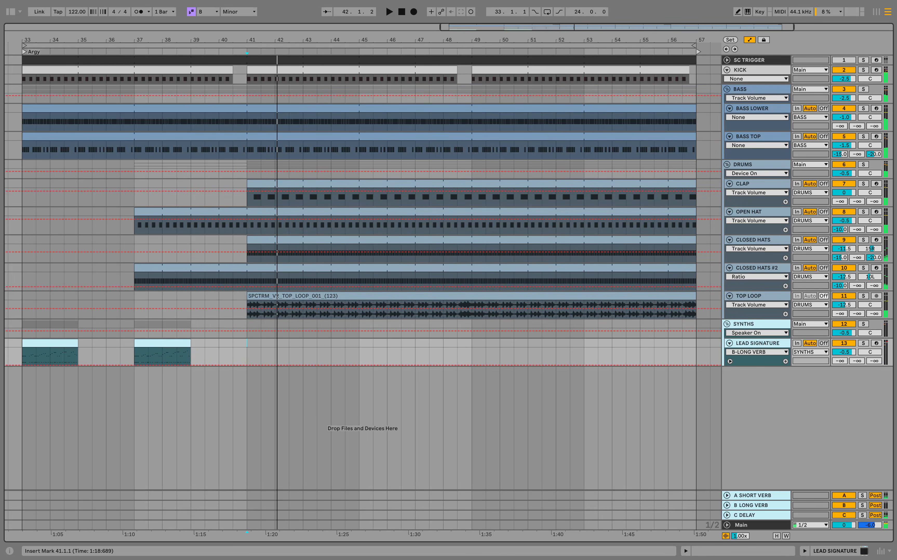
{"action": "left_click_drag", "start_coordinate": [247, 345], "coordinate": [22, 344]}
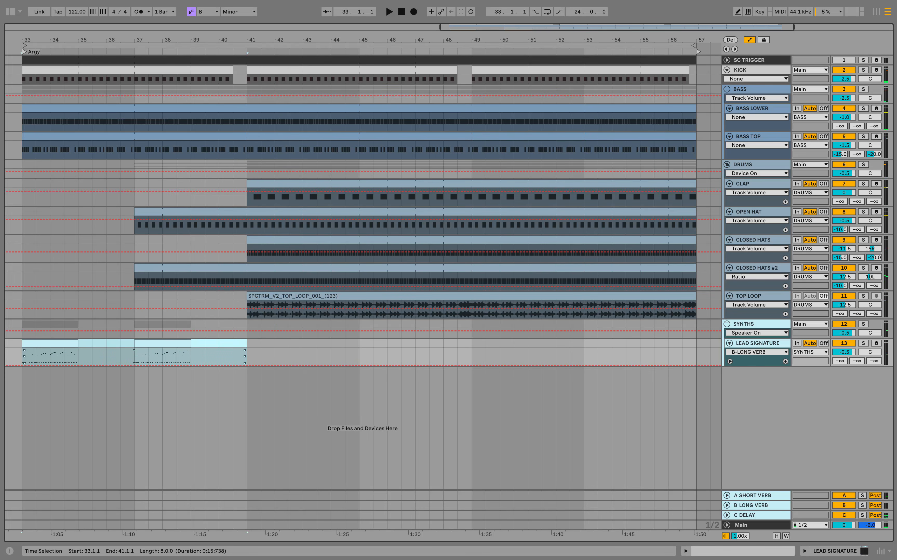
{"action": "key", "text": "ctrl+j"}
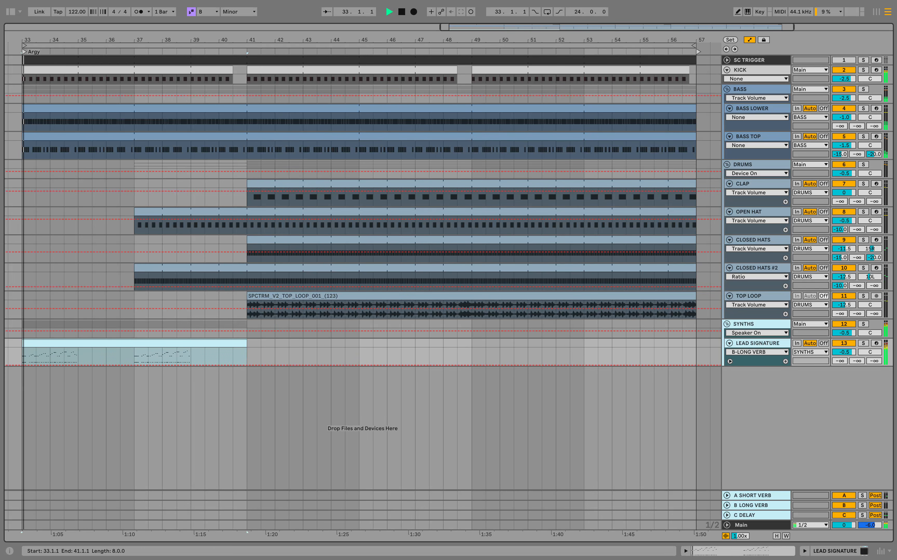
Step: Check the notes of the consolidated LEAD SIGNATURE clip and extend its loop to bar 57
{"action": "double_click", "coordinate": [55, 343]}
{"action": "left_click", "coordinate": [48, 213]}
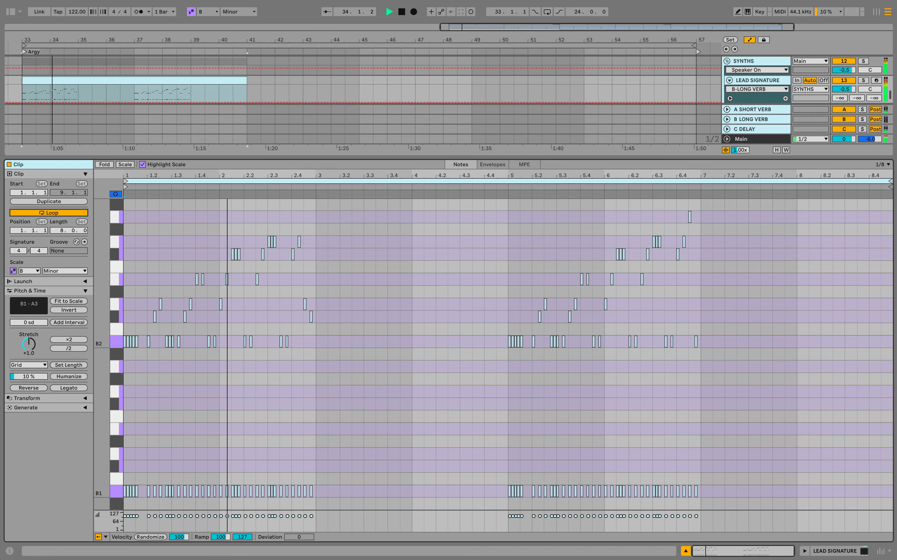
{"action": "key", "text": "ctrl+alt+l"}
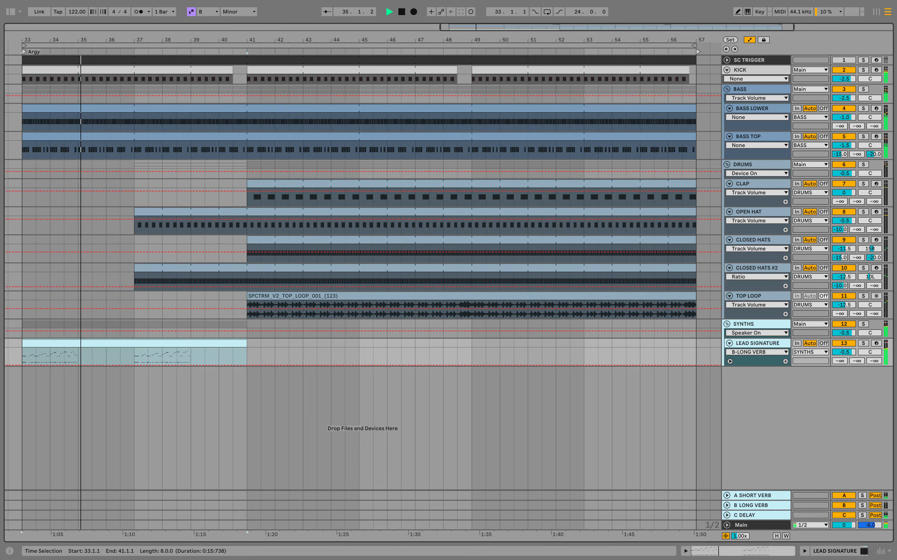
{"action": "left_click_drag", "start_coordinate": [246, 344], "coordinate": [697, 344]}
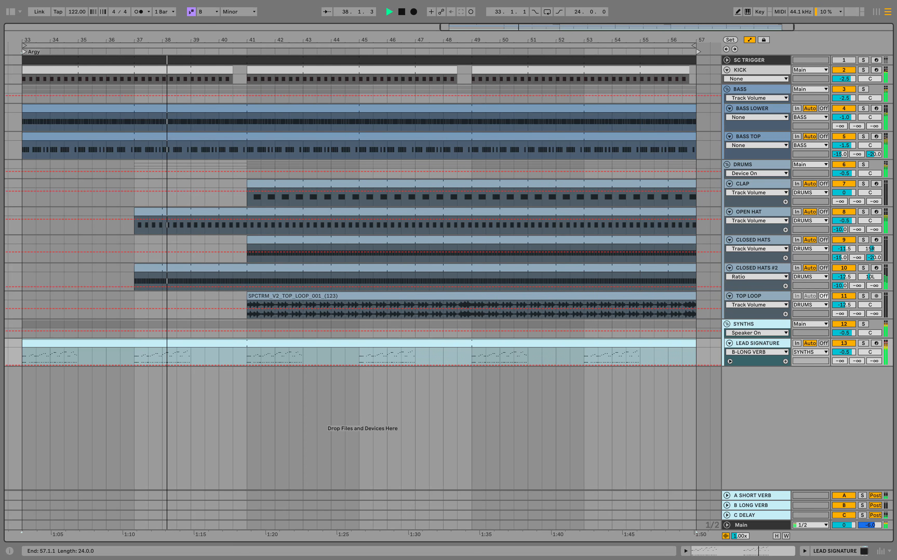
{"action": "left_click", "coordinate": [247, 356]}
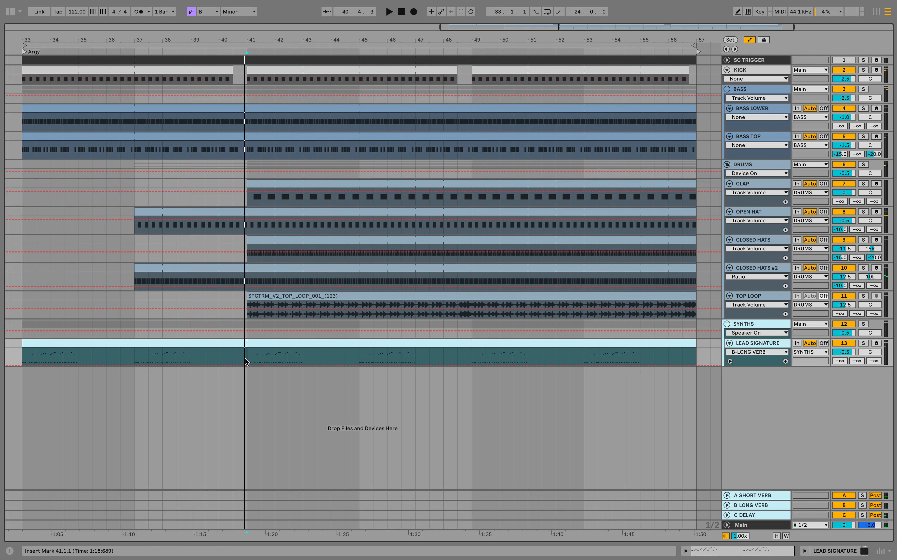
Step: Add an EQ Eight after Serum on the LEAD SIGNATURE track and play the arrangement through it
{"action": "key", "text": "super+alt+b"}
{"action": "key", "text": "super+f"}
{"action": "type", "text": "eq"}
{"action": "key", "text": "Down"}
{"action": "key", "text": "Return"}
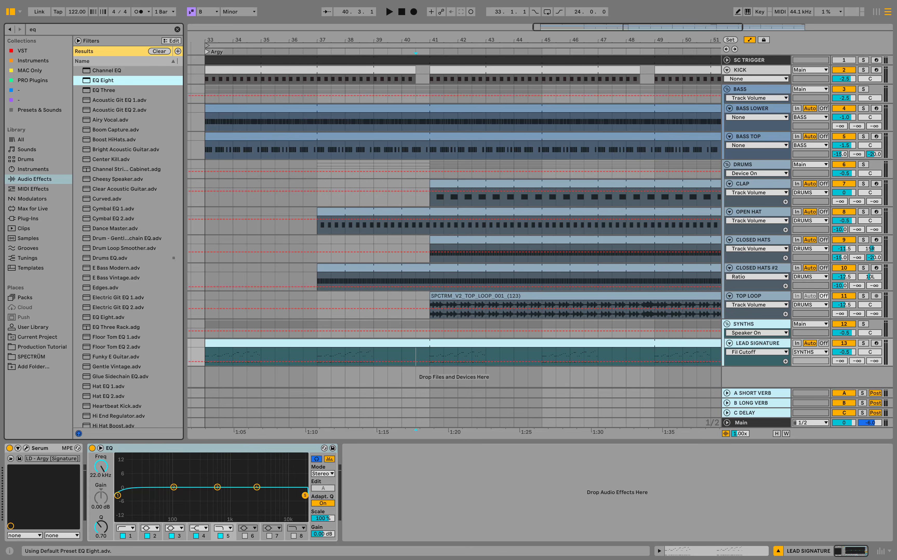
{"action": "key", "text": "super+alt+b"}
{"action": "key", "text": "space"}
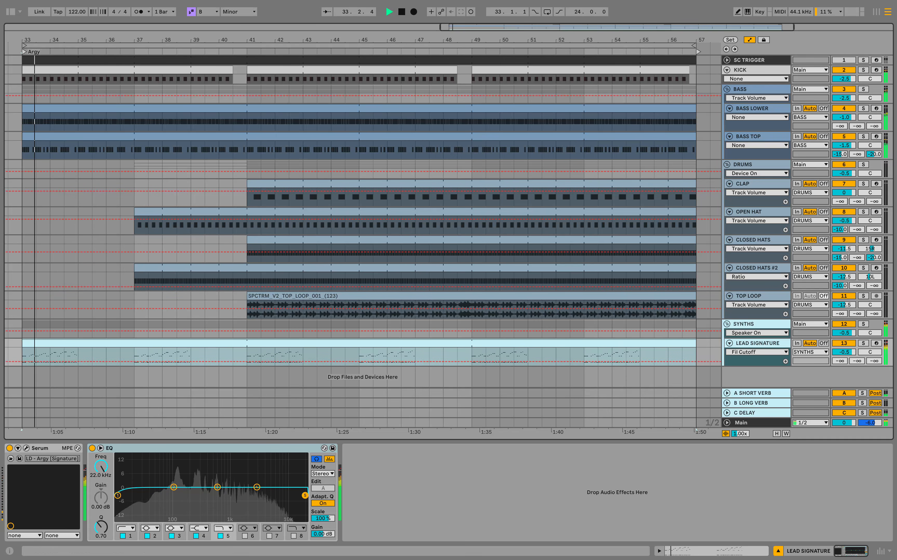
Step: Solo the LEAD SIGNATURE track and set EQ band 1 to a steeper low cut at about 104 Hz
{"action": "left_click", "coordinate": [864, 343]}
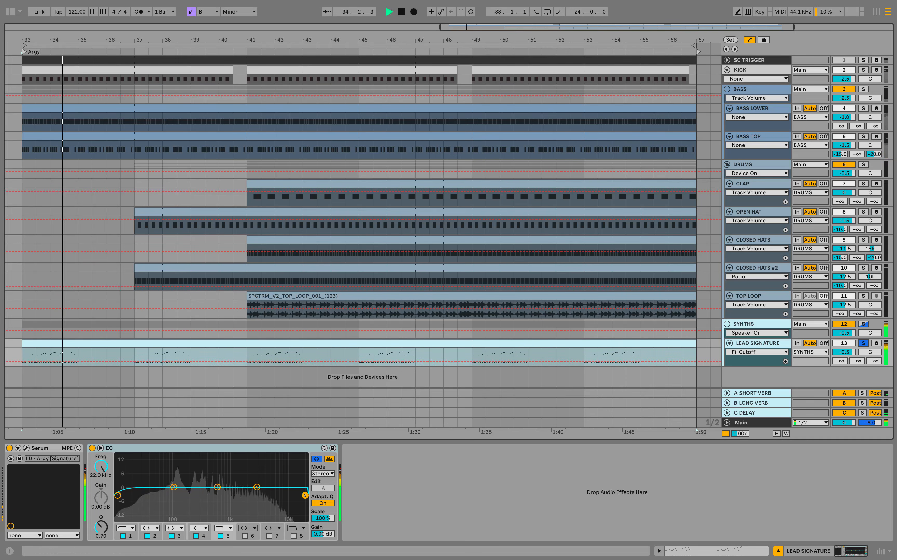
{"action": "left_click", "coordinate": [126, 528]}
{"action": "left_click", "coordinate": [124, 463]}
{"action": "key", "text": "space"}
{"action": "left_click_drag", "start_coordinate": [117, 496], "coordinate": [175, 495]}
{"action": "key", "text": "space"}
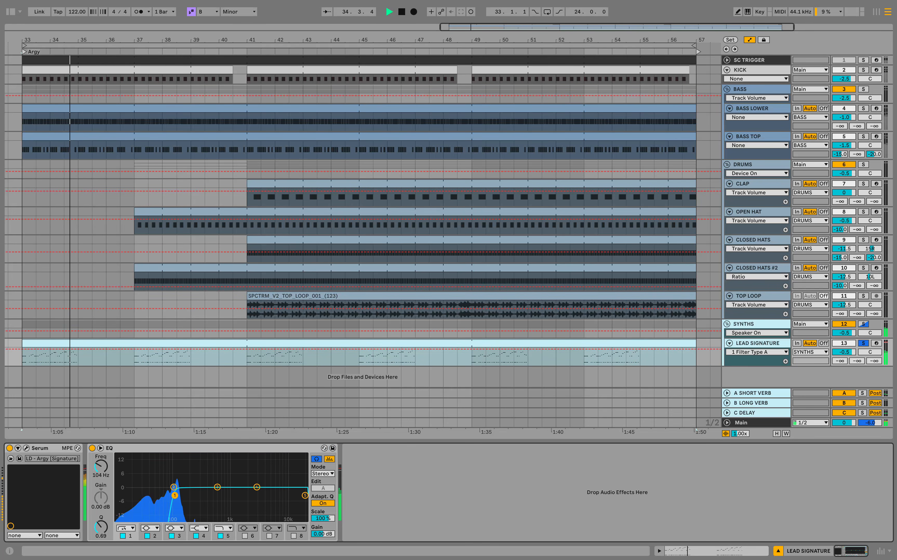
{"action": "key", "text": "space"}
{"action": "key", "text": "space"}
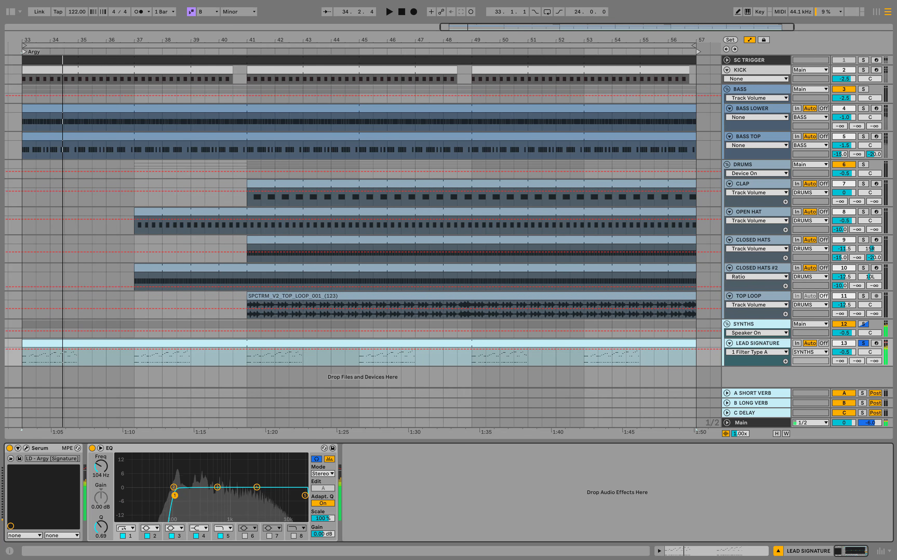
Step: Boost EQ band 2 by about 1.12 dB at 220 Hz
{"action": "key", "text": "space"}
{"action": "left_click_drag", "start_coordinate": [194, 487], "coordinate": [193, 485]}
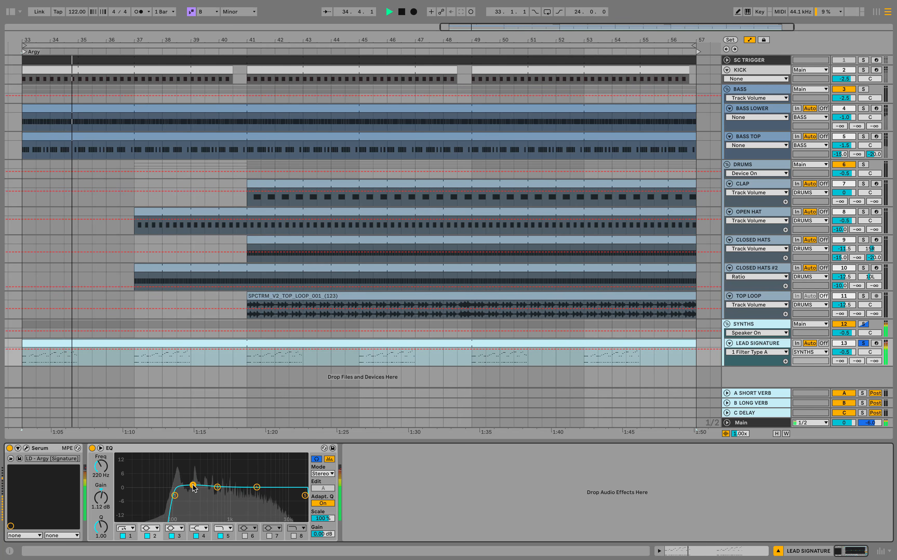
{"action": "key", "text": "space"}
Step: Sweep EQ band 3 with a 14.8 dB boost to 3.03 kHz, and nudge the low cut slightly higher
{"action": "left_click_drag", "start_coordinate": [217, 487], "coordinate": [256, 456]}
{"action": "key", "text": "space"}
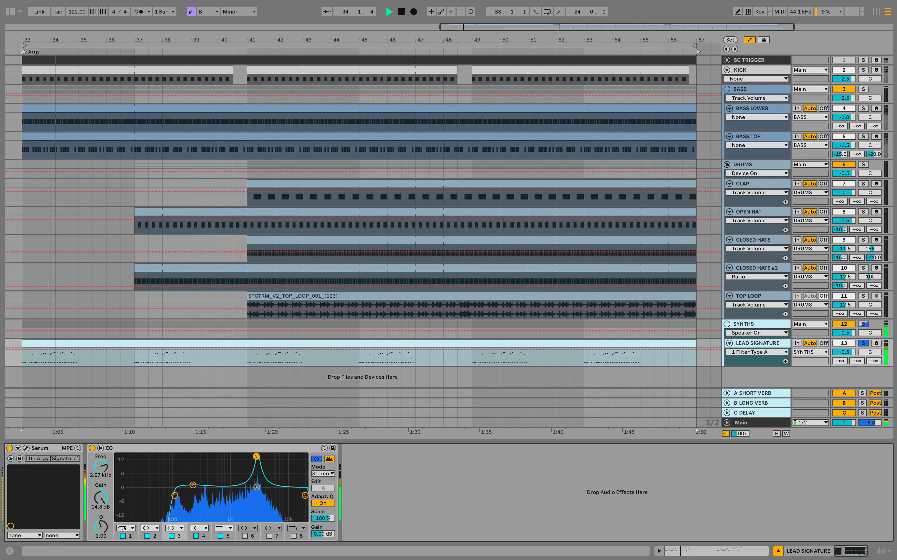
{"action": "key", "text": "space"}
{"action": "key", "text": "space"}
{"action": "key", "text": "space"}
{"action": "left_click_drag", "start_coordinate": [175, 496], "coordinate": [176, 497]}
{"action": "key", "text": "space"}
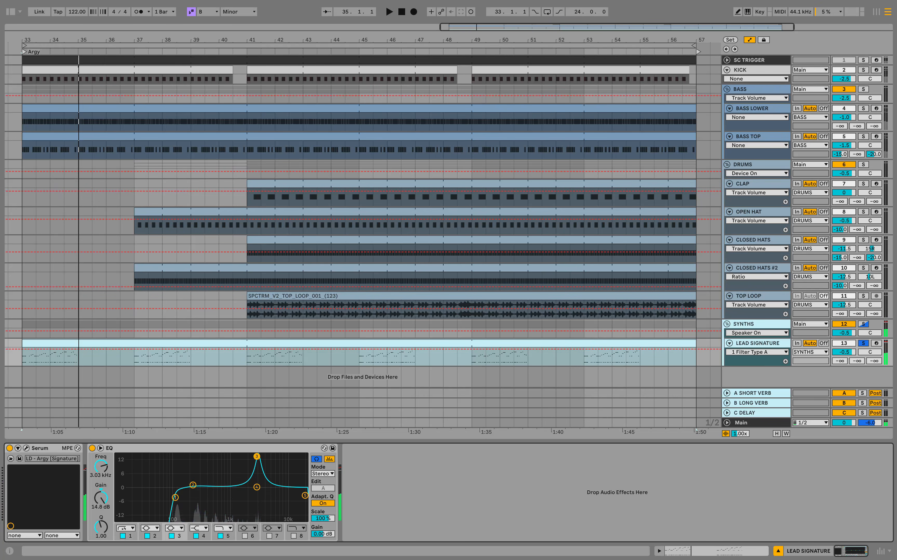
{"action": "key", "text": "space"}
Step: Set the gain of EQ band 3 to -2 dB, trying -1 dB first
{"action": "left_click_drag", "start_coordinate": [101, 498], "coordinate": [101, 539]}
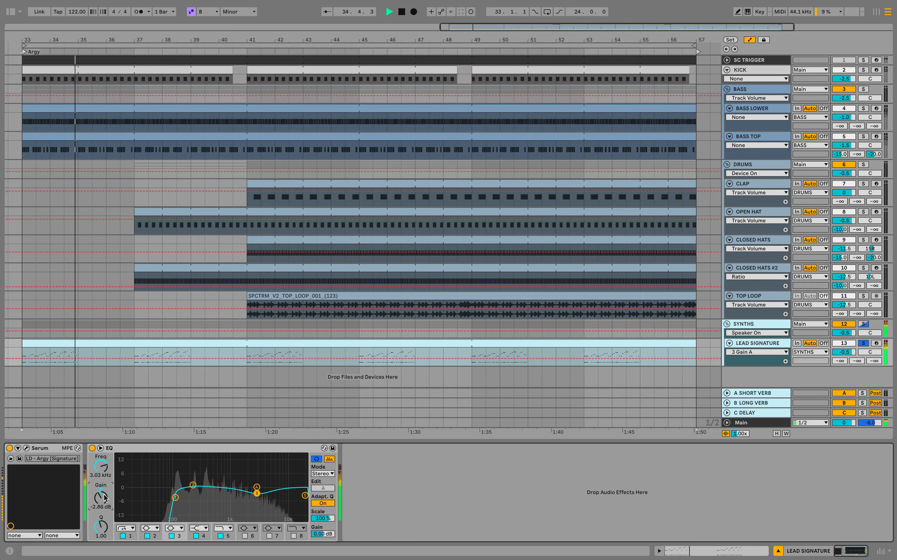
{"action": "type", "text": "0-1"}
{"action": "key", "text": "BackSpace"}
{"action": "type", "text": "1"}
{"action": "key", "text": "Return"}
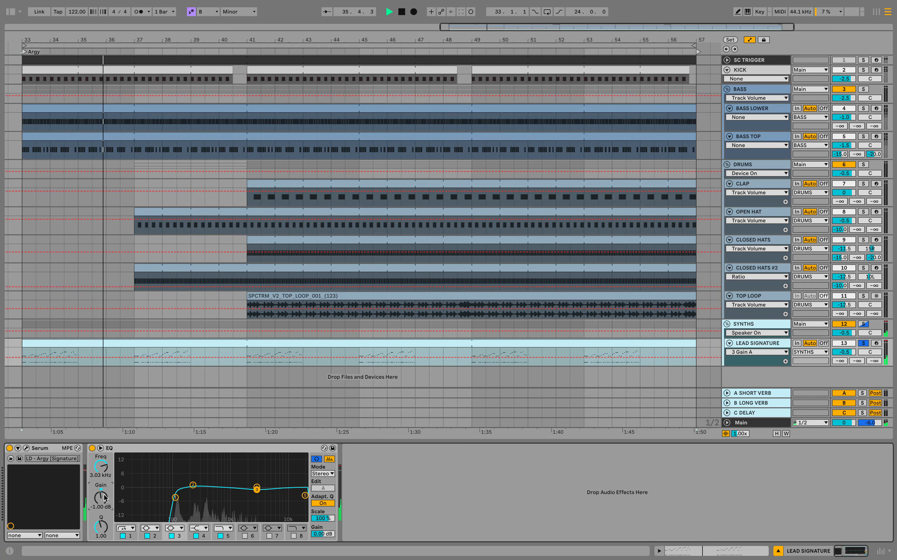
{"action": "type", "text": "-2"}
{"action": "key", "text": "Return"}
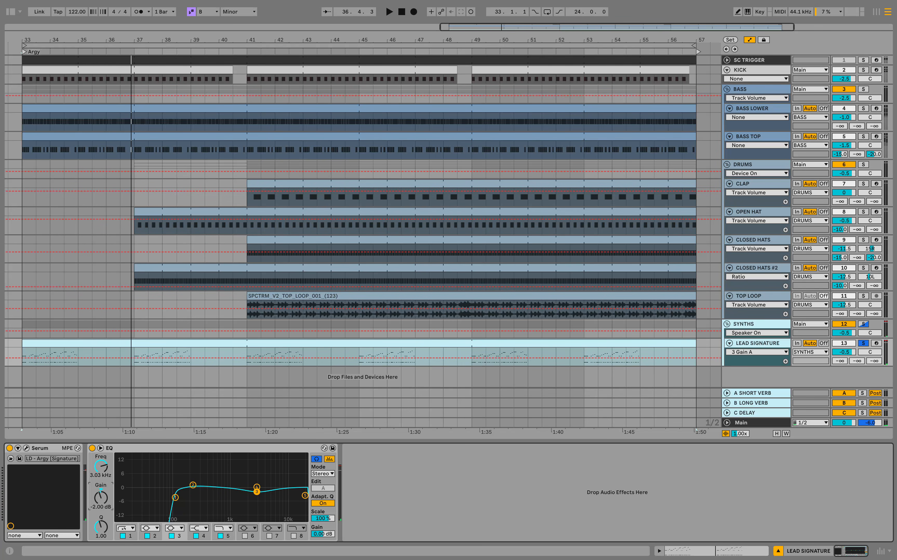
Step: Set the Q of EQ band 3 to 2.00 and lower the high cut to 15.0 kHz
{"action": "key", "text": "space"}
{"action": "left_click", "coordinate": [103, 527]}
{"action": "type", "text": "2"}
{"action": "key", "text": "Return"}
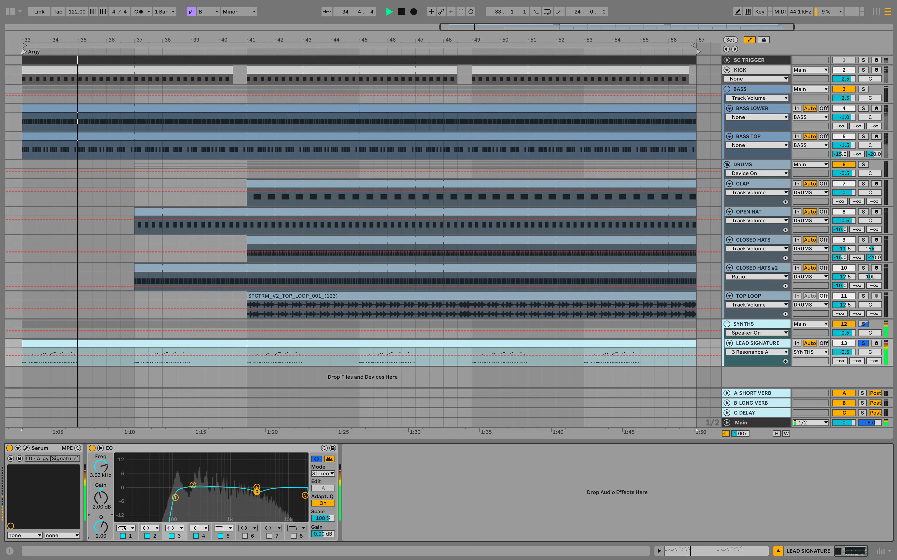
{"action": "key", "text": "space"}
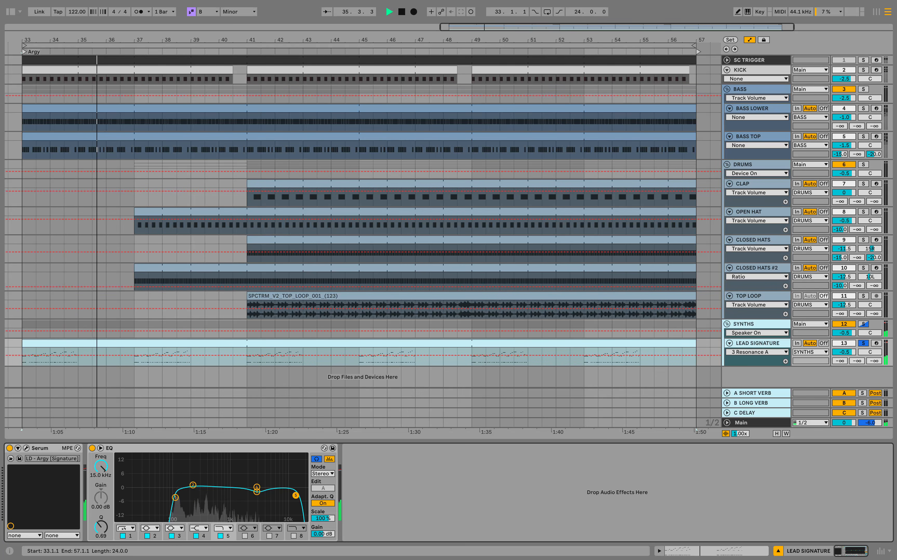
Step: Add a Compressor after the EQ on the LEAD SIGNATURE track
{"action": "key", "text": "space"}
{"action": "key", "text": "alt+super+b"}
{"action": "key", "text": "super+f"}
{"action": "type", "text": "comp"}
{"action": "key", "text": "Return"}
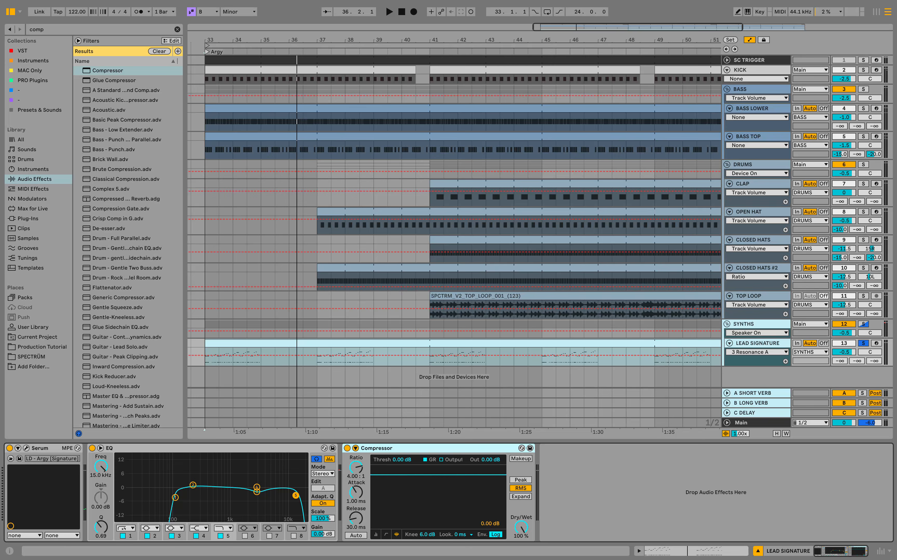
Step: Set the LEAD SIGNATURE Compressor's threshold to -18 dB while playing the track, and take the track out of solo
{"action": "key", "text": "space"}
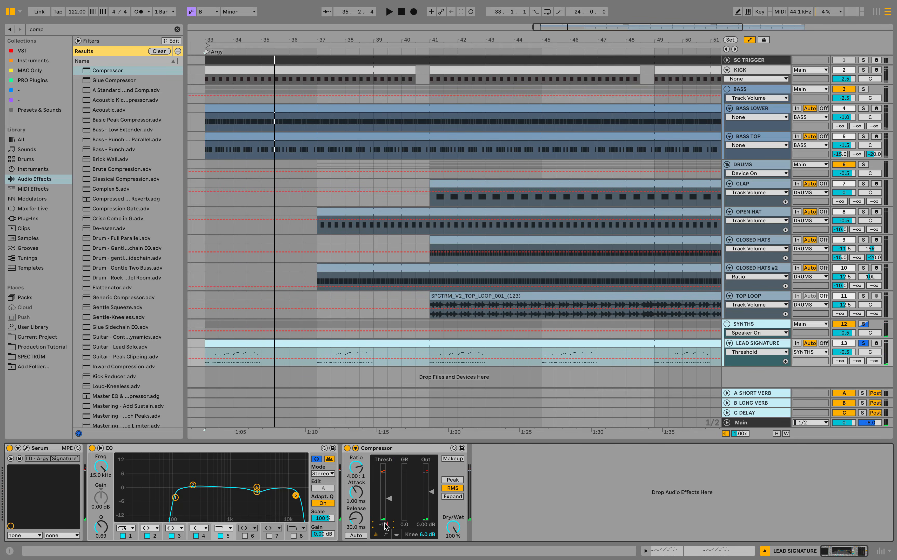
{"action": "key", "text": "space"}
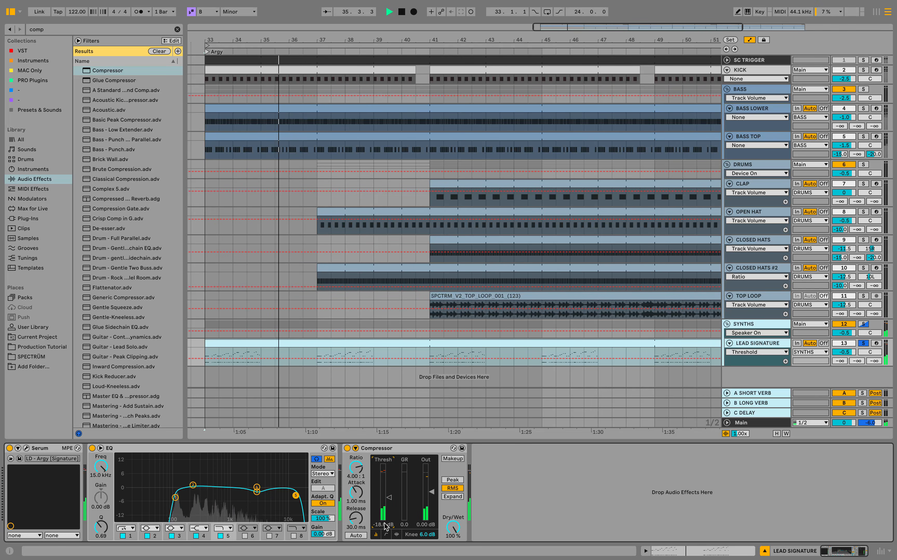
{"action": "left_click", "coordinate": [863, 344]}
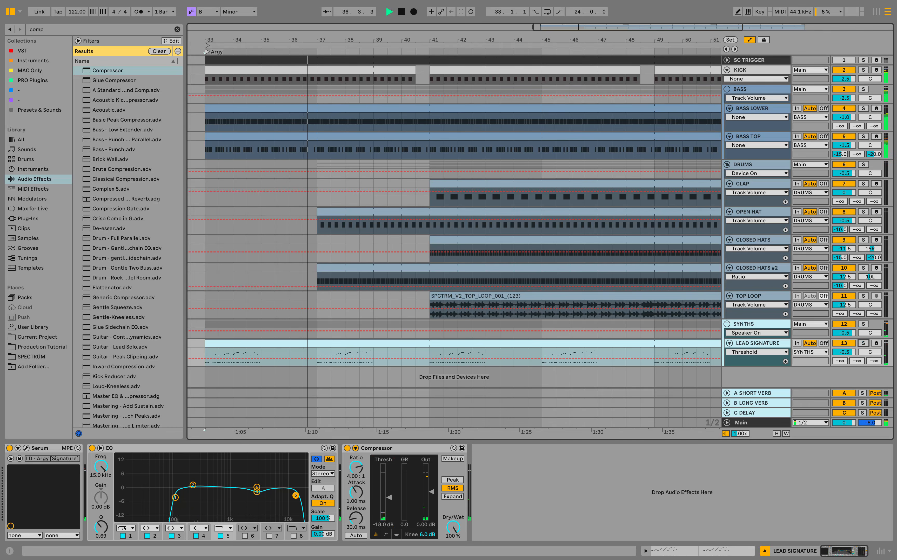
Step: Copy the Compressor Bass sidechain device from SC TRIGGER to the end of the LEAD SIGNATURE device chain and switch it on
{"action": "double_click", "coordinate": [750, 60]}
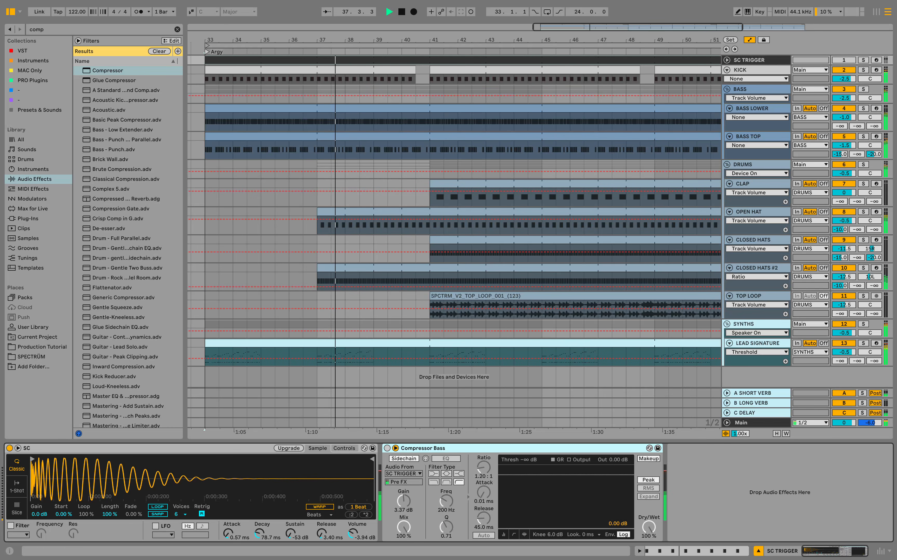
{"action": "right_click", "coordinate": [531, 448]}
{"action": "left_click", "coordinate": [545, 343]}
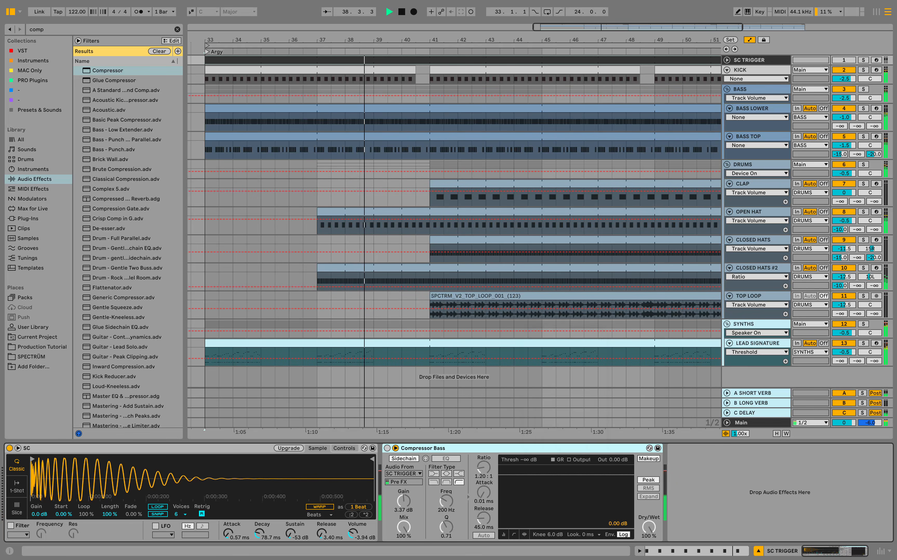
{"action": "left_click", "coordinate": [757, 343]}
{"action": "right_click", "coordinate": [579, 502]}
{"action": "left_click", "coordinate": [596, 509]}
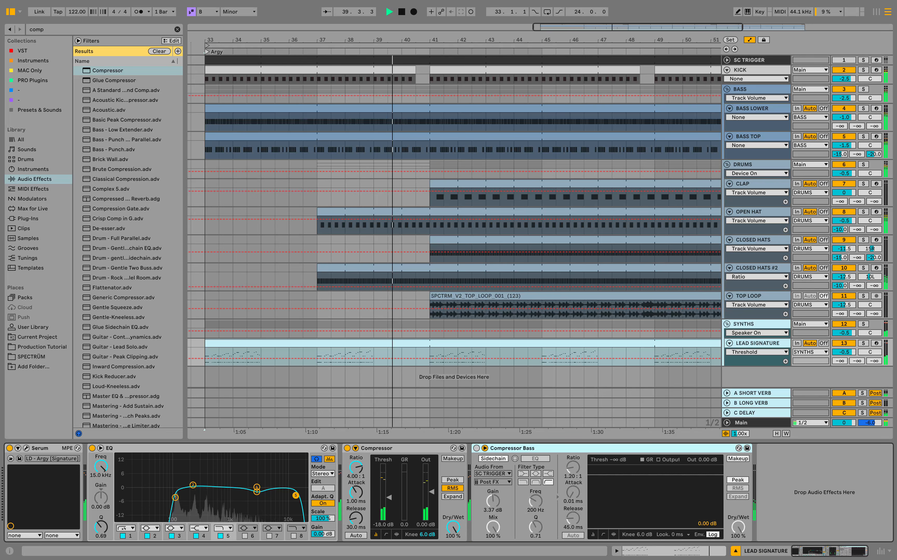
{"action": "left_click", "coordinate": [476, 448]}
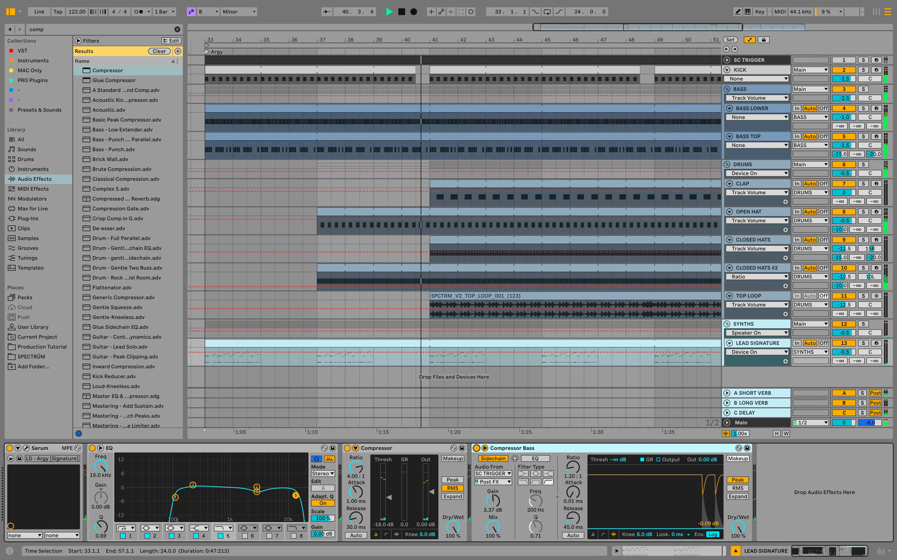
Step: Raise the Compressor Bass ratio to 1.85:1 while soloing LEAD SIGNATURE, and unsolo the track
{"action": "left_click", "coordinate": [864, 343]}
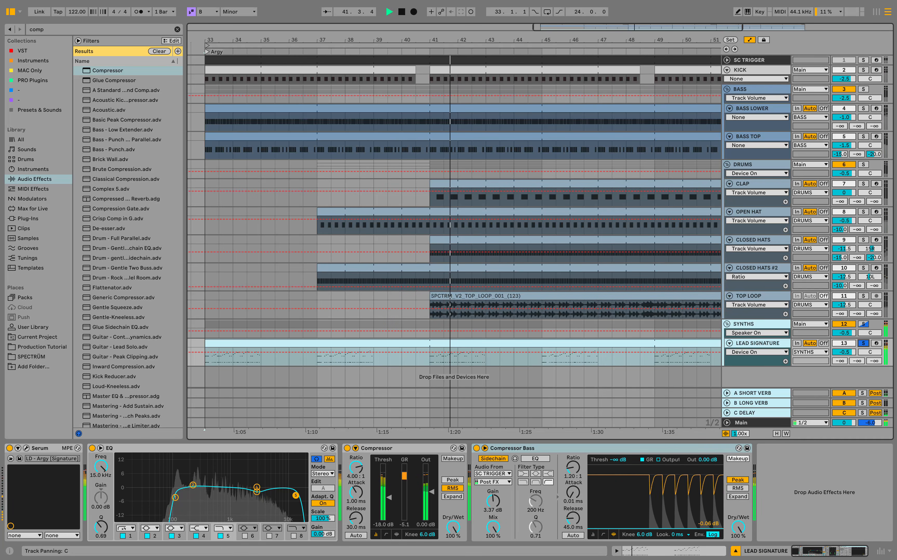
{"action": "key", "text": "space"}
{"action": "key", "text": "space"}
{"action": "left_click_drag", "start_coordinate": [573, 468], "coordinate": [573, 444]}
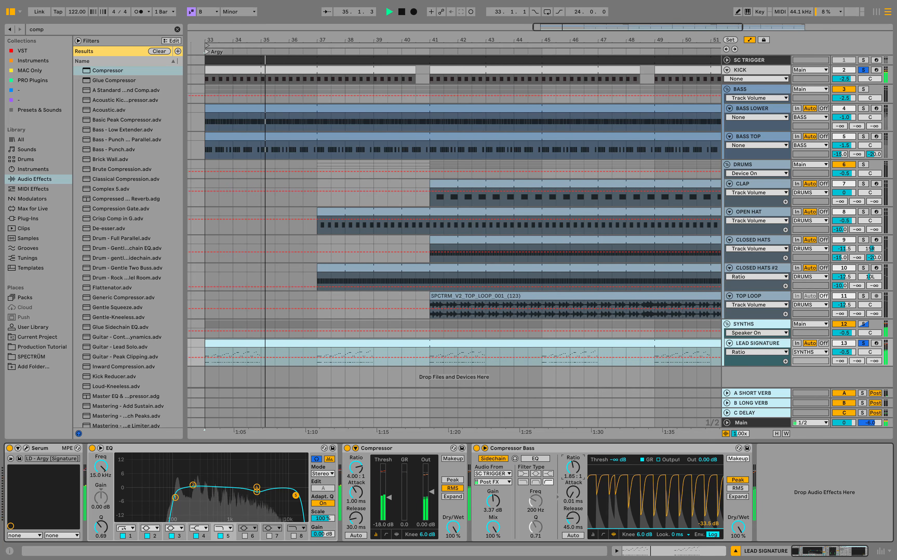
{"action": "left_click", "coordinate": [864, 343]}
{"action": "left_click", "coordinate": [864, 343]}
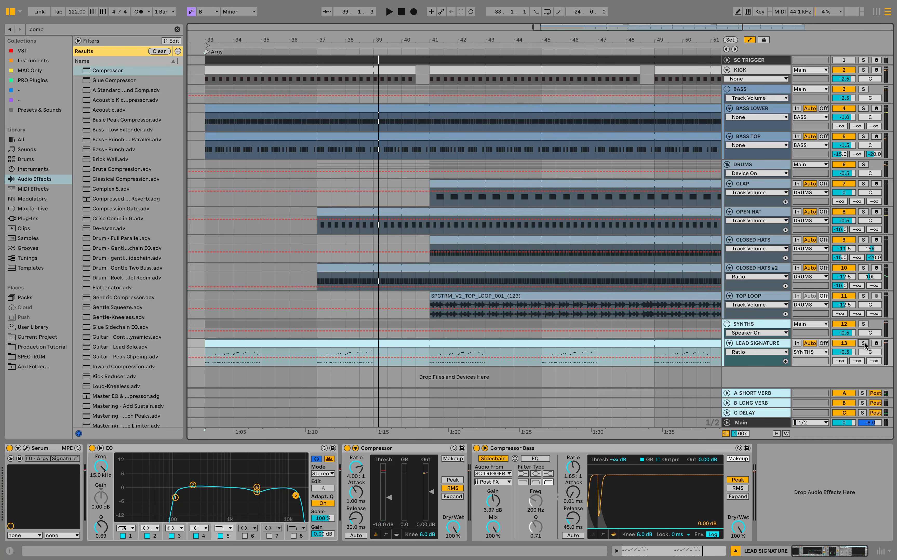
Step: Show Serum's Fil Cutoff automation on the LEAD SIGNATURE track and add a breakpoint at bar 33
{"action": "scroll", "coordinate": [454, 220], "scroll_direction": "down", "scroll_amount": 1}
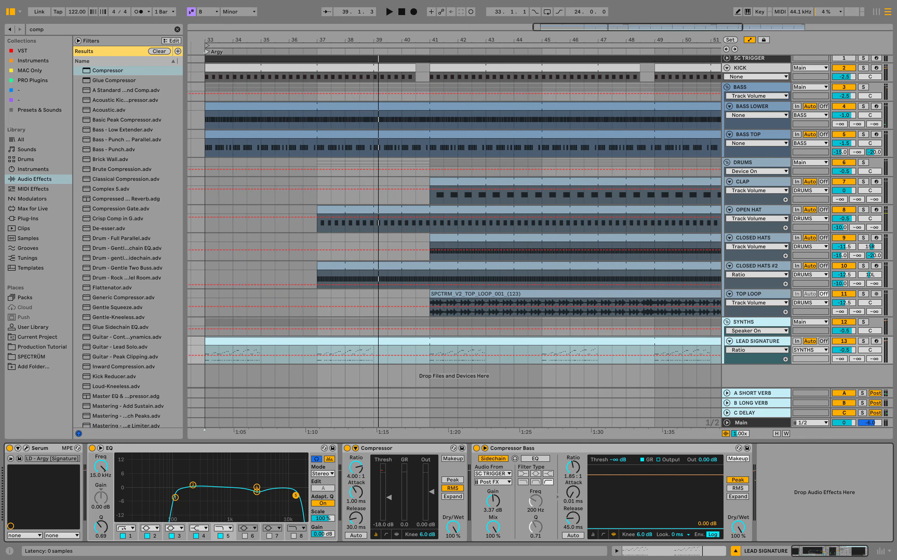
{"action": "left_click", "coordinate": [26, 448]}
{"action": "left_click", "coordinate": [545, 245]}
{"action": "left_click", "coordinate": [151, 94]}
{"action": "left_click", "coordinate": [201, 353]}
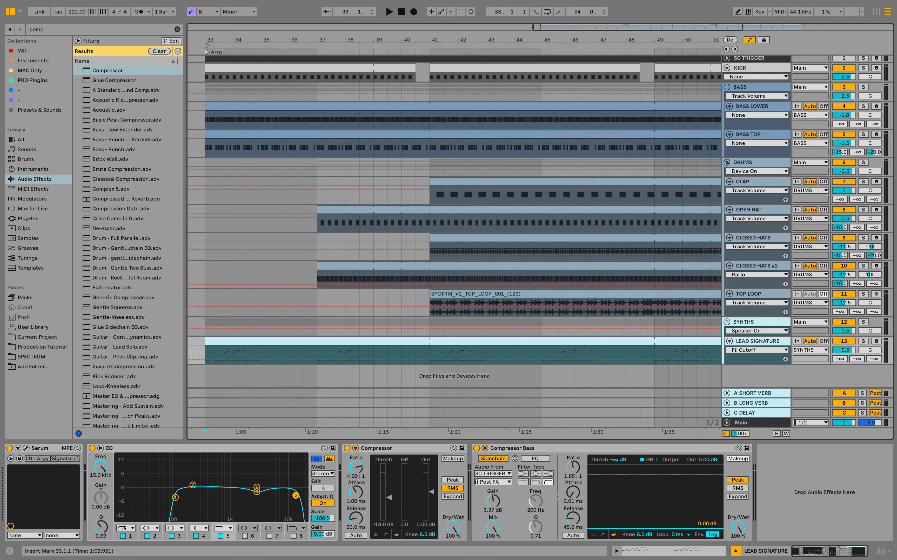
{"action": "scroll", "coordinate": [200, 353], "scroll_direction": "up", "scroll_amount": 10}
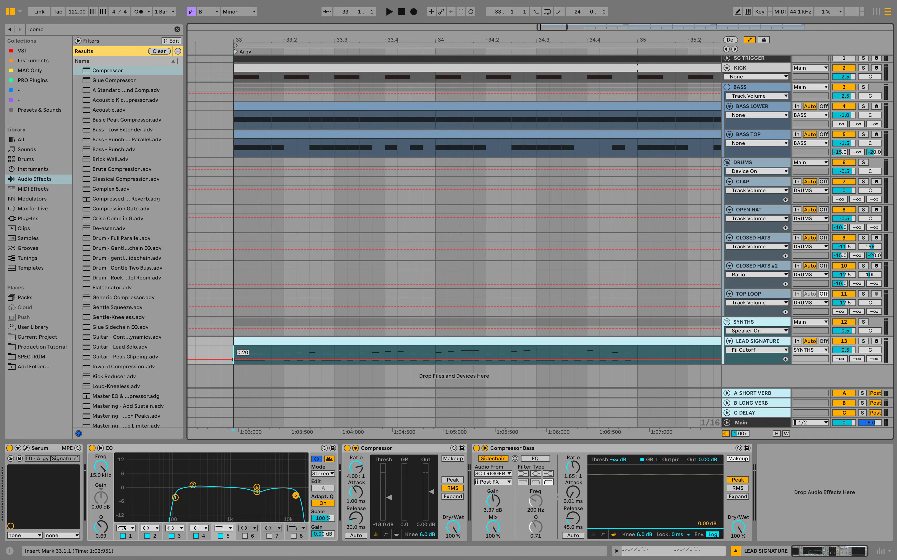
{"action": "left_click", "coordinate": [233, 359]}
{"action": "key", "text": "space"}
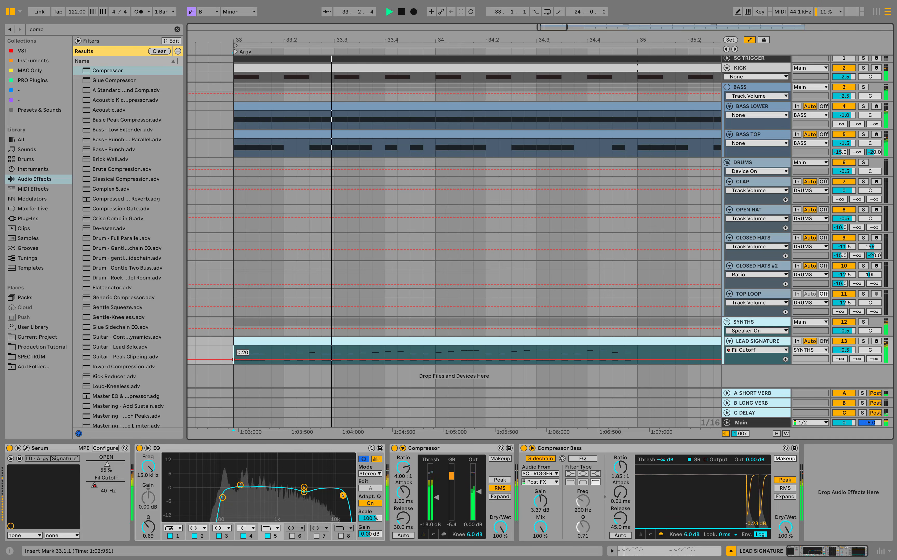
Step: Set the Fil Cutoff automation breakpoint at bar 33 to 0.4 and listen to the change
{"action": "right_click", "coordinate": [233, 359]}
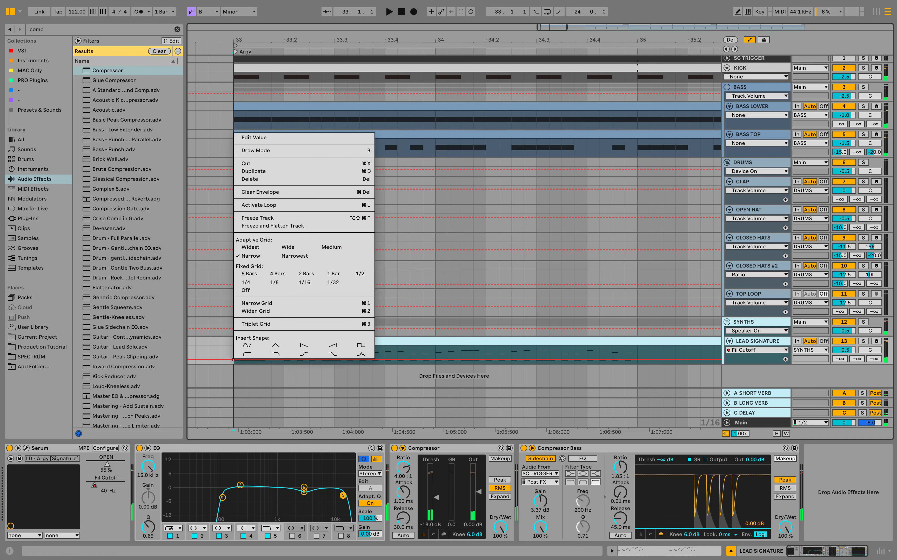
{"action": "left_click", "coordinate": [252, 137]}
{"action": "type", "text": "0.4"}
{"action": "key", "text": "Return"}
{"action": "key", "text": "space"}
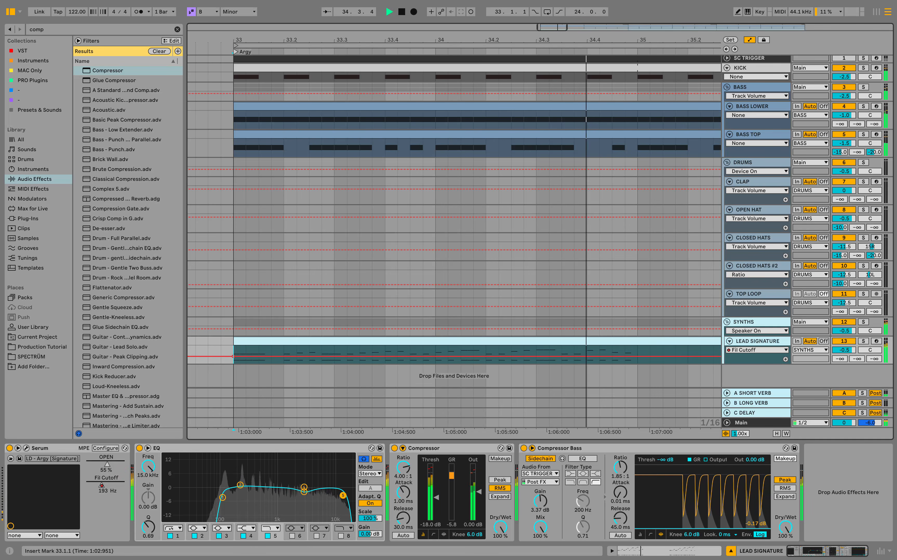
{"action": "key", "text": "space"}
{"action": "key", "text": "space"}
Step: Check the notes of the LEAD SIGNATURE clip during playback and remove the Fil Cutoff automation at bar 33
{"action": "mouse_move", "coordinate": [367, 40]}
{"action": "left_mouse_down"}
{"action": "mouse_move", "coordinate": [366, 31]}
{"action": "mouse_move", "coordinate": [353, 31]}
{"action": "left_mouse_up"}
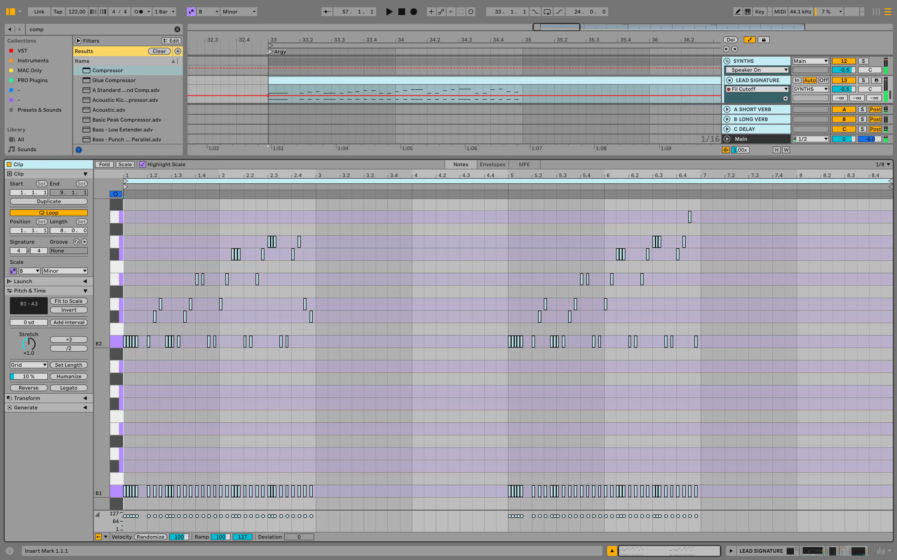
{"action": "scroll", "coordinate": [497, 341], "scroll_direction": "down", "scroll_amount": 1}
{"action": "key", "text": "space"}
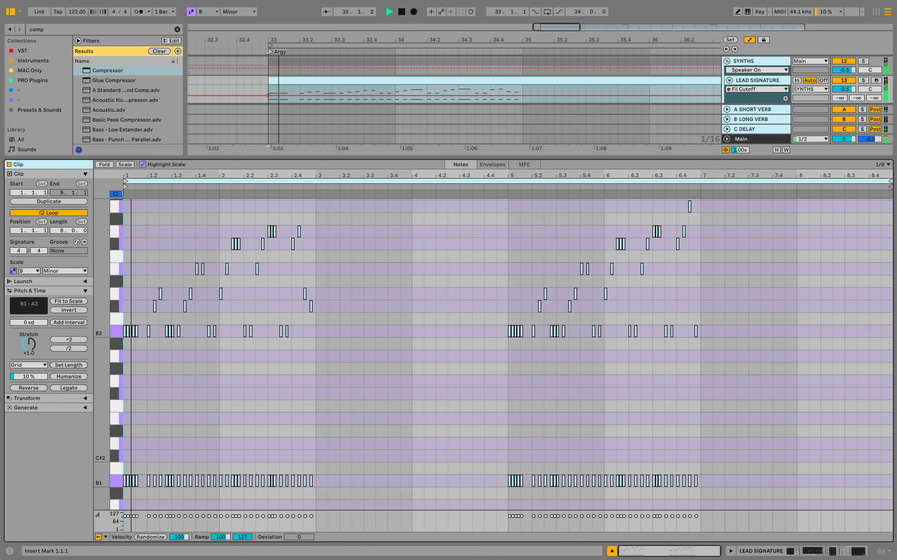
{"action": "key", "text": "alt+super+l"}
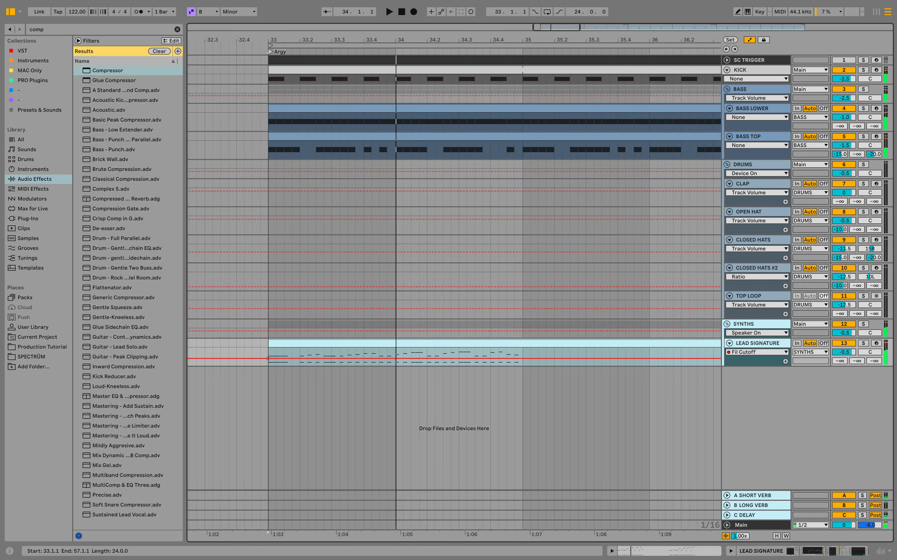
{"action": "double_click", "coordinate": [752, 343]}
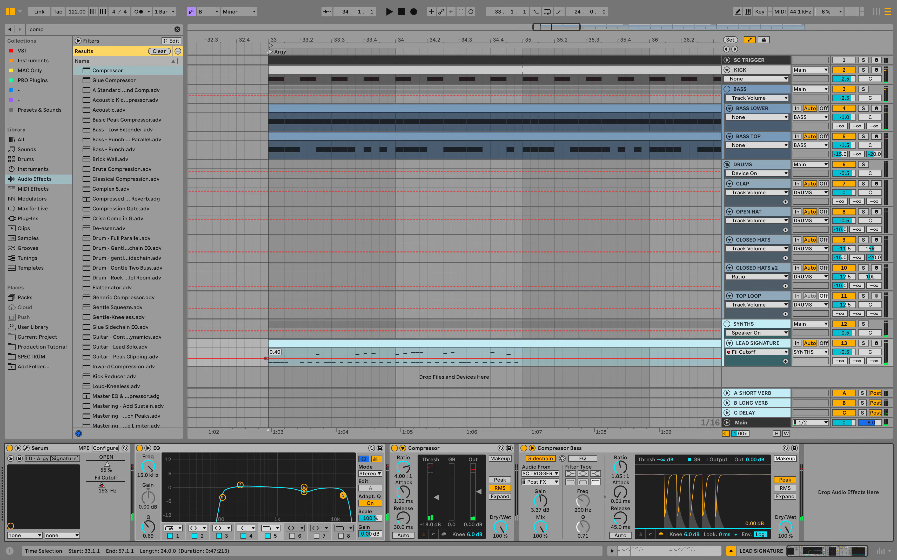
{"action": "left_click", "coordinate": [268, 358]}
Step: Lower the OPEN macro in the LEAD SIGNATURE Serum to 40% while listening to the loop
{"action": "left_click", "coordinate": [26, 448]}
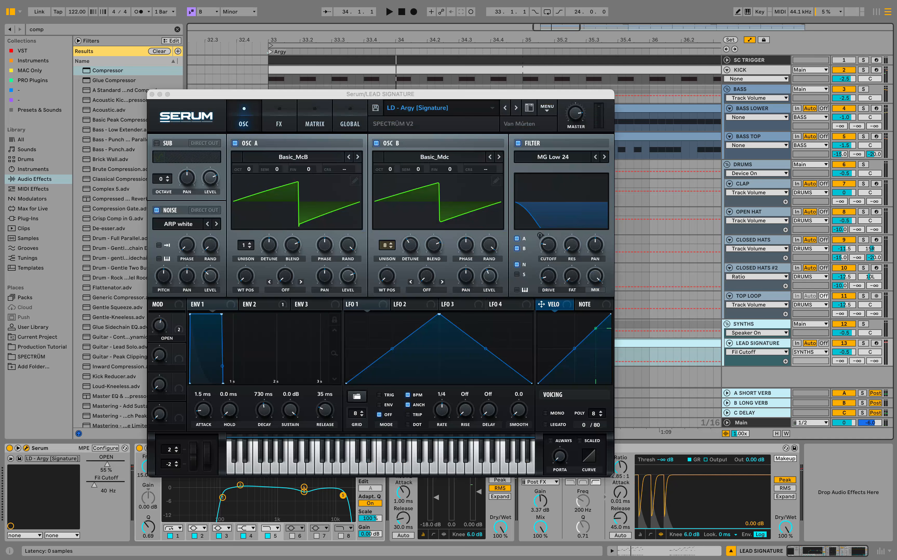
{"action": "left_click_drag", "start_coordinate": [160, 325], "coordinate": [160, 332]}
{"action": "key", "text": "space"}
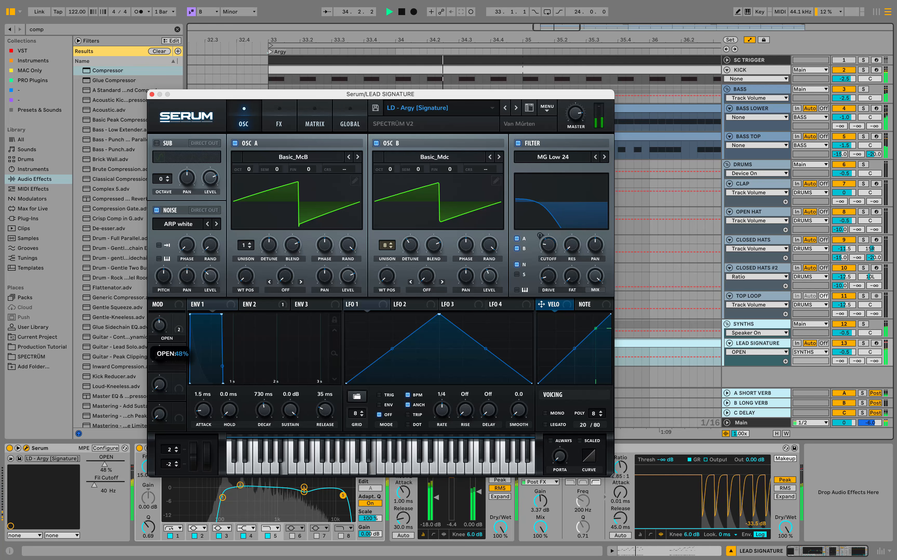
{"action": "left_click_drag", "start_coordinate": [160, 328], "coordinate": [160, 287]}
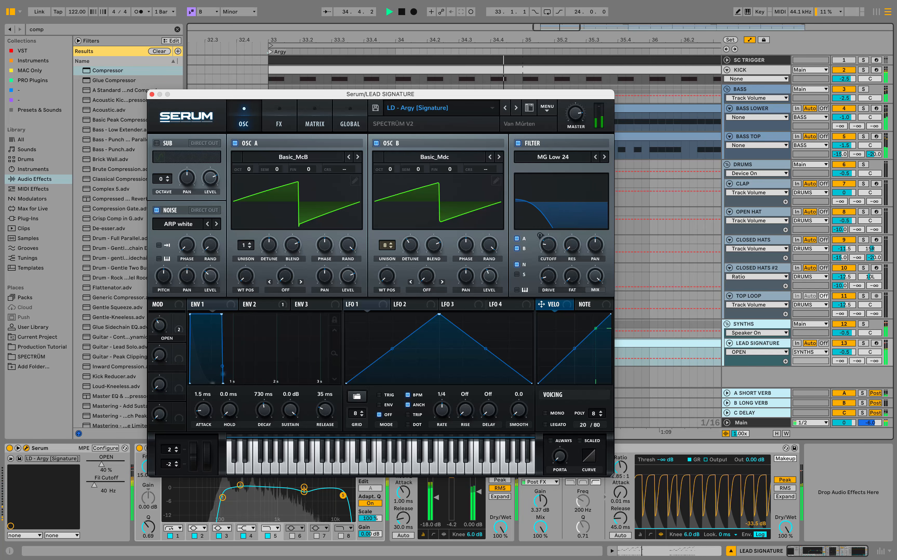
{"action": "key", "text": "space"}
{"action": "key", "text": "super+w"}
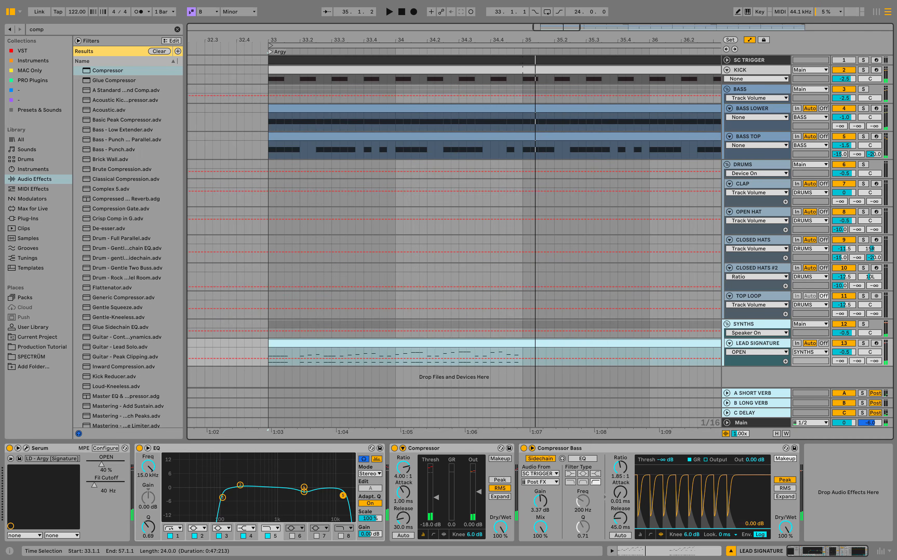
Step: Automate OPEN on LEAD SIGNATURE from 0.40 at bar 33 up to a peak at 33.2.3 and back to 0.40 at 33.3
{"action": "left_click", "coordinate": [269, 355]}
{"action": "key", "text": "space"}
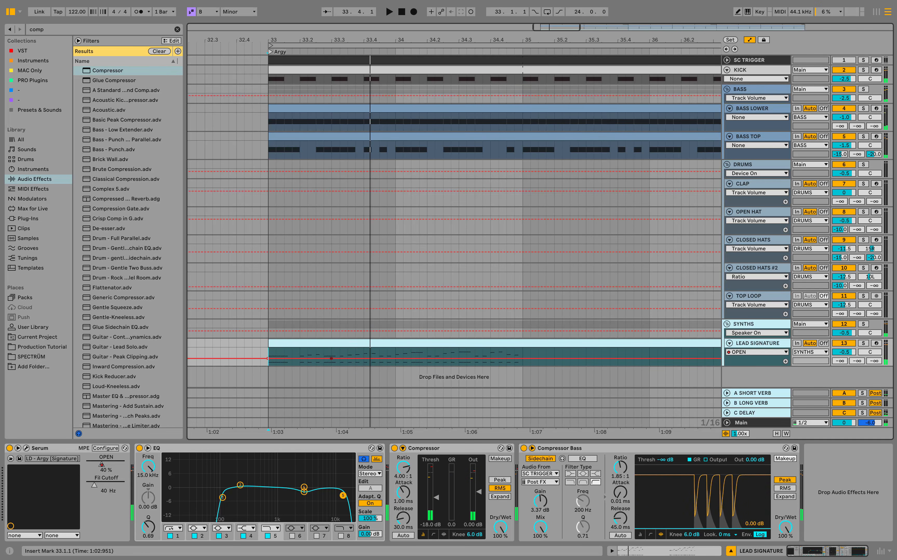
{"action": "key", "text": "space"}
{"action": "key", "text": "space"}
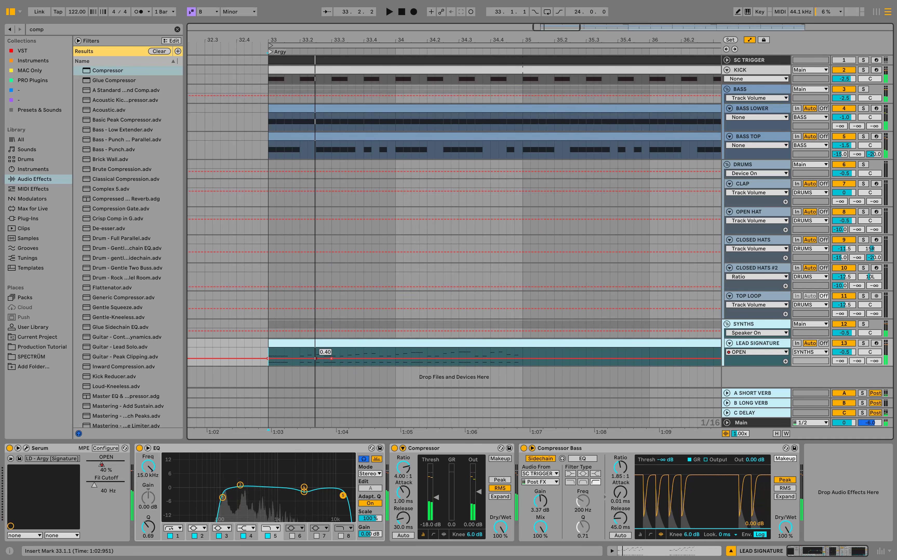
{"action": "right_click", "coordinate": [316, 359]}
{"action": "left_click", "coordinate": [333, 122]}
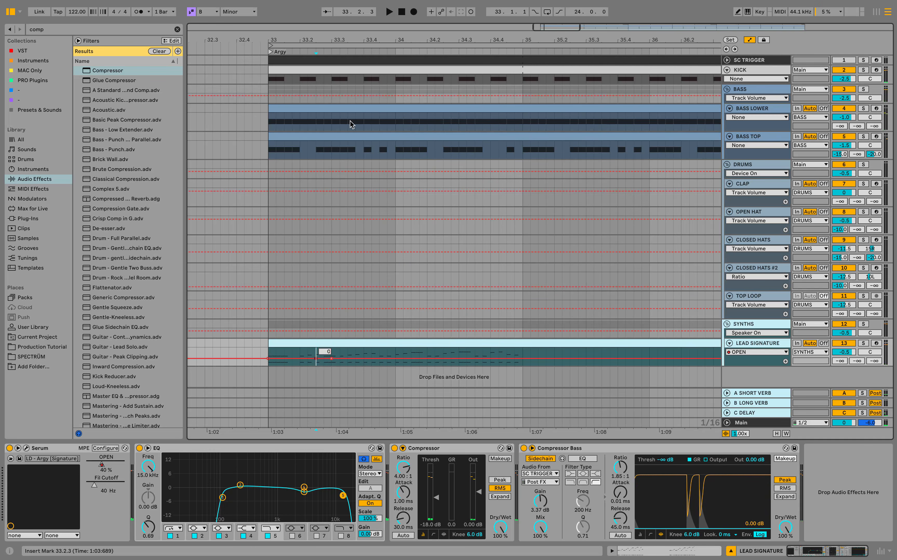
{"action": "key", "text": "space"}
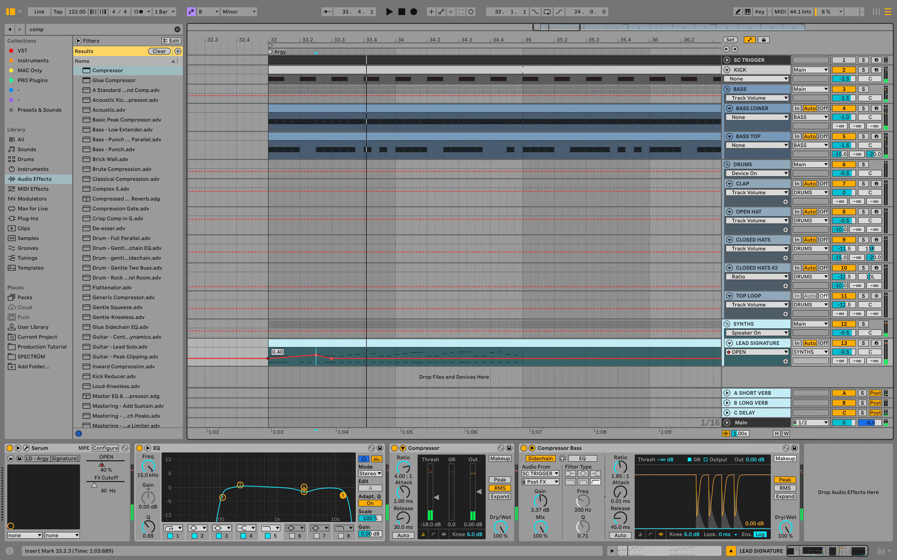
Step: Set Serum's filter cutoff on LEAD SIGNATURE to 60 Hz and listen to the melody
{"action": "left_click", "coordinate": [26, 448]}
{"action": "key", "text": "space"}
{"action": "key", "text": "space"}
{"action": "left_click", "coordinate": [550, 246]}
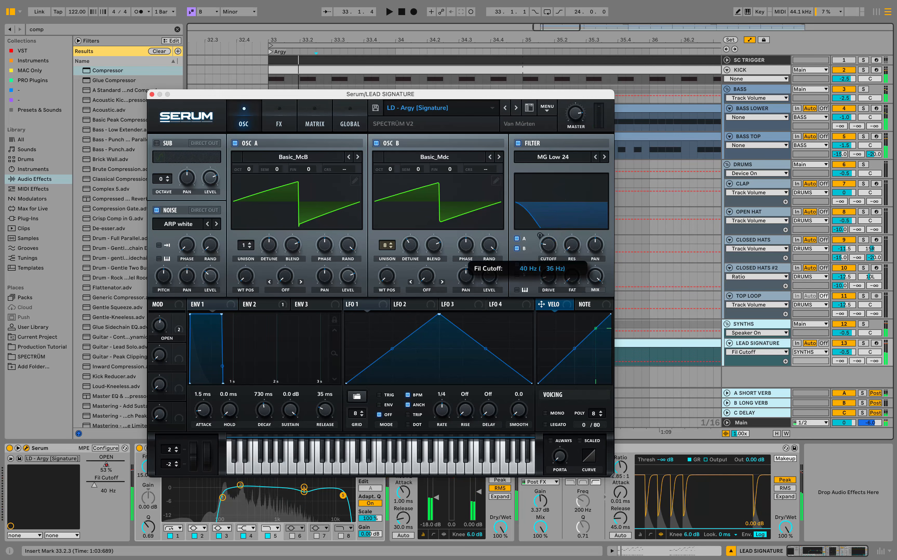
{"action": "double_click", "coordinate": [551, 244]}
{"action": "type", "text": "60"}
{"action": "key", "text": "Return"}
{"action": "key", "text": "space"}
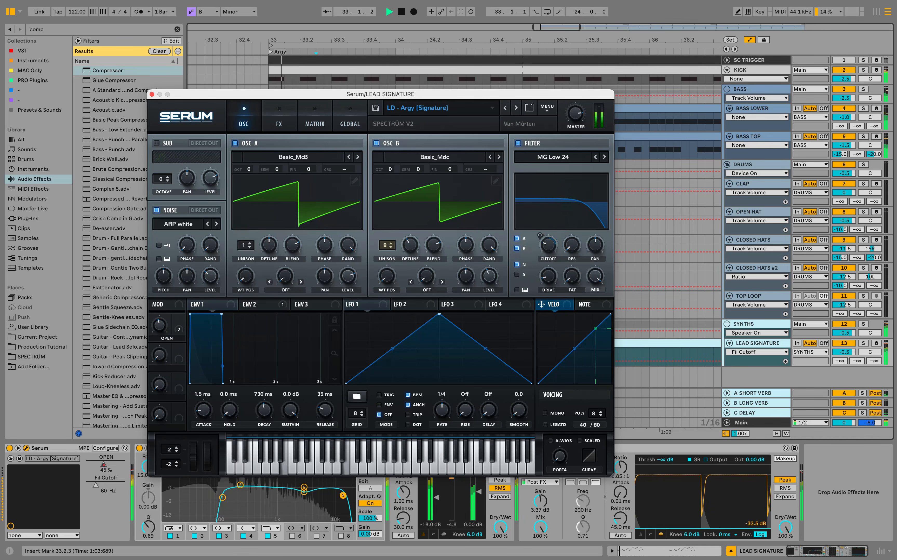
{"action": "key", "text": "super+w"}
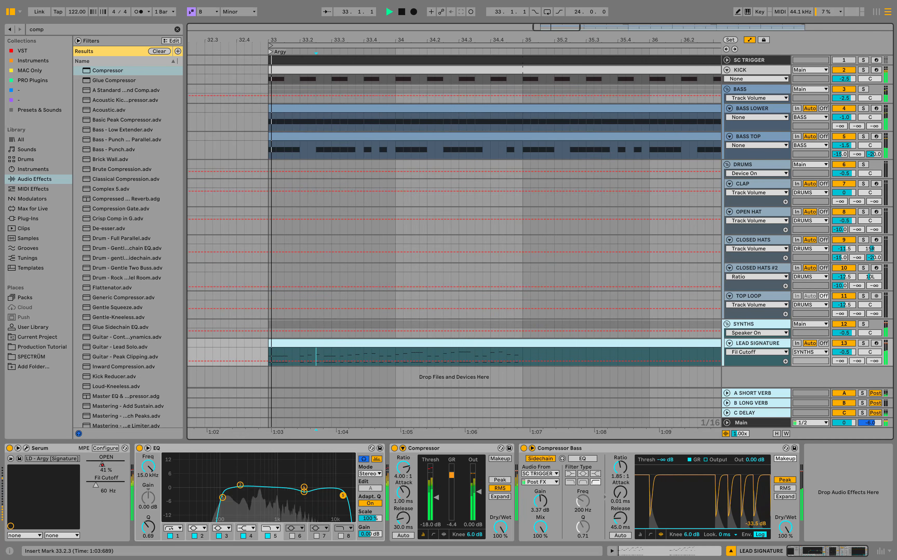
{"action": "key", "text": "space"}
Step: Add a second OPEN automation rise peaking at 33.4 and falling back to 0.40 at bar 34, and play it from bar 33
{"action": "right_click", "coordinate": [112, 463]}
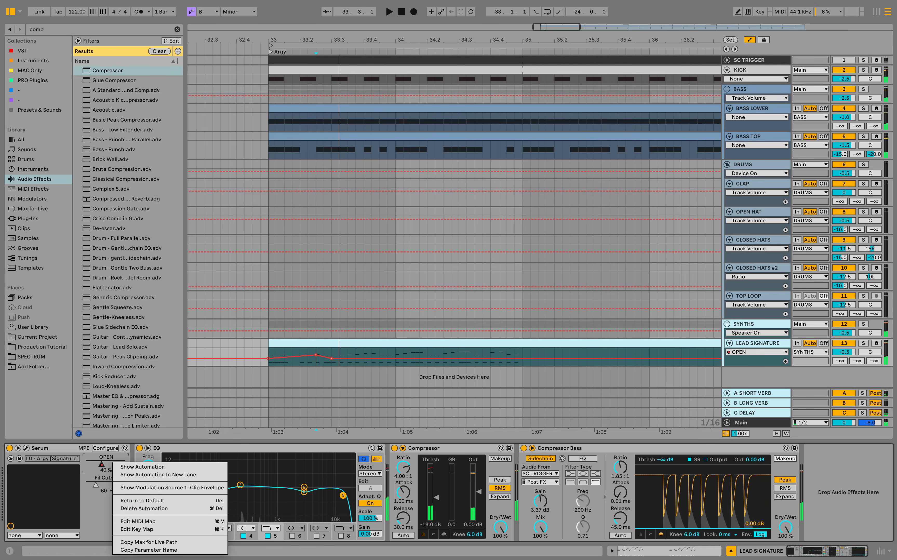
{"action": "left_click", "coordinate": [334, 355]}
{"action": "left_click", "coordinate": [403, 362]}
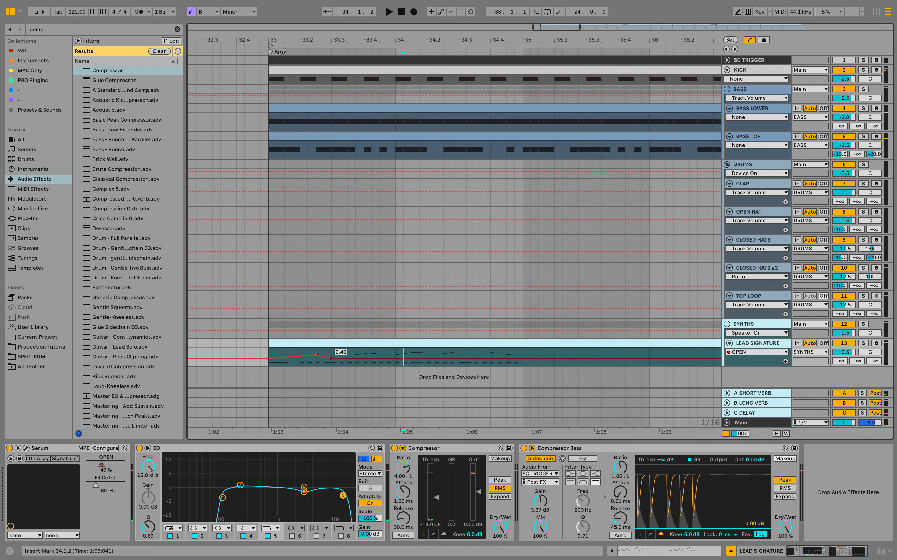
{"action": "right_click", "coordinate": [364, 358]}
{"action": "left_click", "coordinate": [363, 358]}
{"action": "key", "text": "space"}
{"action": "key", "text": "space"}
{"action": "left_click", "coordinate": [269, 362]}
{"action": "key", "text": "space"}
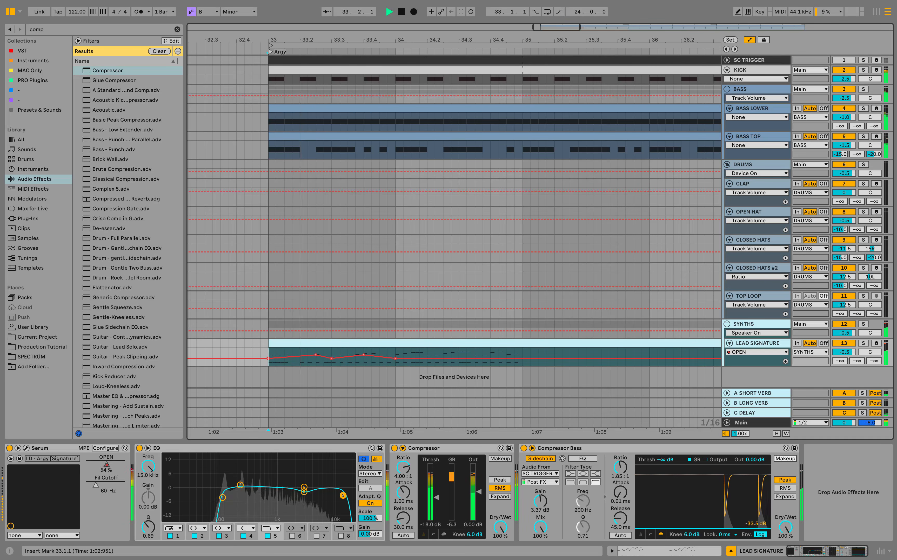
{"action": "key", "text": "space"}
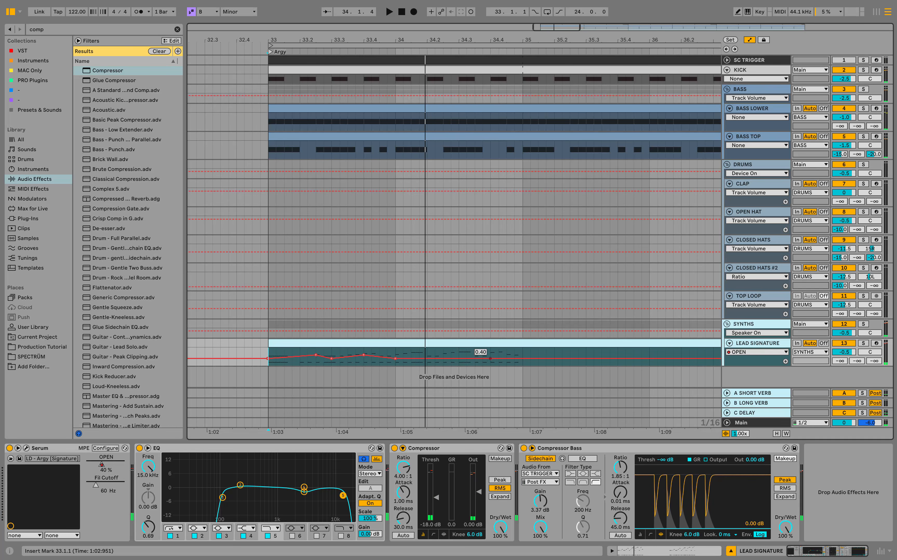
Step: Automate two more OPEN rises on LEAD SIGNATURE peaking at 34.2 and 34.4, returning to 0.40 at 34.3 and 35, and play them
{"action": "left_click", "coordinate": [459, 358]}
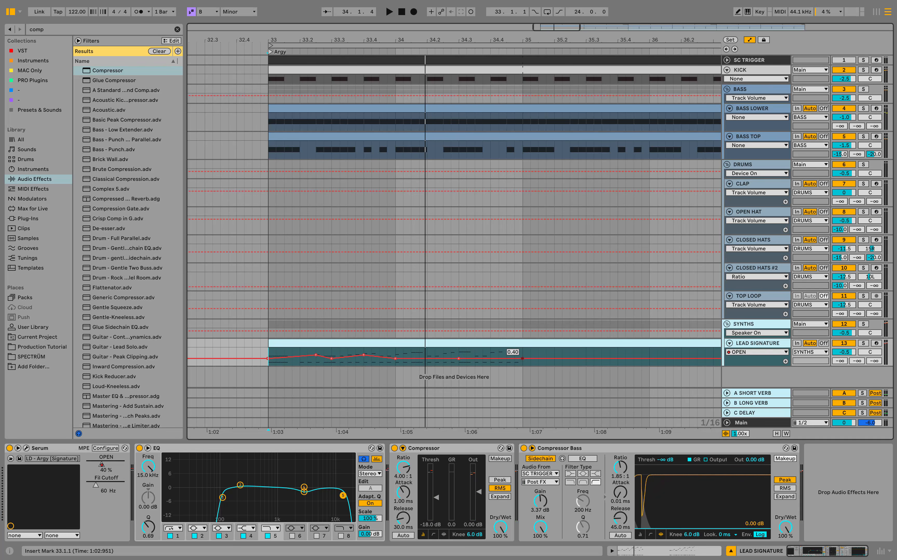
{"action": "right_click", "coordinate": [427, 358]}
{"action": "left_click", "coordinate": [448, 125]}
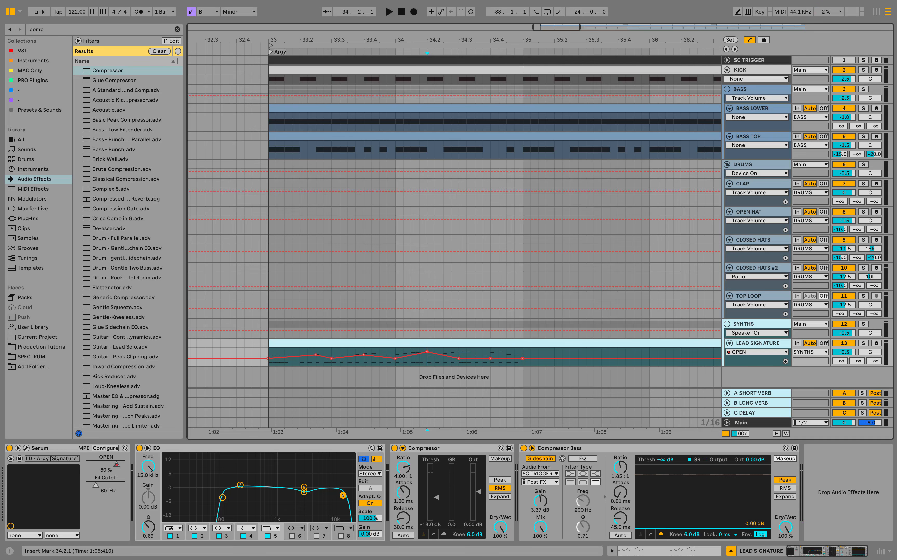
{"action": "right_click", "coordinate": [491, 358]}
{"action": "left_click", "coordinate": [508, 125]}
{"action": "key", "text": "space"}
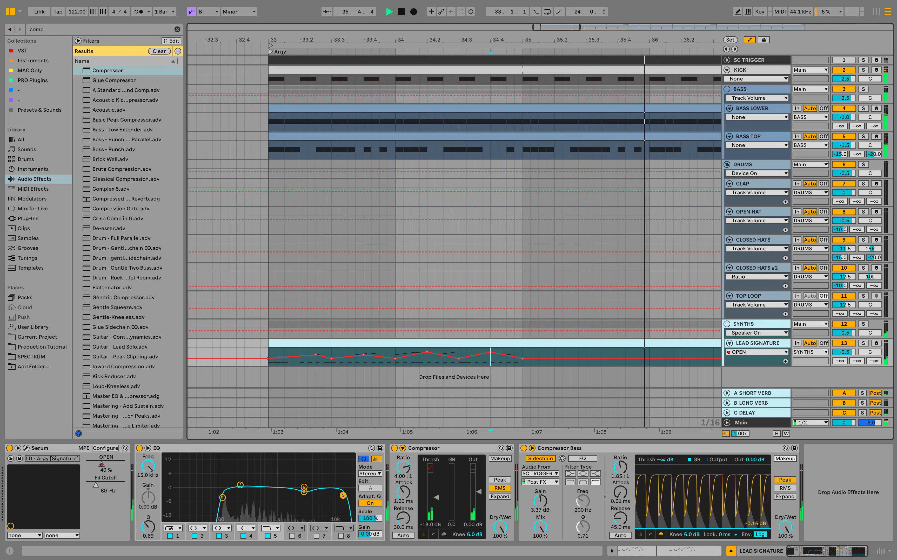
{"action": "key", "text": "space"}
Step: Show the OPEN automation in its own lane and duplicate its bars 33 to 37 five times up to bar 57
{"action": "left_click", "coordinate": [785, 361]}
{"action": "left_click_drag", "start_coordinate": [506, 39], "coordinate": [330, 12]}
{"action": "left_click_drag", "start_coordinate": [266, 370], "coordinate": [405, 371]}
{"action": "left_click_drag", "start_coordinate": [372, 40], "coordinate": [297, 40]}
{"action": "key", "text": "ctrl+d"}
{"action": "key", "text": "ctrl+d"}
{"action": "key", "text": "ctrl+d"}
{"action": "key", "text": "ctrl+d"}
{"action": "key", "text": "ctrl+d"}
{"action": "key", "text": "space"}
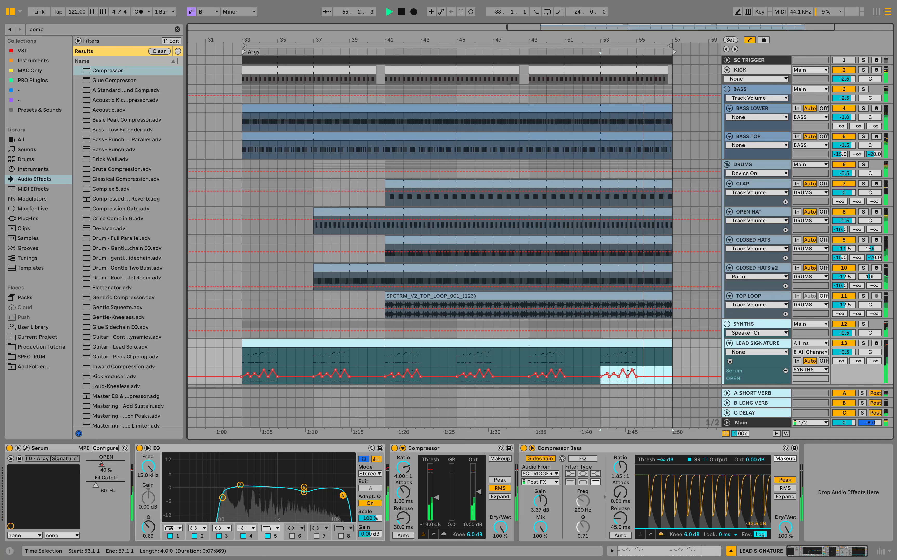
Step: Send LEAD SIGNATURE to B LONG VERB at -15.0 dB while soloed, and replay it unsoloed from bar 33
{"action": "left_click", "coordinate": [242, 356]}
{"action": "scroll", "coordinate": [242, 356], "scroll_direction": "down", "scroll_amount": 2}
{"action": "key", "text": "space"}
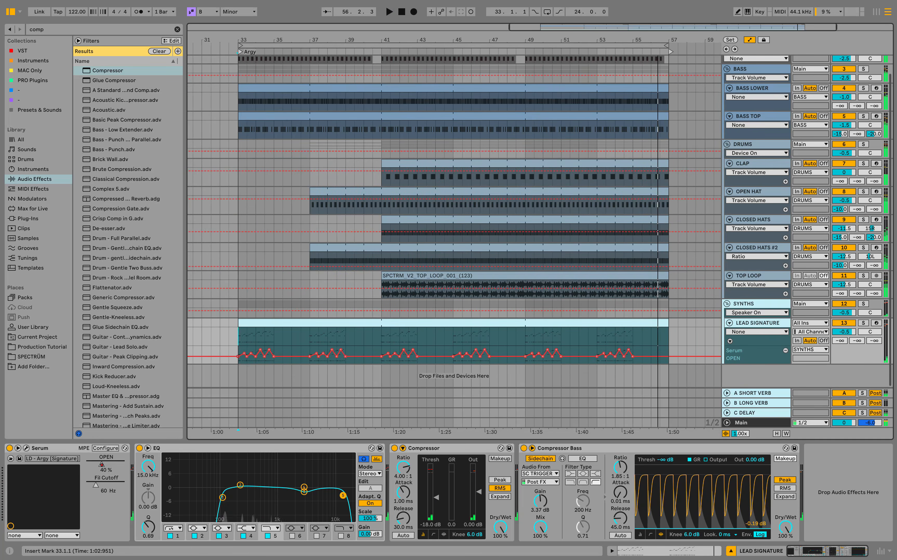
{"action": "key", "text": "space"}
{"action": "left_click", "coordinate": [863, 322]}
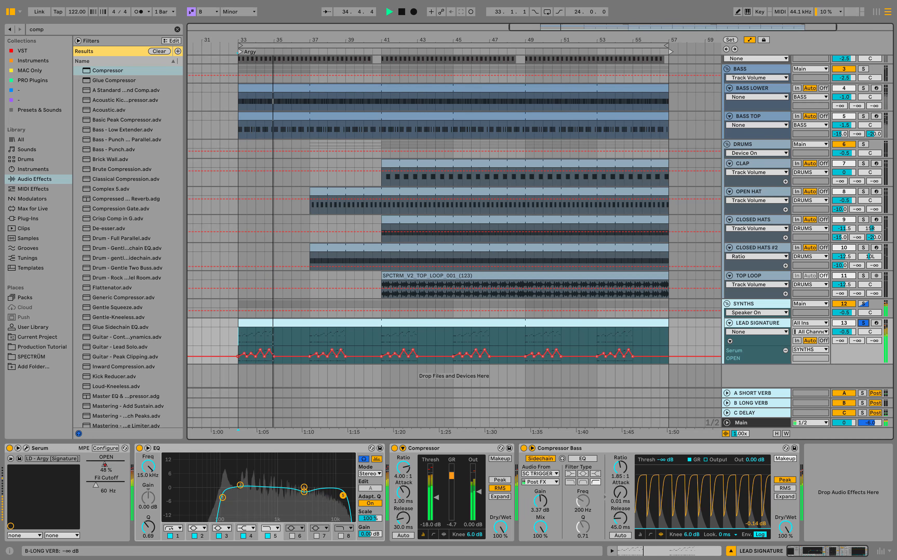
{"action": "left_click_drag", "start_coordinate": [858, 341], "coordinate": [858, 328]}
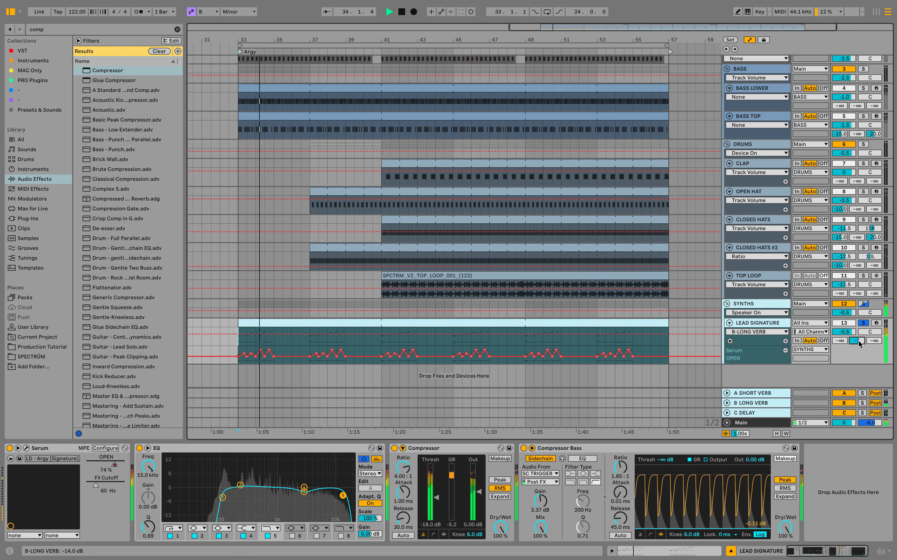
{"action": "left_click", "coordinate": [864, 323]}
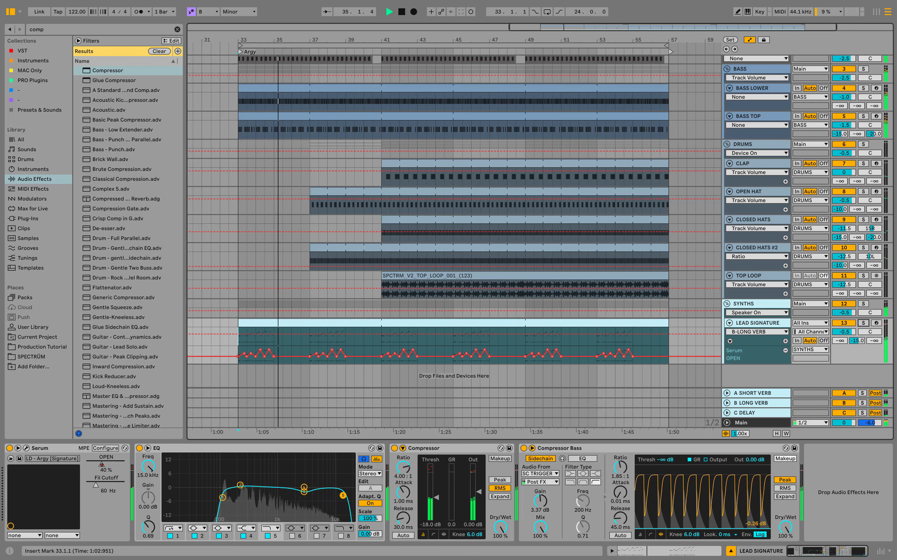
{"action": "key", "text": "space"}
{"action": "key", "text": "space"}
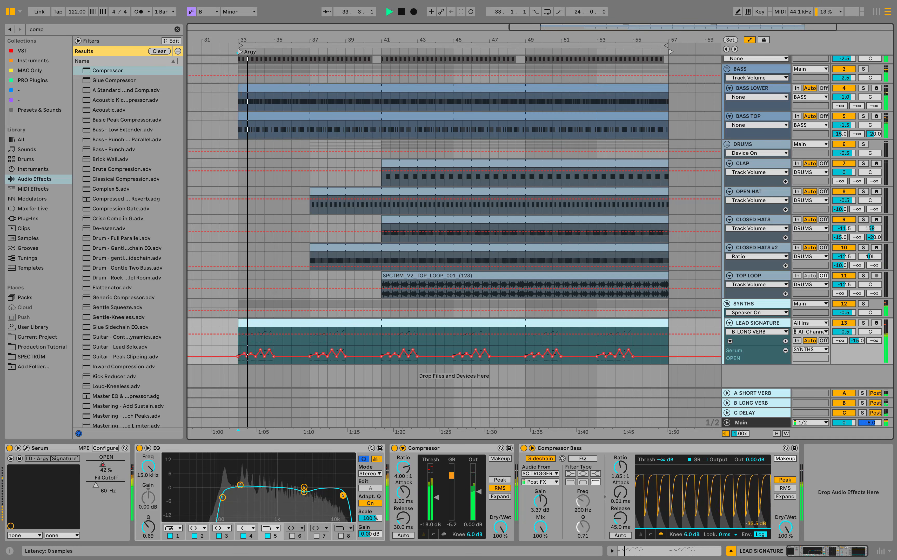
Step: Set Serum's filter cutoff on LEAD SIGNATURE to 80 Hz, listen from bar 33 and close the plug-in
{"action": "left_click", "coordinate": [27, 448]}
{"action": "left_click", "coordinate": [548, 245]}
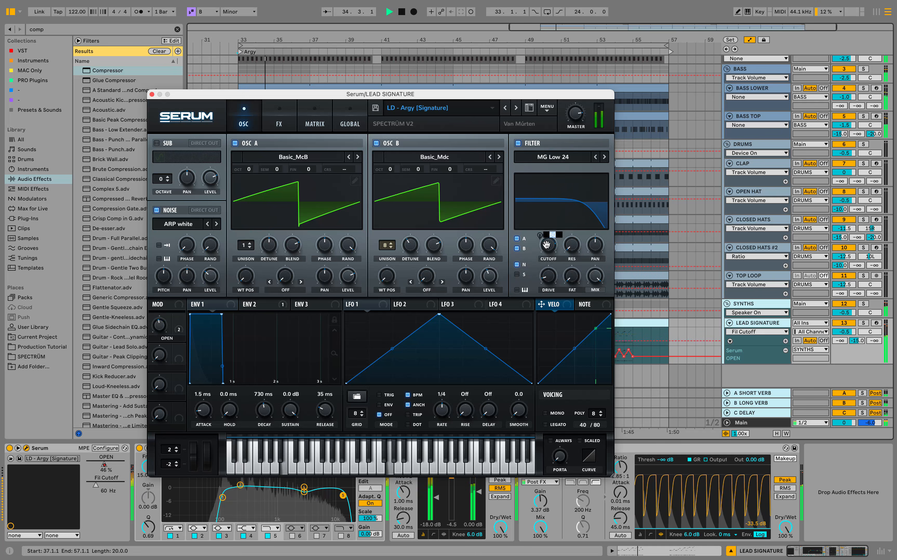
{"action": "type", "text": "80"}
{"action": "key", "text": "Return"}
{"action": "key", "text": "space"}
{"action": "key", "text": "space"}
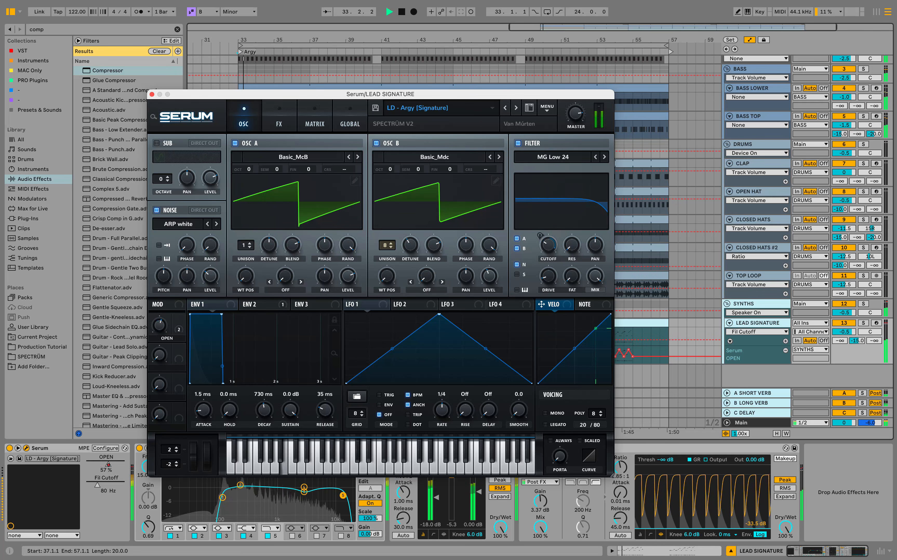
{"action": "left_click", "coordinate": [152, 95]}
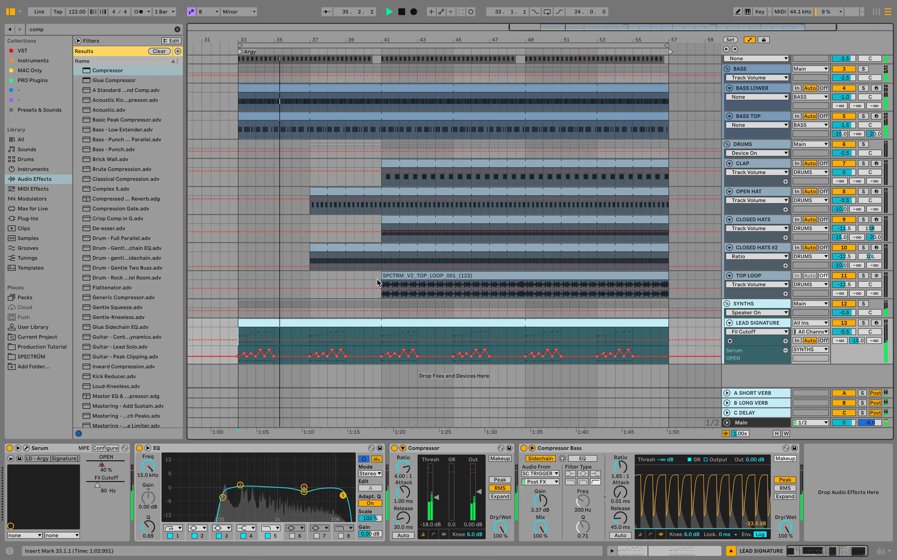
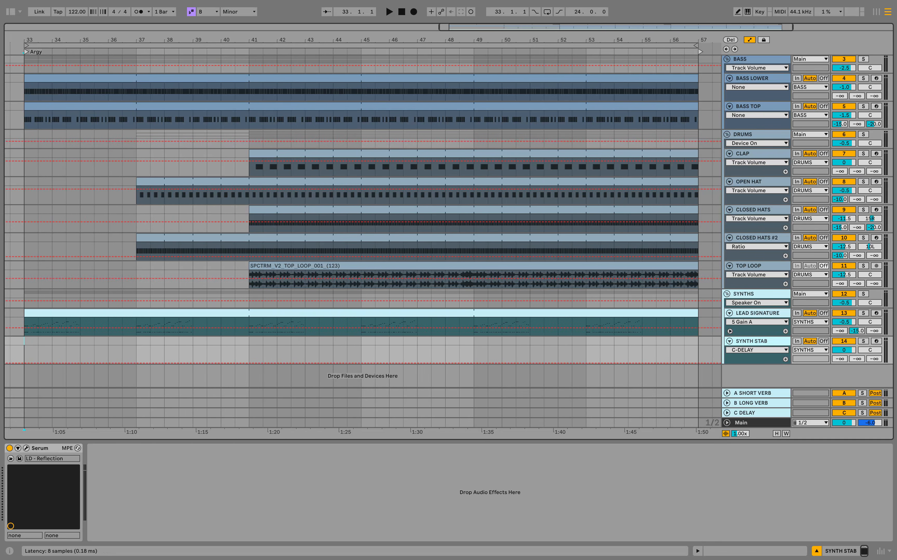
Step: Open the SYNTH STAB Serum with the LD - Reflection preset, audition its sound and close it
{"action": "left_click", "coordinate": [26, 448]}
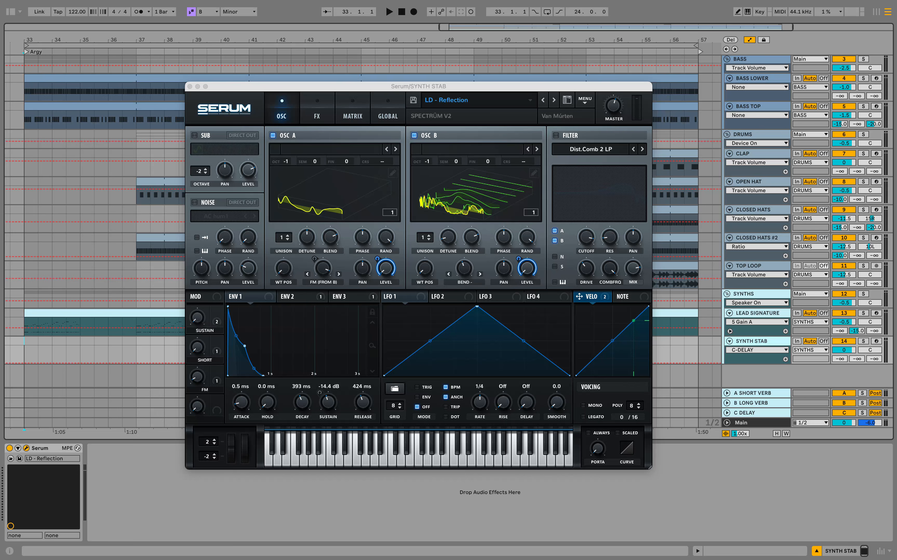
{"action": "left_click", "coordinate": [321, 465]}
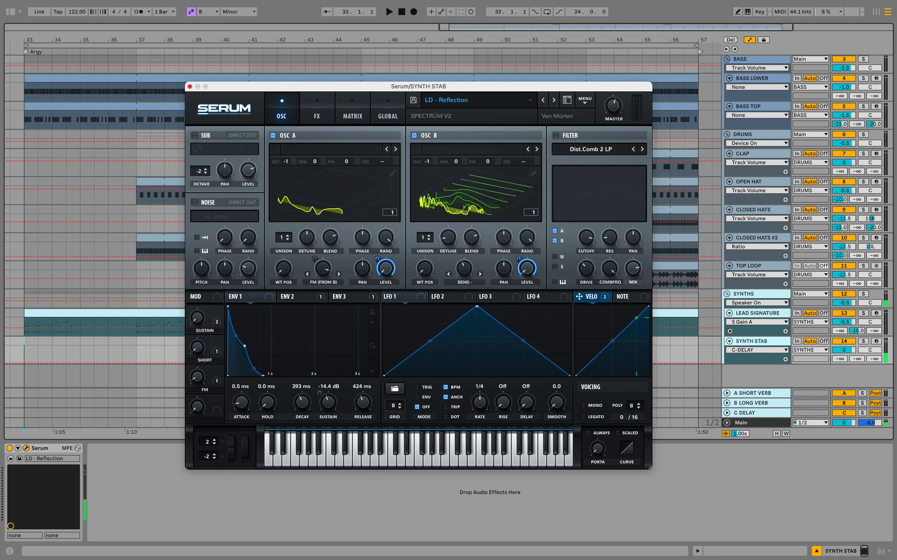
{"action": "left_click", "coordinate": [189, 87]}
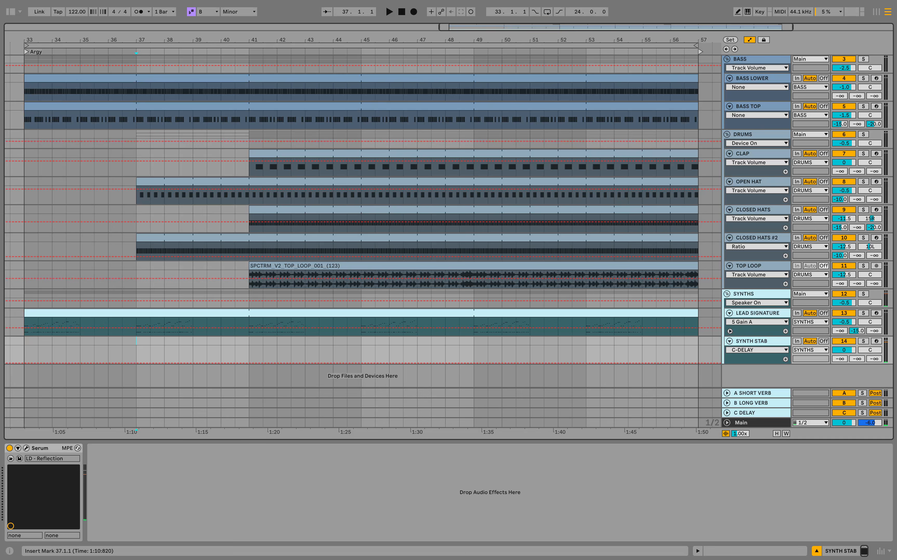
Step: Insert an empty four-bar MIDI clip on SYNTH STAB from bar 33 to 37 and preview B1
{"action": "left_click_drag", "start_coordinate": [136, 341], "coordinate": [38, 341]}
{"action": "right_click", "coordinate": [66, 341]}
{"action": "left_click", "coordinate": [100, 421]}
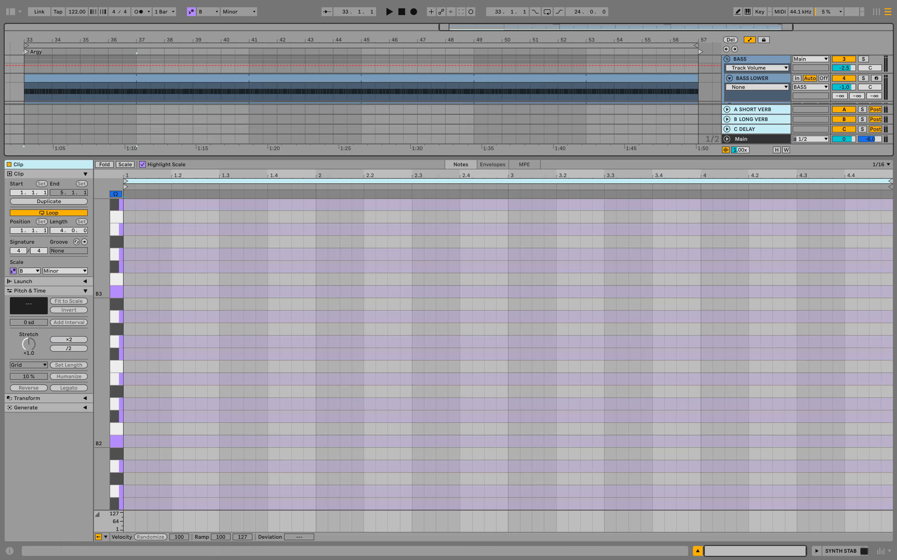
{"action": "left_click", "coordinate": [116, 374]}
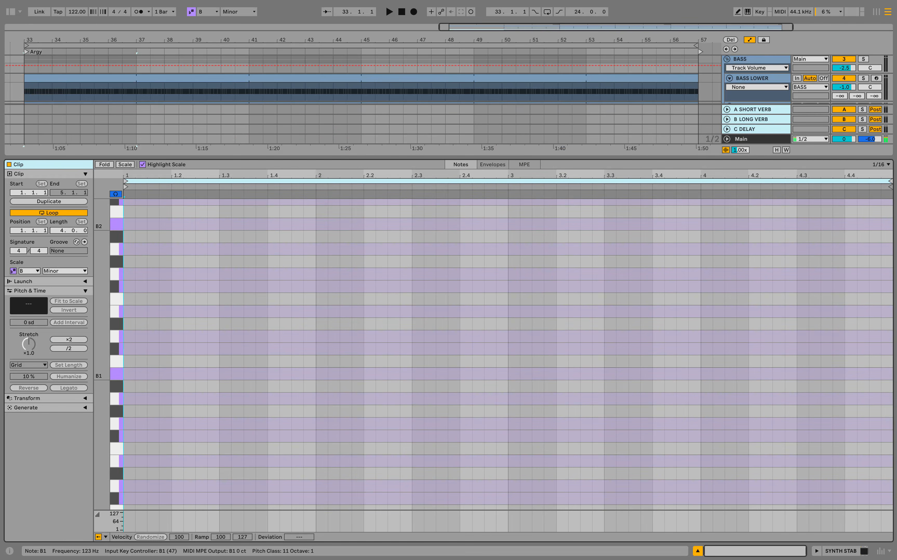
Step: Enter 1/16 B1 notes in clip bar 3 at 3.1.1, 3.1.3, 3.2.1, 3.2.2 and 3.2.4 through 3.3.4, and play them
{"action": "key", "text": "space"}
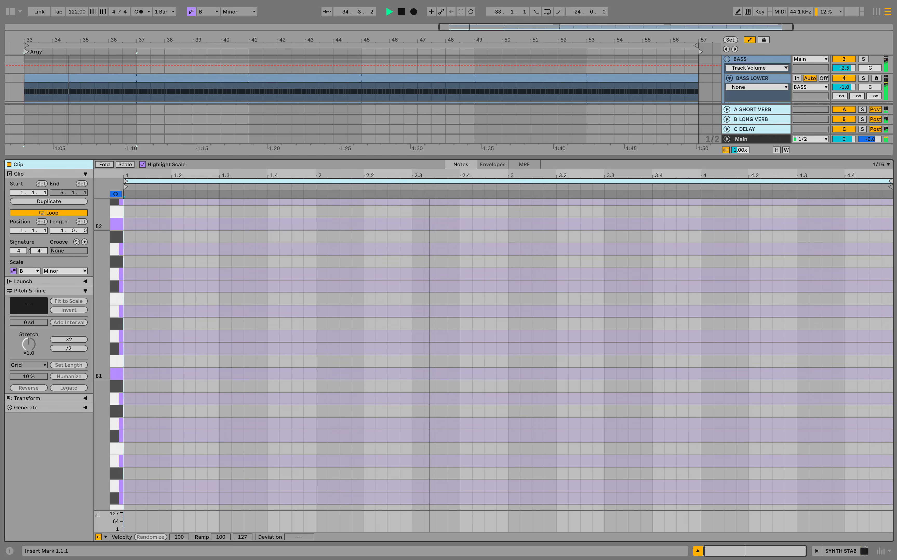
{"action": "key", "text": "space"}
{"action": "double_click", "coordinate": [513, 373]}
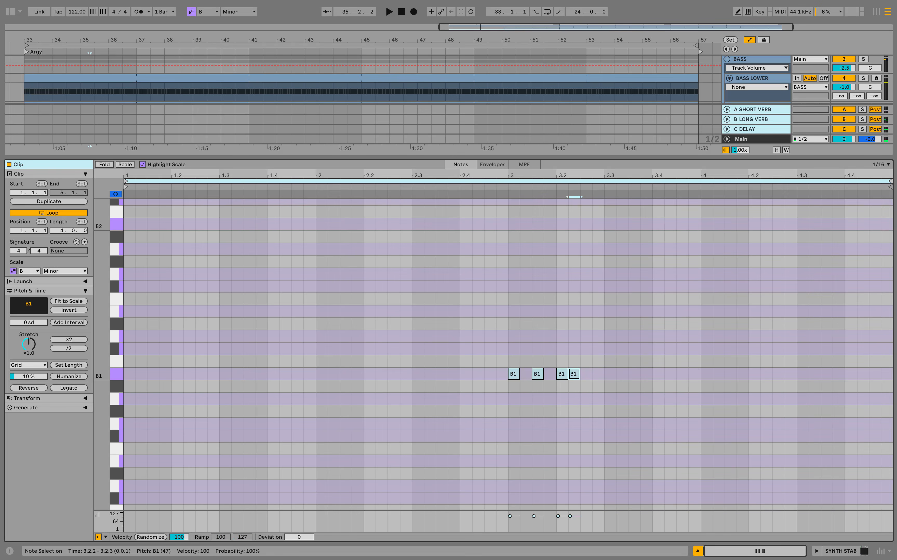
{"action": "key", "text": "Right"}
{"action": "key", "text": "j"}
{"action": "key", "text": "j"}
{"action": "key", "text": "j"}
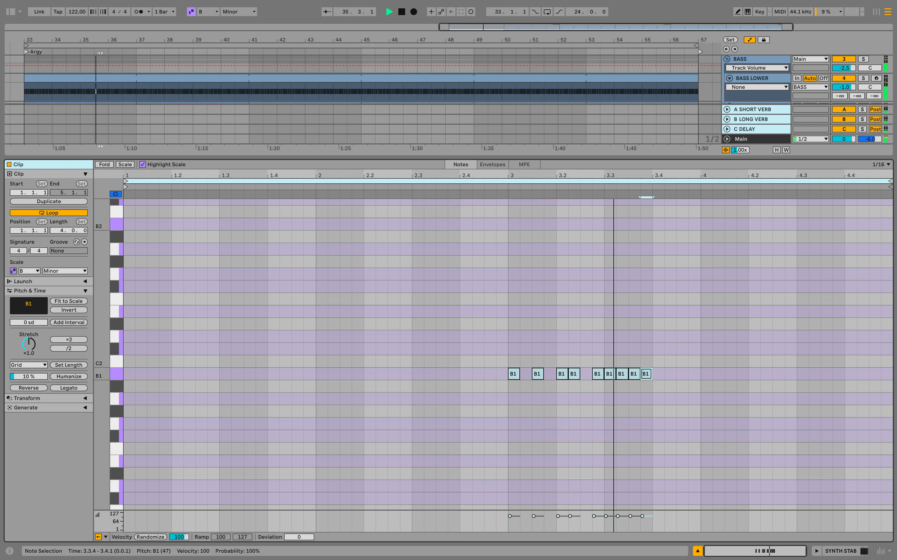
{"action": "key", "text": "space"}
Step: Enter 1/16 B1 notes in clip bar 4 at 4.1.1, 4.1.2, 4.1.3, 4.2.1, 4.2.2 and 4.2.3
{"action": "double_click", "coordinate": [706, 375]}
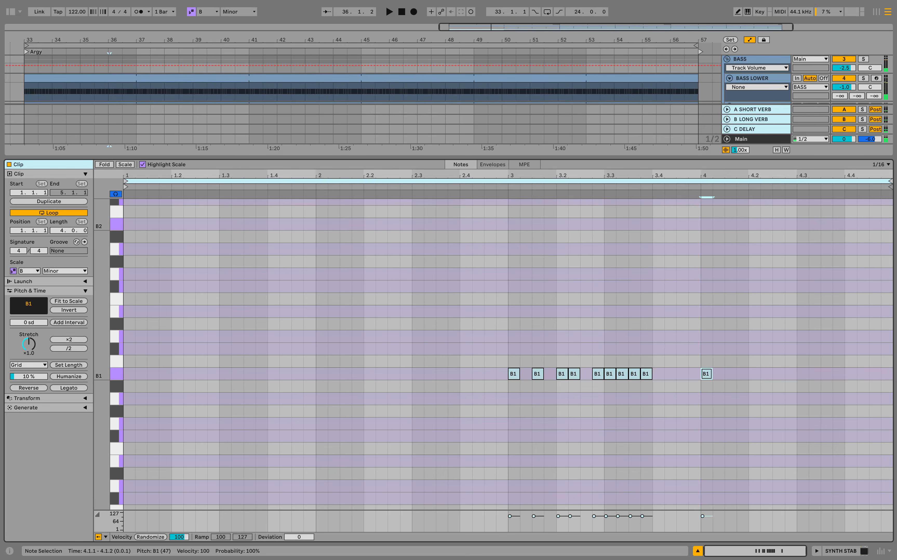
{"action": "double_click", "coordinate": [729, 374]}
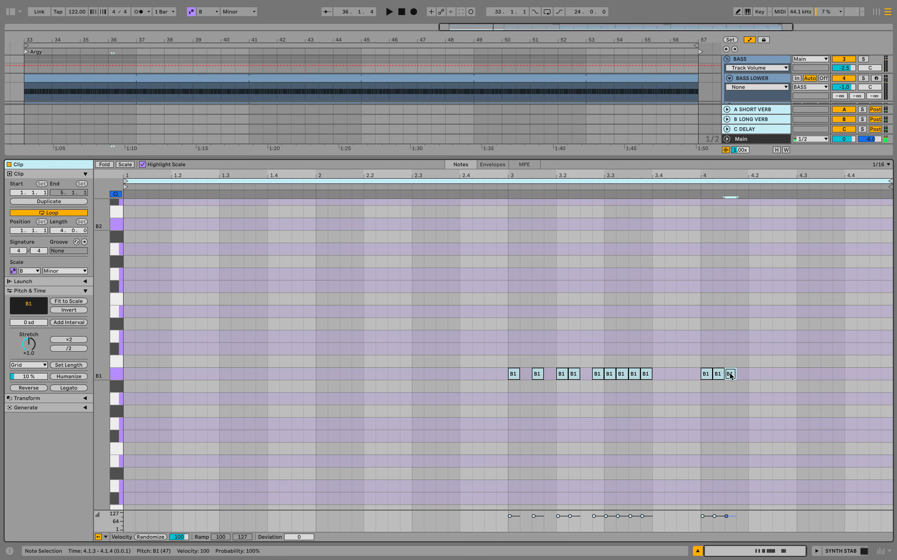
{"action": "double_click", "coordinate": [766, 374]}
{"action": "double_click", "coordinate": [778, 374]}
Step: Shorten the B1 note at 4.2.3 to 1/32, follow it with two more 1/32 notes, and play the clip
{"action": "left_click_drag", "start_coordinate": [800, 175], "coordinate": [800, 224]}
{"action": "right_click", "coordinate": [655, 248]}
{"action": "left_click", "coordinate": [672, 462]}
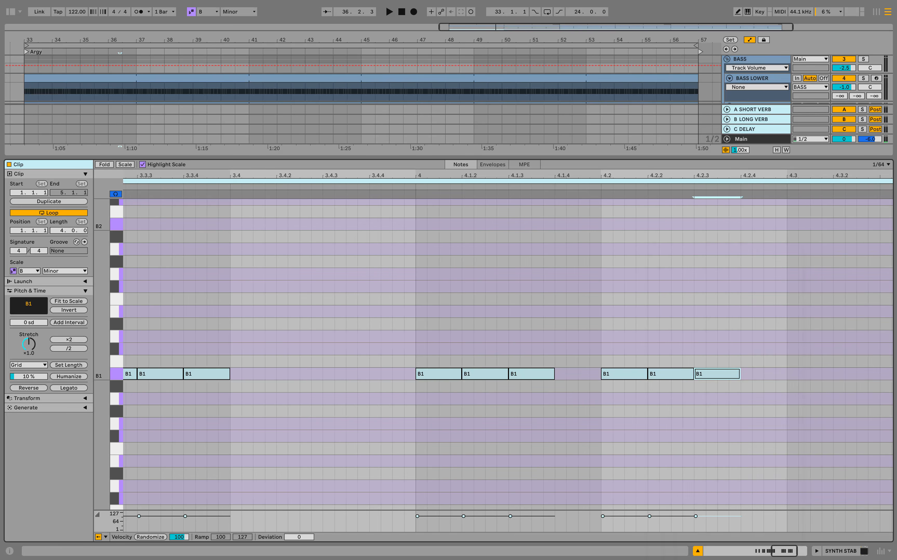
{"action": "left_click_drag", "start_coordinate": [740, 373], "coordinate": [718, 374]}
{"action": "left_click_drag", "start_coordinate": [728, 175], "coordinate": [728, 128]}
{"action": "key", "text": "space"}
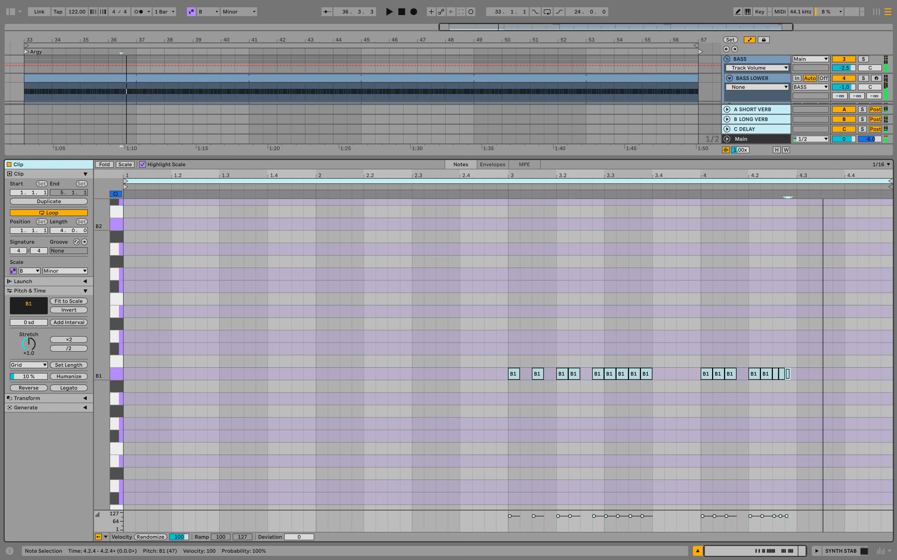
Step: Add 1/16 B1 notes at 4.3.1, 4.3.2 and 4.3.4, and listen to the stab pattern from bar 33
{"action": "double_click", "coordinate": [801, 375]}
{"action": "double_click", "coordinate": [817, 375]}
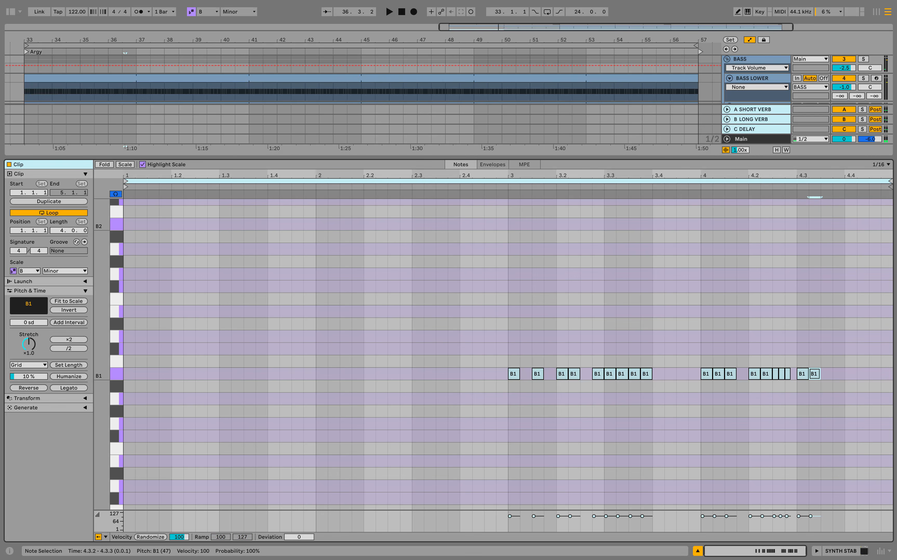
{"action": "double_click", "coordinate": [839, 375]}
{"action": "key", "text": "space"}
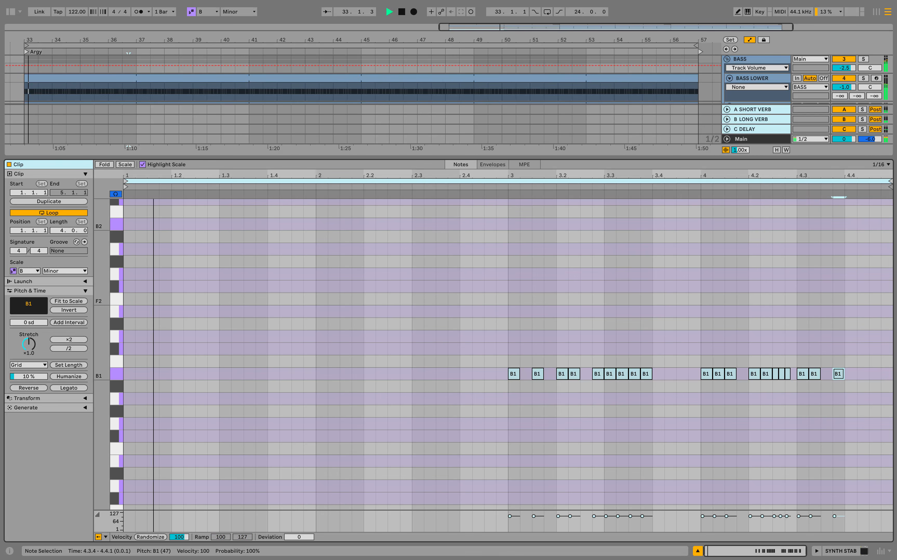
{"action": "scroll", "coordinate": [831, 301], "scroll_direction": "down", "scroll_amount": 2}
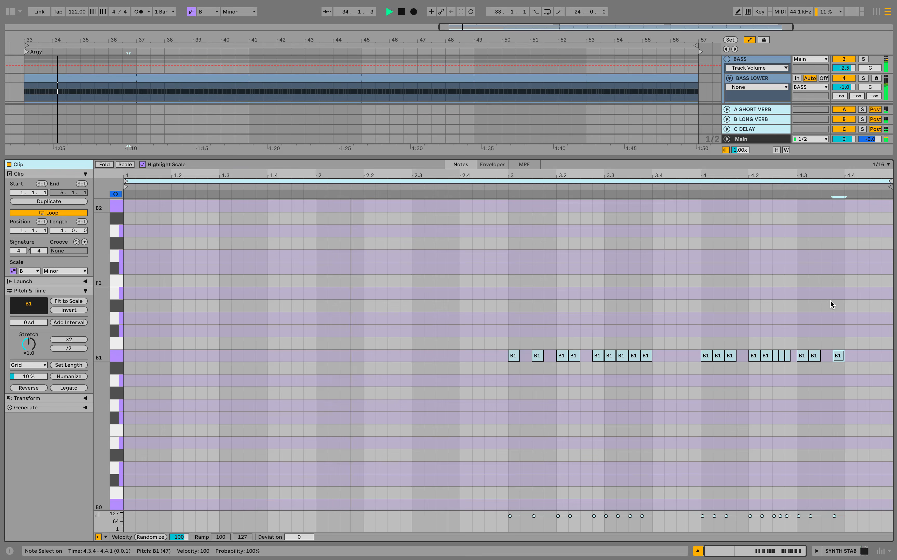
{"action": "scroll", "coordinate": [831, 300], "scroll_direction": "down", "scroll_amount": 1}
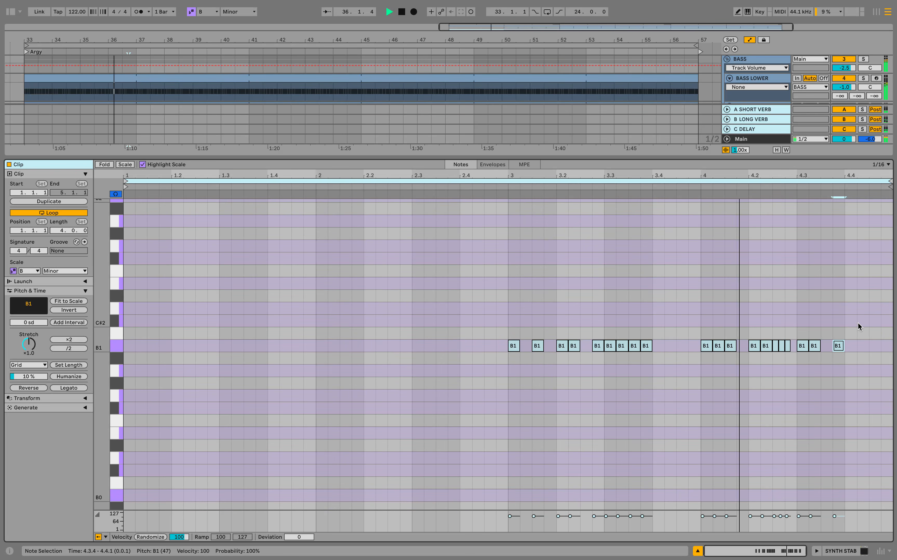
{"action": "key", "text": "space"}
Step: Shorten the 1/16 B1 stab notes to 1/32, and adjust the lengths of the three fast notes from 4.2.3
{"action": "scroll", "coordinate": [858, 322], "scroll_direction": "up", "scroll_amount": 5}
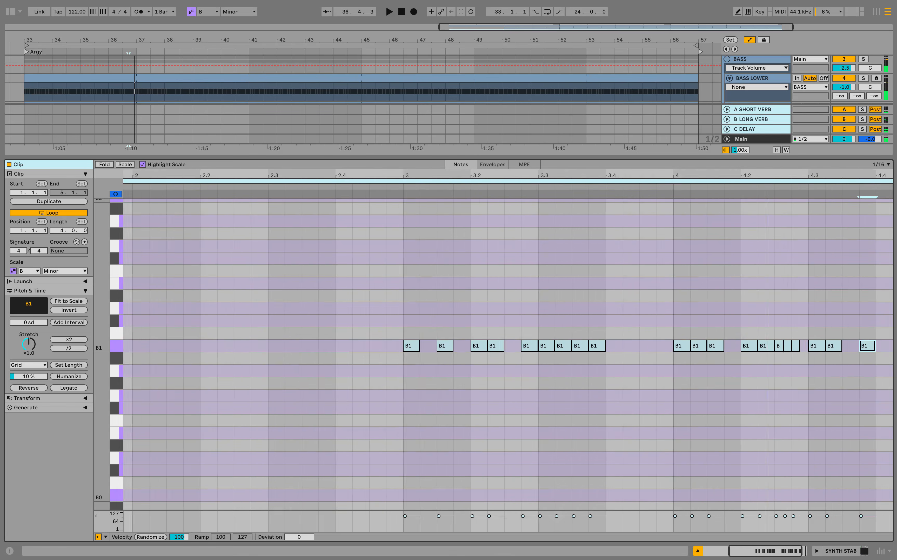
{"action": "scroll", "coordinate": [859, 311], "scroll_direction": "left", "scroll_amount": 2}
{"action": "scroll", "coordinate": [859, 311], "scroll_direction": "down", "scroll_amount": 1}
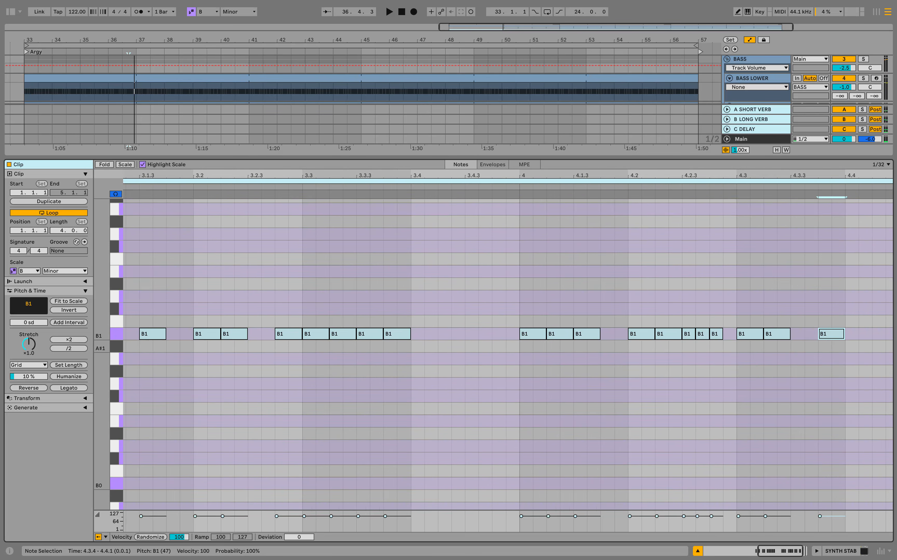
{"action": "left_click_drag", "start_coordinate": [862, 306], "coordinate": [162, 332]}
{"action": "left_click", "coordinate": [692, 309]}
{"action": "left_click_drag", "start_coordinate": [692, 310], "coordinate": [729, 339]}
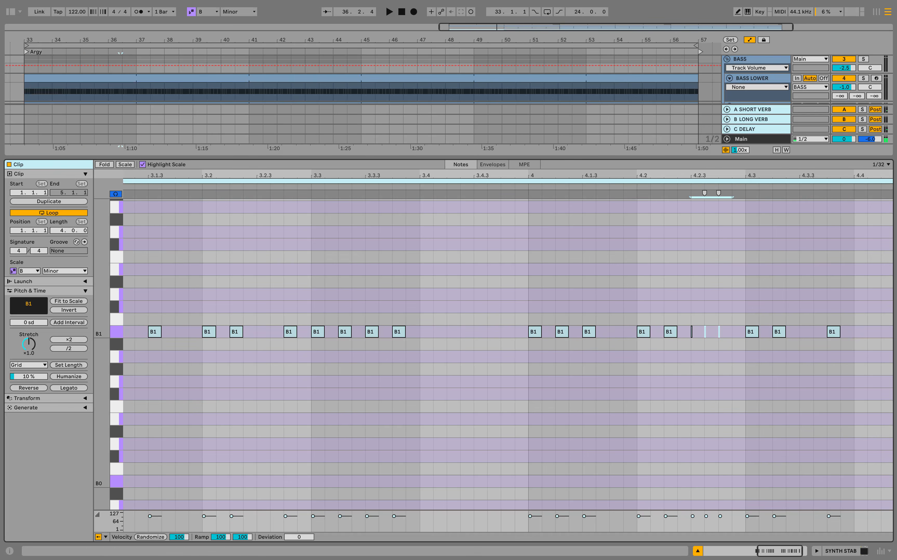
{"action": "scroll", "coordinate": [726, 339], "scroll_direction": "up", "scroll_amount": 5}
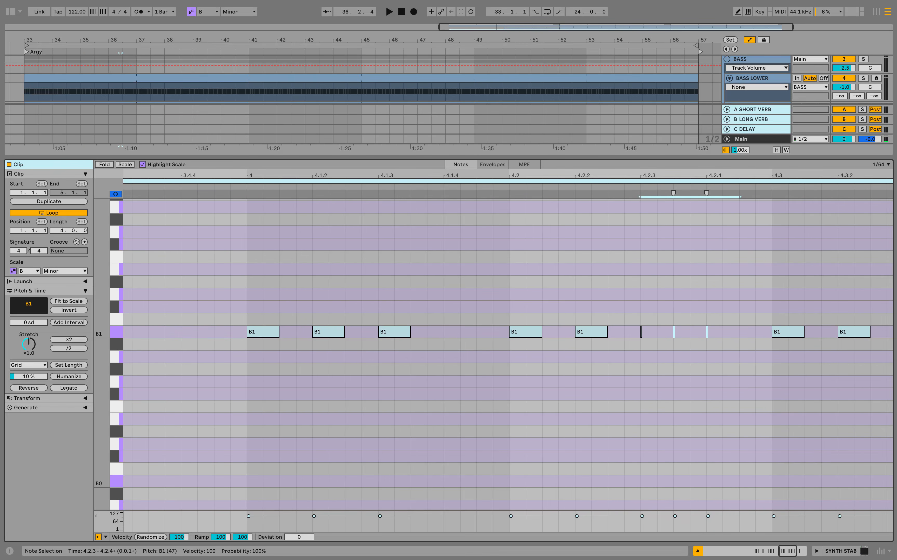
{"action": "left_click_drag", "start_coordinate": [642, 331], "coordinate": [722, 332]}
Step: Play the stab within the full arrangement and lower the SYNTH STAB track volume to -2.0 dB
{"action": "scroll", "coordinate": [690, 331], "scroll_direction": "down", "scroll_amount": 10}
{"action": "key", "text": "space"}
{"action": "key", "text": "super+alt+l"}
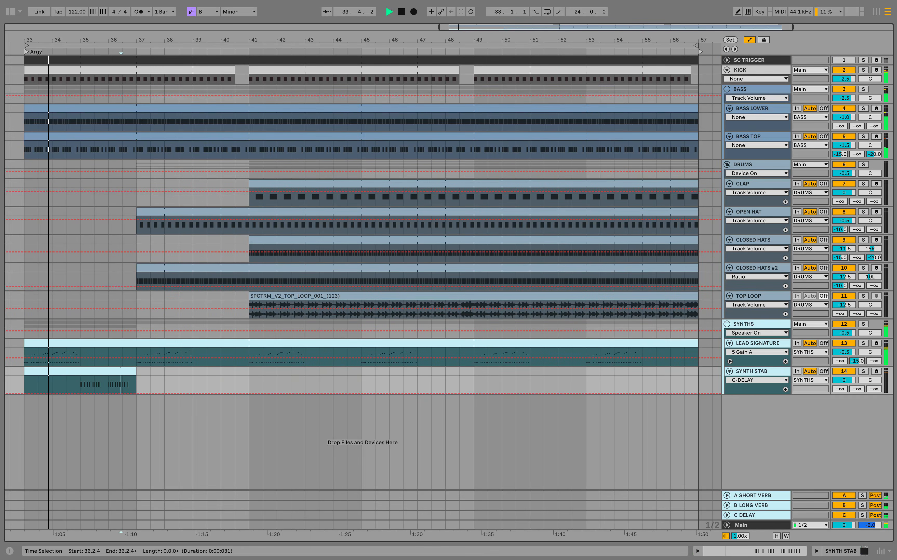
{"action": "left_click", "coordinate": [839, 377]}
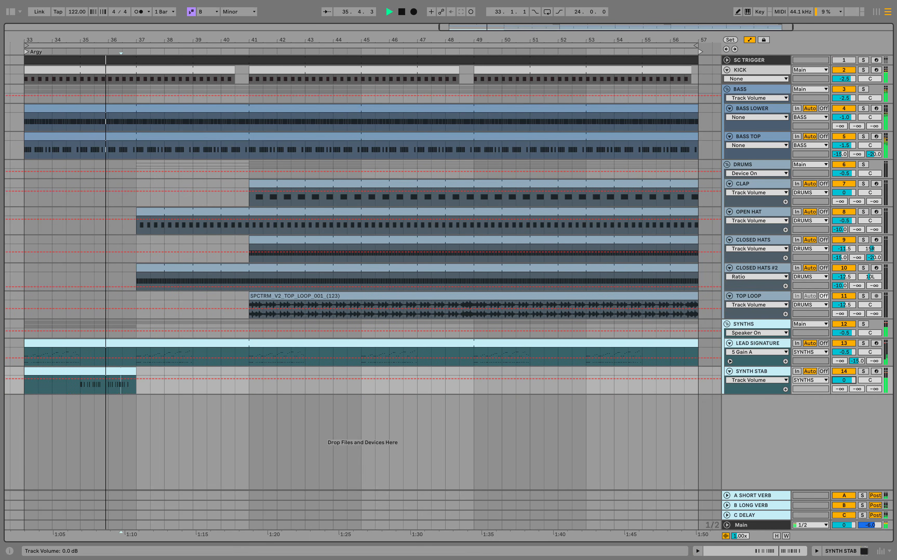
{"action": "left_click_drag", "start_coordinate": [838, 379], "coordinate": [839, 386]}
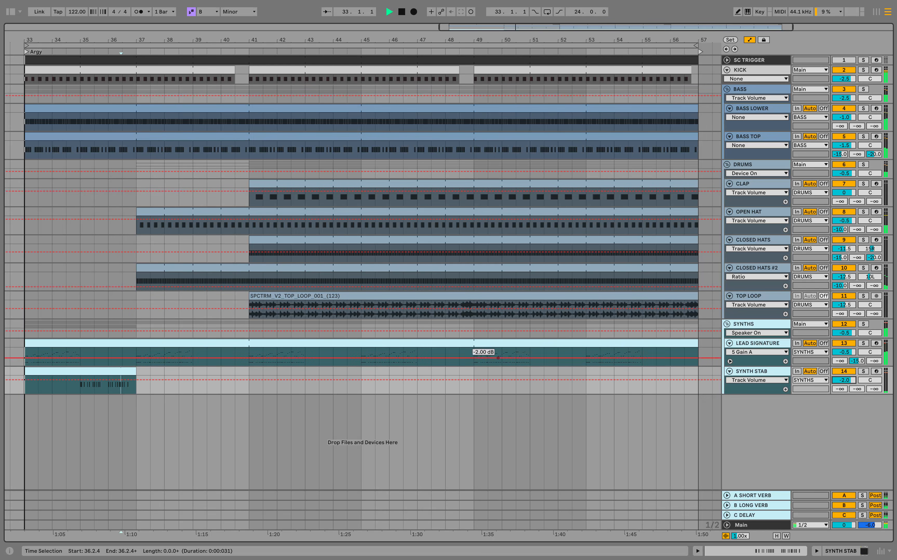
Step: Extend the looped SYNTH STAB clip to bar 57, show the track's devices and solo the track
{"action": "left_click_drag", "start_coordinate": [136, 372], "coordinate": [698, 372]}
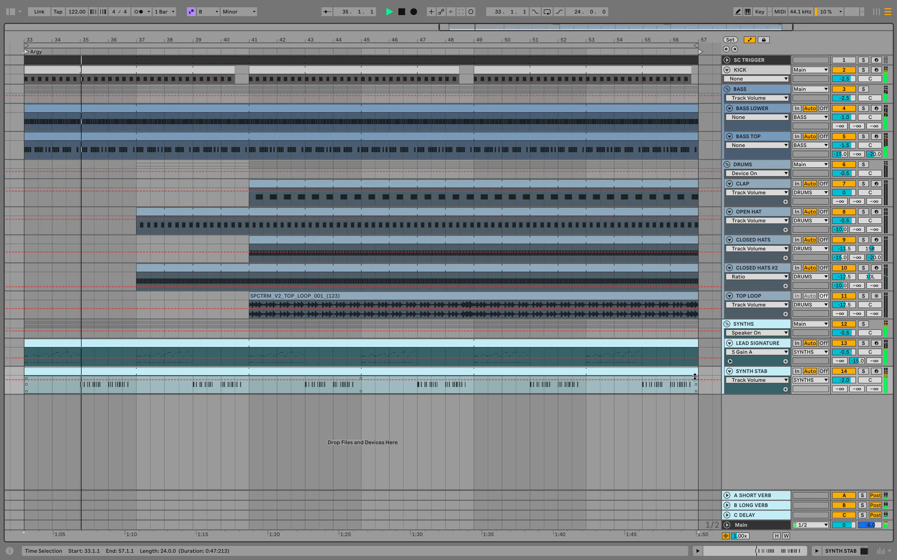
{"action": "key", "text": "shift+Tab"}
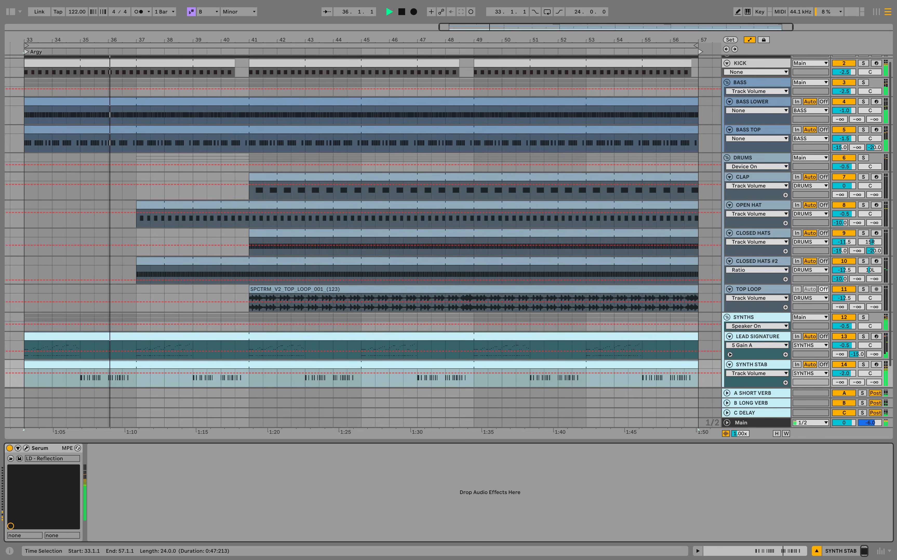
{"action": "scroll", "coordinate": [363, 238], "scroll_direction": "down", "scroll_amount": 2}
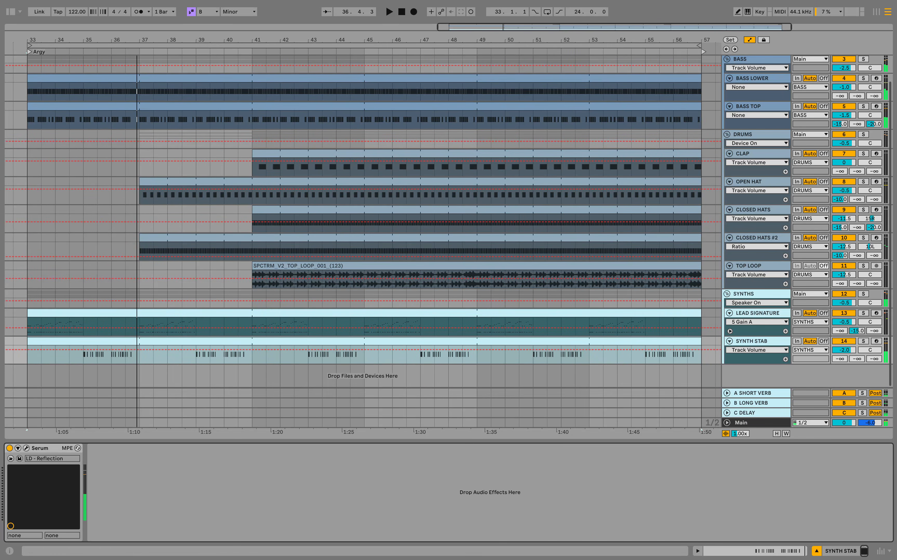
{"action": "left_click", "coordinate": [863, 342]}
Step: Find EQ Eight among the audio effects and load it after Serum on the SYNTH STAB track
{"action": "key", "text": "super+alt+b"}
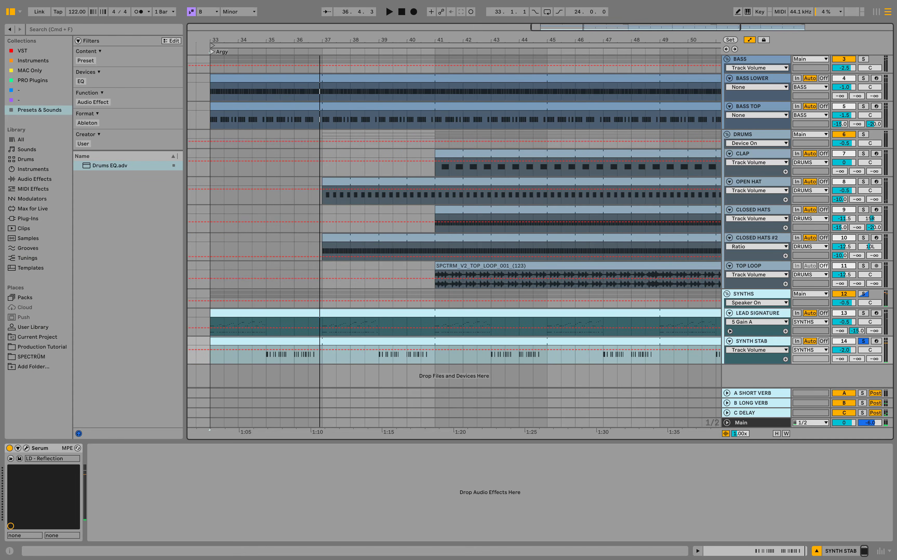
{"action": "key", "text": "super+f"}
{"action": "type", "text": "eq"}
{"action": "left_click", "coordinate": [34, 179]}
{"action": "left_click", "coordinate": [103, 80]}
{"action": "key", "text": "Return"}
Step: Play the stab from bar 35 and make EQ band 1 a steep low cut at about 98 Hz
{"action": "left_click", "coordinate": [266, 356]}
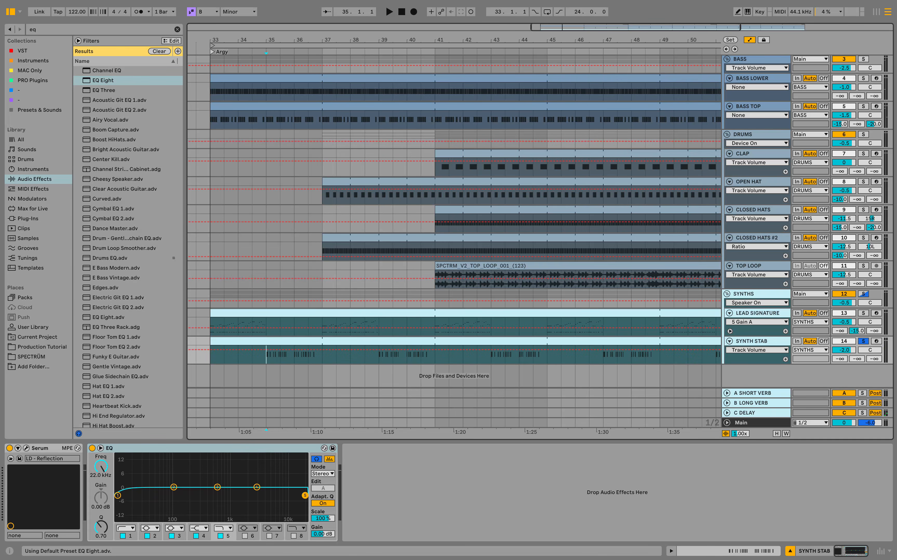
{"action": "key", "text": "space"}
{"action": "left_click", "coordinate": [126, 528]}
{"action": "left_click", "coordinate": [126, 462]}
{"action": "left_click_drag", "start_coordinate": [118, 495], "coordinate": [174, 495]}
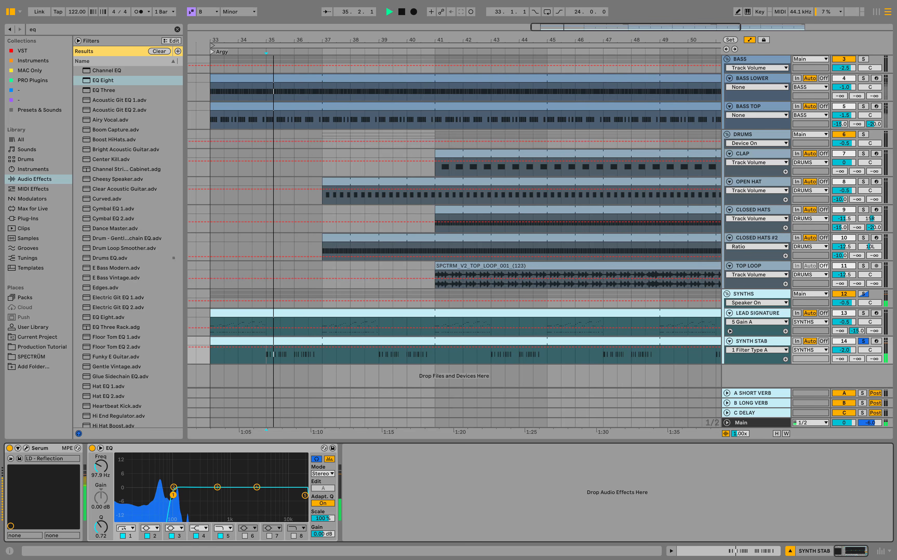
Step: Set EQ band 2 to about 182 Hz with a Q of 1.50 and cut its gain to about -1.7 dB
{"action": "left_click_drag", "start_coordinate": [173, 487], "coordinate": [176, 487]}
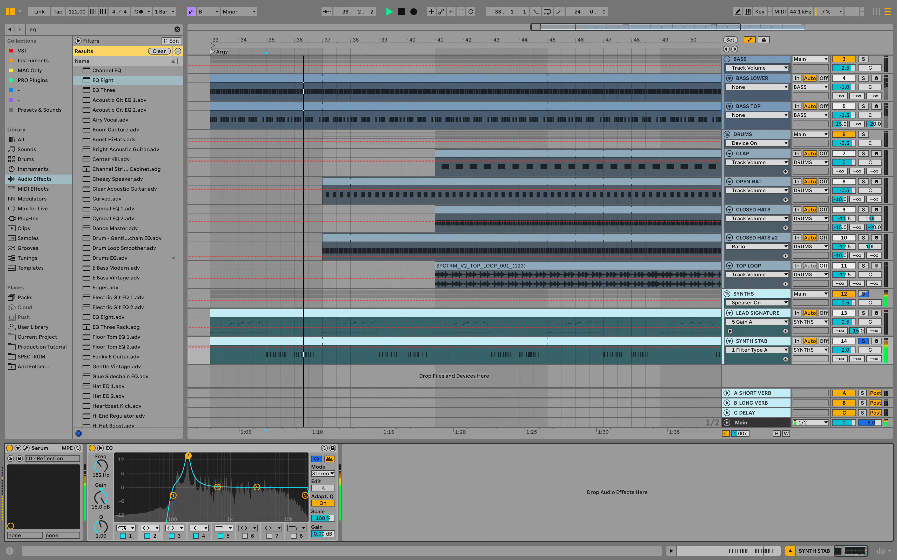
{"action": "type", "text": "1.5"}
{"action": "key", "text": "Return"}
{"action": "key", "text": "space"}
{"action": "key", "text": "space"}
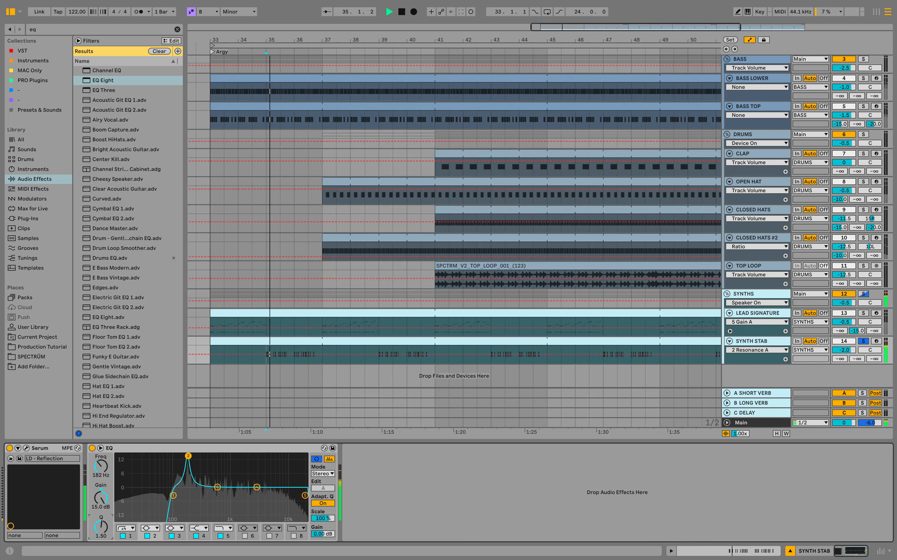
{"action": "key", "text": "Delete"}
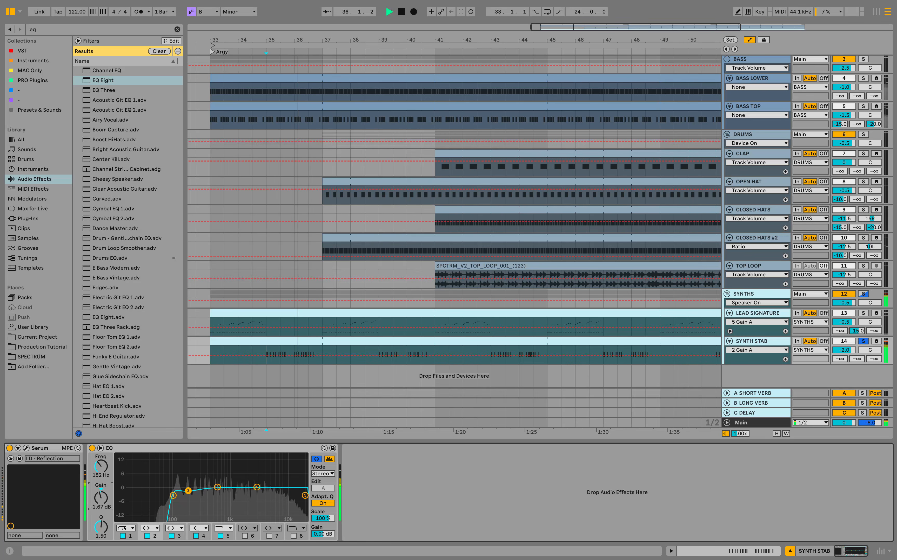
Step: Replay the stab from bar 35 and sweep EQ band 3 to about 3.23 kHz with a 15 dB boost
{"action": "key", "text": "space"}
{"action": "key", "text": "space"}
{"action": "left_click", "coordinate": [218, 487]}
{"action": "left_click_drag", "start_coordinate": [223, 487], "coordinate": [253, 456]}
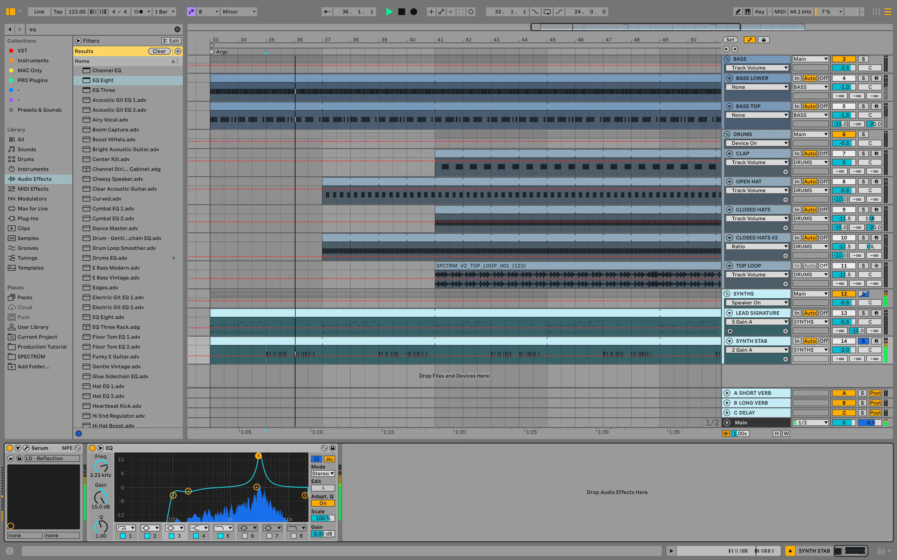
Step: Cut EQ band 3 around 3 kHz and place band 5's high-frequency cut at 14.7 kHz on the SYNTH STAB while auditioning it
{"action": "key", "text": "space"}
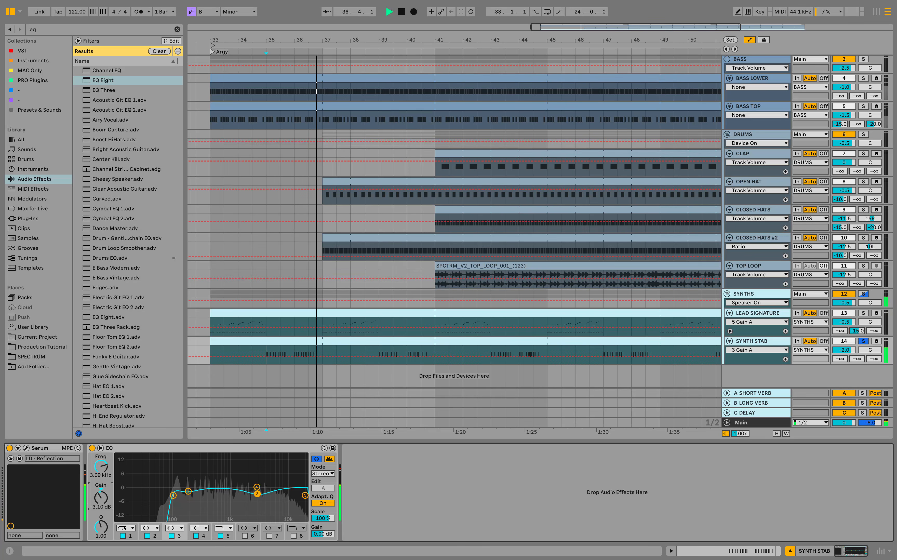
{"action": "key", "text": "space"}
{"action": "key", "text": "space"}
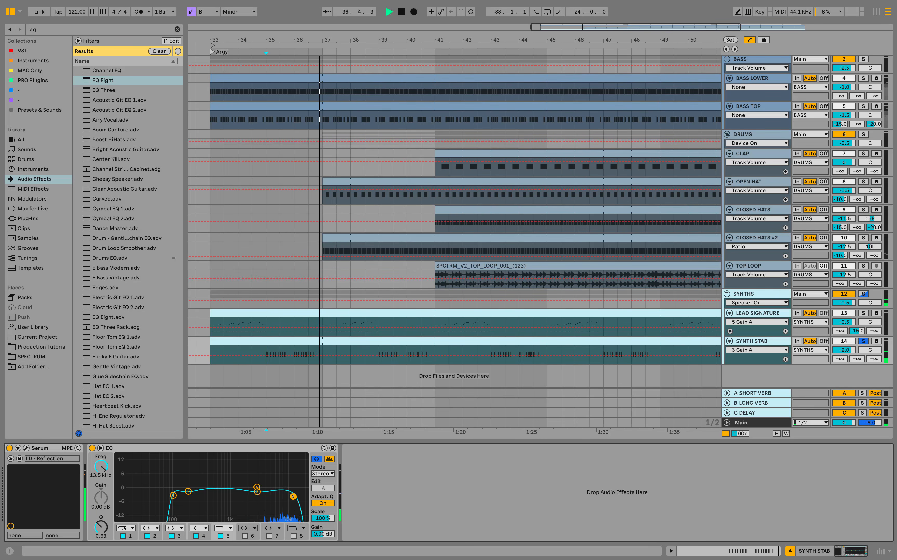
{"action": "key", "text": "space"}
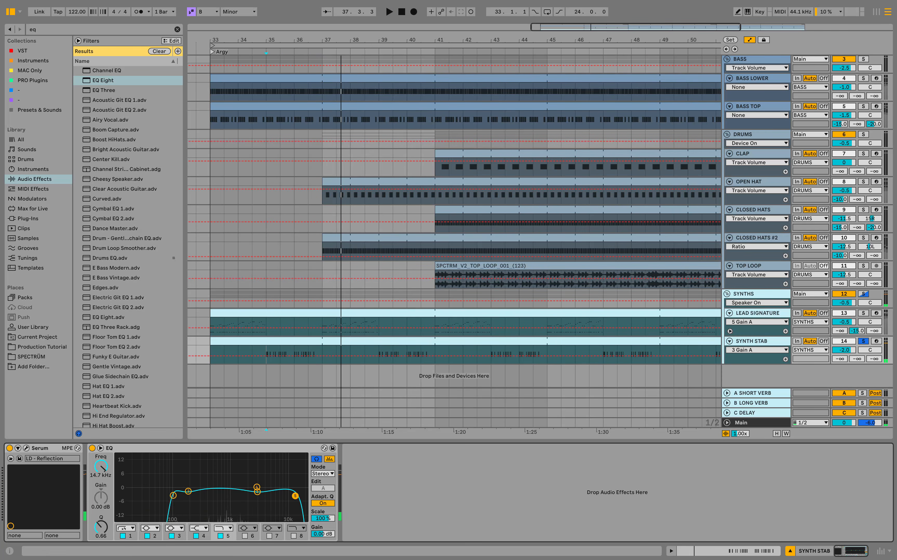
Step: Unsolo the SYNTH STAB track and restart playback to hear it in the full mix
{"action": "left_click", "coordinate": [864, 341]}
{"action": "key", "text": "space"}
{"action": "key", "text": "space"}
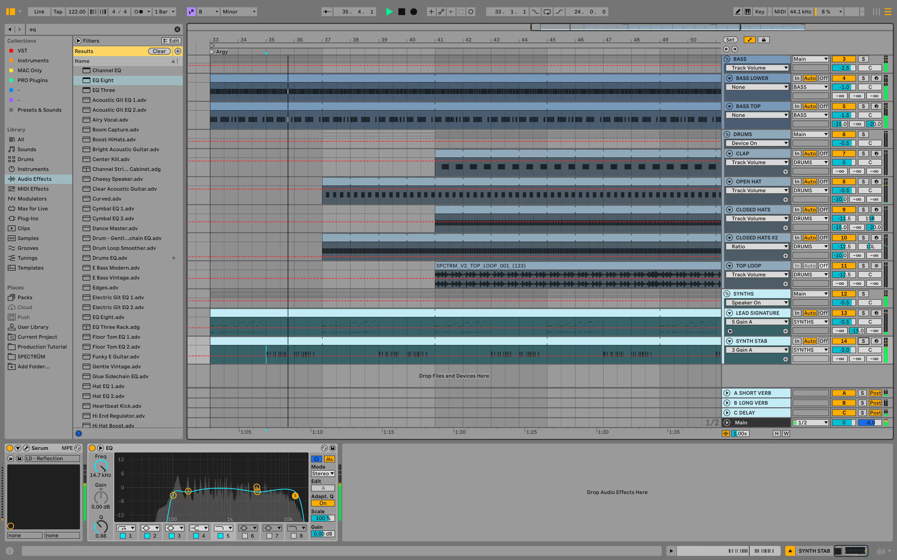
Step: Copy the Compressor Bass device from the SC TRIGGER track and paste it after the EQ on the SYNTH STAB track
{"action": "scroll", "coordinate": [454, 241], "scroll_direction": "up", "scroll_amount": 2}
{"action": "left_click", "coordinate": [750, 60]}
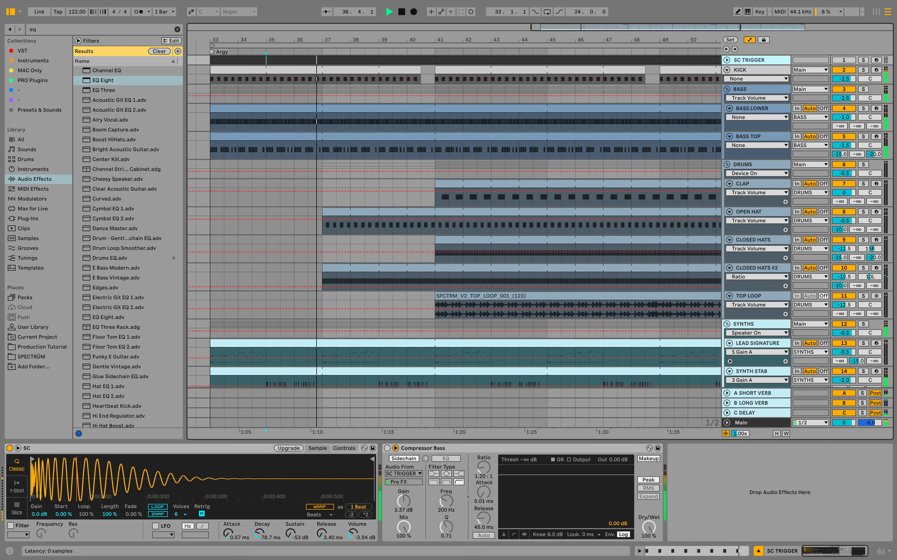
{"action": "left_click", "coordinate": [423, 448]}
{"action": "right_click", "coordinate": [561, 449]}
{"action": "left_click", "coordinate": [577, 462]}
{"action": "scroll", "coordinate": [570, 321], "scroll_direction": "down", "scroll_amount": 2}
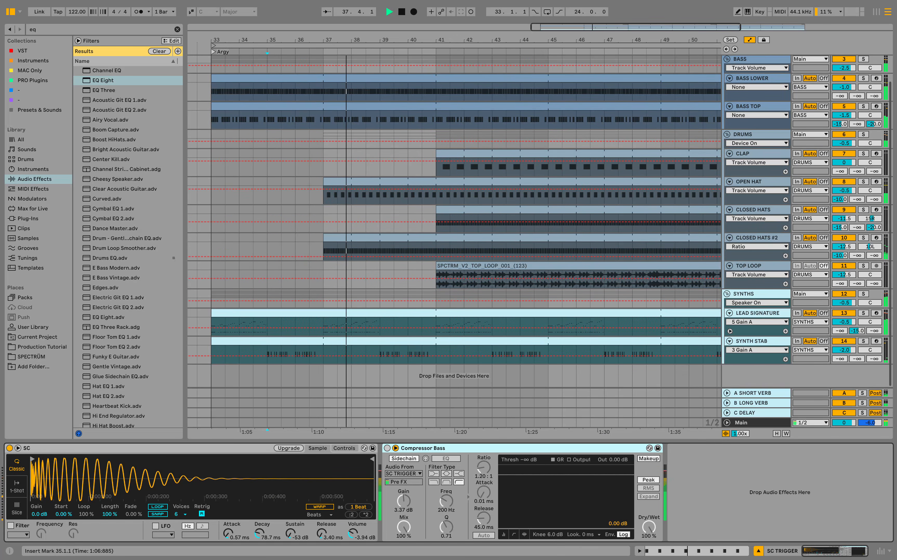
{"action": "left_click", "coordinate": [570, 351]}
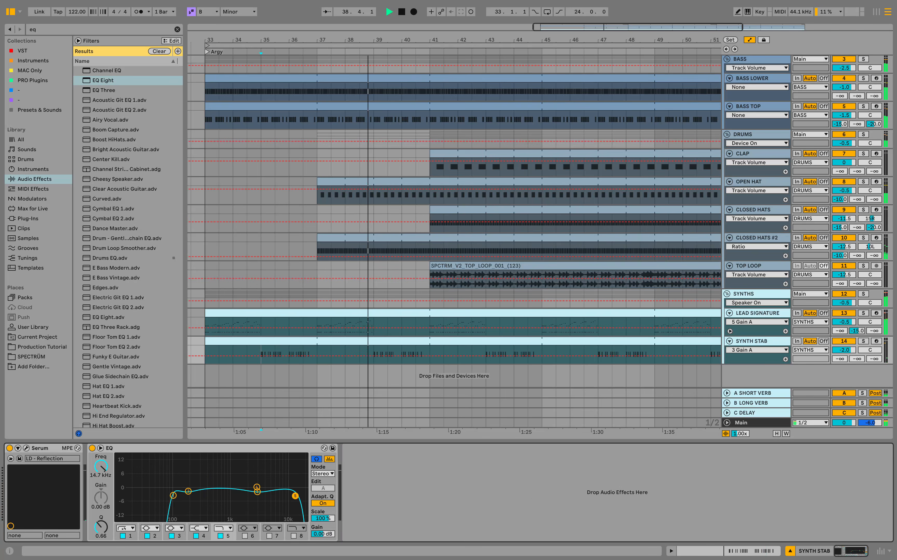
{"action": "right_click", "coordinate": [531, 503]}
{"action": "left_click", "coordinate": [546, 506]}
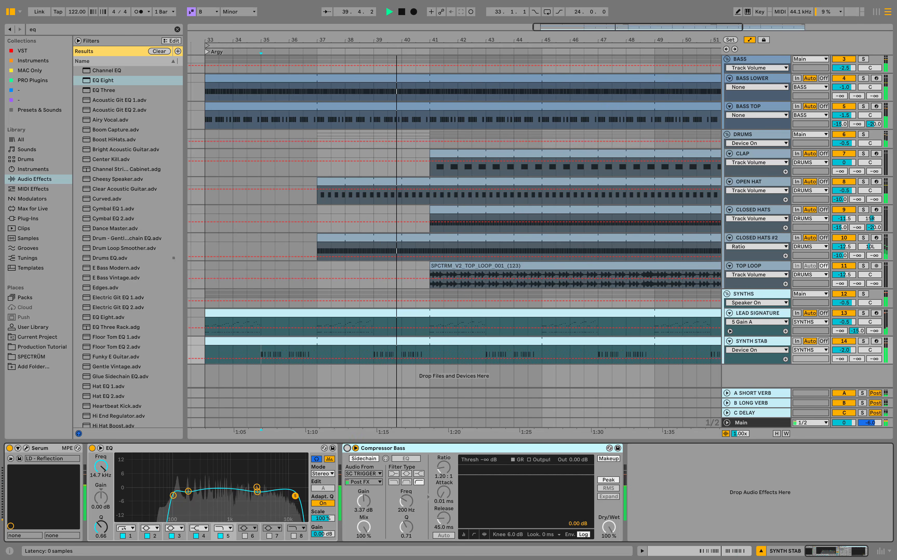
Step: Turn on the pasted sidechain compressor on the SYNTH STAB track and set its ratio to 1.45:1
{"action": "key", "text": "space"}
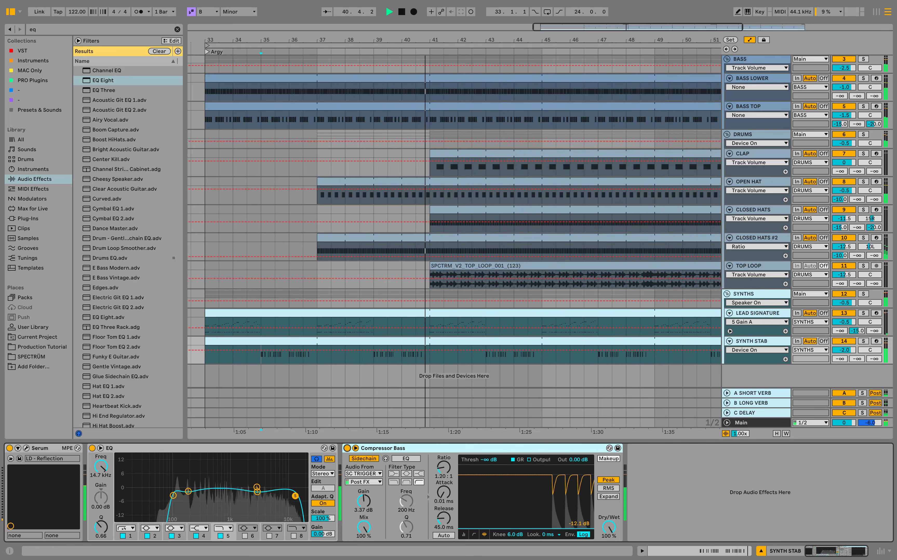
{"action": "left_click", "coordinate": [443, 468]}
{"action": "type", "text": "1."}
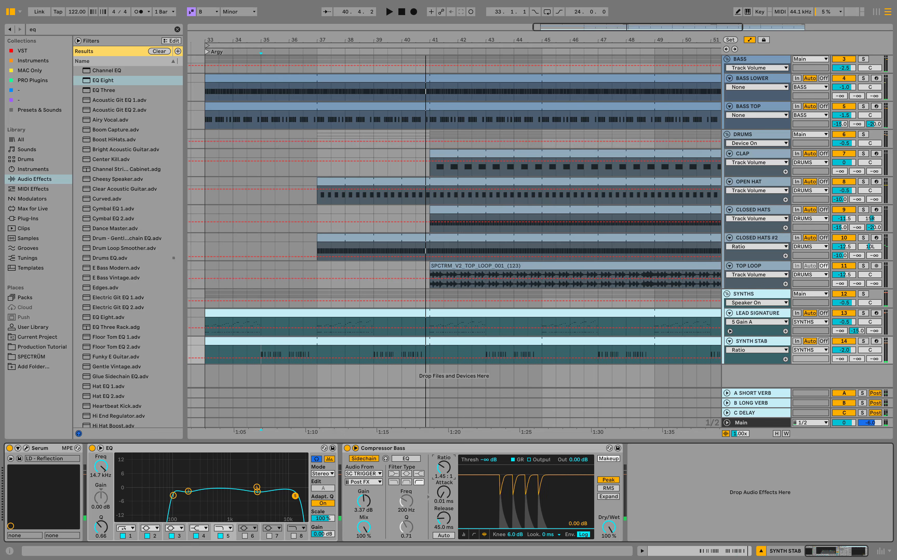
Step: Audition the SYNTH STAB's sidechain compression soloed, together with the KICK, and in the full mix
{"action": "left_click", "coordinate": [863, 341]}
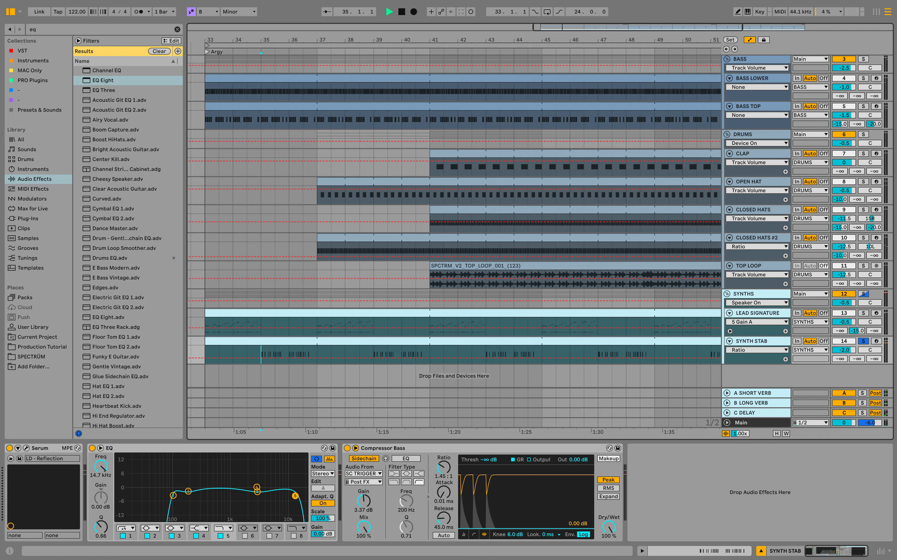
{"action": "key", "text": "space"}
{"action": "scroll", "coordinate": [454, 241], "scroll_direction": "up", "scroll_amount": 2}
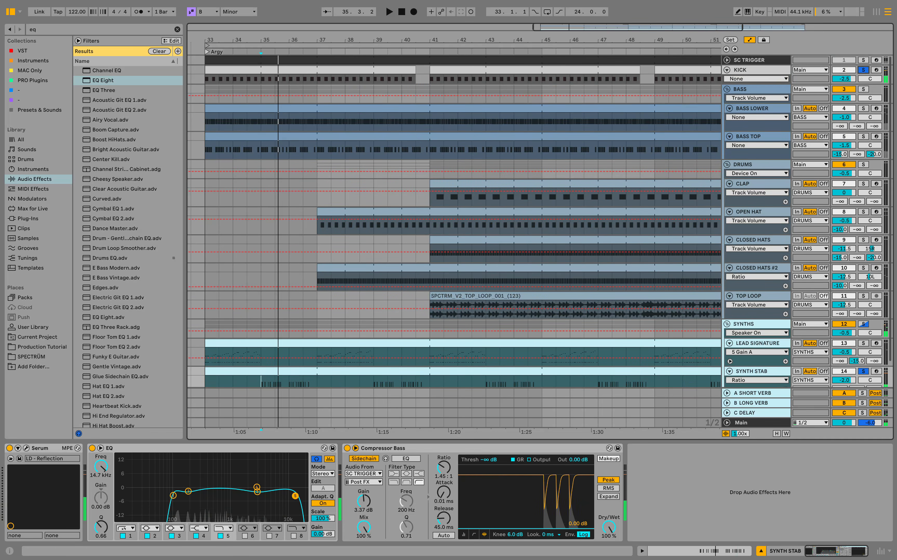
{"action": "scroll", "coordinate": [454, 240], "scroll_direction": "down", "scroll_amount": 2}
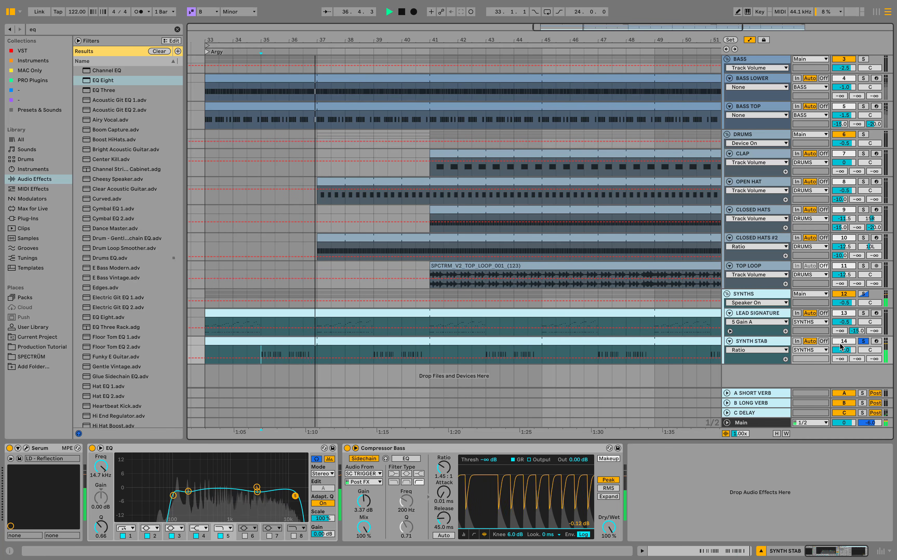
{"action": "left_click", "coordinate": [863, 341]}
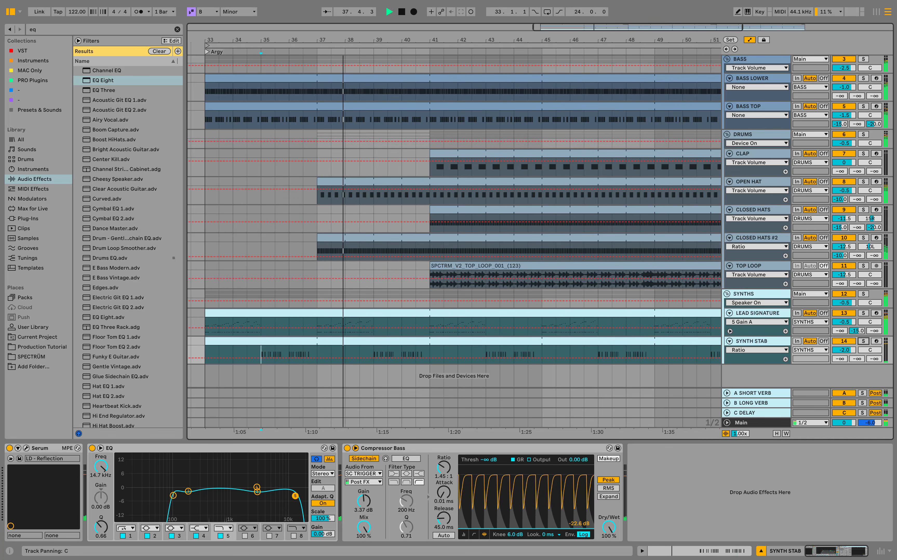
Step: Set the SYNTH STAB's send to C DELAY to -20 dB while auditioning the track soloed
{"action": "left_click", "coordinate": [863, 341]}
{"action": "key", "text": "space"}
{"action": "key", "text": "space"}
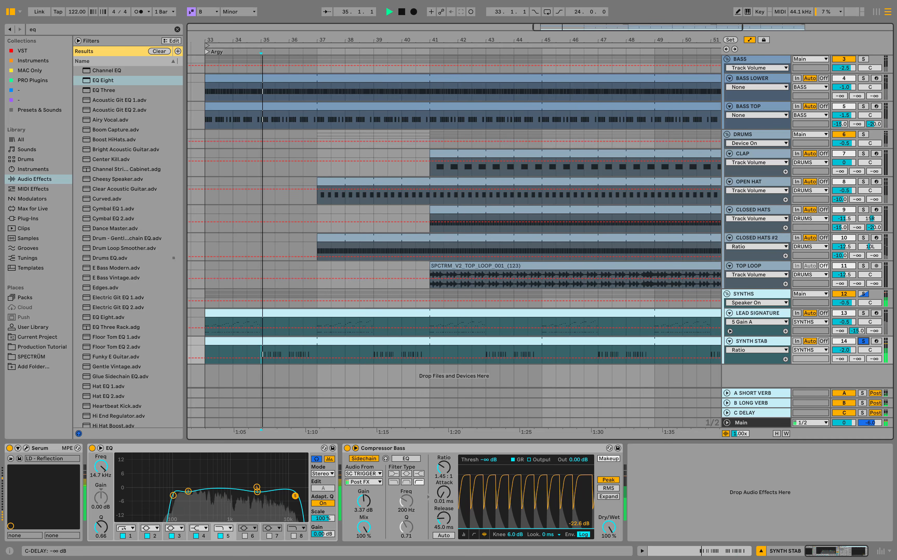
{"action": "mouse_move", "coordinate": [874, 358]}
{"action": "left_mouse_down"}
{"action": "mouse_move", "coordinate": [874, 342]}
{"action": "mouse_move", "coordinate": [874, 357]}
{"action": "left_mouse_up"}
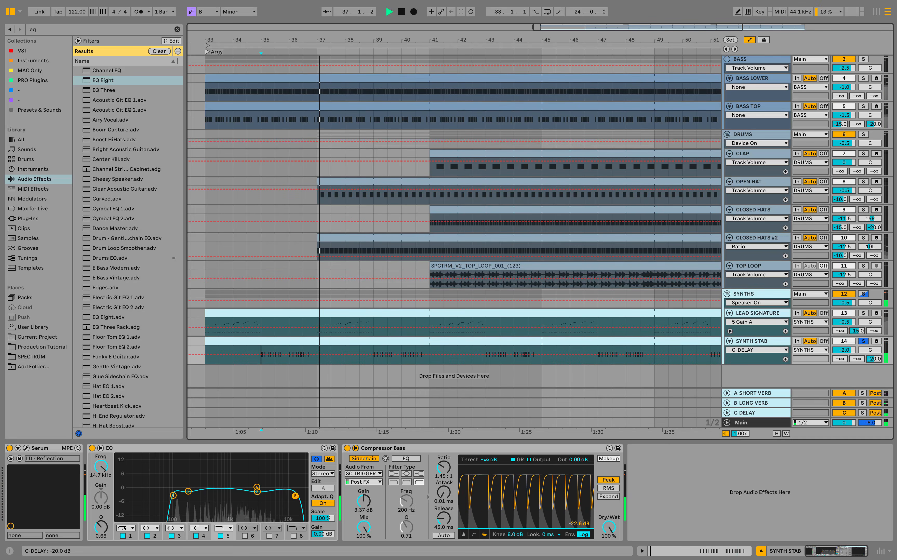
{"action": "left_click", "coordinate": [864, 341]}
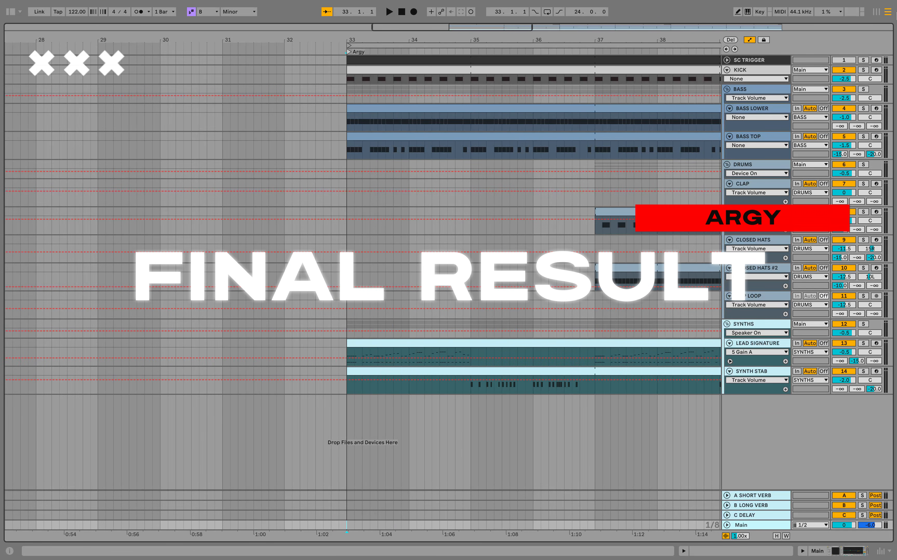
Step: Play the finished Argy section from bar 33
{"action": "key", "text": "space"}
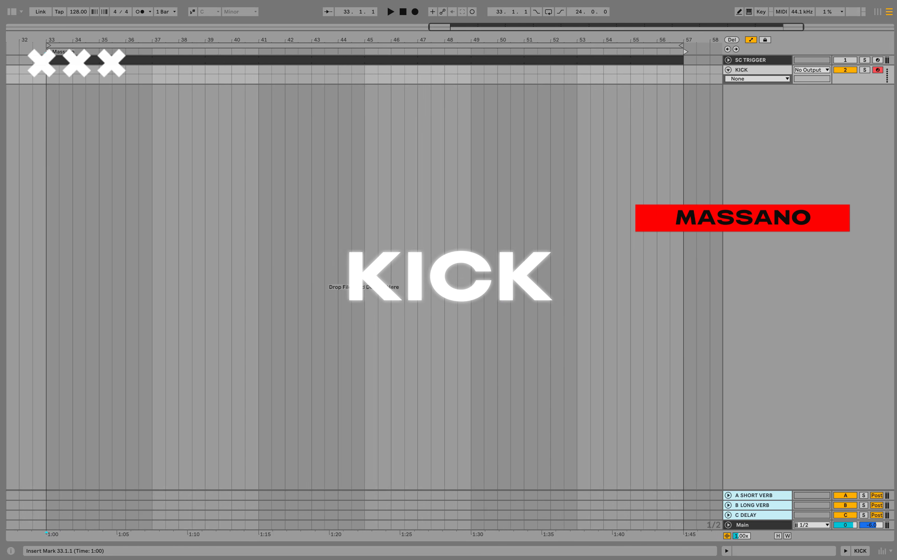
Step: Load Kick.wav from the Massano sample folder onto the KICK track and hide the browser
{"action": "key", "text": "super+alt+b"}
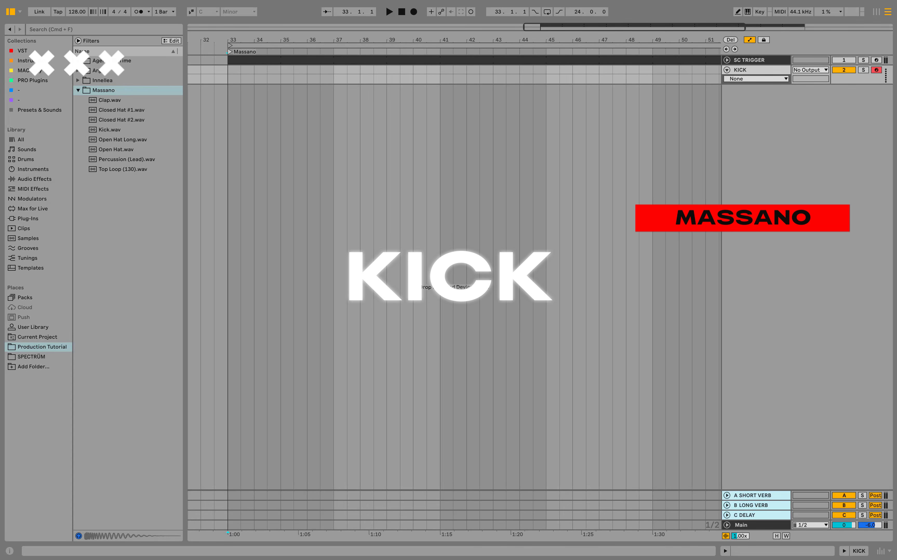
{"action": "left_click", "coordinate": [109, 130]}
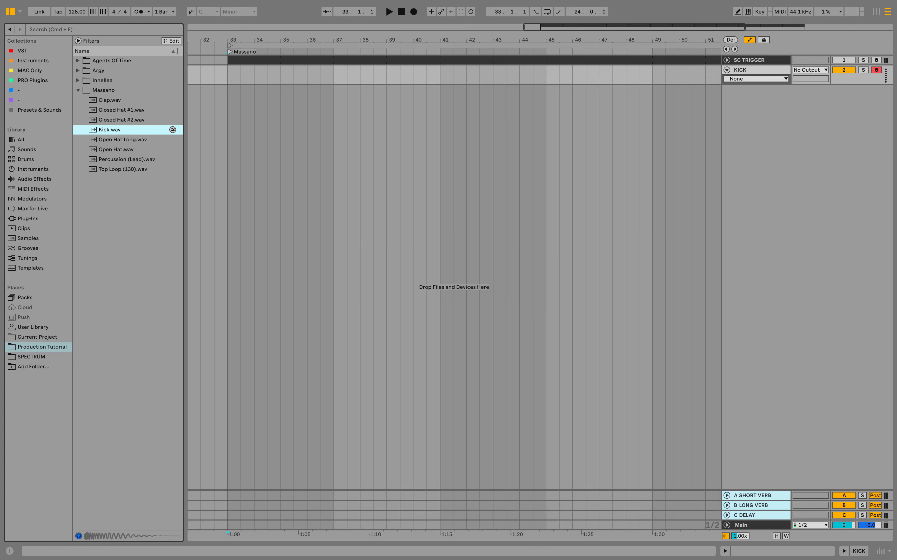
{"action": "key", "text": "Return"}
{"action": "key", "text": "super+alt+b"}
Step: Create a two-bar MIDI clip on the KICK track from bar 33 and add a C3 note on its first beat
{"action": "left_click_drag", "start_coordinate": [45, 70], "coordinate": [93, 69]}
{"action": "right_click", "coordinate": [92, 69]}
{"action": "left_click", "coordinate": [128, 148]}
{"action": "double_click", "coordinate": [134, 429]}
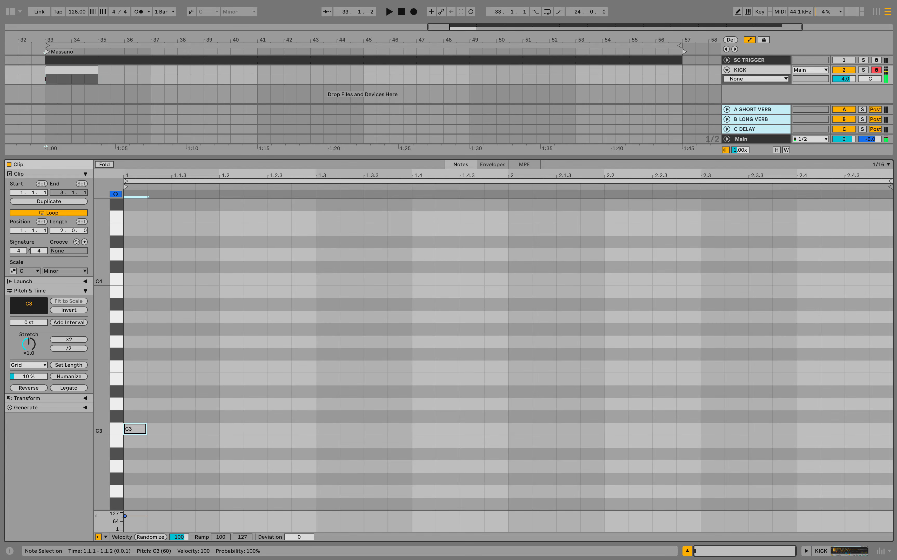
Step: Lengthen the C3 note to an eighth and duplicate it seven times to fill every beat of the two bars
{"action": "key", "text": "shift+Right"}
{"action": "left_click_drag", "start_coordinate": [221, 408], "coordinate": [124, 454]}
{"action": "key", "text": "ctrl+d"}
{"action": "key", "text": "ctrl+d"}
{"action": "key", "text": "ctrl+d"}
{"action": "key", "text": "ctrl+d"}
{"action": "key", "text": "ctrl+d"}
{"action": "key", "text": "ctrl+d"}
{"action": "key", "text": "ctrl+d"}
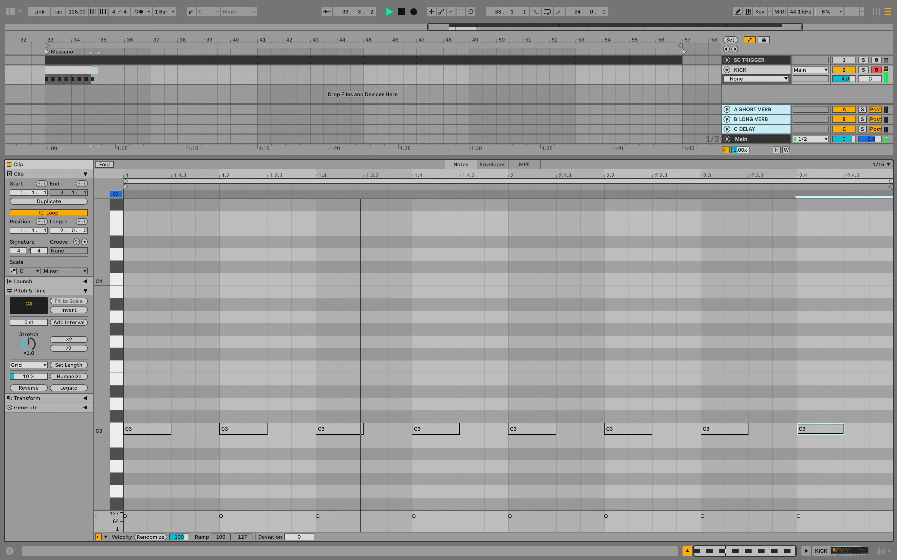
Step: Extend the looped kick clip to bar 57 and show the KICK track's devices
{"action": "key", "text": "ctrl+alt+l"}
{"action": "left_click_drag", "start_coordinate": [97, 70], "coordinate": [682, 70]}
{"action": "key", "text": "ctrl+alt+l"}
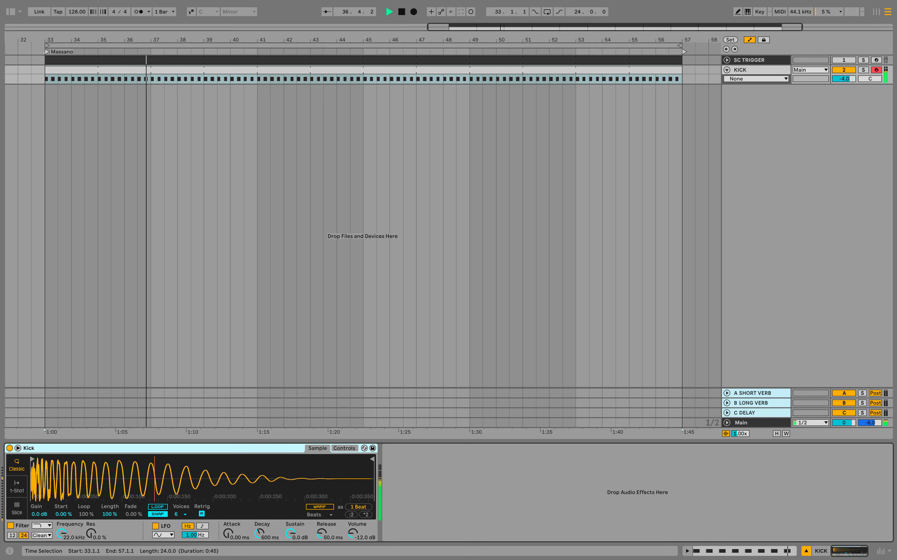
Step: Search the audio effects for "comp" and add a Compressor after the sampler on the KICK track
{"action": "key", "text": "ctrl+alt+b"}
{"action": "left_click", "coordinate": [42, 30]}
{"action": "type", "text": "comp"}
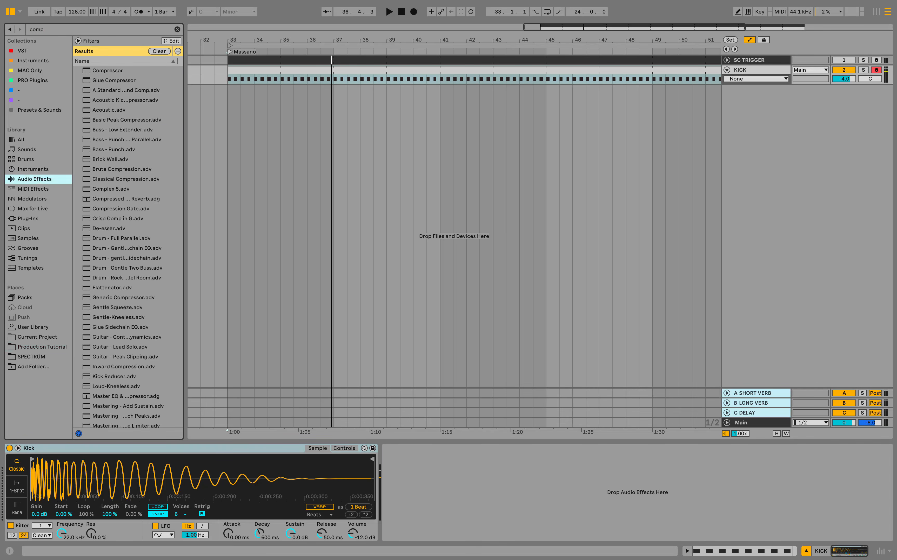
{"action": "key", "text": "Down"}
{"action": "key", "text": "Return"}
Step: Switch the kick's Compressor to its compact meter view and set its threshold to -20 dB and output gain to 5 dB
{"action": "key", "text": "space"}
{"action": "left_click", "coordinate": [416, 534]}
{"action": "left_click_drag", "start_coordinate": [429, 472], "coordinate": [429, 500]}
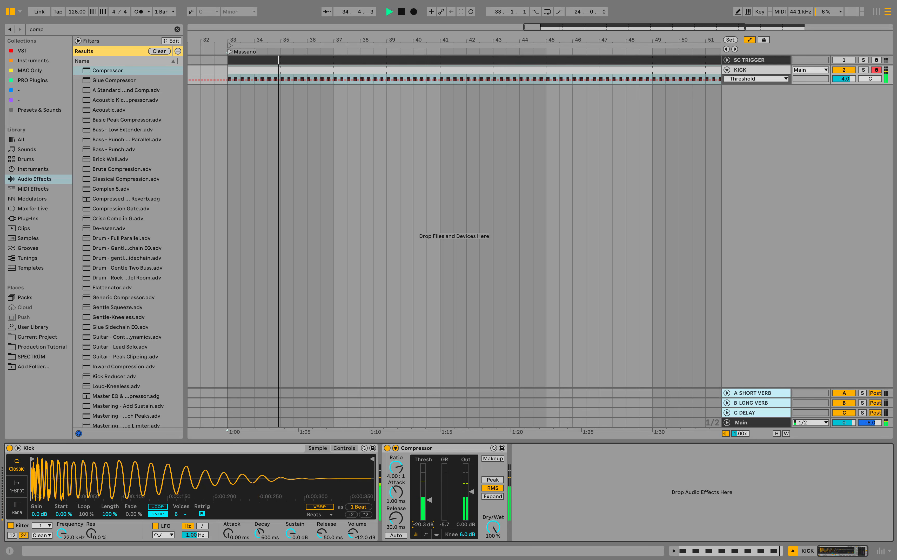
{"action": "left_click_drag", "start_coordinate": [465, 528], "coordinate": [465, 516]}
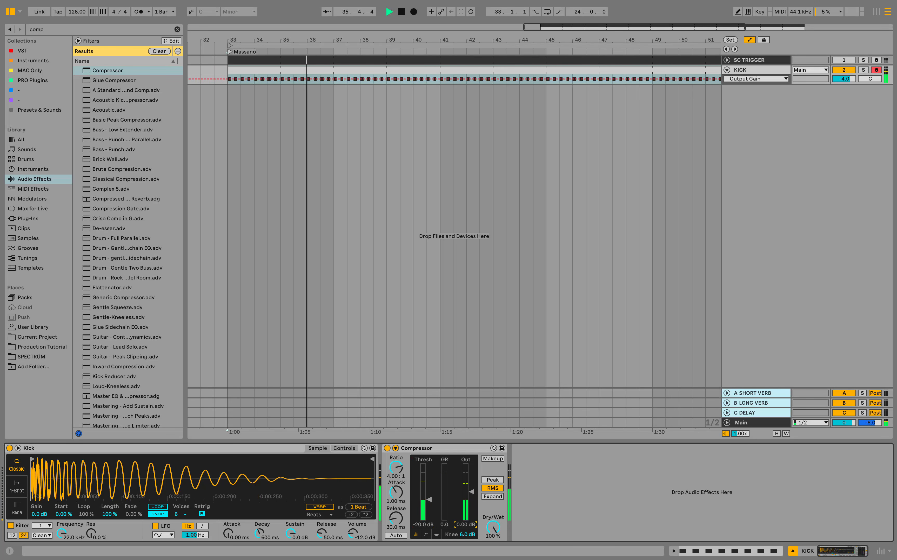
{"action": "key", "text": "space"}
{"action": "key", "text": "space"}
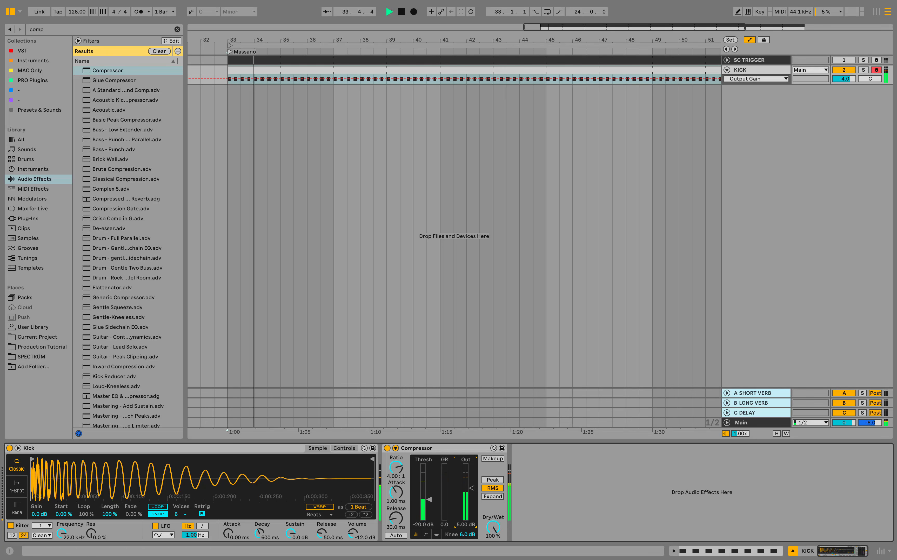
Step: Search the browser for "eq" and add an EQ Eight after the Compressor on the KICK track
{"action": "key", "text": "super+f"}
{"action": "type", "text": "eq"}
{"action": "left_click_drag", "start_coordinate": [103, 80], "coordinate": [544, 490]}
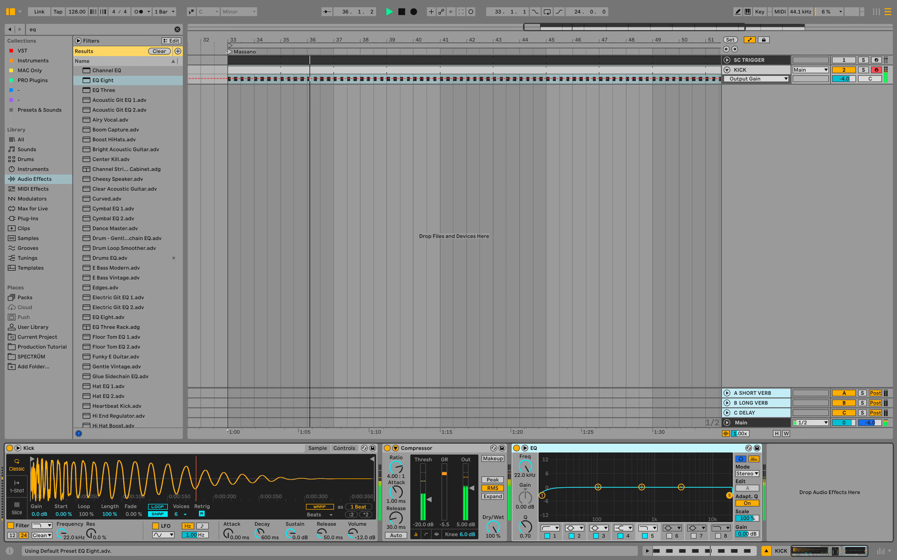
Step: Make the kick's EQ band 1 a low cut at 35 Hz and adjust its Q
{"action": "left_click", "coordinate": [551, 528]}
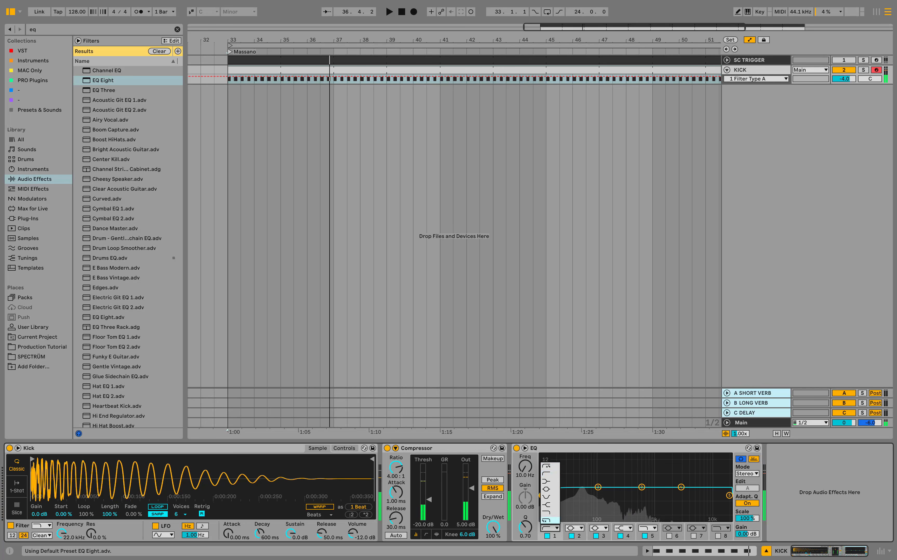
{"action": "left_click", "coordinate": [549, 469]}
{"action": "key", "text": "space"}
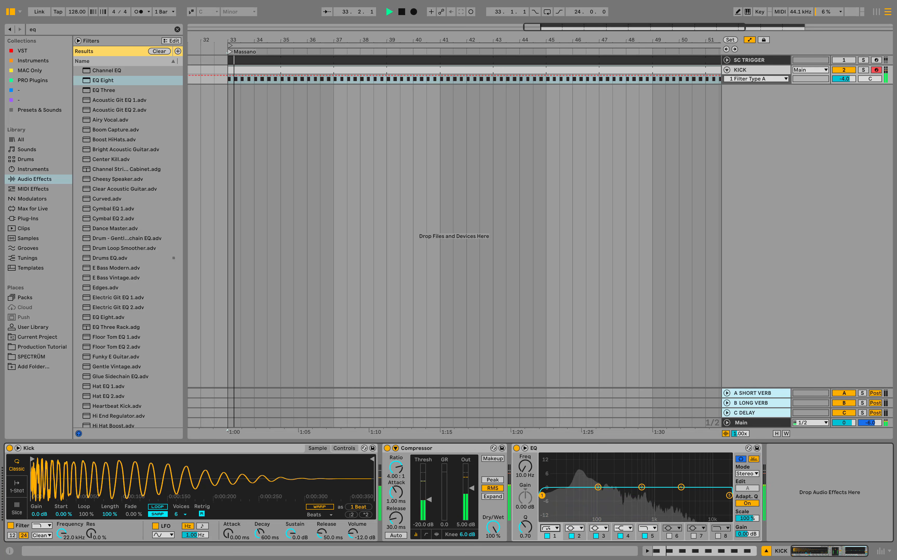
{"action": "left_click_drag", "start_coordinate": [542, 495], "coordinate": [572, 497]}
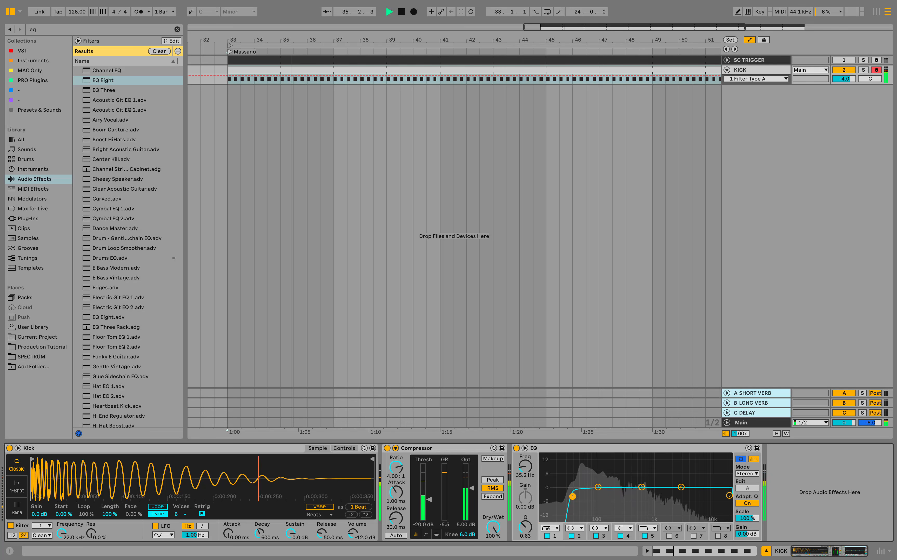
{"action": "left_click", "coordinate": [525, 476]}
{"action": "type", "text": "35"}
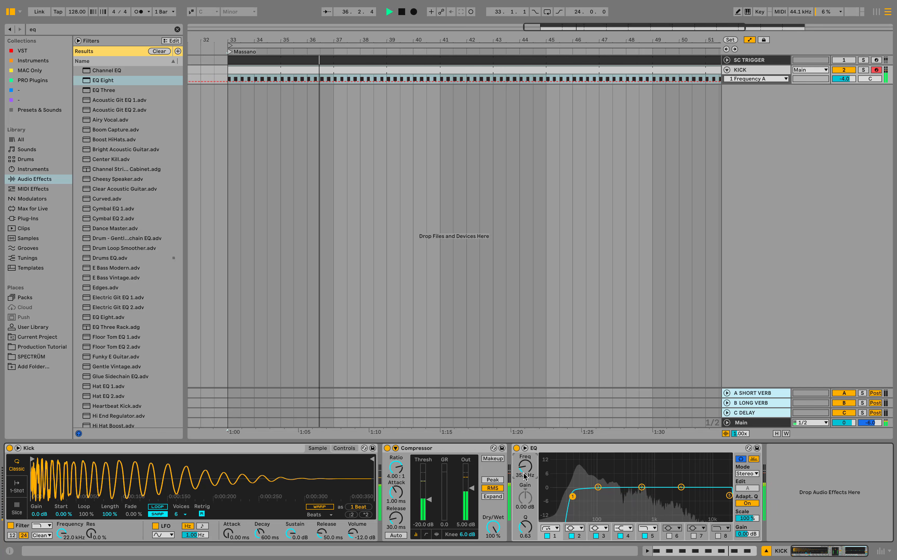
{"action": "key", "text": "Tab"}
{"action": "type", "text": "0"}
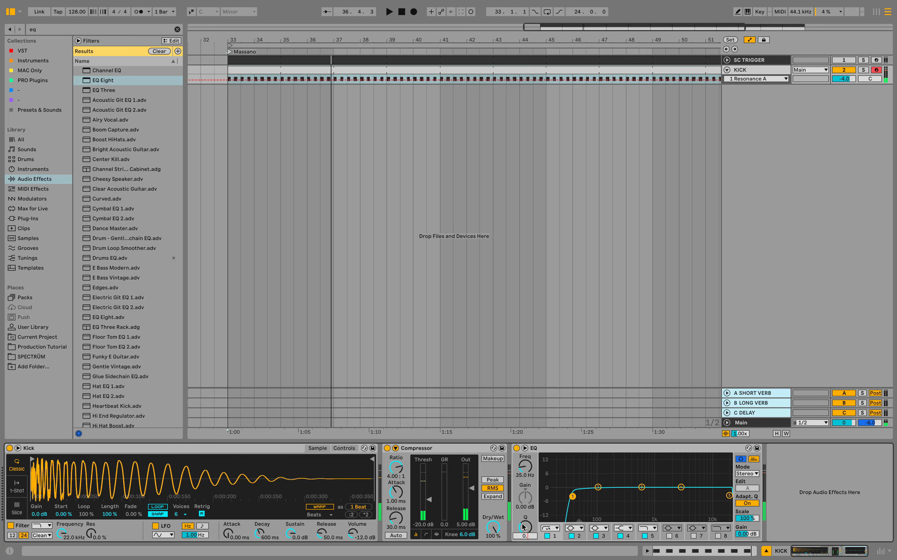
Step: Boost the kick's EQ band 2 by 2 dB at 55 Hz with a Q of 1.00 and audition the result
{"action": "key", "text": "space"}
{"action": "left_click_drag", "start_coordinate": [598, 486], "coordinate": [583, 479]}
{"action": "key", "text": "space"}
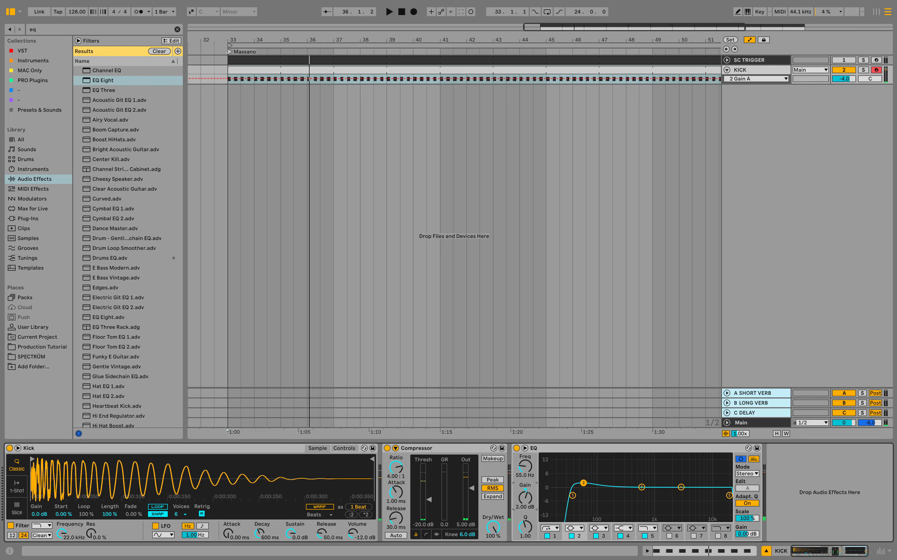
{"action": "key", "text": "space"}
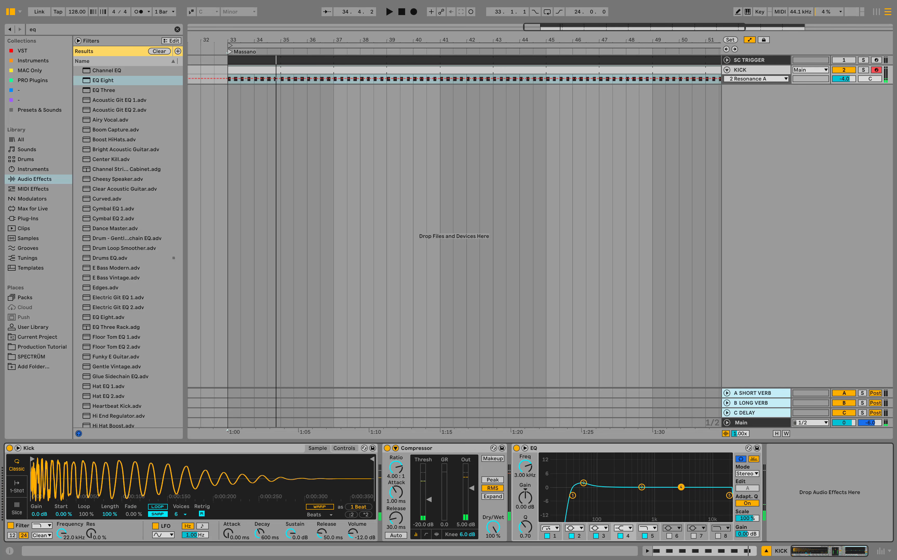
Step: Cut the kick's EQ band 4 shelf by 2 dB at about 3.91 kHz while auditioning the kick
{"action": "key", "text": "space"}
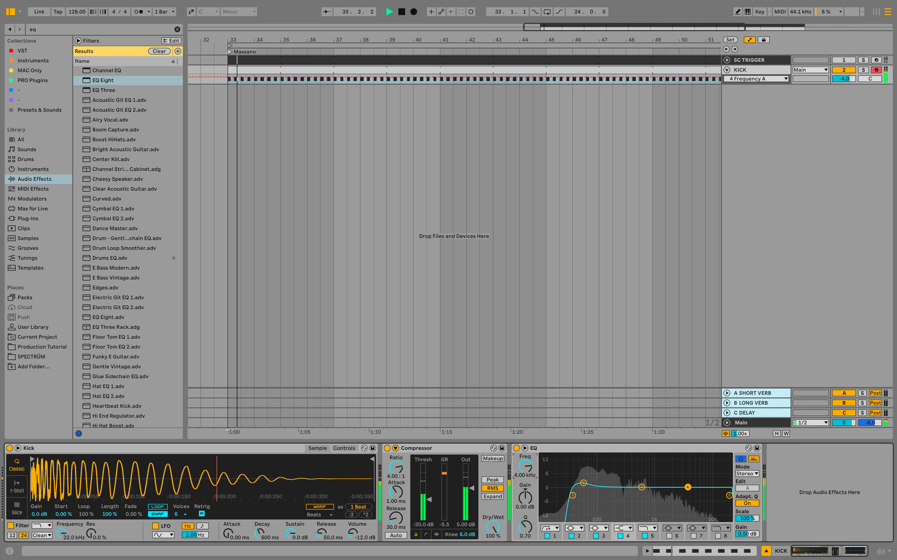
{"action": "left_click_drag", "start_coordinate": [687, 487], "coordinate": [687, 491]}
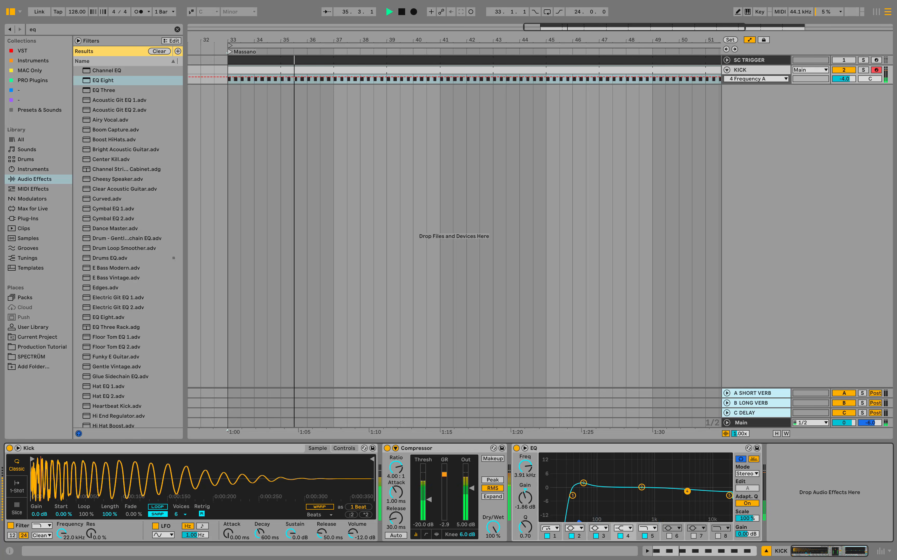
{"action": "left_click", "coordinate": [521, 496]}
{"action": "type", "text": "-2"}
{"action": "key", "text": "Return"}
{"action": "key", "text": "space"}
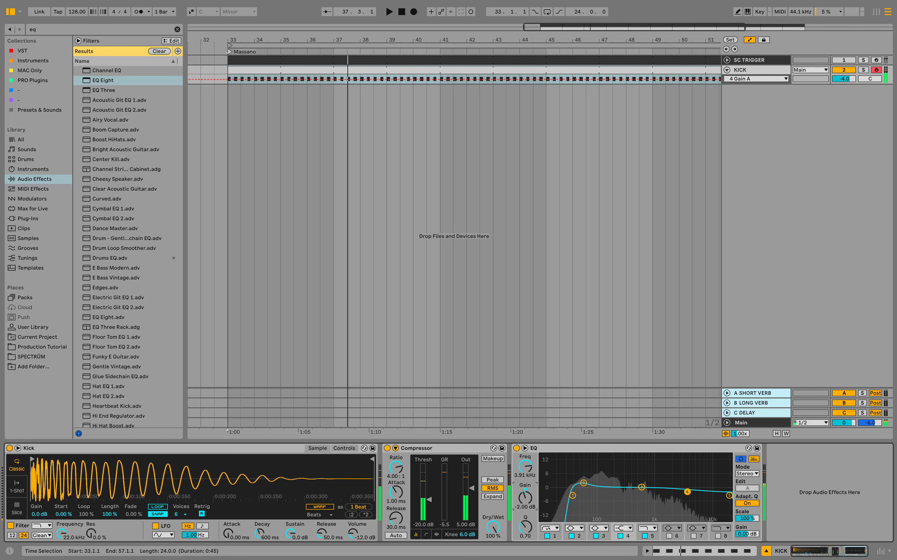
Step: Clear the browser search, hide the browser, and split the KICK clip at bar 41, trimming the last beat before it
{"action": "left_click", "coordinate": [178, 29]}
{"action": "key", "text": "super+alt+b"}
{"action": "left_click", "coordinate": [258, 79]}
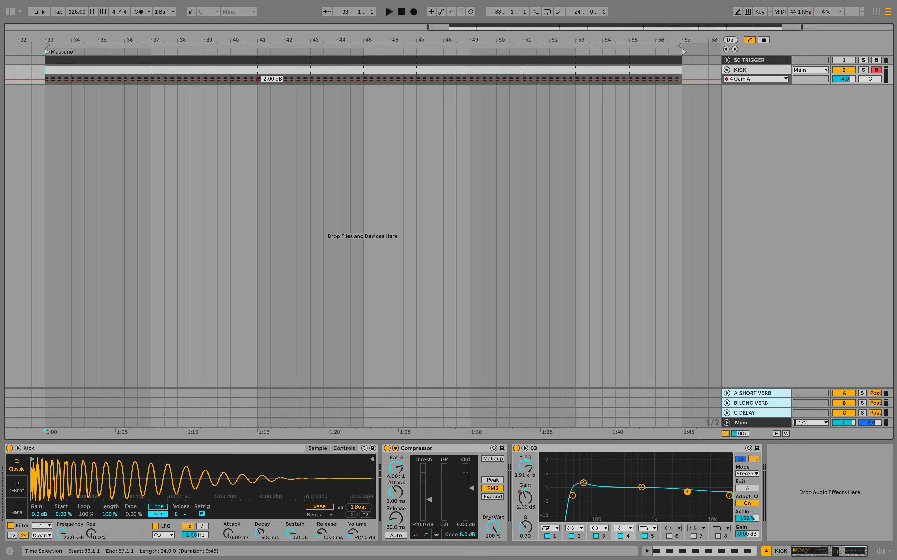
{"action": "scroll", "coordinate": [254, 79], "scroll_direction": "up", "scroll_amount": 5}
{"action": "key", "text": "super+e"}
{"action": "left_click", "coordinate": [256, 71]}
{"action": "scroll", "coordinate": [245, 70], "scroll_direction": "down", "scroll_amount": 5}
Step: Split the KICK clip at bar 49 and trim the last beat of the second and final eight-bar sections
{"action": "left_click", "coordinate": [429, 79]}
{"action": "key", "text": "super+e"}
{"action": "scroll", "coordinate": [428, 79], "scroll_direction": "up", "scroll_amount": 5}
{"action": "left_click_drag", "start_coordinate": [427, 70], "coordinate": [416, 70]}
{"action": "scroll", "coordinate": [416, 70], "scroll_direction": "down", "scroll_amount": 5}
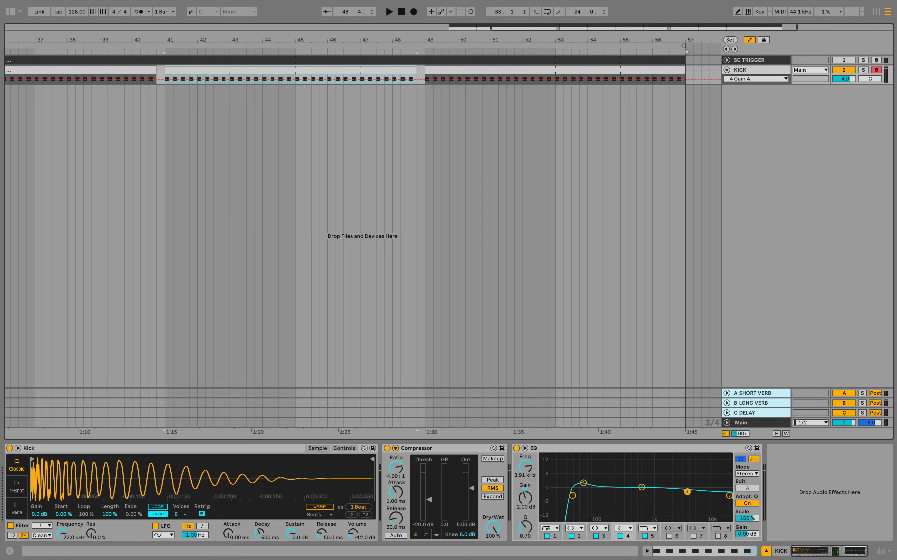
{"action": "key", "text": "space"}
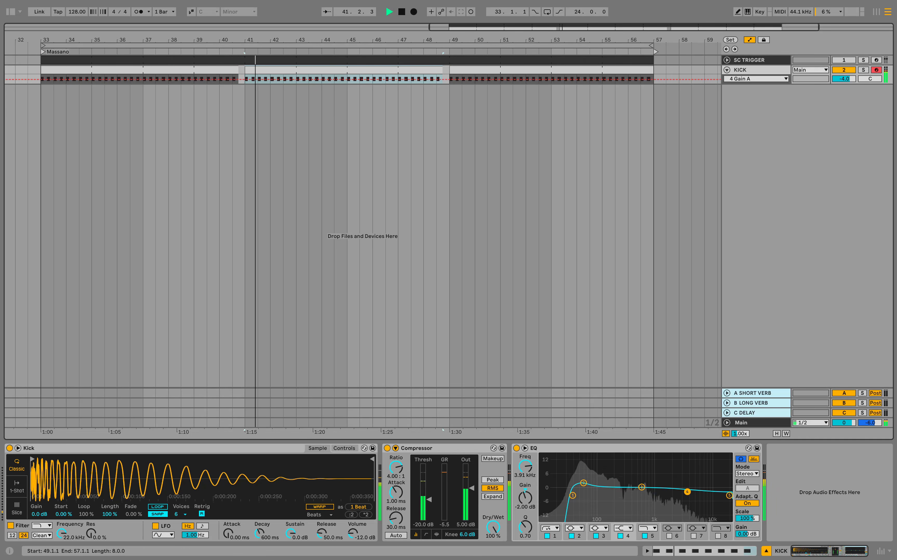
{"action": "left_click", "coordinate": [654, 78]}
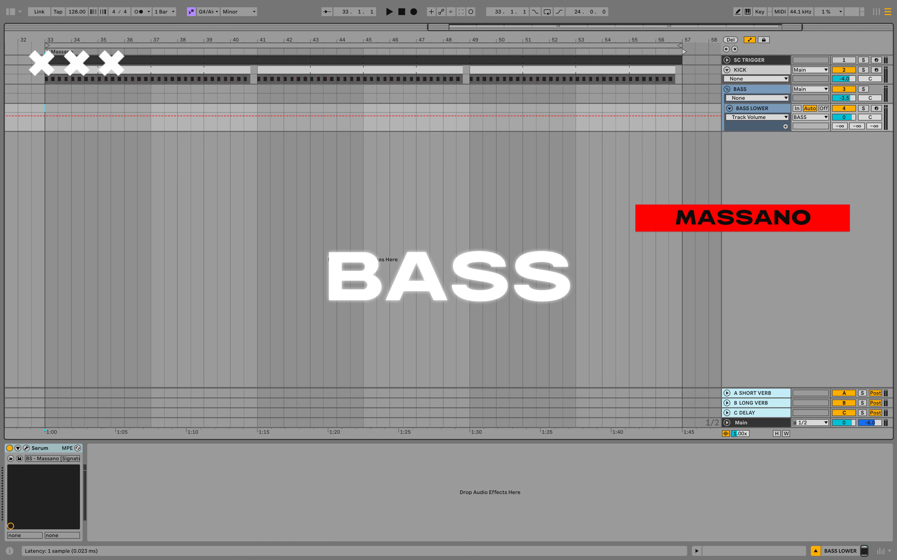
Step: Look over the BASS LOWER Serum patch and insert an empty one-bar MIDI clip at bar 33 with a 1/64 grid
{"action": "left_click", "coordinate": [26, 448]}
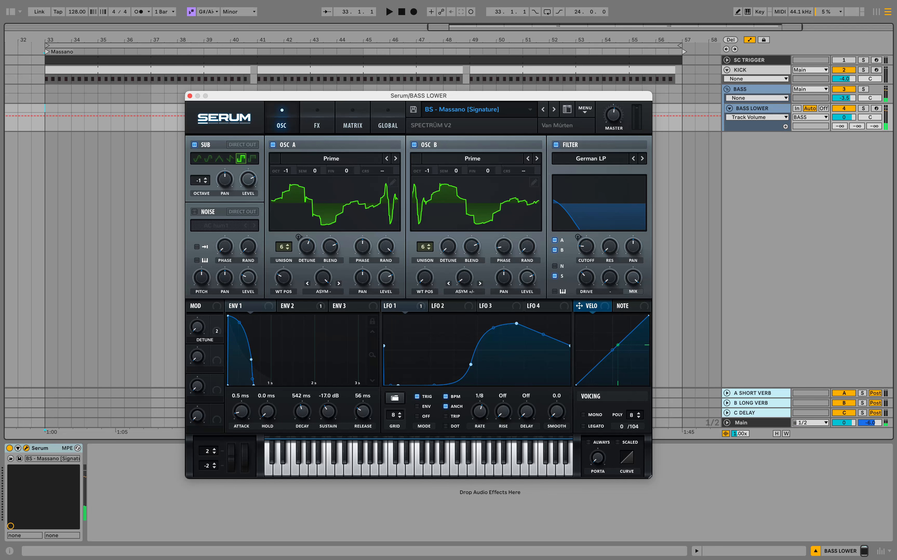
{"action": "key", "text": "Escape"}
{"action": "right_click", "coordinate": [62, 107]}
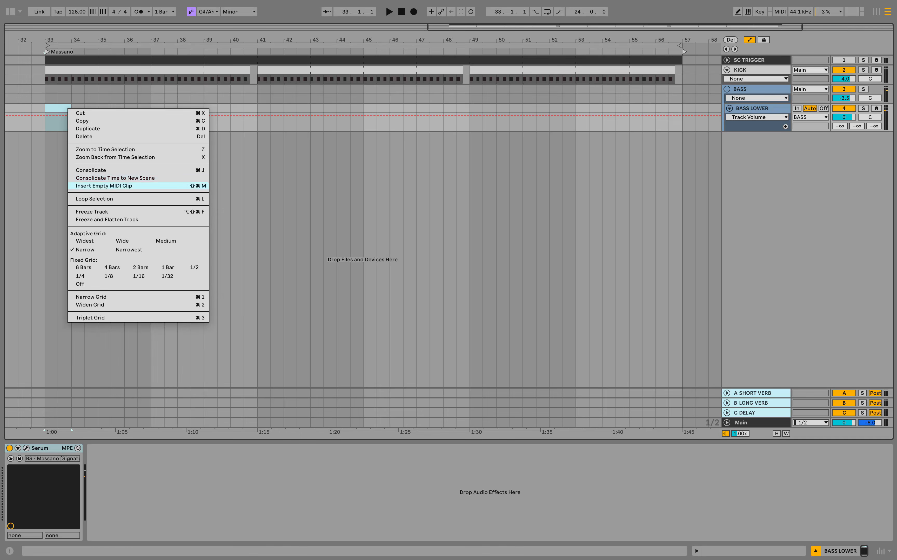
{"action": "left_click", "coordinate": [108, 185]}
{"action": "scroll", "coordinate": [172, 317], "scroll_direction": "up", "scroll_amount": 1}
{"action": "right_click", "coordinate": [172, 318]}
{"action": "left_click", "coordinate": [232, 220]}
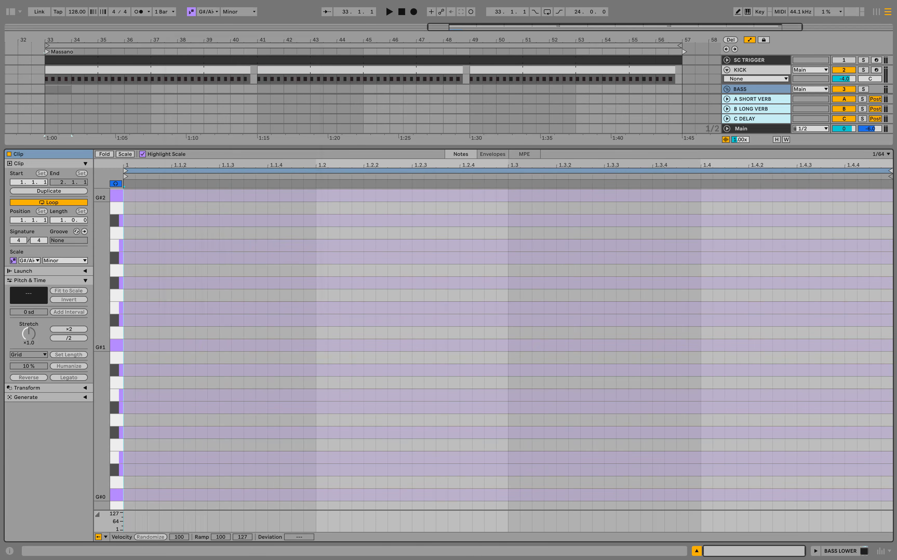
Step: Fill the one-bar BASS LOWER clip with sixteen consecutive sixteenth notes on G#1
{"action": "double_click", "coordinate": [129, 345]}
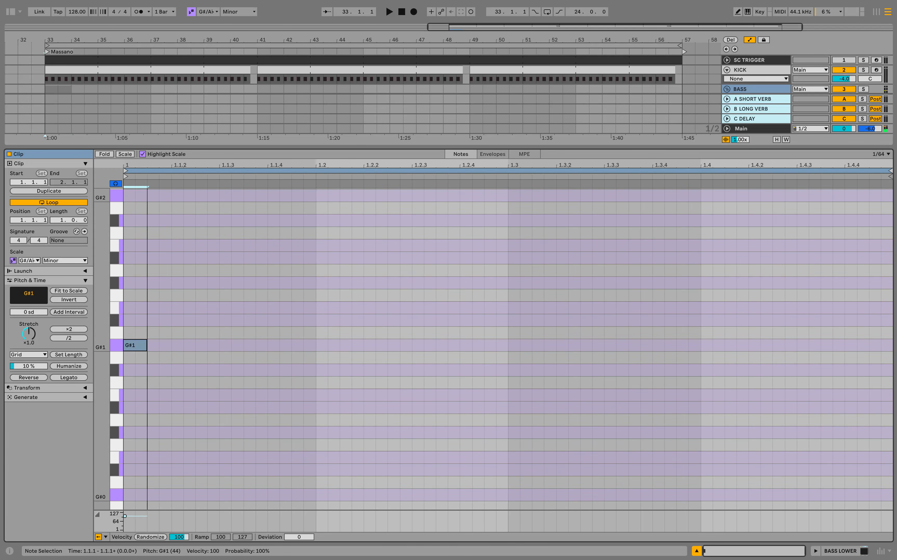
{"action": "key", "text": "shift+Right"}
{"action": "key", "text": "shift+Right"}
{"action": "key", "text": "ctrl+d"}
{"action": "key", "text": "ctrl+d"}
{"action": "key", "text": "ctrl+d"}
{"action": "key", "text": "space"}
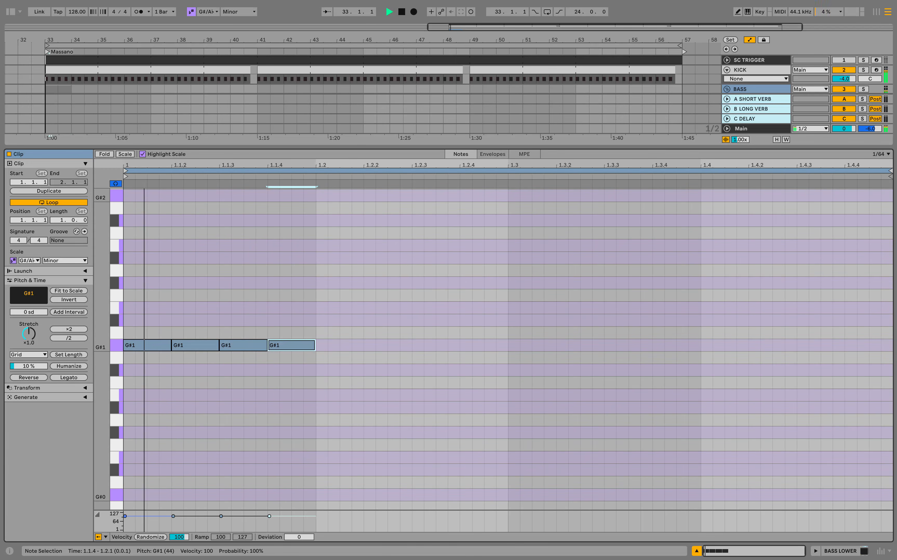
{"action": "key", "text": "ctrl+d"}
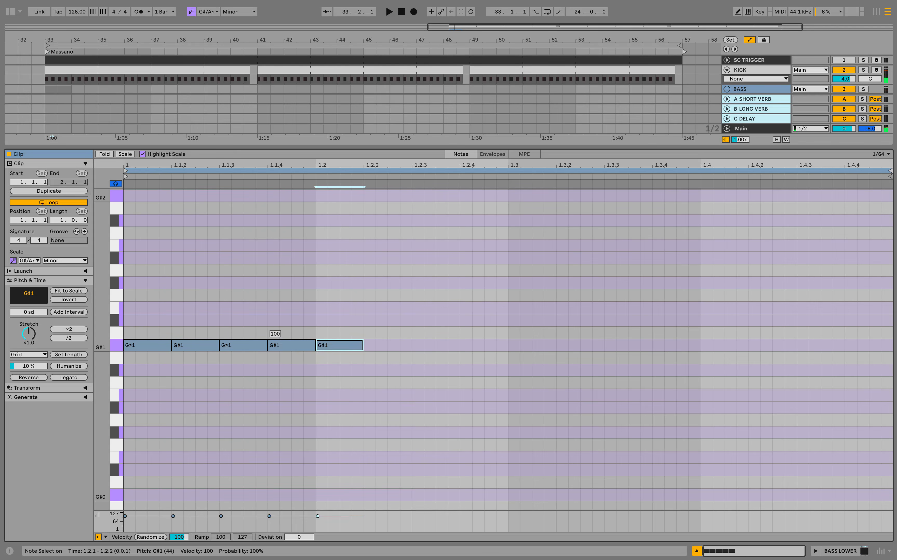
{"action": "key", "text": "ctrl+d"}
{"action": "key", "text": "ctrl+d"}
{"action": "key", "text": "ctrl+d"}
{"action": "key", "text": "ctrl+d"}
{"action": "key", "text": "ctrl+d"}
{"action": "key", "text": "ctrl+d"}
{"action": "key", "text": "ctrl+d"}
{"action": "key", "text": "ctrl+d"}
{"action": "key", "text": "ctrl+d"}
{"action": "key", "text": "ctrl+d"}
{"action": "key", "text": "ctrl+d"}
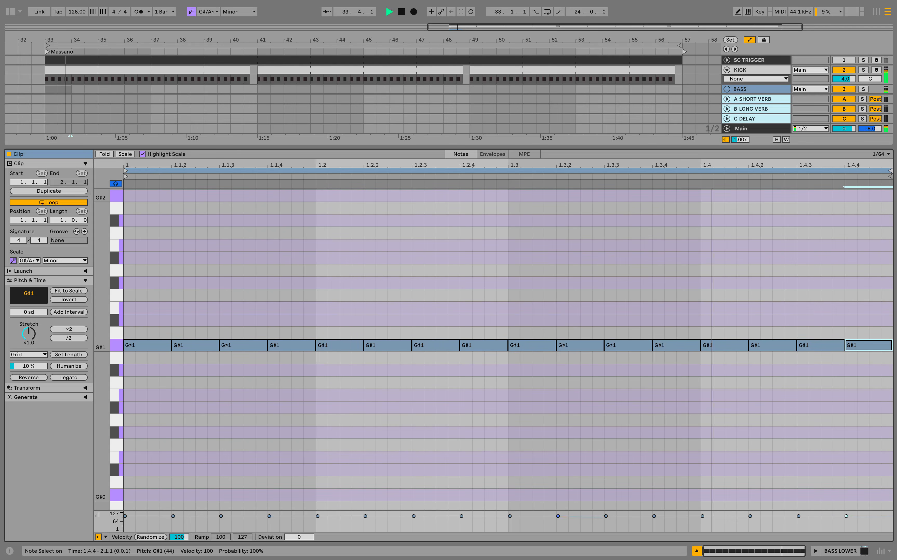
Step: Close the clip editor, extend the looped BASS LOWER clip to bar 57 and play it with the kick
{"action": "key", "text": "ctrl+alt+l"}
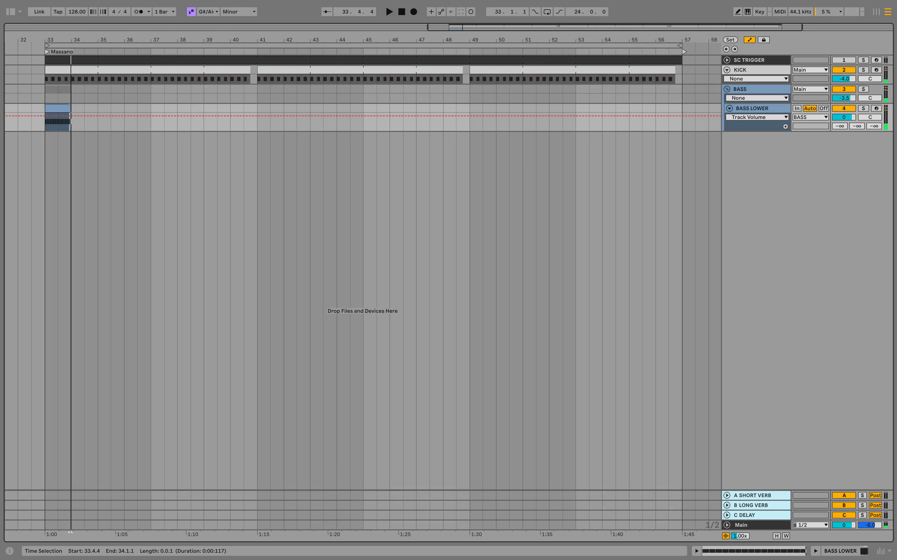
{"action": "left_click", "coordinate": [57, 108]}
{"action": "key", "text": "space"}
{"action": "left_click_drag", "start_coordinate": [70, 108], "coordinate": [682, 108]}
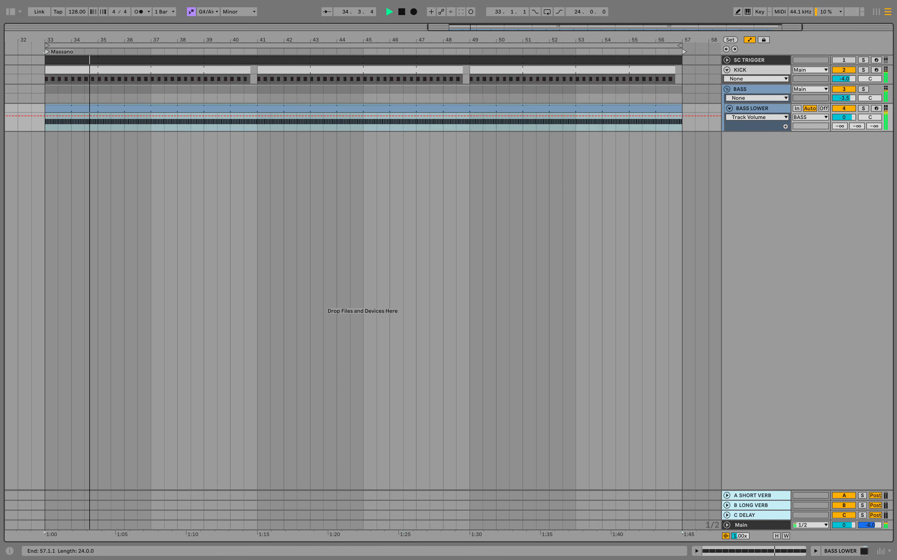
{"action": "key", "text": "space"}
{"action": "key", "text": "space"}
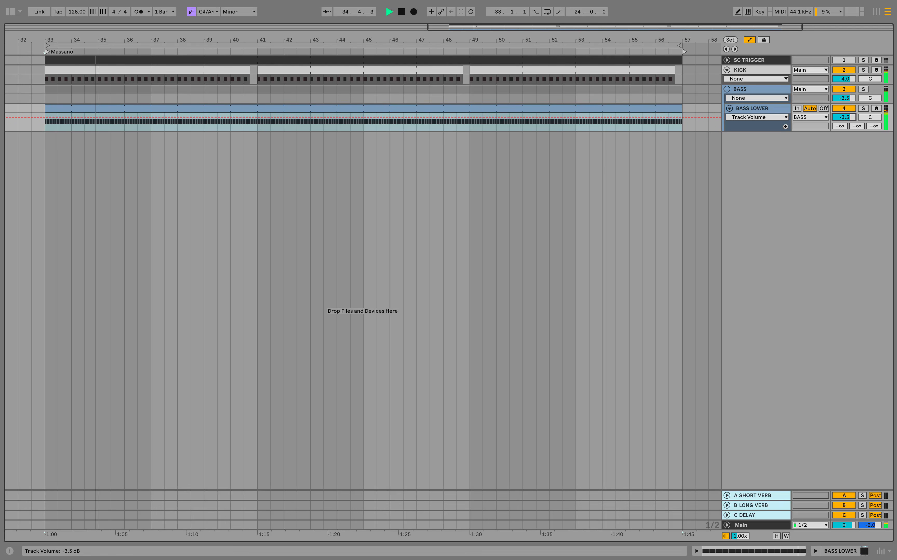
Step: Set the BASS LOWER track volume to -3.5 dB and solo the track for playback
{"action": "left_click", "coordinate": [843, 117]}
{"action": "type", "text": "-3.5"}
{"action": "key", "text": "Return"}
{"action": "key", "text": "space"}
{"action": "left_click", "coordinate": [864, 108]}
{"action": "key", "text": "space"}
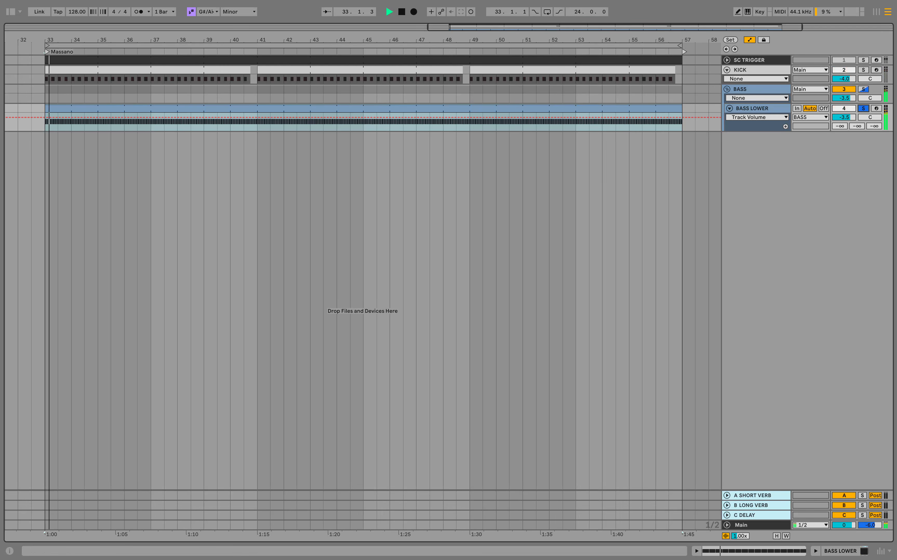
Step: Search the browser for "eq" and add an EQ Eight after Serum on the BASS LOWER track
{"action": "double_click", "coordinate": [756, 108]}
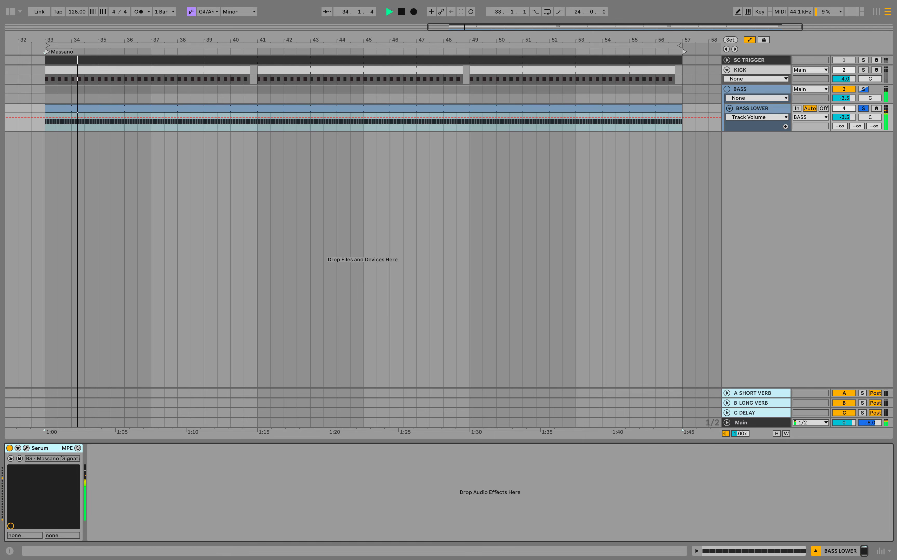
{"action": "key", "text": "super+alt+b"}
{"action": "key", "text": "super+f"}
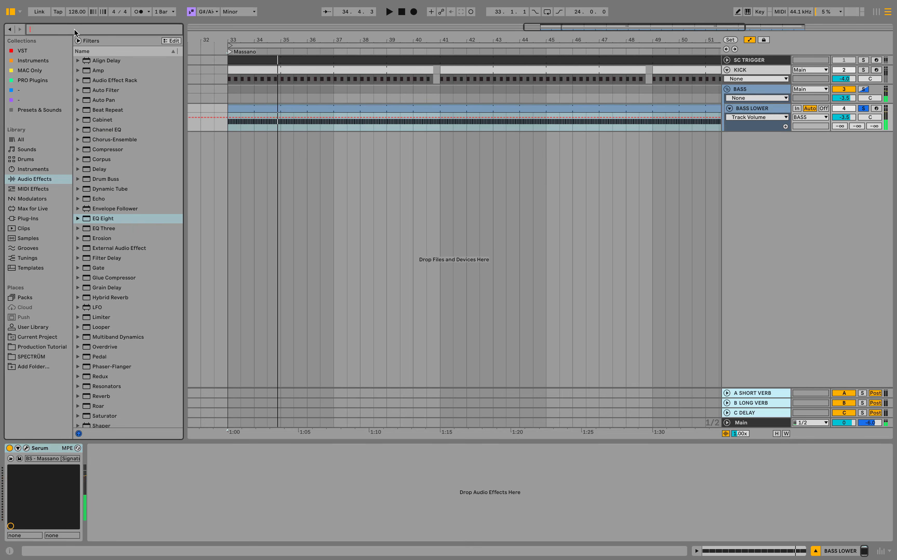
{"action": "type", "text": "eq"}
{"action": "left_click_drag", "start_coordinate": [103, 80], "coordinate": [143, 517]}
{"action": "key", "text": "space"}
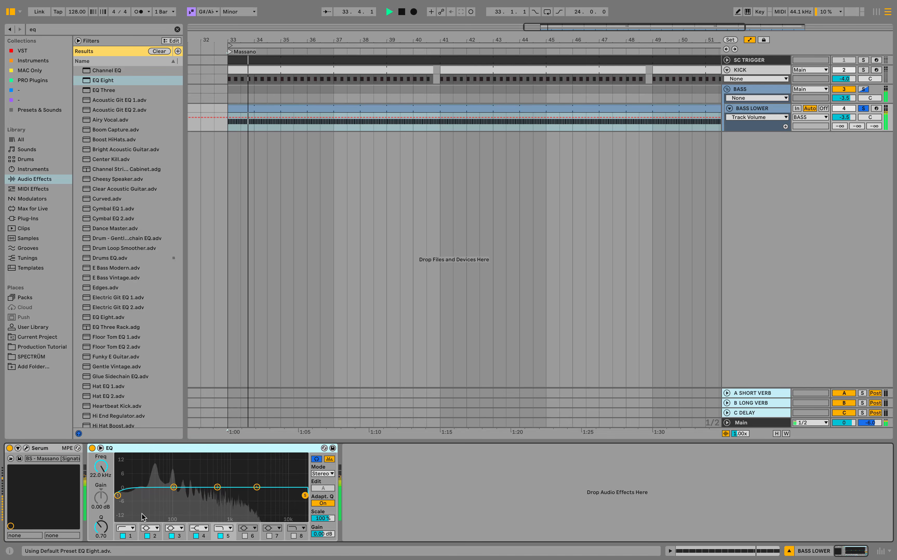
Step: Make the bass EQ's band 1 a low cut at 40 Hz and audition the result
{"action": "left_click", "coordinate": [126, 528]}
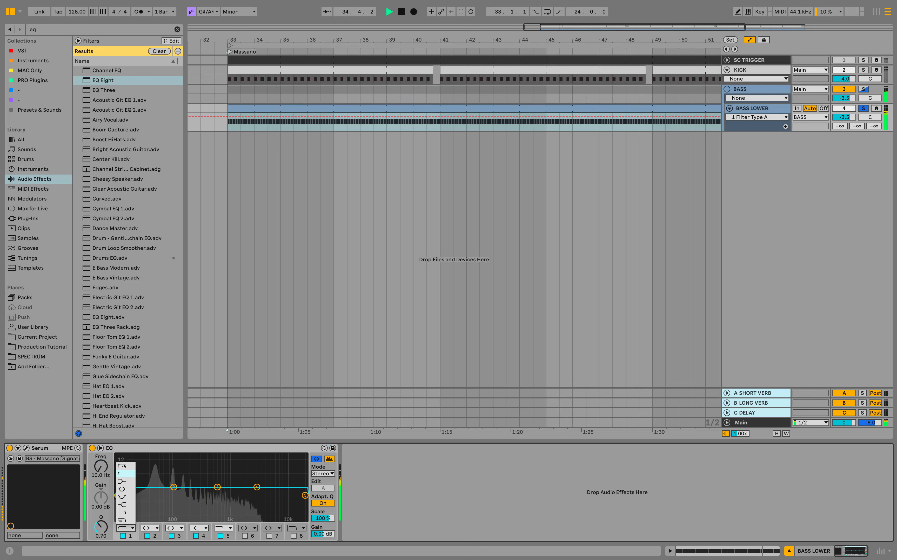
{"action": "left_click", "coordinate": [123, 473]}
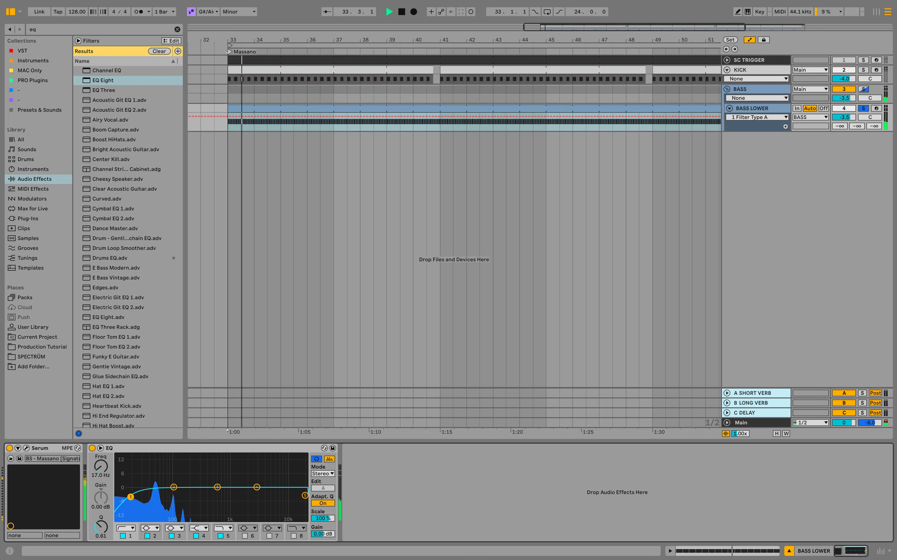
{"action": "left_click_drag", "start_coordinate": [132, 498], "coordinate": [151, 498]}
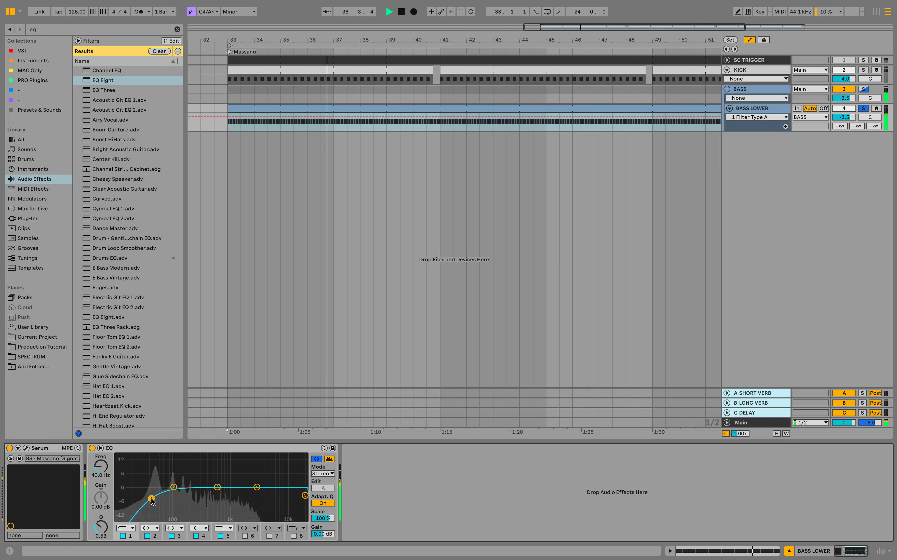
{"action": "key", "text": "space"}
{"action": "key", "text": "space"}
Step: Cut the bass EQ's band 2 by 4 dB at 45 Hz with a Q of 3.00
{"action": "left_click_drag", "start_coordinate": [174, 487], "coordinate": [154, 456]}
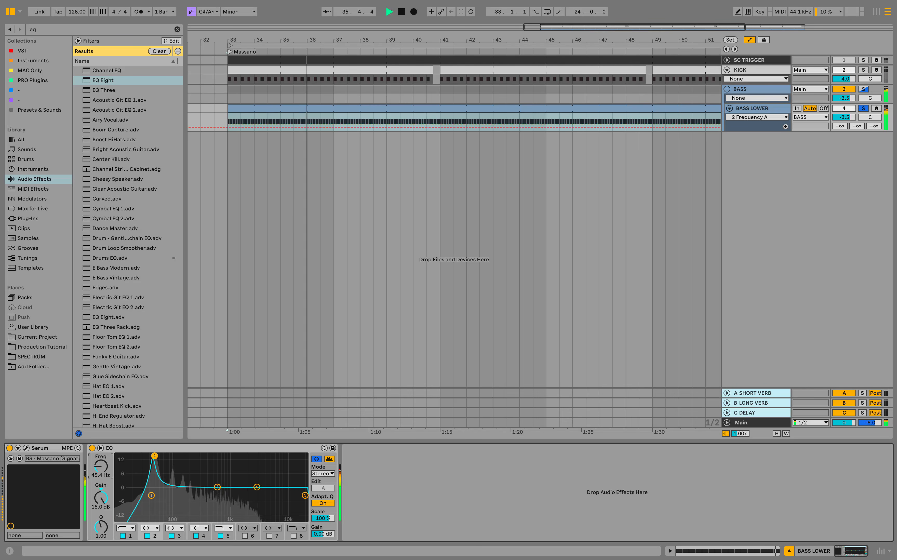
{"action": "type", "text": "45"}
{"action": "key", "text": "Return"}
{"action": "key", "text": "space"}
{"action": "left_click", "coordinate": [101, 526]}
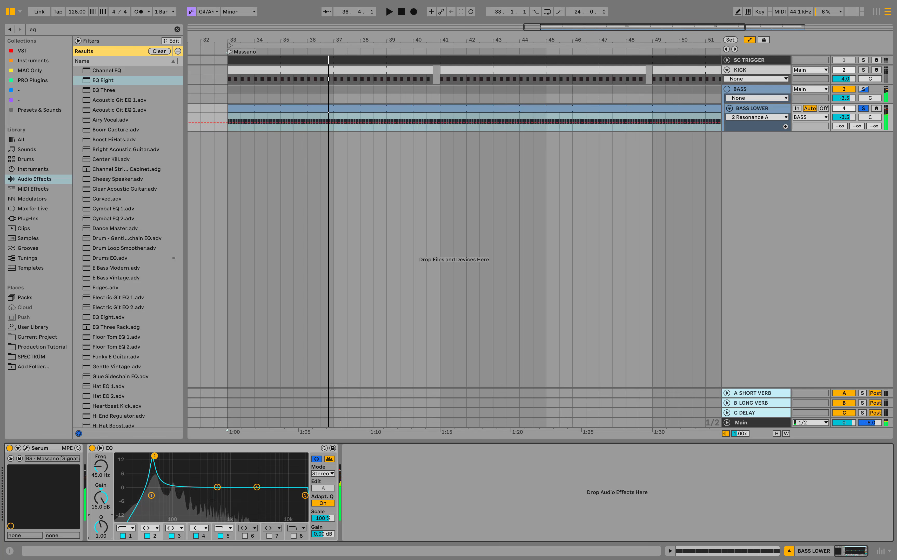
{"action": "left_click_drag", "start_coordinate": [100, 497], "coordinate": [100, 527]}
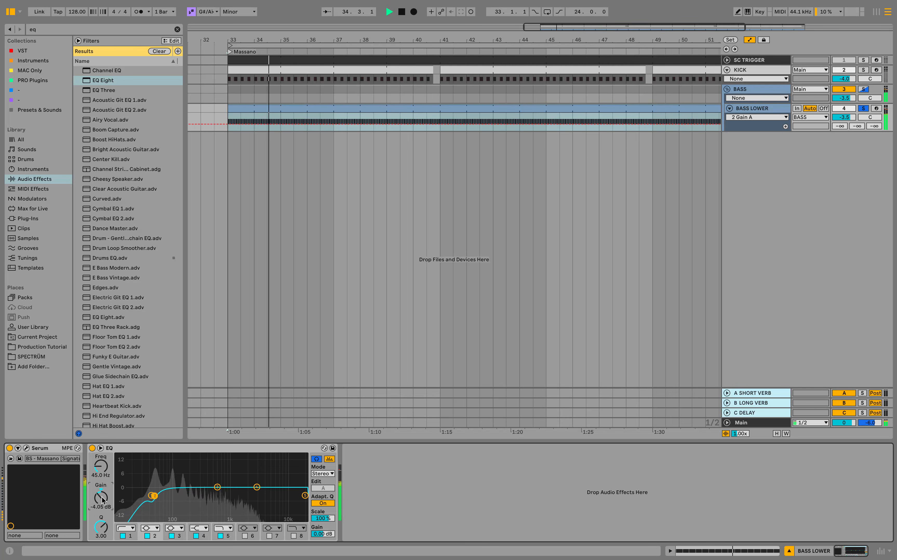
{"action": "type", "text": "-4"}
{"action": "key", "text": "Return"}
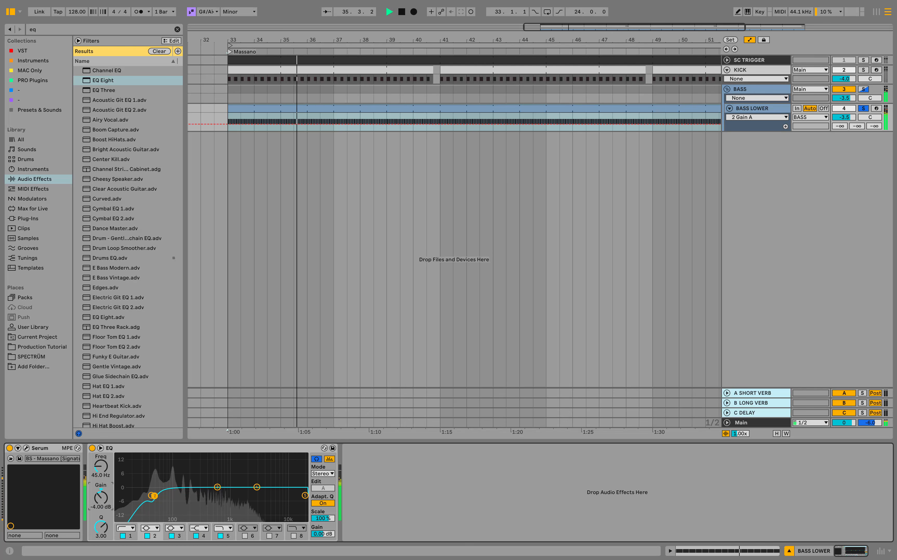
Step: Boost the bass EQ's band 3 by 1 dB at 100 Hz with a Q of 1.00 and audition it
{"action": "left_click_drag", "start_coordinate": [217, 487], "coordinate": [174, 485]}
{"action": "key", "text": "space"}
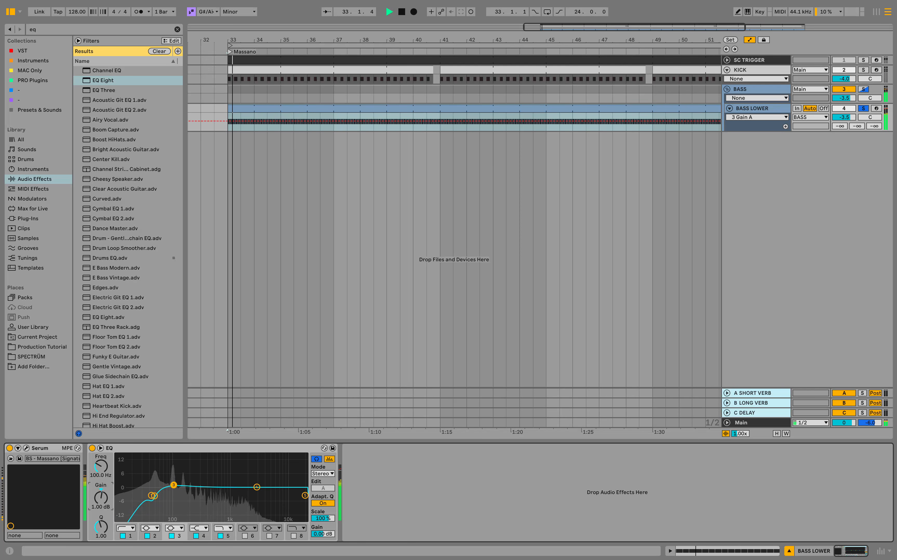
{"action": "key", "text": "space"}
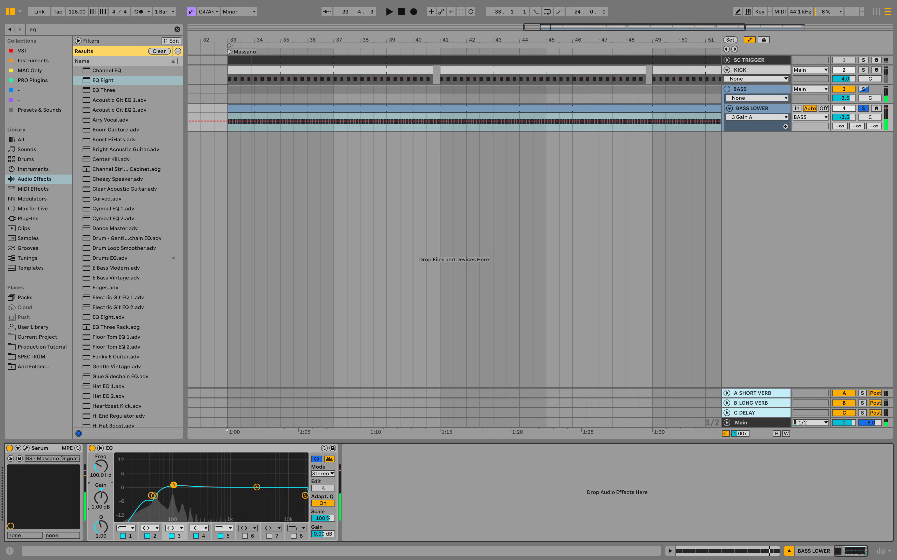
Step: Lower the bass EQ's band 5 high cut to 1.20 kHz and compare the sound with the EQ bypassed and enabled
{"action": "key", "text": "space"}
{"action": "left_click_drag", "start_coordinate": [301, 495], "coordinate": [235, 495]}
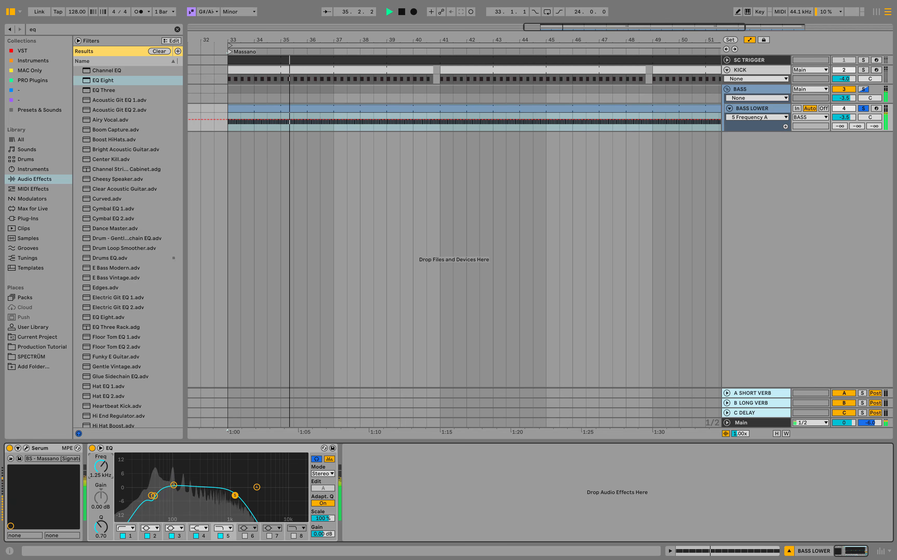
{"action": "left_click_drag", "start_coordinate": [101, 466], "coordinate": [105, 464]}
{"action": "key", "text": "space"}
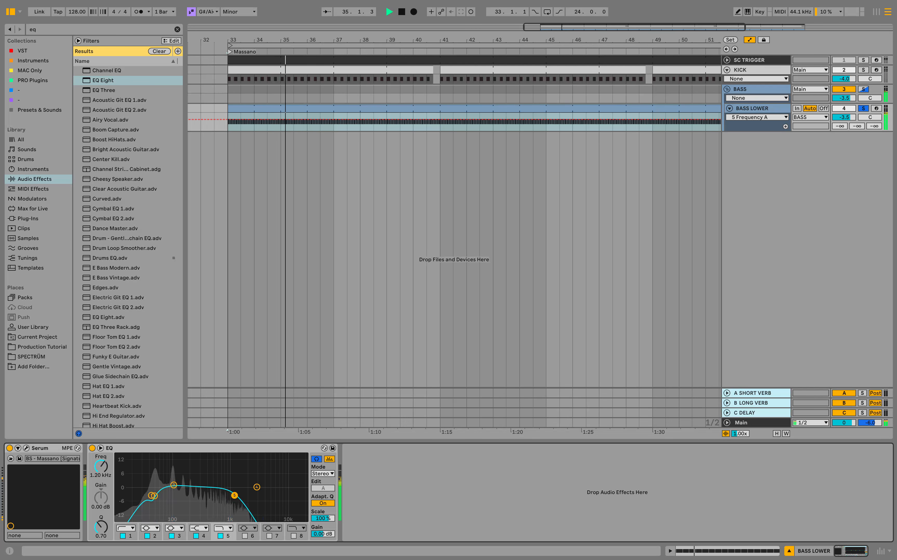
{"action": "left_click", "coordinate": [93, 448]}
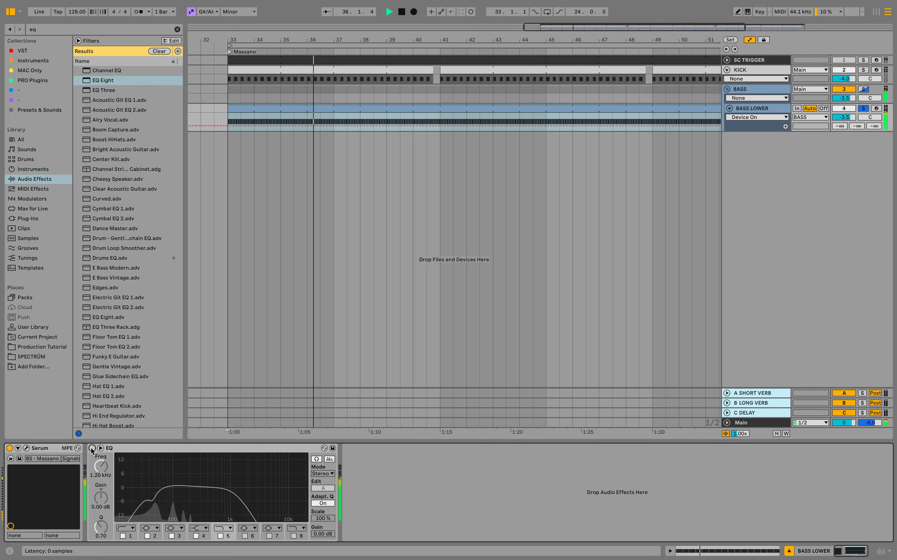
{"action": "left_click", "coordinate": [92, 448]}
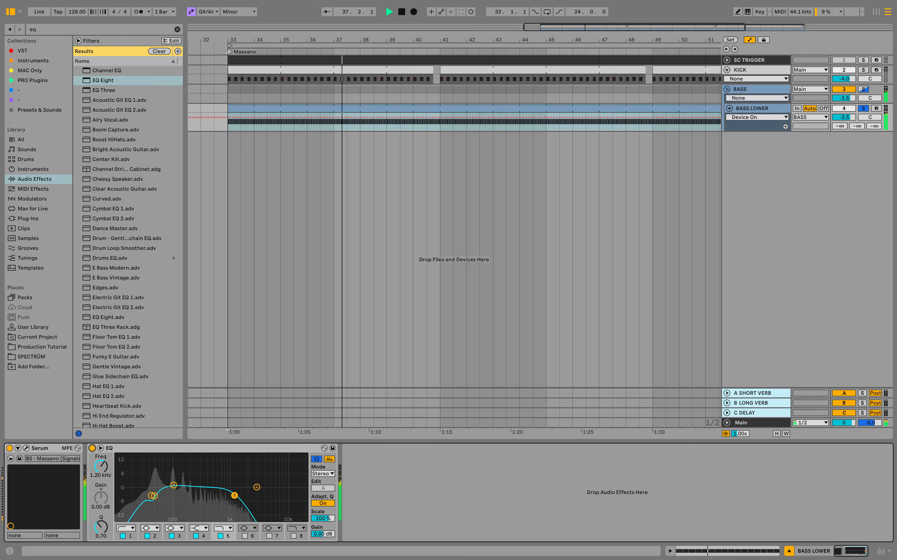
Step: Unsolo BASS LOWER, play it together with the kick and display the SC TRIGGER track's devices
{"action": "key", "text": "space"}
{"action": "left_click", "coordinate": [864, 108]}
{"action": "key", "text": "space"}
{"action": "left_click", "coordinate": [750, 60]}
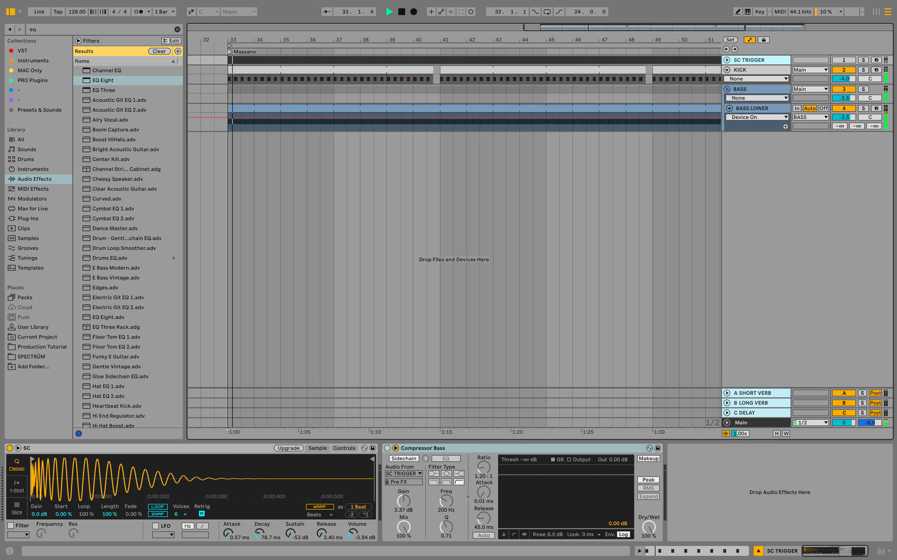
Step: Copy Compressor Bass from SC TRIGGER to the end of the BASS LOWER device chain, enable it and set its ratio to inf : 1
{"action": "right_click", "coordinate": [552, 448]}
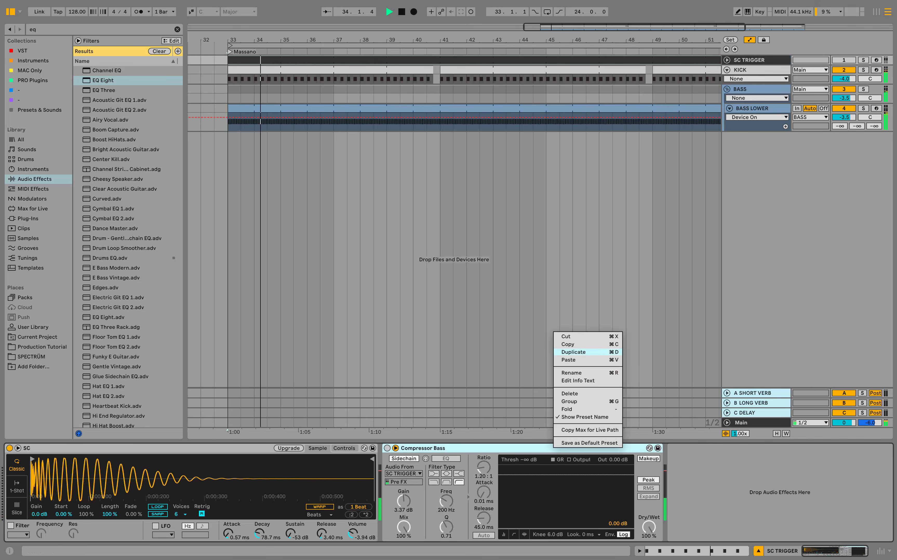
{"action": "left_click", "coordinate": [567, 344]}
{"action": "left_click", "coordinate": [752, 109]}
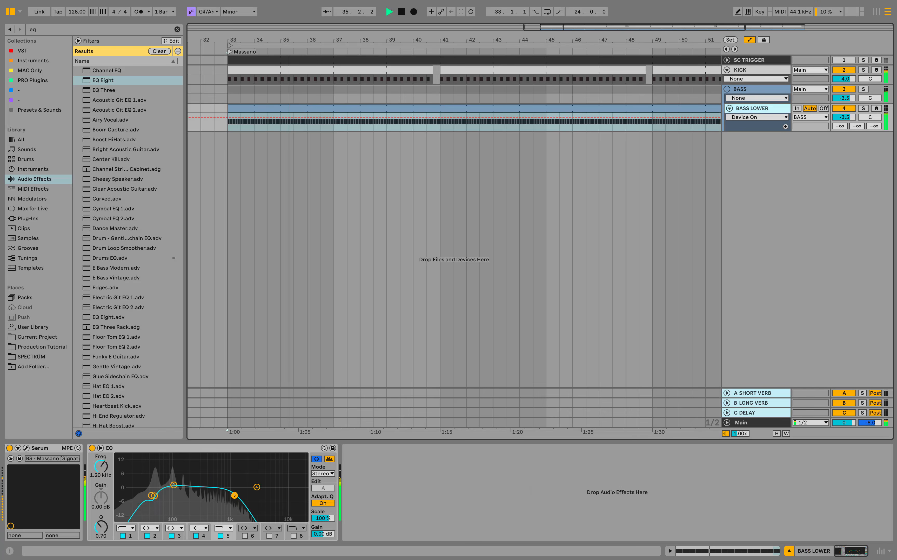
{"action": "right_click", "coordinate": [537, 481]}
{"action": "left_click", "coordinate": [551, 485]}
{"action": "left_click", "coordinate": [347, 448]}
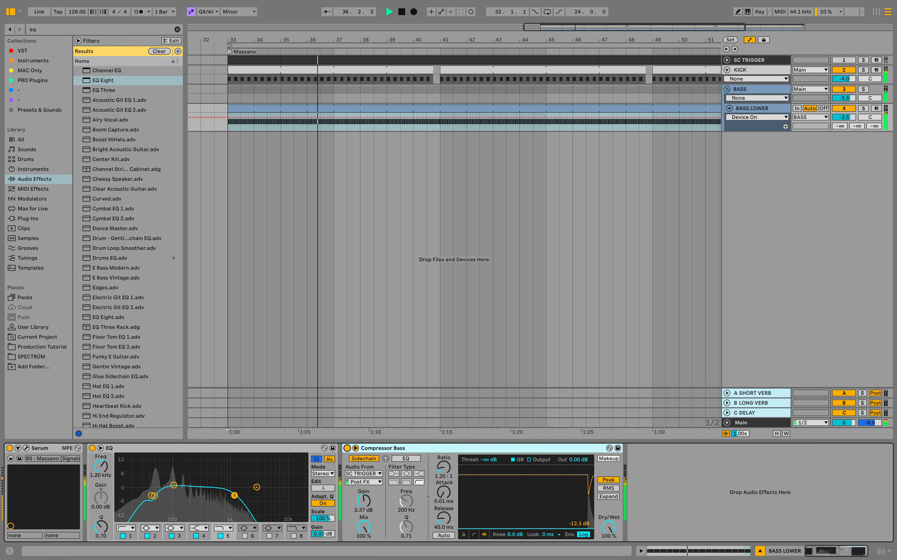
{"action": "left_click_drag", "start_coordinate": [444, 467], "coordinate": [444, 408]}
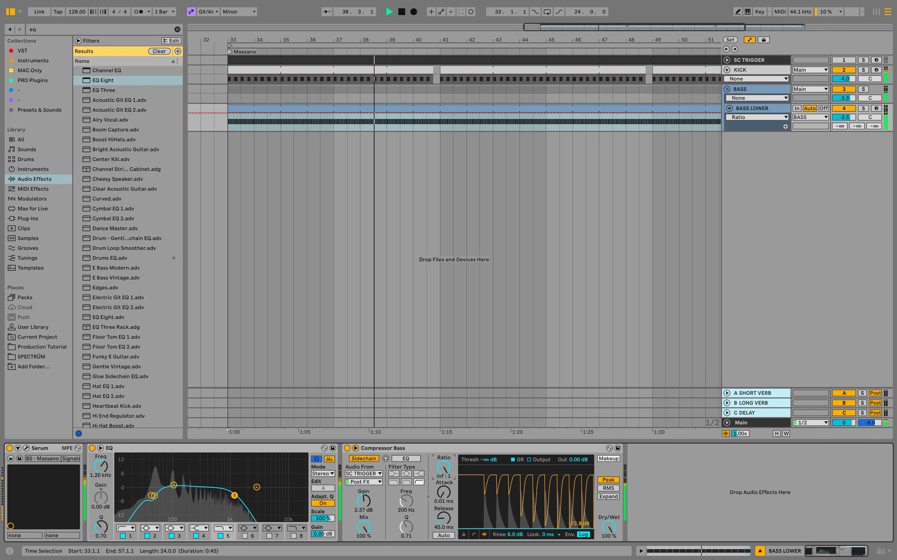
{"action": "left_click", "coordinate": [228, 122]}
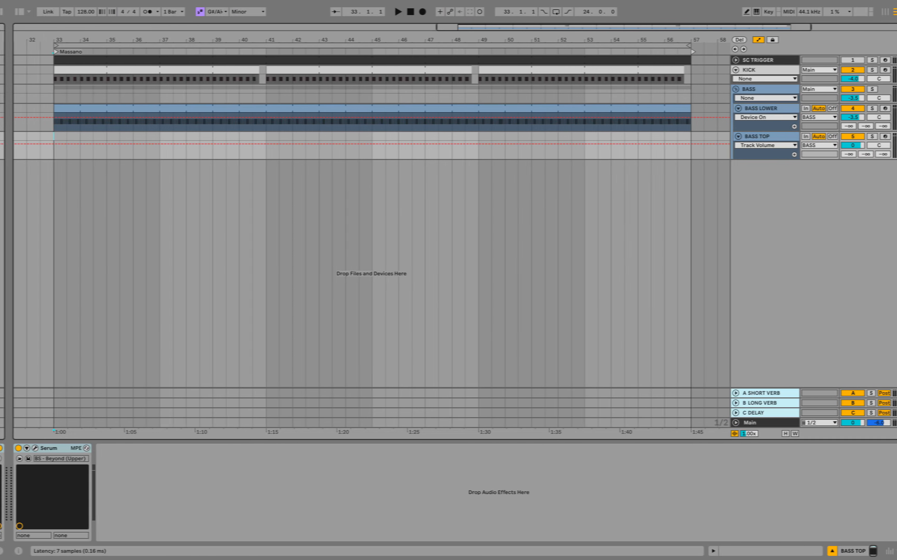
Step: Inspect the BS - Beyond (Upper) preset in BASS TOP's Serum and audition its sound
{"action": "left_click", "coordinate": [26, 448]}
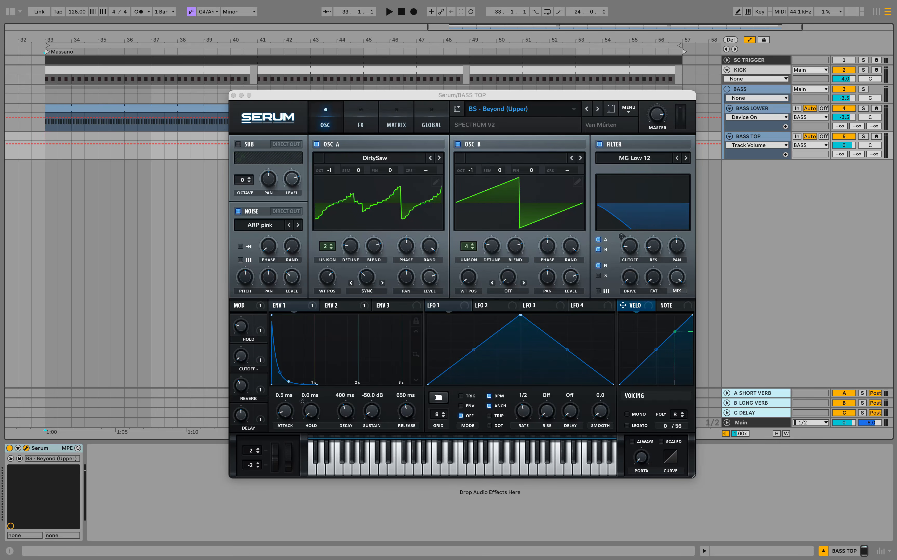
{"action": "left_click", "coordinate": [354, 456]}
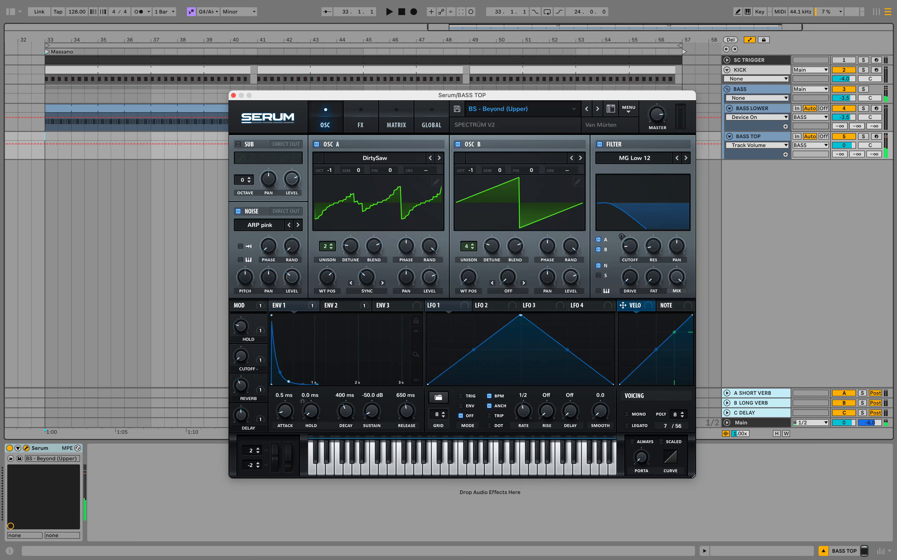
{"action": "left_click", "coordinate": [233, 95]}
Step: Copy the BASS LOWER clips from bars 33 to 57 onto BASS TOP and set BASS TOP's volume to -8.0 dB
{"action": "left_click", "coordinate": [229, 107]}
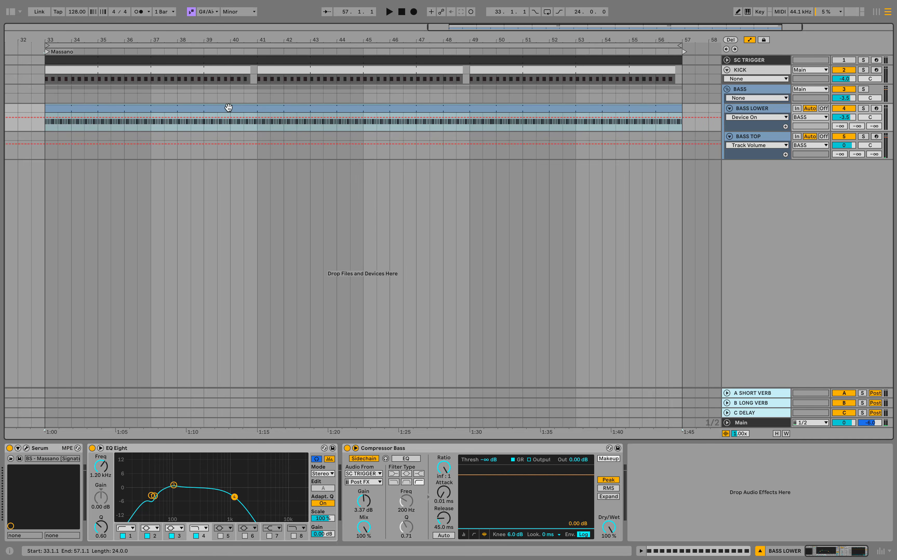
{"action": "key", "text": "super+c"}
{"action": "key", "text": "Down"}
{"action": "key", "text": "super+v"}
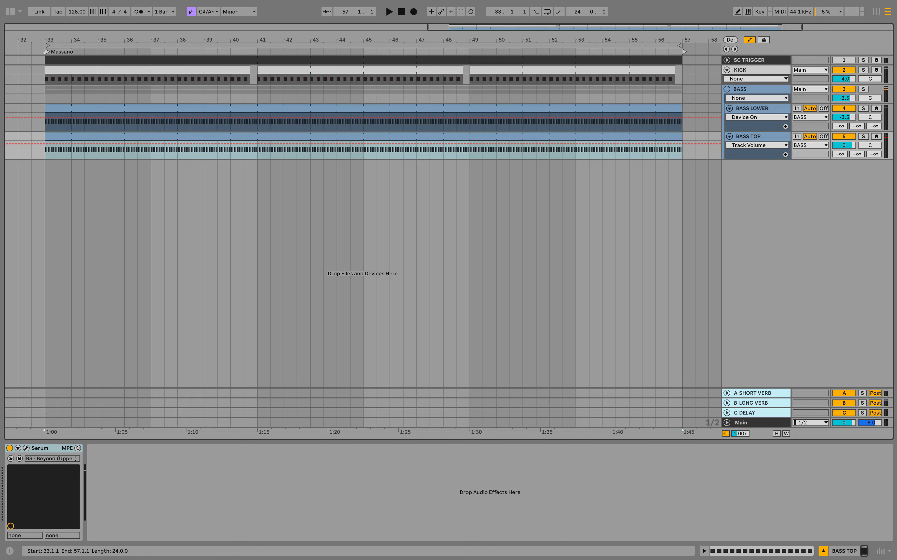
{"action": "left_click_drag", "start_coordinate": [844, 145], "coordinate": [844, 175]}
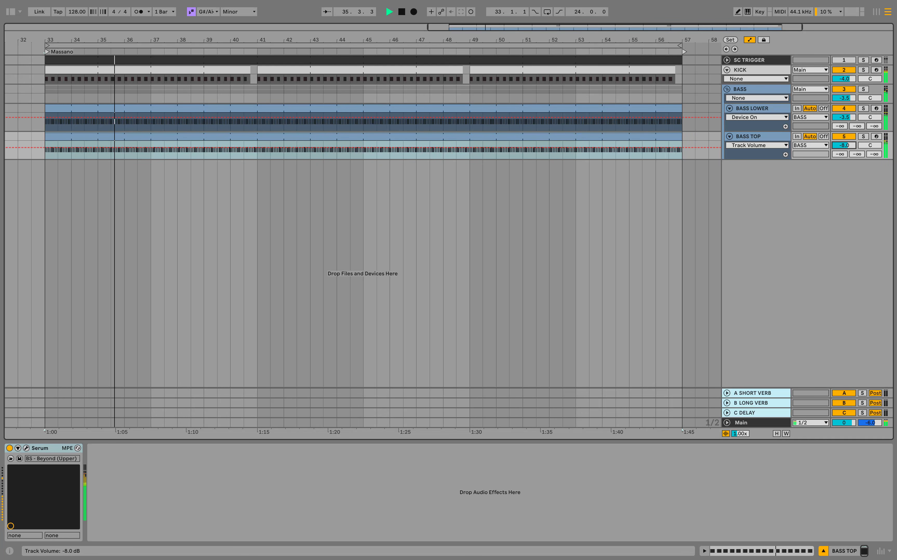
Step: Solo BASS TOP, deactivate the first G#1 note of every beat in its clip, and play it together with the other tracks
{"action": "left_click", "coordinate": [864, 137]}
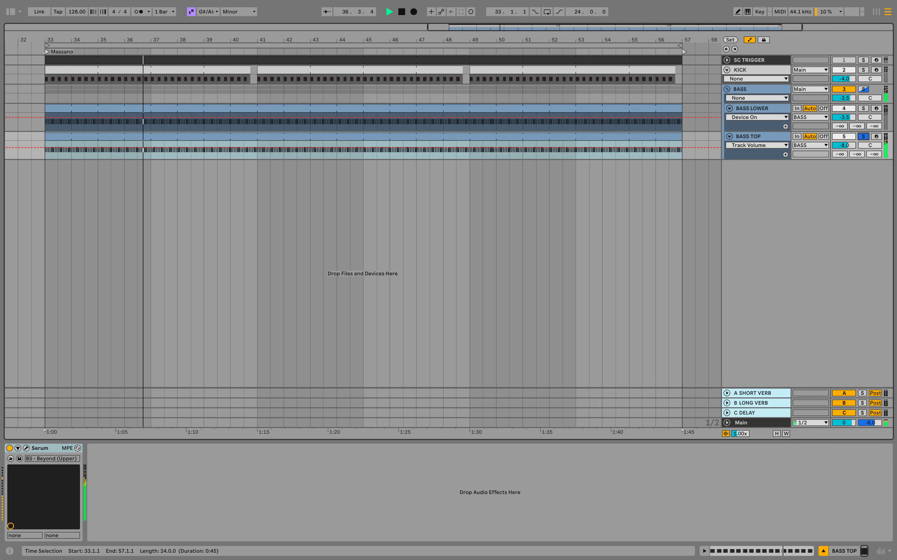
{"action": "double_click", "coordinate": [629, 137]}
{"action": "key", "text": "space"}
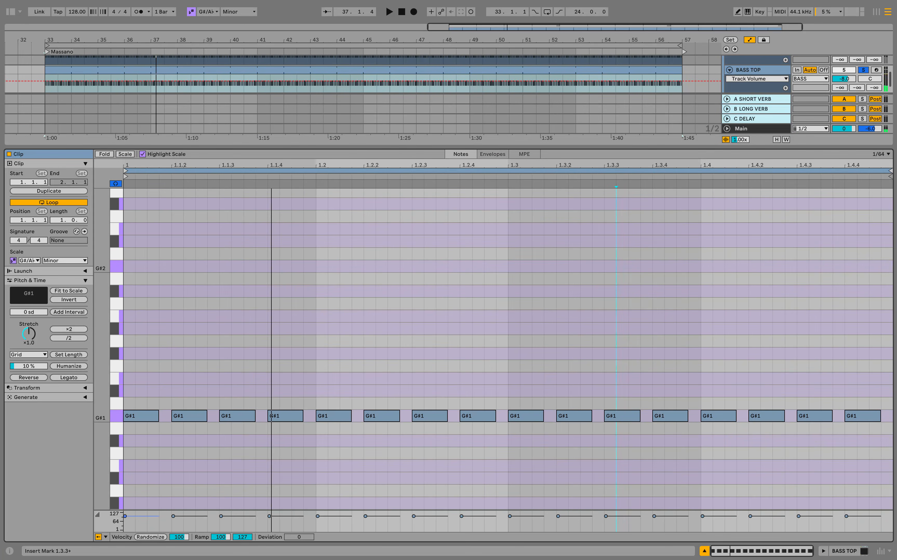
{"action": "left_click", "coordinate": [145, 415]}
{"action": "left_click_drag", "start_coordinate": [315, 386], "coordinate": [120, 464]}
{"action": "key", "text": "ctrl+d"}
{"action": "key", "text": "ctrl+d"}
{"action": "key", "text": "ctrl+d"}
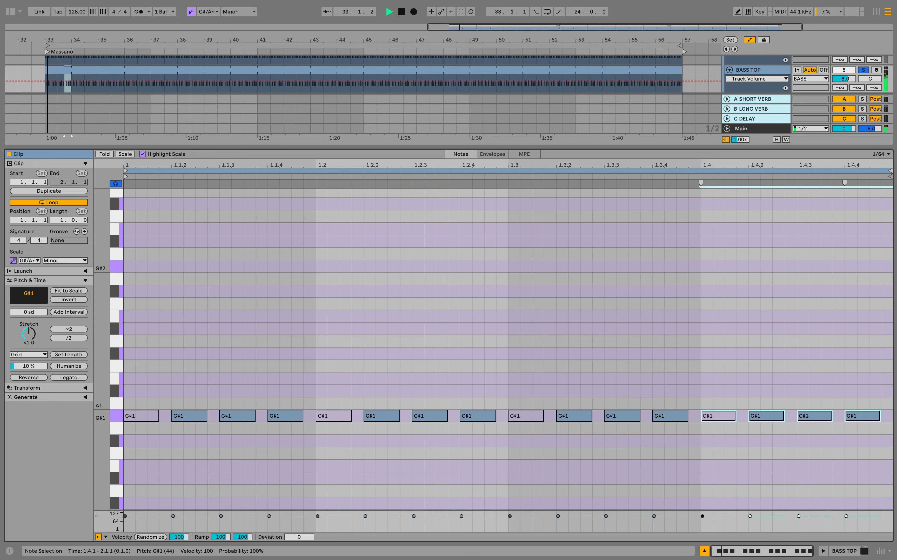
{"action": "key", "text": "ctrl+alt+l"}
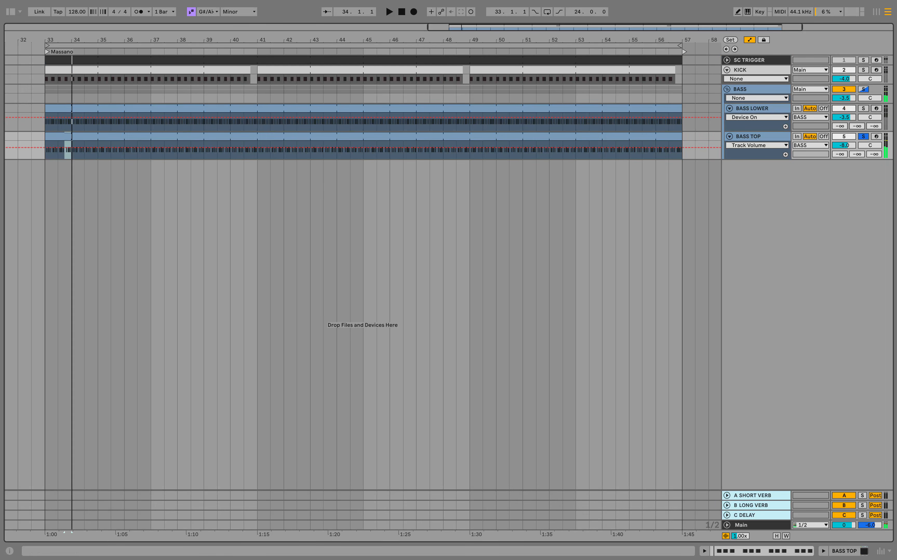
{"action": "key", "text": "space"}
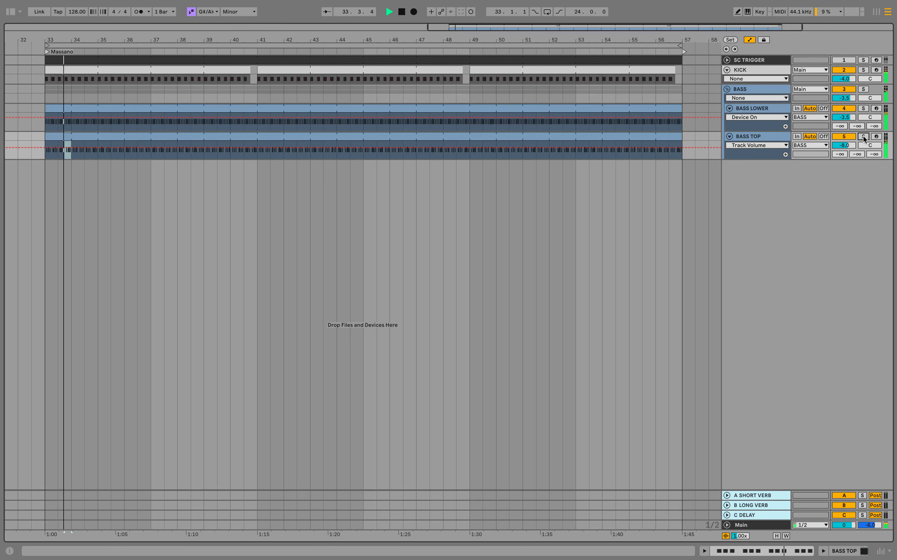
Step: Search the audio effects for "eq" and add EQ Eight after Serum on BASS TOP
{"action": "double_click", "coordinate": [756, 136]}
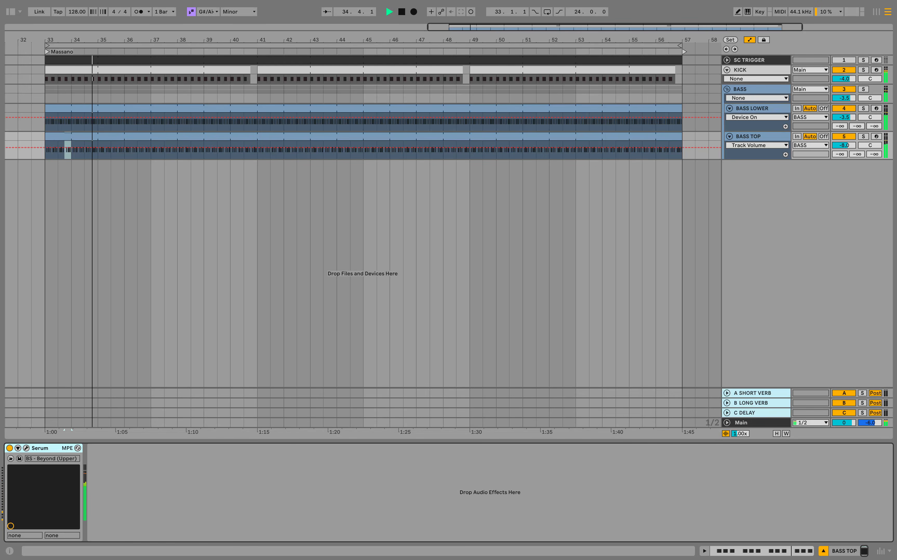
{"action": "left_click", "coordinate": [14, 12]}
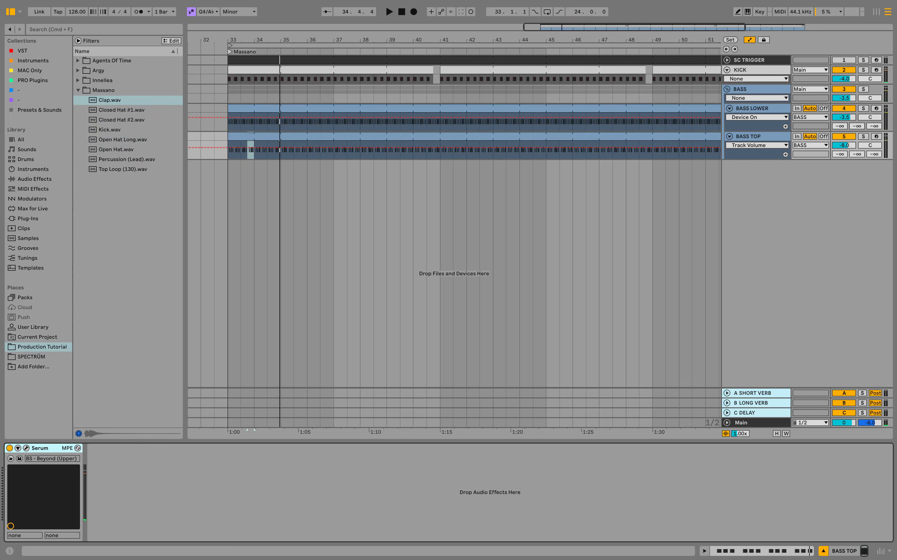
{"action": "left_click", "coordinate": [35, 179]}
{"action": "key", "text": "super+f"}
{"action": "type", "text": "eq"}
{"action": "double_click", "coordinate": [103, 80]}
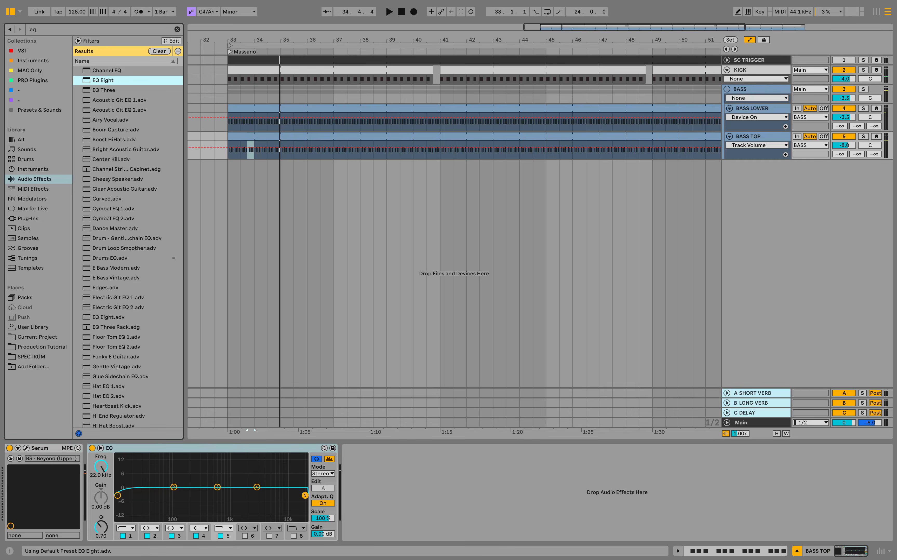
Step: Solo BASS TOP during playback and set its EQ's band 1 to a steeper low cut at about 102 Hz
{"action": "left_click", "coordinate": [864, 89]}
{"action": "key", "text": "space"}
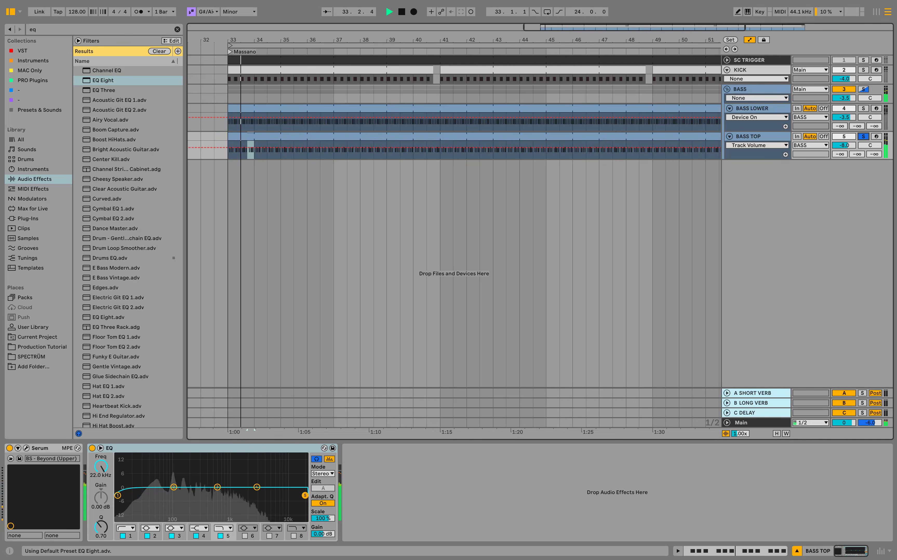
{"action": "left_click", "coordinate": [126, 528]}
{"action": "left_click", "coordinate": [122, 466]}
{"action": "left_click_drag", "start_coordinate": [116, 495], "coordinate": [174, 494]}
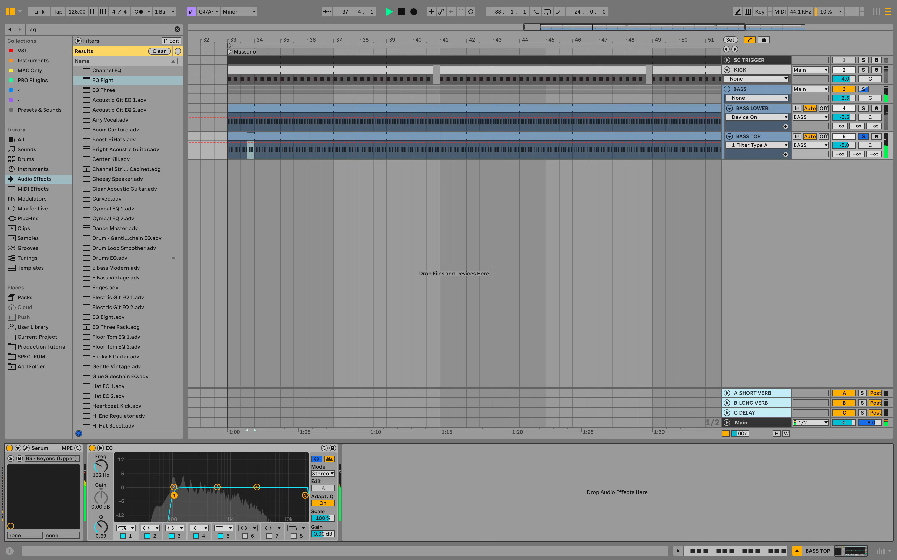
Step: Set band 4 of the BASS TOP EQ to a high shelf at 2.00 kHz with -6.00 dB of gain
{"action": "left_click", "coordinate": [96, 466]}
{"action": "type", "text": "2000"}
{"action": "key", "text": "Return"}
{"action": "key", "text": "space"}
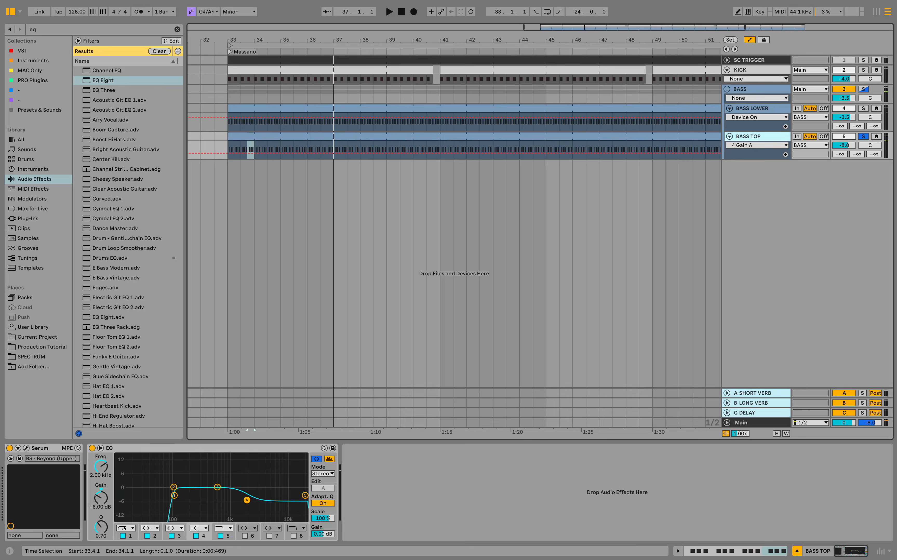
Step: Paste Compressor Bass after the EQ on BASS TOP, set its ratio to 4.00 : 1 and play it unsoloed with all tracks
{"action": "right_click", "coordinate": [495, 486]}
{"action": "left_click", "coordinate": [507, 490]}
{"action": "key", "text": "space"}
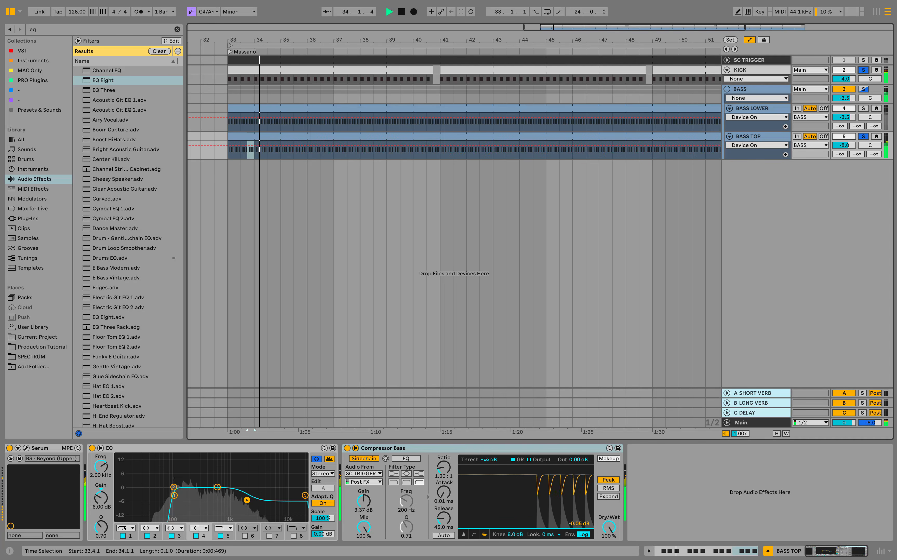
{"action": "left_click_drag", "start_coordinate": [447, 472], "coordinate": [447, 468]}
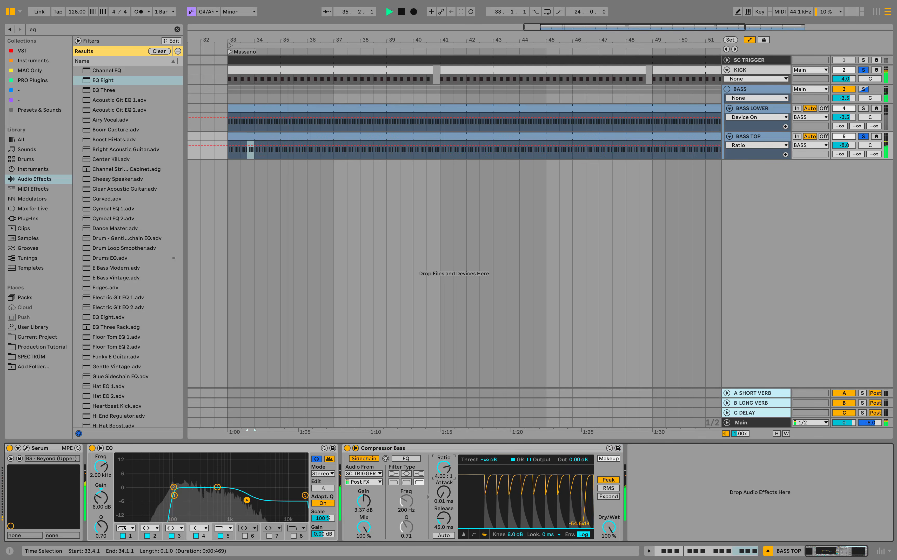
{"action": "left_click", "coordinate": [864, 136]}
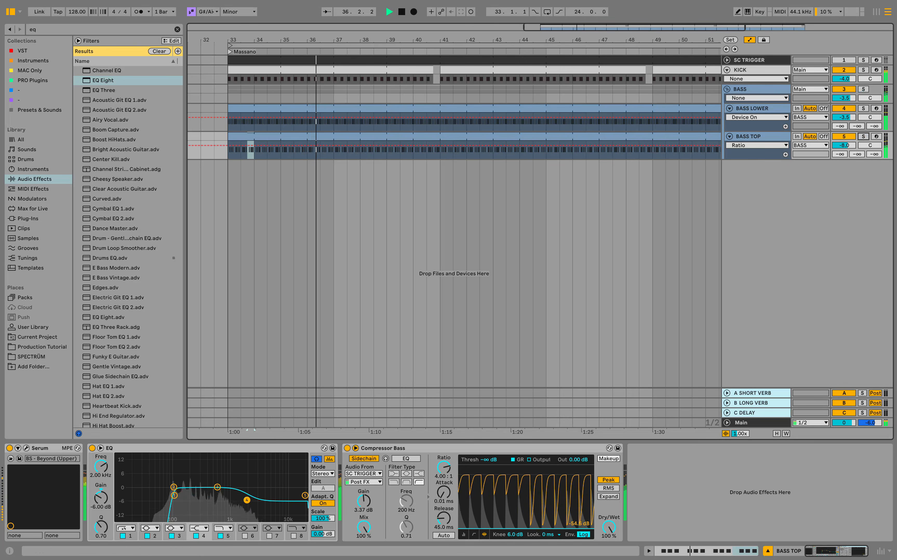
{"action": "left_click", "coordinate": [228, 151]}
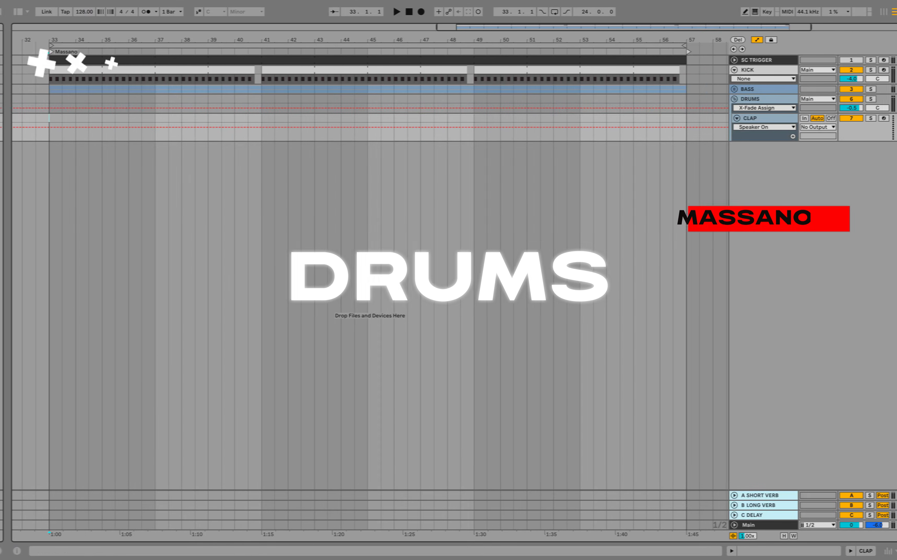
Step: Load Clap.wav onto the CLAP track and insert a two-bar empty MIDI clip starting at bar 37
{"action": "left_click", "coordinate": [109, 100]}
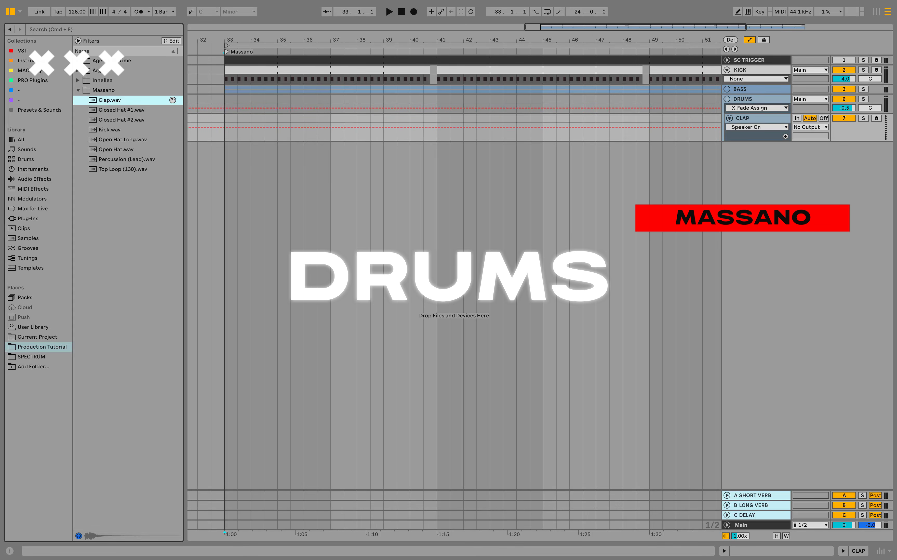
{"action": "key", "text": "Return"}
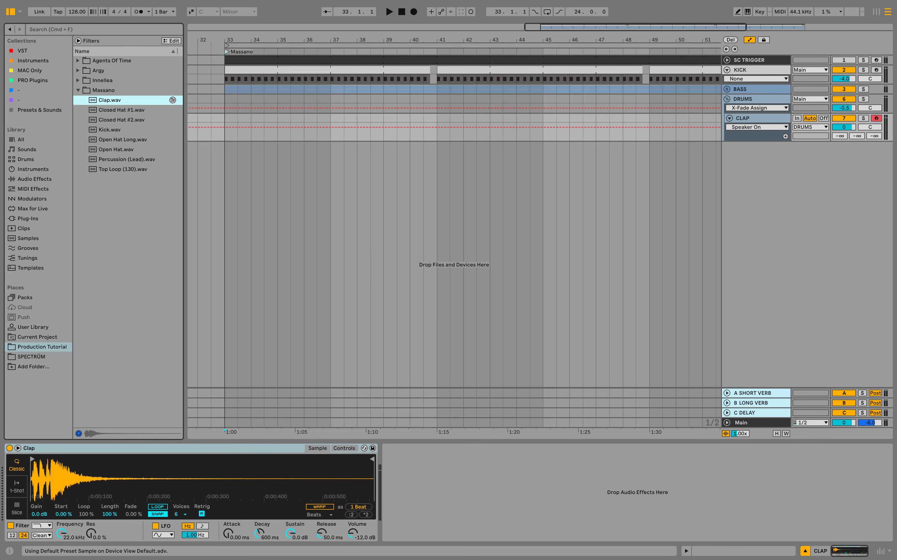
{"action": "key", "text": "alt+super+b"}
{"action": "left_click_drag", "start_coordinate": [148, 118], "coordinate": [200, 118]}
{"action": "right_click", "coordinate": [191, 117]}
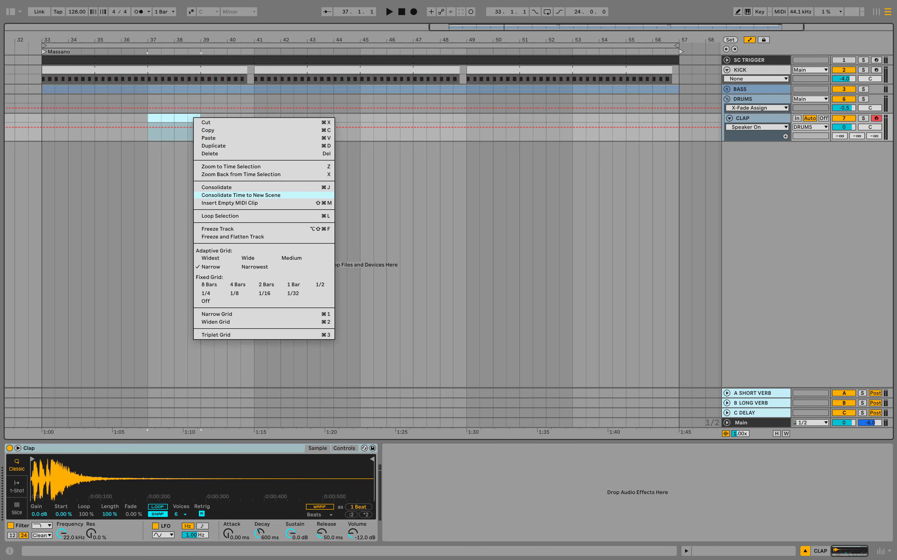
{"action": "left_click", "coordinate": [237, 202]}
Step: Add one-beat C3 notes on beats 2 and 4 of both bars in the clap clip and play the pattern
{"action": "mouse_move", "coordinate": [221, 423]}
{"action": "left_mouse_down"}
{"action": "mouse_move", "coordinate": [315, 423]}
{"action": "mouse_move", "coordinate": [273, 422]}
{"action": "left_mouse_up"}
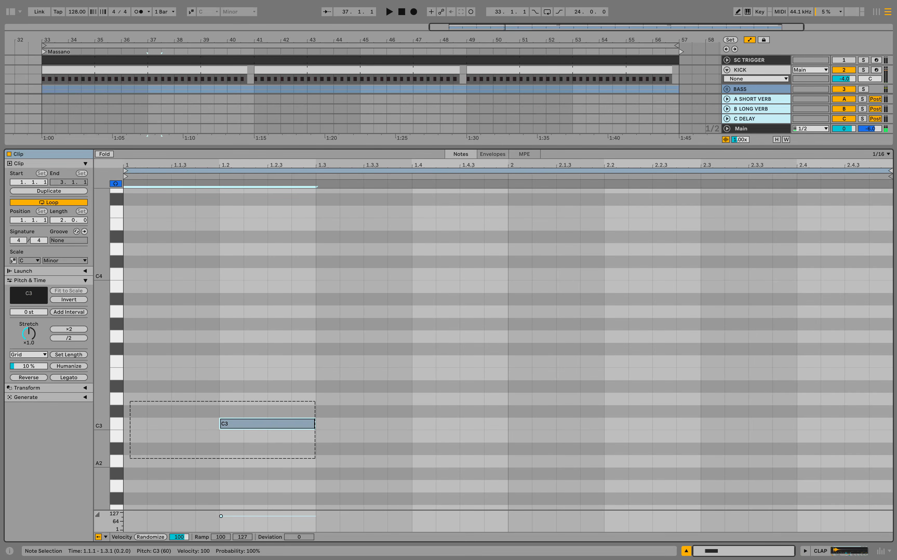
{"action": "key", "text": "ctrl+d"}
{"action": "key", "text": "ctrl+d"}
{"action": "key", "text": "ctrl+d"}
{"action": "scroll", "coordinate": [380, 418], "scroll_direction": "down", "scroll_amount": 3}
{"action": "key", "text": "space"}
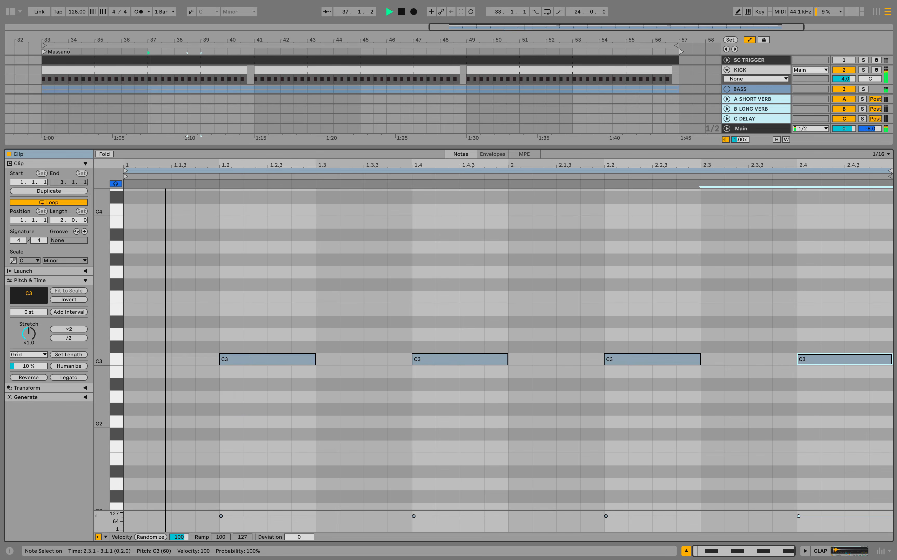
{"action": "key", "text": "space"}
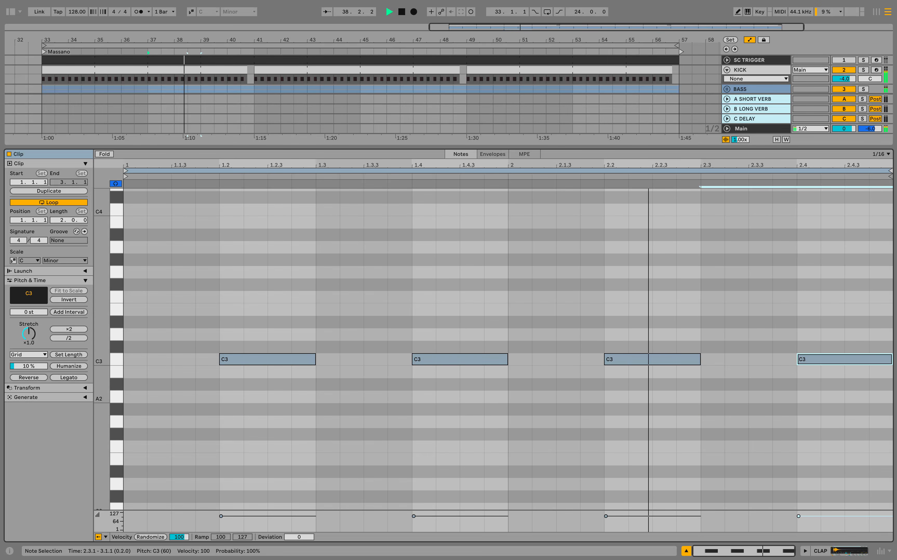
{"action": "key", "text": "space"}
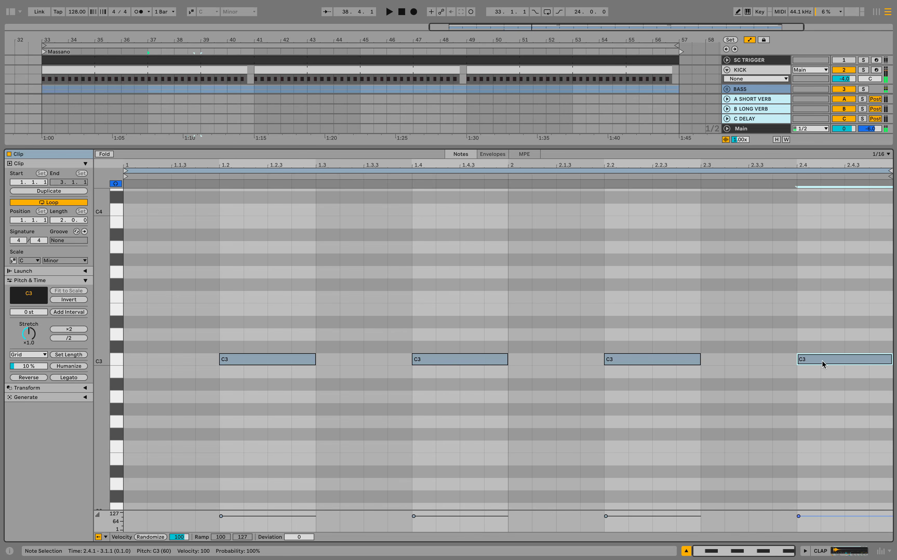
Step: Replace the last clap note with C3 notes at 2.3.4 and 2.4.2, giving the final one velocity 20, and play the result
{"action": "key", "text": "Delete"}
{"action": "double_click", "coordinate": [785, 359]}
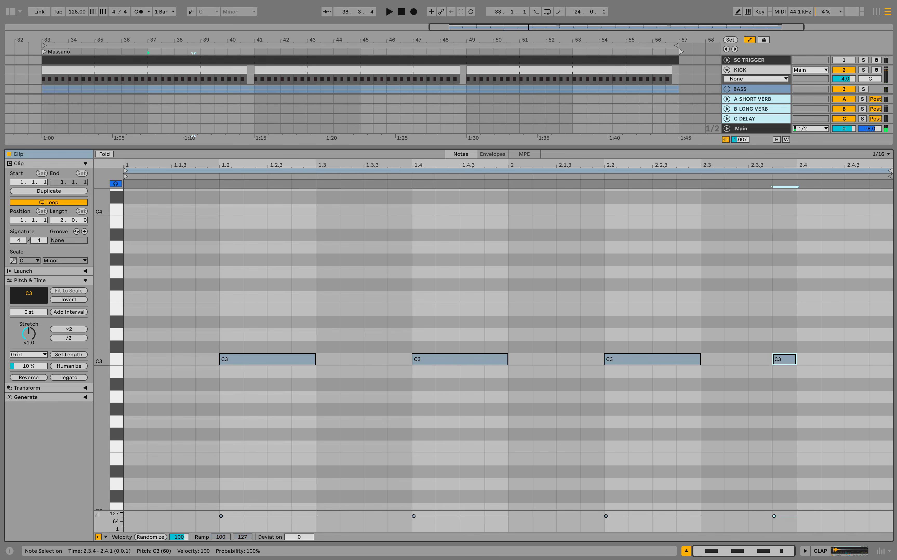
{"action": "left_click_drag", "start_coordinate": [796, 359], "coordinate": [821, 359]}
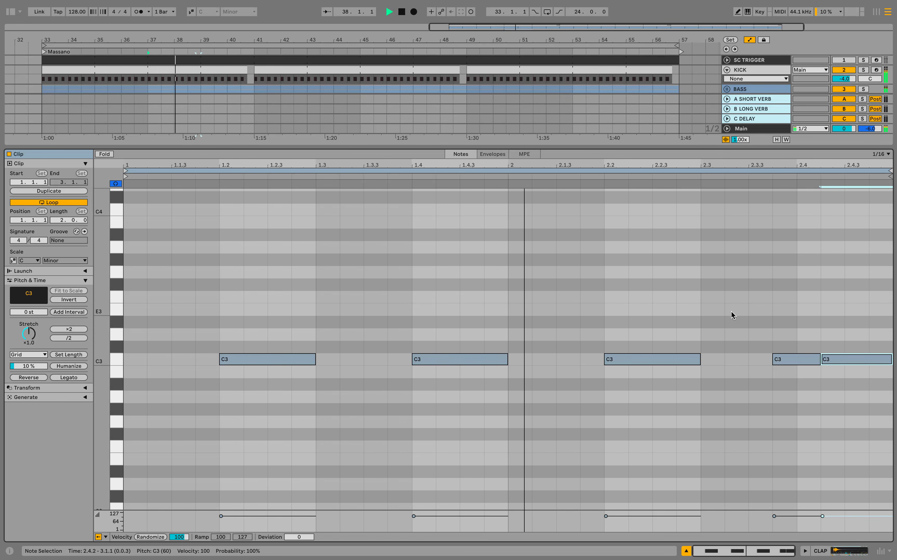
{"action": "key", "text": "space"}
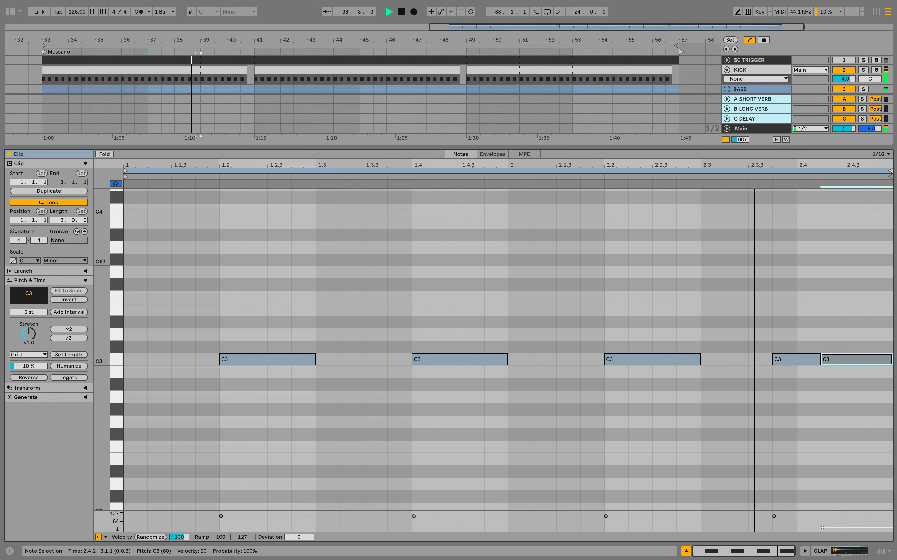
Step: Extend the clap clip's repeats to bar 57, play it, and switch the Clap sample to 1-Shot mode
{"action": "key", "text": "super+alt+l"}
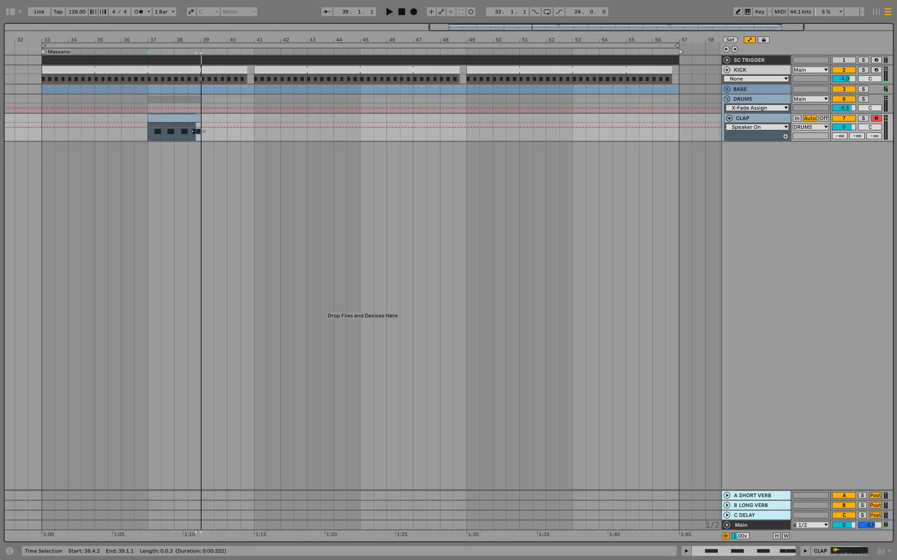
{"action": "left_click_drag", "start_coordinate": [201, 118], "coordinate": [679, 119]}
{"action": "key", "text": "space"}
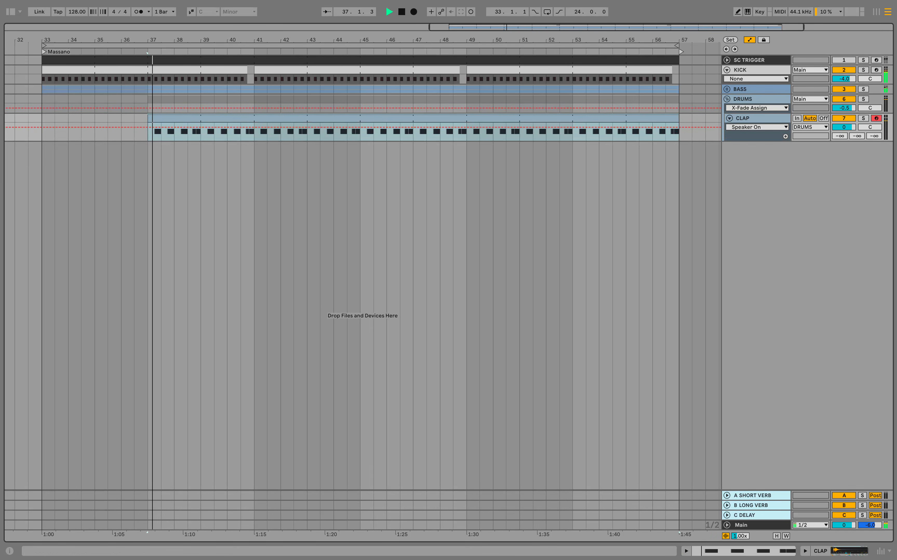
{"action": "double_click", "coordinate": [756, 118]}
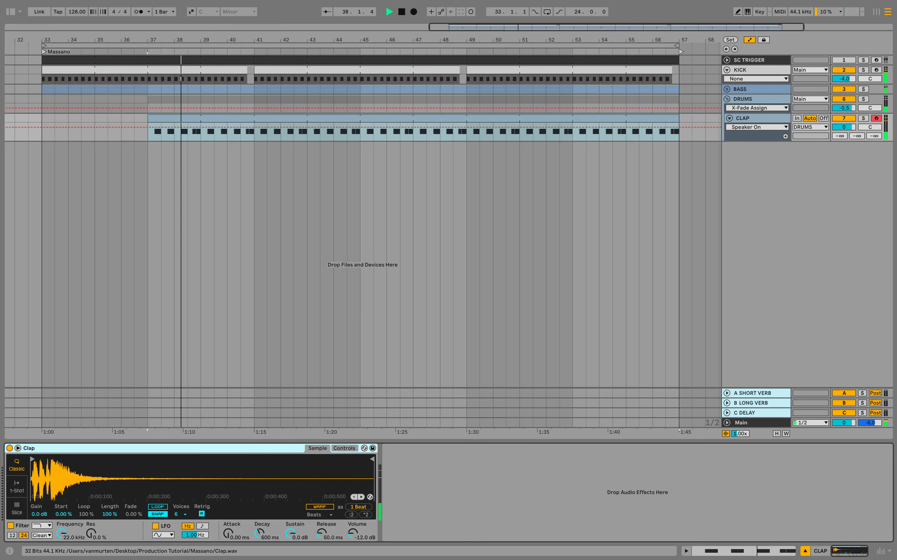
{"action": "left_click", "coordinate": [17, 487]}
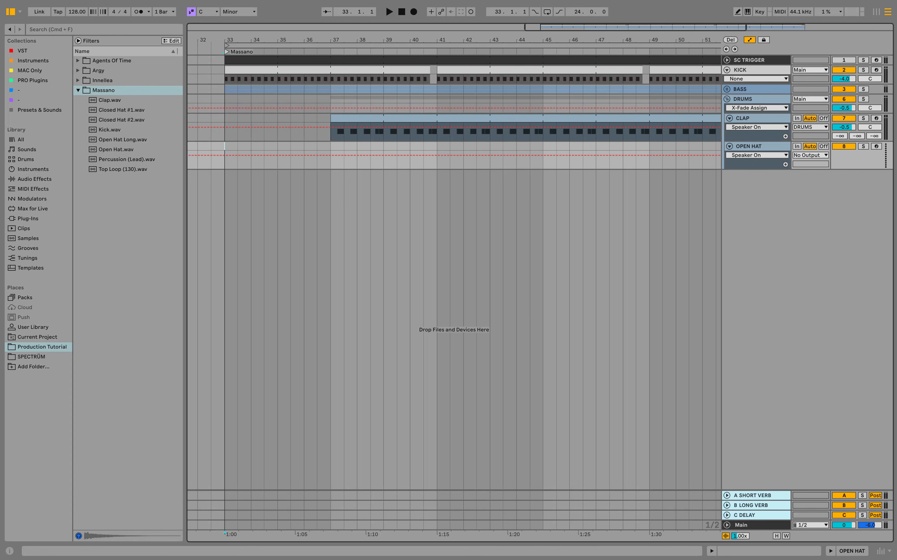
Step: Load Open Hat.wav onto the OPEN HAT track and insert a one-bar empty MIDI clip at bar 41
{"action": "left_click", "coordinate": [116, 150]}
{"action": "key", "text": "Return"}
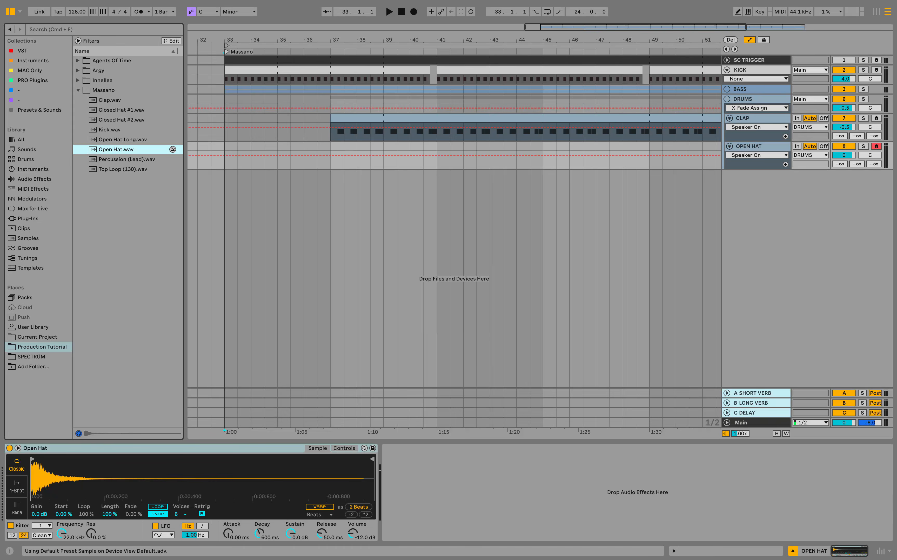
{"action": "key", "text": "alt+super+b"}
{"action": "left_click_drag", "start_coordinate": [255, 145], "coordinate": [275, 145]}
{"action": "right_click", "coordinate": [275, 145]}
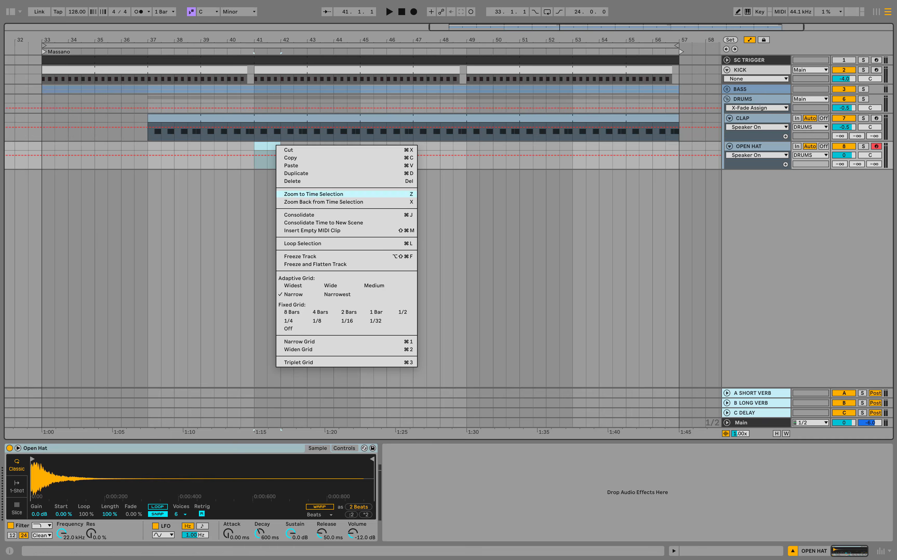
{"action": "left_click", "coordinate": [312, 230]}
Step: Add an eighth-note C3 at 1.1.3 in the open hat clip and repeat it on the offbeat of all four beats
{"action": "key", "text": "space"}
{"action": "double_click", "coordinate": [244, 424]}
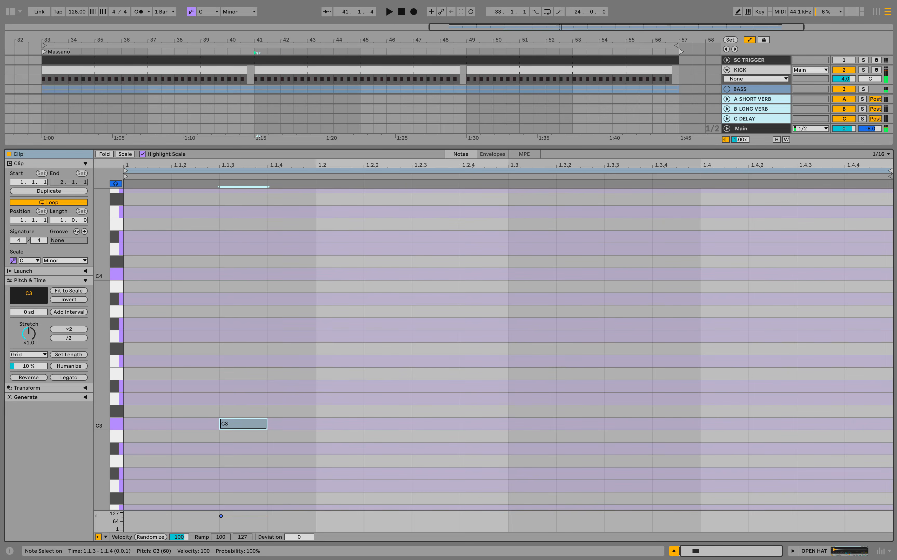
{"action": "left_click_drag", "start_coordinate": [267, 423], "coordinate": [115, 474]}
{"action": "key", "text": "ctrl+d"}
{"action": "key", "text": "ctrl+d"}
{"action": "key", "text": "ctrl+d"}
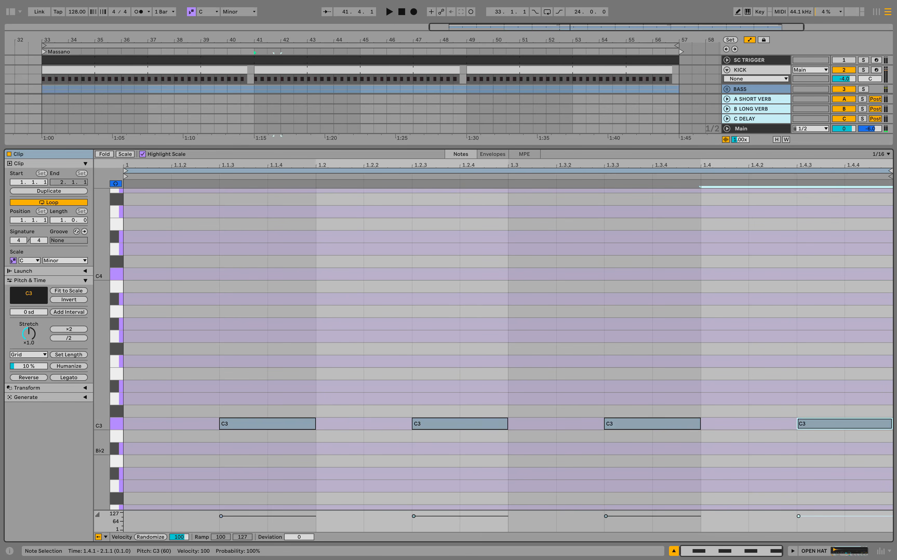
Step: Repeat the one-bar open hat clip on the OPEN HAT track through to bar 57
{"action": "key", "text": "ctrl+alt+l"}
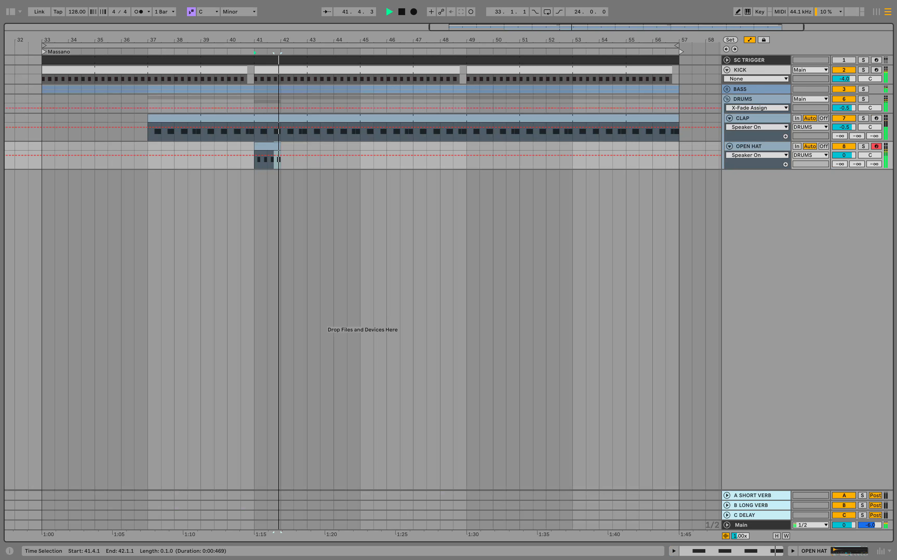
{"action": "key", "text": "ctrl+d"}
{"action": "key", "text": "ctrl+d"}
{"action": "key", "text": "ctrl+d"}
{"action": "key", "text": "ctrl+d"}
{"action": "key", "text": "ctrl+d"}
{"action": "key", "text": "ctrl+d"}
{"action": "key", "text": "ctrl+d"}
{"action": "key", "text": "ctrl+d"}
{"action": "key", "text": "ctrl+d"}
{"action": "key", "text": "ctrl+d"}
{"action": "key", "text": "ctrl+d"}
{"action": "key", "text": "ctrl+d"}
{"action": "key", "text": "ctrl+d"}
{"action": "key", "text": "ctrl+d"}
{"action": "key", "text": "ctrl+d"}
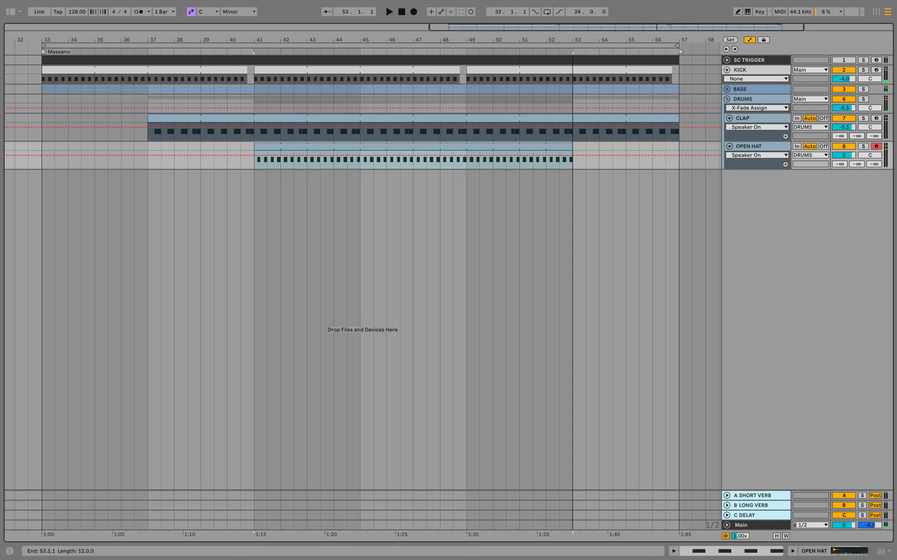
Step: Lower the OPEN HAT volume to about -8.4 dB during playback and, with the track soloed, set its A-SHORT VERB send to -10.0 dB
{"action": "key", "text": "space"}
{"action": "left_click_drag", "start_coordinate": [844, 155], "coordinate": [844, 178]}
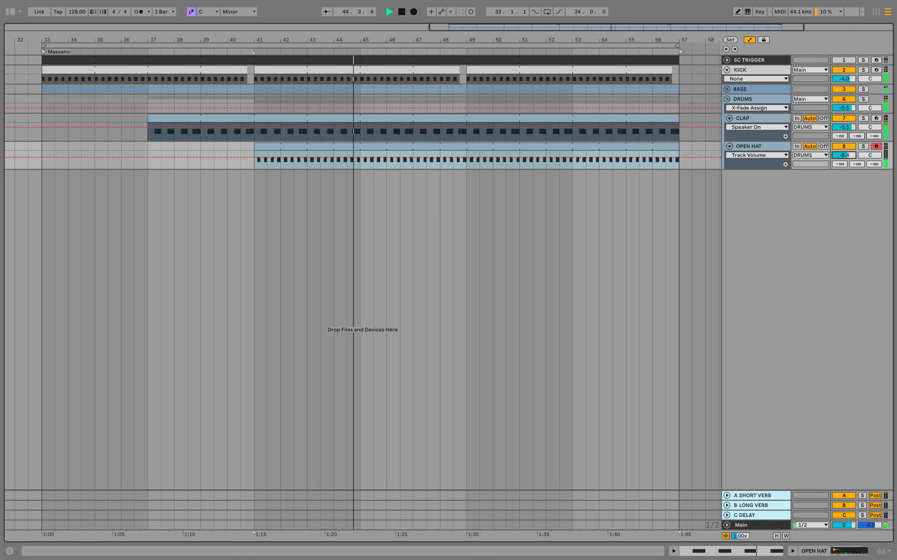
{"action": "left_click", "coordinate": [863, 146]}
{"action": "key", "text": "space"}
{"action": "key", "text": "space"}
{"action": "left_click_drag", "start_coordinate": [840, 164], "coordinate": [840, 153]}
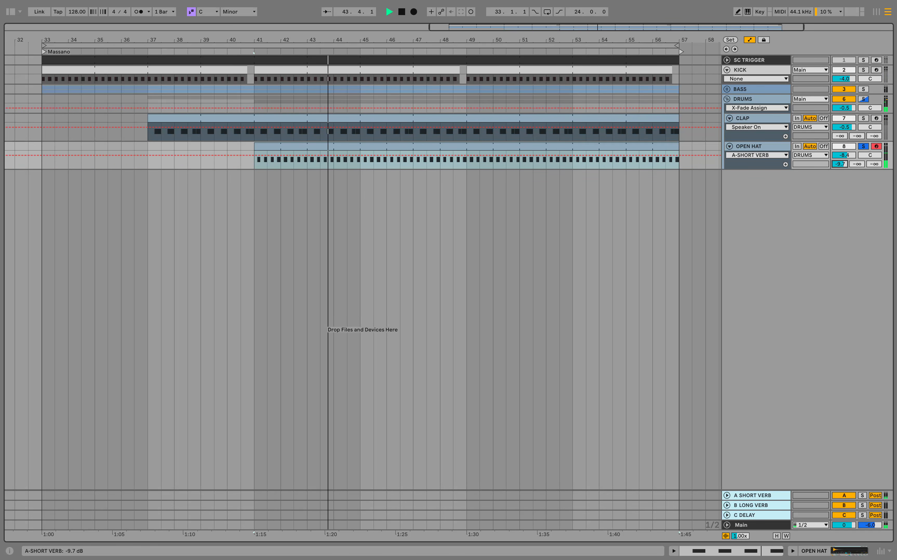
{"action": "left_click_drag", "start_coordinate": [837, 163], "coordinate": [837, 161]}
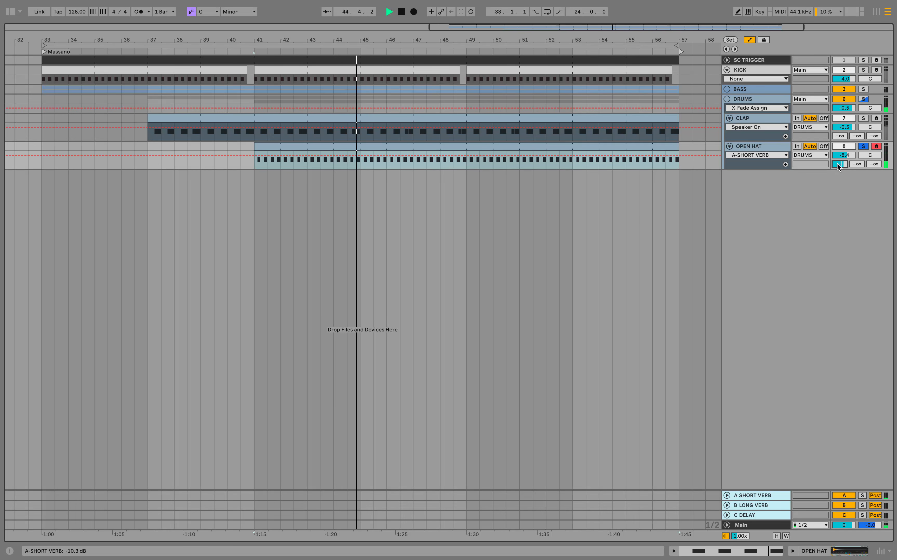
{"action": "left_click", "coordinate": [864, 146]}
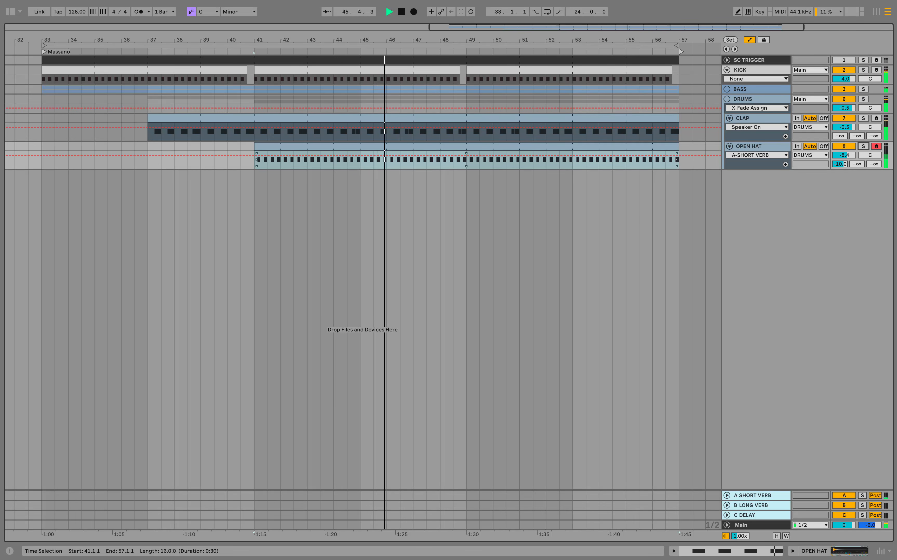
{"action": "left_click", "coordinate": [44, 147]}
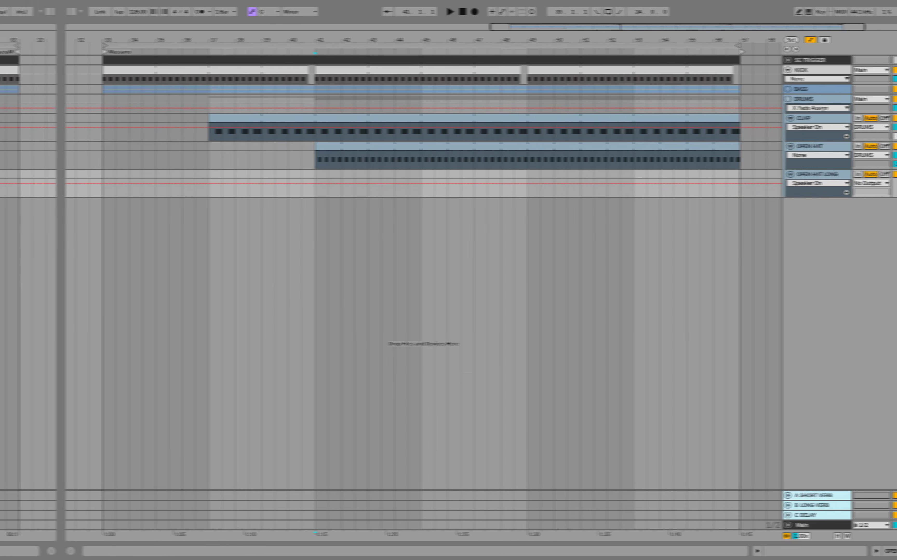
Step: Load Open Hat Long.wav onto the OPEN HAT LONG track and copy the open hat pattern onto it from bar 49 to 57
{"action": "key", "text": "super+alt+b"}
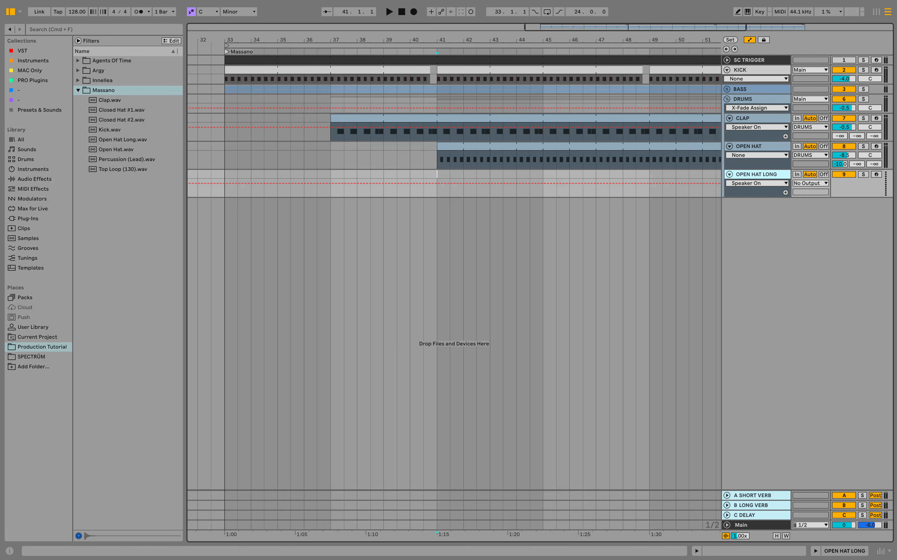
{"action": "left_click", "coordinate": [123, 140]}
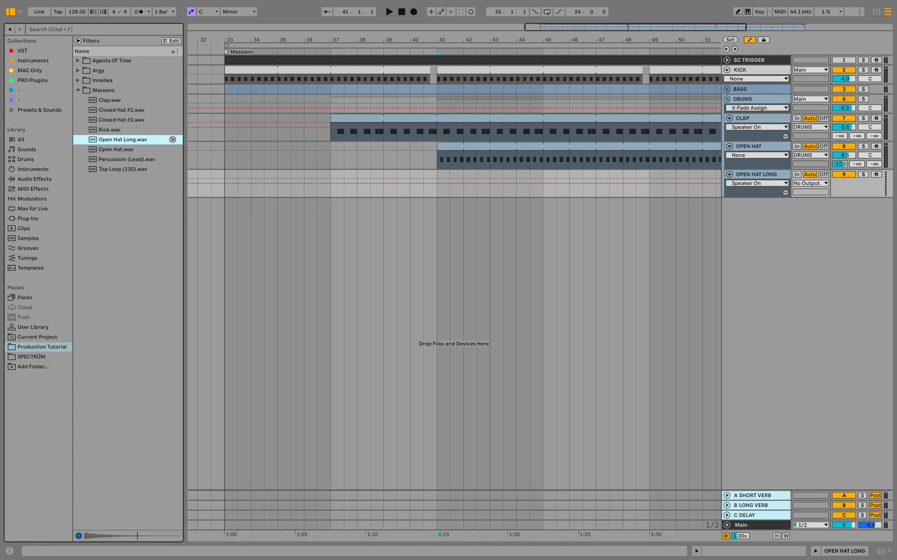
{"action": "key", "text": "Return"}
{"action": "key", "text": "super+alt+b"}
{"action": "left_click_drag", "start_coordinate": [276, 146], "coordinate": [467, 175]}
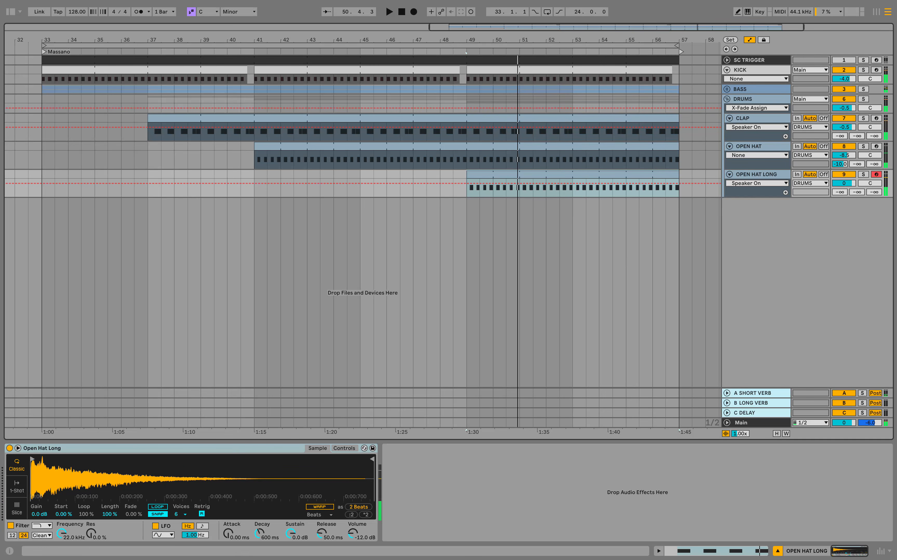
Step: Switch the Open Hat Long sample to 1-Shot mode and lower its track volume to -15.5 dB during playback
{"action": "left_click", "coordinate": [17, 486]}
{"action": "key", "text": "space"}
{"action": "left_click_drag", "start_coordinate": [844, 183], "coordinate": [845, 211]}
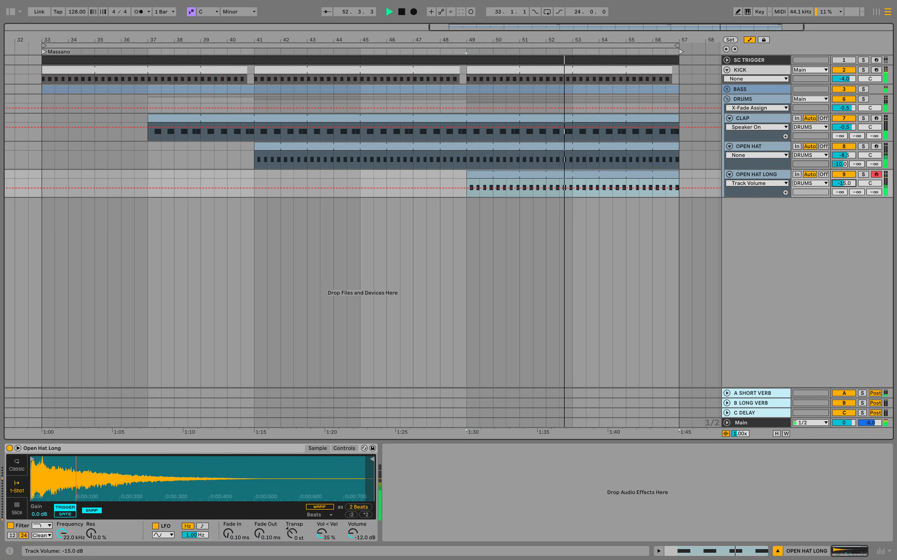
{"action": "key", "text": "space"}
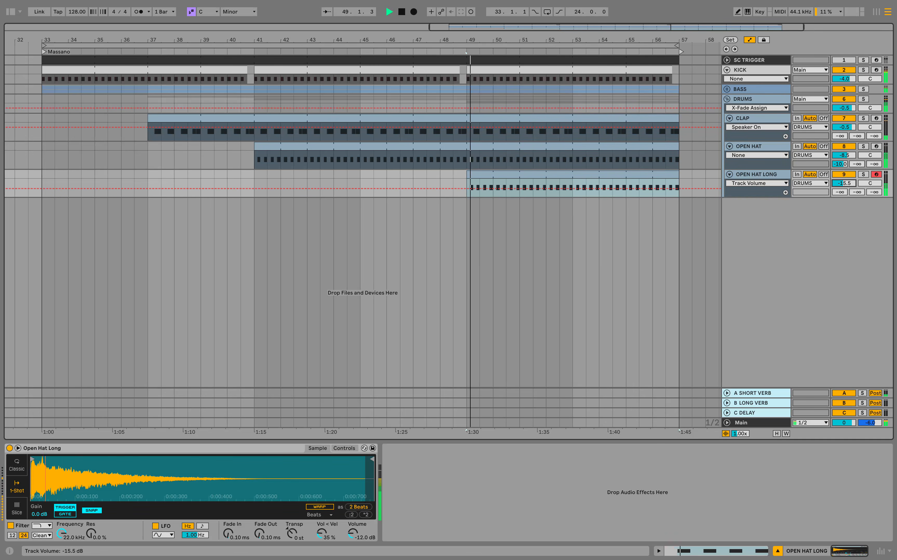
Step: Solo OPEN HAT LONG and set its A-SHORT VERB send to -10.0 dB
{"action": "left_click", "coordinate": [863, 174]}
{"action": "left_click_drag", "start_coordinate": [839, 192], "coordinate": [840, 160]}
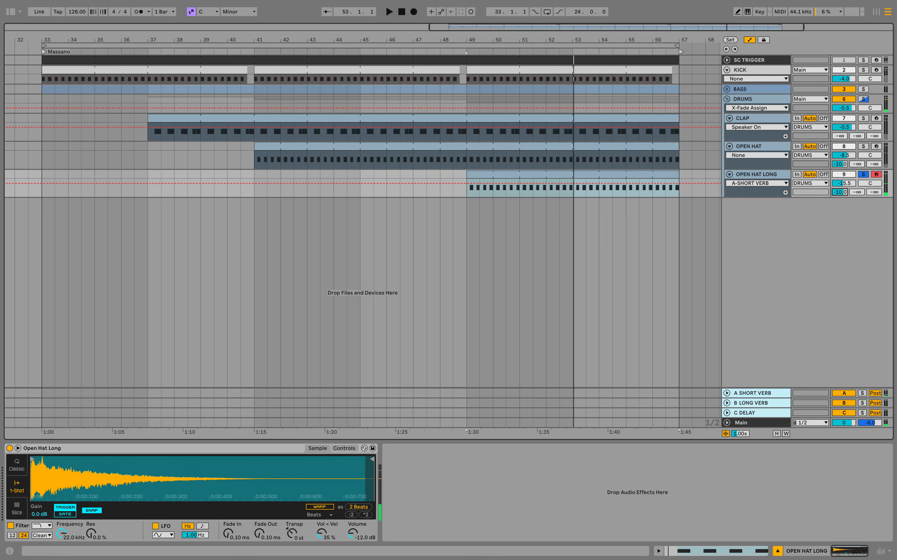
{"action": "key", "text": "space"}
Step: Set the Open Hat Long sample's Fade Out to 227 ms, shorten its end to just past the 500 ms mark, and unsolo the track
{"action": "left_click_drag", "start_coordinate": [259, 533], "coordinate": [260, 504]}
{"action": "left_click_drag", "start_coordinate": [372, 459], "coordinate": [274, 459]}
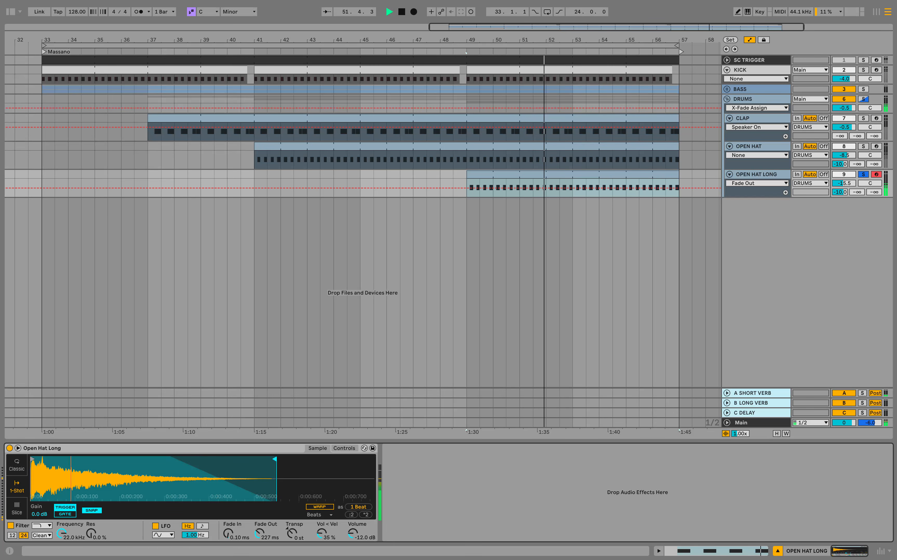
{"action": "key", "text": "space"}
{"action": "left_click", "coordinate": [864, 174]}
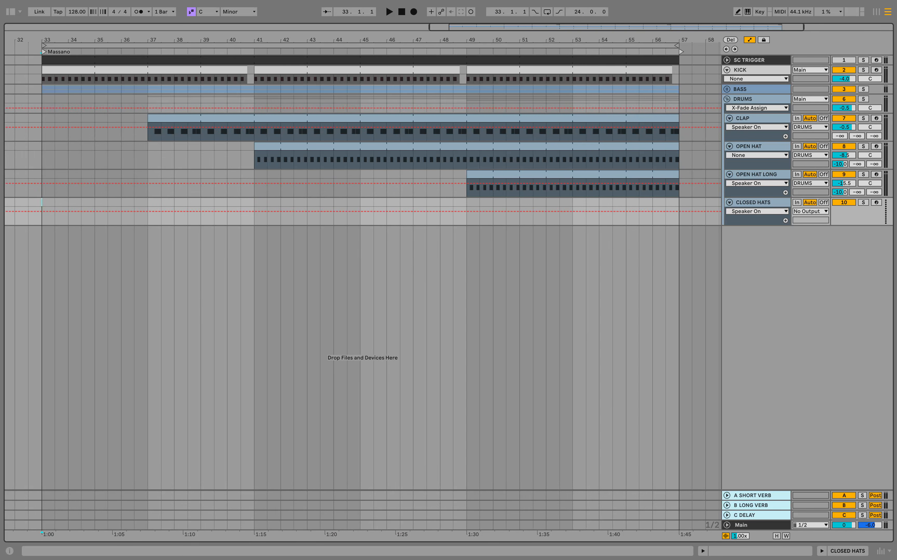
Step: Load Closed Hat #1.wav onto the CLOSED HATS track and insert a one-bar empty MIDI clip at bar 49
{"action": "key", "text": "super+alt+b"}
{"action": "left_click", "coordinate": [122, 110]}
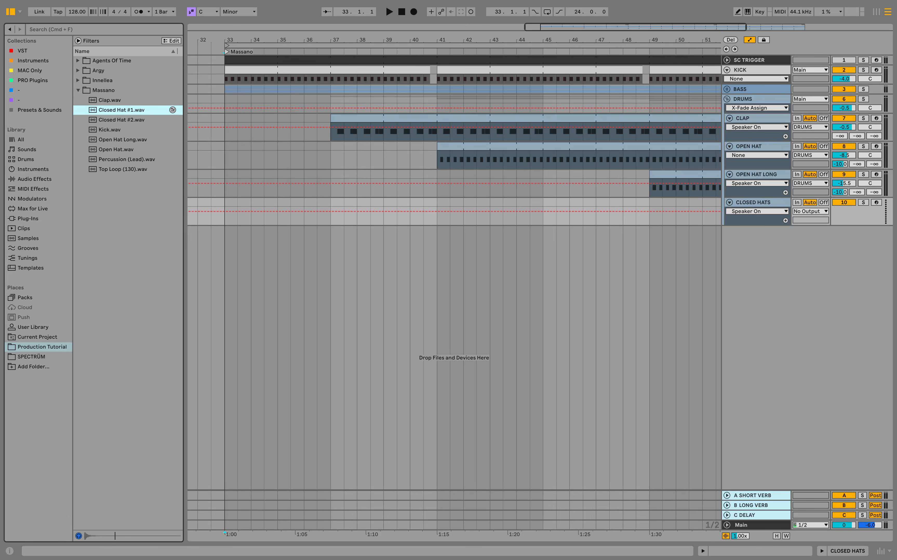
{"action": "key", "text": "Return"}
{"action": "key", "text": "super+alt+b"}
{"action": "right_click", "coordinate": [480, 203]}
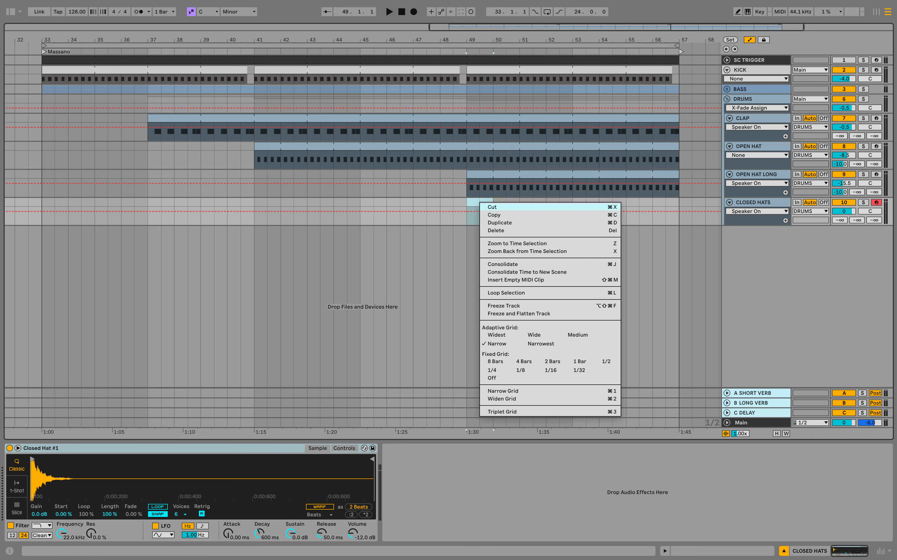
{"action": "left_click", "coordinate": [515, 279]}
Step: Fill beat 1 with four sixteenth-note C3 notes, with velocities rising over the first three and 90 on the fourth
{"action": "key", "text": "space"}
{"action": "double_click", "coordinate": [150, 425]}
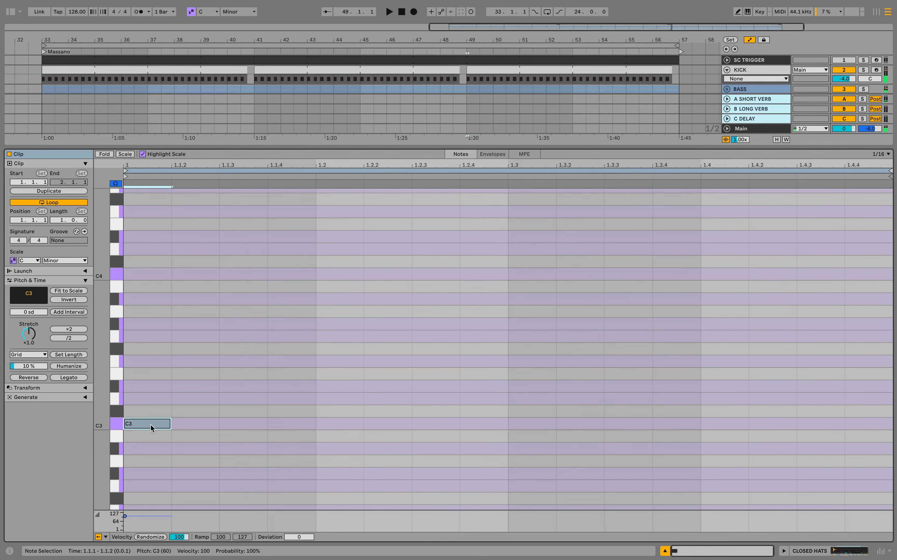
{"action": "key", "text": "super+d"}
{"action": "key", "text": "super+d"}
{"action": "left_click", "coordinate": [128, 423]}
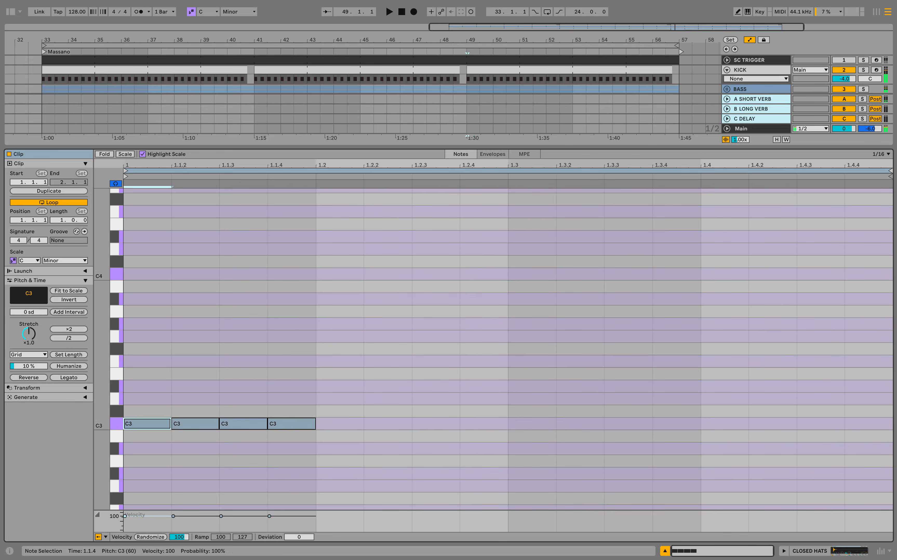
{"action": "key", "text": "space"}
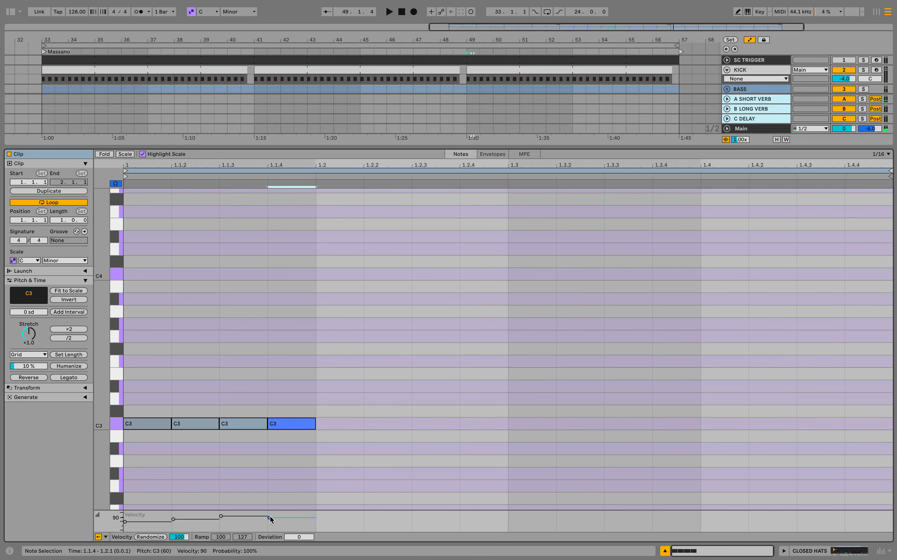
{"action": "key", "text": "space"}
Step: Repeat the four-note group across the whole bar and extend the closed hat clip to bar 57
{"action": "left_click_drag", "start_coordinate": [315, 451], "coordinate": [126, 395]}
{"action": "key", "text": "super+d"}
{"action": "key", "text": "super+d"}
{"action": "key", "text": "super+d"}
{"action": "key", "text": "super+alt+l"}
{"action": "key", "text": "space"}
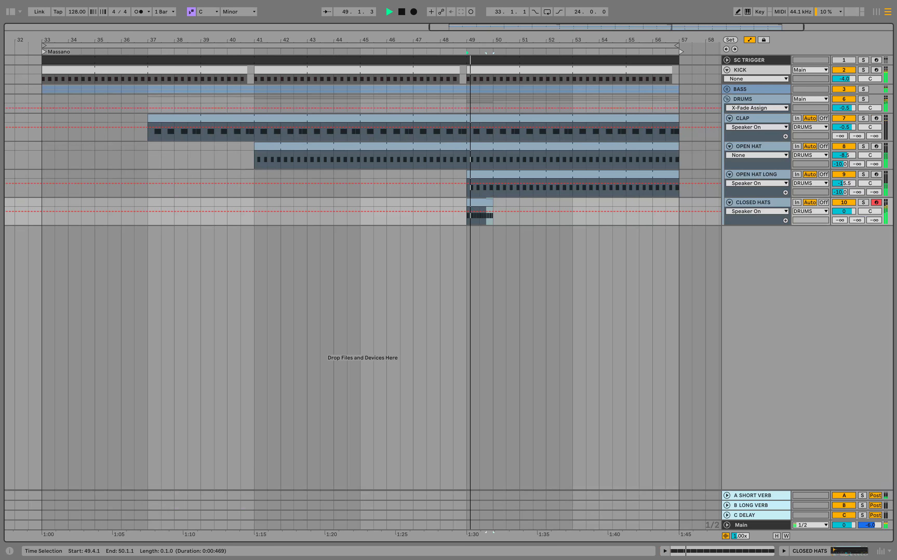
{"action": "left_click_drag", "start_coordinate": [586, 202], "coordinate": [680, 203]}
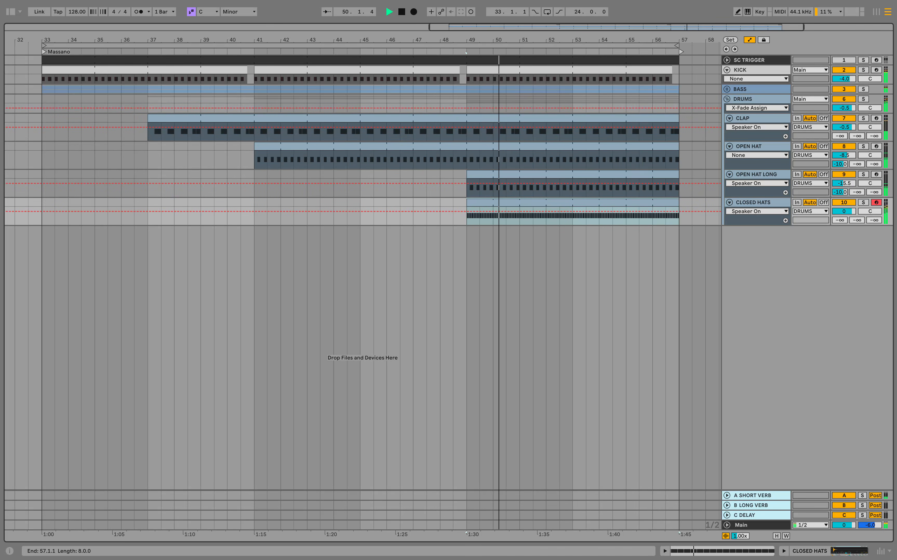
Step: Solo the DRUMS group, lower the CLOSED HATS volume to -12.0 dB, and play the result with all tracks
{"action": "left_click", "coordinate": [863, 99]}
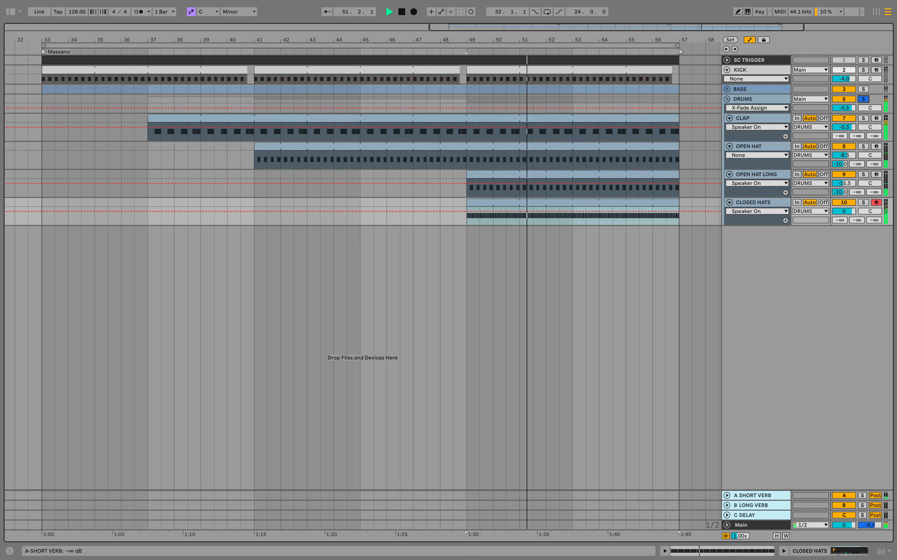
{"action": "key", "text": "space"}
{"action": "left_click", "coordinate": [844, 211]}
{"action": "key", "text": "space"}
{"action": "left_click_drag", "start_coordinate": [844, 211], "coordinate": [844, 241]}
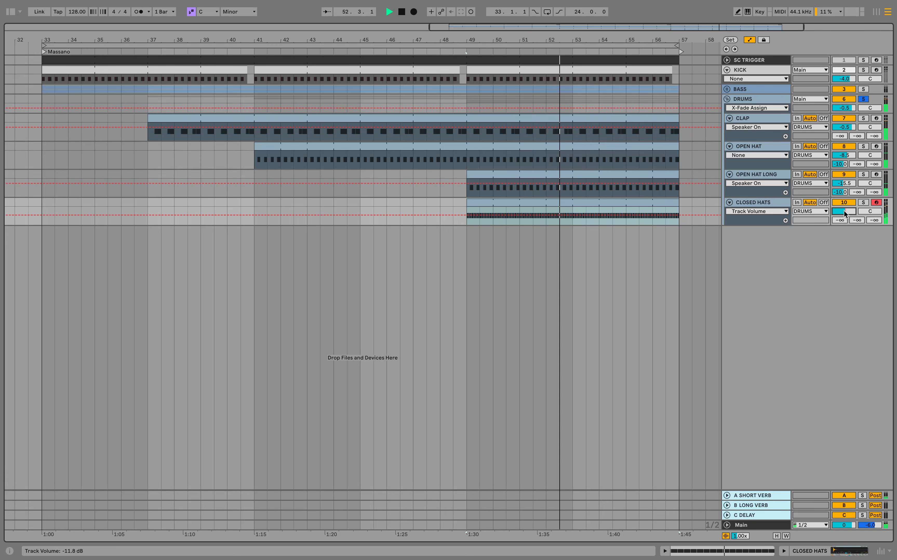
{"action": "key", "text": "space"}
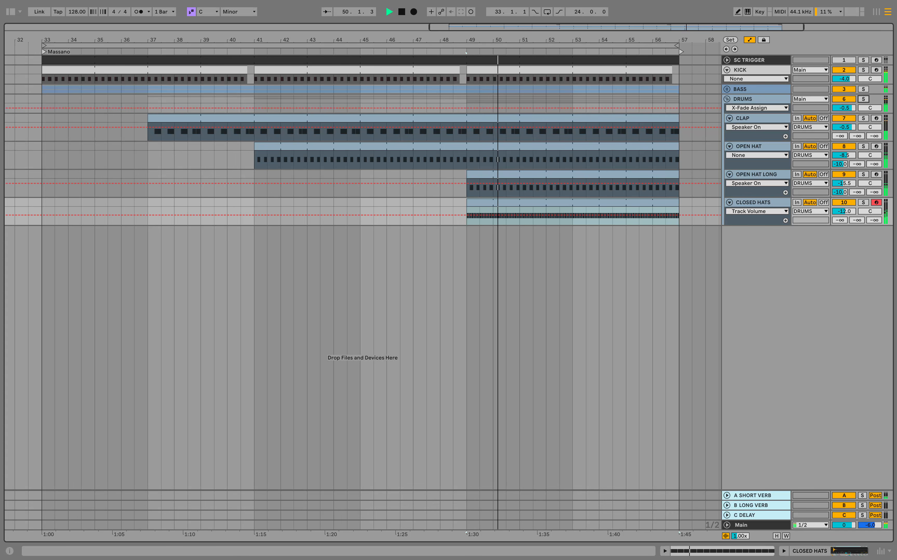
Step: Copy the Compressor Bass device from the SC TRIGGER track onto the CLOSED HATS track
{"action": "double_click", "coordinate": [749, 60]}
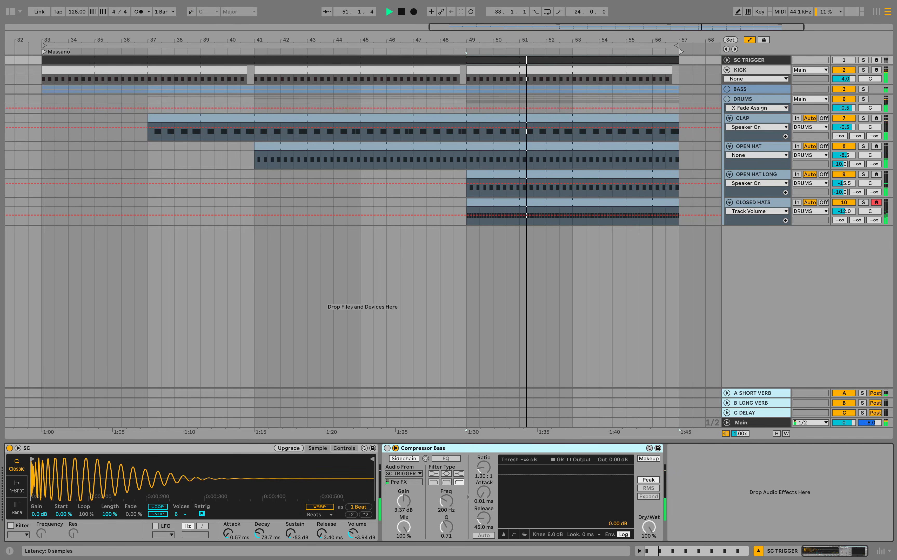
{"action": "right_click", "coordinate": [483, 448]}
{"action": "left_click", "coordinate": [498, 345]}
{"action": "left_click", "coordinate": [753, 203]}
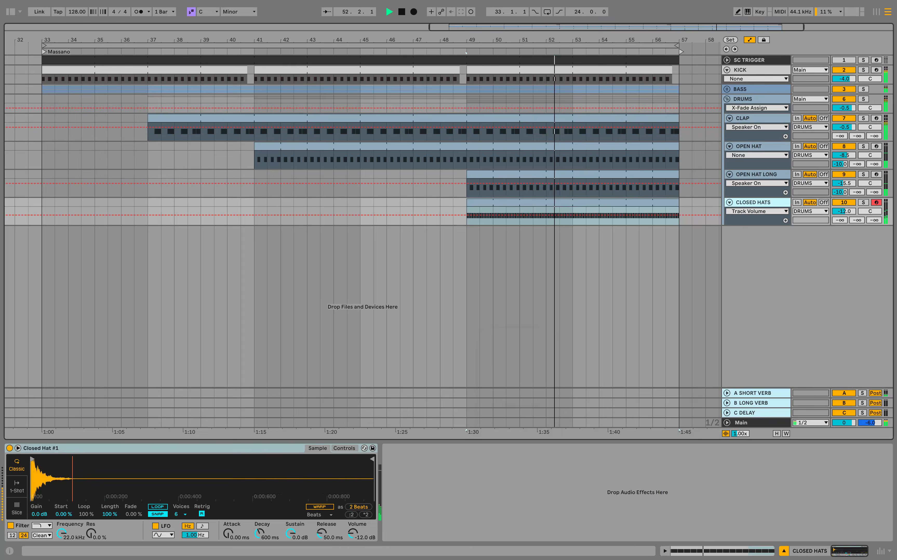
{"action": "key", "text": "ctrl+v"}
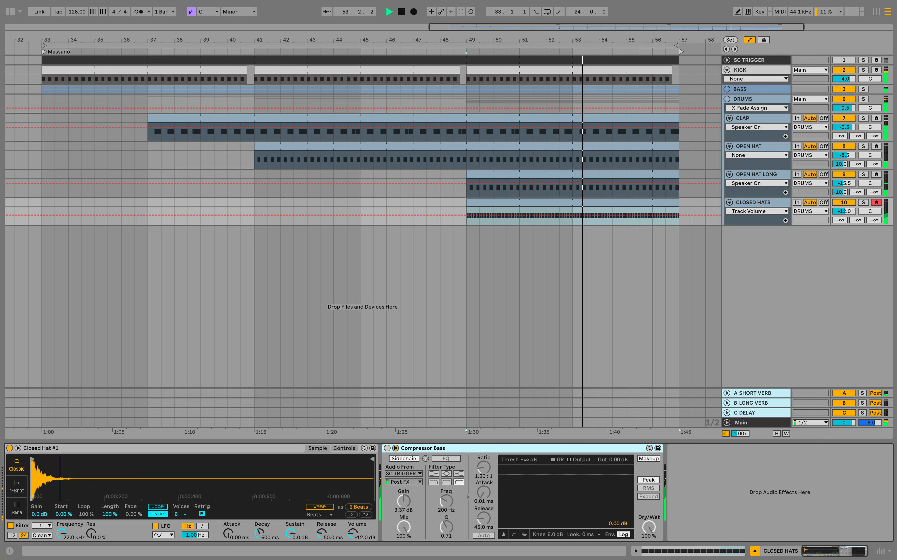
Step: Activate the CLOSED HATS compressor, set its ratio to 1.25:1 with the track soloed, and play it with all tracks
{"action": "left_click", "coordinate": [863, 202]}
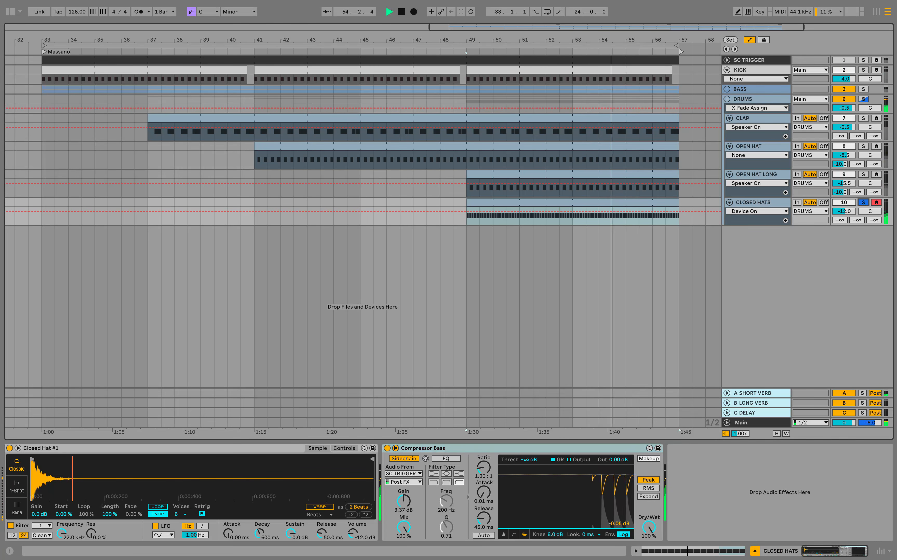
{"action": "key", "text": "space"}
{"action": "left_click_drag", "start_coordinate": [484, 468], "coordinate": [484, 464]}
{"action": "key", "text": "space"}
{"action": "left_click", "coordinate": [864, 203]}
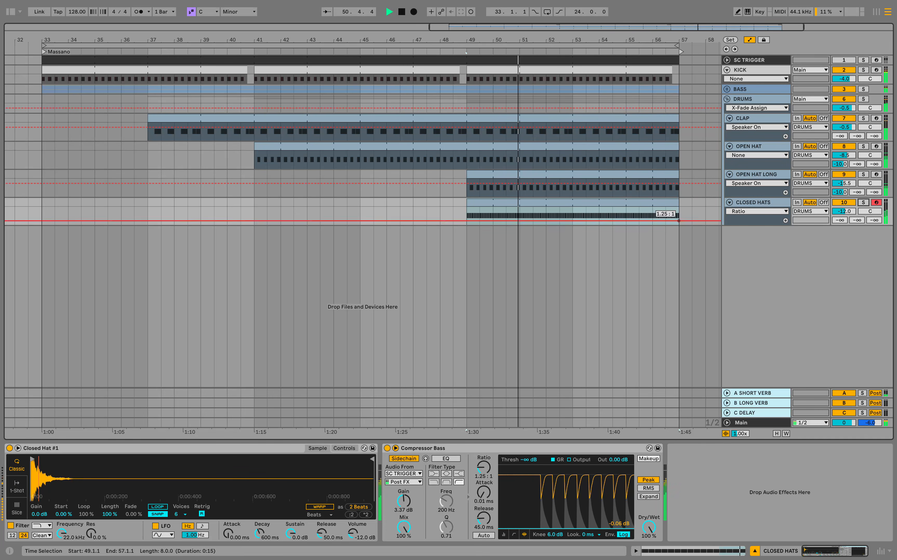
{"action": "left_click", "coordinate": [681, 212]}
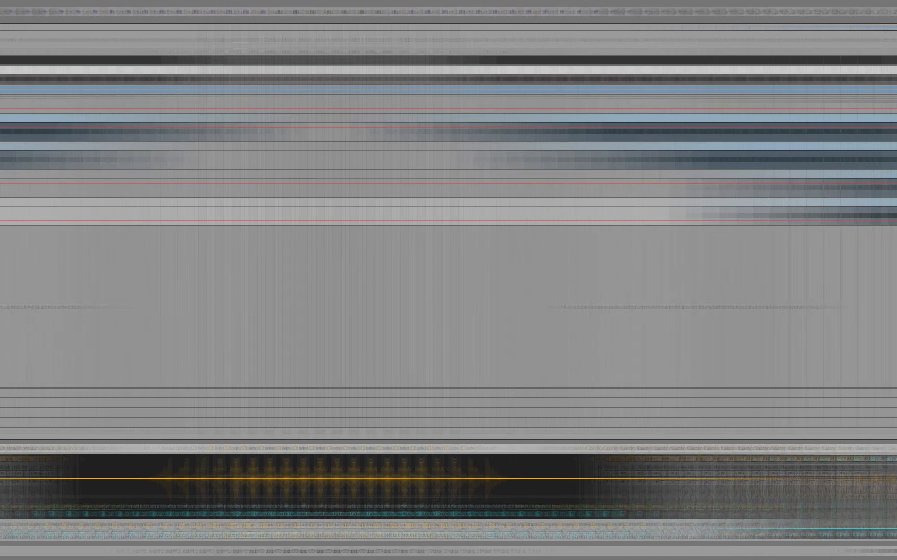
Step: Load Closed Hat #2.wav onto the CLOSED HATS #2 track and insert a one-bar empty MIDI clip at bar 49
{"action": "key", "text": "alt+super+b"}
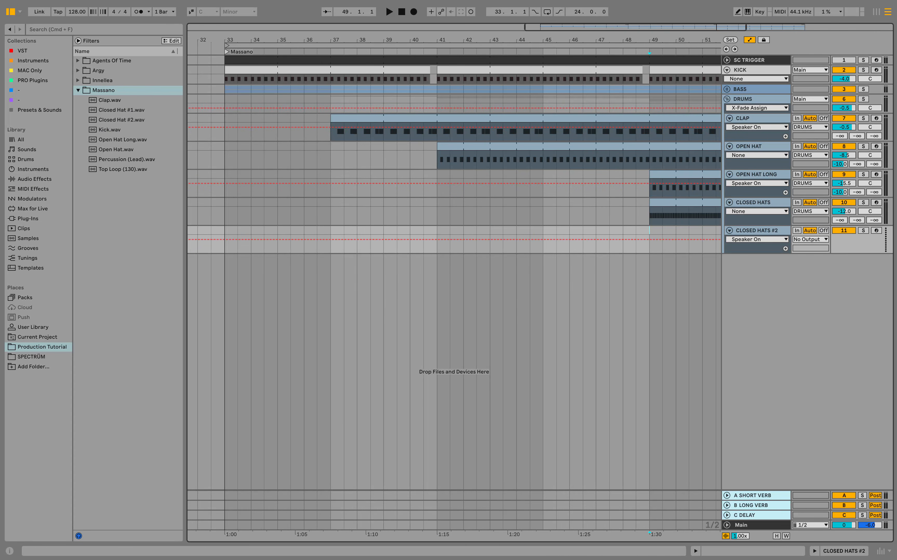
{"action": "left_click", "coordinate": [122, 120]}
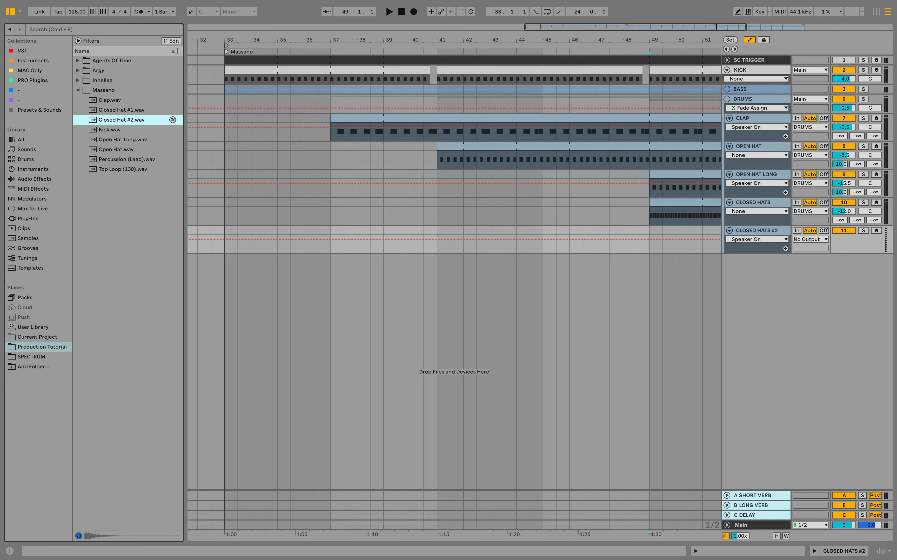
{"action": "key", "text": "Return"}
{"action": "key", "text": "alt+super+b"}
{"action": "left_click_drag", "start_coordinate": [468, 230], "coordinate": [490, 230]}
{"action": "right_click", "coordinate": [489, 230]}
{"action": "left_click", "coordinate": [526, 307]}
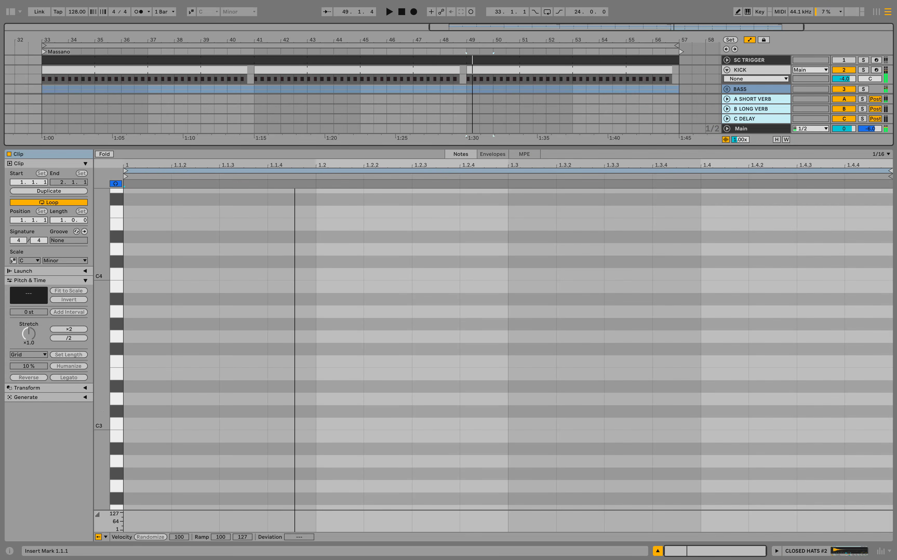
Step: Enter sixteenth-note C3 notes at 1.1.1, 1.1.2, 1.1.4, 1.2.3 and 1.2.4 in the new clip
{"action": "double_click", "coordinate": [147, 423]}
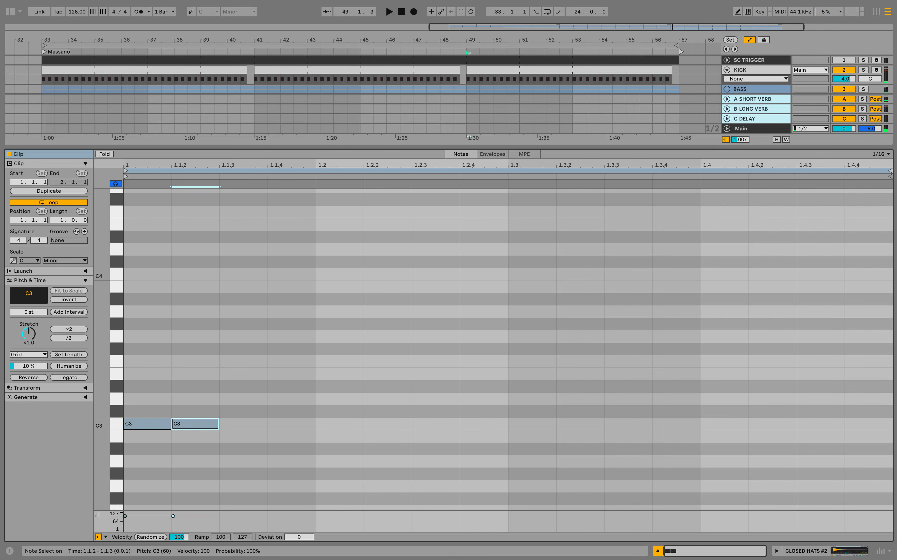
{"action": "key", "text": "space"}
{"action": "double_click", "coordinate": [293, 424]}
{"action": "key", "text": "space"}
{"action": "double_click", "coordinate": [445, 424]}
{"action": "double_click", "coordinate": [488, 424]}
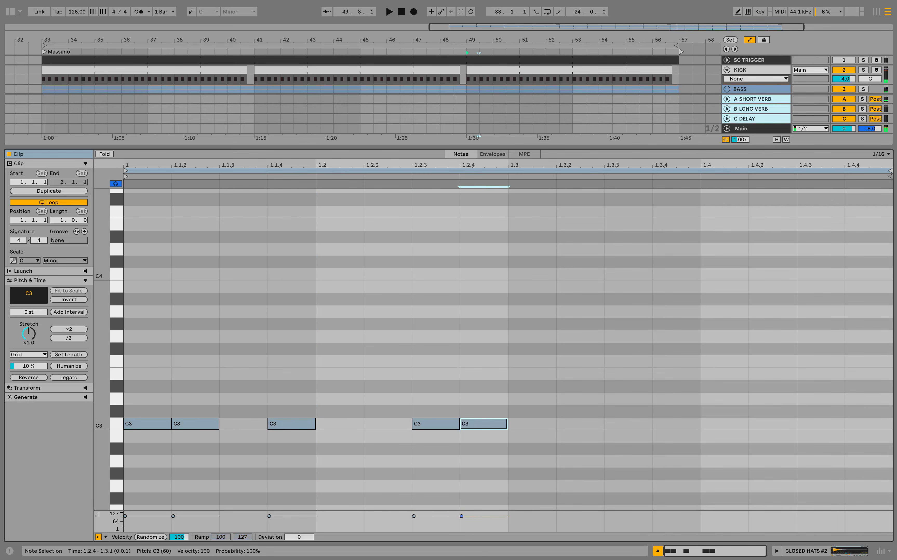
Step: Complete the one-bar pattern with sixteenth-note C3 notes at 1.3.1, 1.3.2, 1.3.4, 1.4.3 and 1.4.4, and play it
{"action": "key", "text": "ctrl+d"}
{"action": "key", "text": "space"}
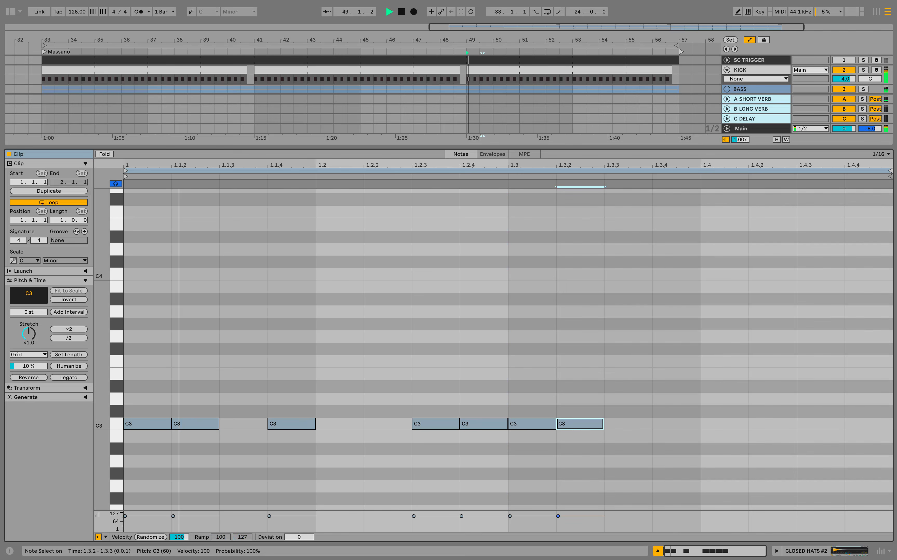
{"action": "key", "text": "space"}
{"action": "double_click", "coordinate": [676, 424]}
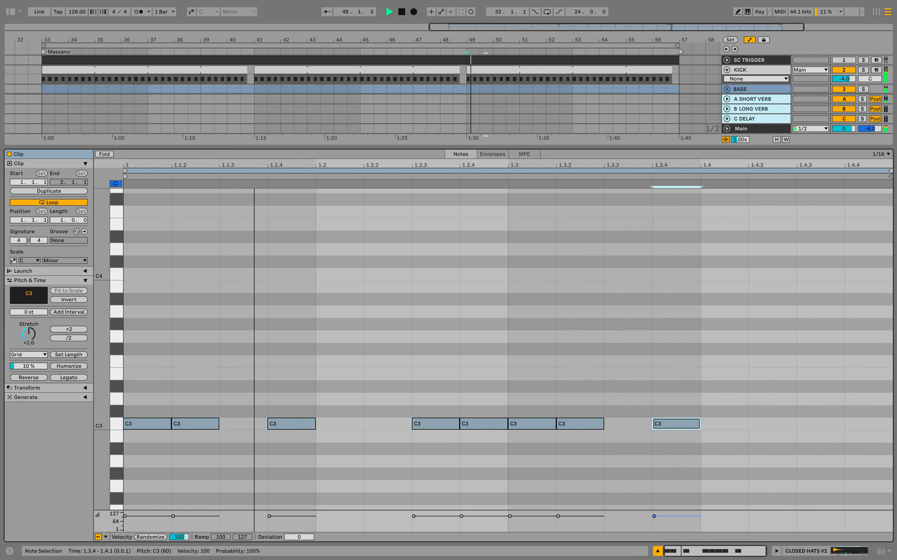
{"action": "double_click", "coordinate": [817, 423]}
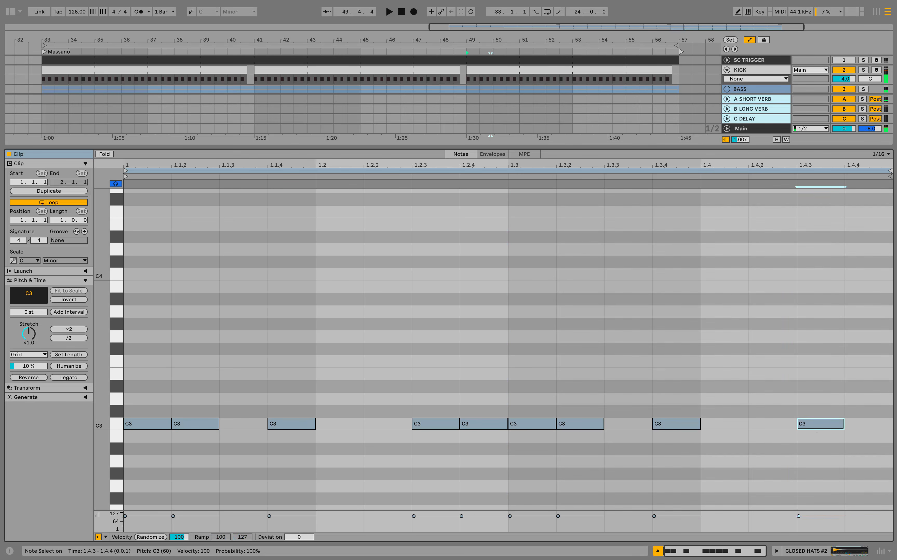
{"action": "key", "text": "space"}
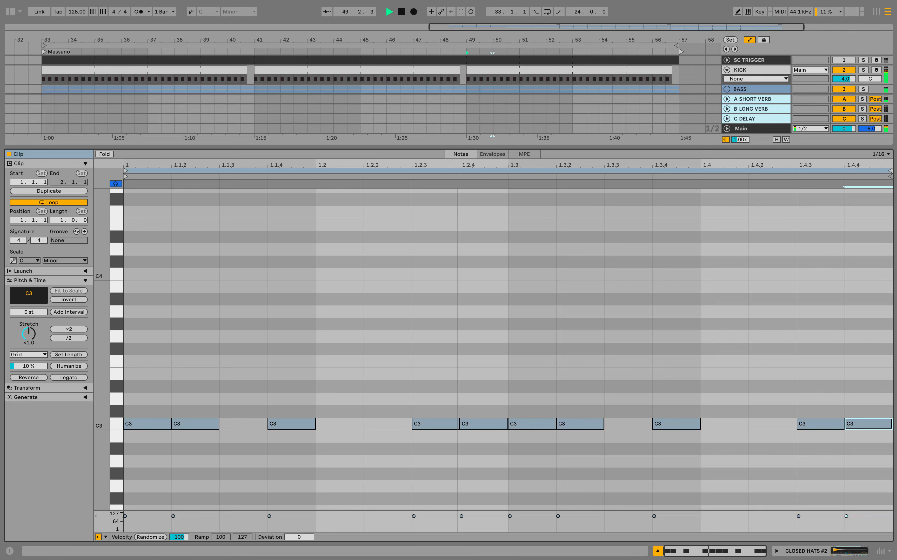
Step: Extend the CLOSED HATS #2 clip to bar 57 and lower the track volume to -14.0 dB with the DRUMS group soloed
{"action": "key", "text": "super+alt+l"}
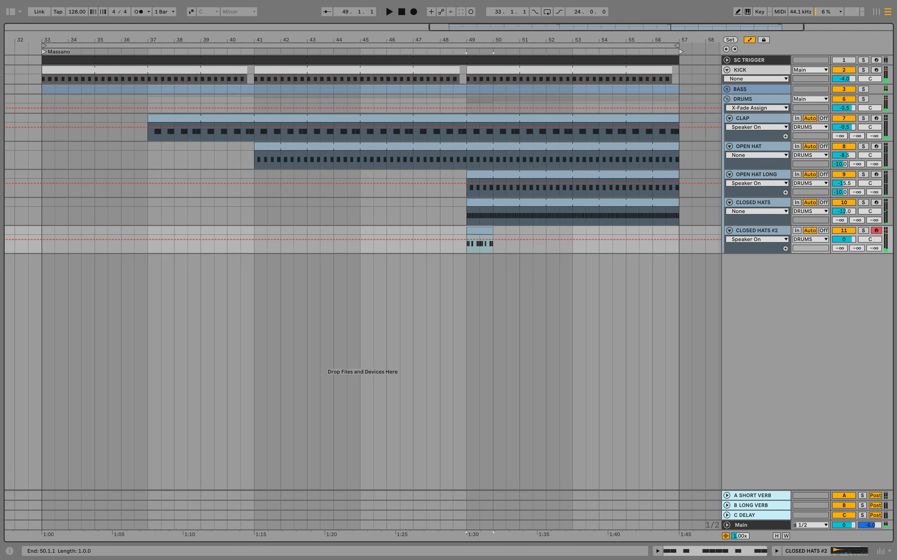
{"action": "left_click_drag", "start_coordinate": [492, 230], "coordinate": [679, 230]}
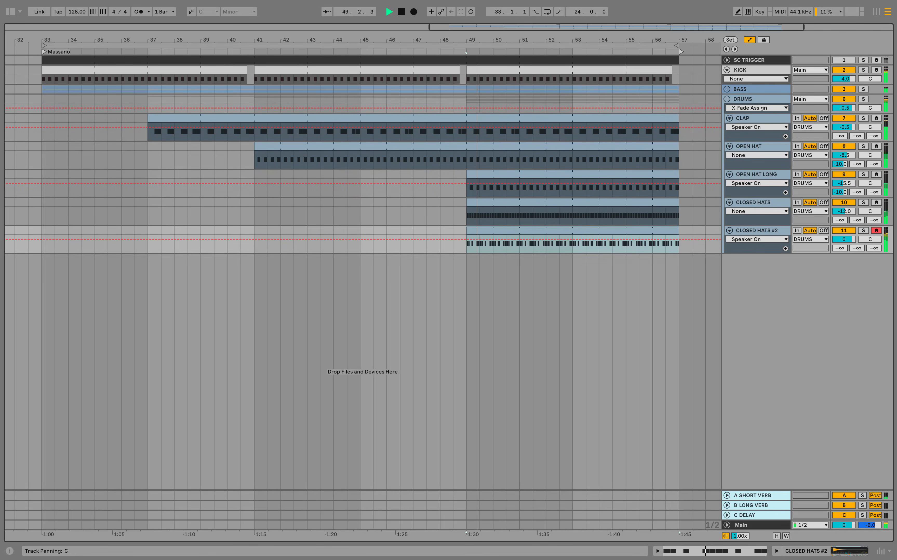
{"action": "left_click", "coordinate": [863, 99]}
{"action": "left_click_drag", "start_coordinate": [844, 240], "coordinate": [844, 275]}
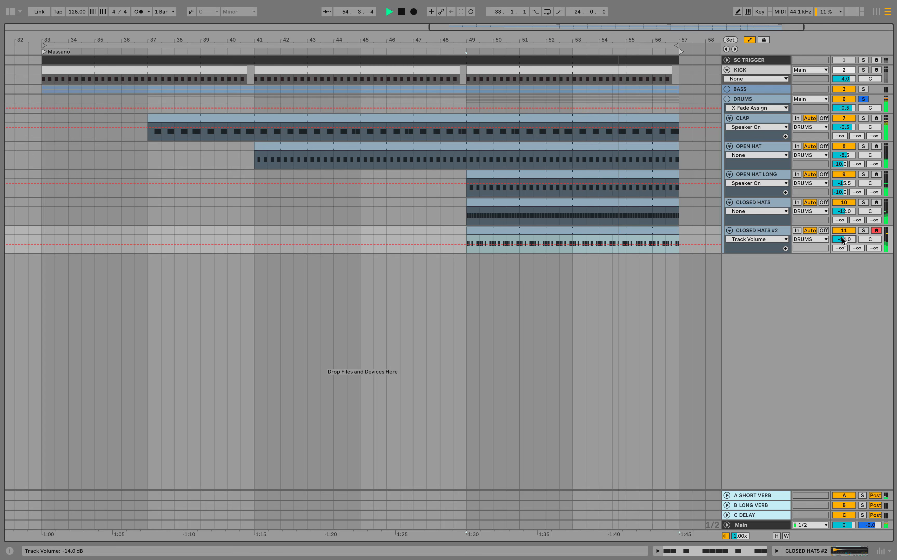
Step: Solo CLOSED HATS #2, set its A-SHORT VERB send to -15.0 dB and C-DELAY send to -20.0 dB, and play with all tracks
{"action": "left_click", "coordinate": [864, 230]}
{"action": "left_click_drag", "start_coordinate": [840, 248], "coordinate": [839, 204]}
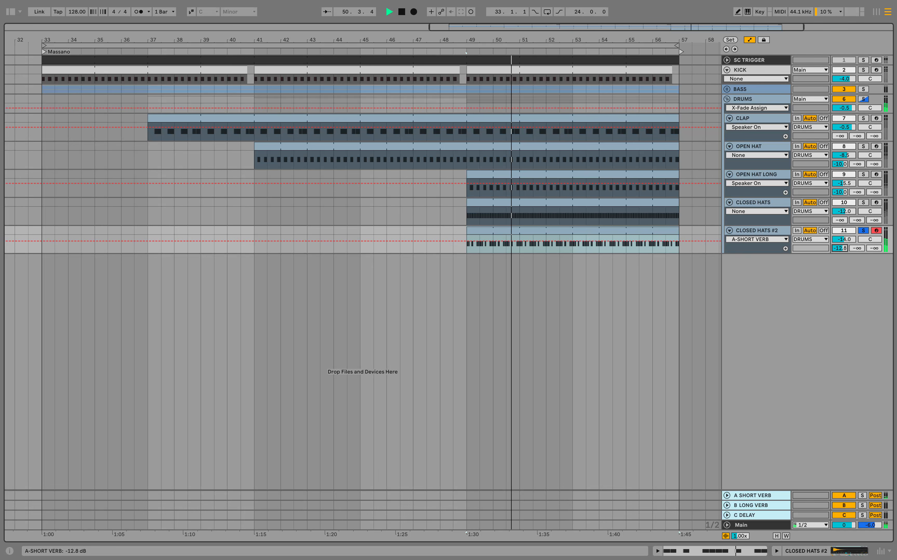
{"action": "left_click_drag", "start_coordinate": [845, 251], "coordinate": [874, 213]}
{"action": "left_click", "coordinate": [874, 248]}
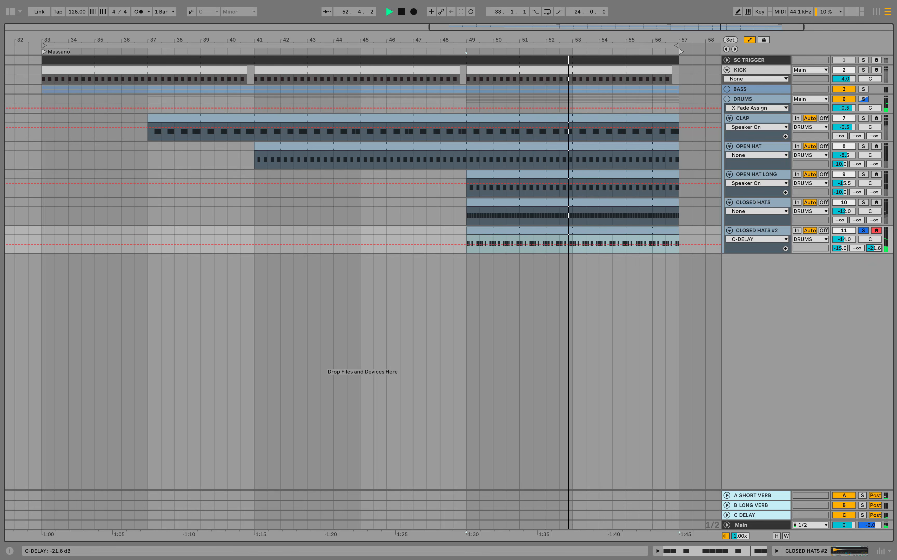
{"action": "type", "text": "-20"}
{"action": "key", "text": "Return"}
{"action": "left_click", "coordinate": [864, 230]}
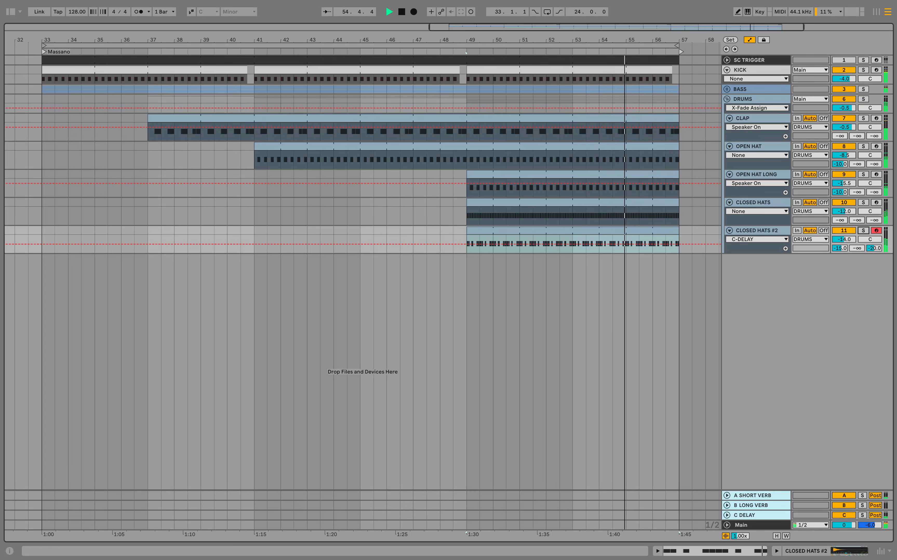
{"action": "key", "text": "space"}
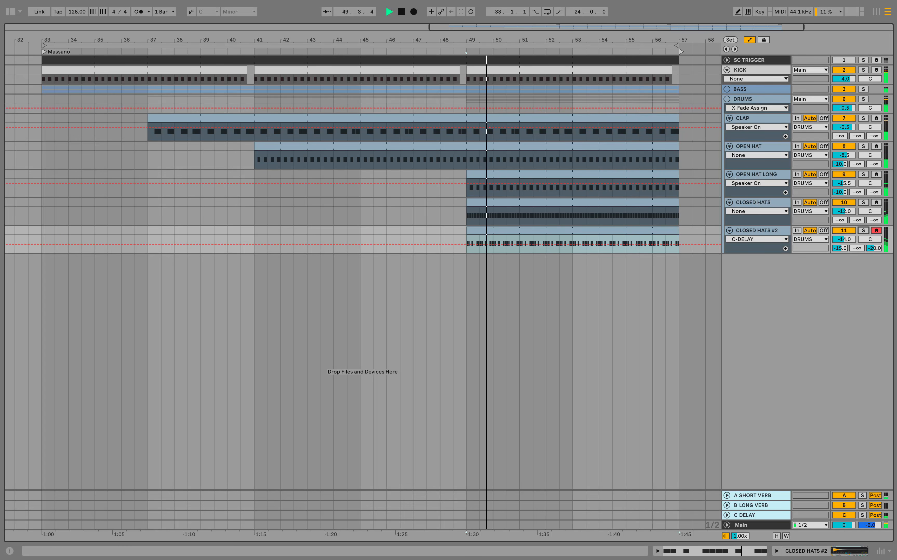
Step: Copy the Compressor Bass device from the SC TRIGGER track onto the CLOSED HATS #2 track
{"action": "double_click", "coordinate": [749, 60]}
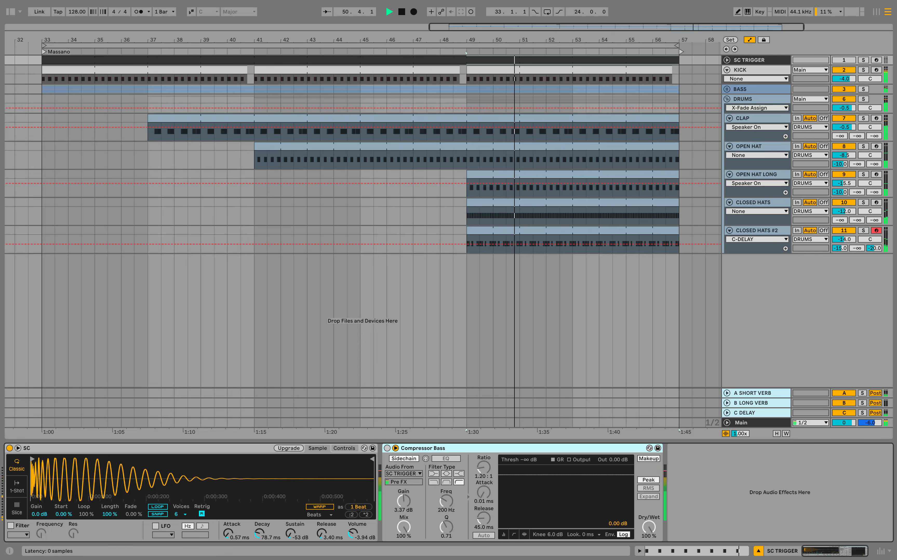
{"action": "key", "text": "space"}
{"action": "right_click", "coordinate": [494, 447]}
{"action": "left_click", "coordinate": [509, 341]}
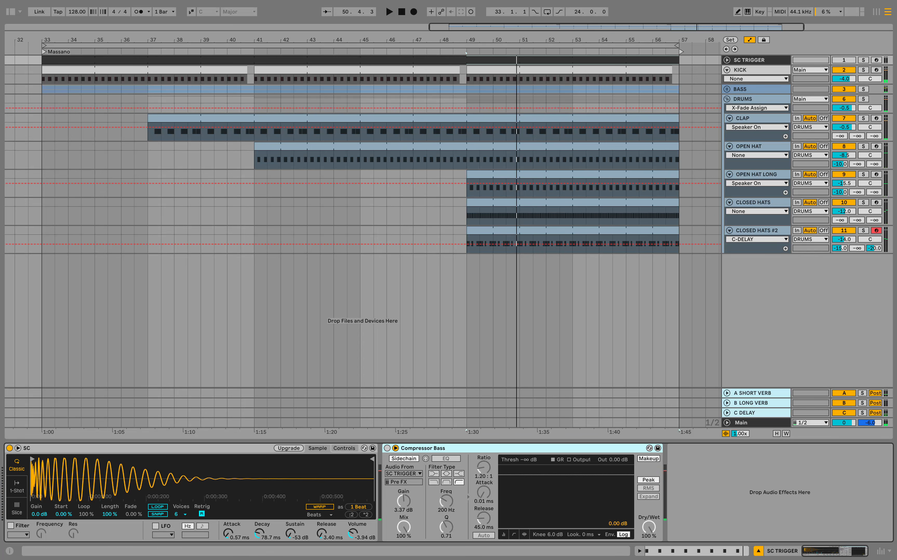
{"action": "left_click", "coordinate": [757, 231]}
{"action": "right_click", "coordinate": [547, 480]}
{"action": "left_click", "coordinate": [561, 485]}
Step: Activate the CLOSED HATS #2 compressor and set its ratio to 1.25:1 while listening to the track soloed
{"action": "key", "text": "space"}
{"action": "left_click", "coordinate": [863, 231]}
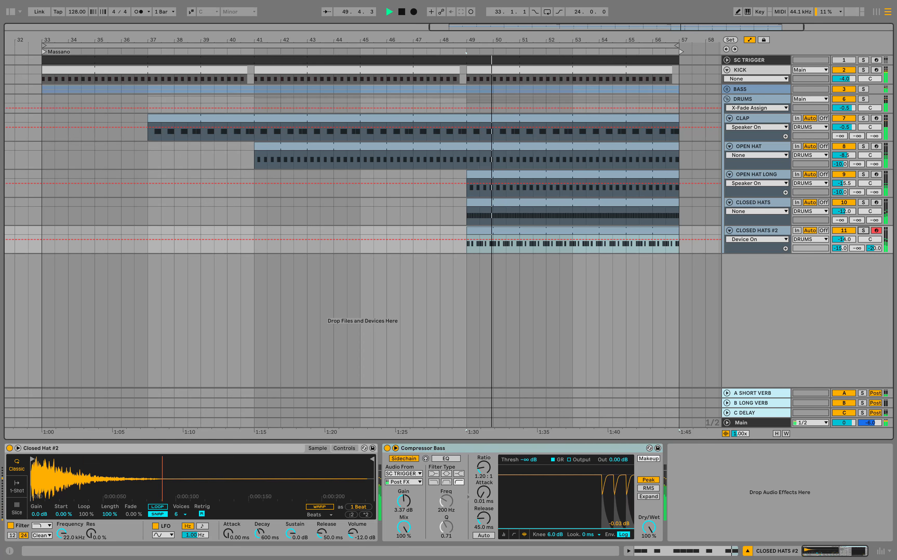
{"action": "left_click_drag", "start_coordinate": [483, 468], "coordinate": [483, 465]}
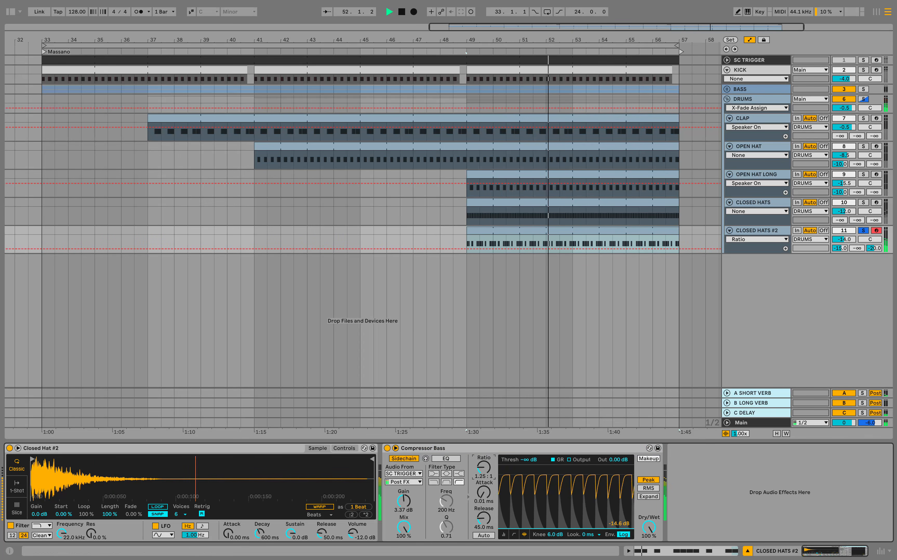
{"action": "left_click", "coordinate": [863, 230]}
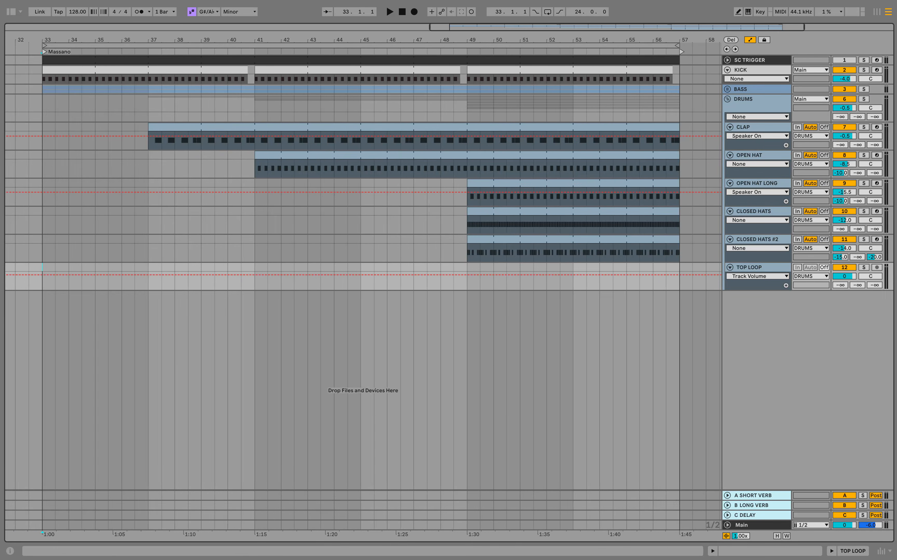
Step: Place Top Loop (130).wav on the TOP LOOP track at bar 33 and lower the track volume to -18.0 dB during playback
{"action": "key", "text": "alt+super+b"}
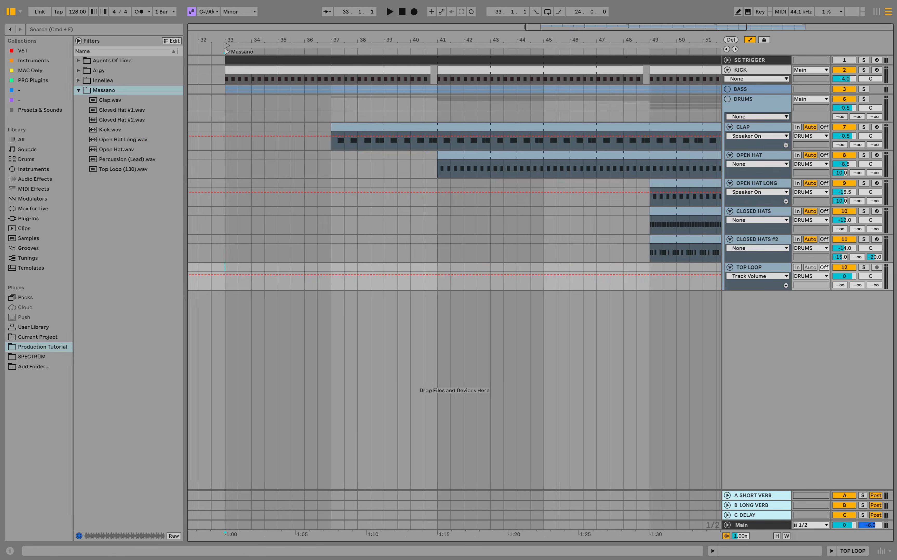
{"action": "left_click", "coordinate": [123, 169]}
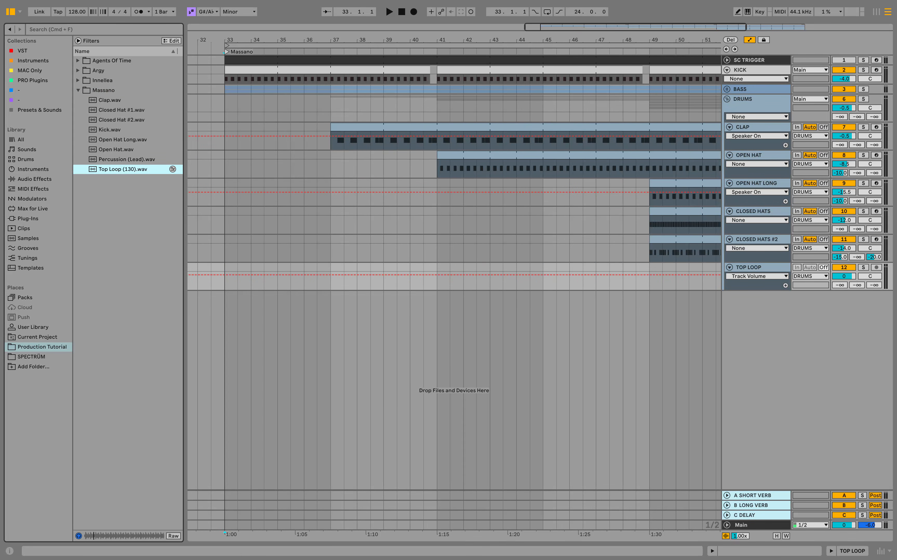
{"action": "left_click_drag", "start_coordinate": [120, 167], "coordinate": [227, 277]}
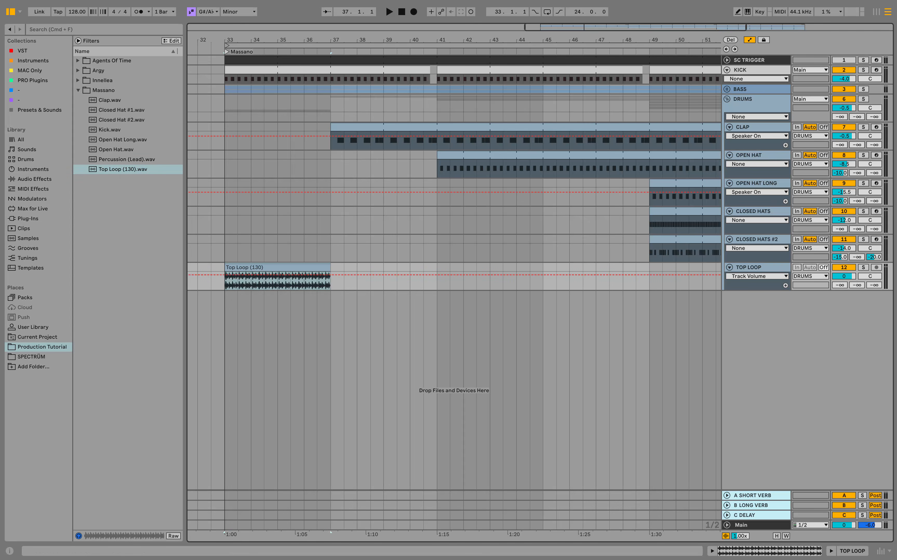
{"action": "key", "text": "alt+super+b"}
{"action": "key", "text": "space"}
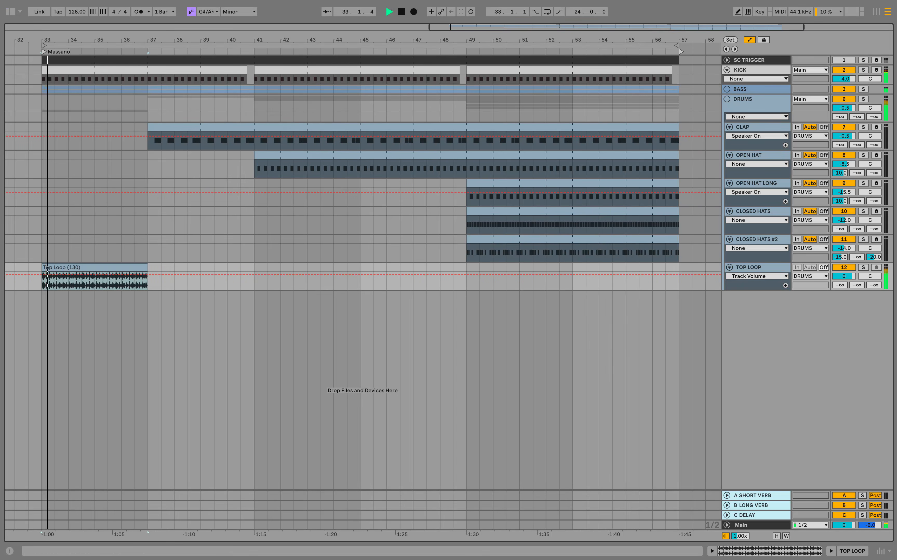
{"action": "left_click_drag", "start_coordinate": [844, 276], "coordinate": [844, 304]}
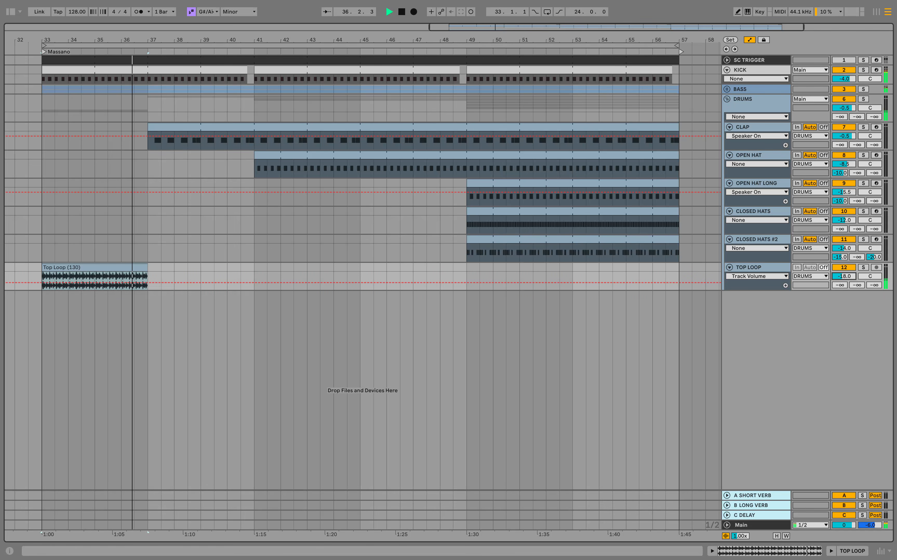
Step: Solo TOP LOOP and set the clip's Beats warp to transient looping off with a transient envelope of 50
{"action": "left_click", "coordinate": [863, 267]}
{"action": "double_click", "coordinate": [93, 267]}
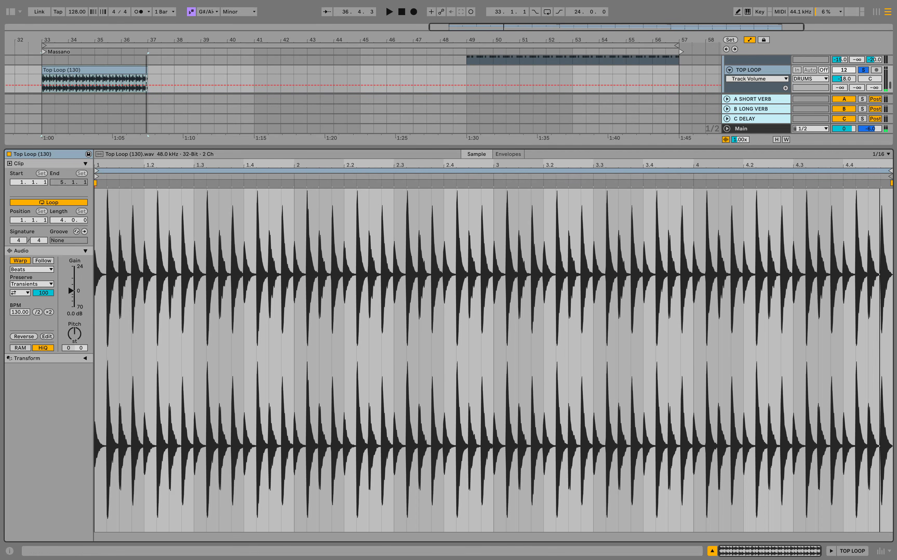
{"action": "left_click", "coordinate": [20, 293]}
{"action": "left_click", "coordinate": [20, 302]}
{"action": "left_click_drag", "start_coordinate": [43, 293], "coordinate": [43, 331]}
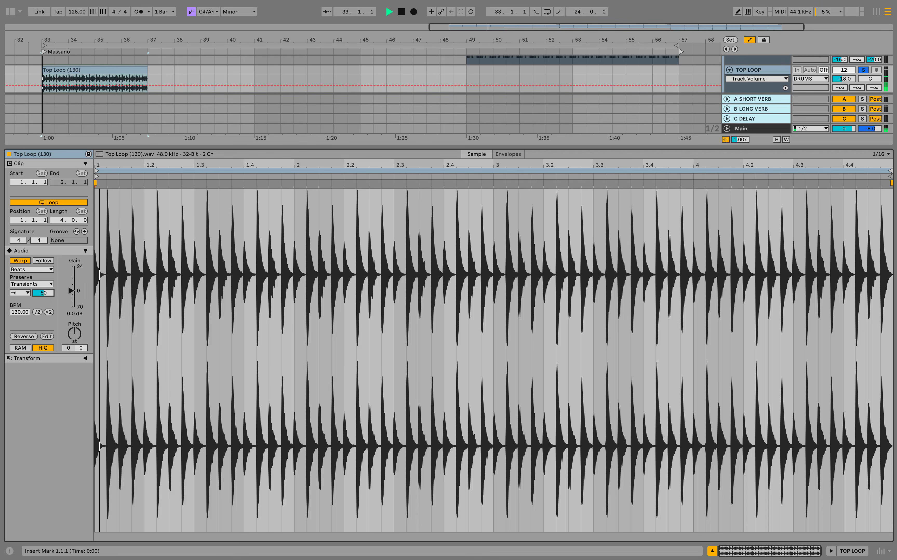
{"action": "key", "text": "super+alt+l"}
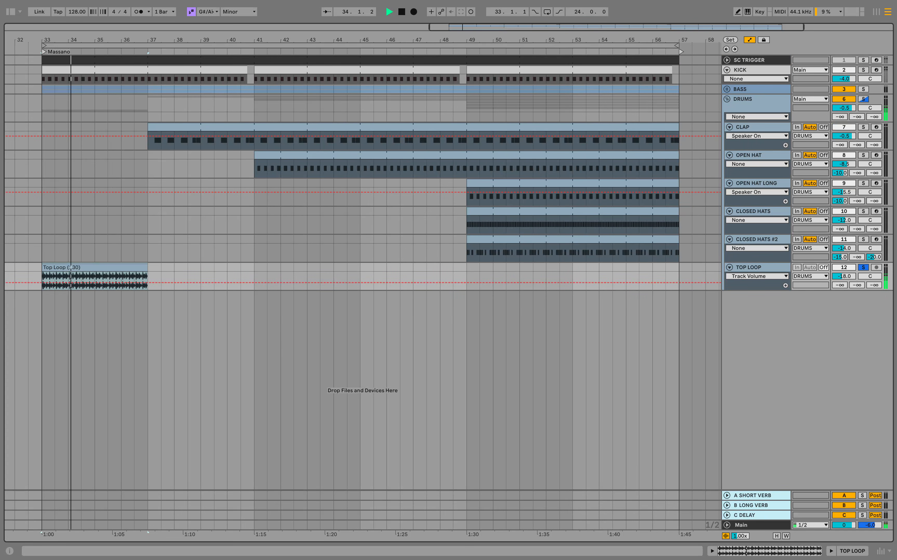
Step: Move the Top Loop clip to start at bar 49 and extend it to bar 57
{"action": "left_click_drag", "start_coordinate": [89, 267], "coordinate": [514, 267]}
{"action": "key", "text": "space"}
{"action": "key", "text": "space"}
{"action": "left_click_drag", "start_coordinate": [572, 267], "coordinate": [680, 267]}
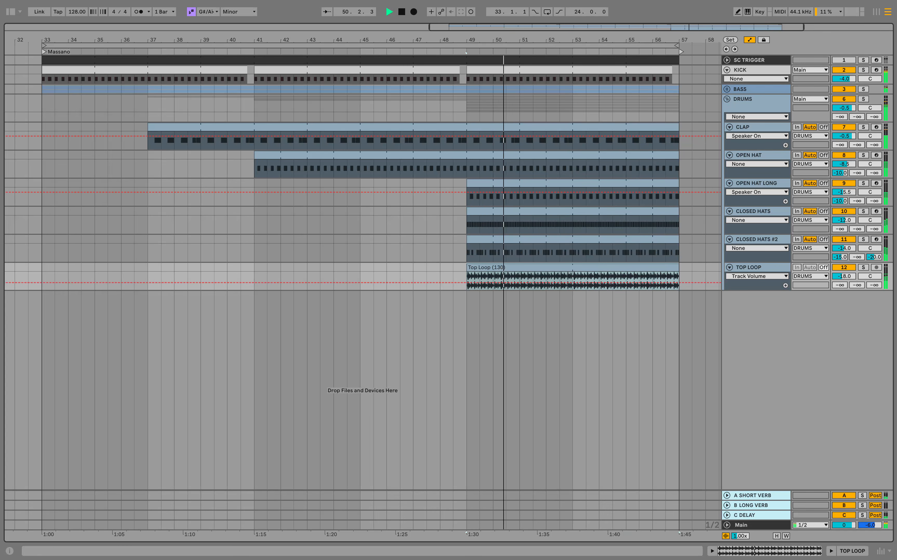
Step: Solo the TOP LOOP track and copy the Compressor Bass device from SC TRIGGER onto it
{"action": "left_click", "coordinate": [864, 267]}
{"action": "key", "text": "space"}
{"action": "double_click", "coordinate": [749, 60]}
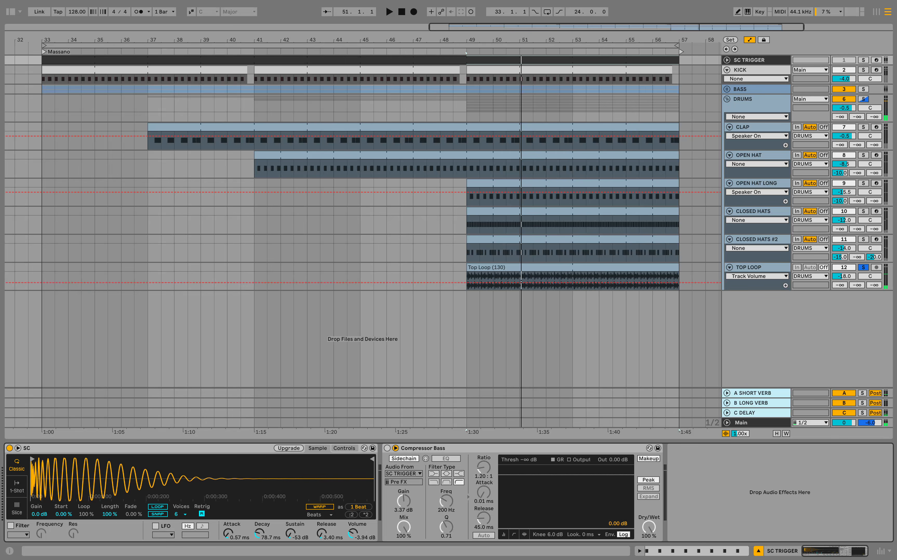
{"action": "right_click", "coordinate": [484, 448]}
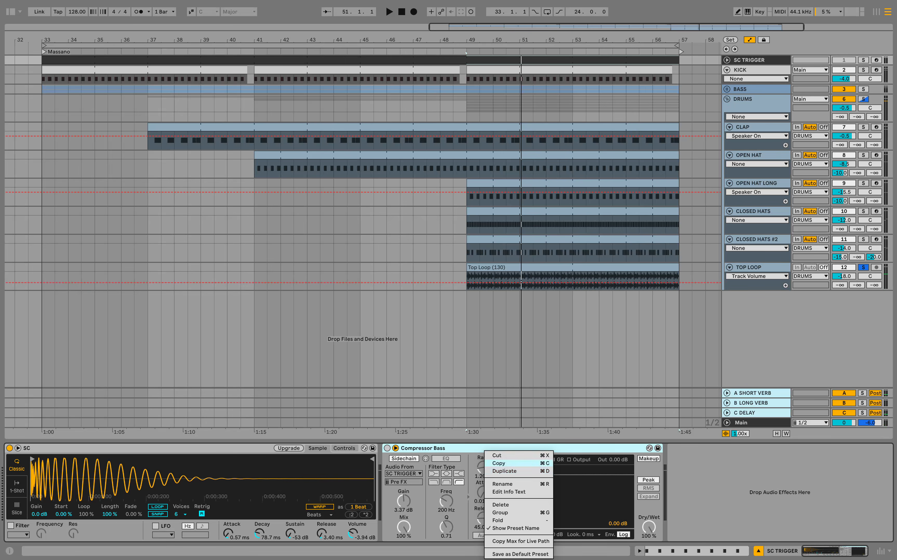
{"action": "left_click", "coordinate": [499, 463]}
{"action": "left_click", "coordinate": [749, 267]}
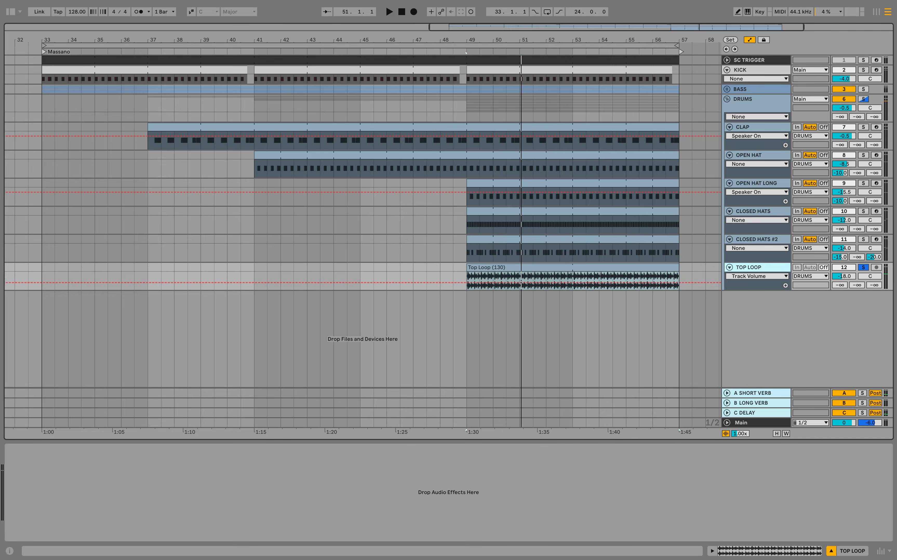
{"action": "key", "text": "space"}
{"action": "right_click", "coordinate": [483, 482]}
{"action": "left_click", "coordinate": [499, 487]}
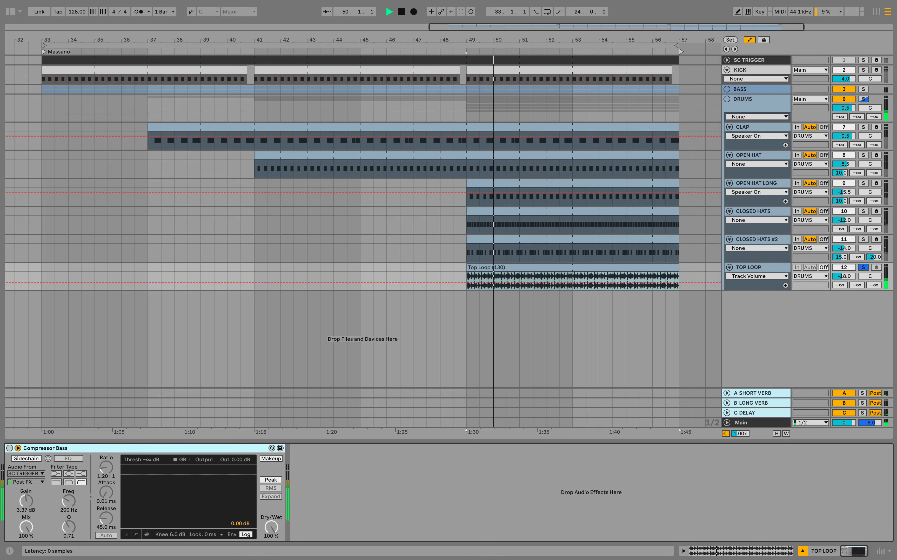
Step: Activate the TOP LOOP compressor and set the track's A-SHORT VERB send to -15.0 dB, ending with the track unsoloed
{"action": "left_click_drag", "start_coordinate": [840, 285], "coordinate": [840, 254]}
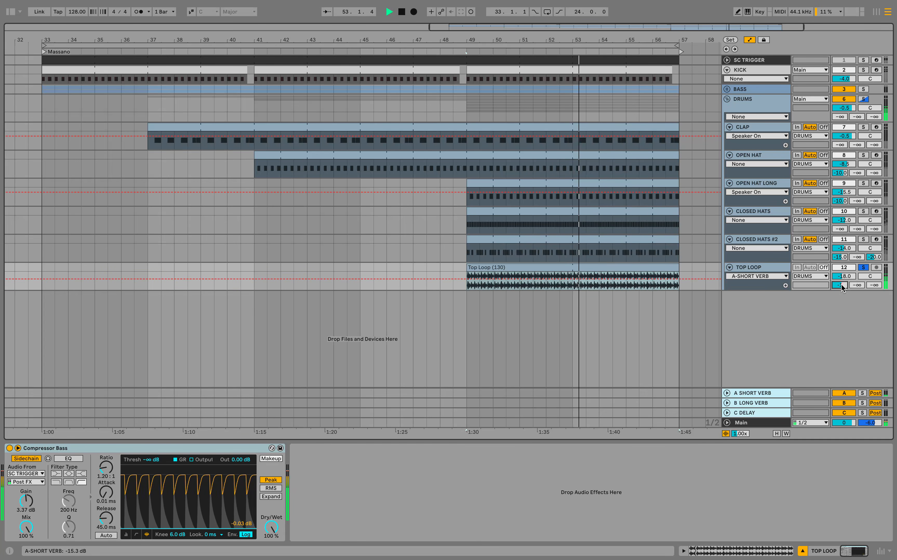
{"action": "left_click", "coordinate": [863, 267]}
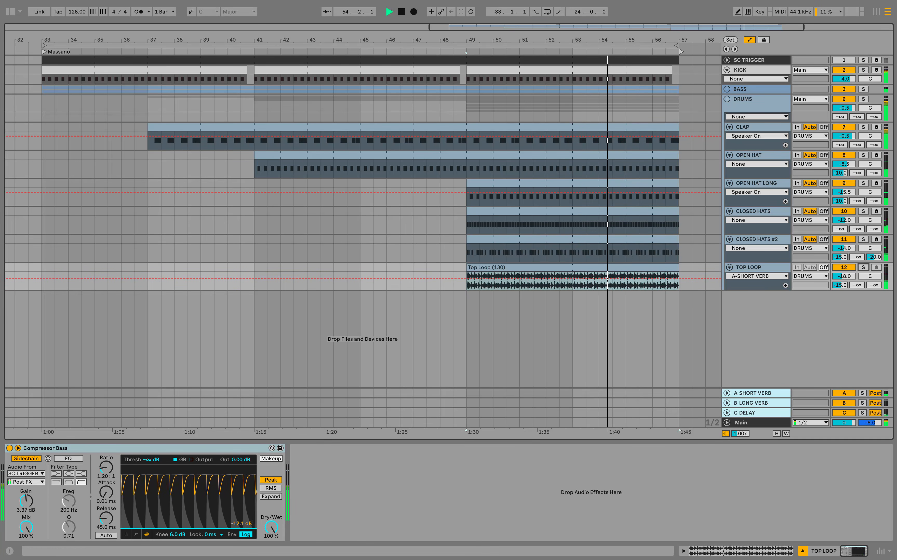
Step: Load the Drums EQ.adv preset from the Presets & Sounds collection onto the DRUMS group and listen to it
{"action": "double_click", "coordinate": [775, 105]}
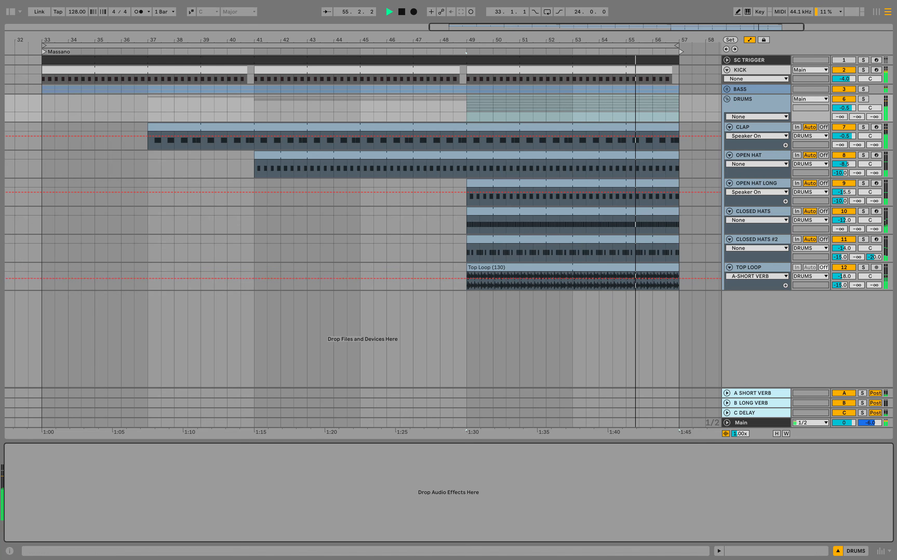
{"action": "key", "text": "super+alt+b"}
{"action": "left_click", "coordinate": [40, 110]}
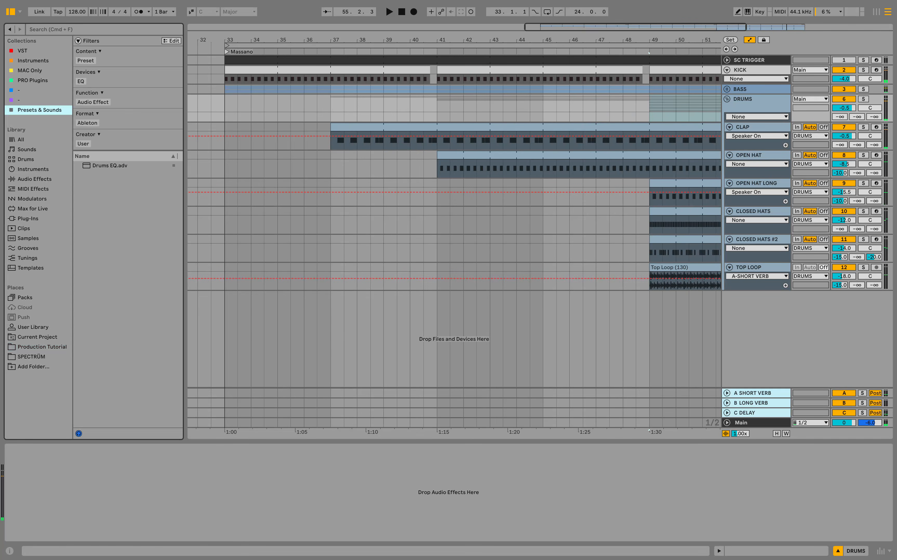
{"action": "key", "text": "Down"}
{"action": "key", "text": "Return"}
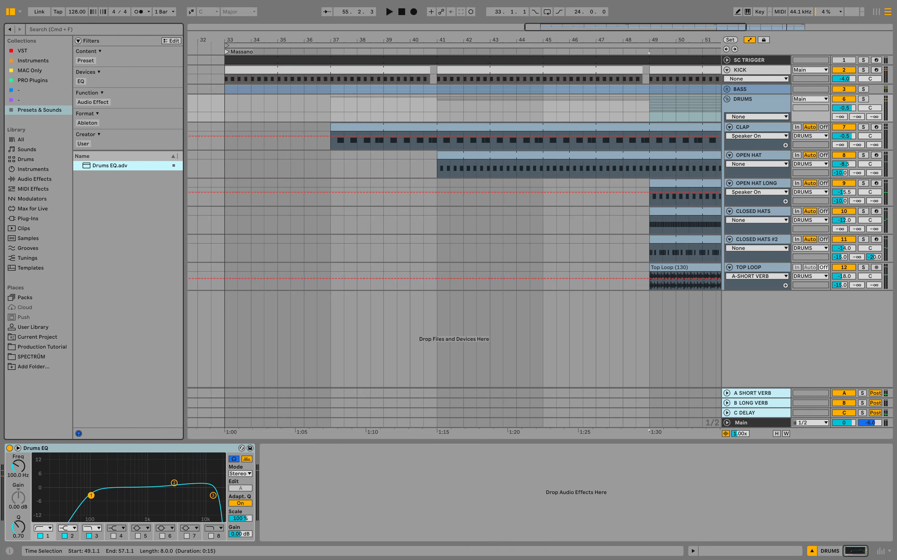
{"action": "key", "text": "space"}
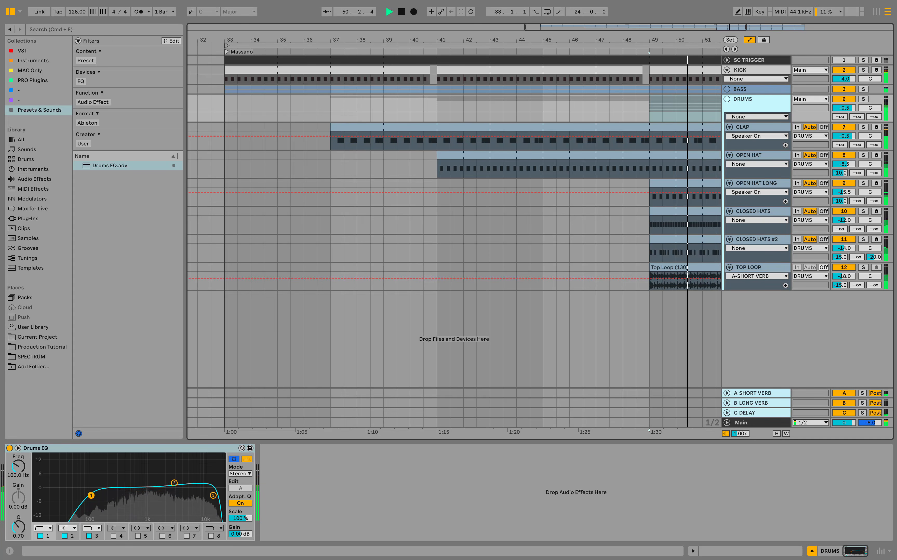
Step: Search the audio effects for "glue" and add the Glue Compressor to the DRUMS group
{"action": "left_click", "coordinate": [35, 179]}
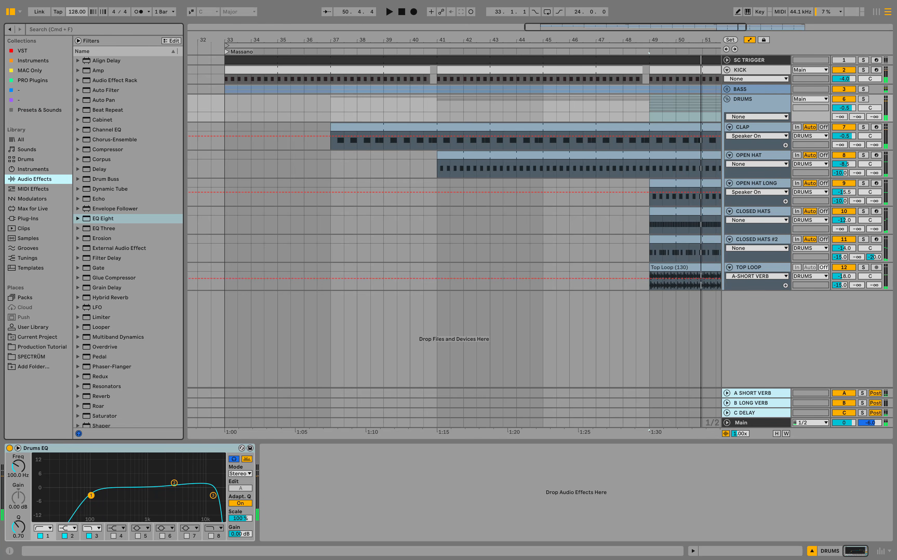
{"action": "left_click", "coordinate": [60, 29]}
{"action": "type", "text": "glue"}
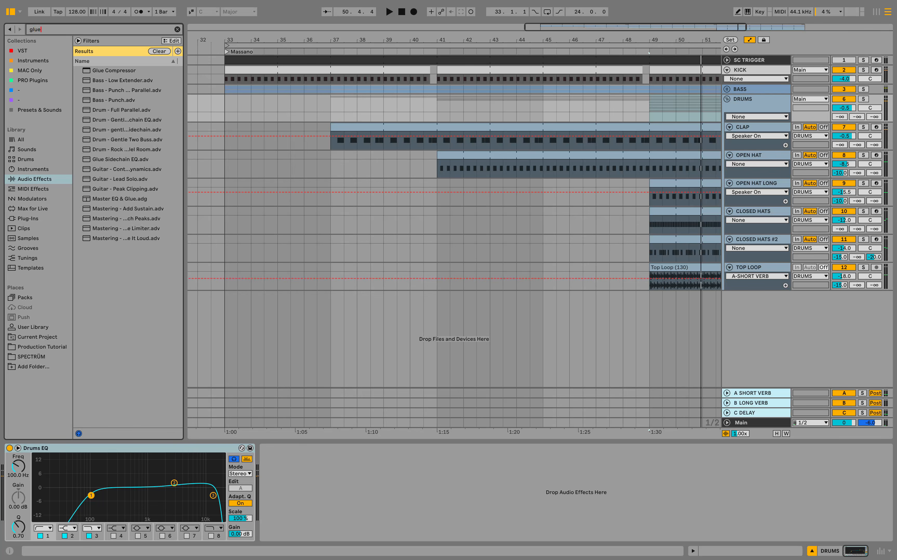
{"action": "key", "text": "Down"}
{"action": "key", "text": "Return"}
Step: Set the Glue Compressor's threshold to -25 dB and its makeup gain to about 5 dB during playback
{"action": "key", "text": "space"}
{"action": "left_click_drag", "start_coordinate": [319, 517], "coordinate": [319, 556]}
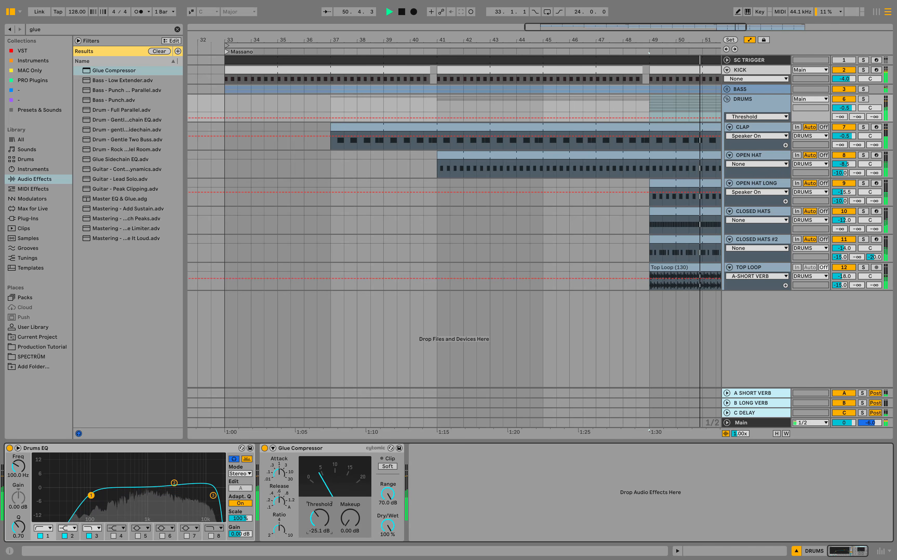
{"action": "type", "text": "-25"}
{"action": "key", "text": "Return"}
{"action": "key", "text": "space"}
{"action": "key", "text": "space"}
{"action": "left_click_drag", "start_coordinate": [351, 517], "coordinate": [350, 505]}
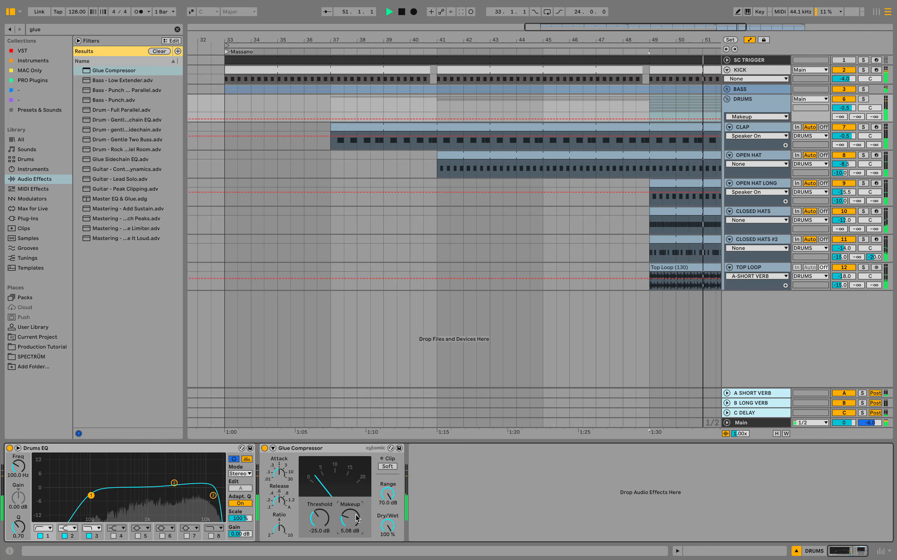
{"action": "key", "text": "super+alt+b"}
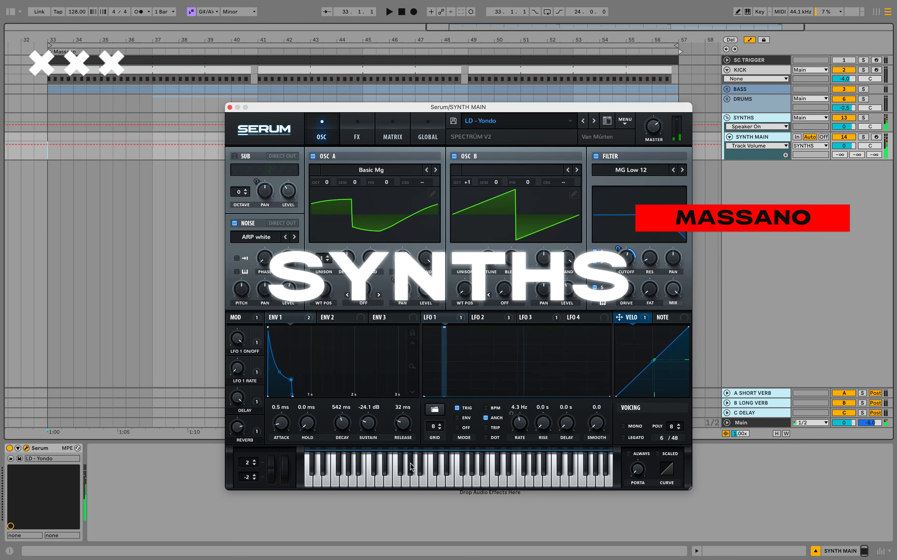
Step: Close the Serum window and insert an empty MIDI clip on SYNTH MAIN from bar 33 to bar 37
{"action": "left_click", "coordinate": [229, 107]}
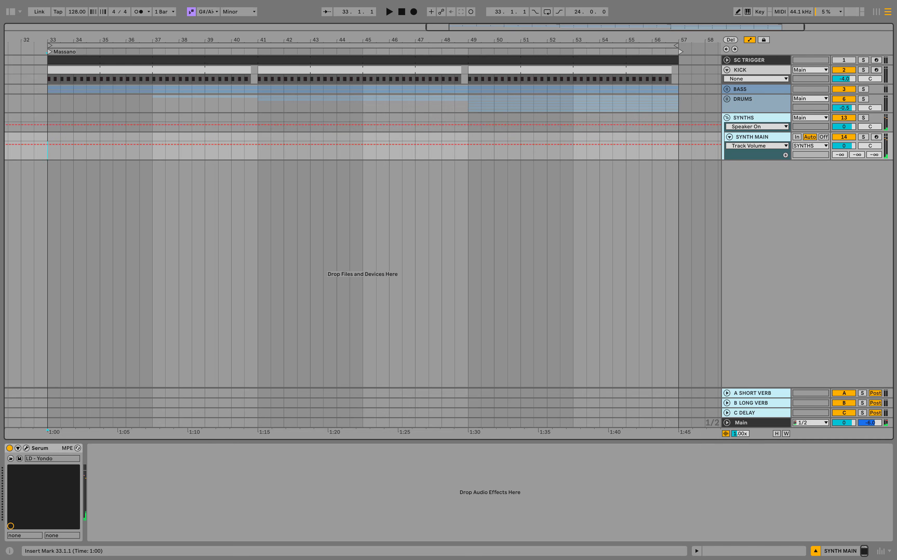
{"action": "right_click", "coordinate": [151, 134]}
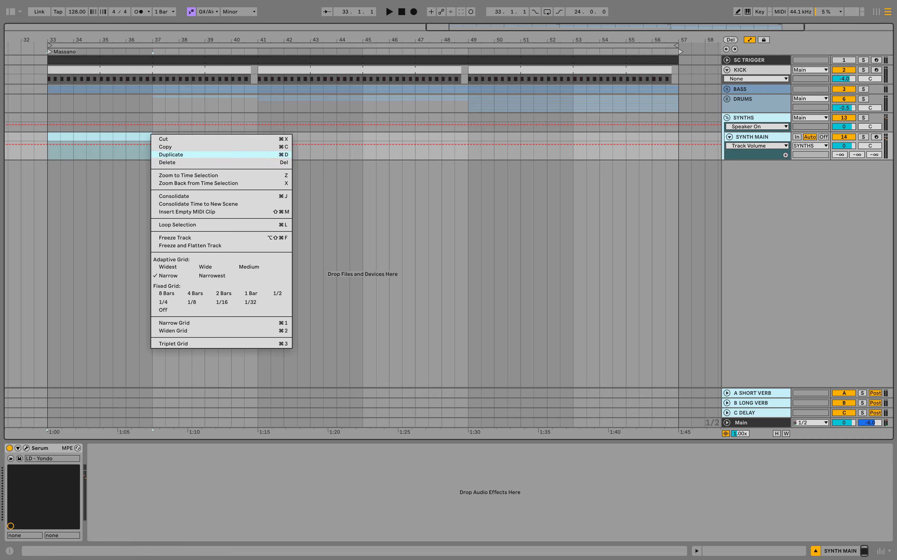
{"action": "left_click", "coordinate": [187, 211]}
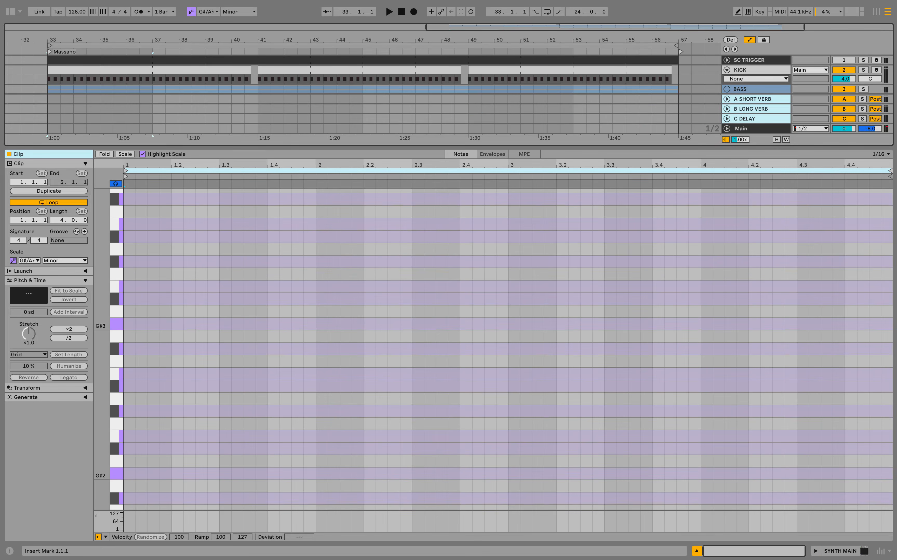
Step: Enter an eighth-length G#2 note at the clip's start, followed by an equally long D#3 note at 1.1.3
{"action": "double_click", "coordinate": [129, 474]}
{"action": "left_click_drag", "start_coordinate": [134, 474], "coordinate": [147, 473]}
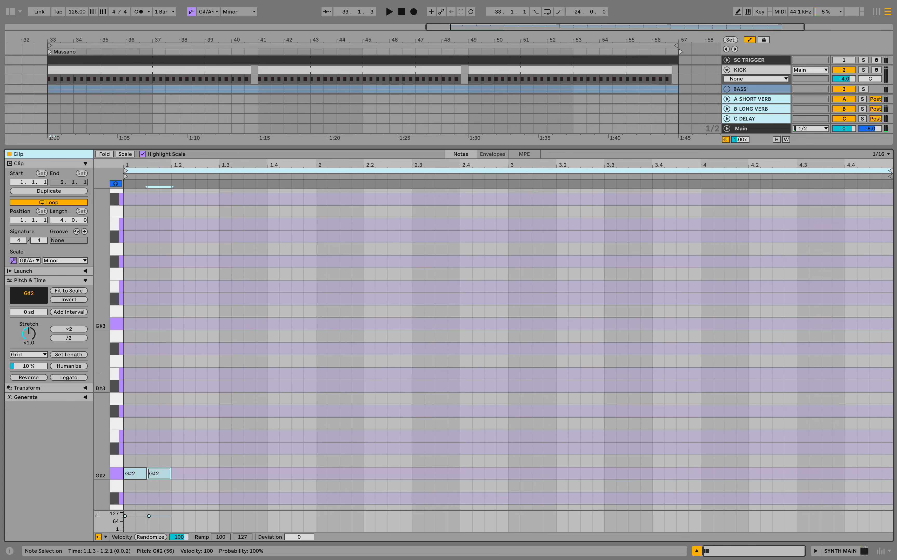
{"action": "key", "text": "Up"}
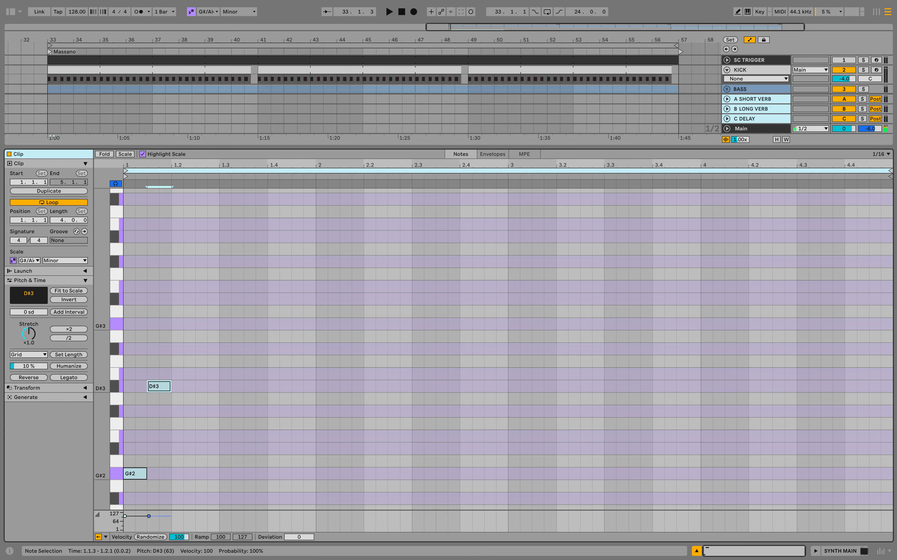
Step: Lower the SYNTH MAIN track volume to -6.5 dB while listening to the clip with the kick and bass
{"action": "key", "text": "space"}
{"action": "left_click", "coordinate": [697, 550]}
{"action": "key", "text": "space"}
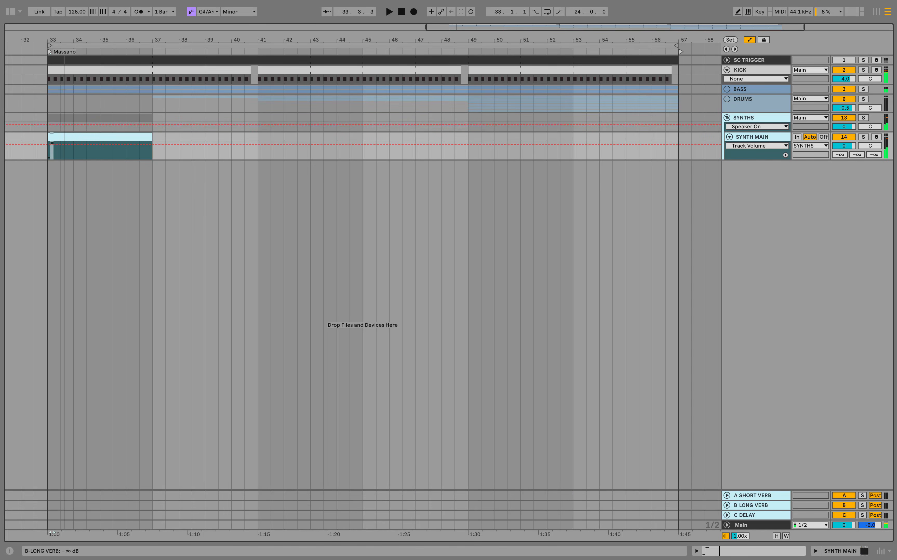
{"action": "mouse_move", "coordinate": [844, 146]}
{"action": "left_mouse_down"}
{"action": "mouse_move", "coordinate": [844, 154]}
{"action": "mouse_move", "coordinate": [844, 147]}
{"action": "left_mouse_up"}
{"action": "key", "text": "space"}
{"action": "key", "text": "space"}
{"action": "key", "text": "space"}
{"action": "key", "text": "space"}
Step: Reopen the SYNTH MAIN clip and add four consecutive E3 notes of three sixteenths each, from beat 1.2 to bar 2
{"action": "double_click", "coordinate": [100, 137]}
{"action": "key", "text": "space"}
{"action": "key", "text": "space"}
{"action": "key", "text": "space"}
{"action": "left_click", "coordinate": [159, 386]}
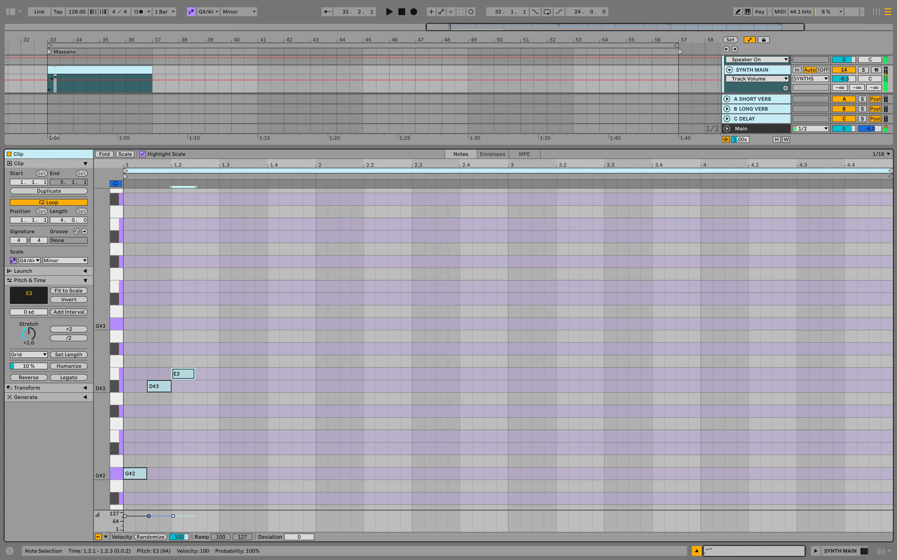
{"action": "key", "text": "space"}
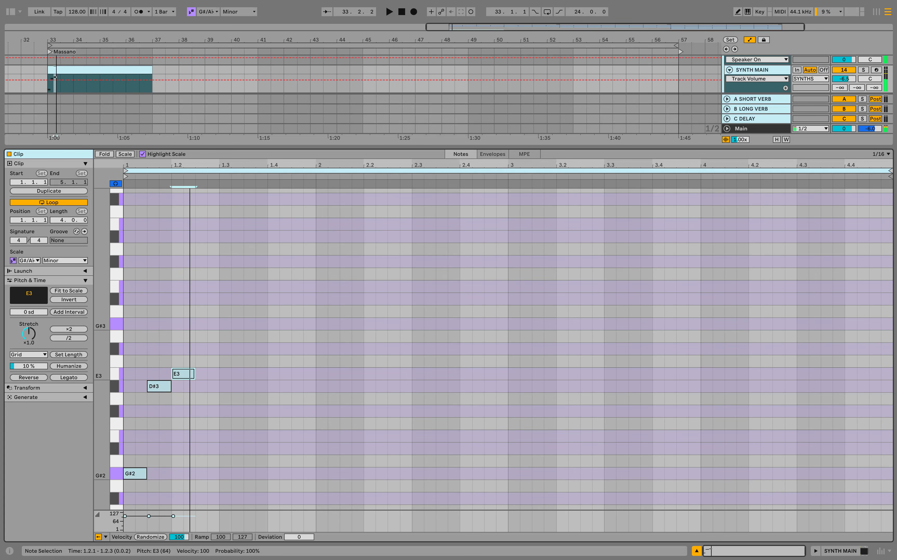
{"action": "key", "text": "shift+Right"}
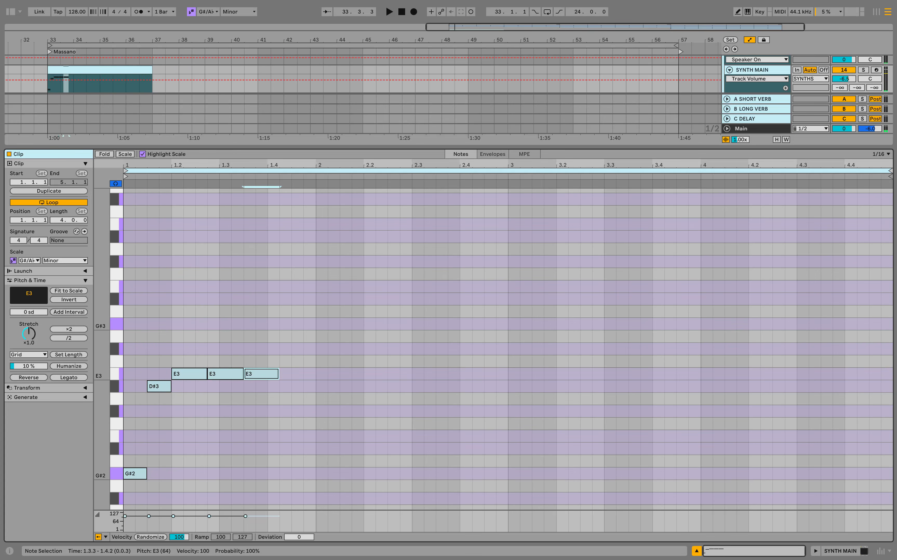
{"action": "key", "text": "space"}
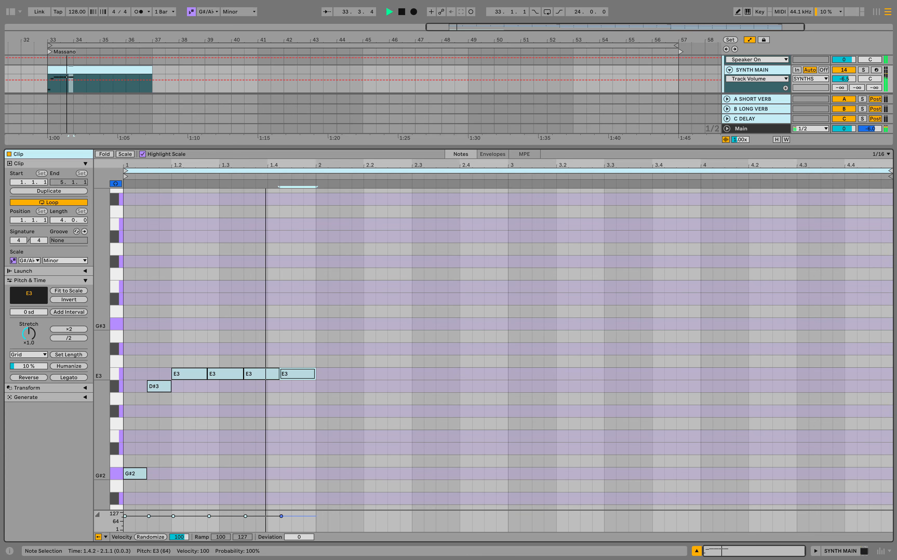
Step: Add a B2 note at the start of clip bar 2, followed by four F#3 notes from 2.1.3 to 2.4.2
{"action": "key", "text": "Right"}
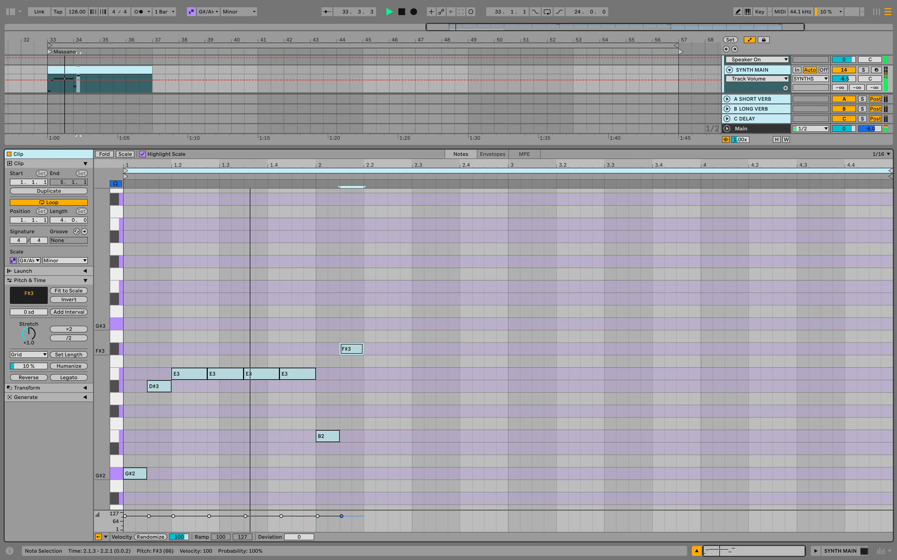
{"action": "key", "text": "space"}
{"action": "key", "text": "ctrl+d"}
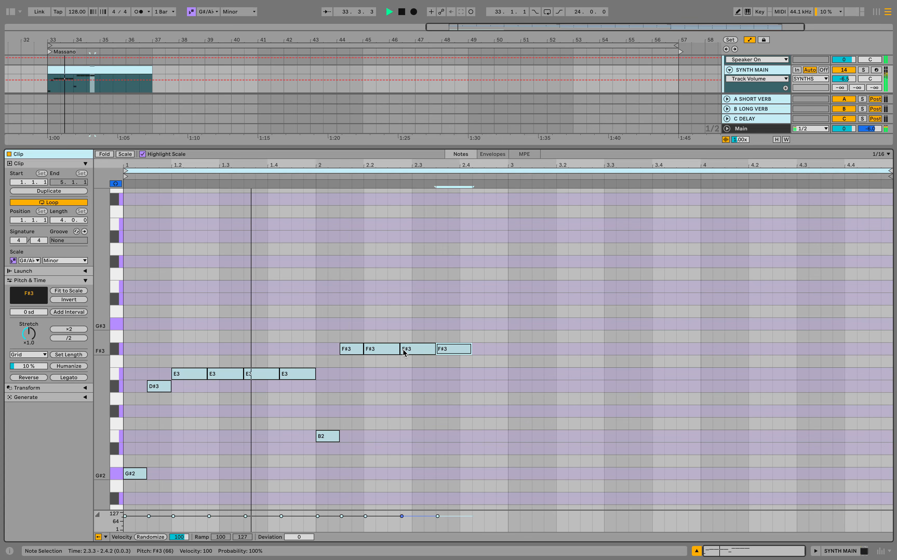
Step: Raise the last F#3 note to G#3 and duplicate it to fill the clip up to bar 3
{"action": "key", "text": "space"}
{"action": "key", "text": "Up"}
{"action": "key", "text": "Down"}
{"action": "key", "text": "space"}
{"action": "key", "text": "ctrl+d"}
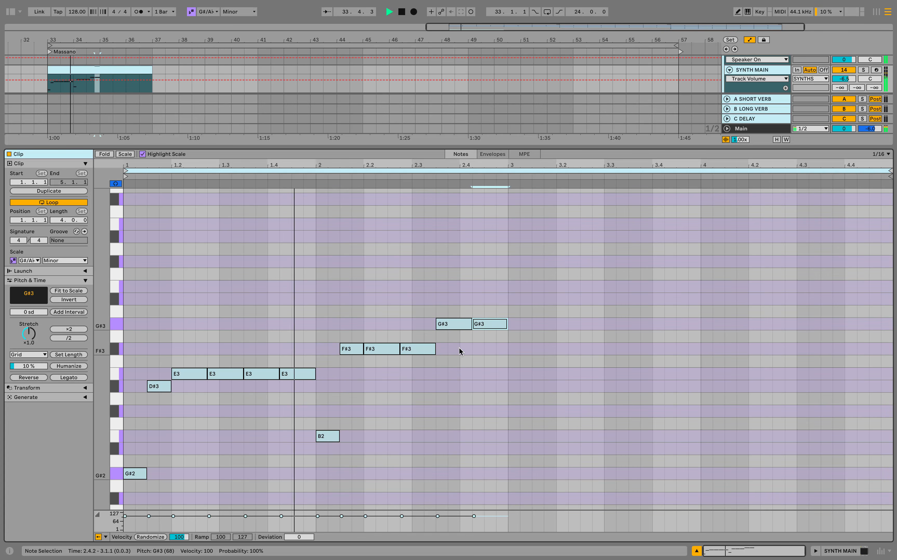
Step: Duplicate the last G#3 note to the start of clip bar 3 and raise the copy to B3
{"action": "key", "text": "ctrl+d"}
{"action": "key", "text": "Up"}
{"action": "key", "text": "Up"}
{"action": "key", "text": "Up"}
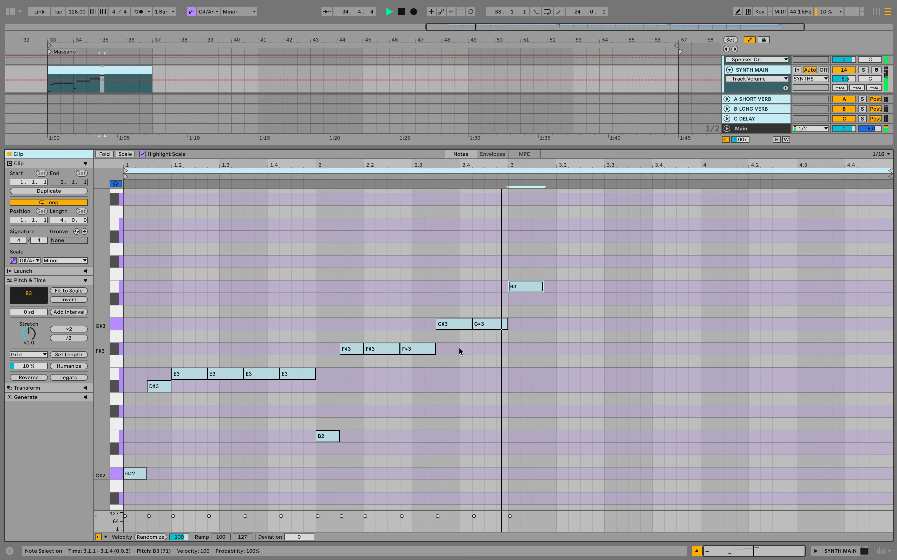
{"action": "key", "text": "space"}
Step: Add an E3 note of two sixteenths at 3.1.3 and shorten the B3 note before it to two sixteenths
{"action": "double_click", "coordinate": [540, 374]}
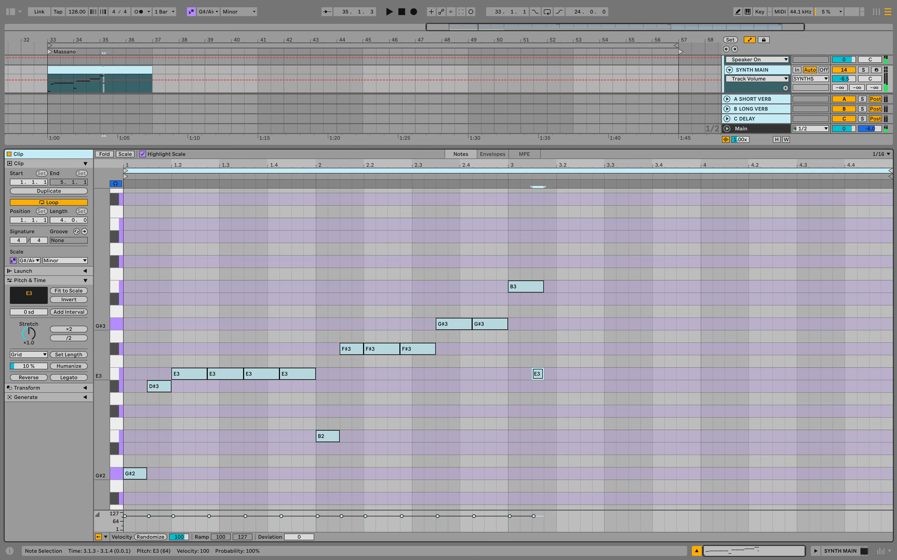
{"action": "key", "text": "shift+Left"}
{"action": "key", "text": "space"}
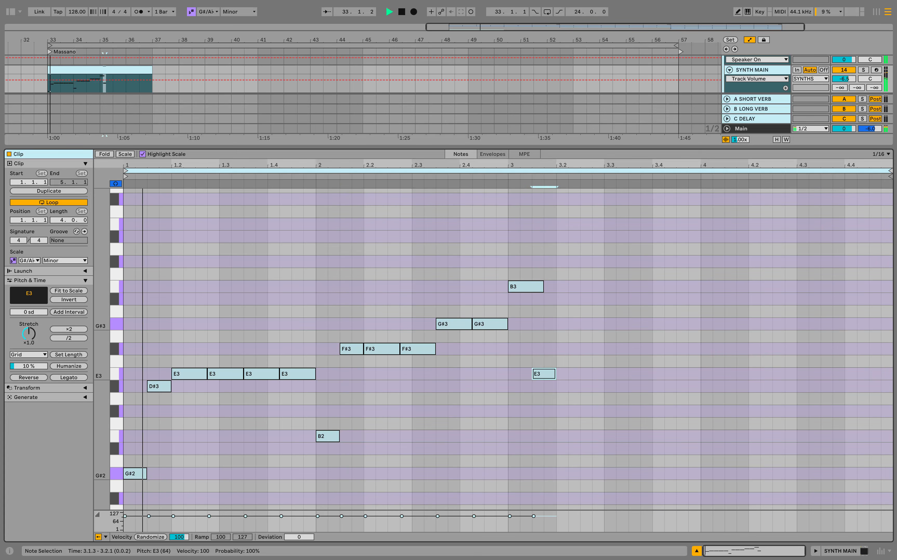
{"action": "left_click_drag", "start_coordinate": [543, 286], "coordinate": [531, 286]}
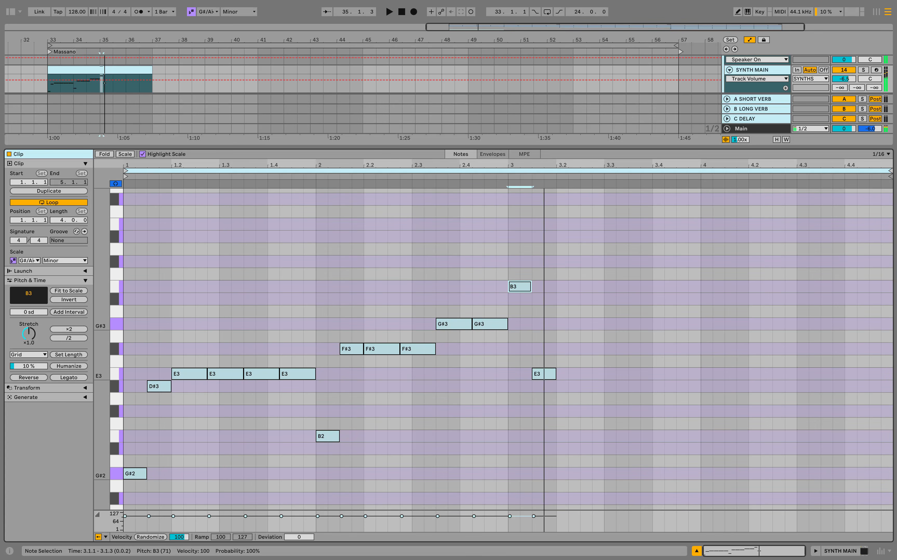
Step: Add a D#3 note at beat 3.2 and repeat it as five three-sixteenth notes up to 4.1.4
{"action": "double_click", "coordinate": [563, 386]}
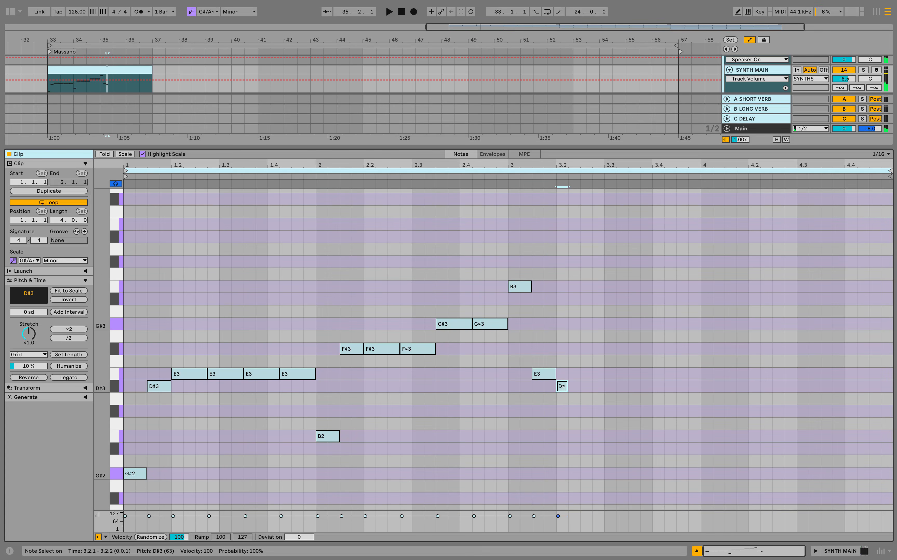
{"action": "key", "text": "ctrl+d"}
{"action": "key", "text": "ctrl+d"}
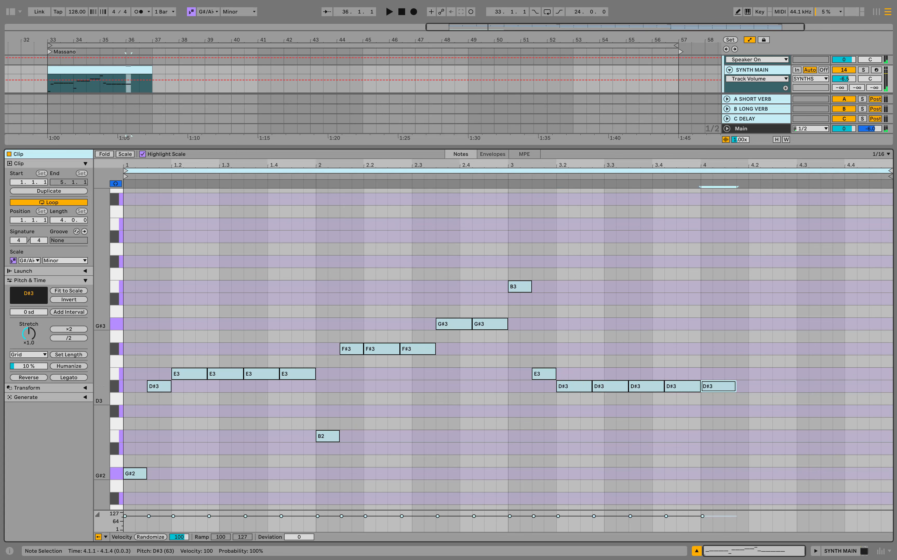
Step: Play back the melody and shorten the last D#3 note at 4.1.1 to two sixteenths
{"action": "key", "text": "space"}
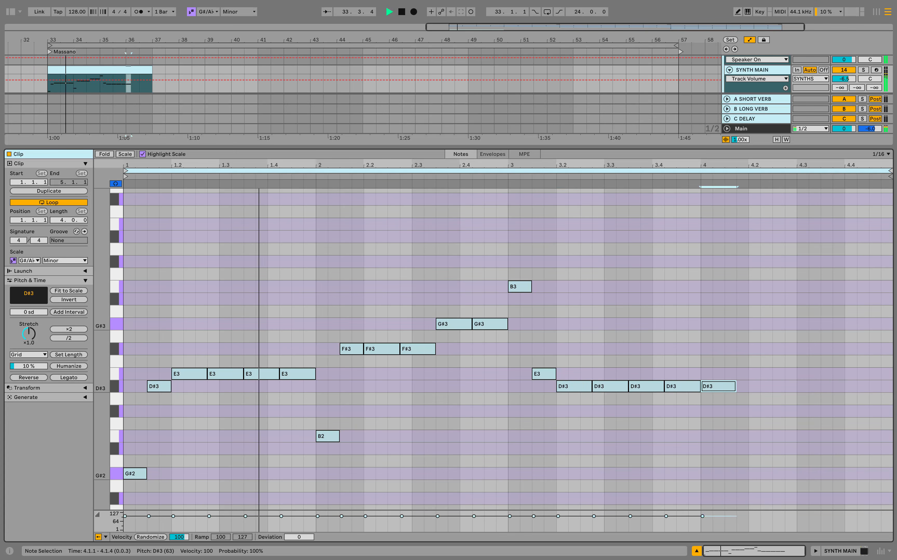
{"action": "left_click_drag", "start_coordinate": [734, 387], "coordinate": [724, 387]}
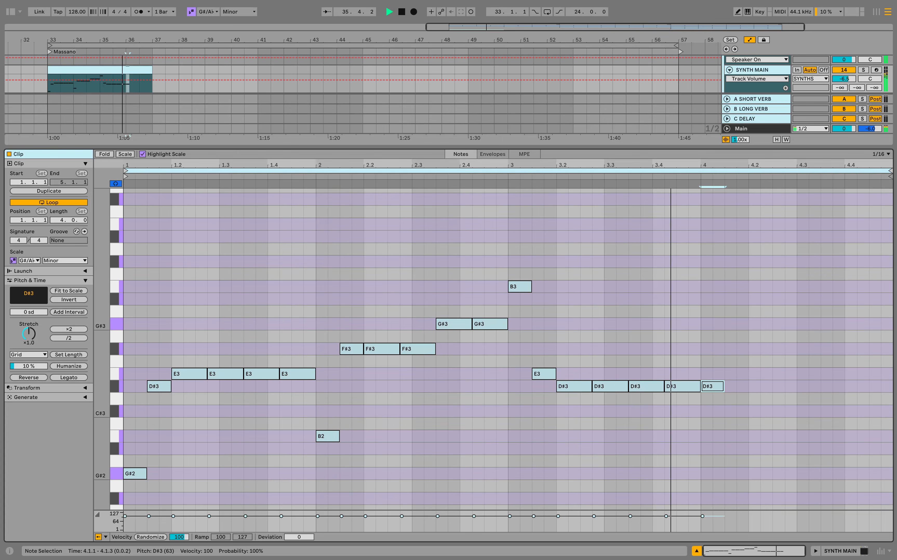
{"action": "key", "text": "space"}
Step: Add a C#3 note of two sixteenths at 4.1.3 and repeat it as three-sixteenth notes up to 4.4.2
{"action": "double_click", "coordinate": [733, 412]}
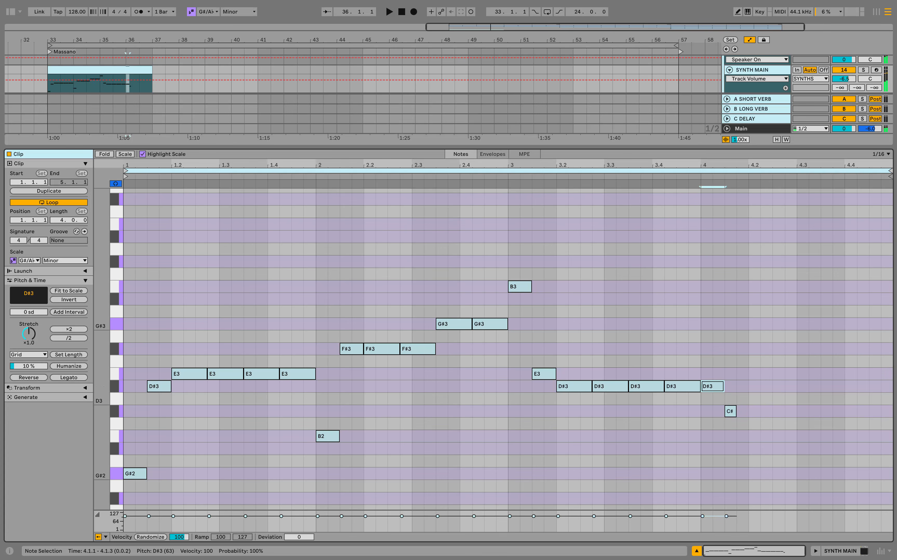
{"action": "key", "text": "shift+Right"}
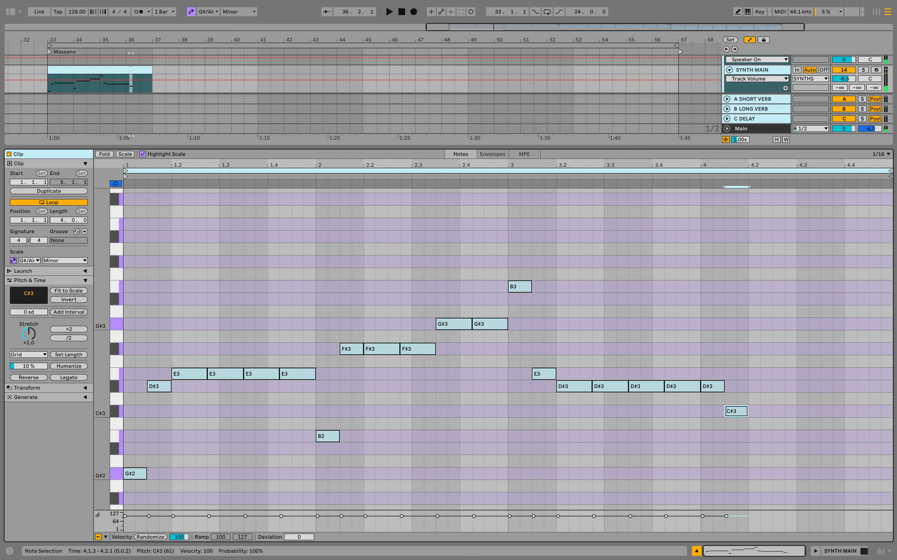
{"action": "key", "text": "ctrl+d"}
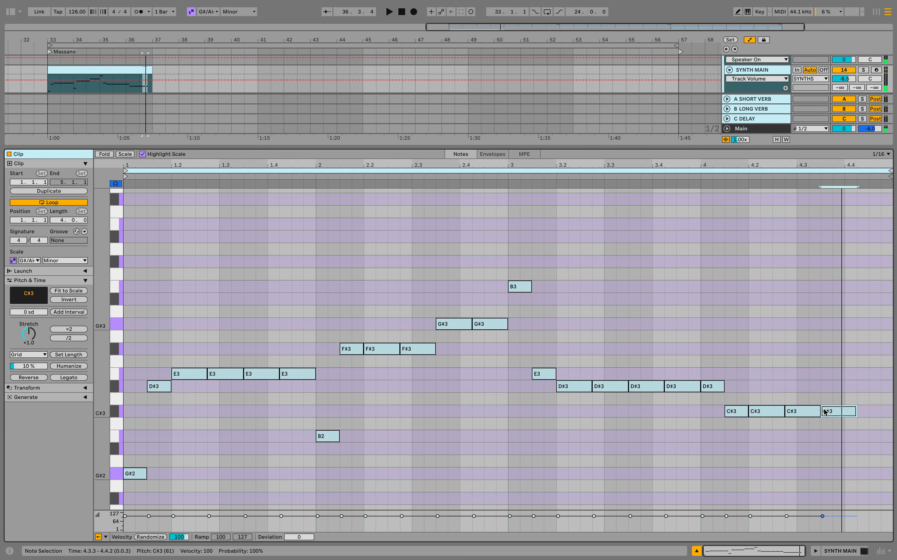
Step: Raise the last C#3 note at 4.3.3 to E3 and duplicate it to fill the clip up to its end
{"action": "key", "text": "Up"}
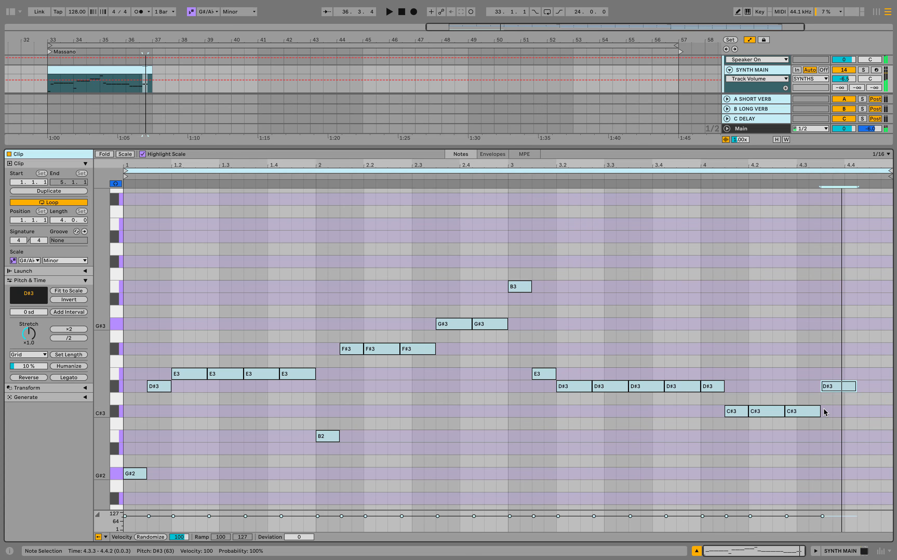
{"action": "key", "text": "Up"}
{"action": "key", "text": "space"}
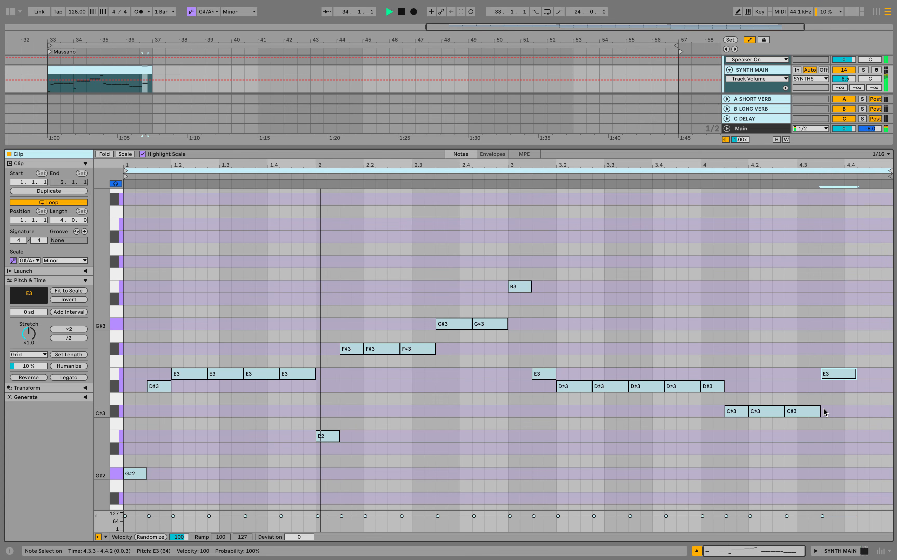
{"action": "key", "text": "ctrl+d"}
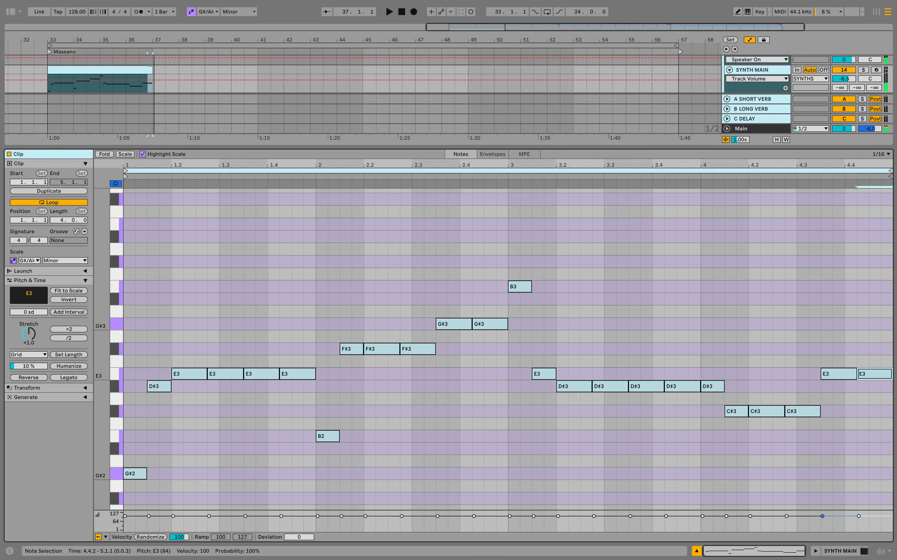
Step: Leave the note editor and repeat the four-bar SYNTH MAIN clip so it fills bars 33 to 41
{"action": "key", "text": "super+alt+l"}
{"action": "key", "text": "space"}
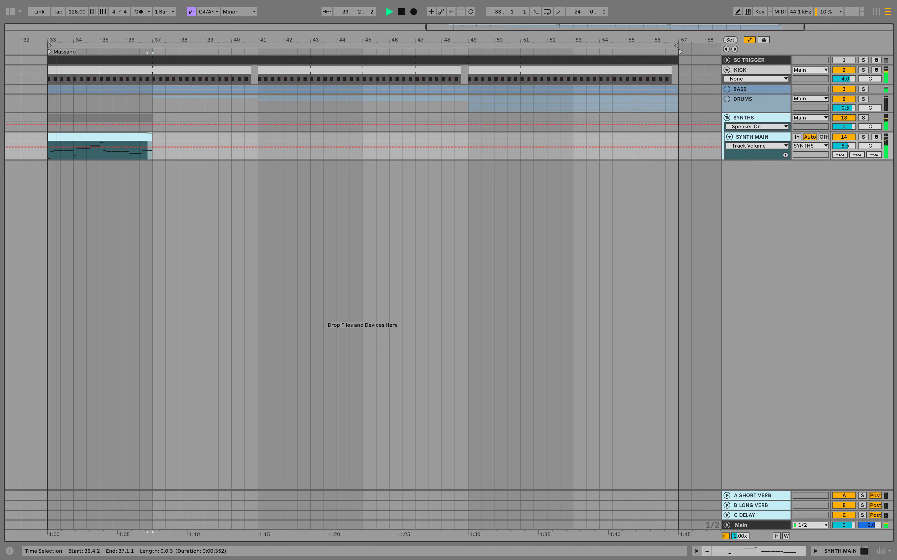
{"action": "left_click_drag", "start_coordinate": [152, 137], "coordinate": [48, 122]}
{"action": "left_click", "coordinate": [49, 152]}
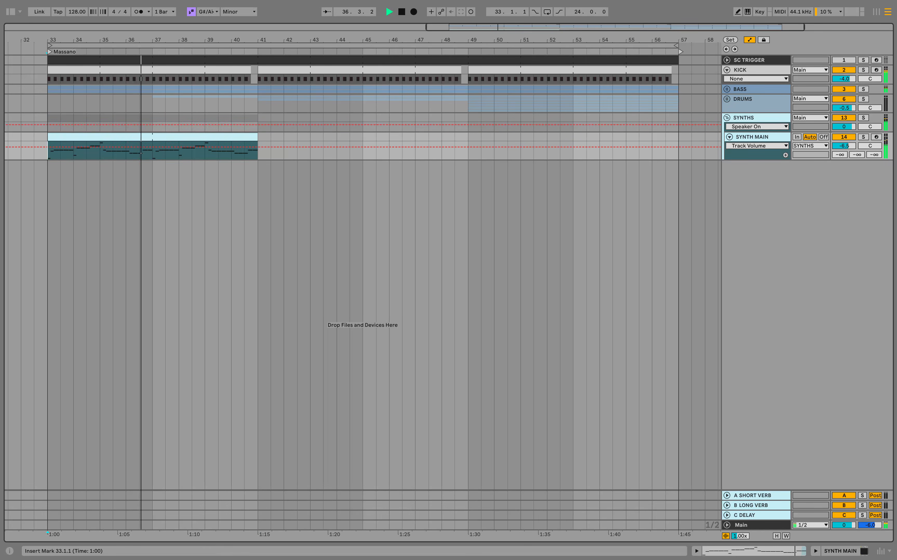
Step: Add Multiband Dynamics after Serum on the SYNTH MAIN track and solo the track
{"action": "key", "text": "shift+Tab"}
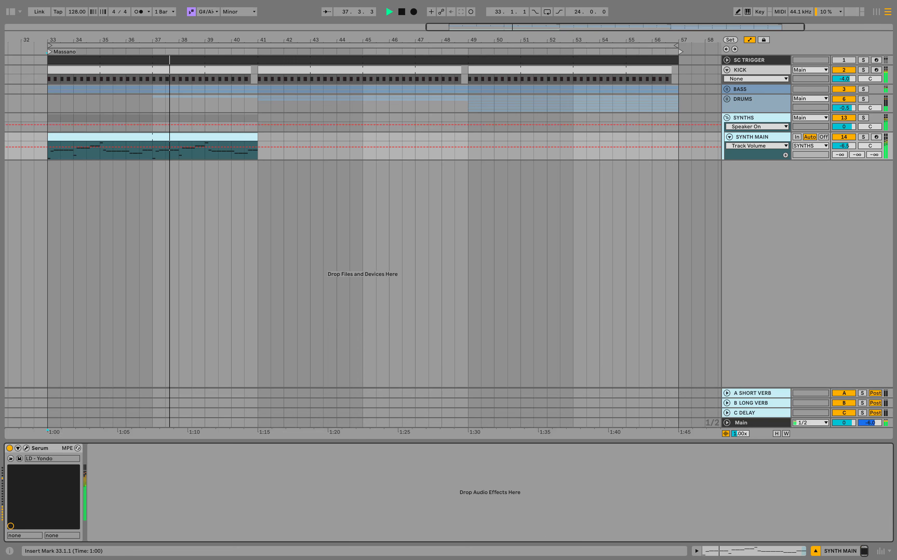
{"action": "key", "text": "space"}
{"action": "key", "text": "super+f"}
{"action": "type", "text": "mult"}
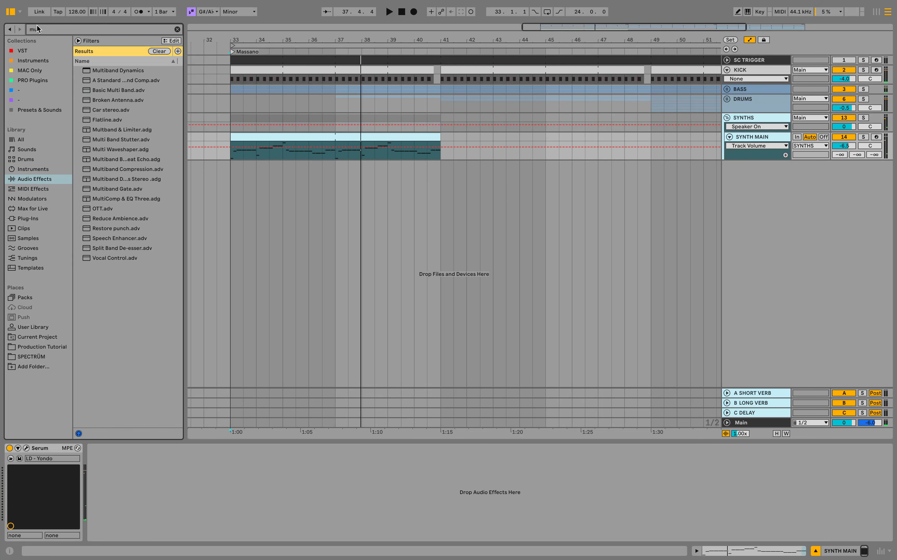
{"action": "key", "text": "Down"}
{"action": "key", "text": "Return"}
{"action": "key", "text": "s"}
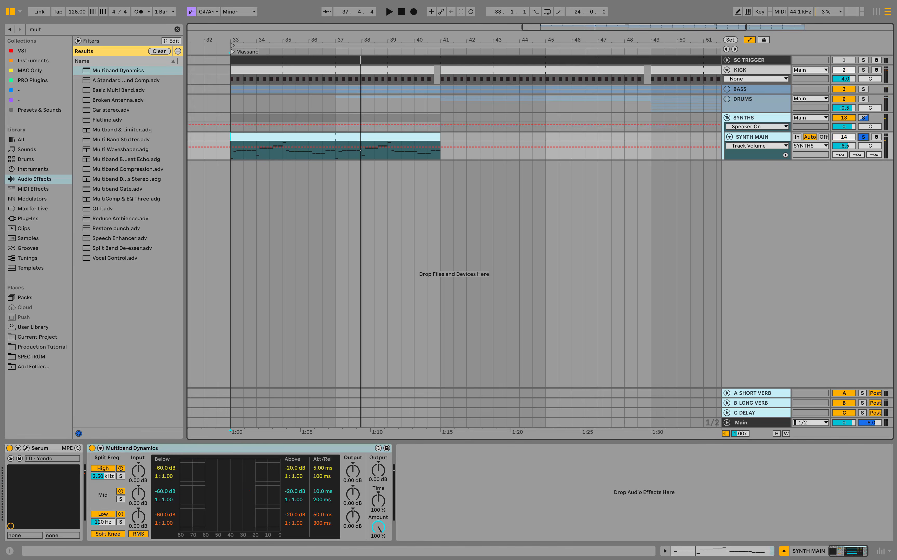
Step: Set the Multiband Dynamics input gain to 2 dB for the high band and -1.50 dB for the mid band
{"action": "key", "text": "space"}
{"action": "left_click", "coordinate": [137, 471]}
{"action": "type", "text": "2"}
{"action": "key", "text": "Return"}
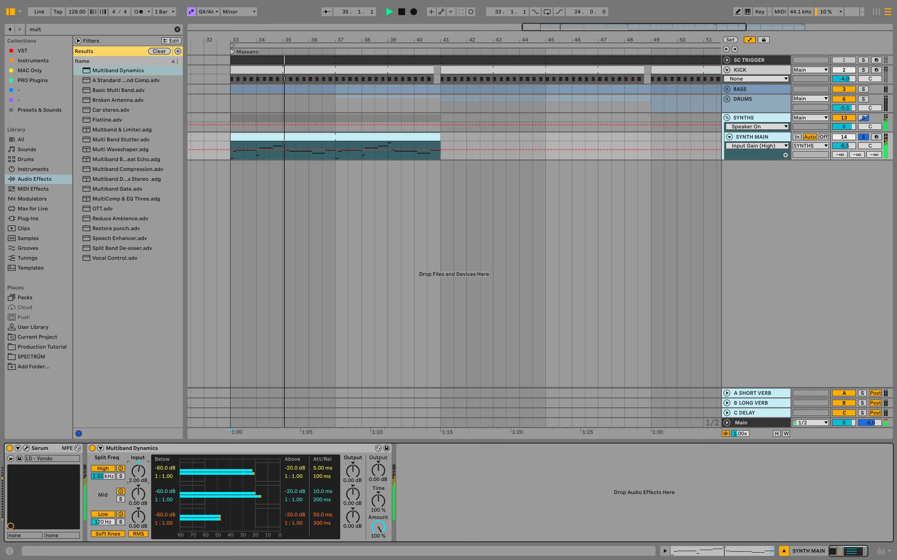
{"action": "left_click", "coordinate": [139, 496]}
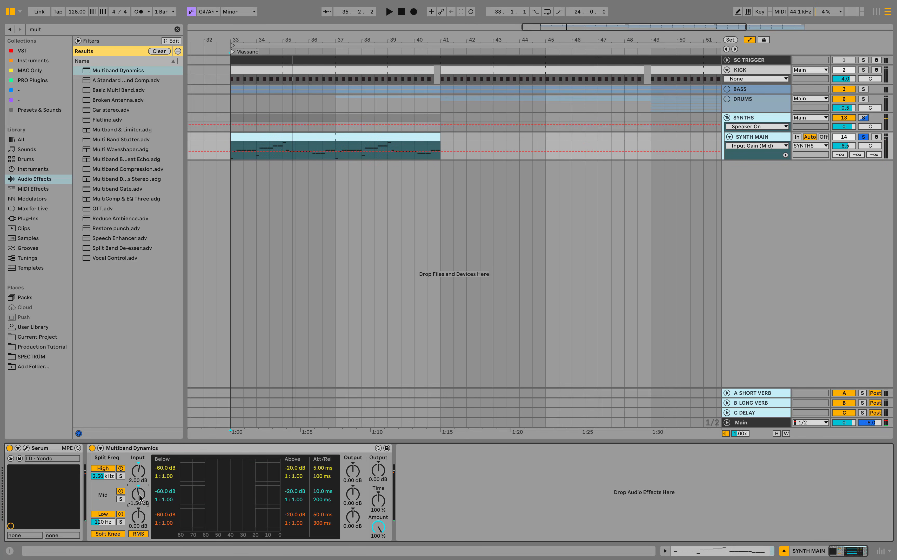
{"action": "key", "text": "space"}
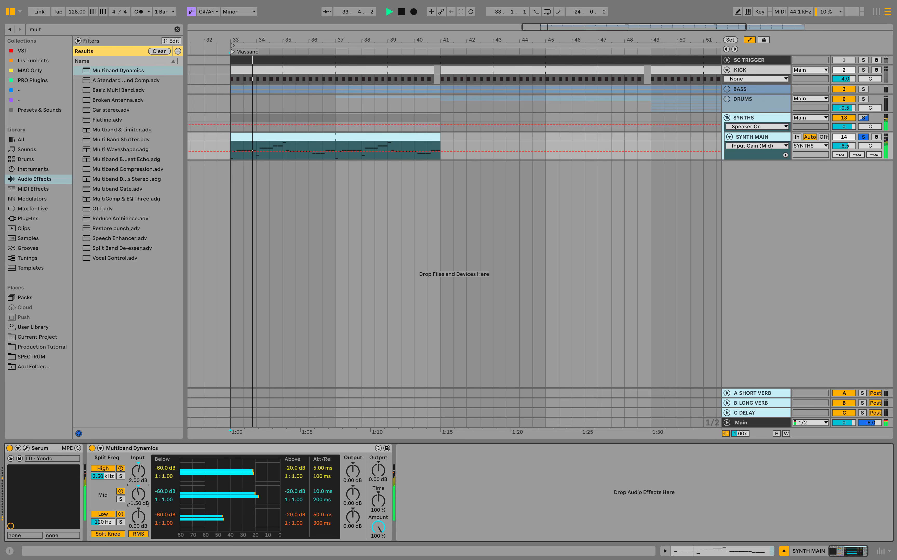
Step: Add an EQ Eight after the Multiband Dynamics on the SYNTH MAIN track
{"action": "key", "text": "super+f"}
{"action": "type", "text": "eq"}
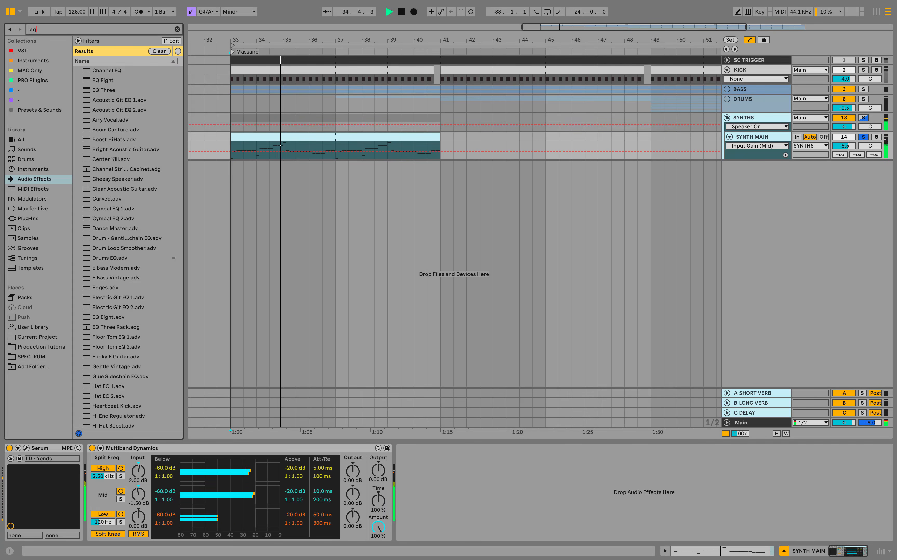
{"action": "key", "text": "Down"}
{"action": "key", "text": "Down"}
{"action": "key", "text": "Return"}
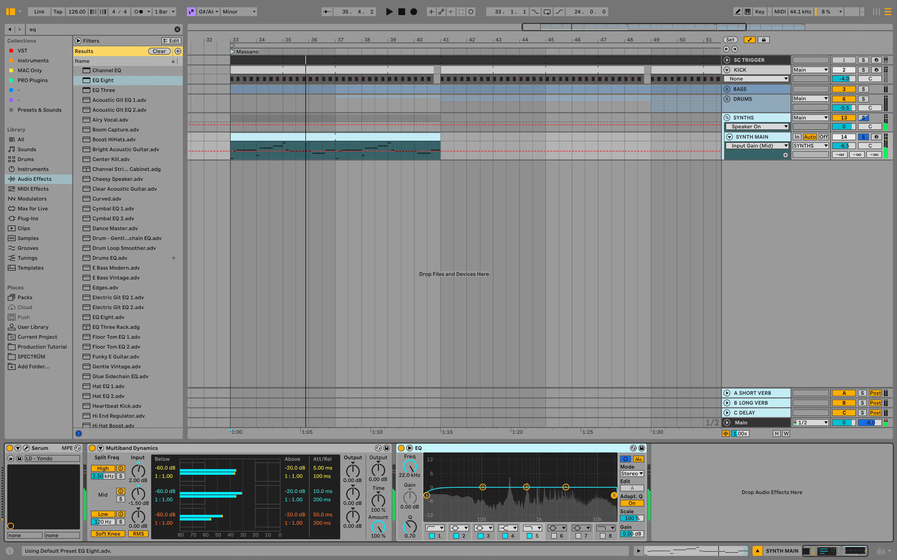
Step: Change EQ band 1 to a steep low cut and place it at 100 Hz
{"action": "left_click", "coordinate": [435, 528]}
{"action": "left_click", "coordinate": [435, 466]}
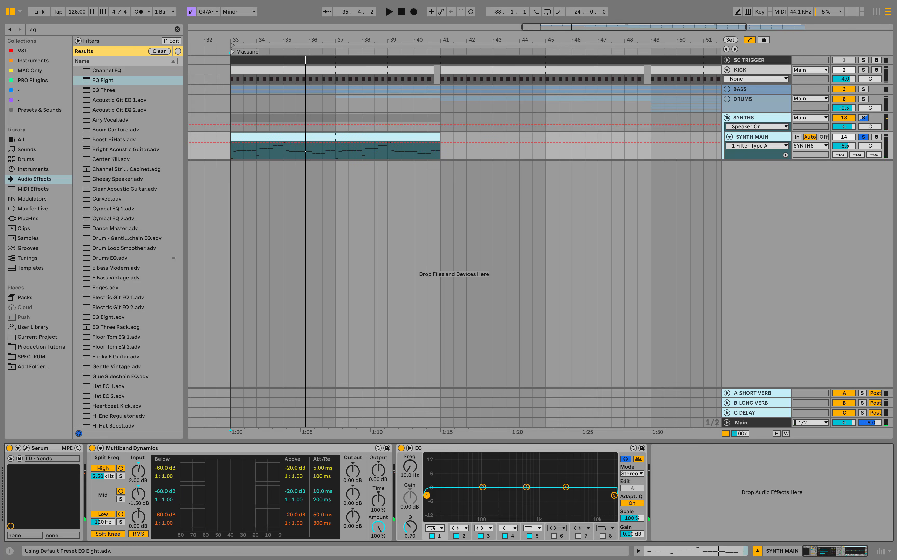
{"action": "key", "text": "space"}
{"action": "left_click_drag", "start_coordinate": [425, 495], "coordinate": [482, 497]}
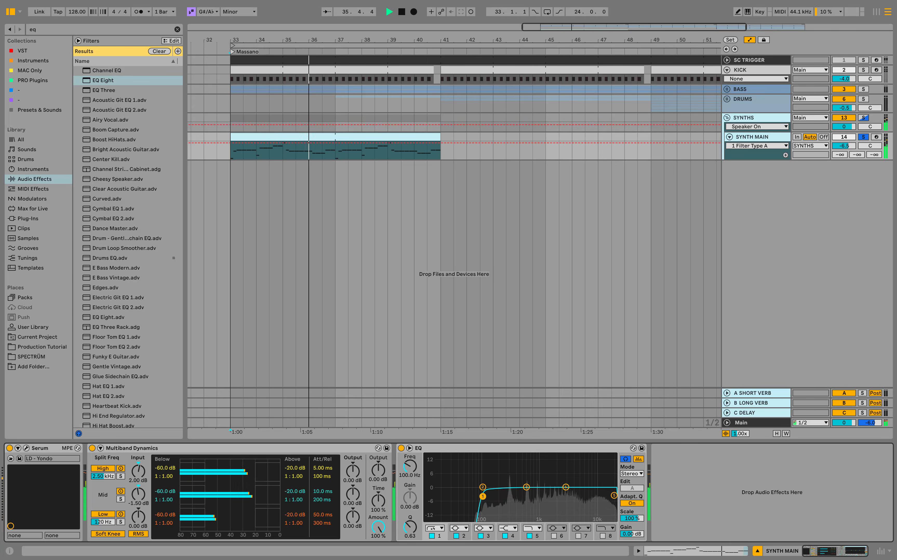
Step: Set EQ band 2 to -1.90 dB at 330 Hz and boost the band 4 shelf to 1.86 dB at 2.50 kHz
{"action": "key", "text": "space"}
{"action": "left_click", "coordinate": [482, 487]}
{"action": "key", "text": "space"}
{"action": "left_click_drag", "start_coordinate": [510, 464], "coordinate": [512, 456]}
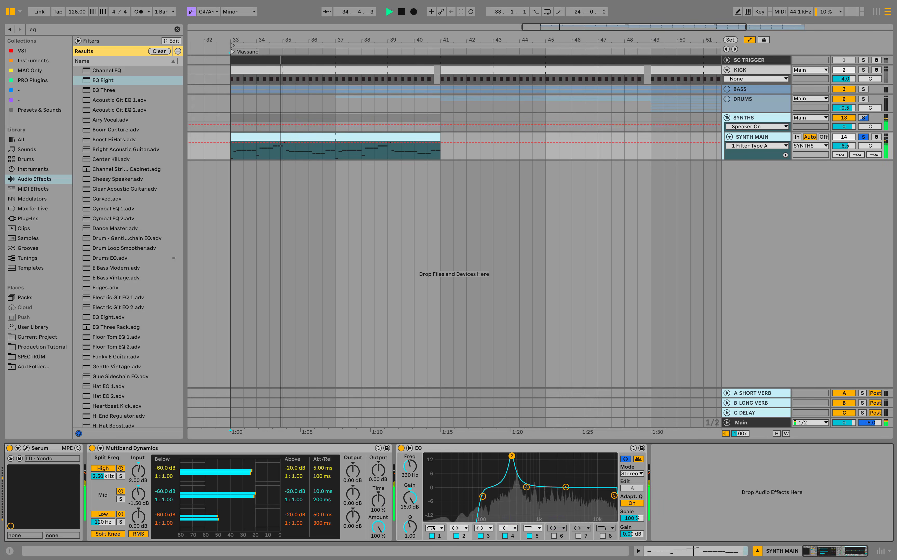
{"action": "left_click_drag", "start_coordinate": [410, 498], "coordinate": [410, 550]}
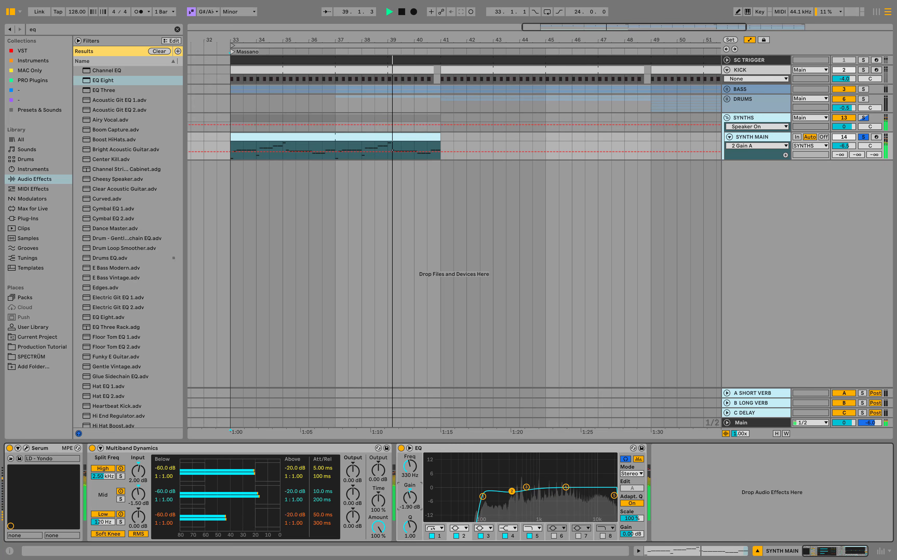
{"action": "key", "text": "space"}
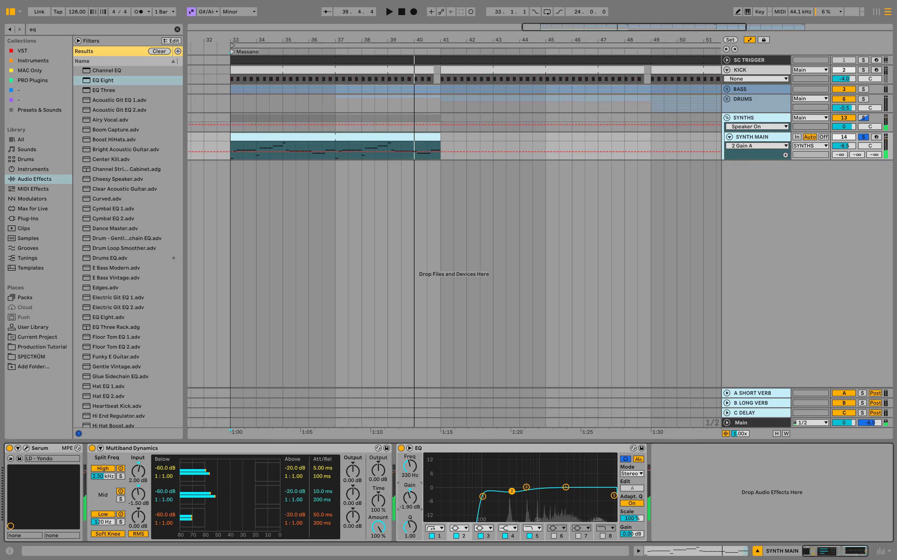
{"action": "key", "text": "space"}
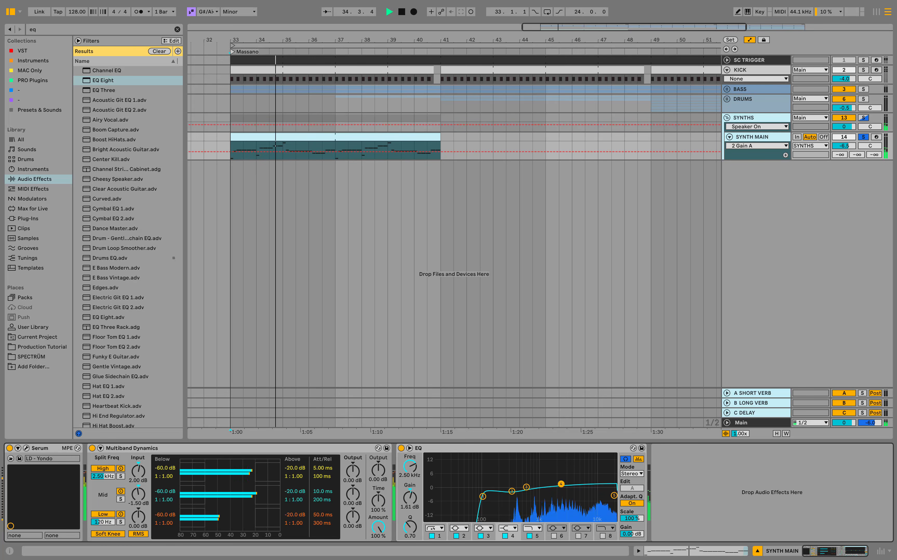
{"action": "key", "text": "space"}
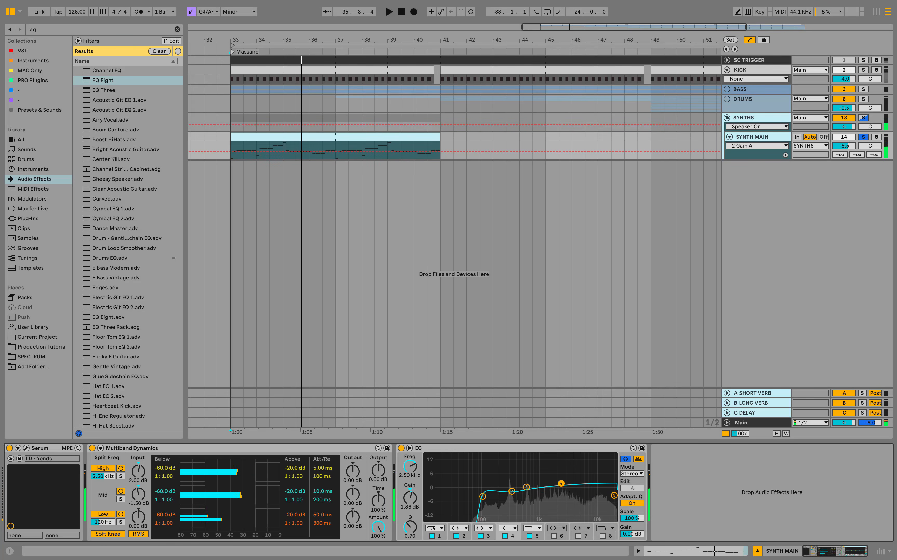
Step: Enable EQ band 6 as a dip of -6 dB at 4.08 kHz with a Q of 1.00
{"action": "left_click", "coordinate": [553, 535]}
{"action": "key", "text": "space"}
{"action": "mouse_move", "coordinate": [583, 481]}
{"action": "left_mouse_down"}
{"action": "mouse_move", "coordinate": [568, 456]}
{"action": "mouse_move", "coordinate": [573, 496]}
{"action": "left_mouse_up"}
{"action": "left_click_drag", "start_coordinate": [411, 525], "coordinate": [411, 514]}
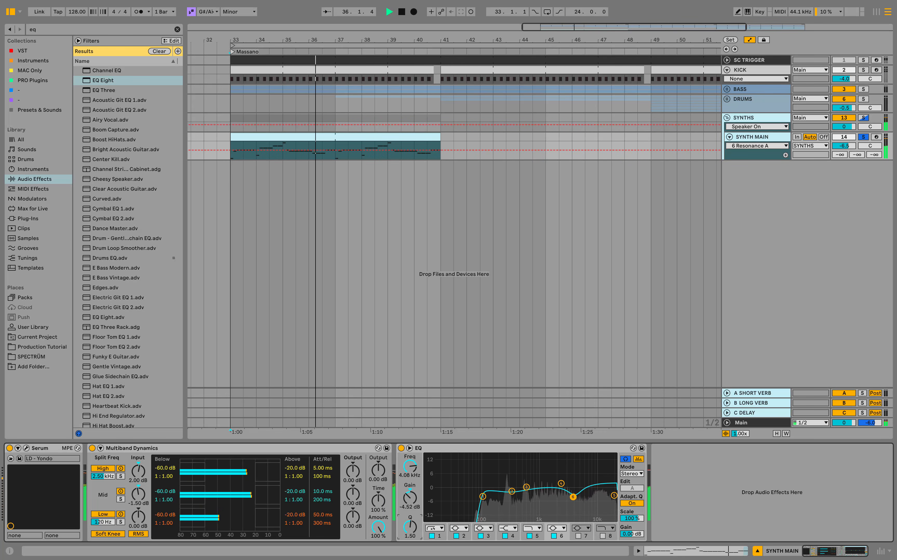
{"action": "left_click_drag", "start_coordinate": [410, 526], "coordinate": [410, 532]}
{"action": "left_click", "coordinate": [410, 498]}
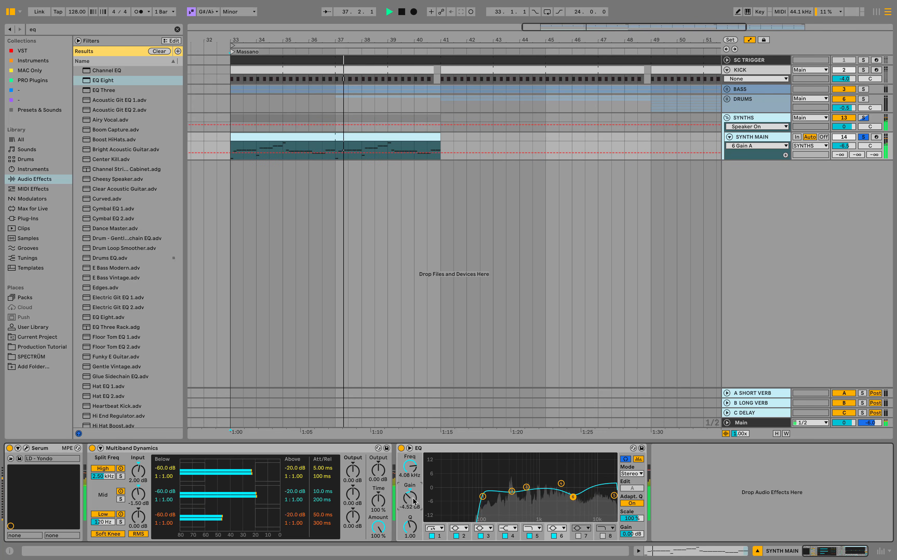
{"action": "key", "text": "space"}
{"action": "type", "text": "-6"}
{"action": "key", "text": "Return"}
{"action": "key", "text": "space"}
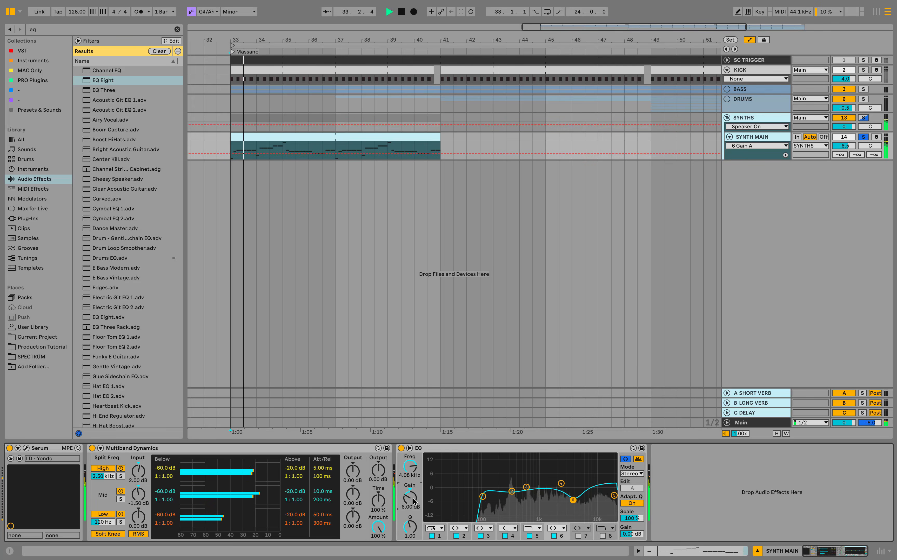
Step: Lower the EQ band 5 high cut to 15.3 kHz and unsolo the SYNTH MAIN track
{"action": "left_click_drag", "start_coordinate": [614, 495], "coordinate": [605, 499]}
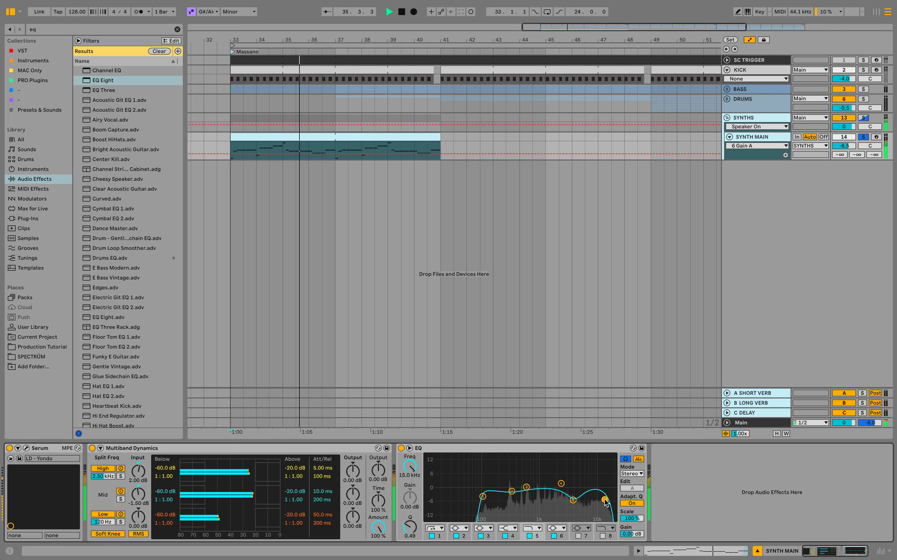
{"action": "left_click_drag", "start_coordinate": [604, 500], "coordinate": [606, 500]}
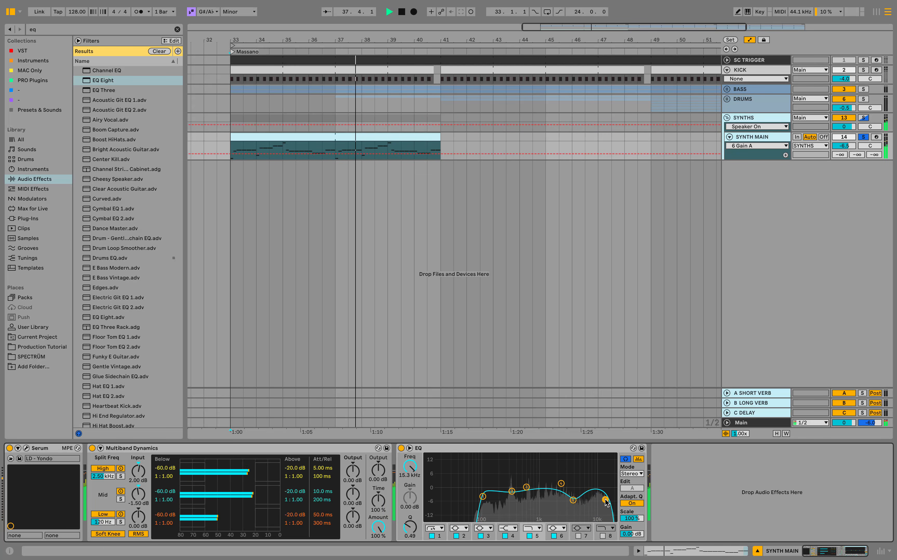
{"action": "left_click", "coordinate": [863, 137]}
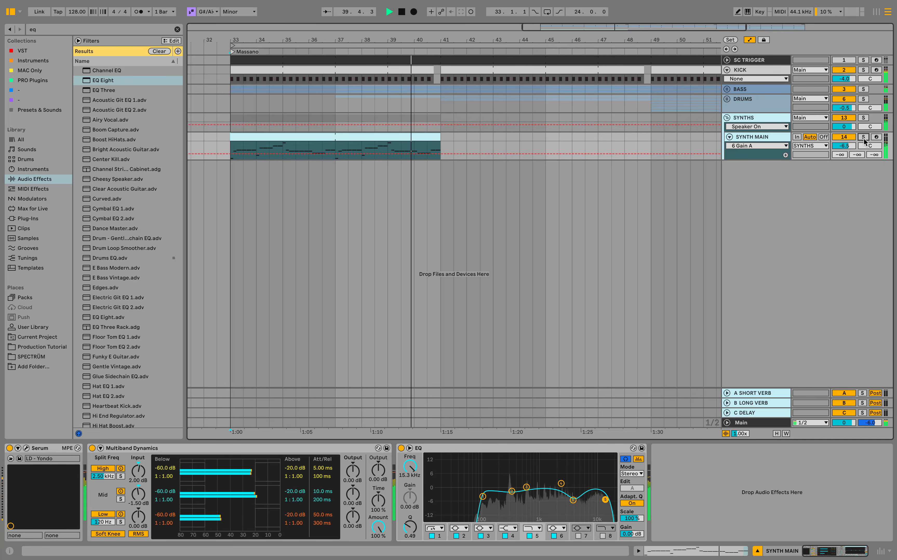
Step: Copy the Compressor Bass device from the SC TRIGGER track to the end of the SYNTH MAIN device chain
{"action": "double_click", "coordinate": [749, 60]}
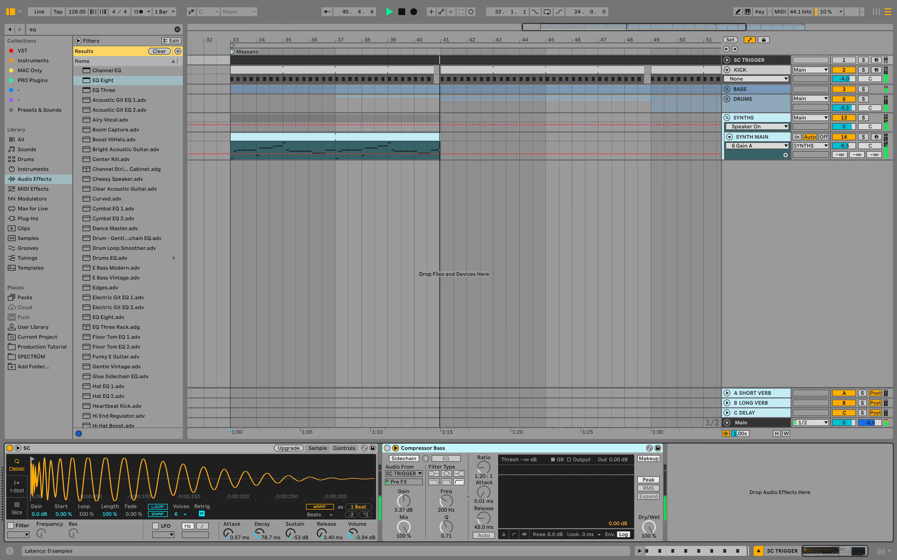
{"action": "key", "text": "space"}
{"action": "right_click", "coordinate": [513, 448]}
{"action": "left_click", "coordinate": [528, 343]}
{"action": "key", "text": "space"}
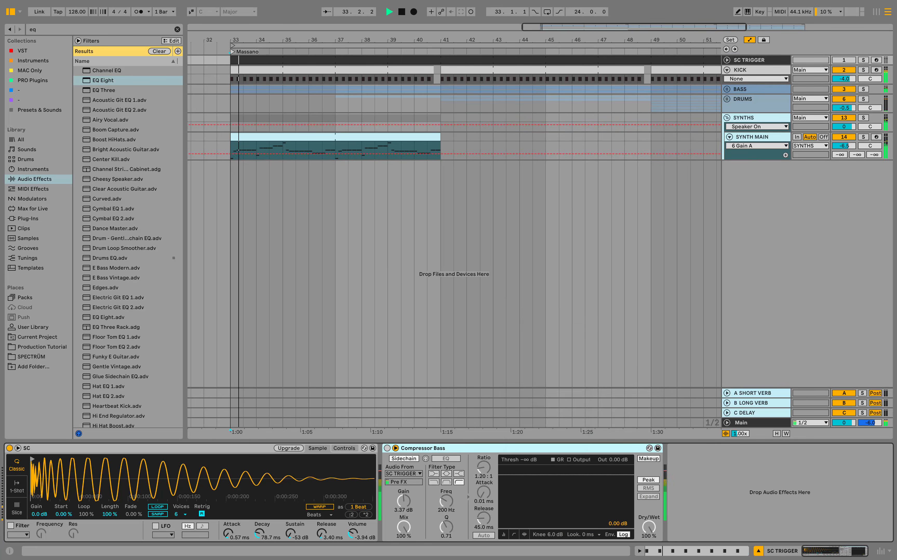
{"action": "left_click", "coordinate": [752, 137]}
{"action": "right_click", "coordinate": [698, 472]}
{"action": "left_click", "coordinate": [709, 479]}
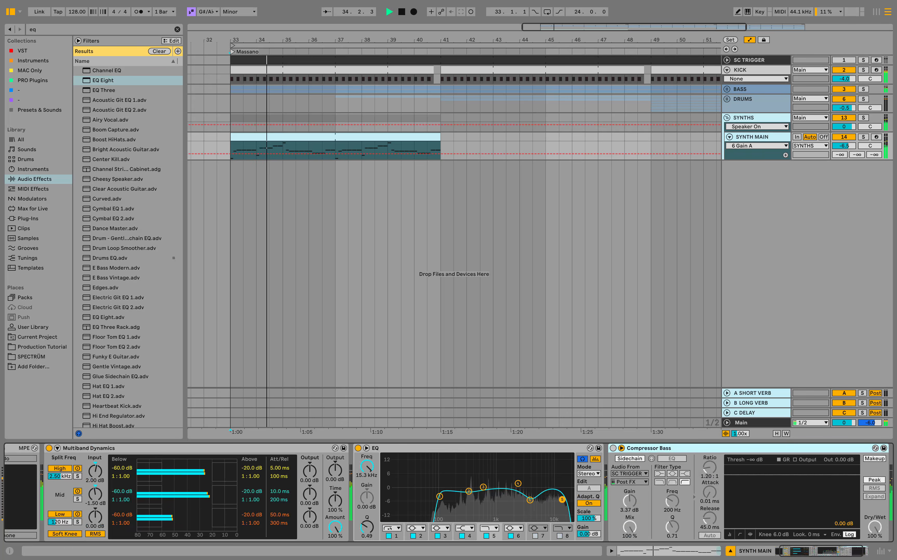
Step: Set the Compressor Bass ratio to 1.45 : 1 and solo SYNTH MAIN together with KICK to audition the sidechain
{"action": "left_click_drag", "start_coordinate": [711, 472], "coordinate": [711, 469]}
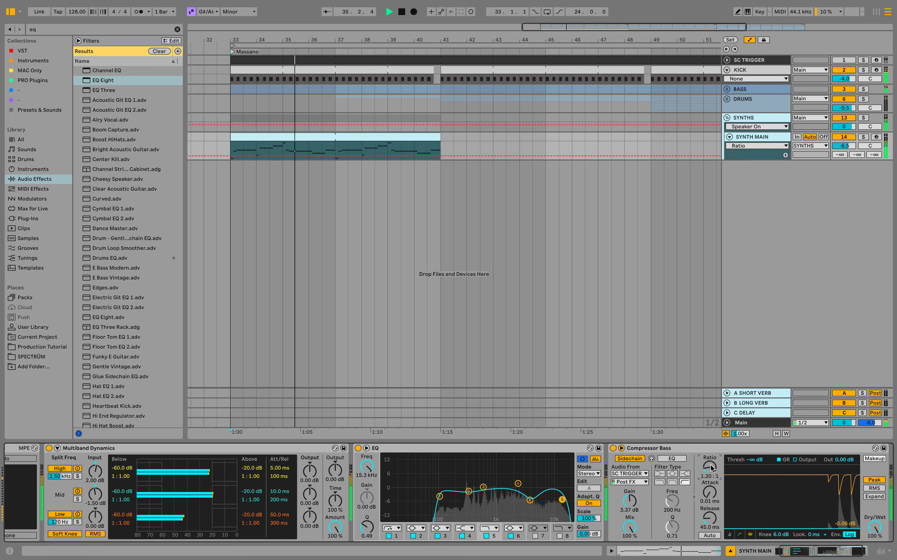
{"action": "left_click", "coordinate": [864, 137]}
{"action": "left_click", "coordinate": [863, 70], "text": "super"}
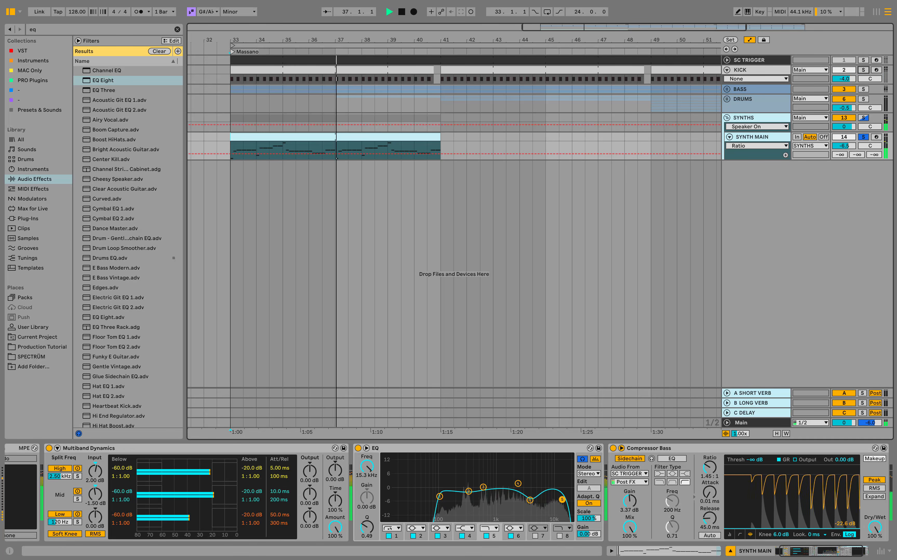
{"action": "left_click", "coordinate": [864, 70]}
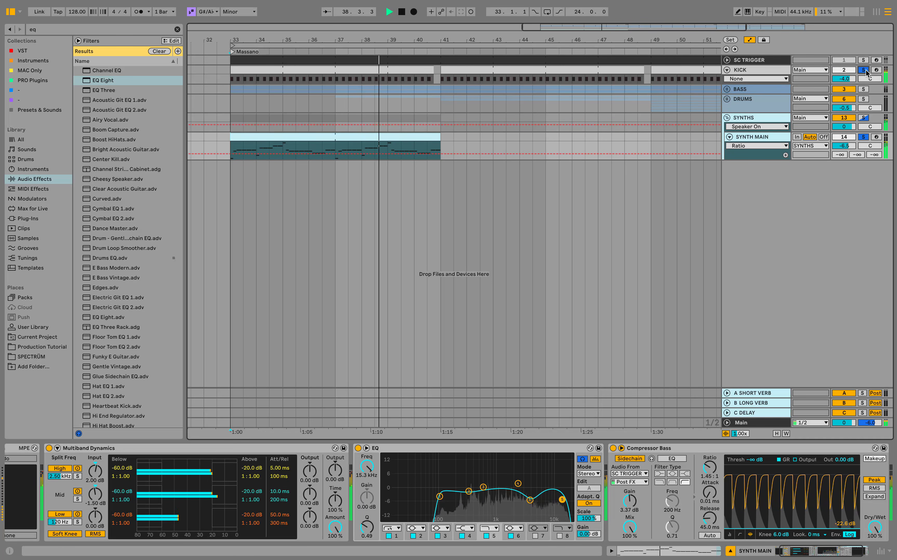
Step: Add an Auto Filter to the SYNTH MAIN chain and place it between EQ and Compressor Bass
{"action": "double_click", "coordinate": [755, 118]}
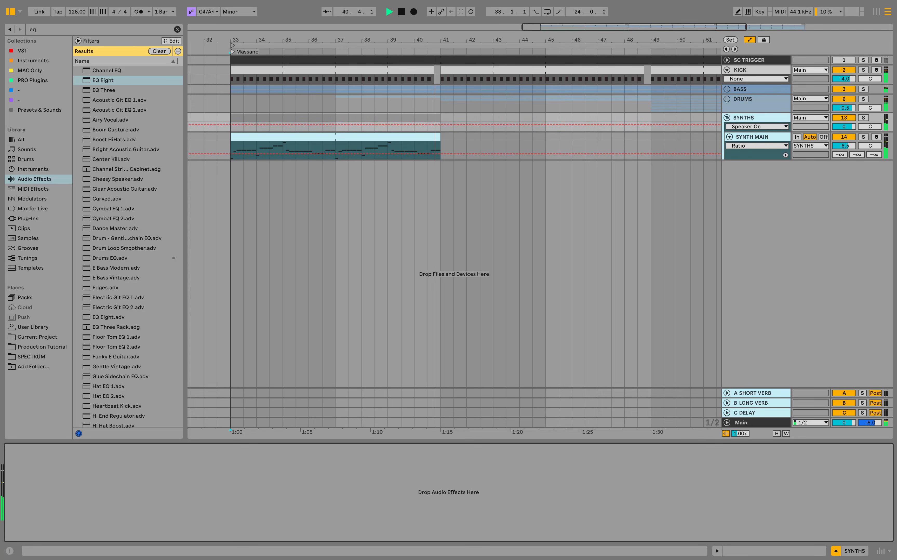
{"action": "key", "text": "ctrl+f"}
{"action": "type", "text": "auto"}
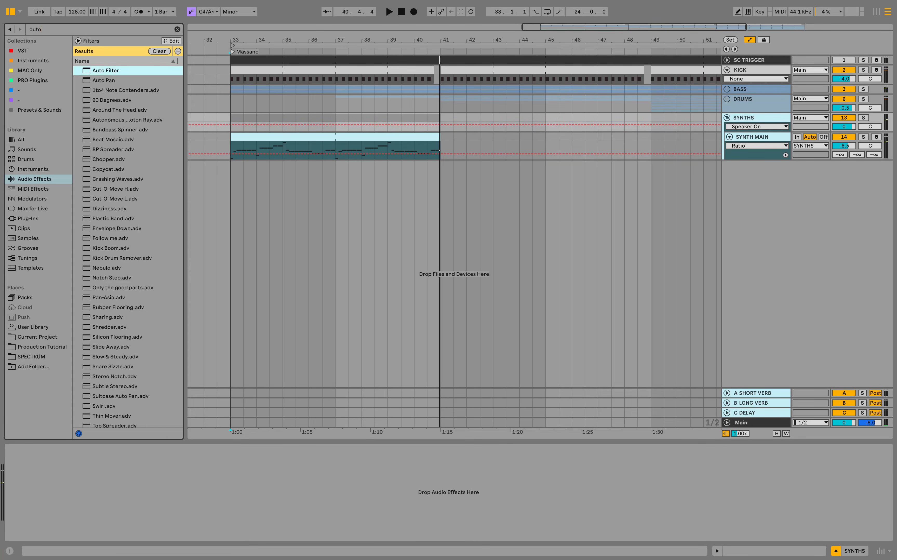
{"action": "key", "text": "space"}
{"action": "key", "text": "Return"}
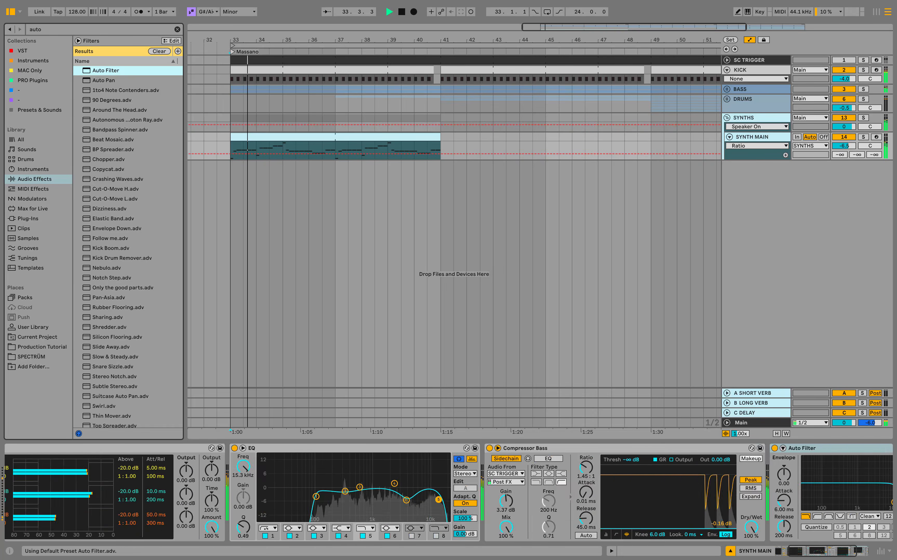
{"action": "left_click_drag", "start_coordinate": [661, 448], "coordinate": [367, 448]}
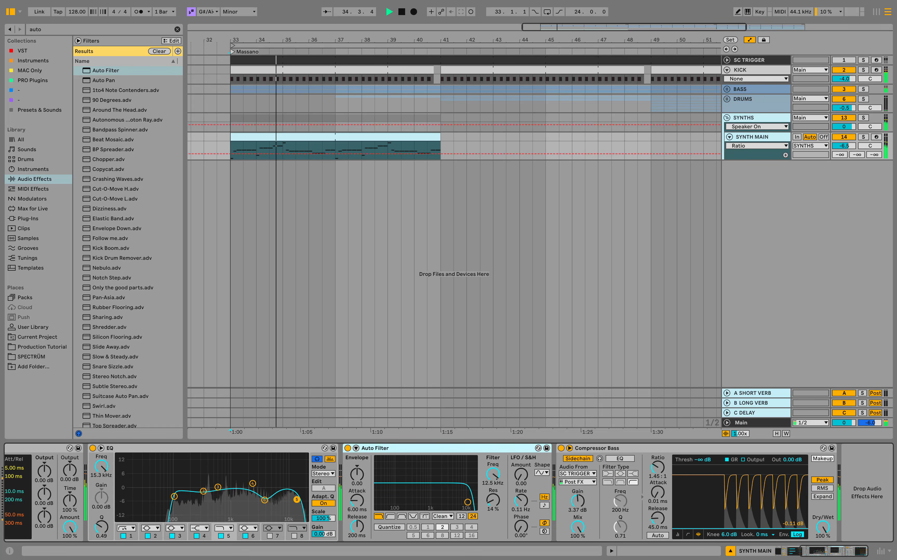
Step: Set the Auto Filter frequency to 19.9 kHz and automate it down to 600 Hz at bar 41
{"action": "left_click_drag", "start_coordinate": [493, 474], "coordinate": [493, 453]}
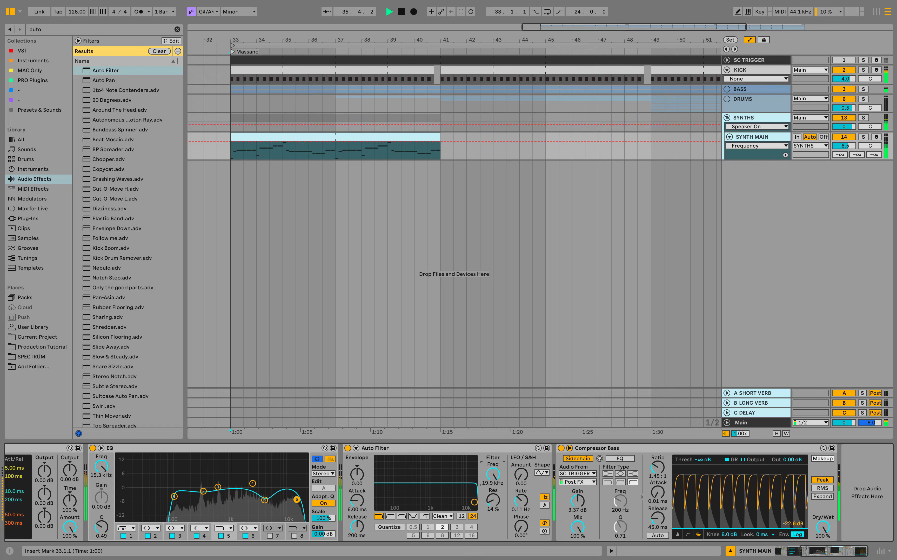
{"action": "left_click", "coordinate": [231, 142]}
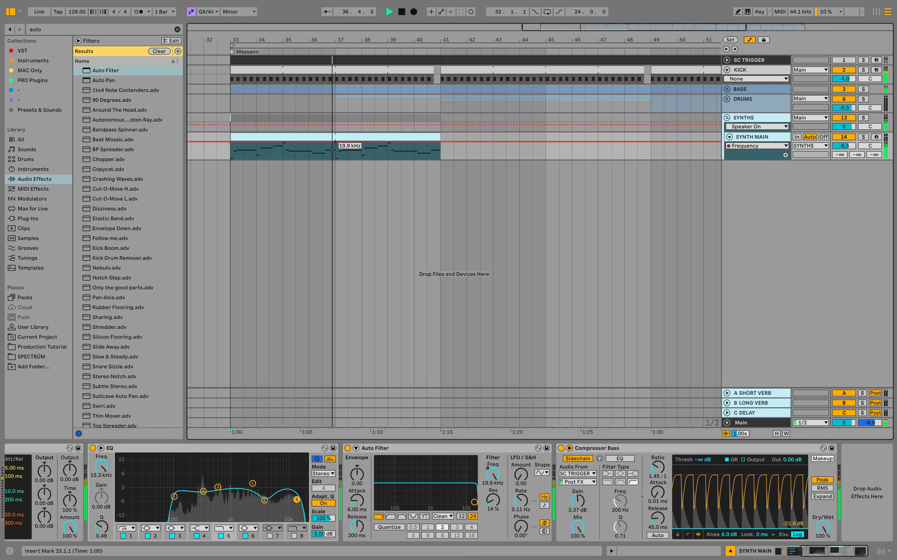
{"action": "right_click", "coordinate": [441, 143]}
{"action": "left_click", "coordinate": [462, 151]}
{"action": "type", "text": "600"}
{"action": "key", "text": "Return"}
{"action": "left_click", "coordinate": [231, 151]}
{"action": "key", "text": "space"}
{"action": "key", "text": "space"}
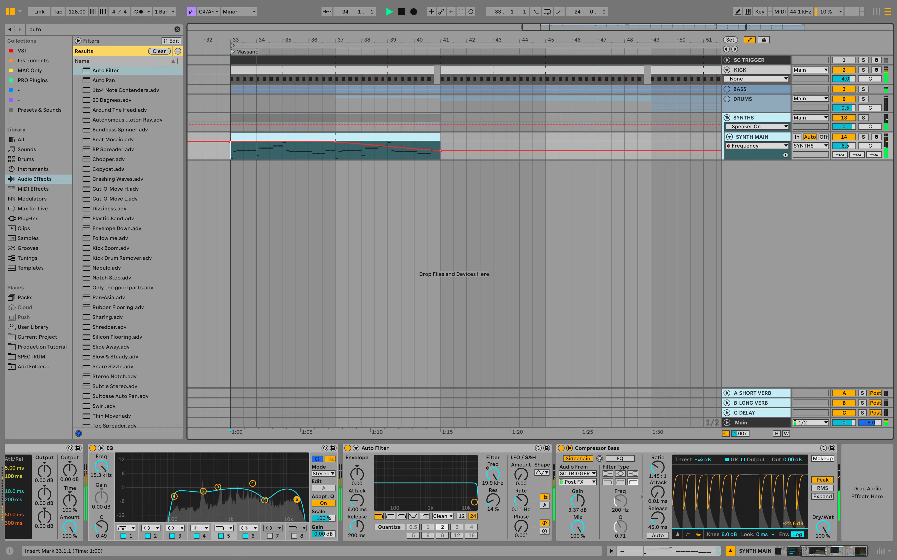
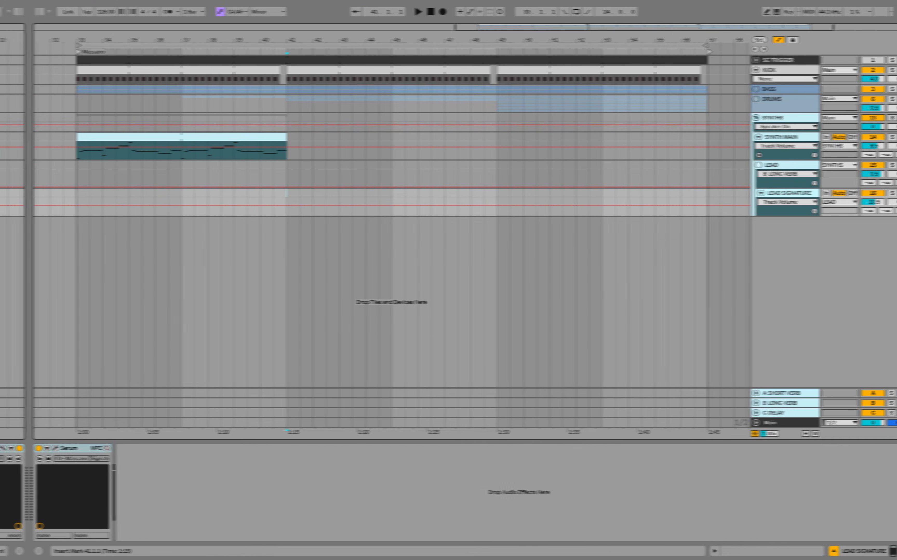
Step: Inspect and audition the LD - Massano [Signature] preset in Serum on the LEAD SIGNATURE track
{"action": "left_click", "coordinate": [26, 448]}
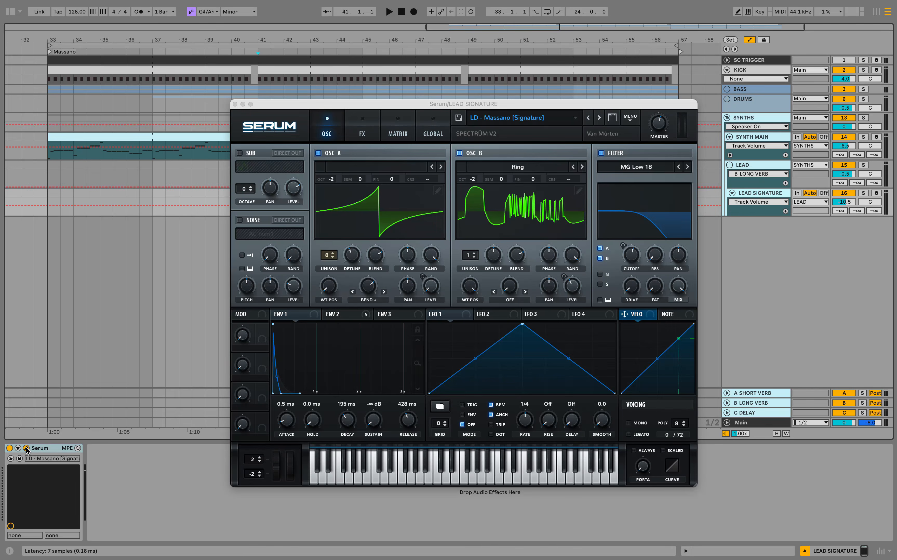
{"action": "left_click", "coordinate": [464, 472]}
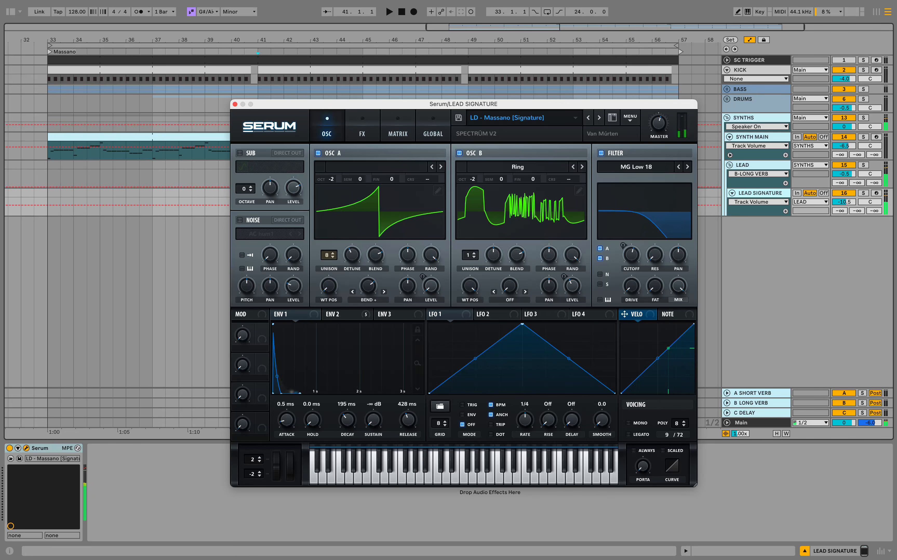
{"action": "left_click", "coordinate": [235, 104]}
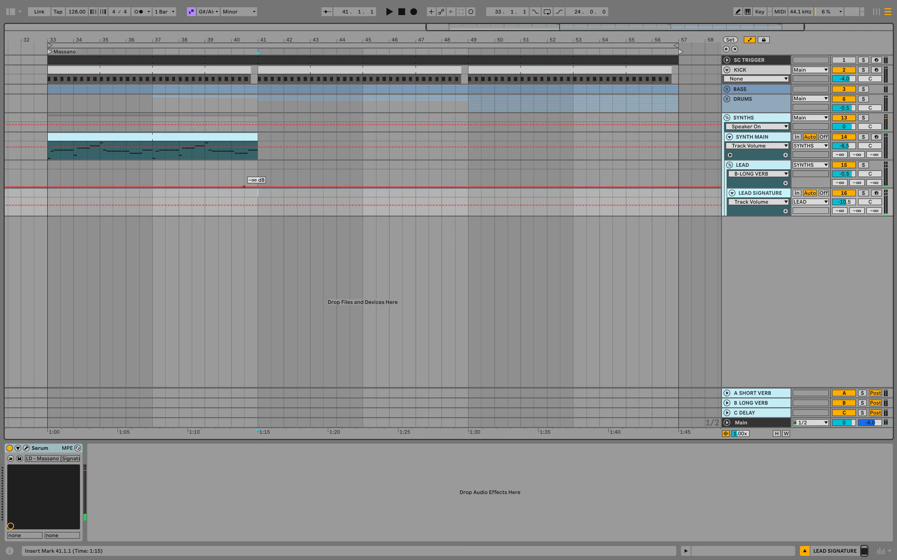
Step: Insert an empty four-bar MIDI clip on LEAD SIGNATURE from bar 41 to bar 45
{"action": "left_click_drag", "start_coordinate": [258, 192], "coordinate": [363, 192]}
{"action": "right_click", "coordinate": [362, 193]}
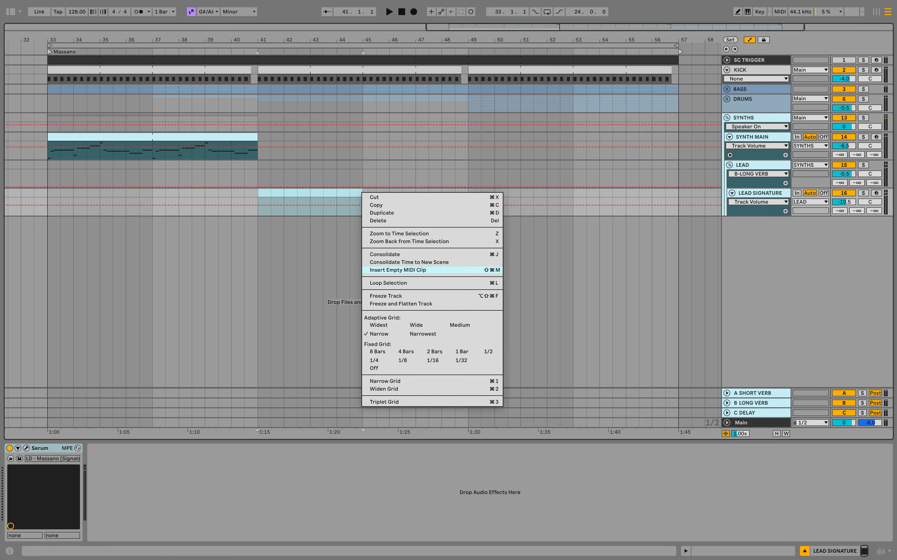
{"action": "left_click", "coordinate": [398, 269]}
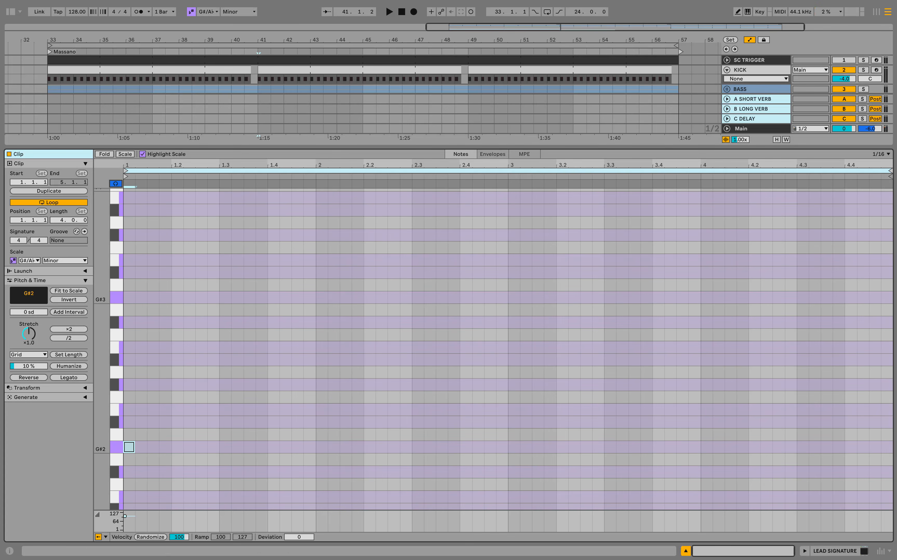
Step: Enter sixteenth G#2 notes at 1.1.1, 1.1.3 and in every sixteenth from 1.2 through 1.3.2
{"action": "scroll", "coordinate": [157, 335], "scroll_direction": "down", "scroll_amount": 4}
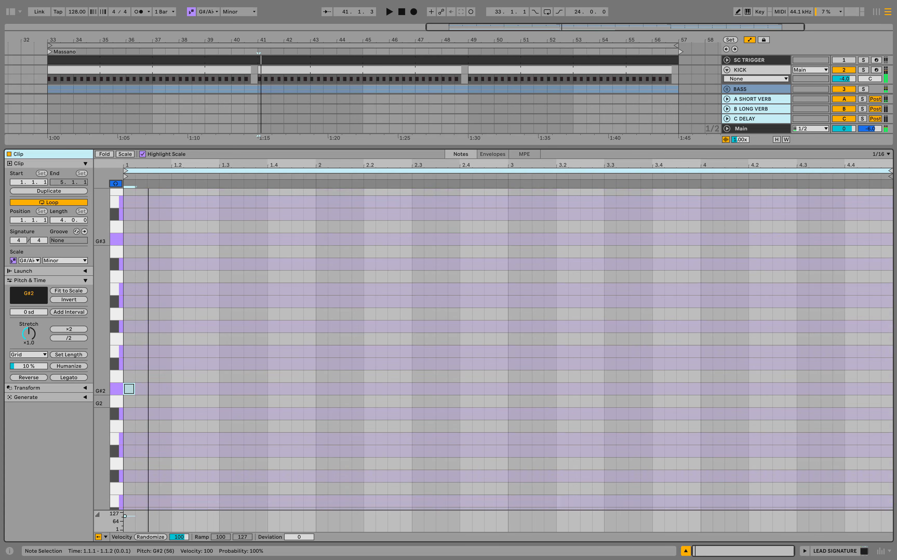
{"action": "right_click", "coordinate": [158, 335]}
{"action": "key", "text": "Escape"}
{"action": "key", "text": "space"}
{"action": "key", "text": "space"}
{"action": "double_click", "coordinate": [153, 389]}
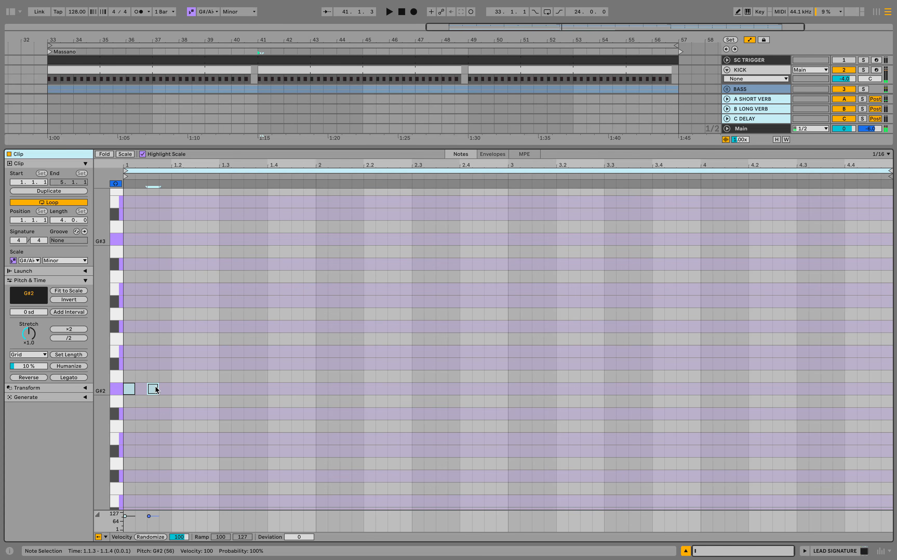
{"action": "key", "text": "space"}
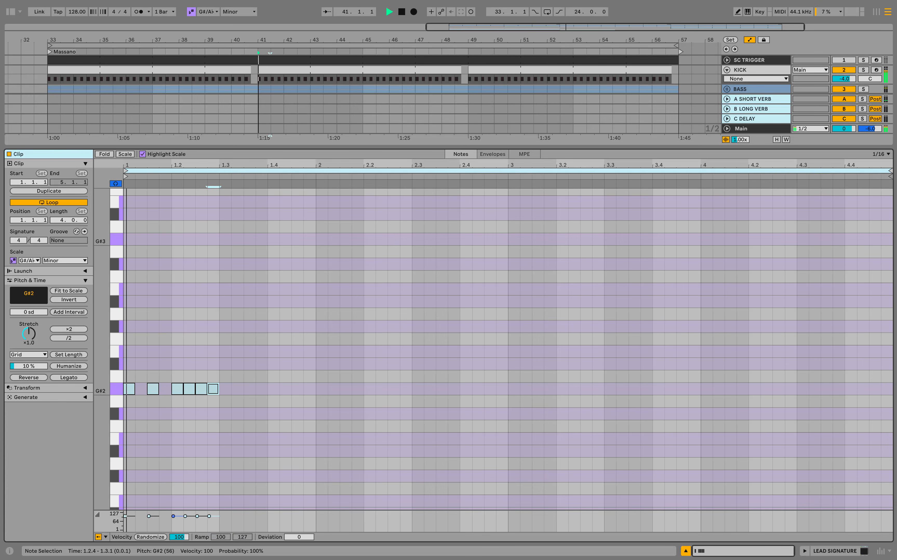
{"action": "key", "text": "space"}
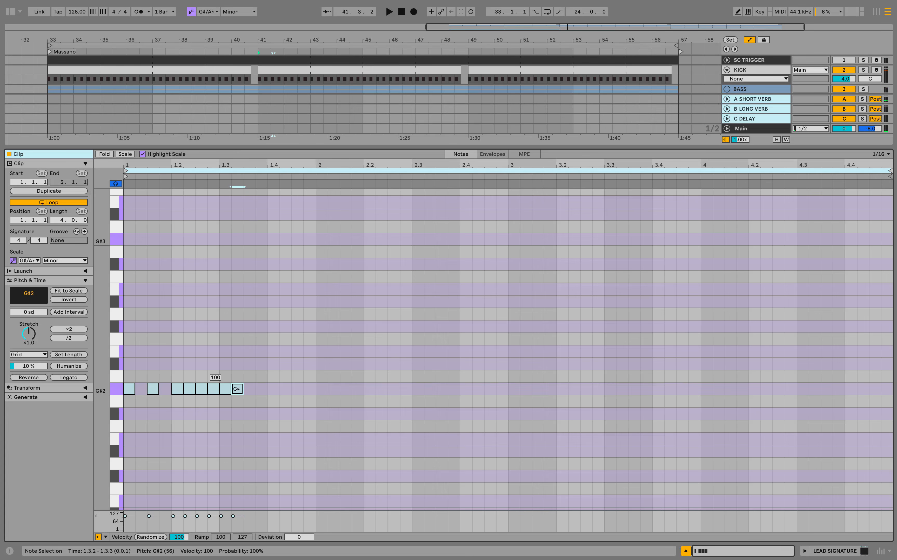
Step: Replace the G#2 sixteenths at 1.3.1 and 1.3.2 with four consecutive 1/32 notes
{"action": "left_click_drag", "start_coordinate": [232, 165], "coordinate": [231, 208]}
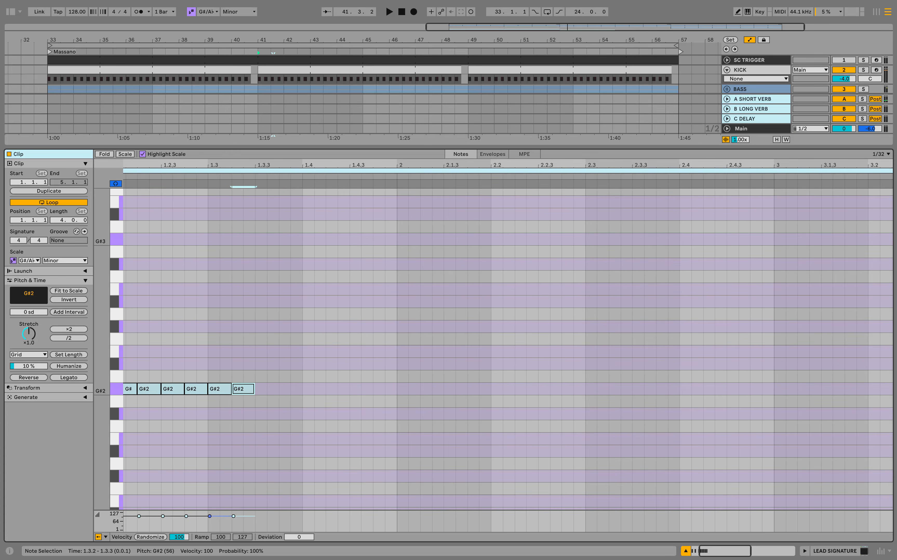
{"action": "key", "text": "shift+Left"}
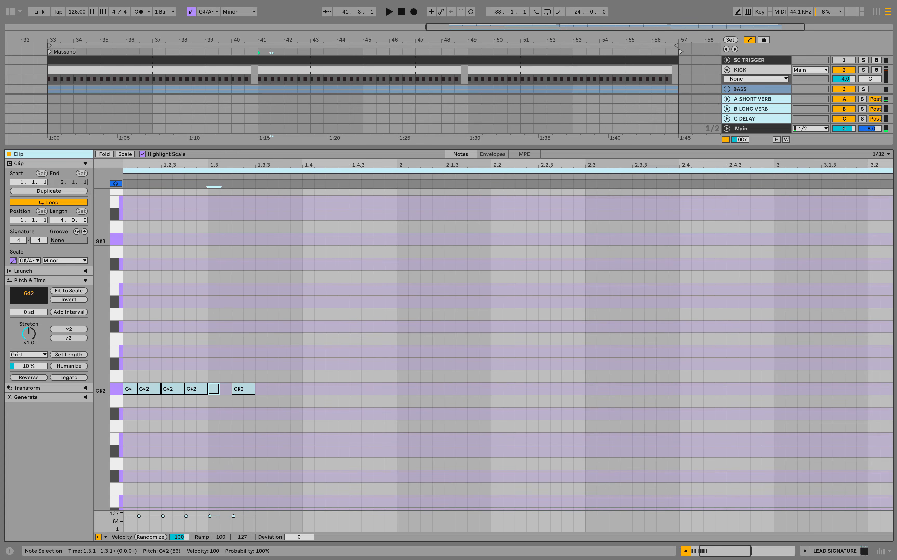
{"action": "left_click_drag", "start_coordinate": [308, 165], "coordinate": [308, 132]}
{"action": "key", "text": "space"}
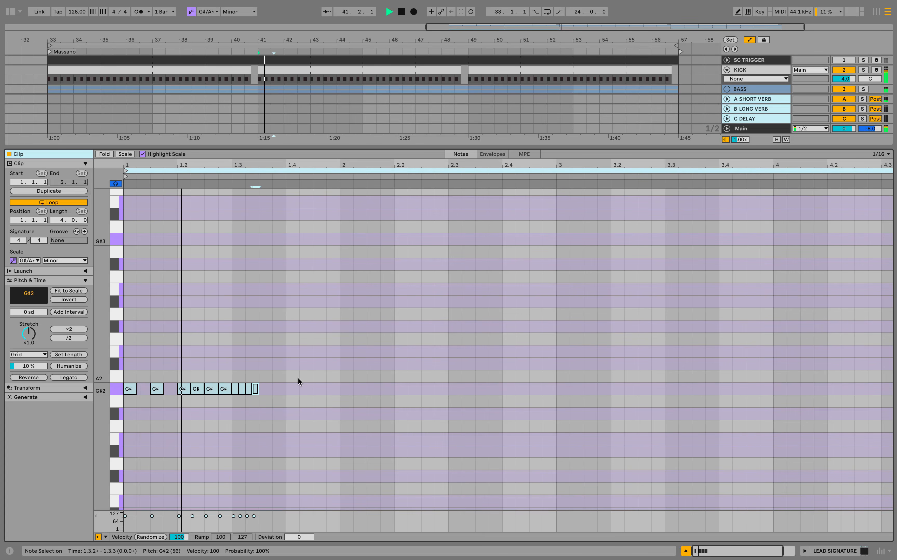
{"action": "key", "text": "space"}
Step: Add sixteenth G#2 notes at 1.3.4, 1.4.1, 1.4.3 and 1.4.4
{"action": "double_click", "coordinate": [281, 389]}
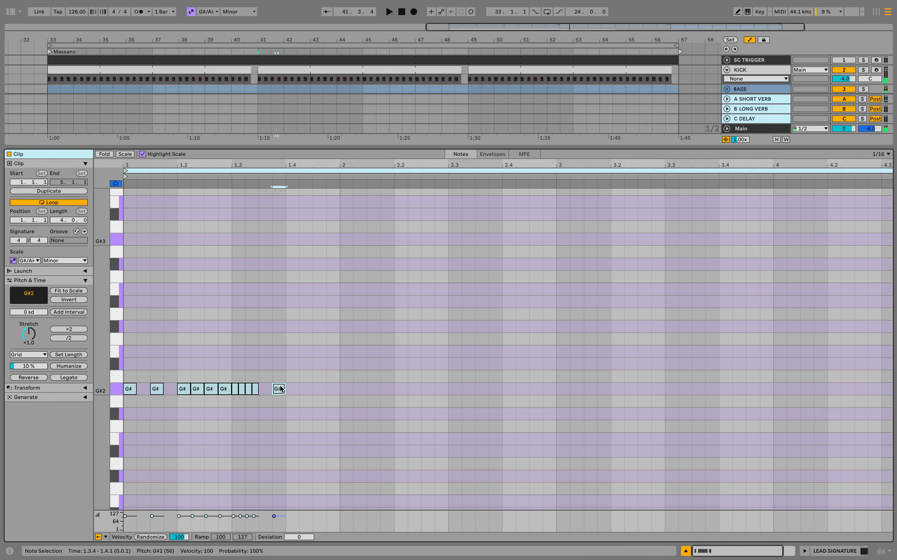
{"action": "key", "text": "ctrl+d"}
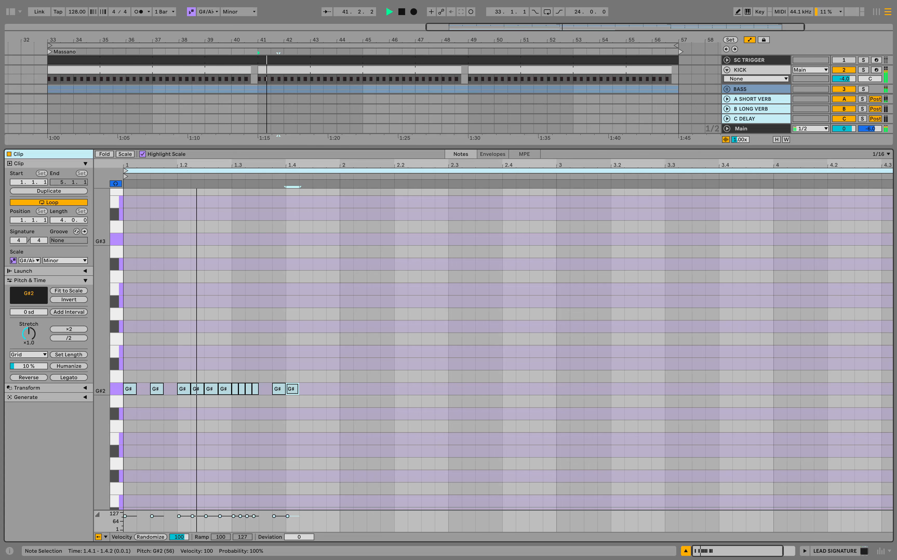
{"action": "key", "text": "space"}
{"action": "double_click", "coordinate": [318, 389]}
{"action": "double_click", "coordinate": [332, 389]}
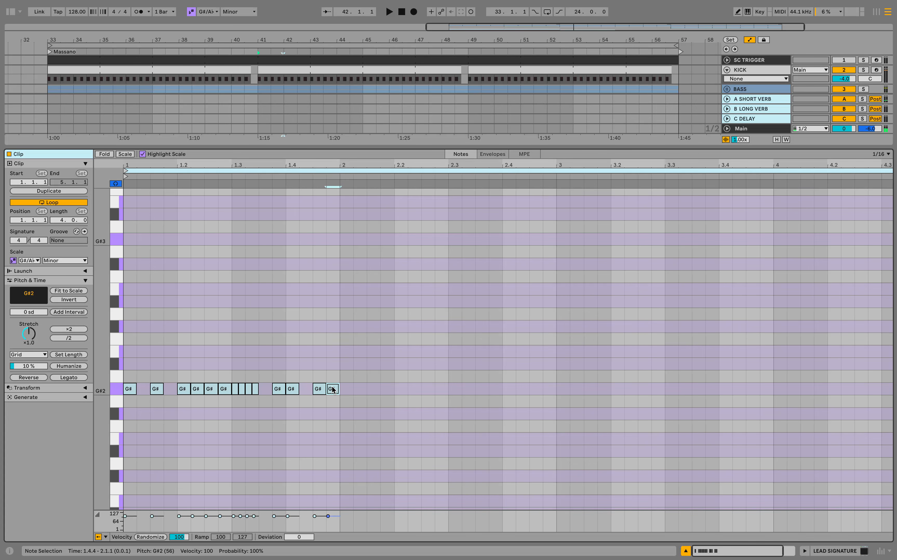
Step: Add a sixteenth G#2 note at 2.1.1 and a second one shifted a 1/32 past 2.1.2
{"action": "key", "text": "space"}
{"action": "double_click", "coordinate": [347, 389]}
{"action": "key", "text": "space"}
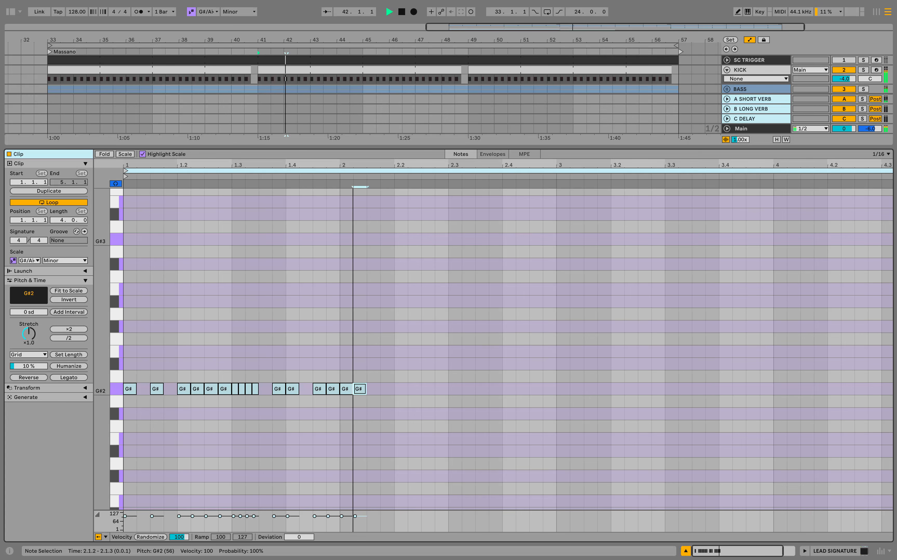
{"action": "scroll", "coordinate": [362, 365], "scroll_direction": "up", "scroll_amount": 10}
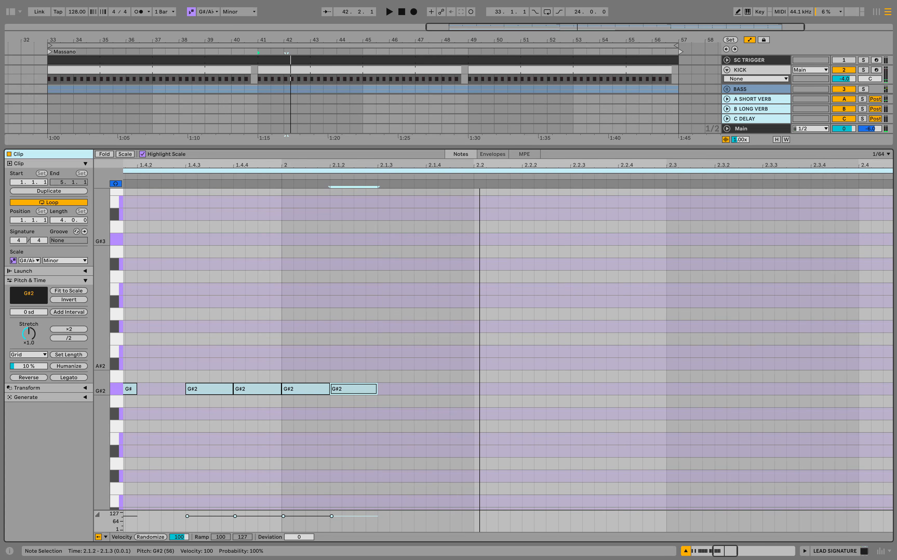
{"action": "key", "text": "Right"}
{"action": "key", "text": "Right"}
{"action": "key", "text": "Right"}
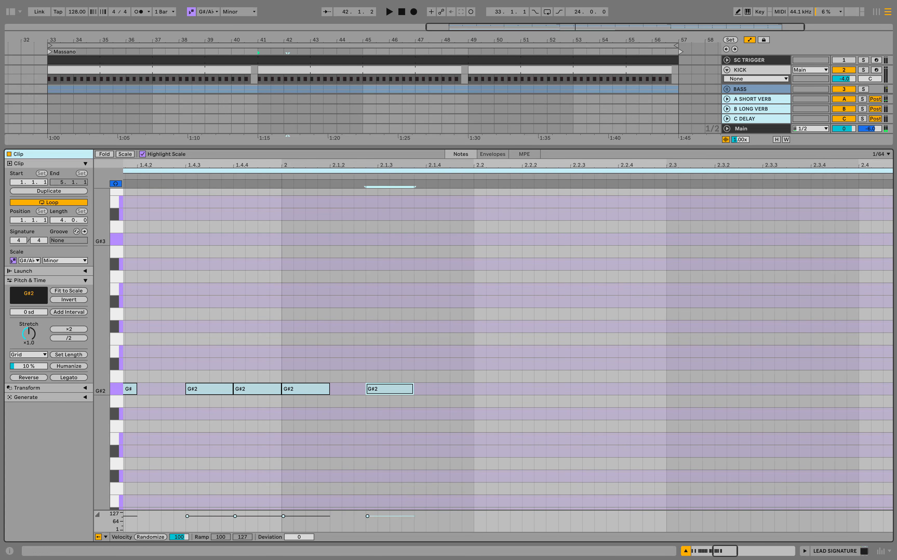
{"action": "key", "text": "Left"}
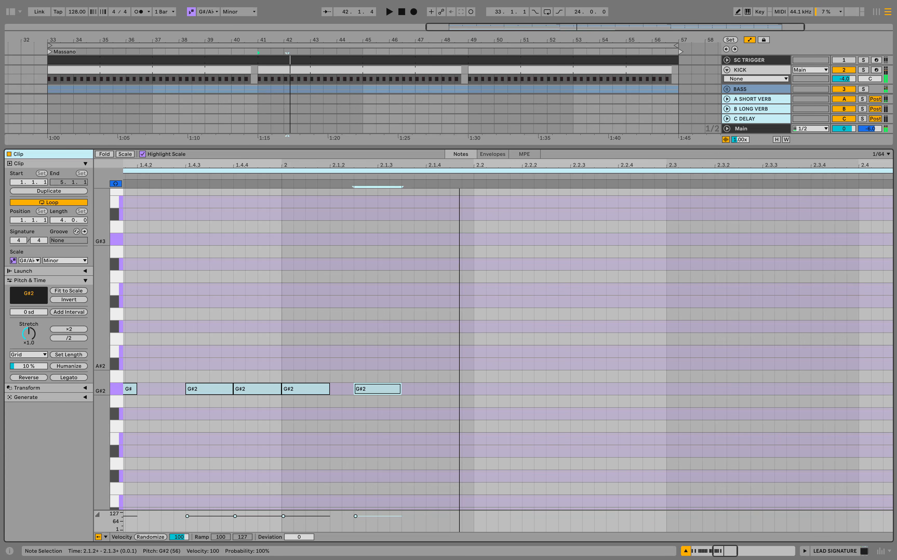
Step: Add 1/64-length G#2 notes at 2.1.4 and 2.2.1 and play back the pattern
{"action": "double_click", "coordinate": [419, 389]}
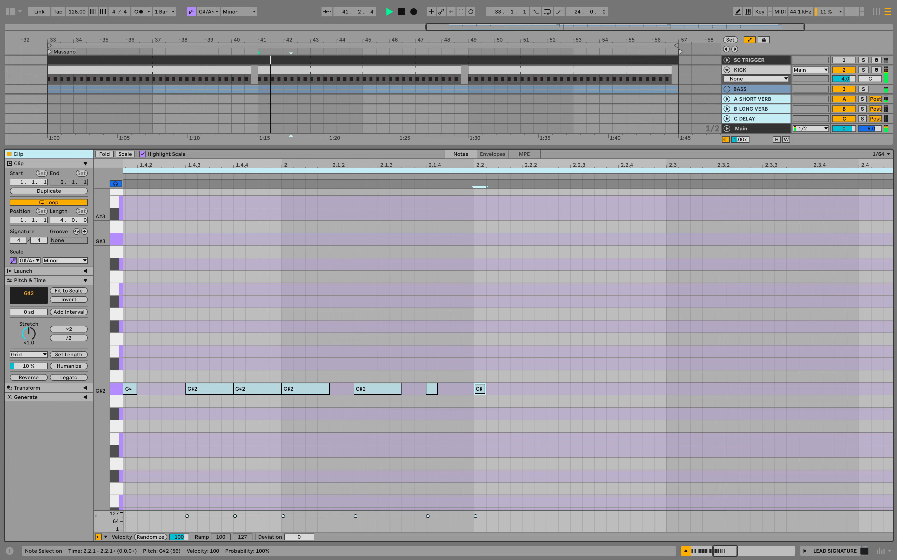
{"action": "scroll", "coordinate": [328, 377], "scroll_direction": "down", "scroll_amount": 6}
{"action": "key", "text": "space"}
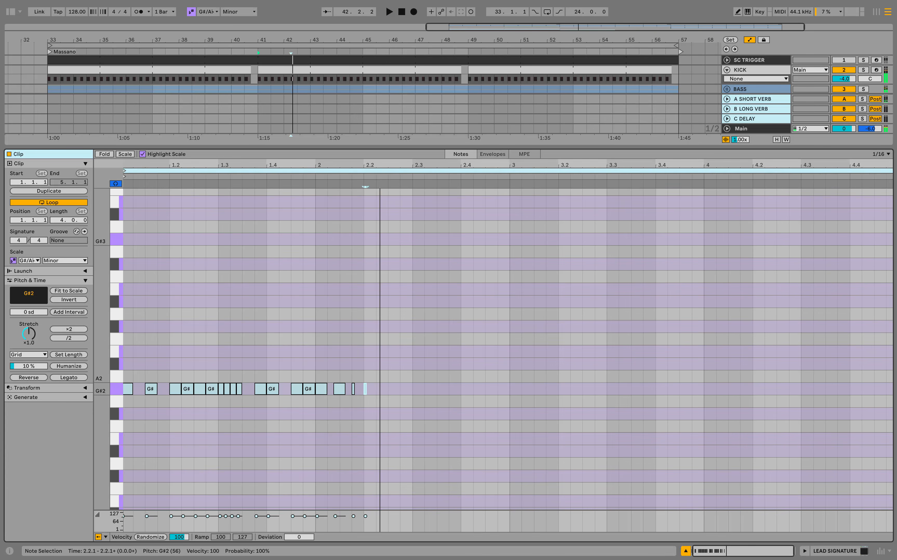
{"action": "key", "text": "space"}
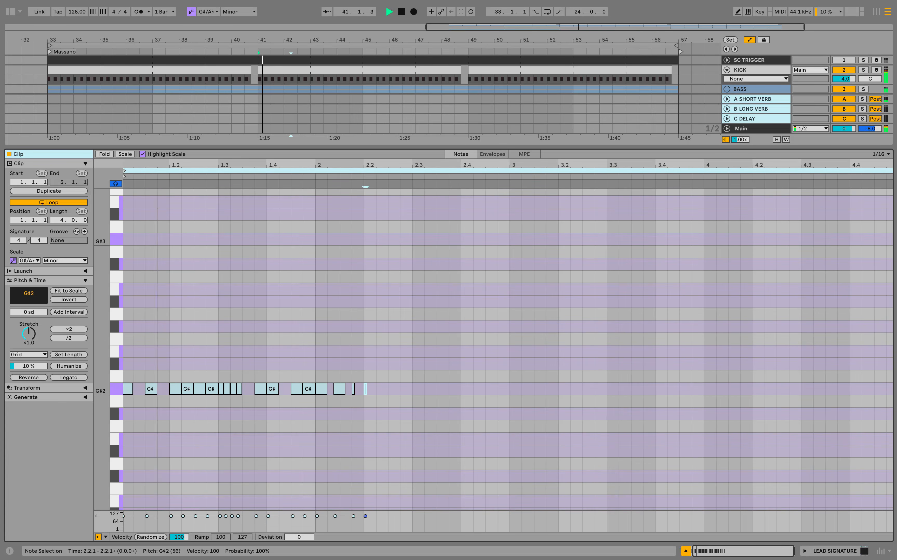
{"action": "key", "text": "space"}
Step: Lengthen the G#2 note at 2.2.1 to 1/32 and duplicate it to fill beat 2.2 with eight notes
{"action": "mouse_move", "coordinate": [366, 388]}
{"action": "left_mouse_down"}
{"action": "mouse_move", "coordinate": [402, 388]}
{"action": "mouse_move", "coordinate": [373, 388]}
{"action": "left_mouse_up"}
{"action": "scroll", "coordinate": [369, 388], "scroll_direction": "up", "scroll_amount": 8}
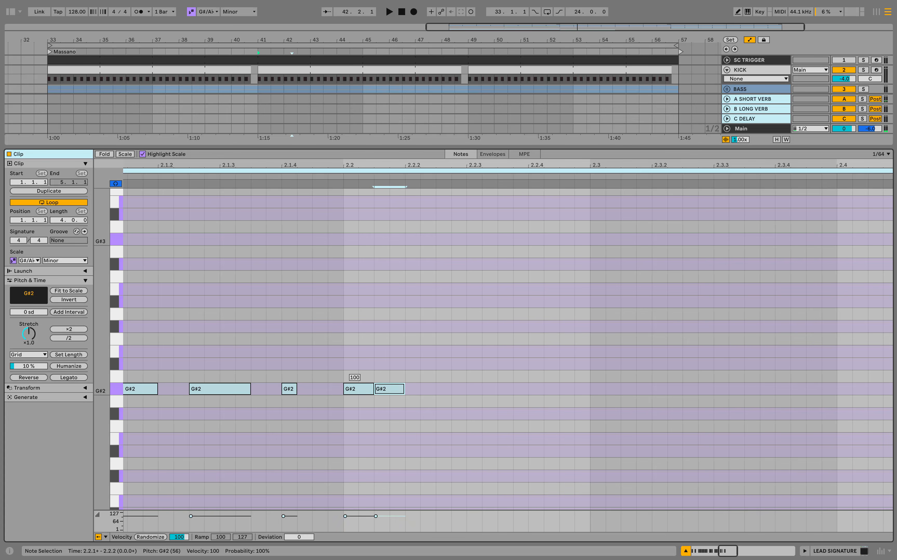
{"action": "key", "text": "ctrl+d"}
{"action": "key", "text": "ctrl+d"}
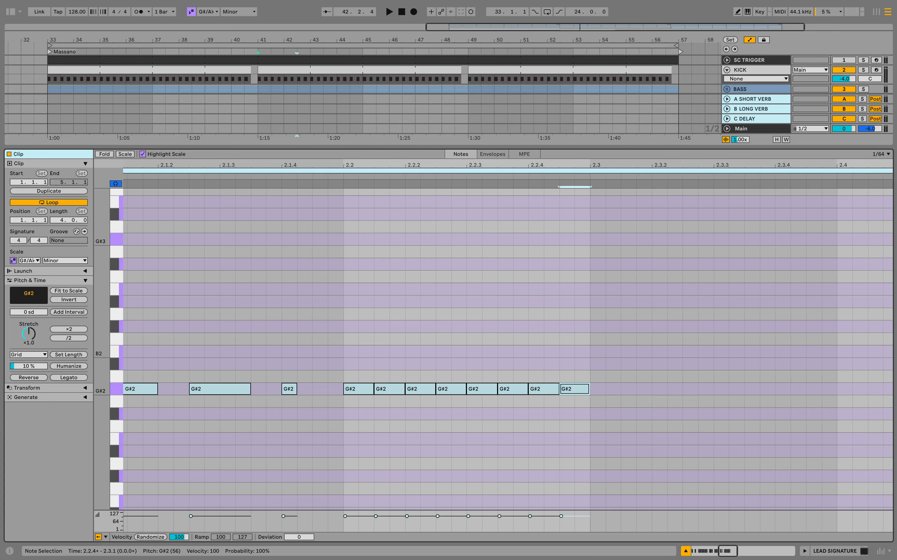
Step: Play back the lead pattern and add a sixteenth G#2 note at 2.3.2
{"action": "scroll", "coordinate": [423, 389], "scroll_direction": "down", "scroll_amount": 10}
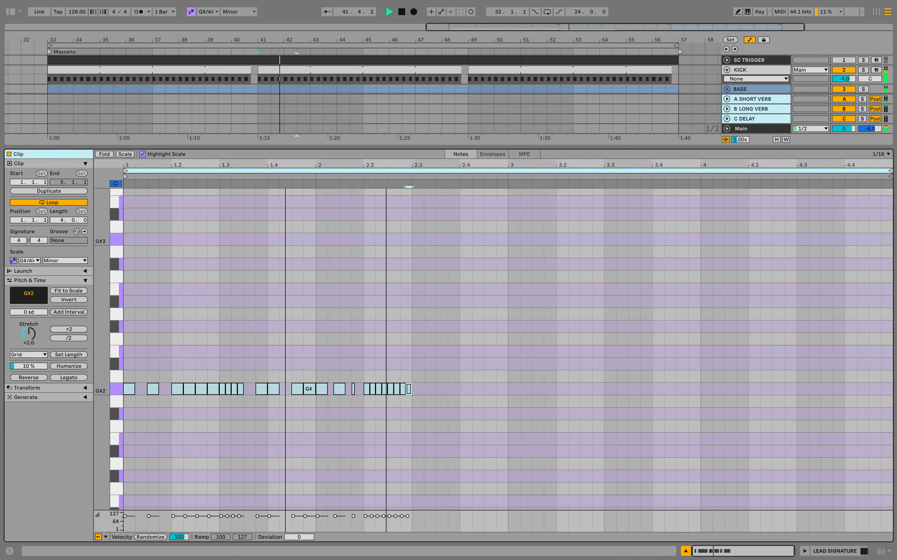
{"action": "key", "text": "space"}
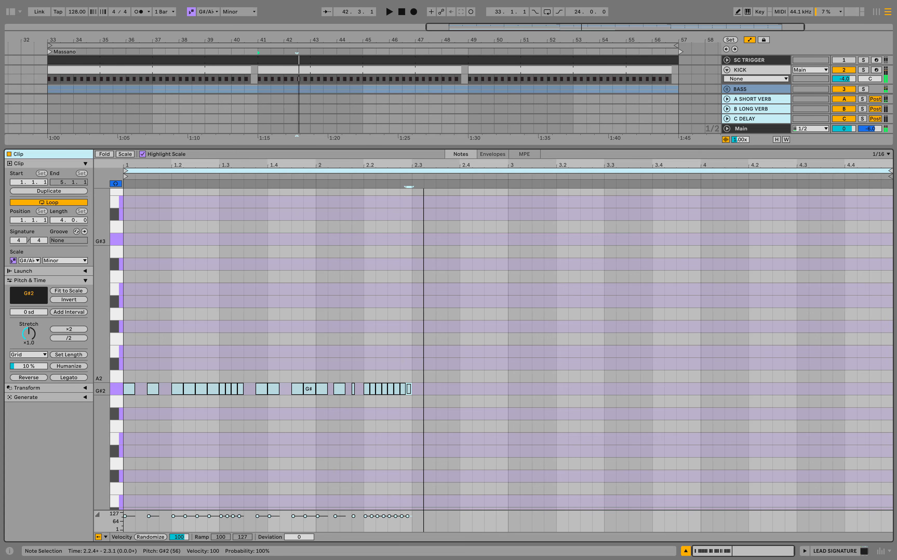
{"action": "key", "text": "space"}
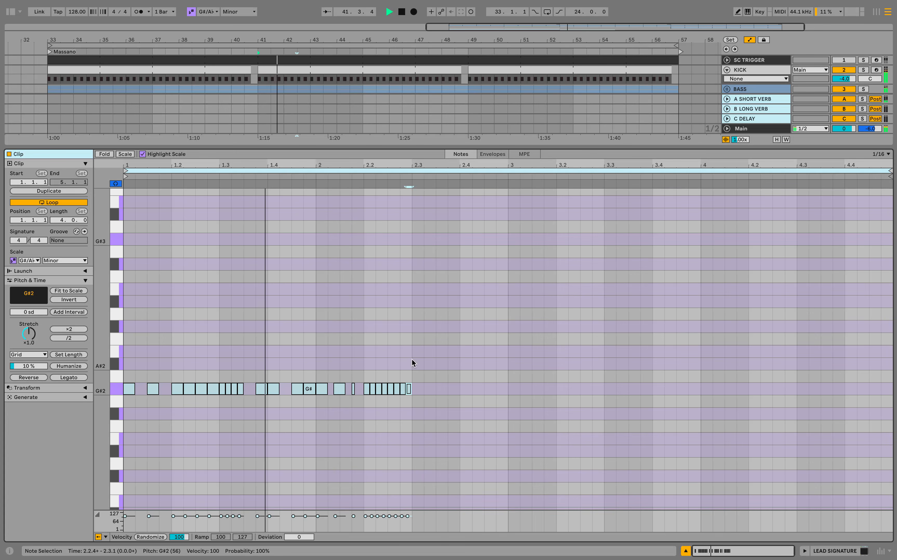
{"action": "key", "text": "space"}
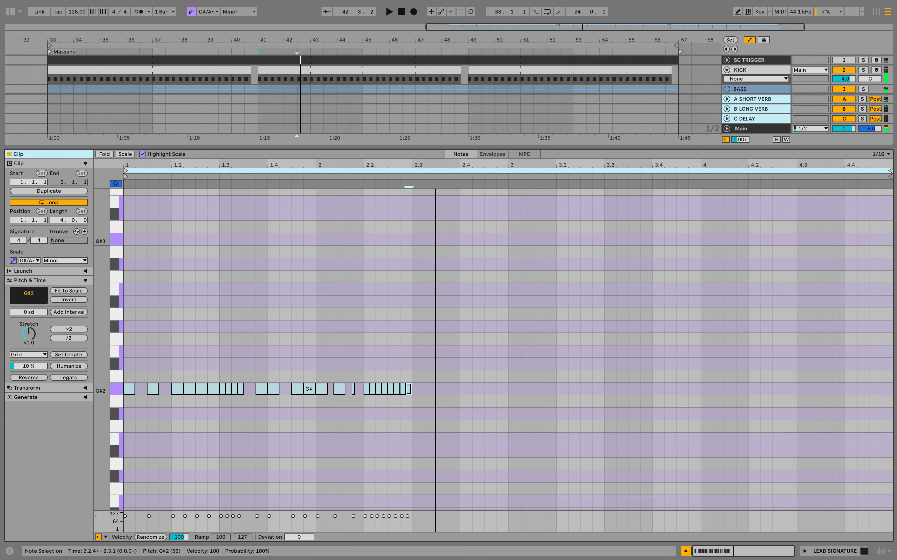
{"action": "double_click", "coordinate": [428, 389]}
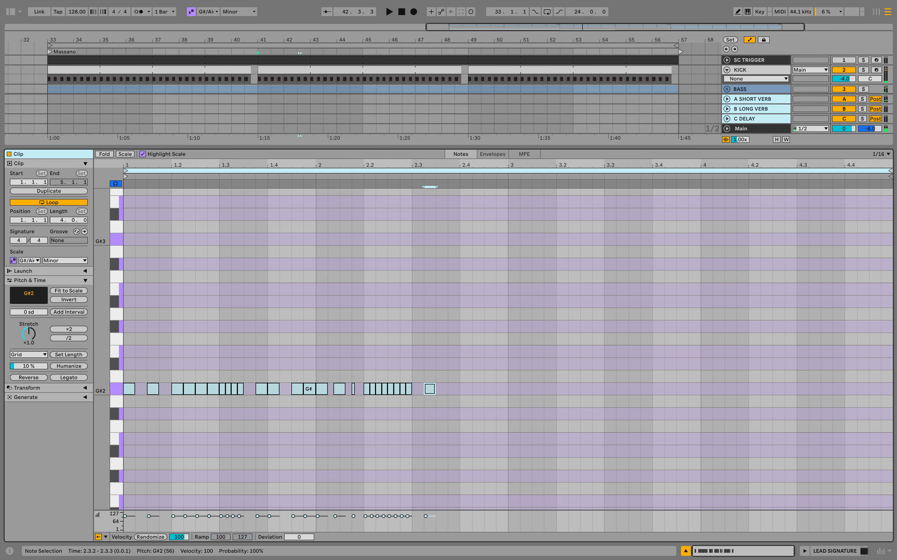
Step: Play back the pattern and copy the first two sixteenth G#2 notes of bar 2 to 2.3.2, keeping their spacing
{"action": "left_click", "coordinate": [363, 401]}
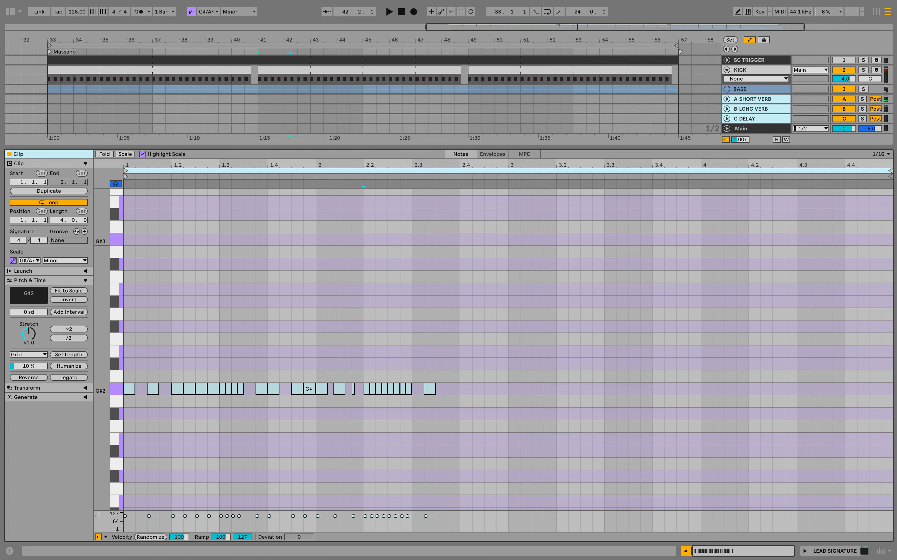
{"action": "scroll", "coordinate": [346, 356], "scroll_direction": "up", "scroll_amount": 5}
{"action": "right_click", "coordinate": [371, 342]}
{"action": "key", "text": "Escape"}
{"action": "key", "text": "space"}
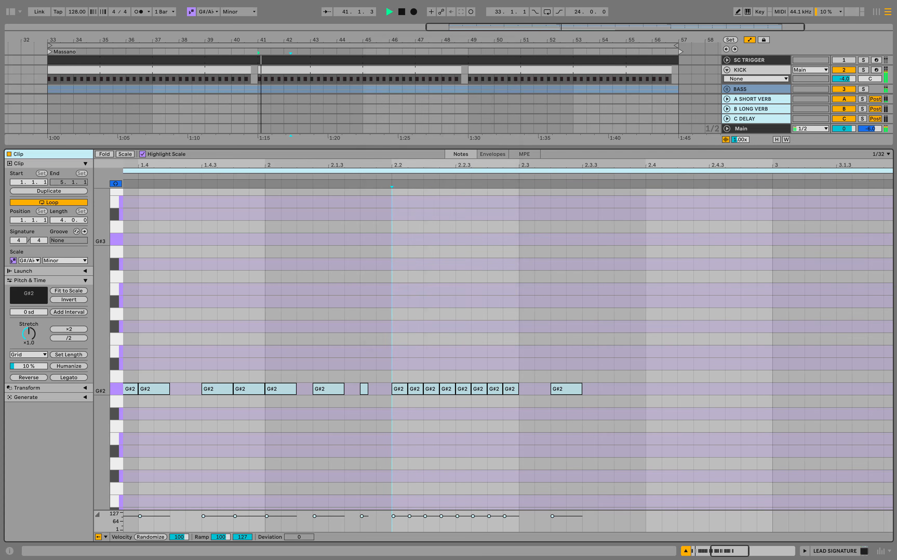
{"action": "scroll", "coordinate": [360, 377], "scroll_direction": "up", "scroll_amount": 5}
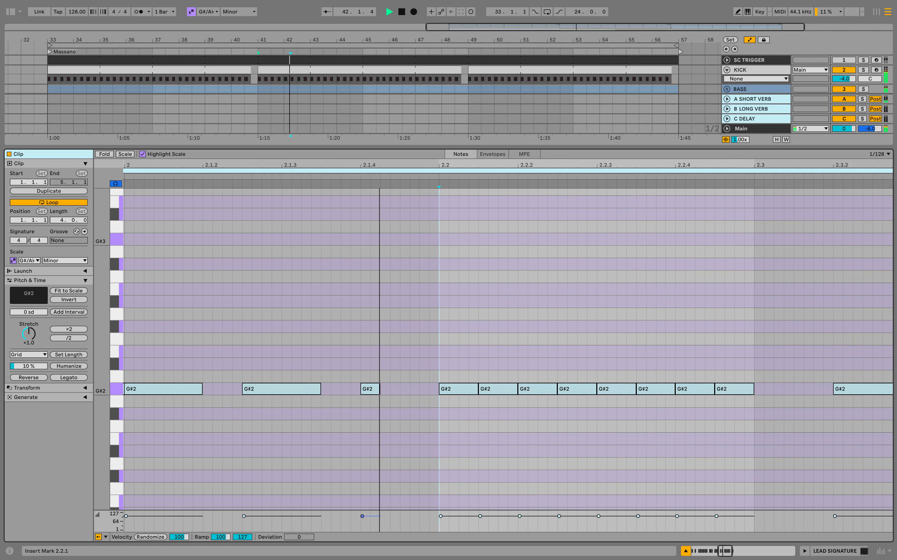
{"action": "left_click", "coordinate": [369, 388]}
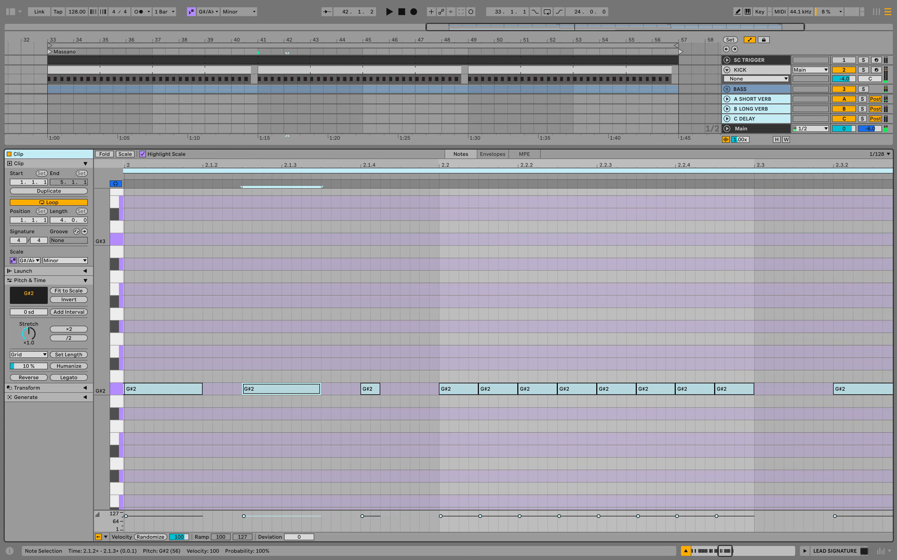
{"action": "scroll", "coordinate": [351, 377], "scroll_direction": "down", "scroll_amount": 8}
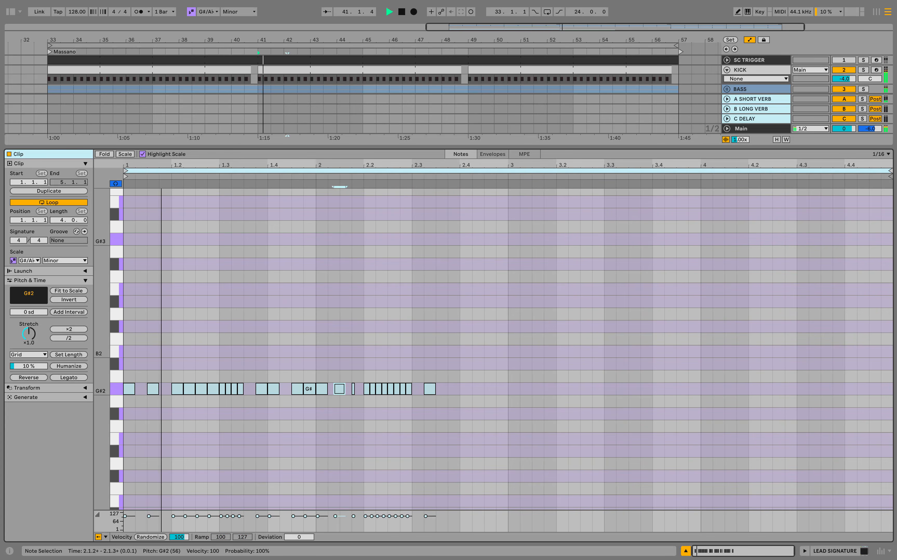
{"action": "key", "text": "space"}
{"action": "left_click", "coordinate": [320, 378]}
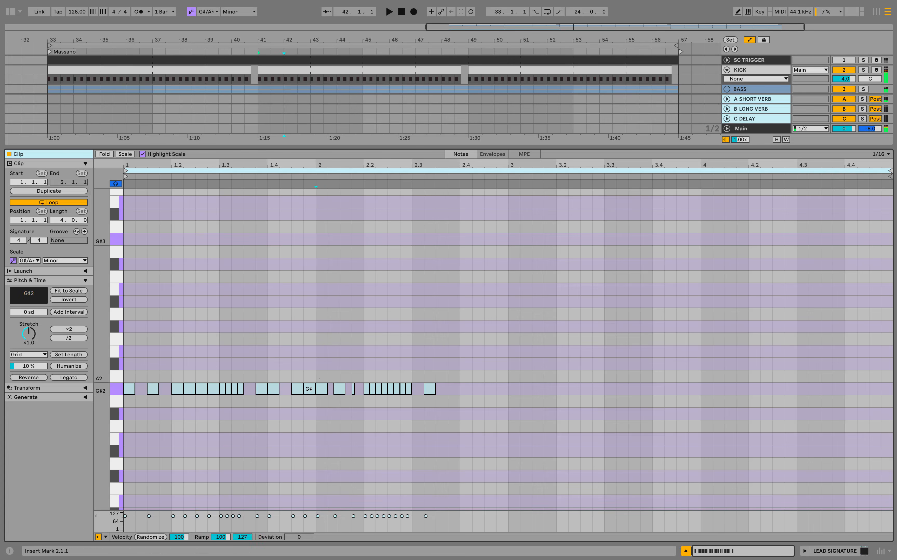
{"action": "left_click", "coordinate": [424, 377]}
{"action": "key", "text": "super+v"}
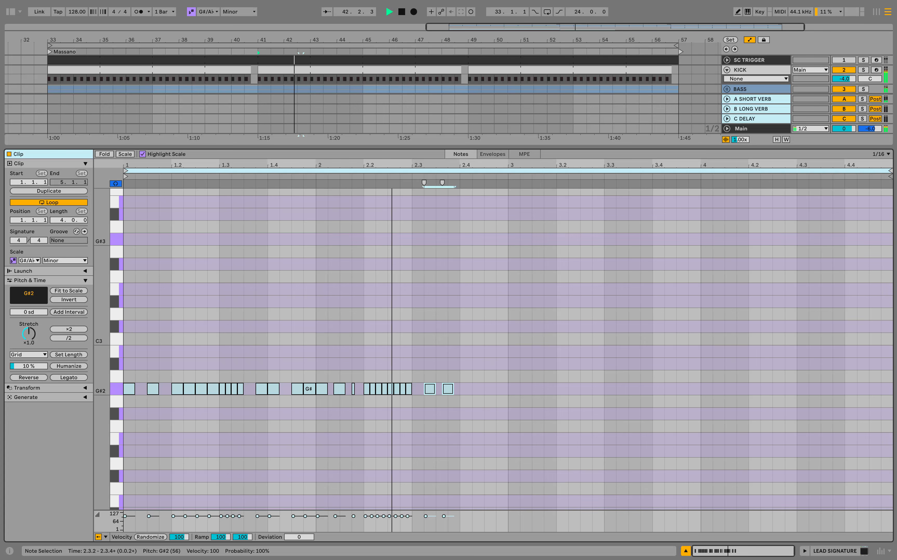
Step: Copy the eight 1/32 G#2 notes of beat 2.2 to 2.4.1
{"action": "left_click", "coordinate": [466, 390]}
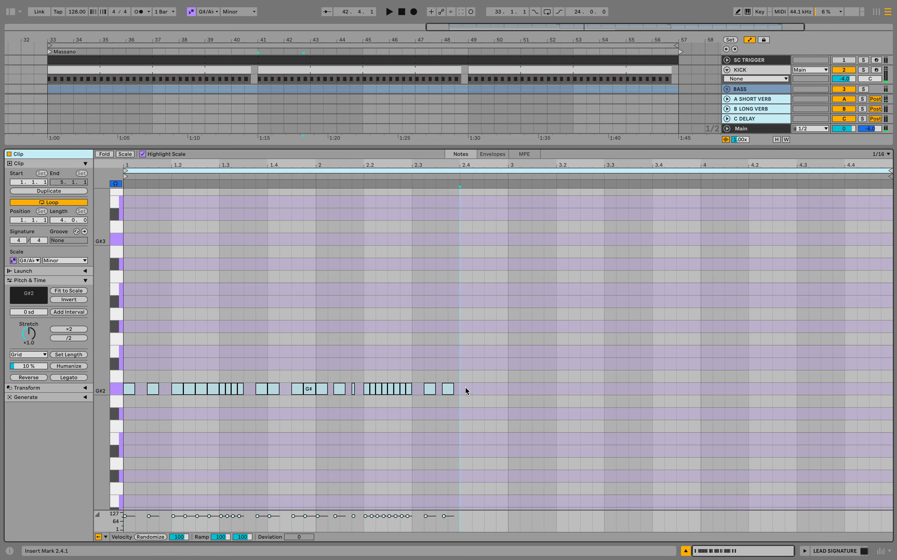
{"action": "left_click_drag", "start_coordinate": [410, 406], "coordinate": [368, 370]}
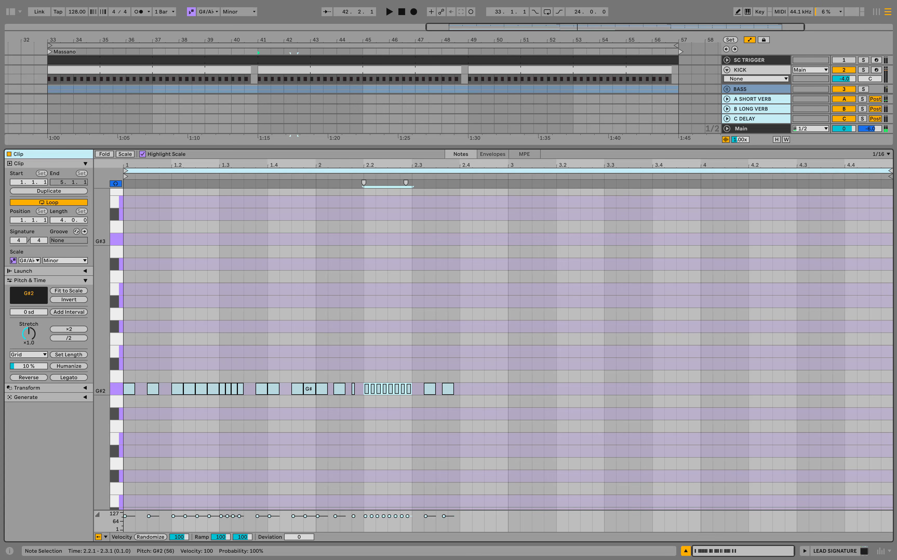
{"action": "left_click", "coordinate": [461, 390]}
{"action": "key", "text": "super+v"}
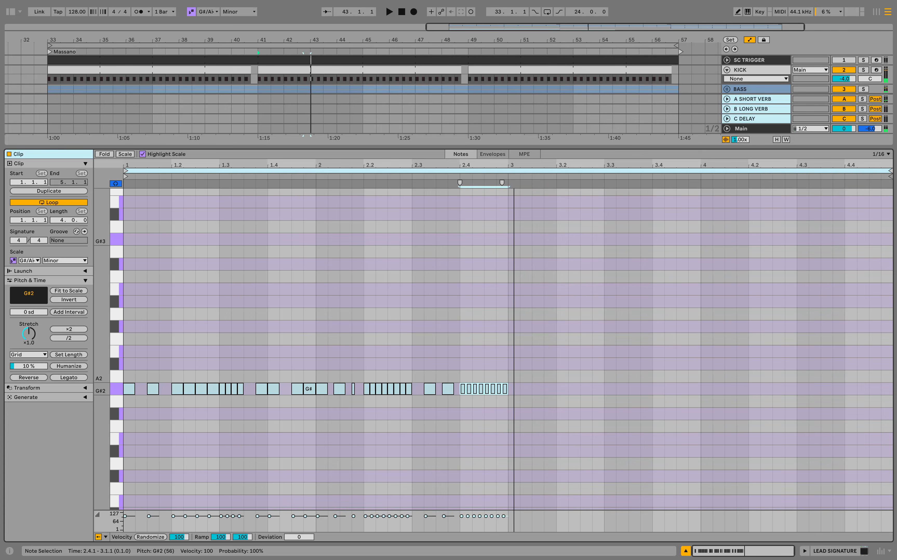
Step: Delete the last two 1/32 notes of beat 2.4 and fill beat 3.1 with four sixteenth G#2 notes
{"action": "left_click", "coordinate": [503, 389]}
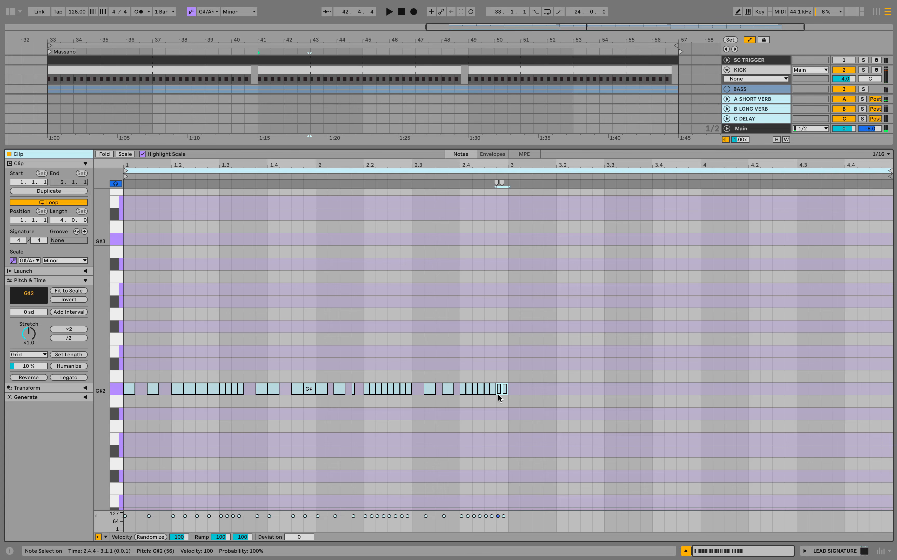
{"action": "key", "text": "space"}
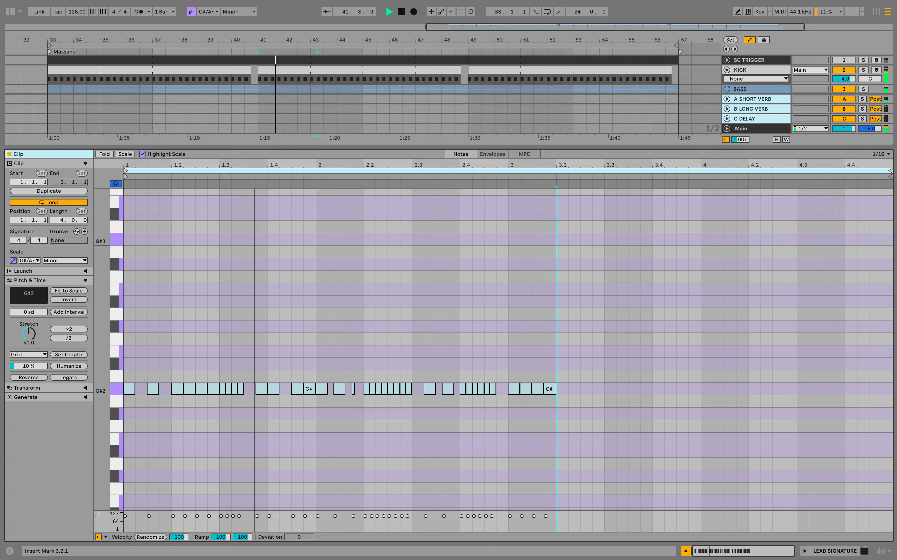
Step: Copy the eight 1/32 G#2 notes of beat 2.2 to 3.2.1 and play back the pattern
{"action": "left_click_drag", "start_coordinate": [363, 376], "coordinate": [410, 401]}
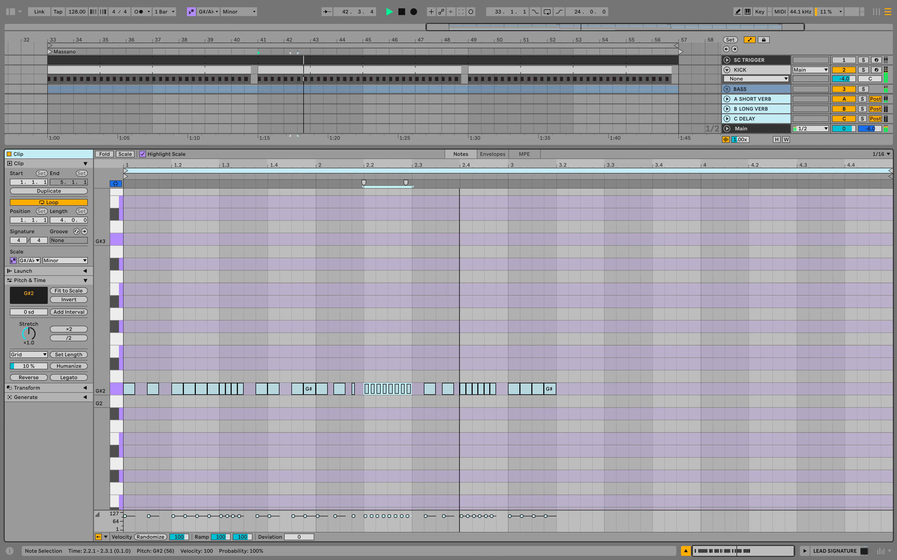
{"action": "left_click", "coordinate": [569, 388]}
{"action": "key", "text": "super+v"}
{"action": "key", "text": "space"}
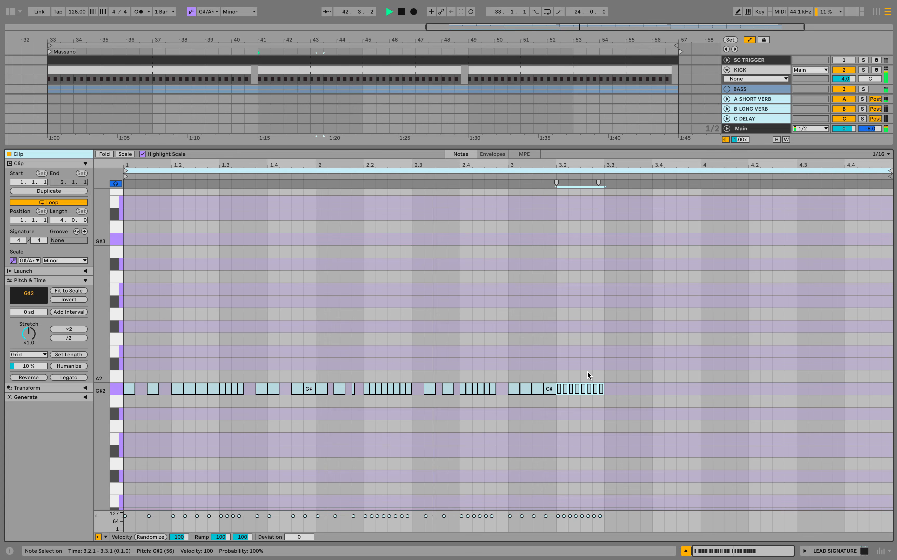
{"action": "key", "text": "space"}
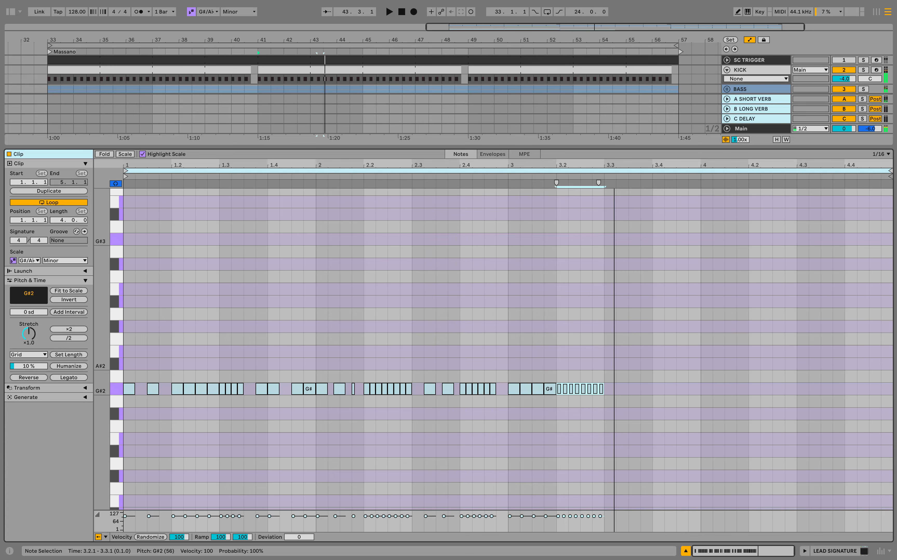
Step: Copy the three G#2 notes of beat 2.1 to 3.3.1 and play back the result
{"action": "left_click", "coordinate": [606, 374]}
{"action": "left_click_drag", "start_coordinate": [319, 376], "coordinate": [350, 393]}
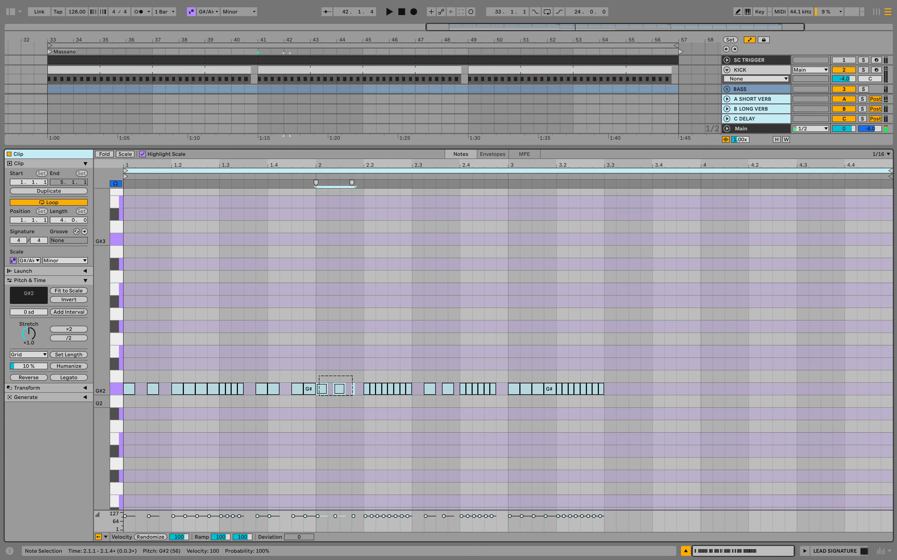
{"action": "left_click", "coordinate": [606, 385]}
{"action": "key", "text": "ctrl+v"}
{"action": "key", "text": "space"}
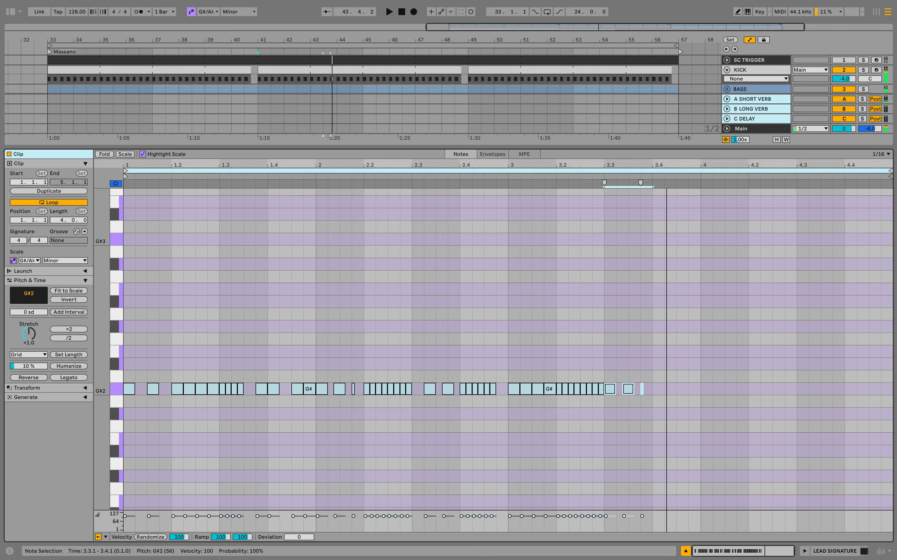
Step: Copy the six 1/32 G#2 notes of beat 2.4 to 3.4.1 and play back the clip
{"action": "left_click", "coordinate": [656, 389]}
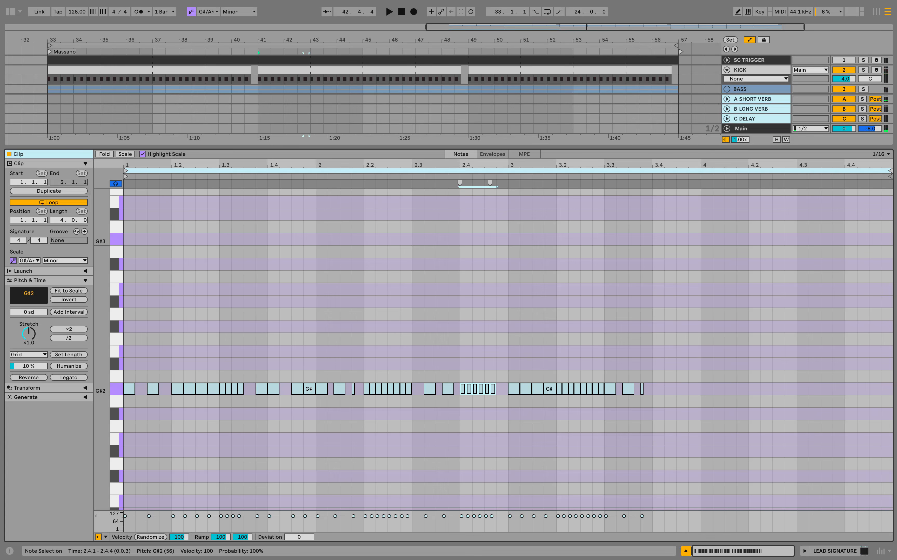
{"action": "left_click", "coordinate": [654, 389]}
{"action": "key", "text": "ctrl+v"}
{"action": "key", "text": "space"}
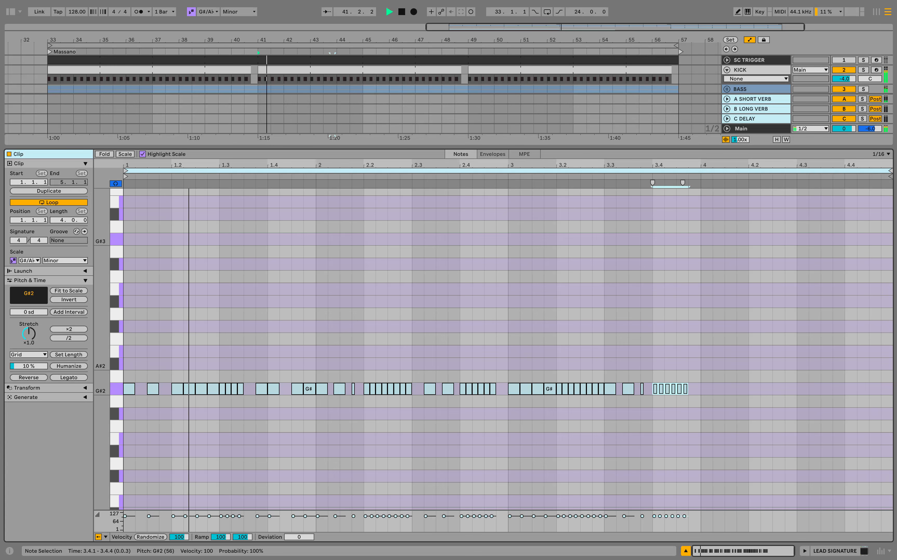
Step: Add sixteenth G#2 notes at 4.1.1 and 4.1.3, and copy the first four 1/32 notes of beat 3.2 to 4.2.1
{"action": "double_click", "coordinate": [707, 389]}
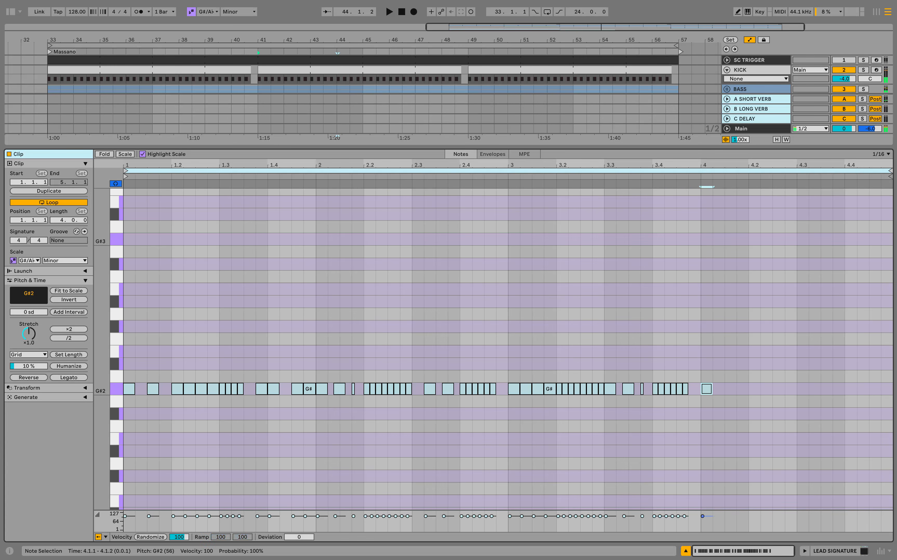
{"action": "double_click", "coordinate": [732, 390]}
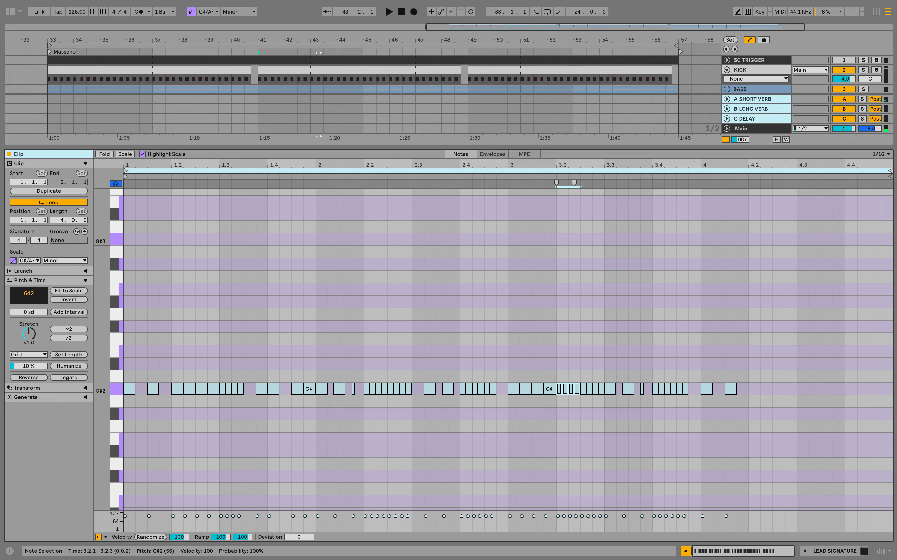
{"action": "left_click", "coordinate": [749, 389]}
{"action": "key", "text": "super+v"}
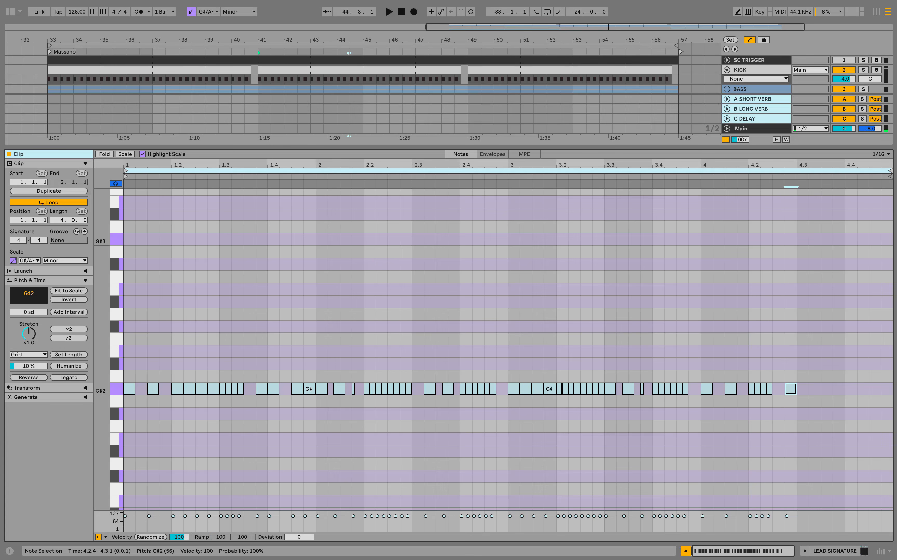
Step: Add sixteenth G#2 notes at 4.2.4 and 4.3.4, each followed by a pasted group of four 1/32 notes, and play back
{"action": "key", "text": "super+v"}
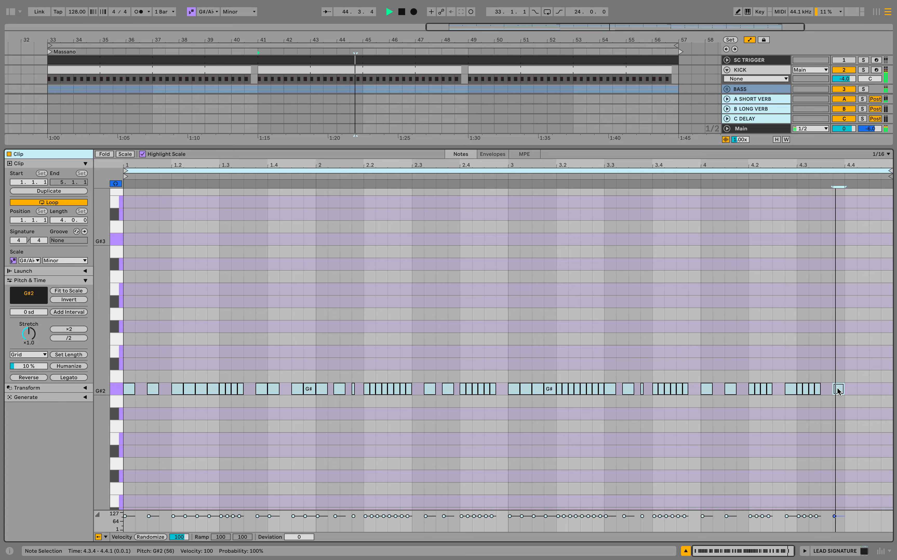
{"action": "key", "text": "ctrl+v"}
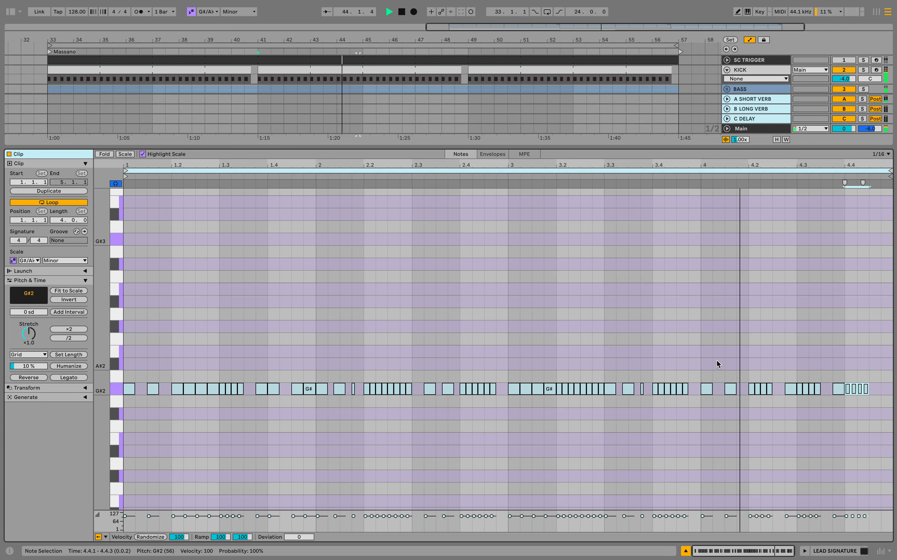
{"action": "key", "text": "space"}
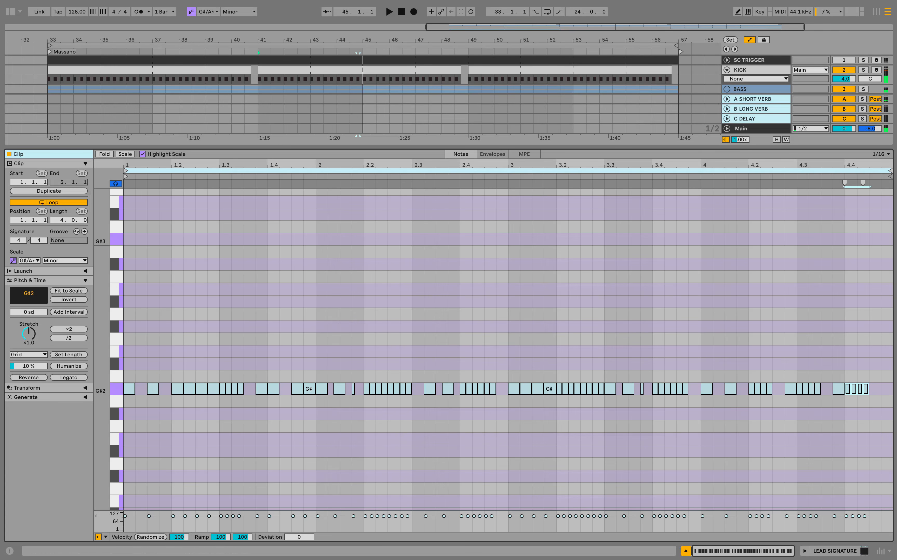
Step: Close the note editor and repeat the LEAD SIGNATURE clip in the arrangement from bar 45 to bar 57
{"action": "key", "text": "super+alt+l"}
{"action": "key", "text": "space"}
{"action": "left_click_drag", "start_coordinate": [362, 193], "coordinate": [679, 193]}
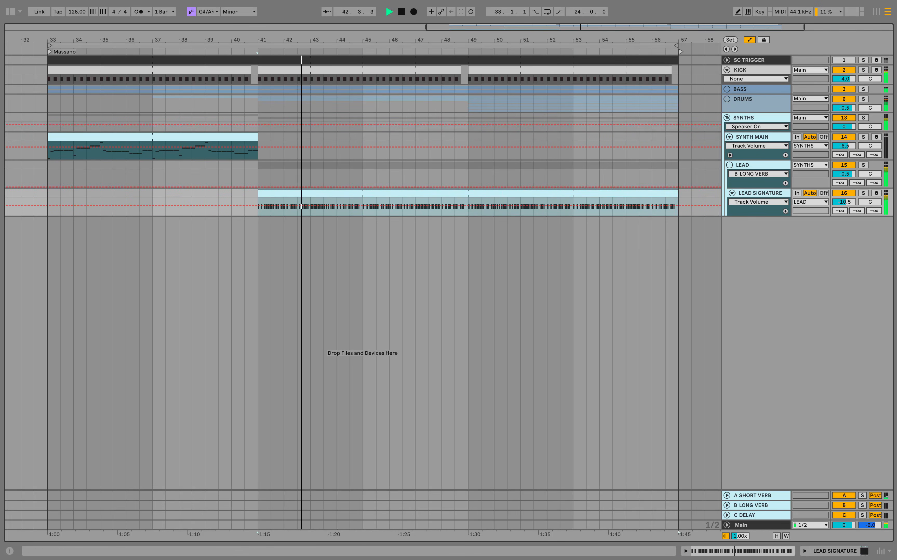
Step: Add an EQ Eight after Serum on the LEAD SIGNATURE track and play the track in solo
{"action": "key", "text": "shift+Tab"}
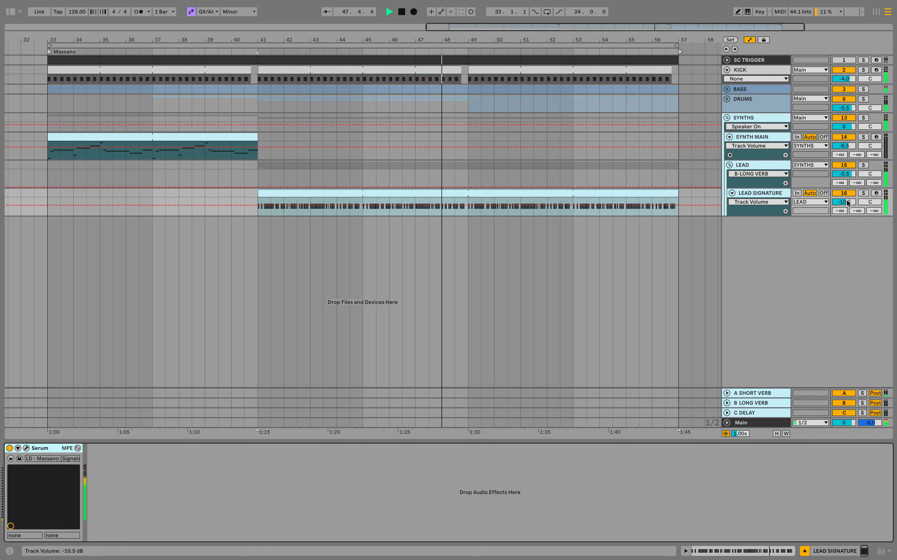
{"action": "key", "text": "space"}
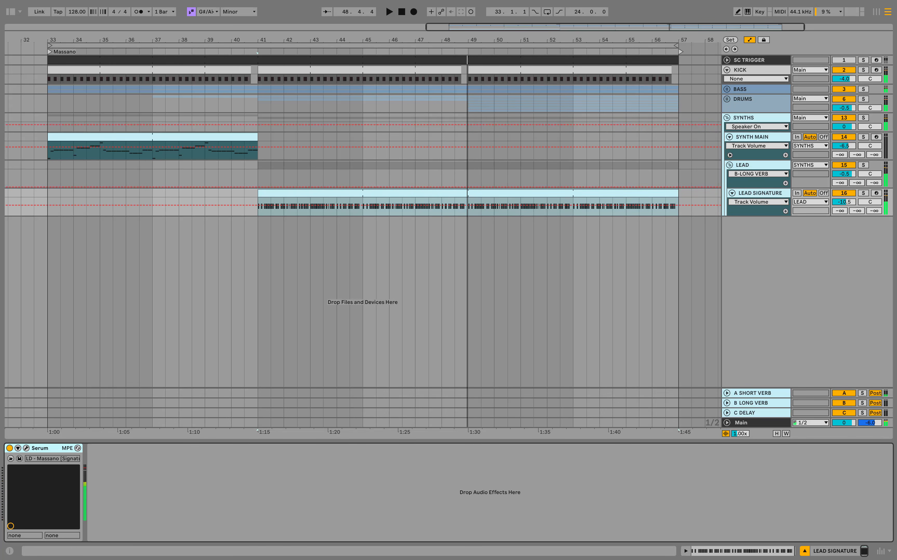
{"action": "key", "text": "super+f"}
{"action": "type", "text": "eq"}
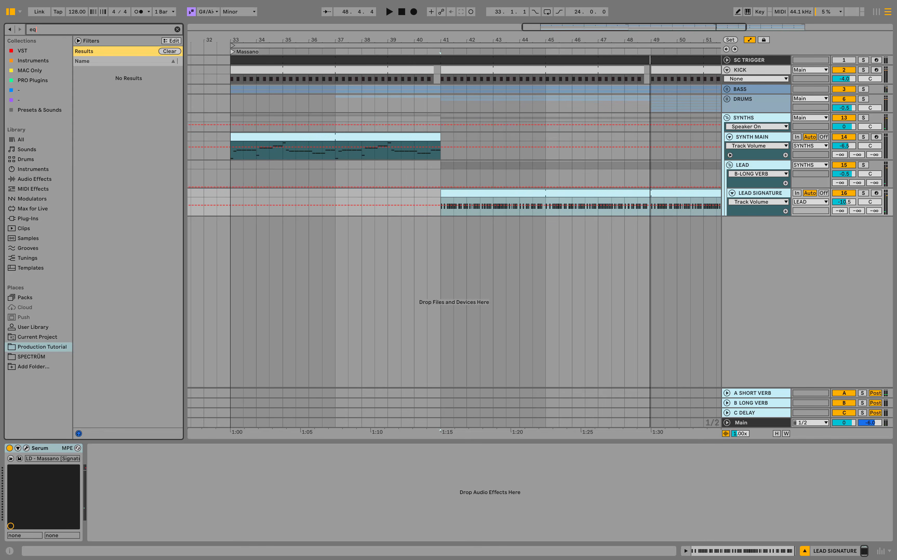
{"action": "left_click", "coordinate": [35, 179]}
{"action": "left_click", "coordinate": [103, 80]}
{"action": "key", "text": "Return"}
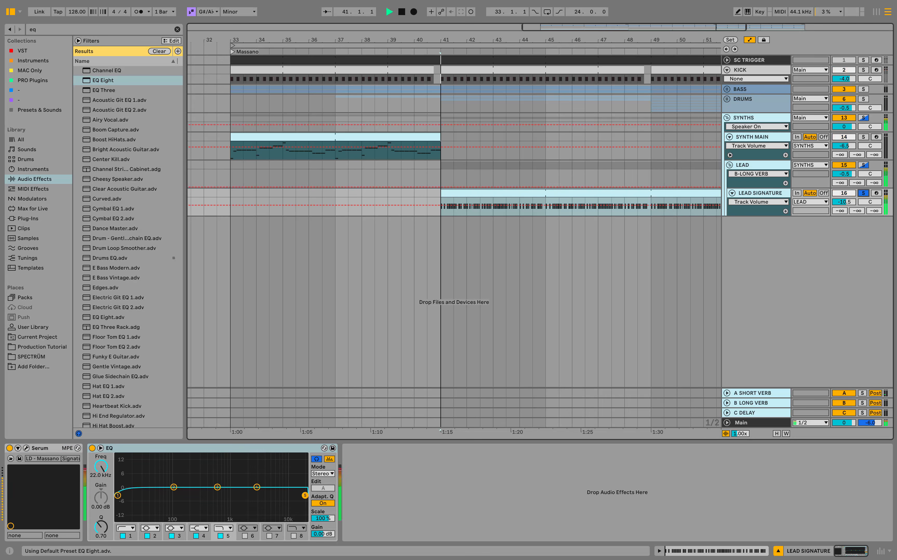
Step: Cut the lead's lows in EQ Eight with a low cut near 100 Hz and band 2 at 153 Hz, -1.43 dB
{"action": "key", "text": "space"}
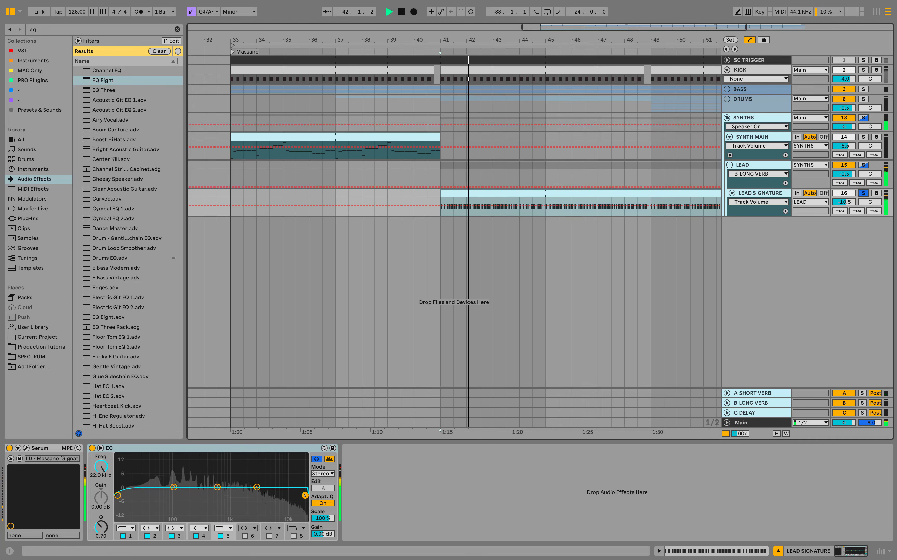
{"action": "left_click", "coordinate": [126, 528]}
{"action": "left_click", "coordinate": [125, 466]}
{"action": "key", "text": "space"}
{"action": "left_click_drag", "start_coordinate": [115, 495], "coordinate": [184, 490]}
{"action": "key", "text": "space"}
{"action": "key", "text": "space"}
{"action": "key", "text": "space"}
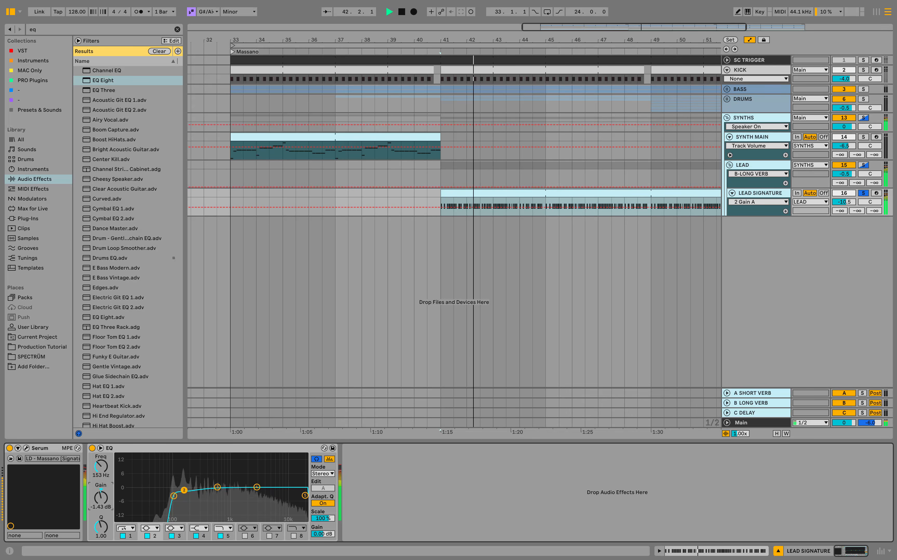
Step: Boost EQ bands 3 and 4 slightly, set the high cut to 14.4 kHz with Q 0.51, and play the lead unsoloed
{"action": "key", "text": "space"}
{"action": "key", "text": "space"}
{"action": "left_click_drag", "start_coordinate": [217, 487], "coordinate": [211, 485]}
{"action": "left_click", "coordinate": [257, 487]}
{"action": "left_click_drag", "start_coordinate": [257, 487], "coordinate": [294, 499]}
{"action": "key", "text": "space"}
{"action": "key", "text": "space"}
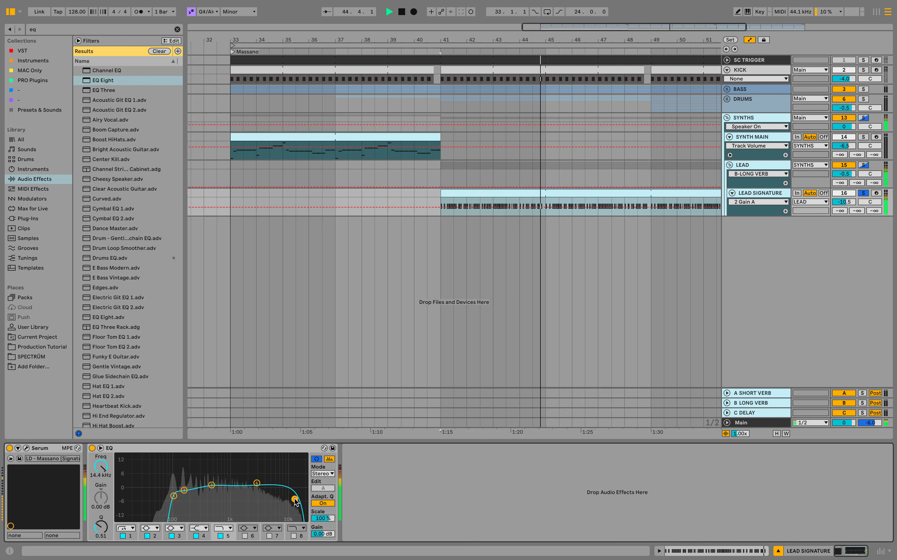
{"action": "key", "text": "space"}
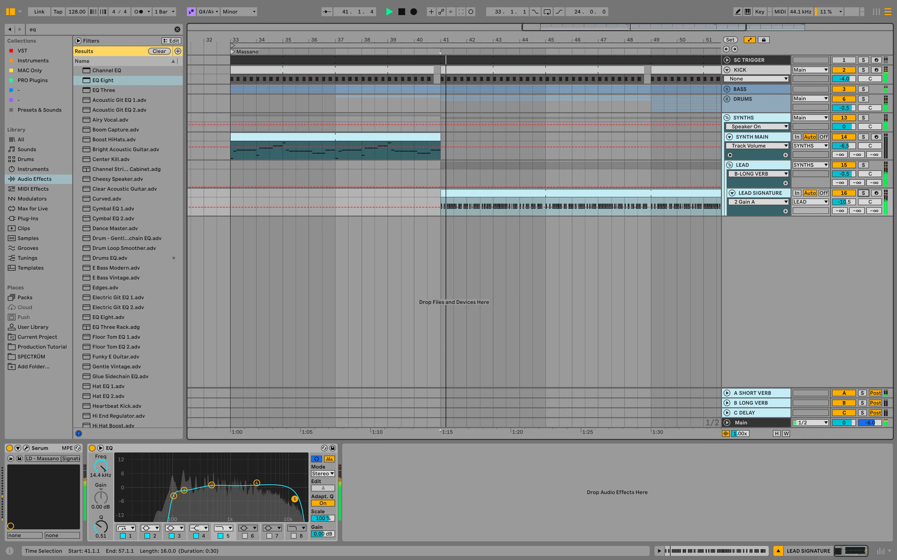
Step: Copy the Compressor Bass device from the SC TRIGGER track and paste it after the EQ on LEAD SIGNATURE
{"action": "key", "text": "ctrl+alt+b"}
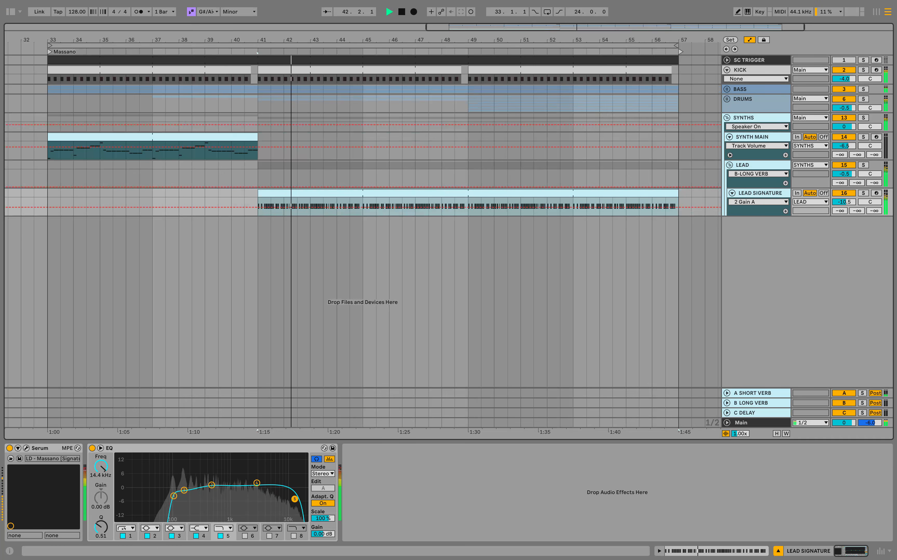
{"action": "double_click", "coordinate": [752, 60]}
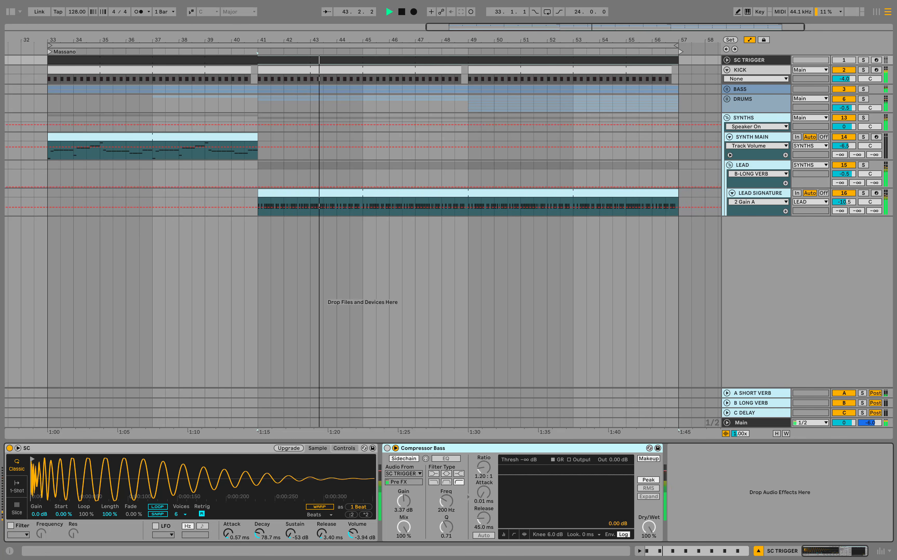
{"action": "right_click", "coordinate": [499, 448]}
{"action": "left_click", "coordinate": [514, 460]}
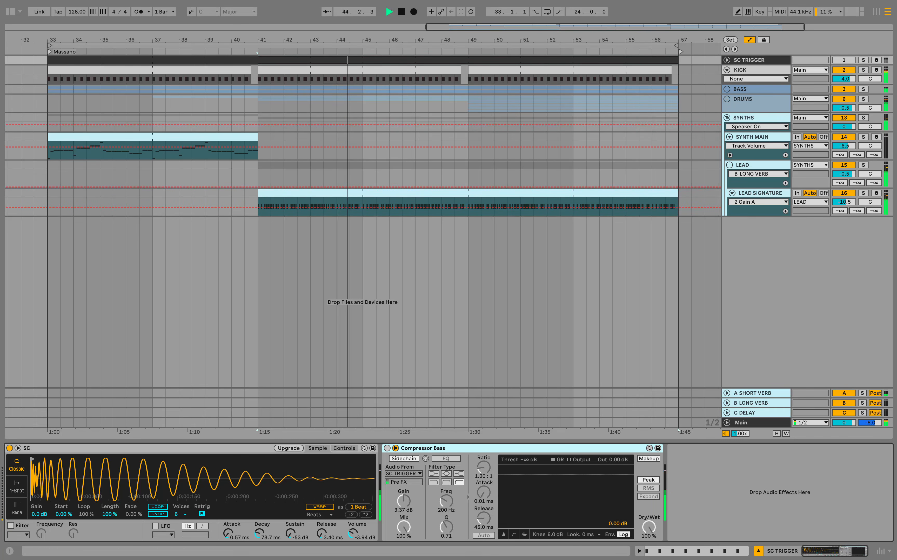
{"action": "left_click", "coordinate": [760, 193]}
{"action": "right_click", "coordinate": [540, 474]}
{"action": "left_click", "coordinate": [560, 479]}
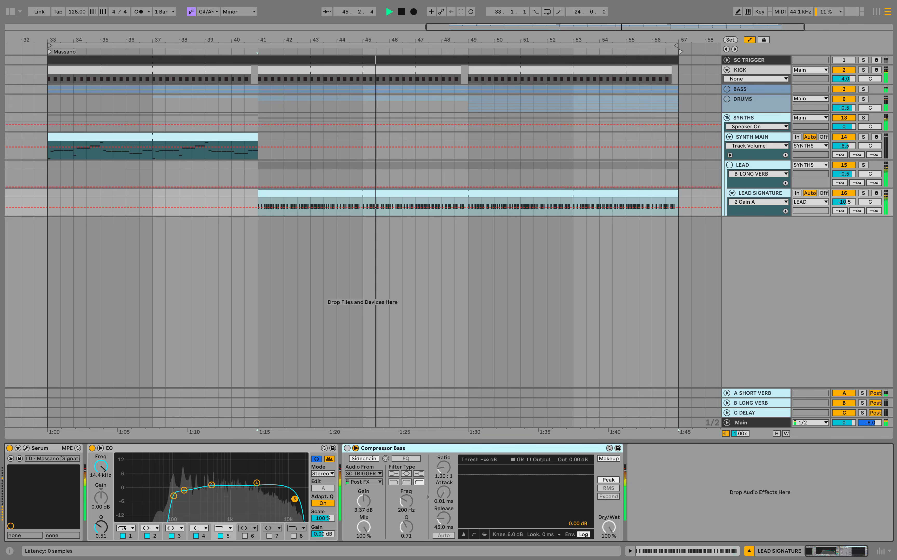
Step: Enable the pasted sidechain compressor on LEAD SIGNATURE and set its ratio to 1.45:1
{"action": "left_click", "coordinate": [347, 448]}
{"action": "left_click", "coordinate": [444, 468]}
{"action": "type", "text": "1.45"}
{"action": "key", "text": "Return"}
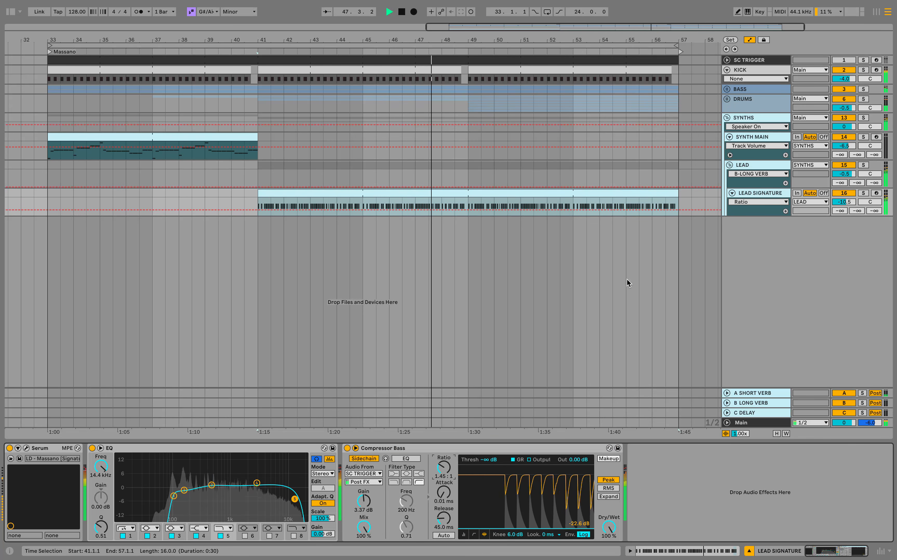
Step: Add an Auto Filter to the LEAD group track, hide the browser and play back from bar 41
{"action": "left_click", "coordinate": [747, 166]}
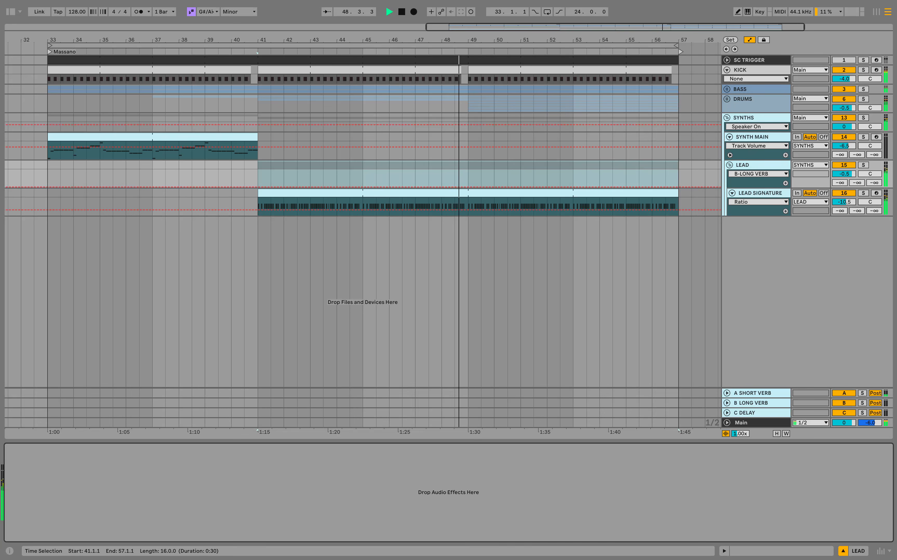
{"action": "left_click", "coordinate": [12, 13]}
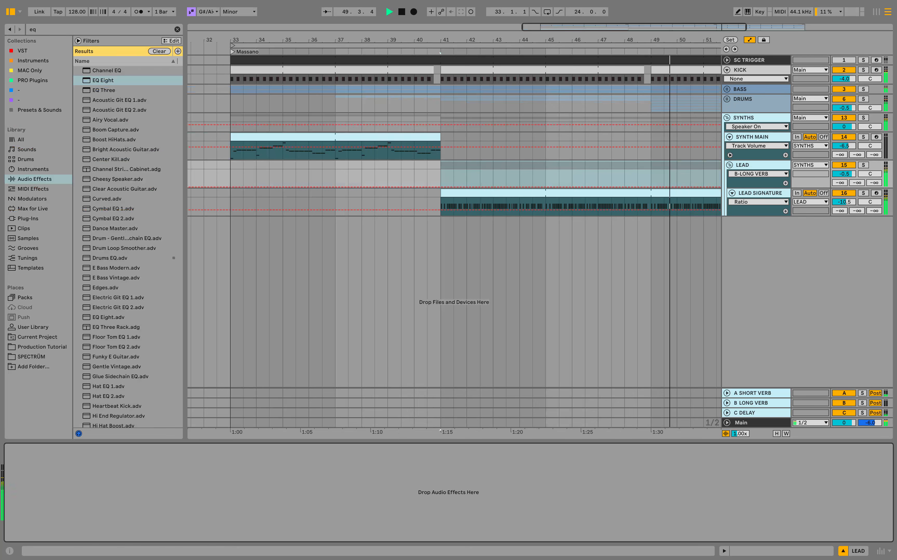
{"action": "left_click", "coordinate": [177, 29]}
{"action": "type", "text": "auto"}
{"action": "key", "text": "Down"}
{"action": "key", "text": "Return"}
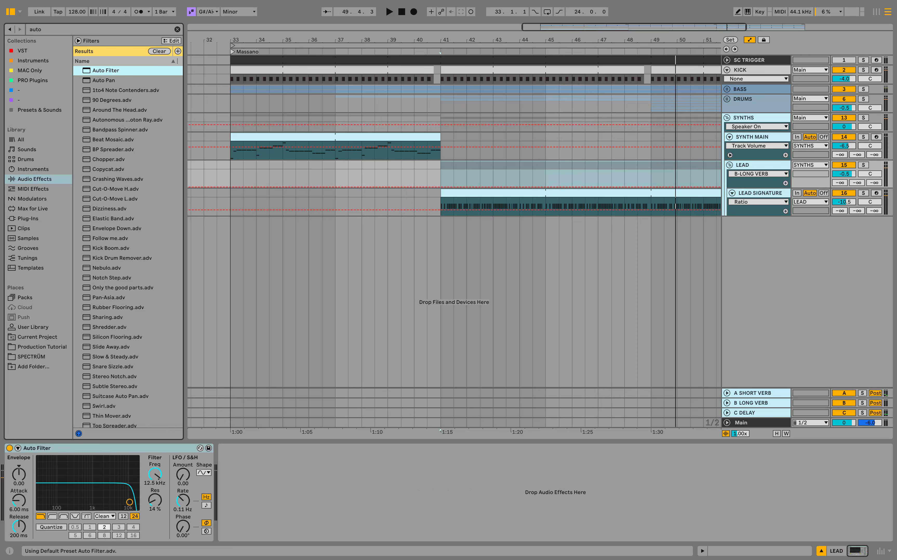
{"action": "key", "text": "super+alt+b"}
{"action": "key", "text": "space"}
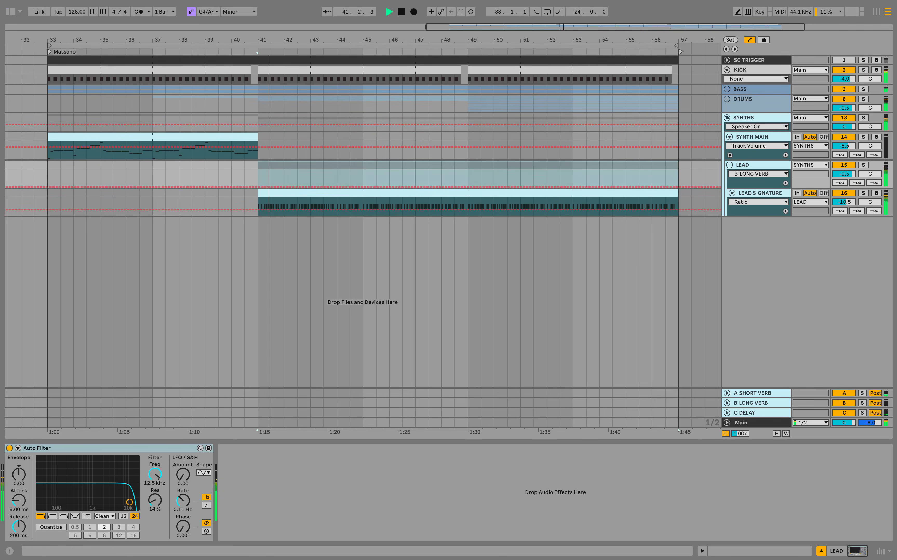
Step: Lower the LEAD track's Auto Filter frequency to about 1.16 kHz and automate it to rise from bar 41 to bar 49
{"action": "left_click_drag", "start_coordinate": [155, 474], "coordinate": [155, 510]}
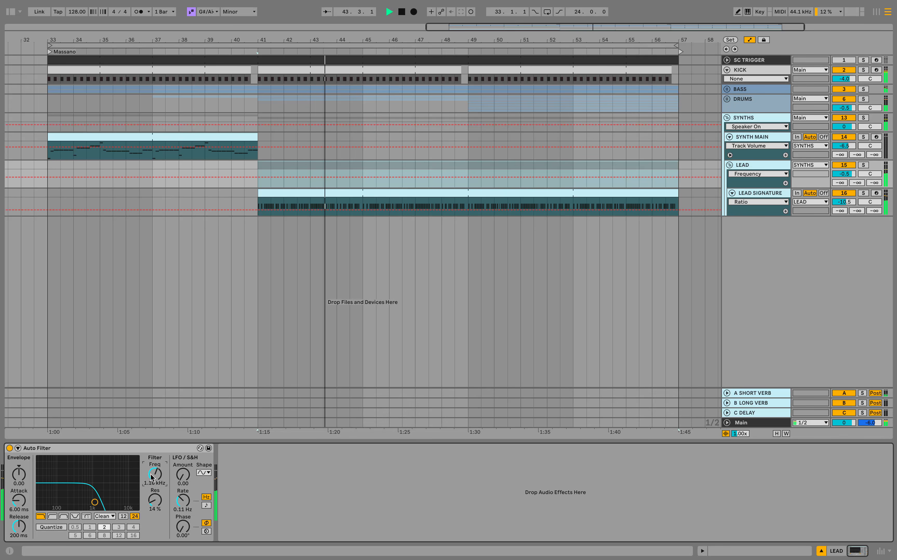
{"action": "right_click", "coordinate": [150, 475]}
{"action": "left_click", "coordinate": [181, 479]}
{"action": "left_click", "coordinate": [258, 177]}
{"action": "key", "text": "space"}
{"action": "left_click_drag", "start_coordinate": [468, 177], "coordinate": [468, 170]}
{"action": "key", "text": "space"}
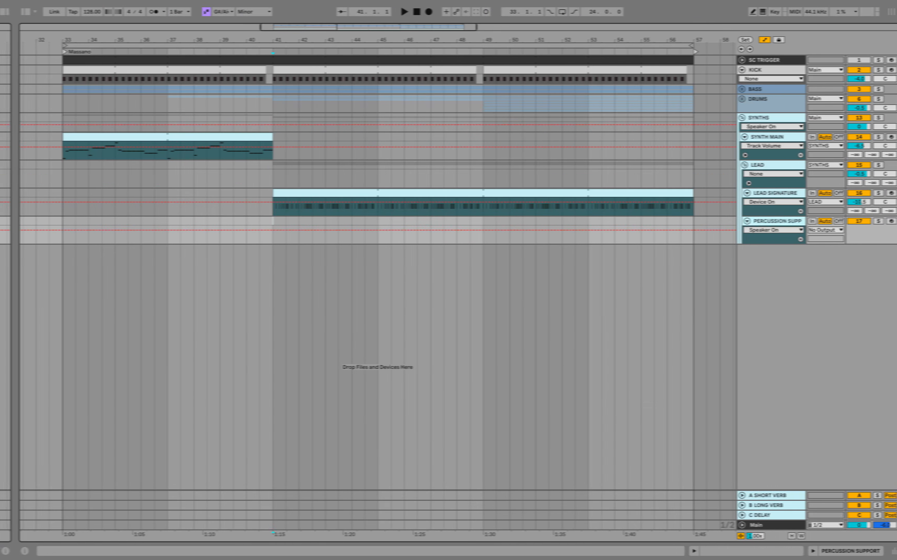
Step: Load Percussion (Lead).wav from the Massano sample folder onto the PERCUSSION SUPPORT track
{"action": "key", "text": "super+alt+b"}
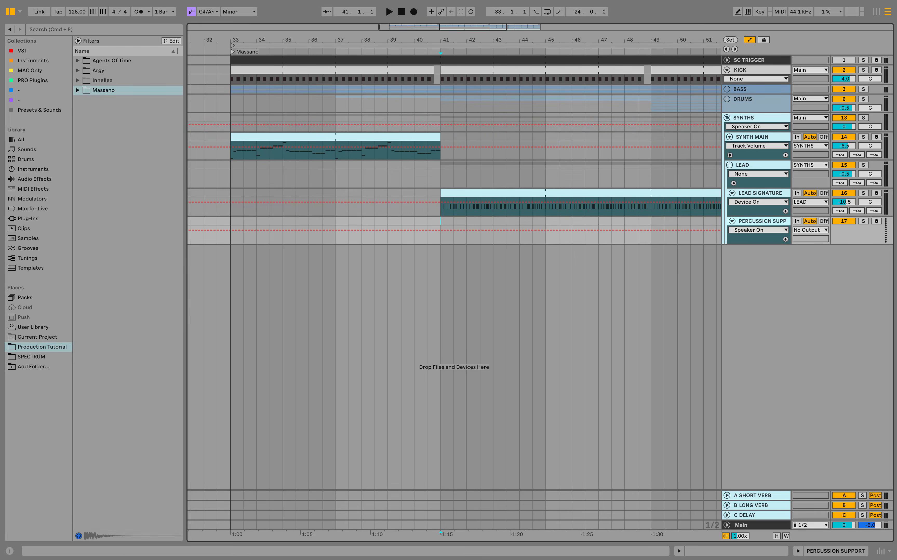
{"action": "left_click", "coordinate": [78, 89]}
{"action": "left_click", "coordinate": [127, 159]}
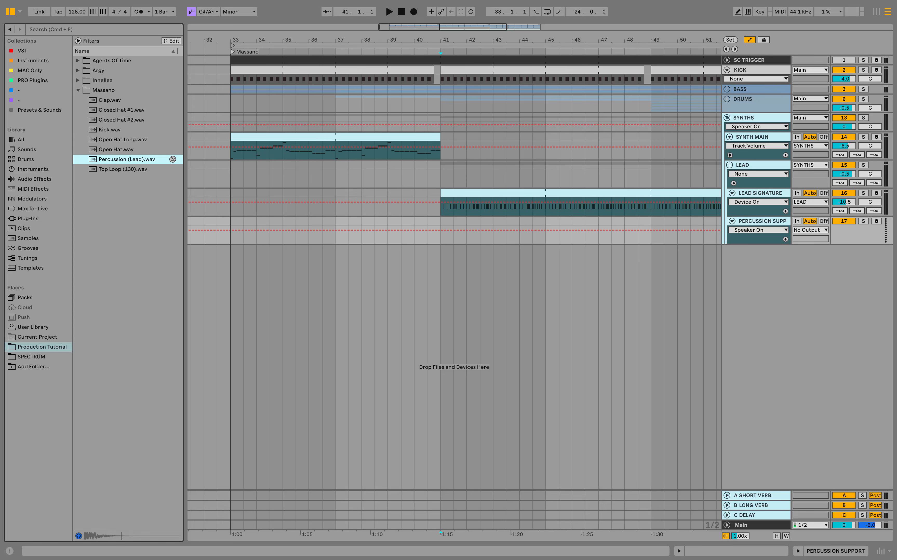
{"action": "key", "text": "Return"}
{"action": "key", "text": "super+alt+b"}
Step: Copy the LEAD SIGNATURE clips onto the PERCUSSION SUPPORT track at bar 41
{"action": "left_click", "coordinate": [469, 193]}
{"action": "key", "text": "super+c"}
{"action": "key", "text": "Down"}
{"action": "key", "text": "super+v"}
Step: Play the LEAD group soloed, set the PERCUSSION SUPPORT volume to -18.0 dB and solo that track
{"action": "left_click", "coordinate": [864, 221]}
{"action": "key", "text": "space"}
{"action": "left_click", "coordinate": [863, 166]}
{"action": "left_click_drag", "start_coordinate": [844, 230], "coordinate": [844, 292]}
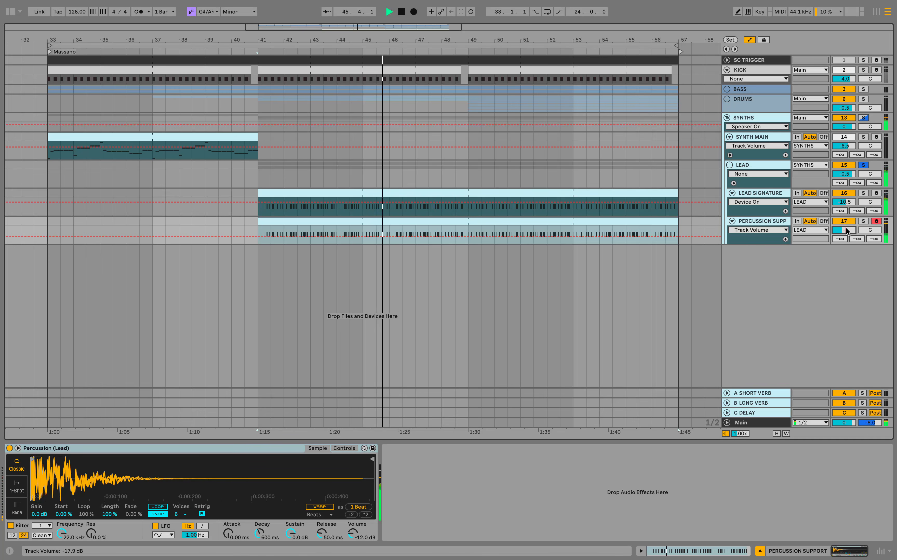
{"action": "left_click", "coordinate": [863, 220]}
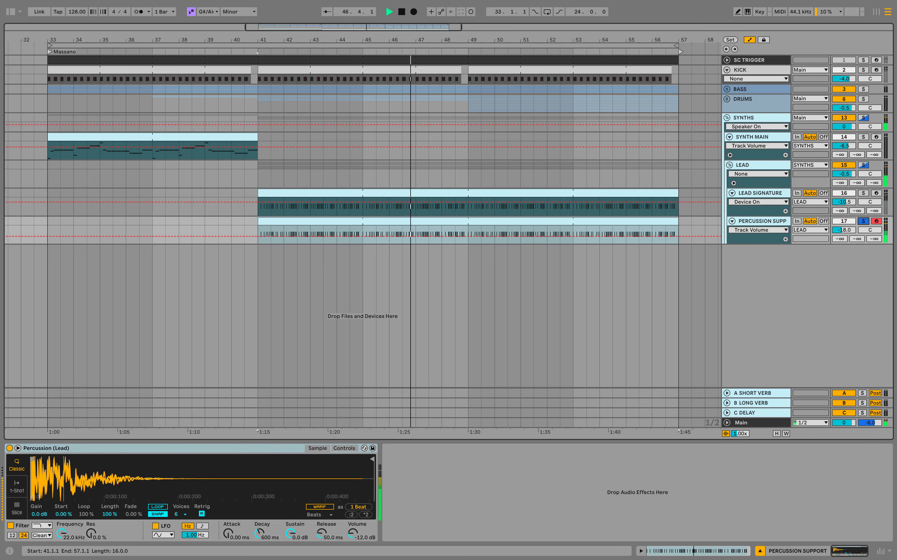
Step: Transpose all notes of the first PERCUSSION SUPPORT clip up two semitones to A#2, and solo LEAD SIGNATURE alongside it
{"action": "key", "text": "shift+Tab"}
{"action": "key", "text": "space"}
{"action": "key", "text": "ctrl+a"}
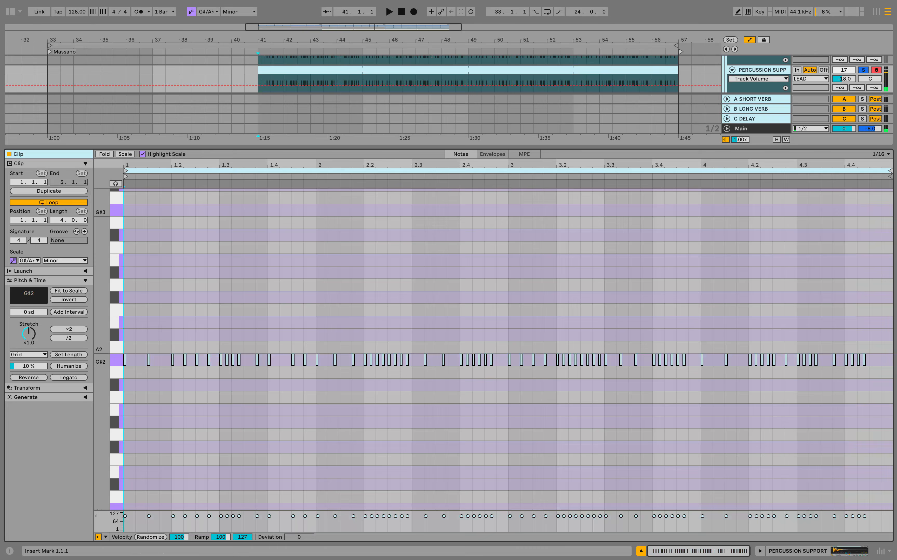
{"action": "key", "text": "Up"}
{"action": "key", "text": "Up"}
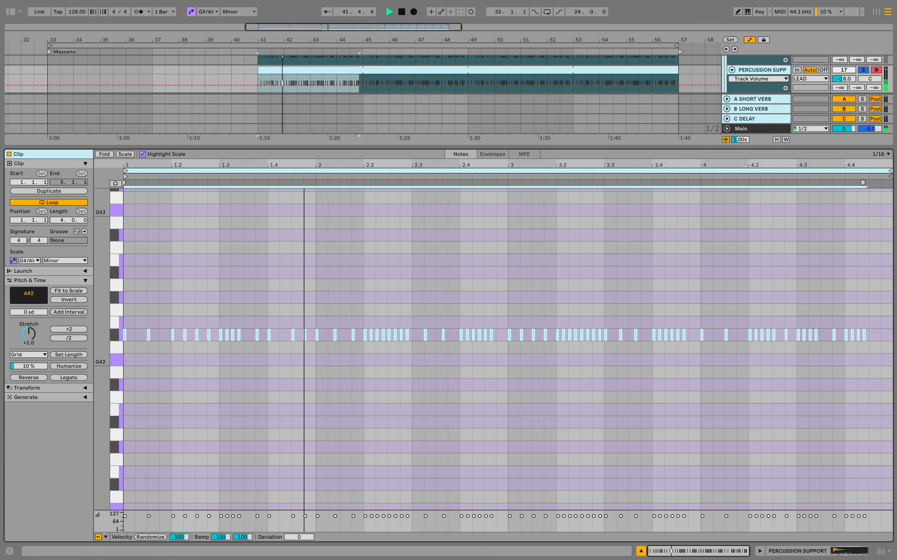
{"action": "key", "text": "ctrl+alt+l"}
{"action": "left_click", "coordinate": [863, 193]}
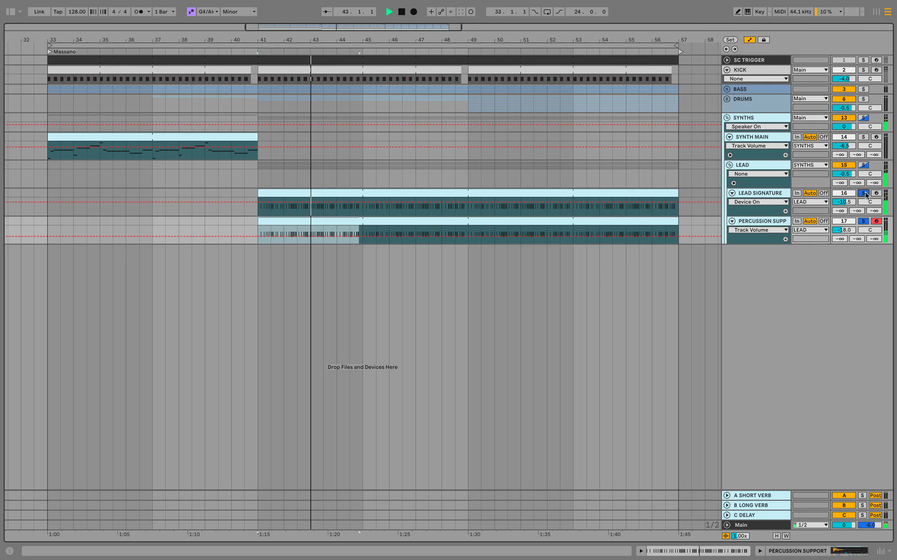
Step: Copy the Compressor Bass device from the SC TRIGGER track onto the PERCUSSION SUPPORT track
{"action": "double_click", "coordinate": [749, 60]}
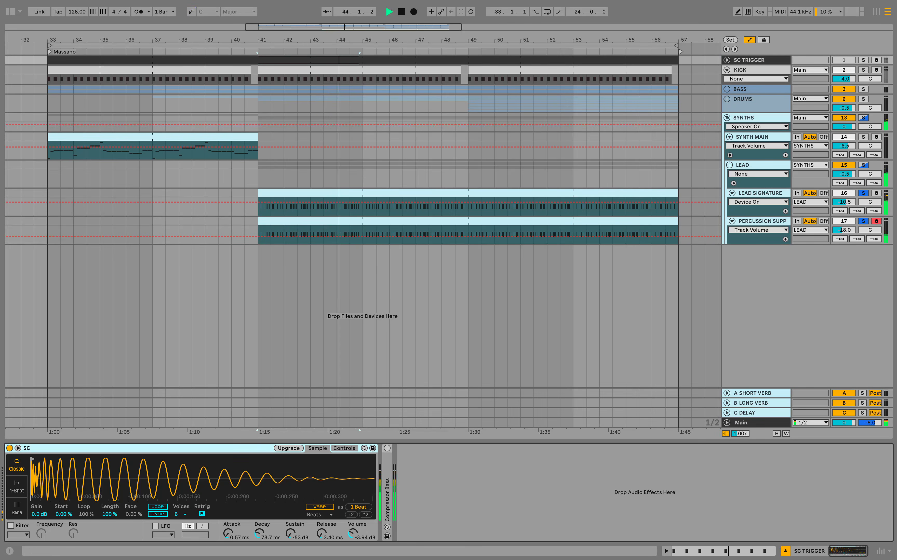
{"action": "key", "text": "ctrl+v"}
{"action": "right_click", "coordinate": [416, 448]}
{"action": "left_click", "coordinate": [428, 459]}
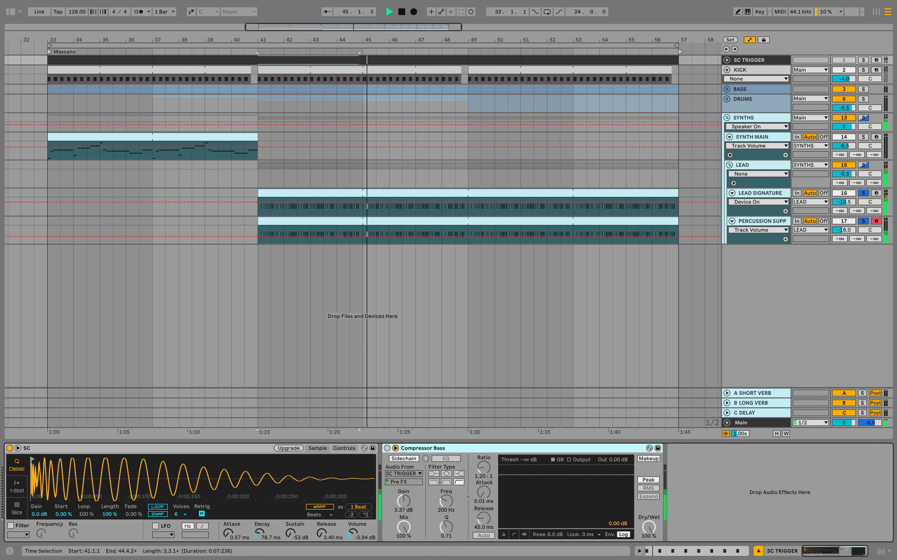
{"action": "left_click", "coordinate": [762, 221]}
{"action": "right_click", "coordinate": [464, 496]}
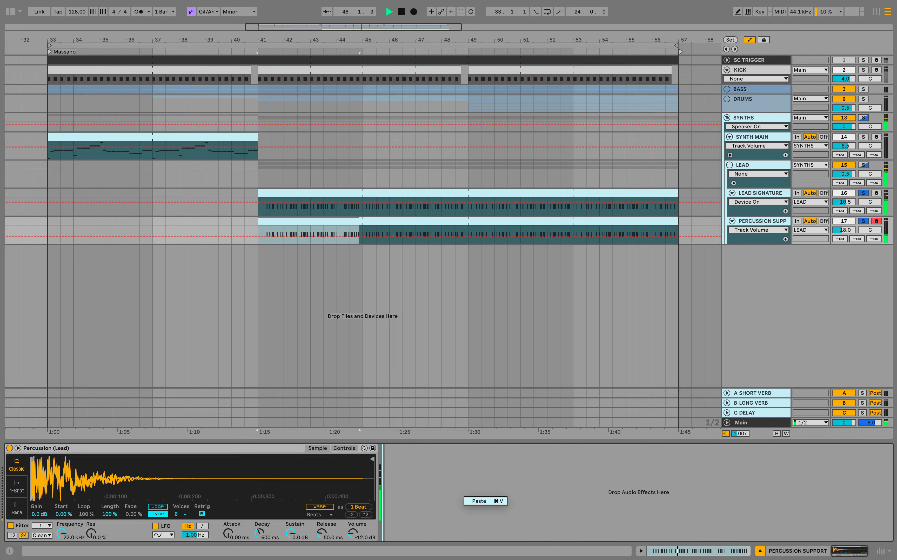
{"action": "left_click", "coordinate": [478, 500]}
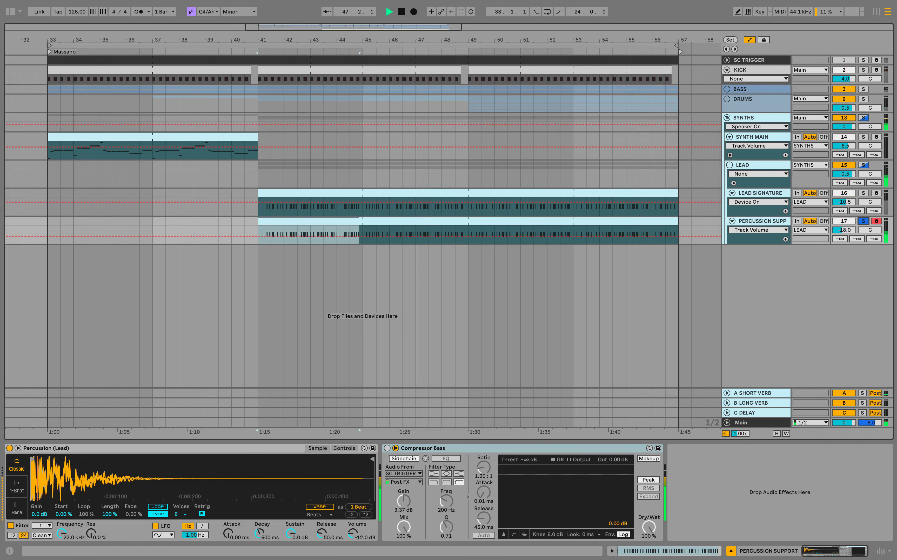
Step: Set the ratio of the PERCUSSION SUPPORT sidechain compressor to 1.25:1 and clear the track solos
{"action": "left_click", "coordinate": [483, 468]}
{"action": "type", "text": "1.25"}
{"action": "key", "text": "Return"}
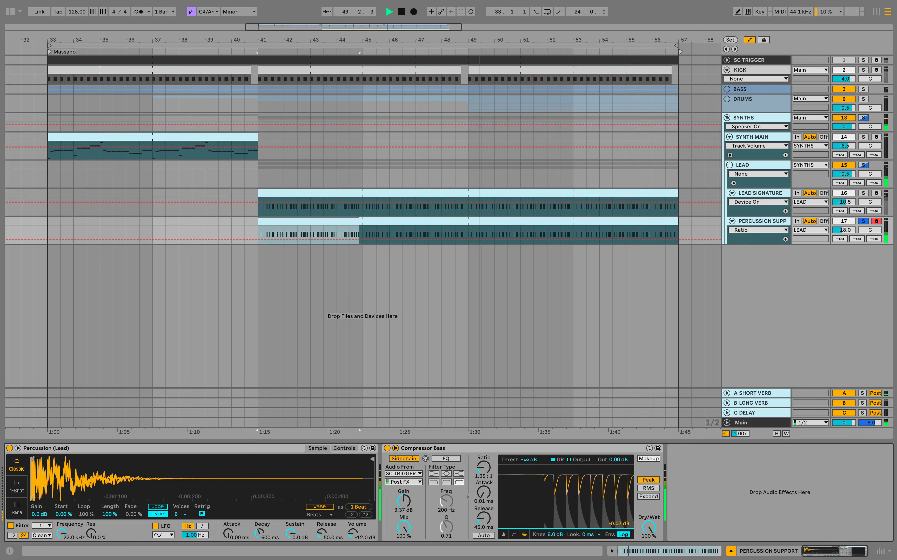
{"action": "left_click", "coordinate": [862, 221]}
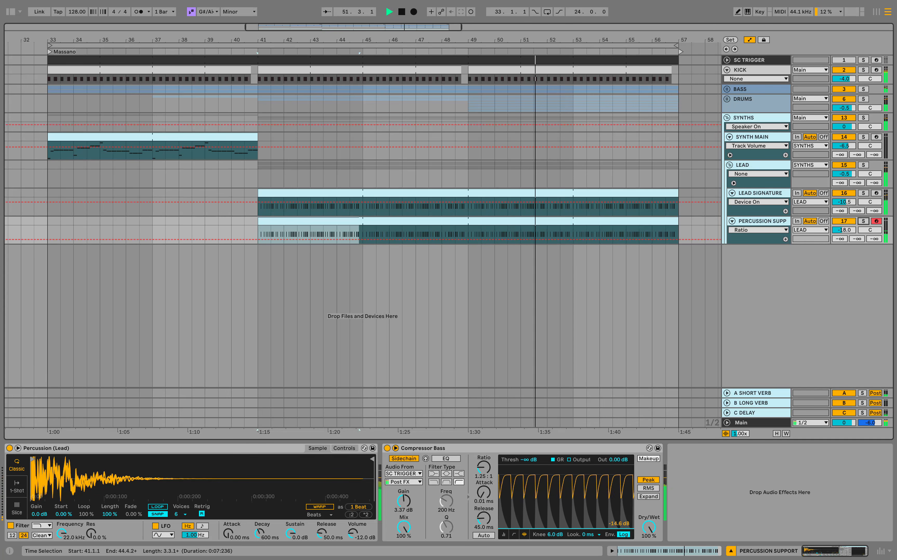
Step: Play back the finished Massano arrangement from bar 33
{"action": "left_click", "coordinate": [258, 233]}
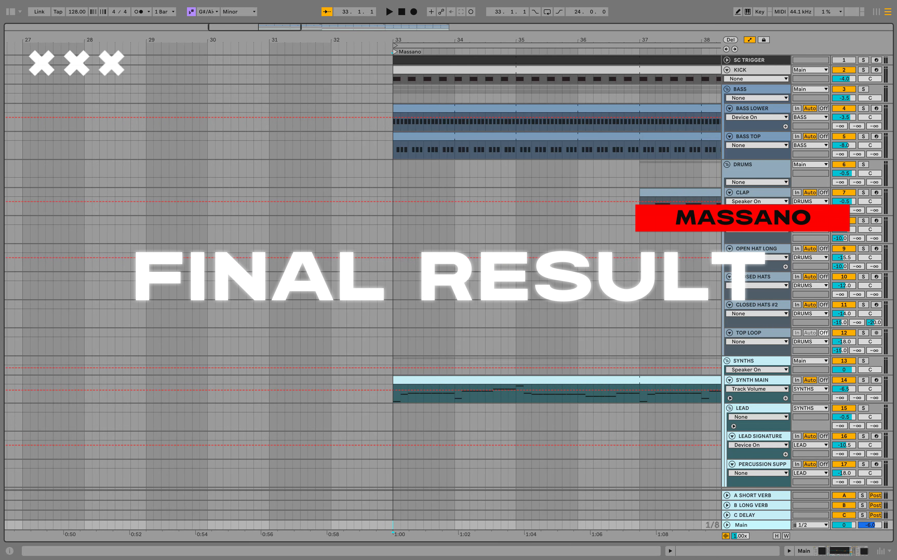
{"action": "key", "text": "space"}
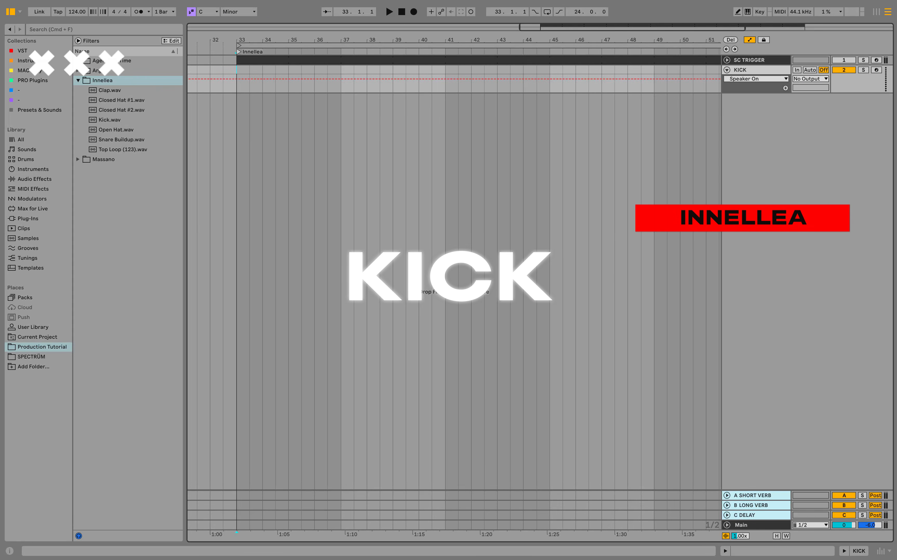
Step: Load Kick.wav from the Innellea sample folder onto the KICK track
{"action": "left_click", "coordinate": [110, 120]}
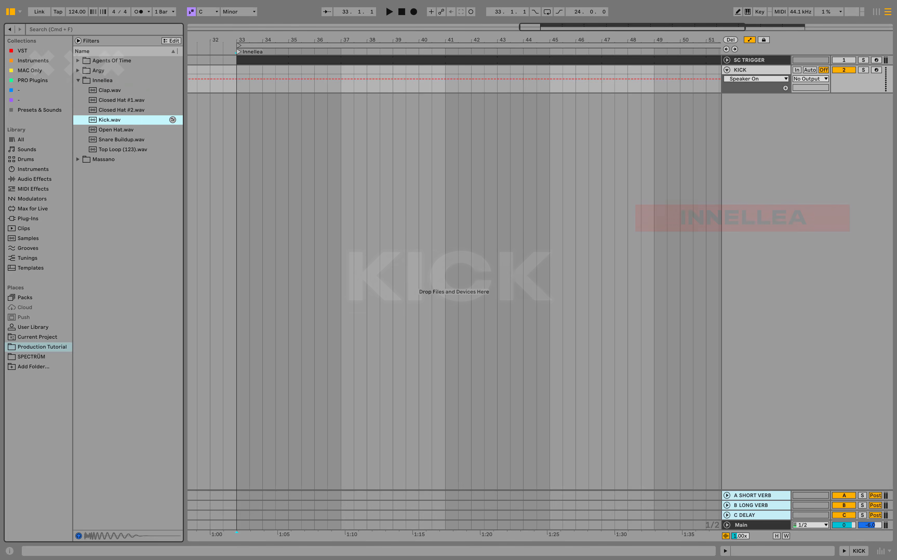
{"action": "key", "text": "Return"}
{"action": "key", "text": "super+alt+b"}
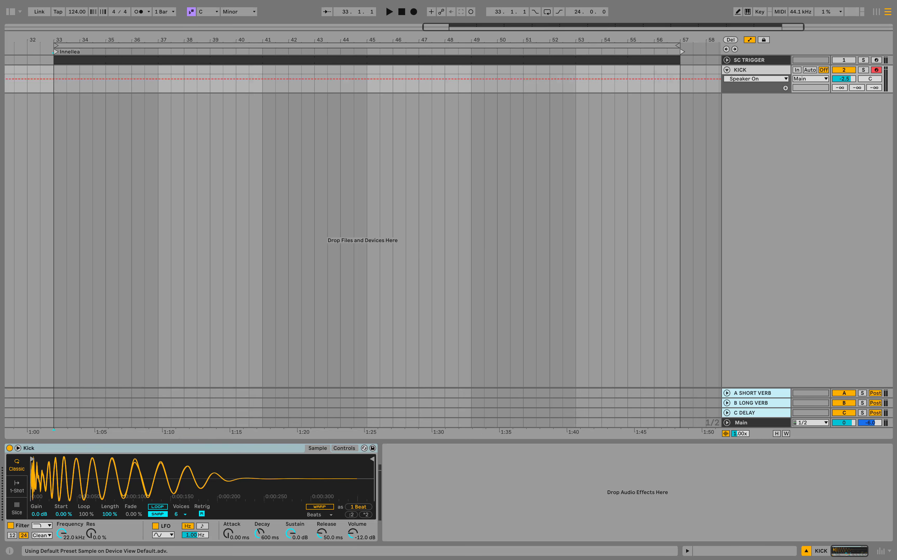
Step: Insert a two-bar MIDI clip at bar 33 on the KICK track and fill it with a C3 note on every beat
{"action": "right_click", "coordinate": [95, 67]}
{"action": "left_click", "coordinate": [126, 145]}
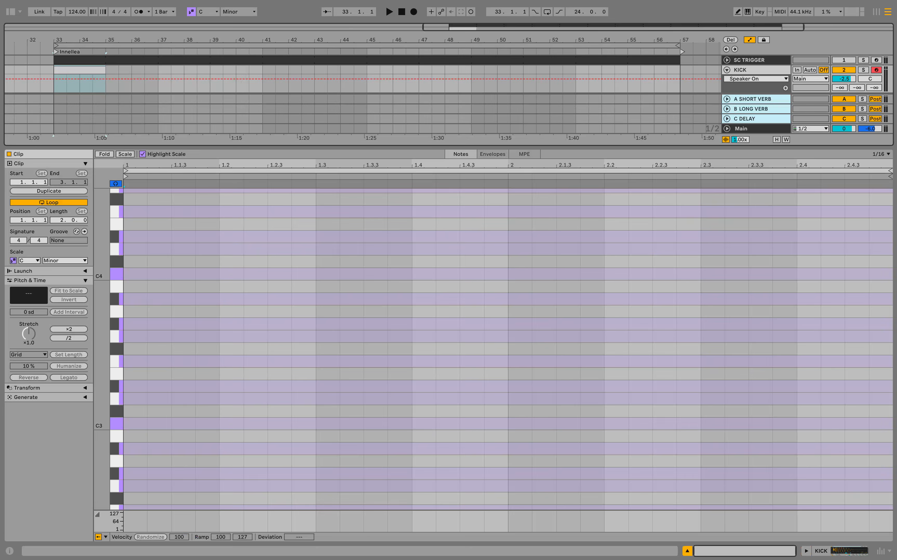
{"action": "double_click", "coordinate": [134, 423]}
{"action": "left_click_drag", "start_coordinate": [146, 423], "coordinate": [128, 445]}
{"action": "key", "text": "super+d"}
{"action": "key", "text": "super+d"}
{"action": "key", "text": "super+d"}
{"action": "key", "text": "super+d"}
{"action": "key", "text": "super+d"}
{"action": "key", "text": "super+d"}
{"action": "key", "text": "super+d"}
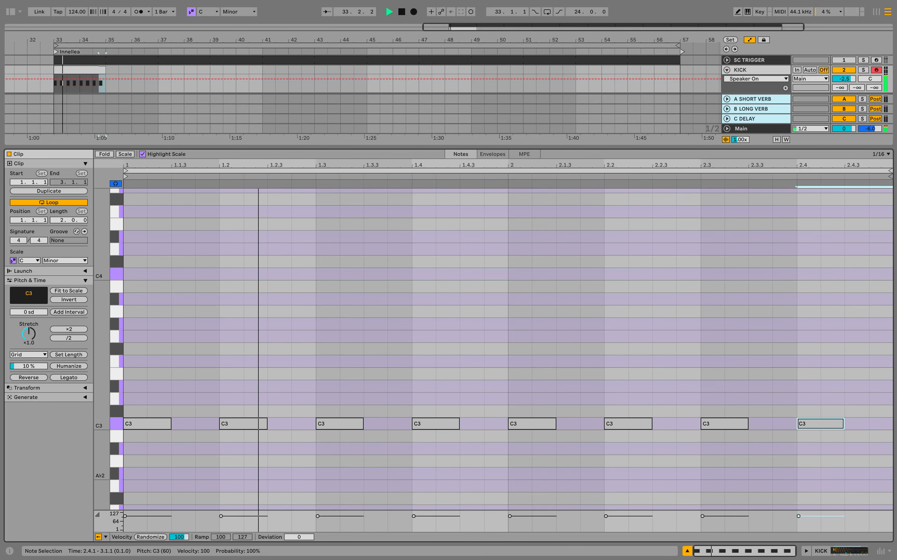
Step: Extend the looped kick clip to bar 57 and show the KICK track's devices
{"action": "key", "text": "super+alt+l"}
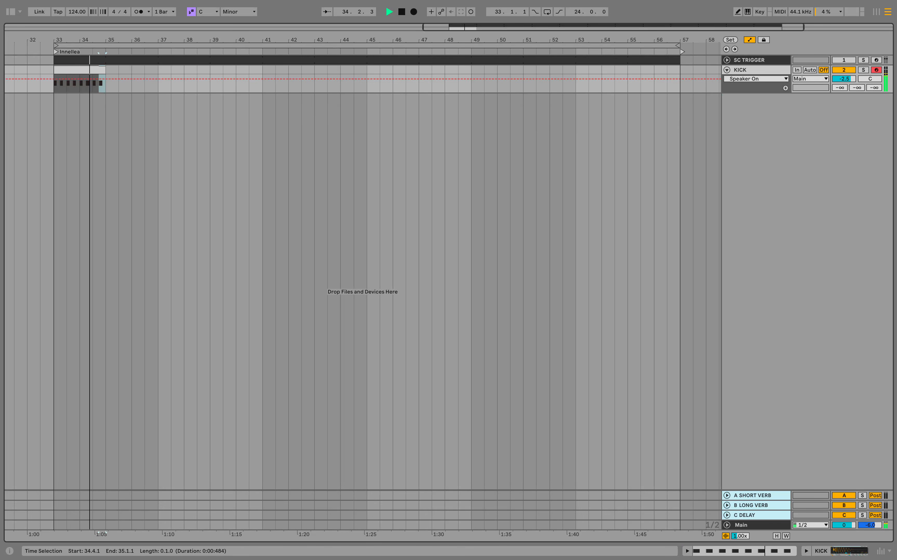
{"action": "left_click_drag", "start_coordinate": [105, 80], "coordinate": [680, 79]}
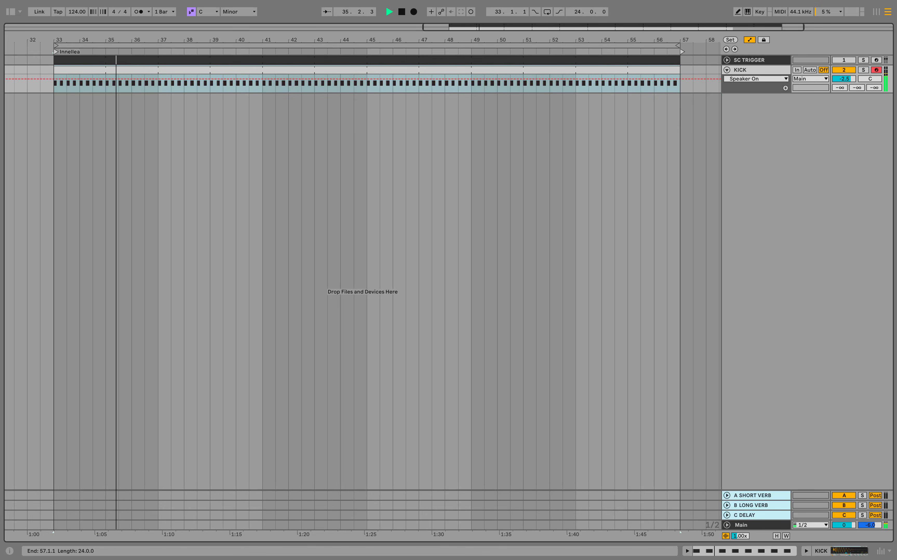
{"action": "key", "text": "shift+Tab"}
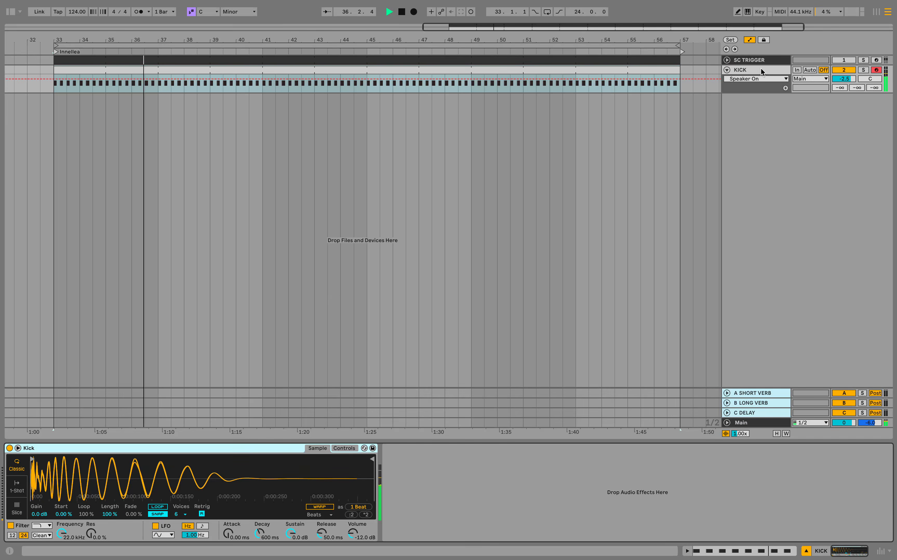
{"action": "key", "text": "space"}
Step: Search the audio effects for "comp" and add a Compressor to the KICK track
{"action": "key", "text": "super+alt+b"}
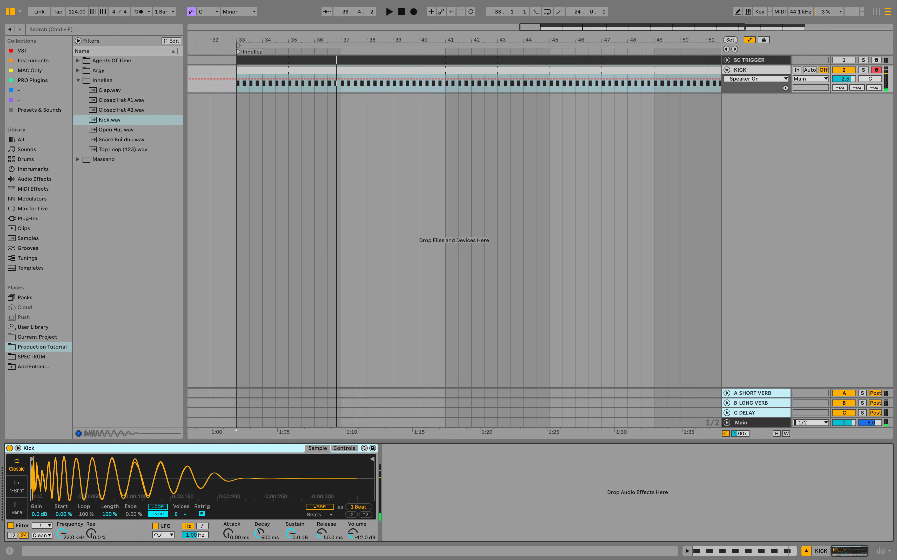
{"action": "left_click", "coordinate": [88, 29]}
{"action": "type", "text": "comp"}
{"action": "left_click", "coordinate": [35, 179]}
{"action": "key", "text": "Right"}
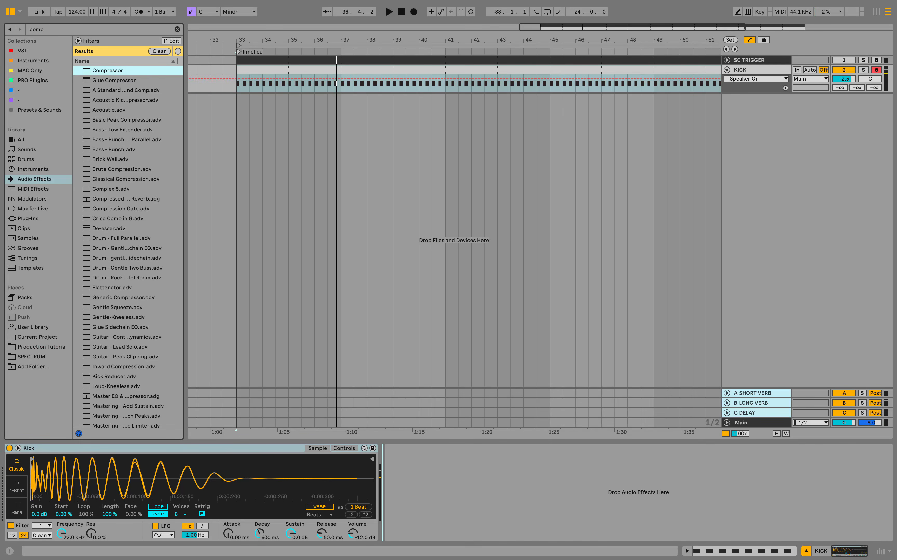
{"action": "key", "text": "Return"}
Step: Set the kick Compressor's threshold to -20 dB and its output gain to 5 dB during playback
{"action": "key", "text": "space"}
{"action": "left_click_drag", "start_coordinate": [429, 473], "coordinate": [428, 500]}
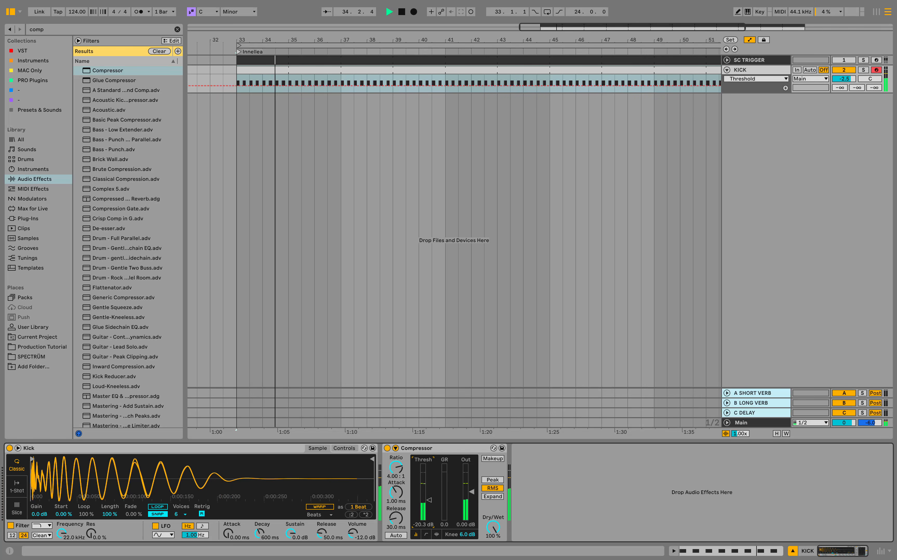
{"action": "left_click", "coordinate": [425, 525]}
{"action": "type", "text": "-20"}
{"action": "key", "text": "Return"}
{"action": "left_click", "coordinate": [463, 525]}
{"action": "type", "text": "5"}
{"action": "key", "text": "Return"}
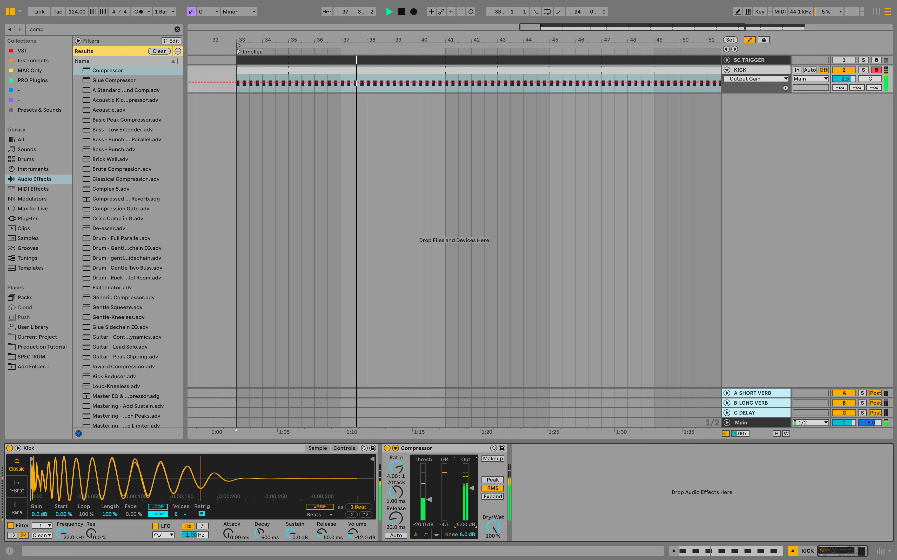
{"action": "key", "text": "super+alt+b"}
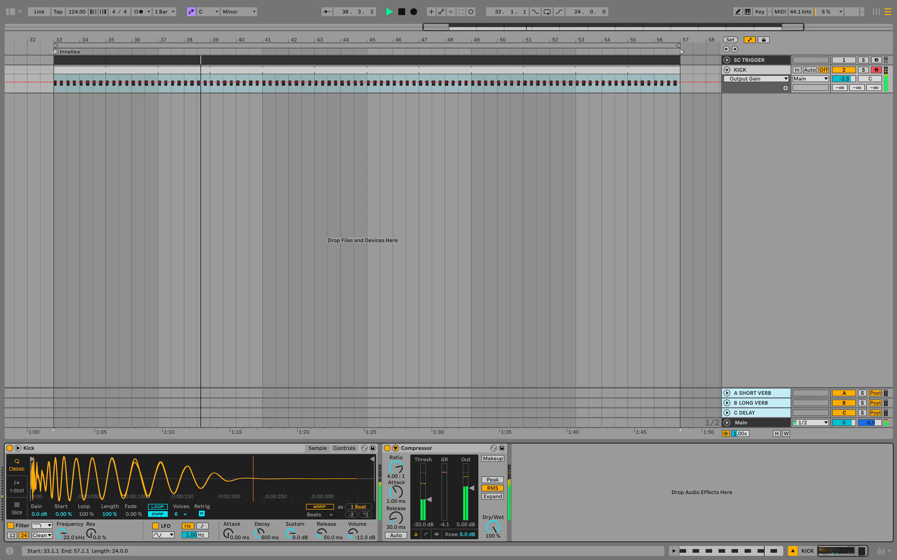
Step: Split the kick clip at bar 41 and shorten the first part to end at 40.3
{"action": "left_click", "coordinate": [262, 88]}
{"action": "key", "text": "super+e"}
{"action": "left_click_drag", "start_coordinate": [262, 69], "coordinate": [249, 70]}
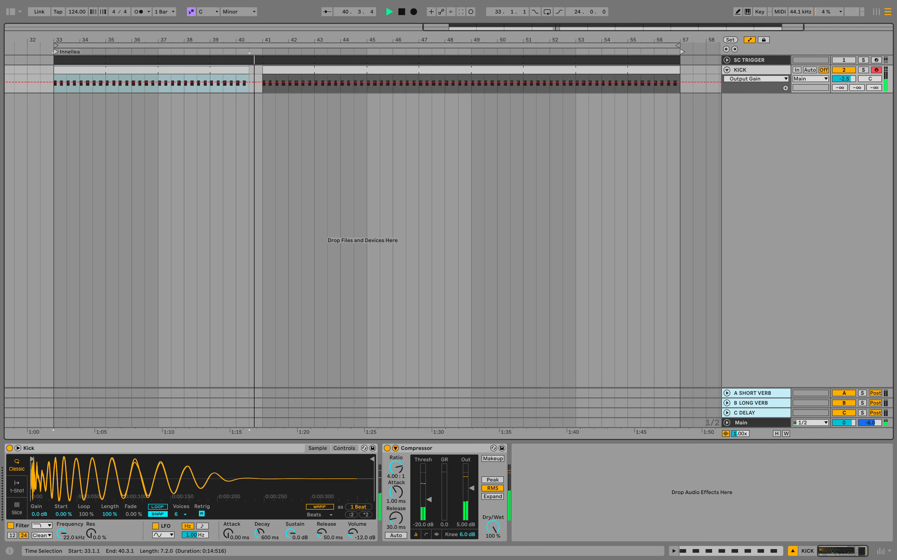
{"action": "key", "text": "space"}
Step: Delete the kick section between bars 45 and 49
{"action": "left_click", "coordinate": [367, 84]}
{"action": "left_click", "coordinate": [367, 83], "text": "shift"}
{"action": "key", "text": "Delete"}
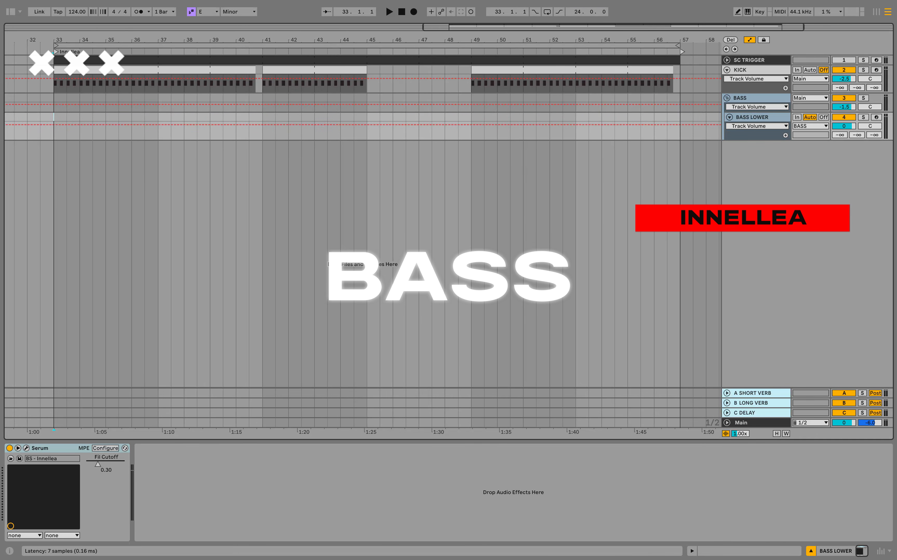
Step: Open the BS - Innellea Serum patch on BASS LOWER and audition a low note
{"action": "left_click", "coordinate": [26, 448]}
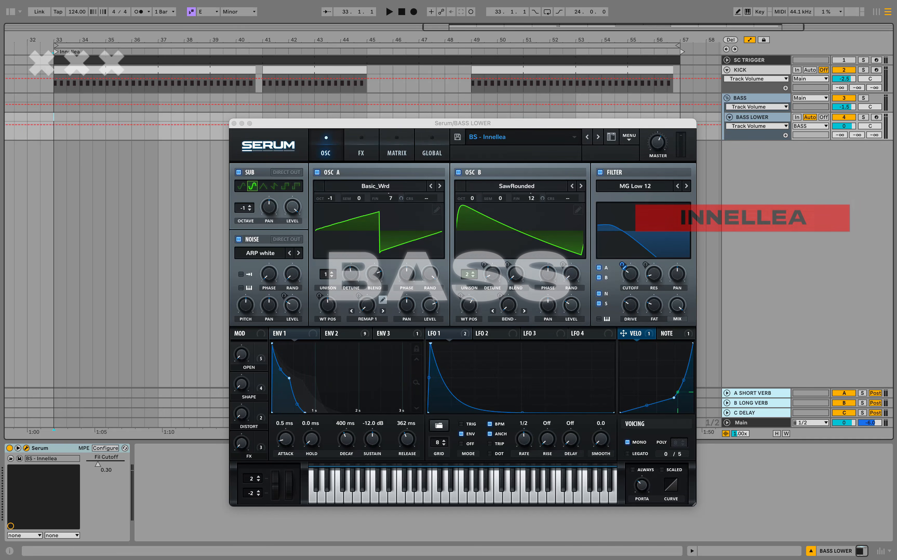
{"action": "left_click", "coordinate": [329, 498]}
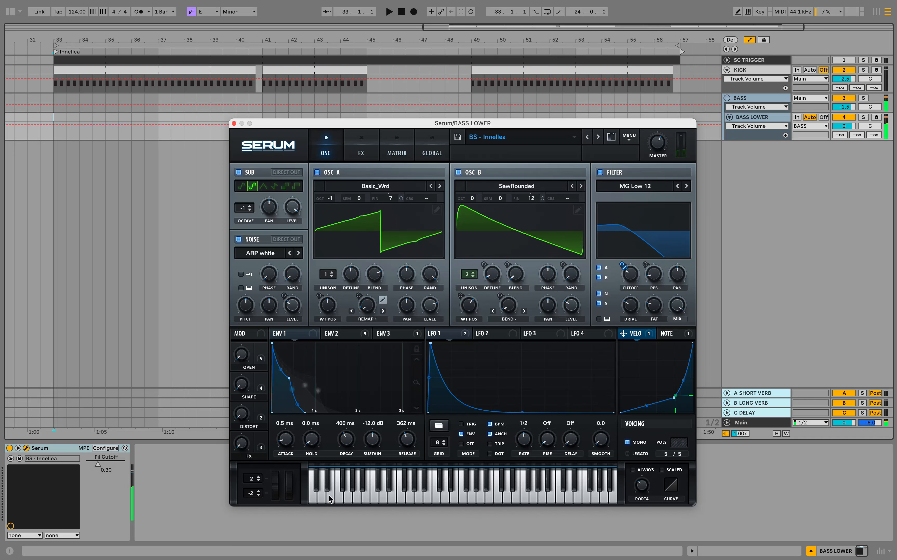
{"action": "key", "text": "super+w"}
Step: Insert a one-bar MIDI clip at bar 33 on the BASS LOWER track
{"action": "right_click", "coordinate": [72, 114]}
{"action": "left_click", "coordinate": [120, 192]}
{"action": "scroll", "coordinate": [157, 396], "scroll_direction": "up", "scroll_amount": 2}
{"action": "key", "text": "space"}
Step: Add a sixteenth-long E1 note at 1.1.1, duplicate it, and lengthen the copy to two and a half sixteenths on the narrow adaptive grid
{"action": "left_click", "coordinate": [110, 400]}
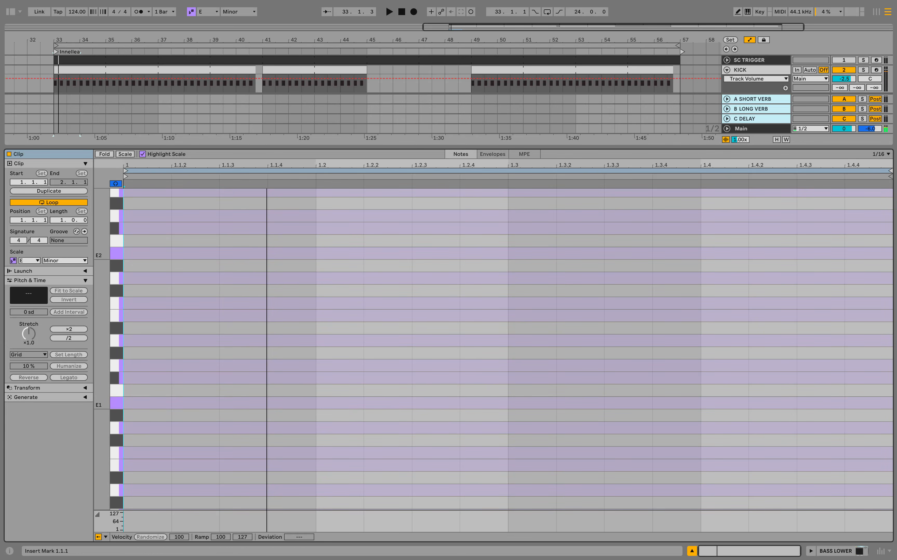
{"action": "double_click", "coordinate": [147, 403]}
{"action": "right_click", "coordinate": [224, 379]}
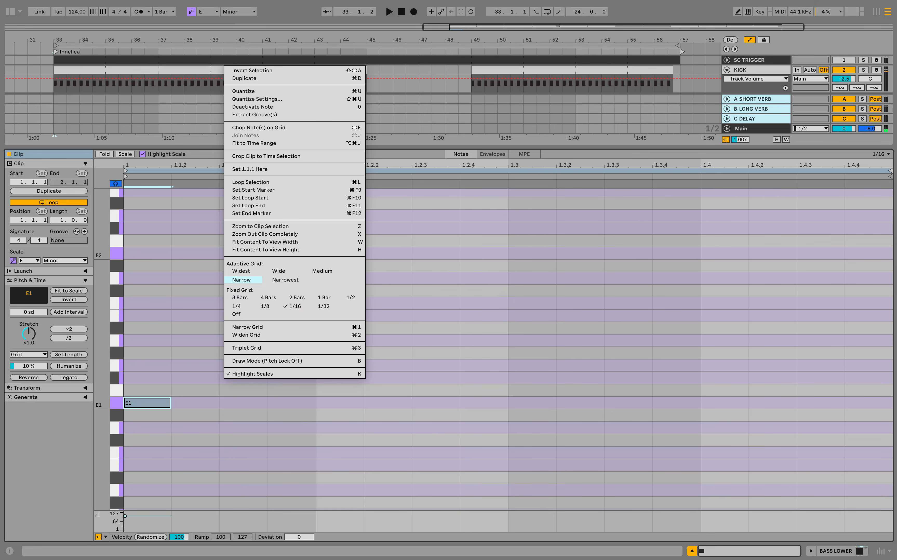
{"action": "left_click", "coordinate": [241, 280]}
{"action": "key", "text": "ctrl+d"}
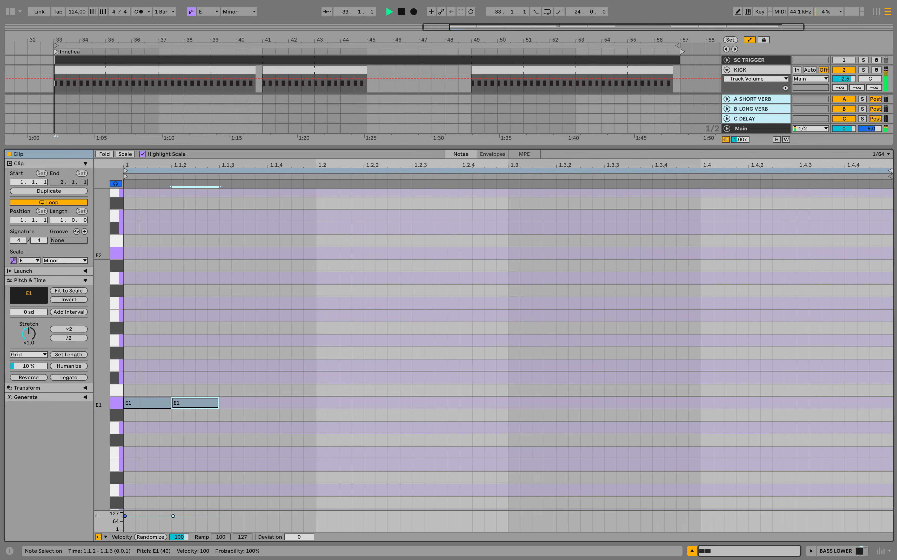
{"action": "left_click_drag", "start_coordinate": [218, 403], "coordinate": [291, 403]}
{"action": "key", "text": "space"}
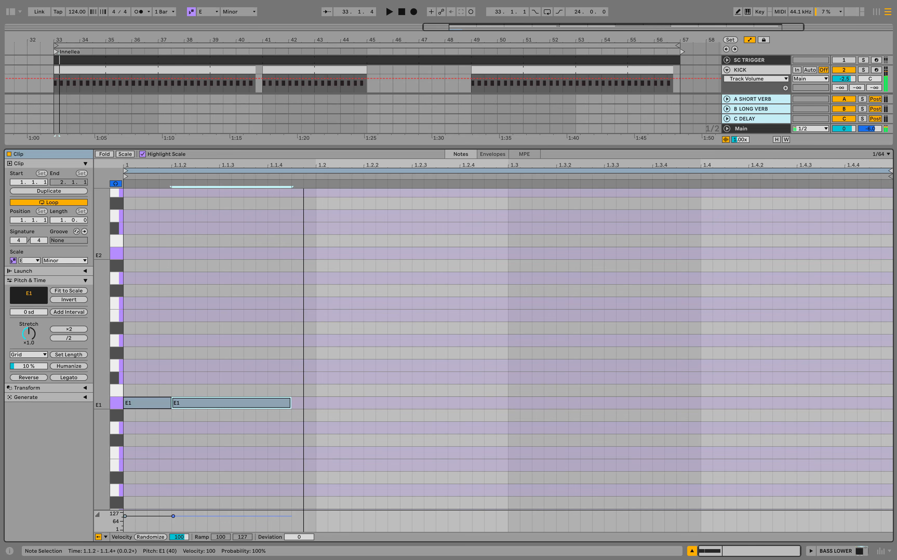
Step: Duplicate the second E1 note, shift the copy to start at 1.1.4 and lengthen it to end at 1.2.3
{"action": "key", "text": "ctrl+d"}
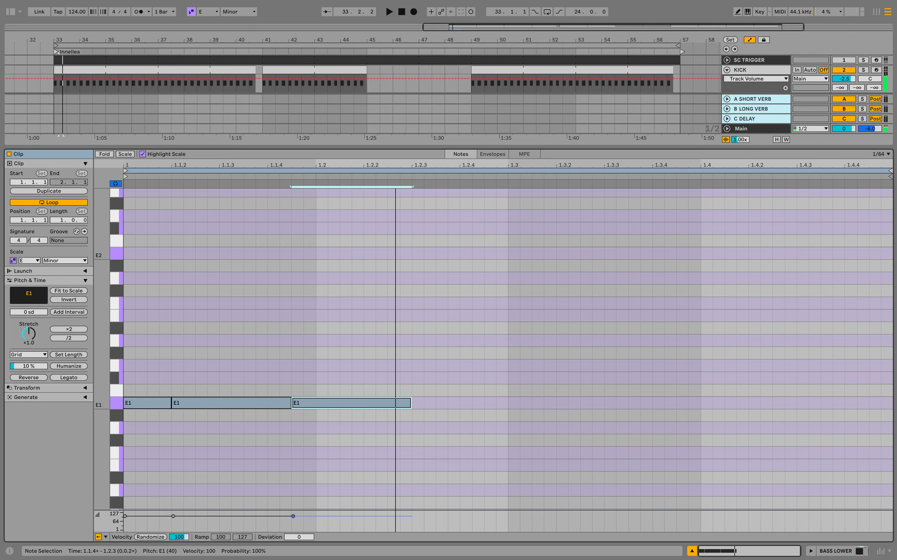
{"action": "key", "text": "Left"}
{"action": "key", "text": "Left"}
{"action": "key", "text": "space"}
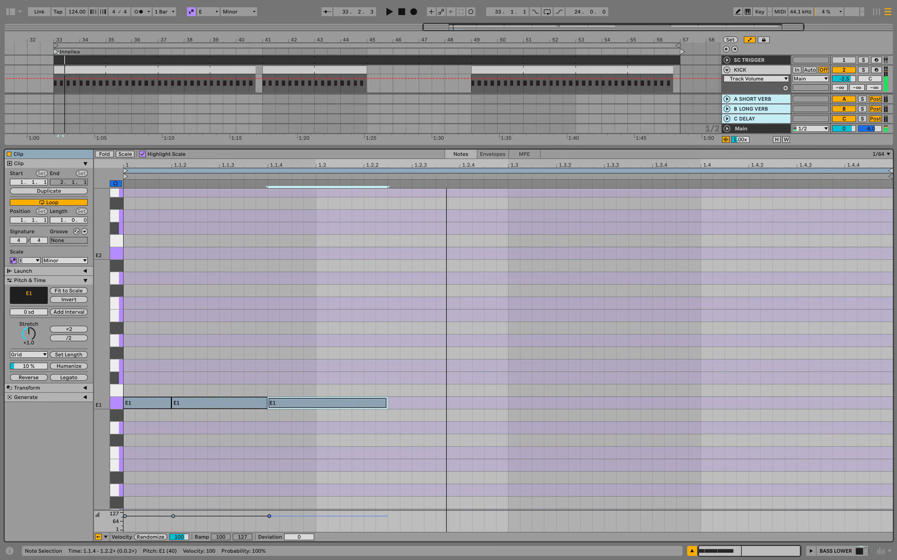
{"action": "key", "text": "space"}
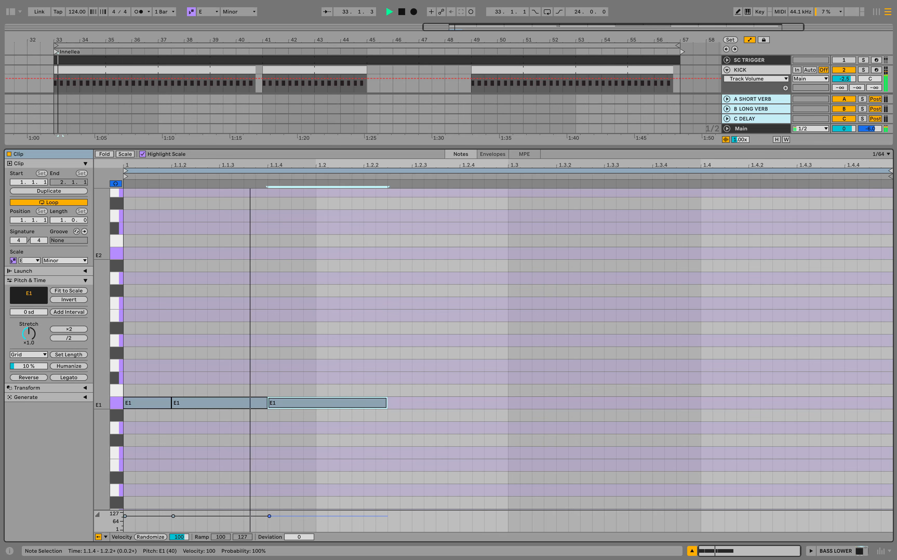
{"action": "key", "text": "shift+Right"}
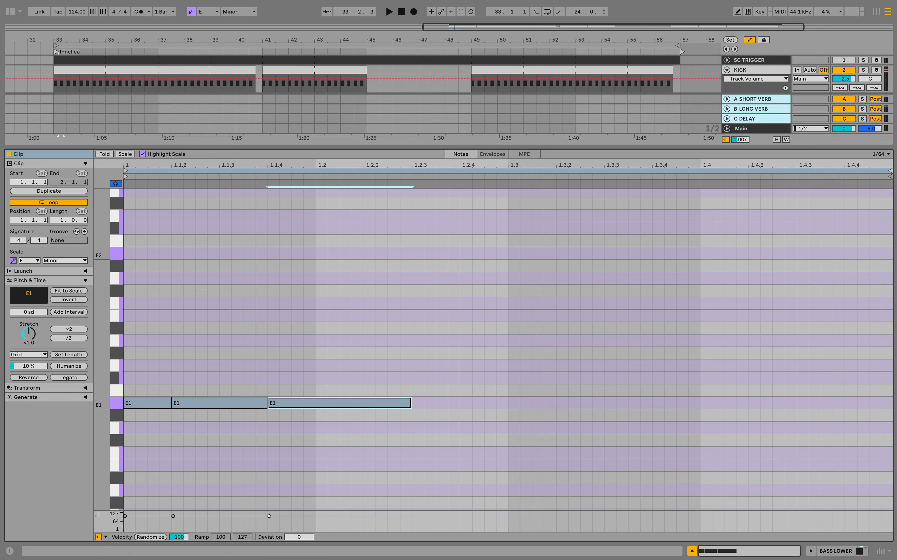
Step: Duplicate the third E1 note to 1.2.3, shorten the copy to end at 1.3.1, and play back the pattern
{"action": "key", "text": "ctrl+d"}
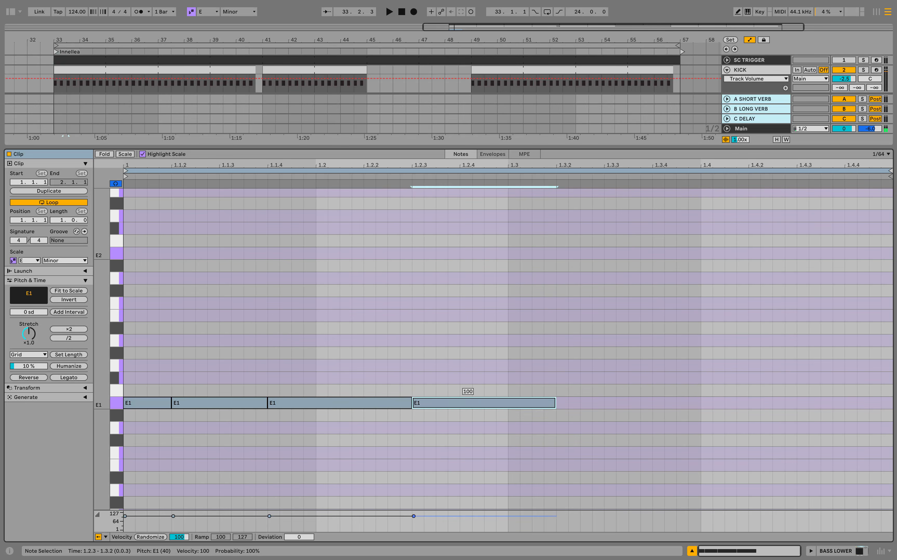
{"action": "key", "text": "shift+Left"}
{"action": "key", "text": "shift+Left"}
{"action": "key", "text": "space"}
{"action": "key", "text": "space"}
Step: Duplicate the four-note E1 pattern from the first half of the bar into the second half and audition it
{"action": "left_click_drag", "start_coordinate": [510, 388], "coordinate": [134, 428]}
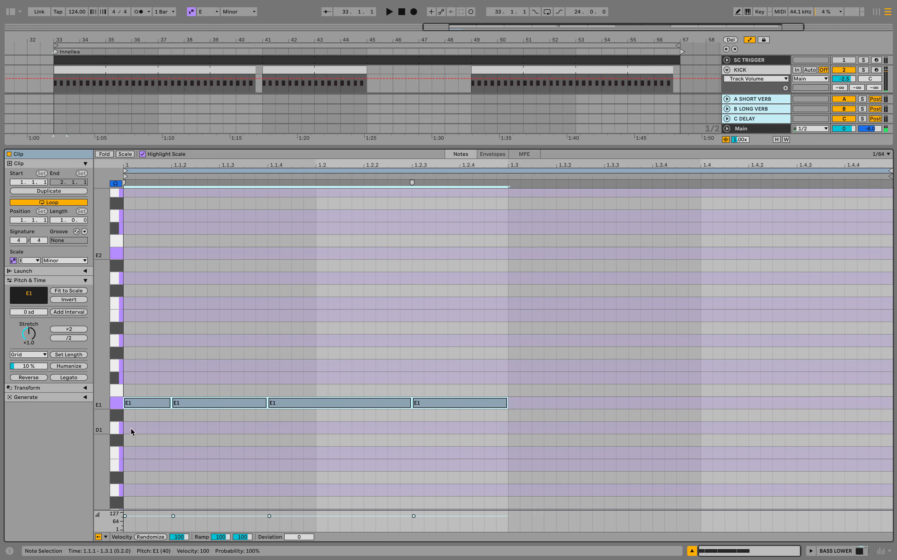
{"action": "key", "text": "ctrl+d"}
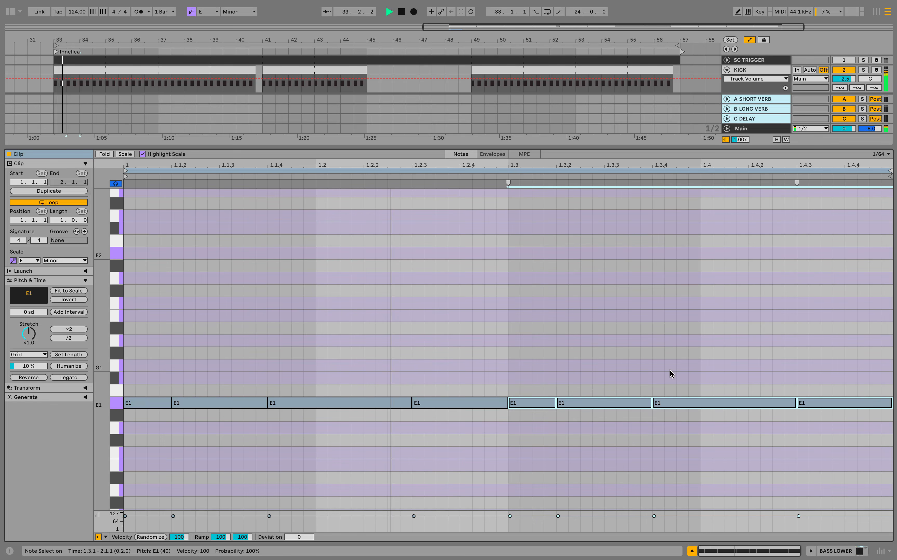
{"action": "key", "text": "space"}
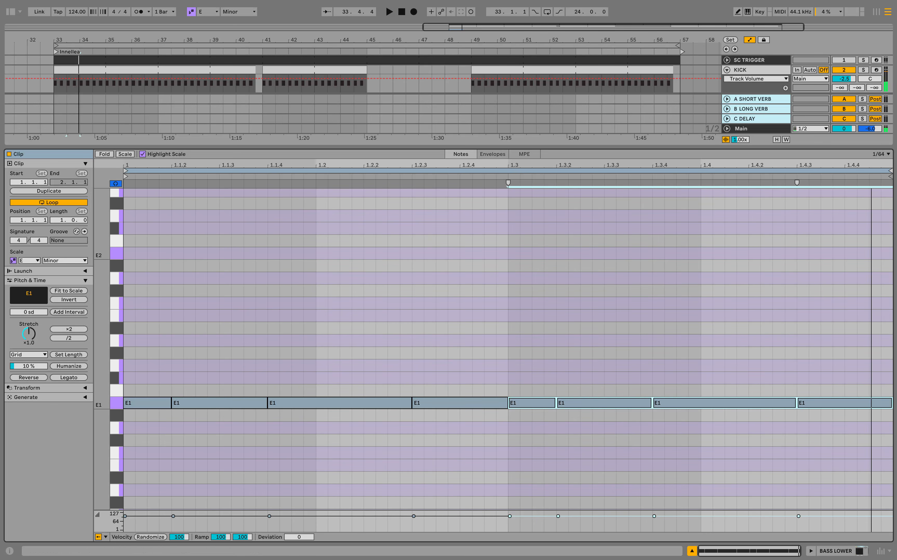
Step: Extend the looped BASS LOWER clip from bar 33 to bar 57 and set the track volume to -1.5 dB
{"action": "key", "text": "super+alt+l"}
{"action": "left_click_drag", "start_coordinate": [54, 126], "coordinate": [680, 126]}
{"action": "left_click", "coordinate": [842, 123]}
{"action": "type", "text": "-1.5"}
{"action": "key", "text": "Return"}
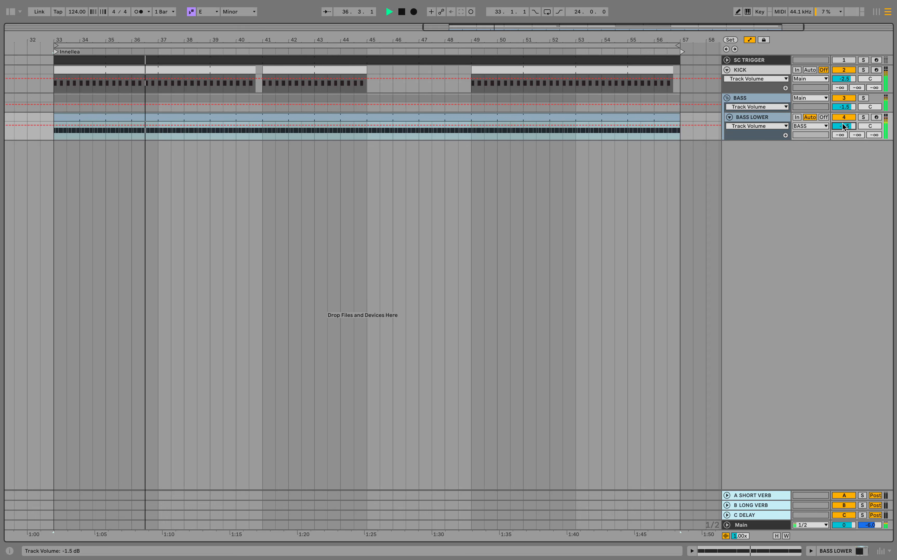
Step: Make bars 49 to 57 on BASS LOWER a separate eight-bar clip and open its notes for editing
{"action": "key", "text": "space"}
{"action": "left_click", "coordinate": [472, 129]}
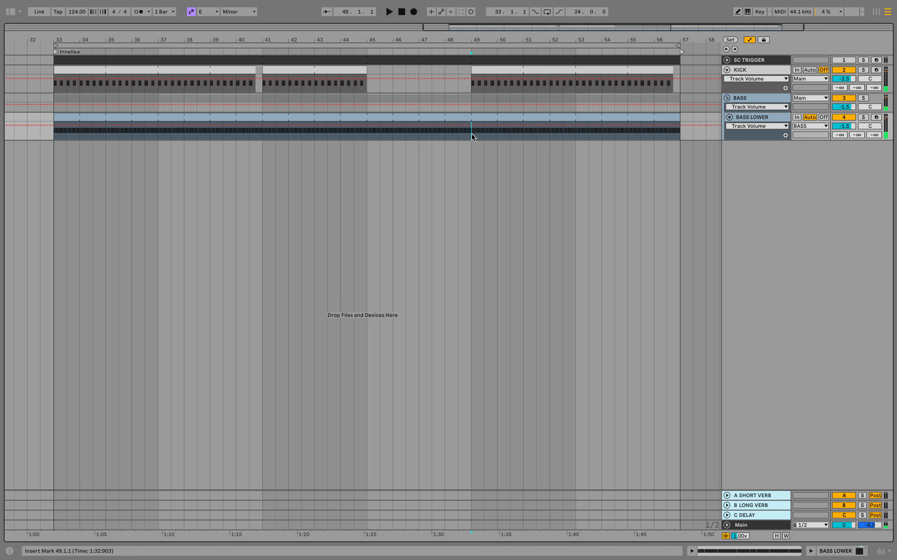
{"action": "left_click_drag", "start_coordinate": [471, 134], "coordinate": [680, 134]}
{"action": "key", "text": "space"}
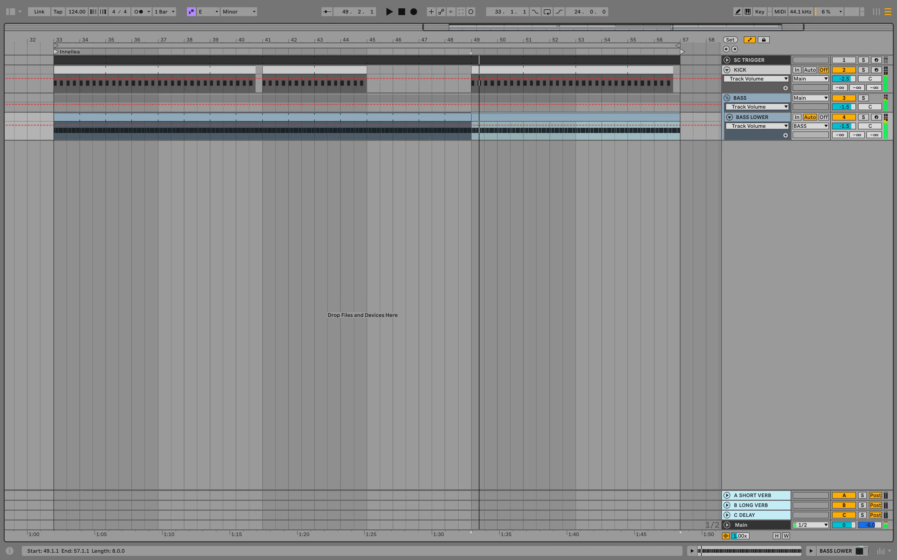
{"action": "key", "text": "shift+Tab"}
{"action": "left_click", "coordinate": [231, 293]}
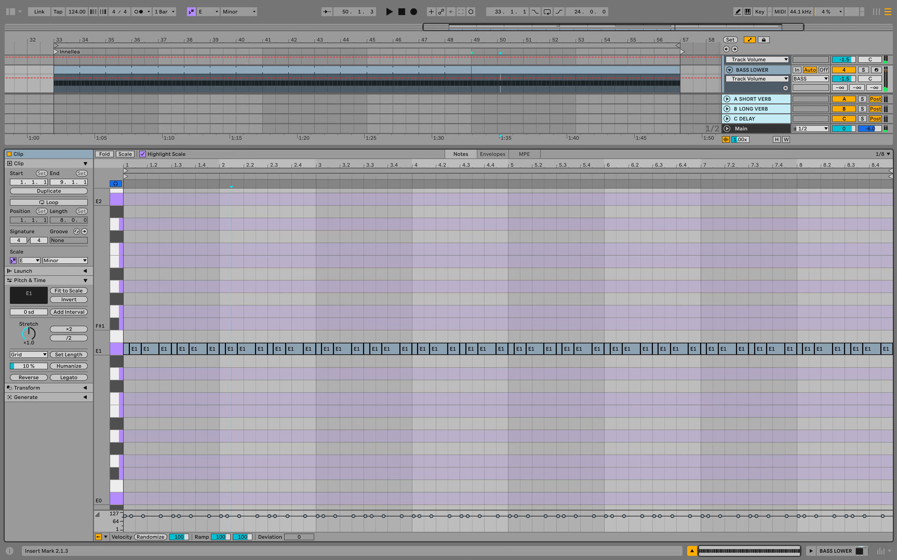
Step: Transpose the bass notes in the clip's bars 3–4 down to D1 and those in bars 5–6 down to C1
{"action": "left_click_drag", "start_coordinate": [315, 333], "coordinate": [508, 375]}
{"action": "key", "text": "Down"}
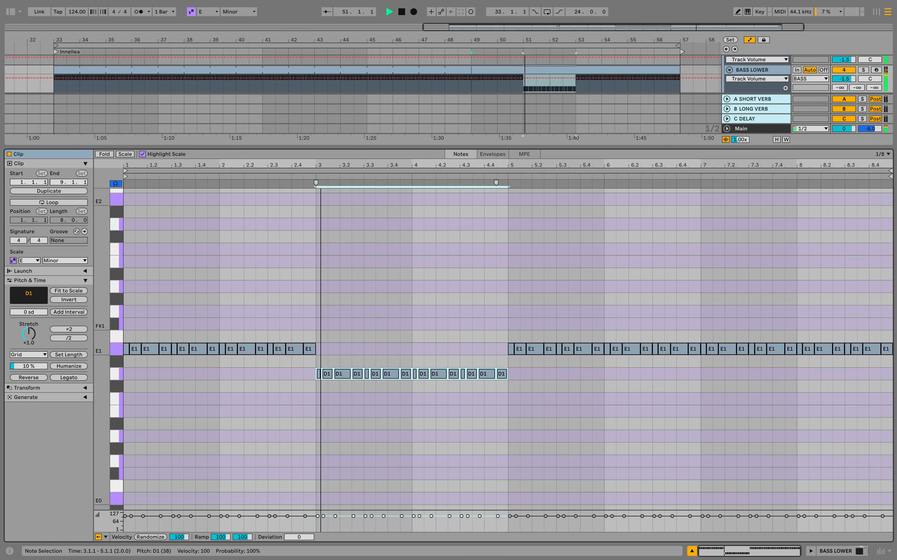
{"action": "left_click_drag", "start_coordinate": [509, 327], "coordinate": [698, 374]}
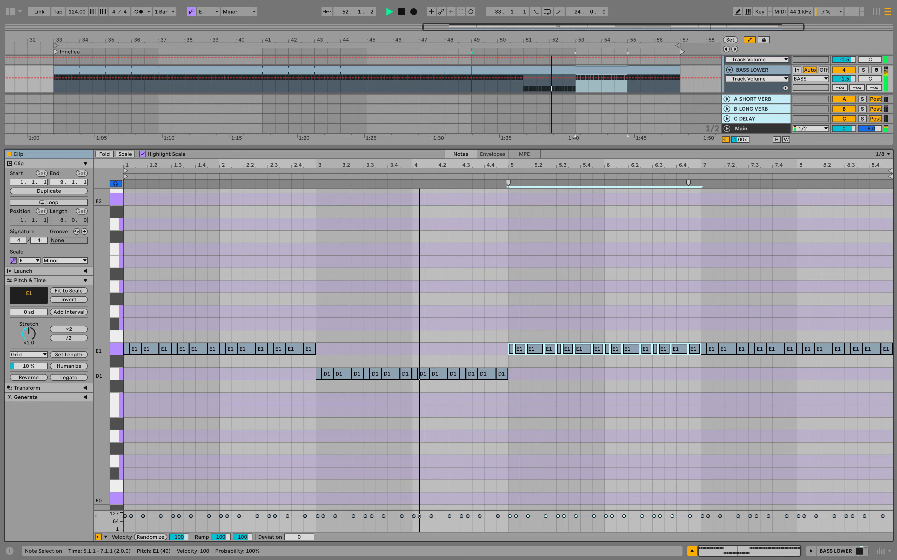
{"action": "key", "text": "Down"}
{"action": "key", "text": "Down"}
Step: Transpose the bass notes in the clip's bar 7 up to G1 and those in bar 8 up to F#1
{"action": "left_click_drag", "start_coordinate": [702, 328], "coordinate": [895, 352]}
{"action": "key", "text": "Up"}
{"action": "key", "text": "Up"}
{"action": "key", "text": "Up"}
{"action": "key", "text": "Up"}
{"action": "key", "text": "Up"}
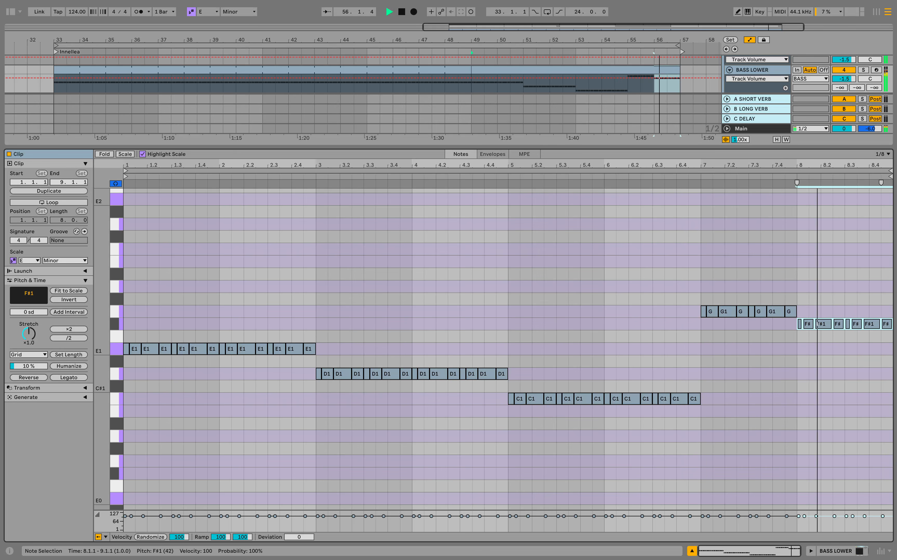
{"action": "left_click", "coordinate": [692, 551]}
{"action": "key", "text": "space"}
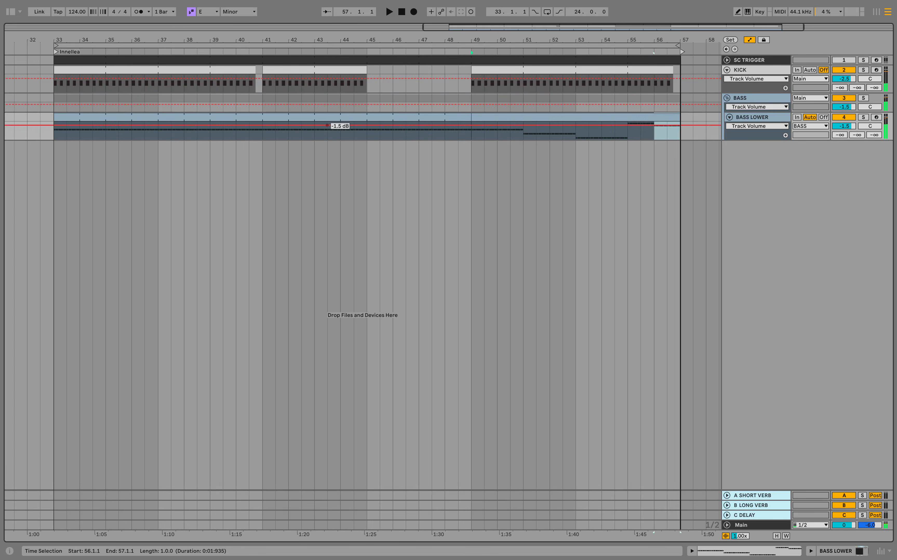
Step: Solo the BASS LOWER track, play it from bar 33, and add an EQ Eight after Serum
{"action": "left_click", "coordinate": [263, 117]}
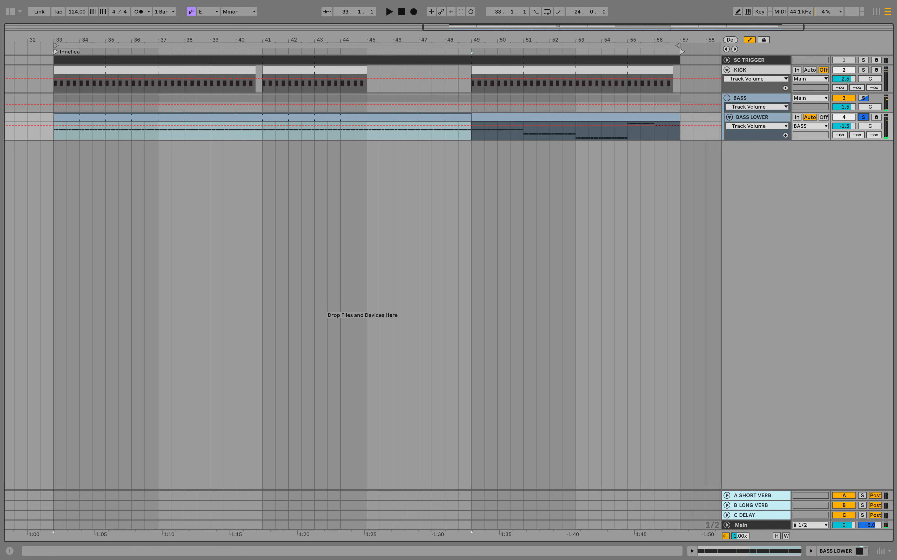
{"action": "key", "text": "space"}
{"action": "key", "text": "super+alt+b"}
{"action": "key", "text": "super+f"}
{"action": "type", "text": "eq"}
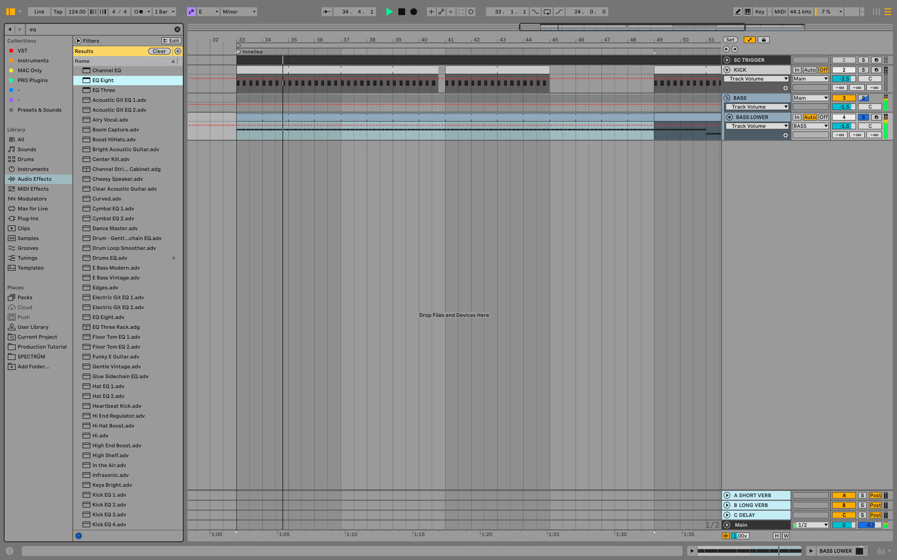
{"action": "key", "text": "Return"}
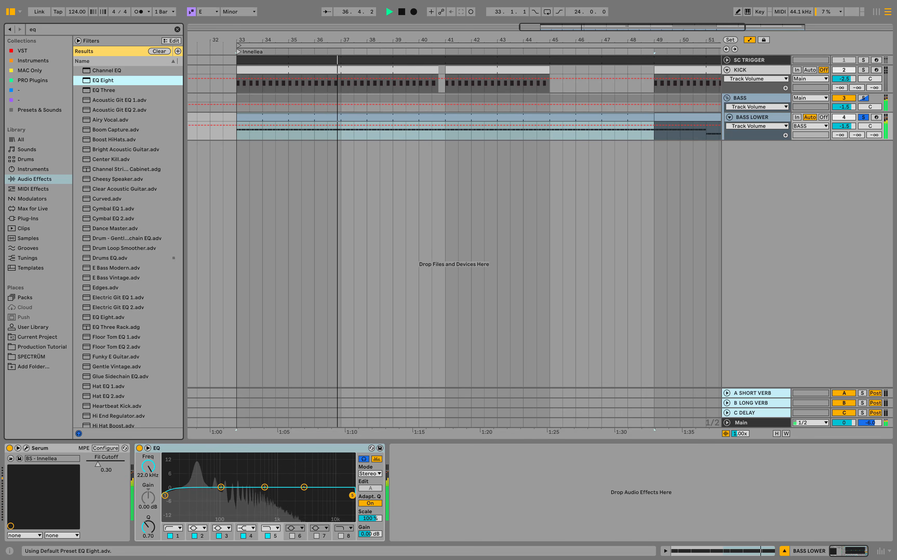
Step: Set EQ Eight band 1 to a steeper low cut at 40 Hz with a Q of 0.61
{"action": "left_click", "coordinate": [173, 528]}
{"action": "left_click", "coordinate": [173, 464]}
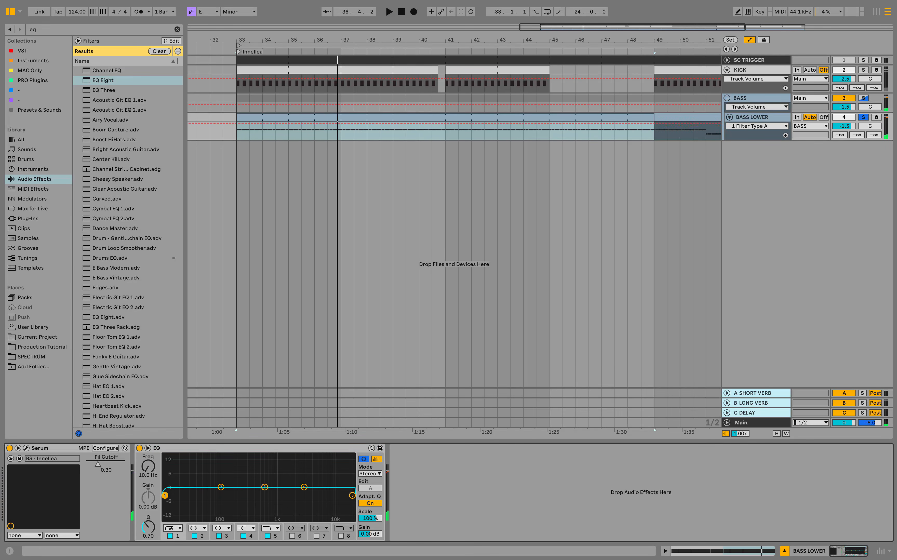
{"action": "left_click_drag", "start_coordinate": [165, 495], "coordinate": [194, 495]}
{"action": "key", "text": "space"}
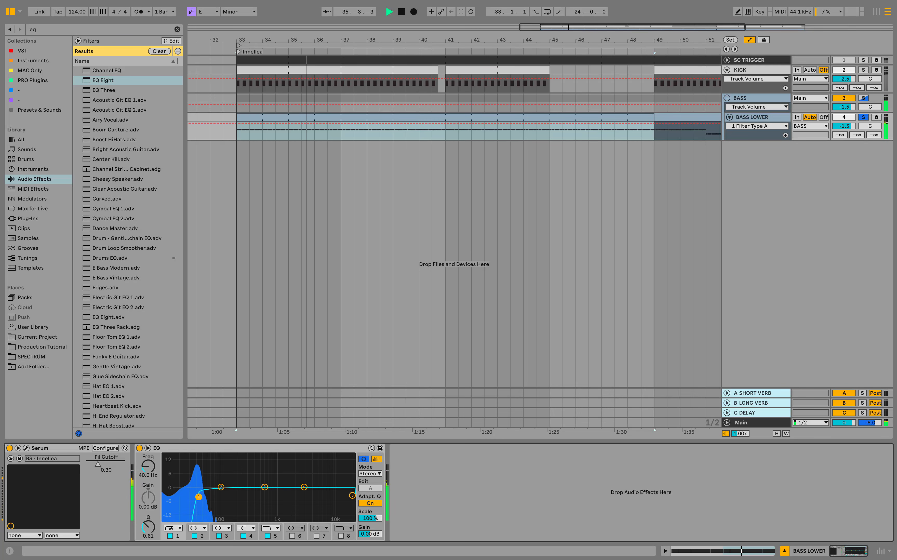
Step: Set EQ Eight band 2 to a -4 dB cut at 46.4 Hz with a Q of 3
{"action": "key", "text": "space"}
{"action": "left_click_drag", "start_coordinate": [221, 487], "coordinate": [202, 456]}
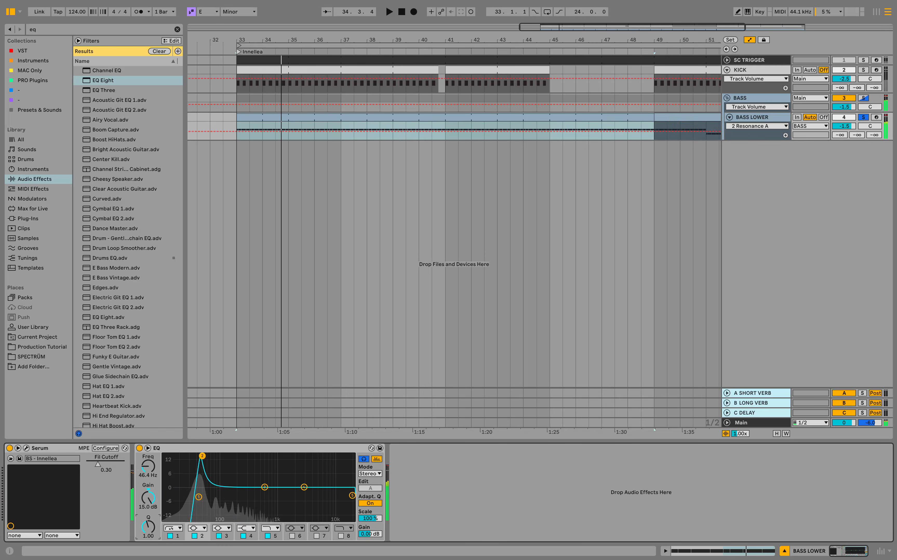
{"action": "left_click", "coordinate": [201, 456]}
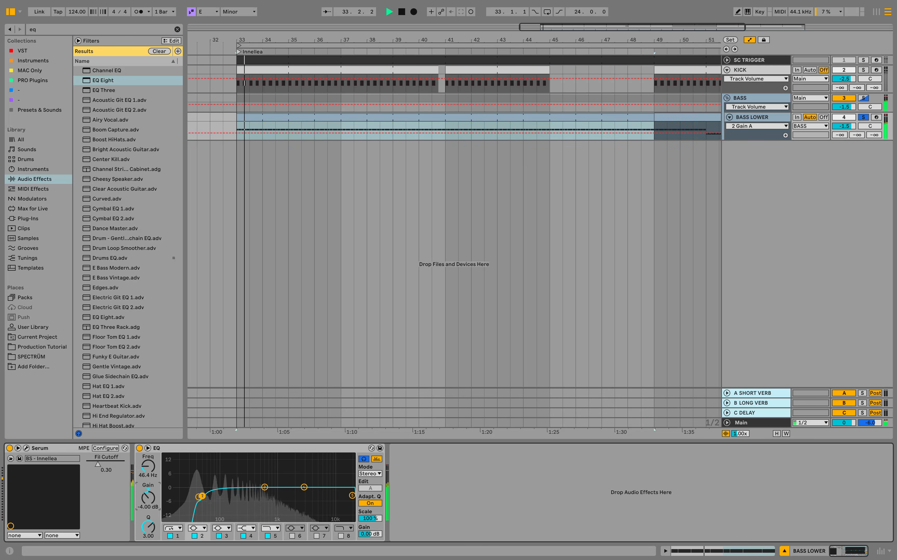
Step: Set EQ Eight band 3 to a 1.5 dB boost at 100 Hz
{"action": "left_click_drag", "start_coordinate": [264, 487], "coordinate": [220, 478]}
{"action": "left_click", "coordinate": [150, 496]}
{"action": "key", "text": "space"}
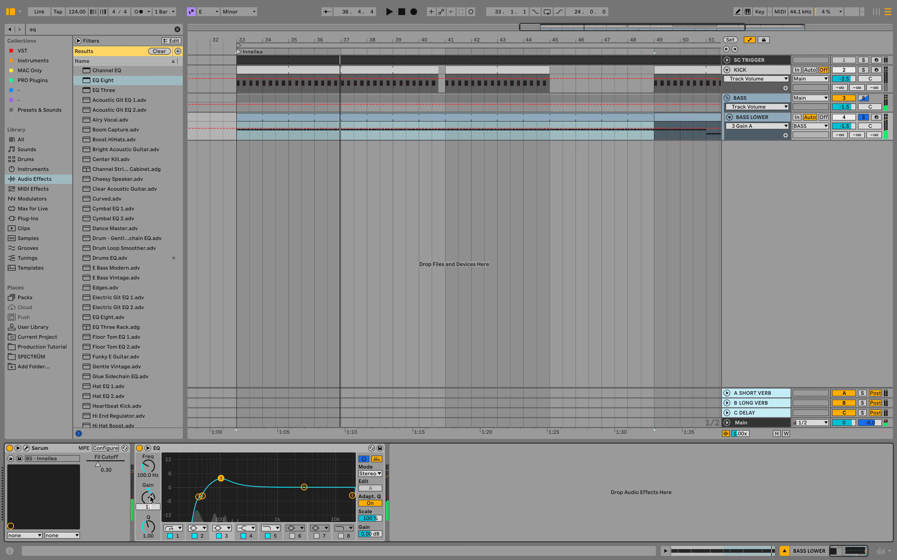
{"action": "key", "text": "space"}
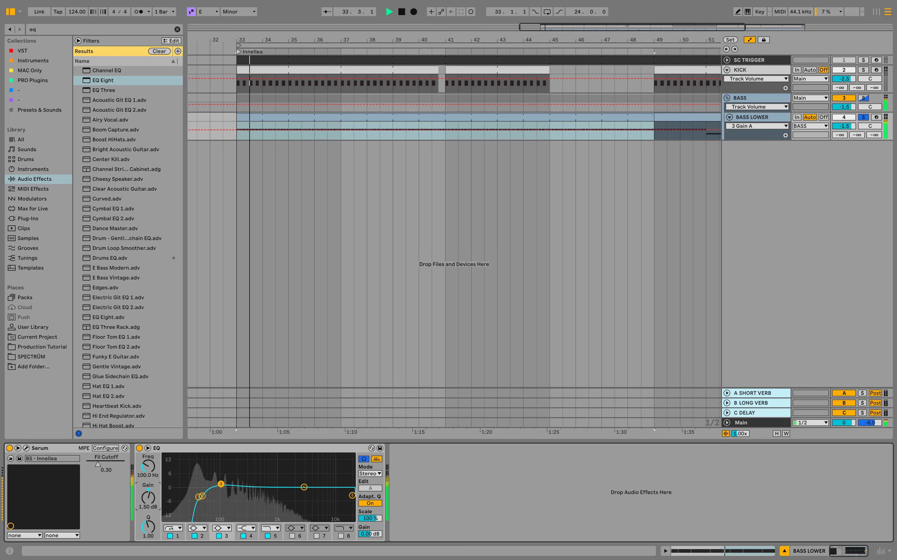
Step: Lower the band 5 high cut to 650 Hz and play back the bass
{"action": "left_click", "coordinate": [352, 495]}
{"action": "left_click_drag", "start_coordinate": [352, 495], "coordinate": [266, 495]}
{"action": "key", "text": "space"}
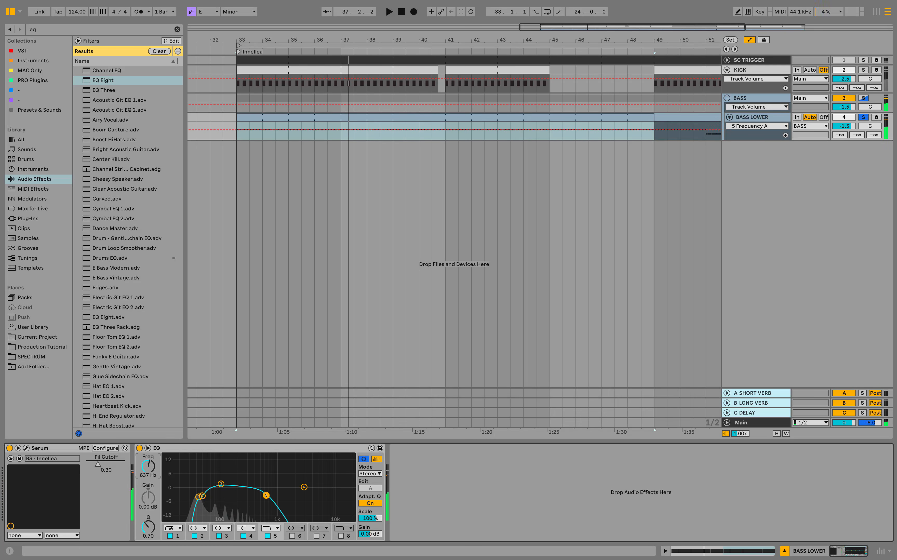
{"action": "type", "text": "0"}
{"action": "key", "text": "Return"}
{"action": "key", "text": "space"}
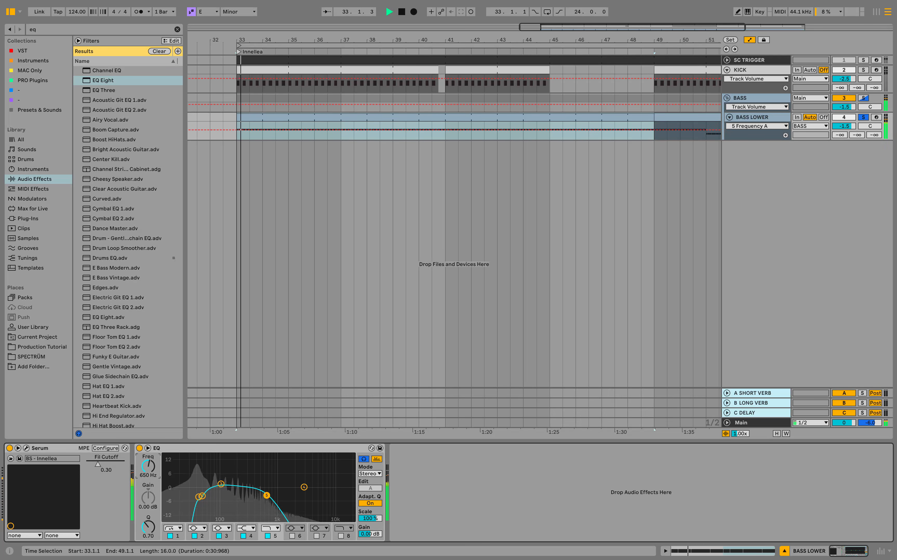
Step: Compare the bass with and without EQ Eight by toggling the device during playback, leaving it on
{"action": "left_click", "coordinate": [139, 448]}
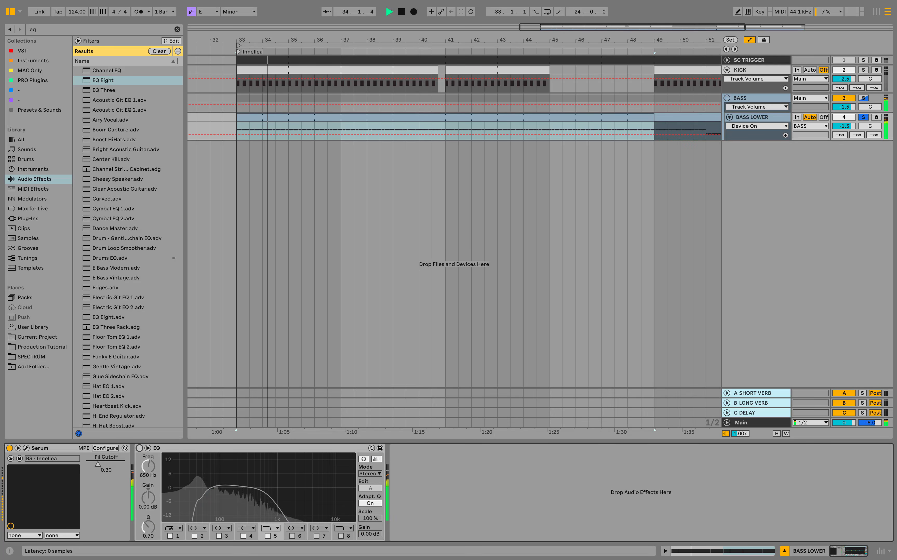
{"action": "left_click", "coordinate": [139, 448]}
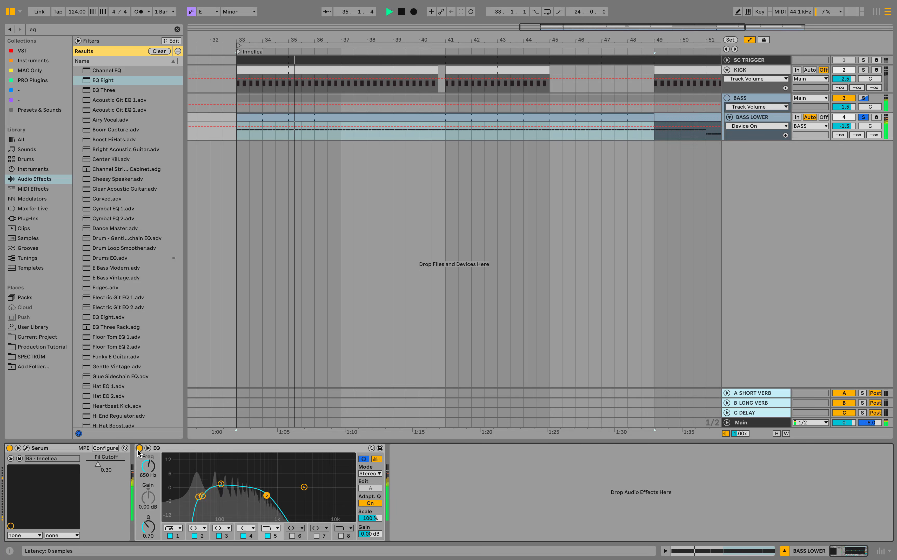
{"action": "left_click", "coordinate": [139, 448]}
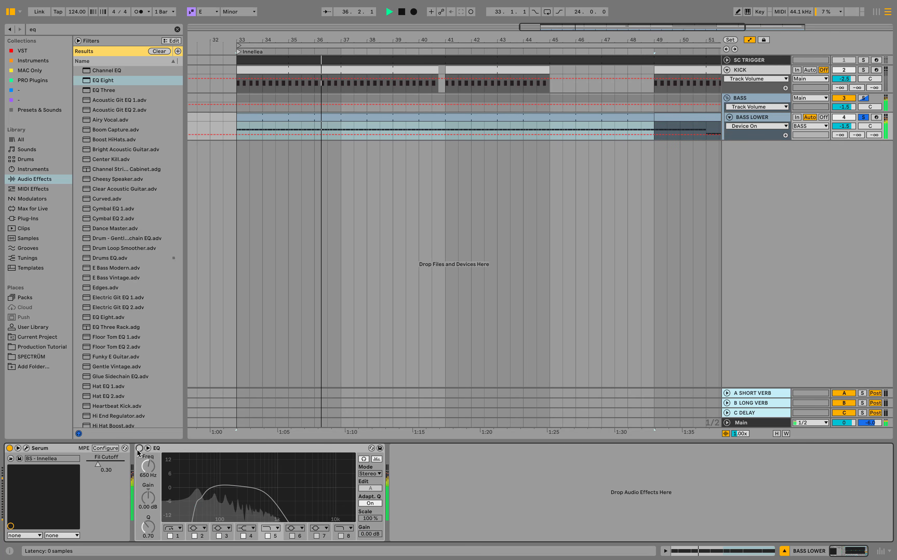
{"action": "left_click", "coordinate": [139, 448]}
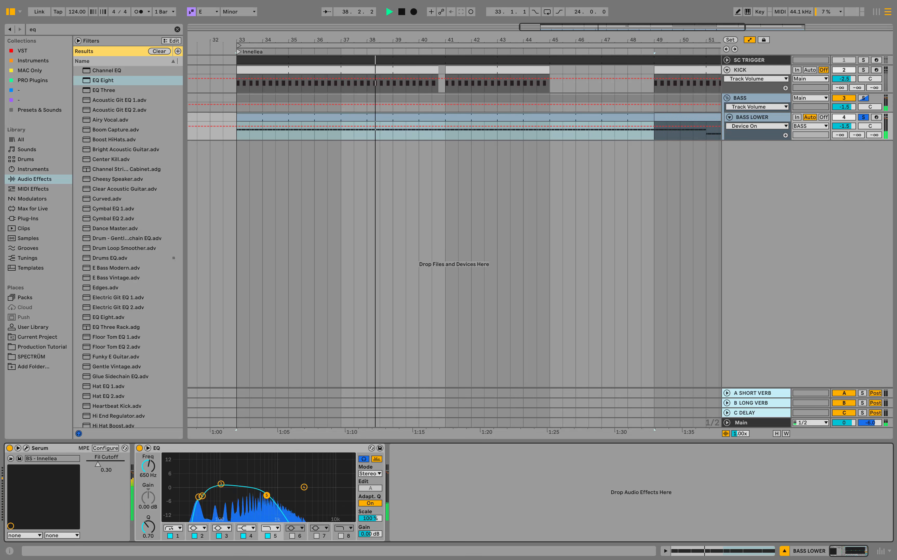
Step: Copy the Compressor Bass device from the SC TRIGGER track and paste it after the EQ on BASS LOWER
{"action": "key", "text": "space"}
{"action": "left_click", "coordinate": [749, 60]}
{"action": "right_click", "coordinate": [537, 448]}
{"action": "left_click", "coordinate": [556, 352]}
{"action": "left_click", "coordinate": [519, 122]}
{"action": "right_click", "coordinate": [519, 475]}
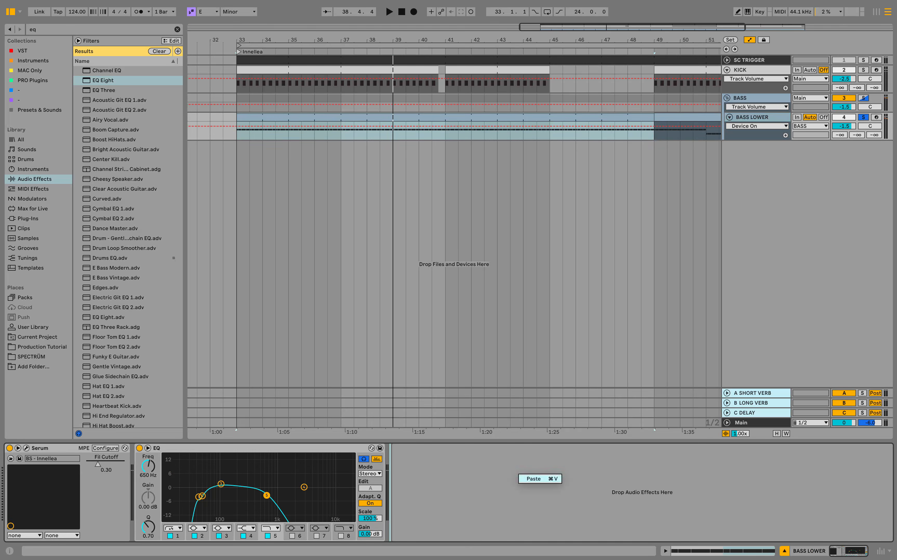
{"action": "left_click", "coordinate": [534, 478]}
{"action": "key", "text": "space"}
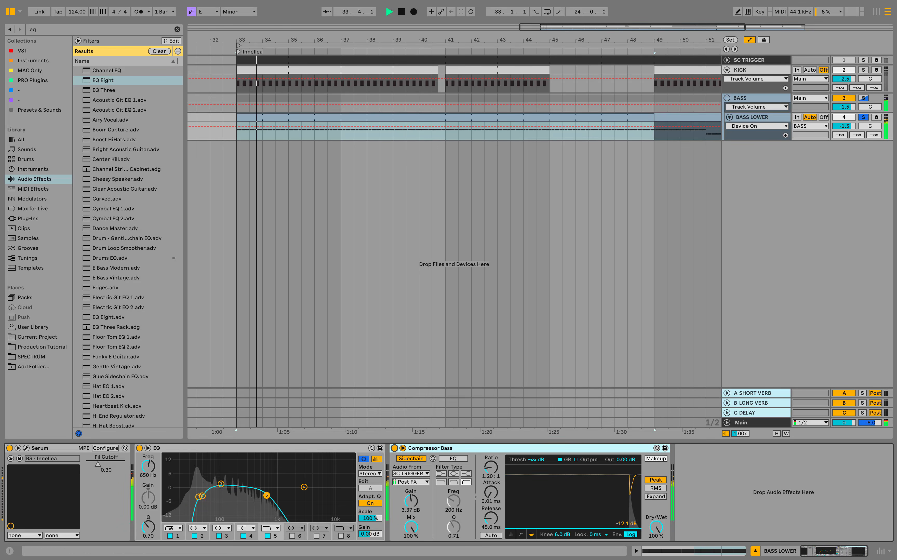
Step: Set the bass compressor's ratio to inf:1 with the kick soloed alongside, and compare the unsoloed mix with EQ Eight off and on
{"action": "left_click", "coordinate": [863, 70], "text": "super"}
{"action": "left_click_drag", "start_coordinate": [491, 468], "coordinate": [491, 407]}
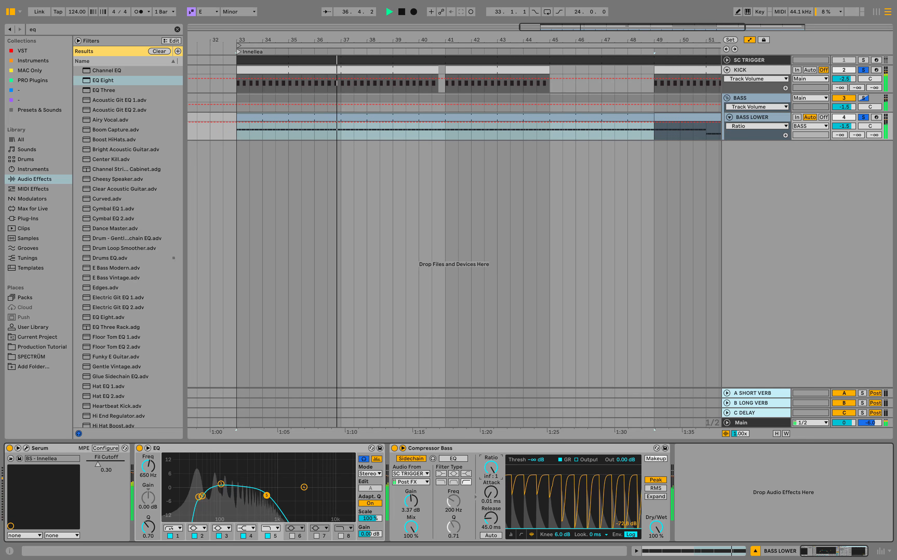
{"action": "left_click", "coordinate": [863, 118]}
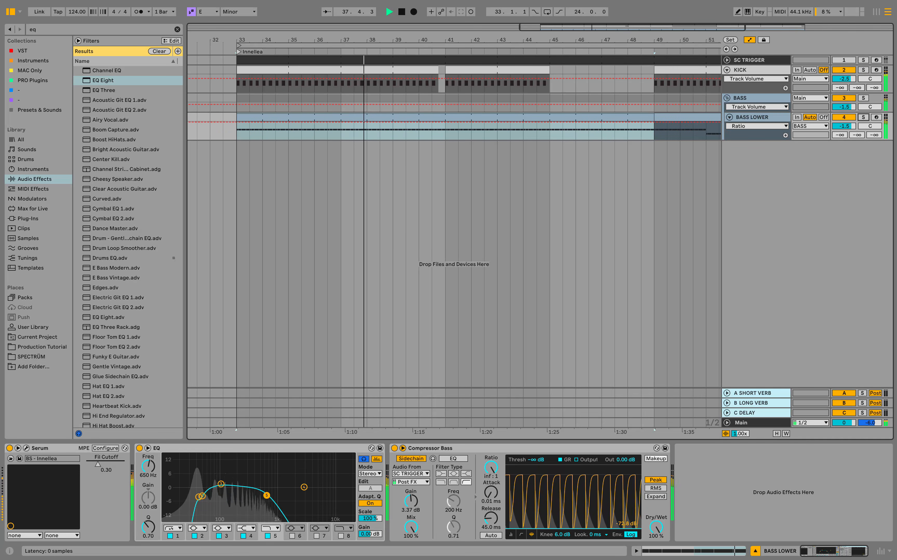
{"action": "left_click", "coordinate": [139, 449]}
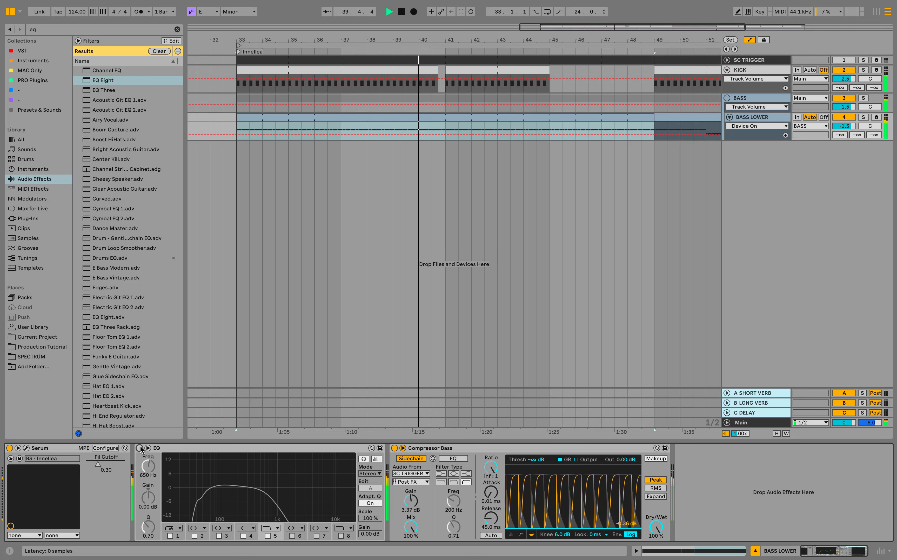
{"action": "left_click", "coordinate": [140, 448]}
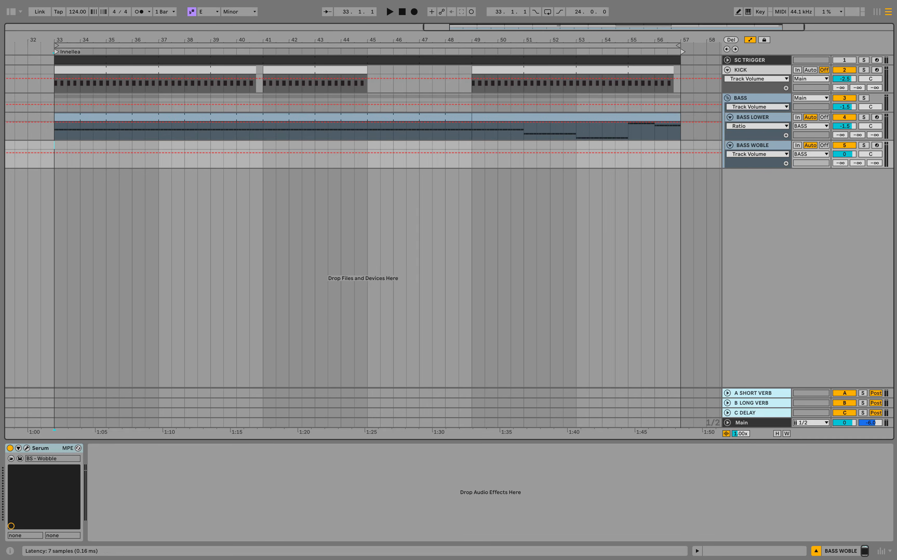
Step: Open Serum on the BASS WOBLE track and audition a note of the BS - Wobble preset
{"action": "left_click", "coordinate": [26, 448]}
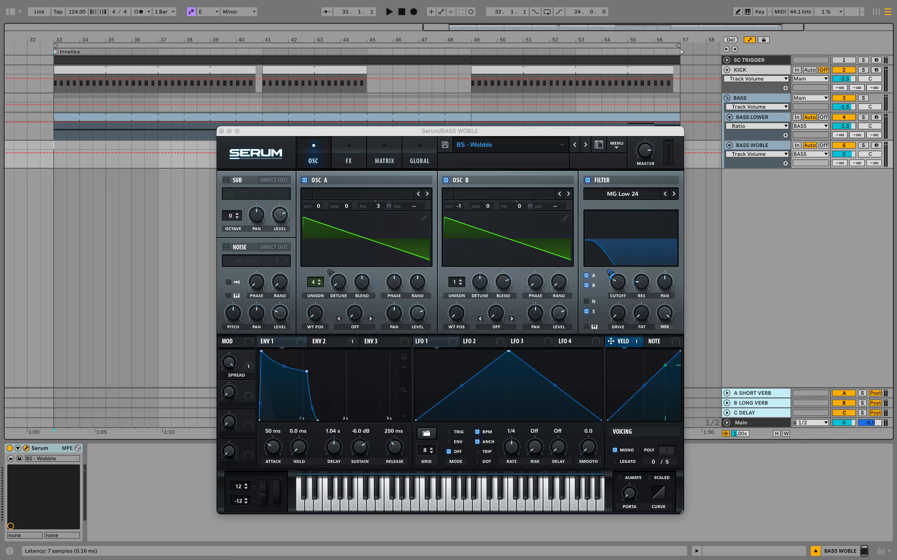
{"action": "left_click", "coordinate": [319, 506]}
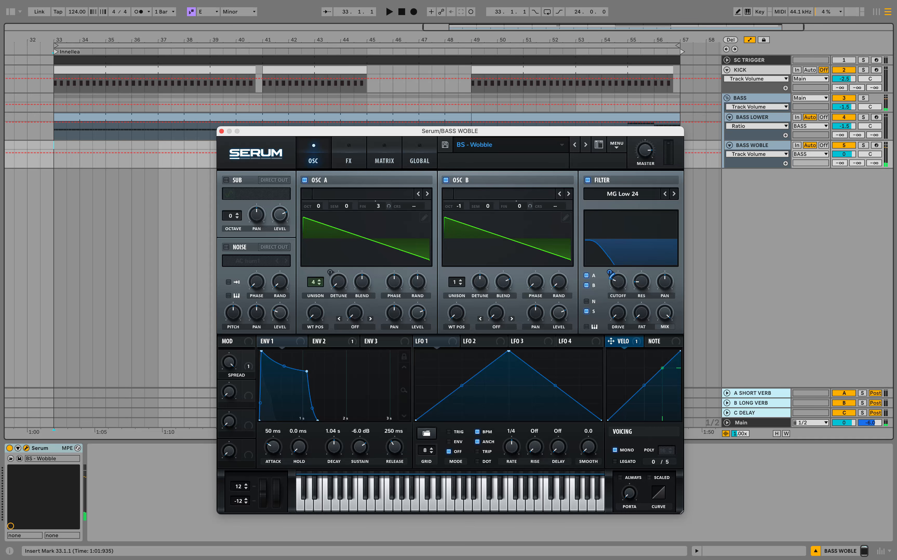
{"action": "key", "text": "super+w"}
Step: Insert a MIDI clip at bar 33 on BASS WOBLE containing a one-beat E1 note at its start
{"action": "right_click", "coordinate": [60, 144]}
{"action": "left_click", "coordinate": [96, 221]}
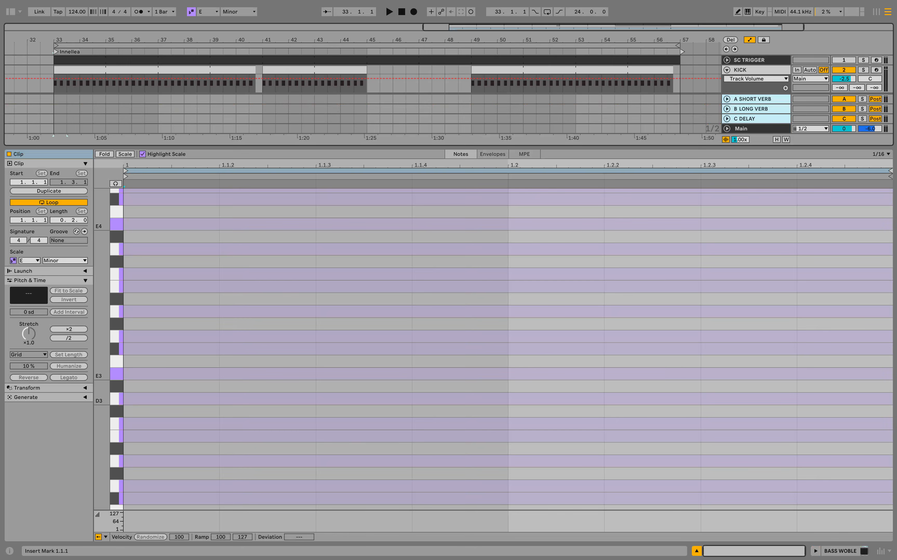
{"action": "key", "text": "space"}
{"action": "double_click", "coordinate": [167, 374]}
{"action": "left_click_drag", "start_coordinate": [217, 374], "coordinate": [493, 361]}
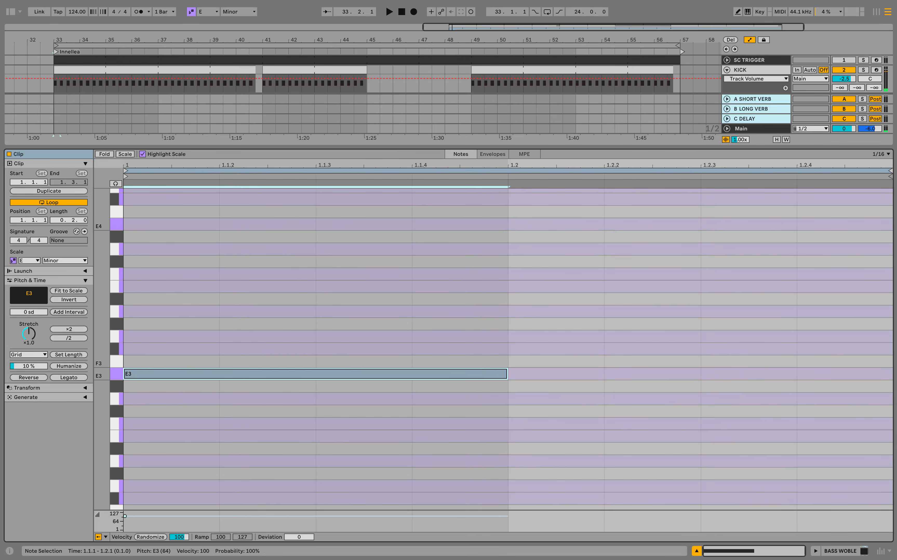
{"action": "key", "text": "shift+Down"}
{"action": "key", "text": "shift+Down"}
{"action": "scroll", "coordinate": [493, 361], "scroll_direction": "down", "scroll_amount": 2}
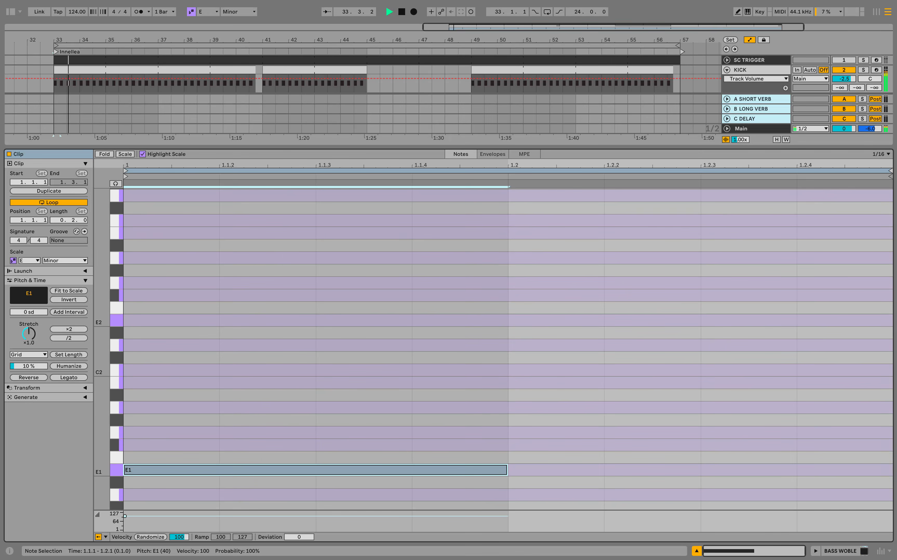
Step: Extend the looped BASS WOBLE clip to bar 57 and play it with the mix
{"action": "left_click", "coordinate": [697, 550]}
{"action": "key", "text": "space"}
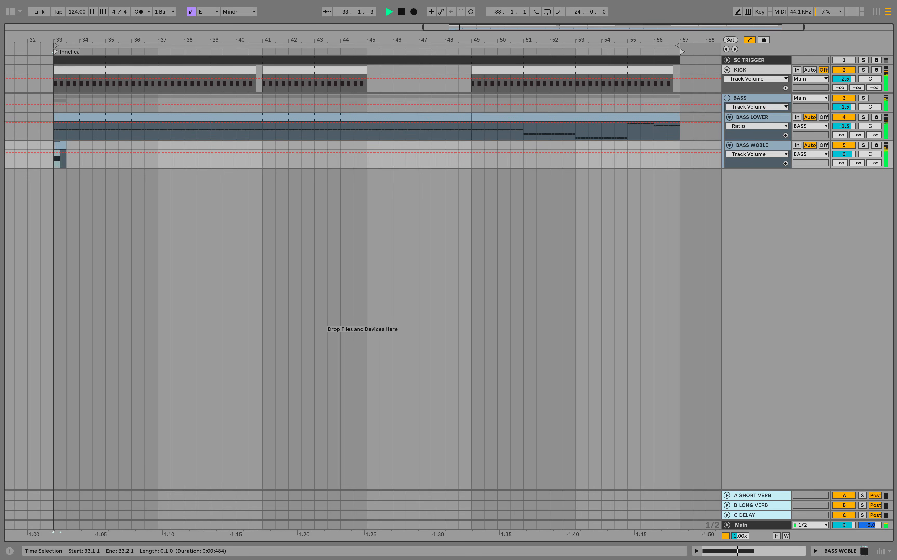
{"action": "key", "text": "space"}
{"action": "left_click_drag", "start_coordinate": [158, 146], "coordinate": [680, 146]}
{"action": "key", "text": "space"}
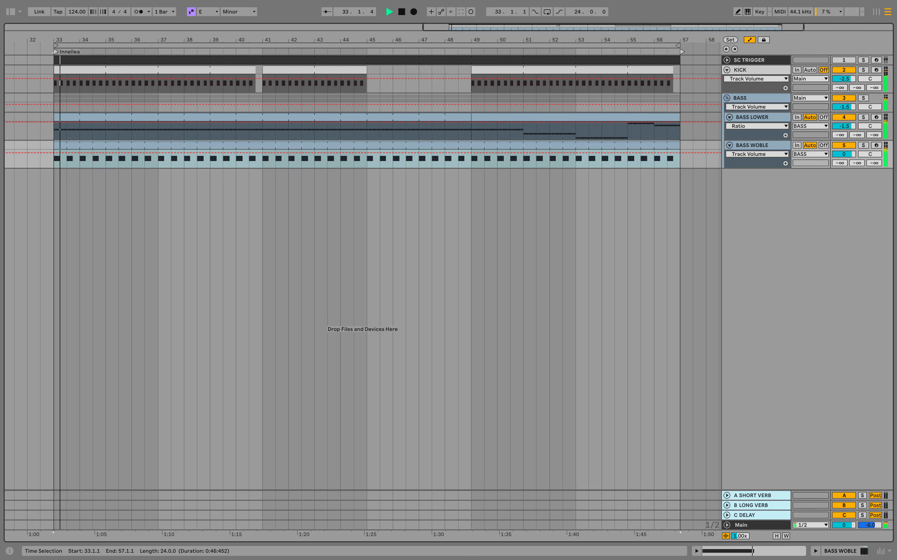
Step: Split the BASS WOBLE clip at bar 49 and open the second part's notes for editing
{"action": "left_click", "coordinate": [471, 159]}
{"action": "key", "text": "super+e"}
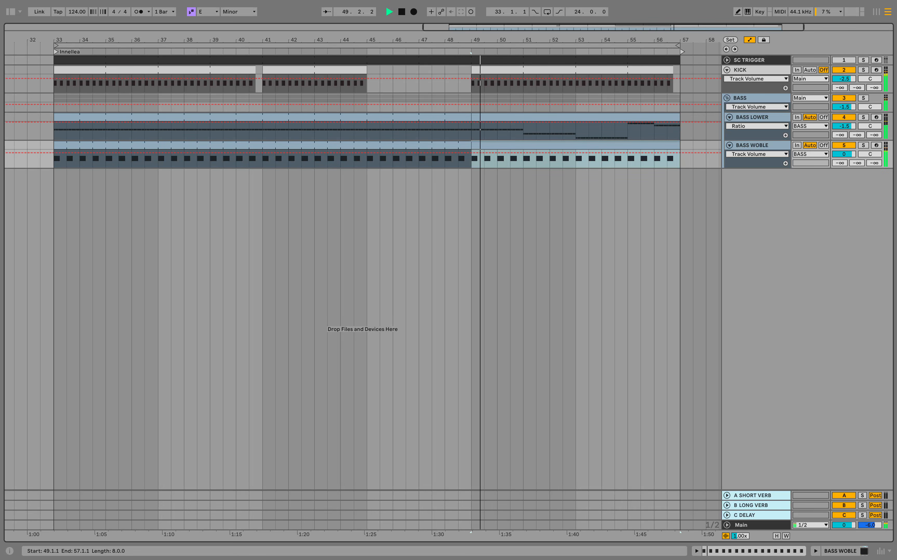
{"action": "key", "text": "space"}
{"action": "key", "text": "shift+Tab"}
{"action": "key", "text": "space"}
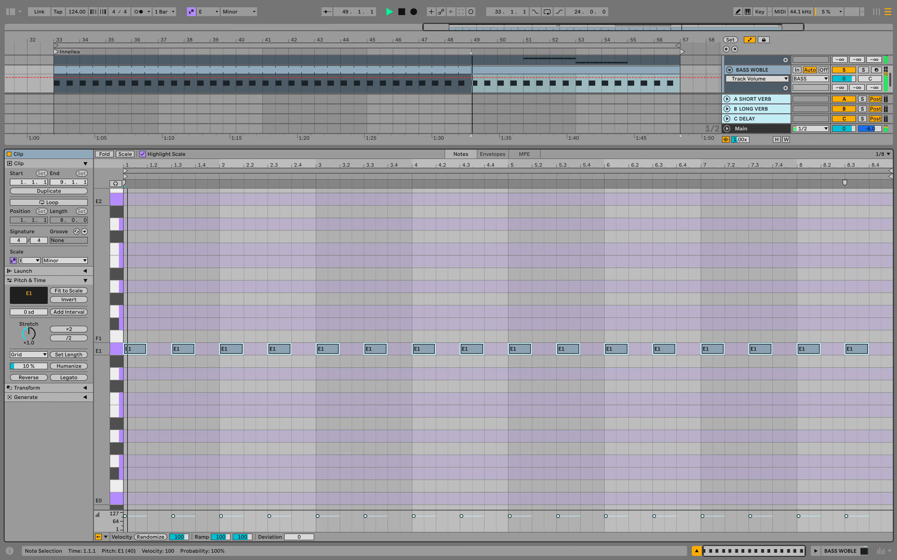
Step: Transpose the wobble notes in bars 3 and 4 of the clip to D1 and those in bars 5 and 6 to C1
{"action": "left_click_drag", "start_coordinate": [314, 336], "coordinate": [497, 377]}
{"action": "key", "text": "Down"}
{"action": "key", "text": "Down"}
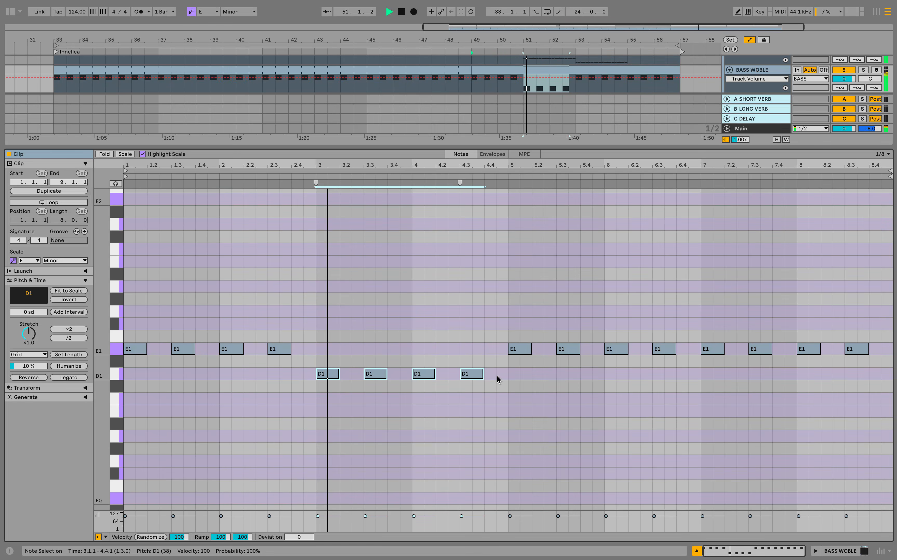
{"action": "left_click_drag", "start_coordinate": [507, 330], "coordinate": [696, 392]}
{"action": "key", "text": "Down"}
{"action": "key", "text": "Down"}
{"action": "key", "text": "Down"}
{"action": "key", "text": "Down"}
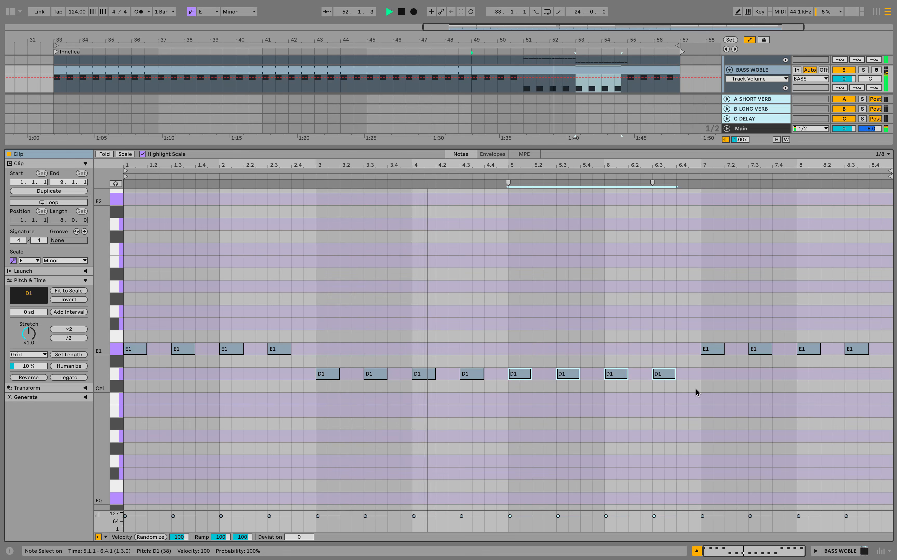
{"action": "key", "text": "Down"}
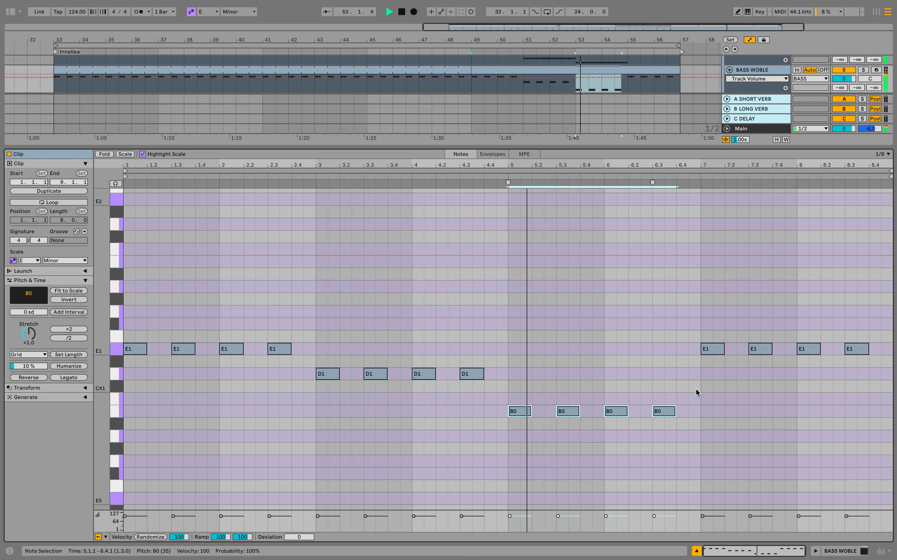
{"action": "key", "text": "Up"}
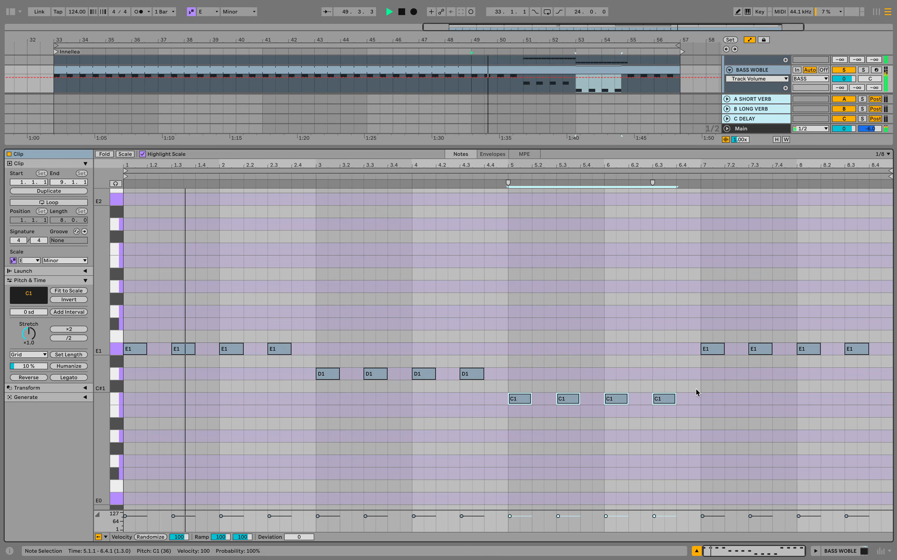
Step: Transpose the two wobble notes in bar 7 to G1 and the two in bar 8 to F#1
{"action": "left_click_drag", "start_coordinate": [706, 326], "coordinate": [861, 368]}
{"action": "left_click", "coordinate": [713, 336]}
{"action": "left_click_drag", "start_coordinate": [711, 333], "coordinate": [779, 371]}
{"action": "key", "text": "Up"}
{"action": "key", "text": "Up"}
{"action": "key", "text": "Up"}
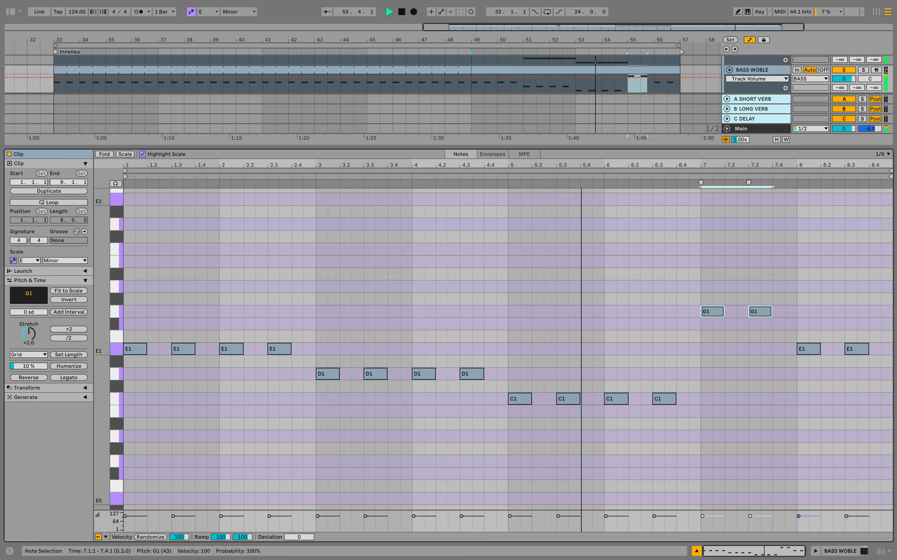
{"action": "left_click_drag", "start_coordinate": [795, 330], "coordinate": [864, 356]}
{"action": "key", "text": "Up"}
{"action": "key", "text": "Up"}
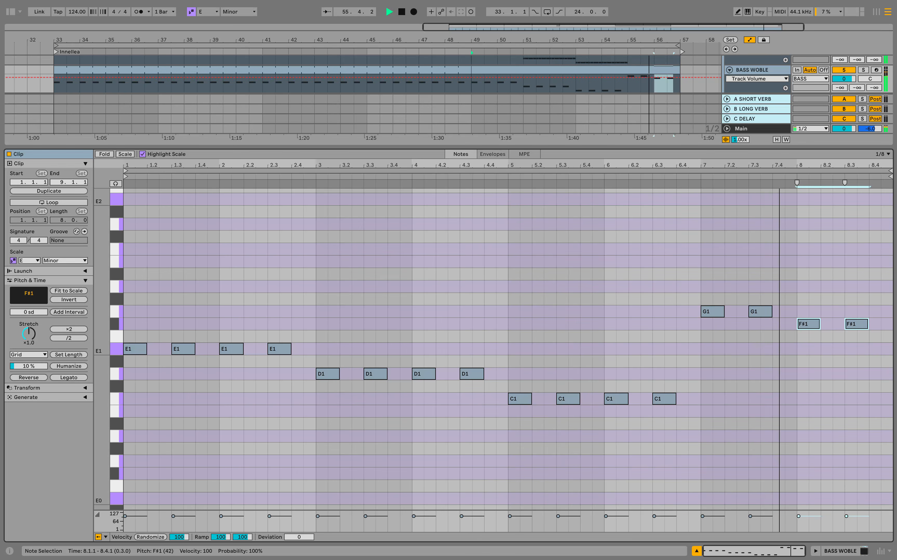
Step: Lower the BASS WOBLE track volume to -15.5 dB, checking it soloed, and replay the full mix from bar 33
{"action": "key", "text": "super+alt+l"}
{"action": "key", "text": "space"}
{"action": "key", "text": "space"}
{"action": "key", "text": "space"}
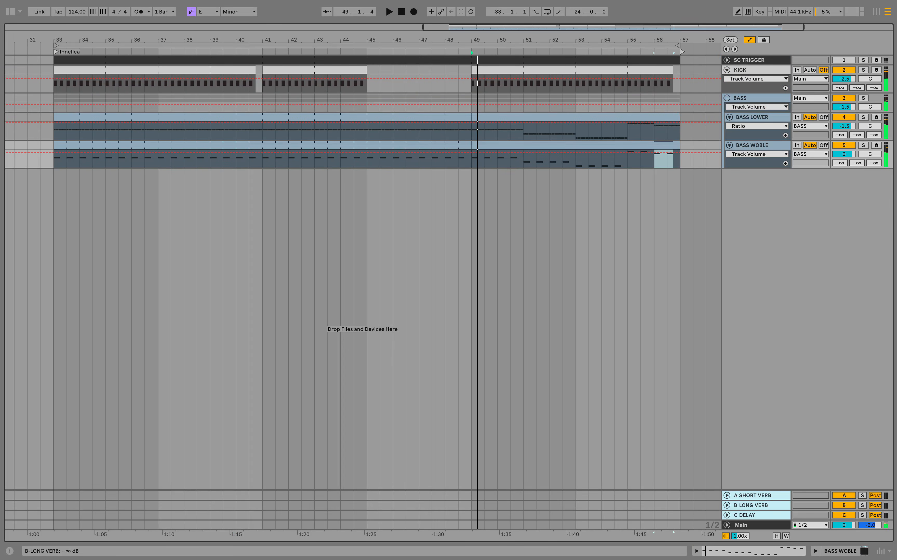
{"action": "key", "text": "space"}
{"action": "left_click_drag", "start_coordinate": [845, 154], "coordinate": [845, 154]}
{"action": "key", "text": "s"}
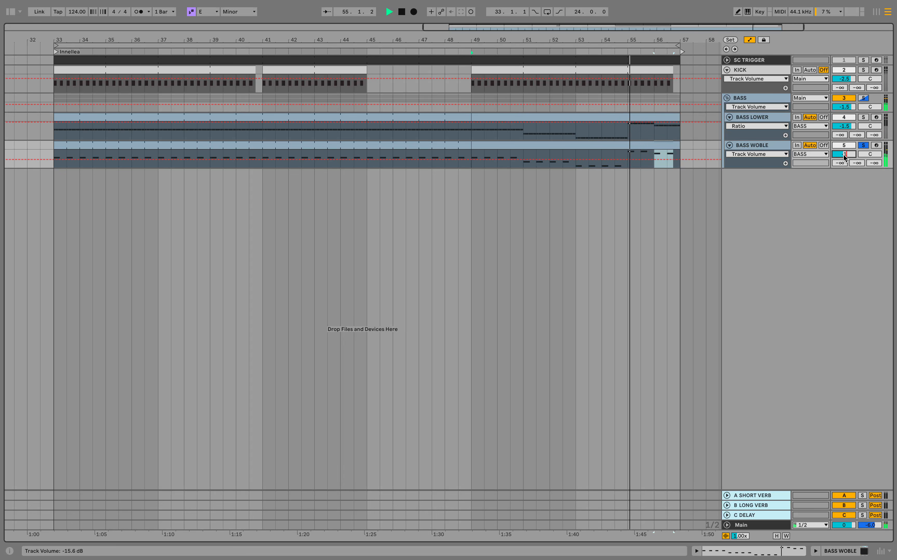
{"action": "key", "text": "s"}
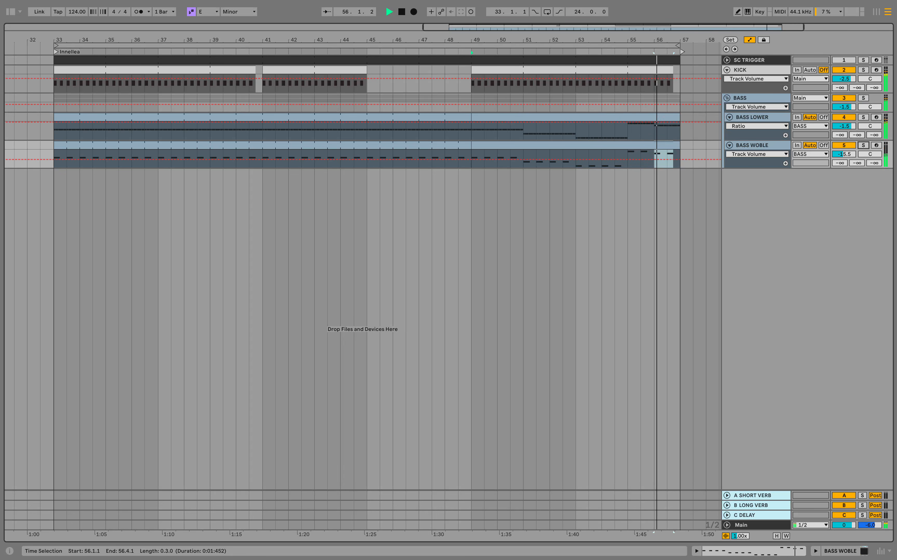
{"action": "left_click", "coordinate": [437, 145]}
{"action": "key", "text": "space"}
{"action": "key", "text": "space"}
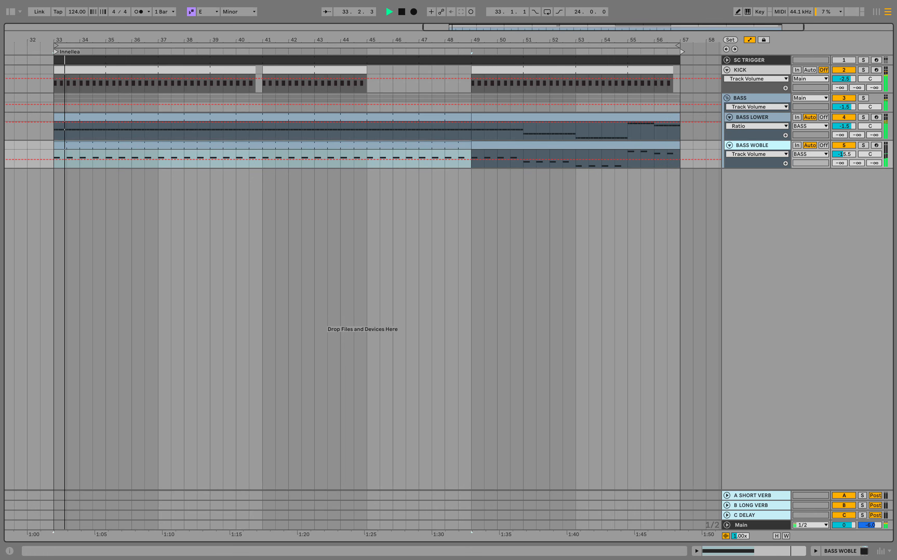
Step: Add a Saturator after Serum on BASS WOBLE and set its curve type to Hard Curve
{"action": "double_click", "coordinate": [768, 144]}
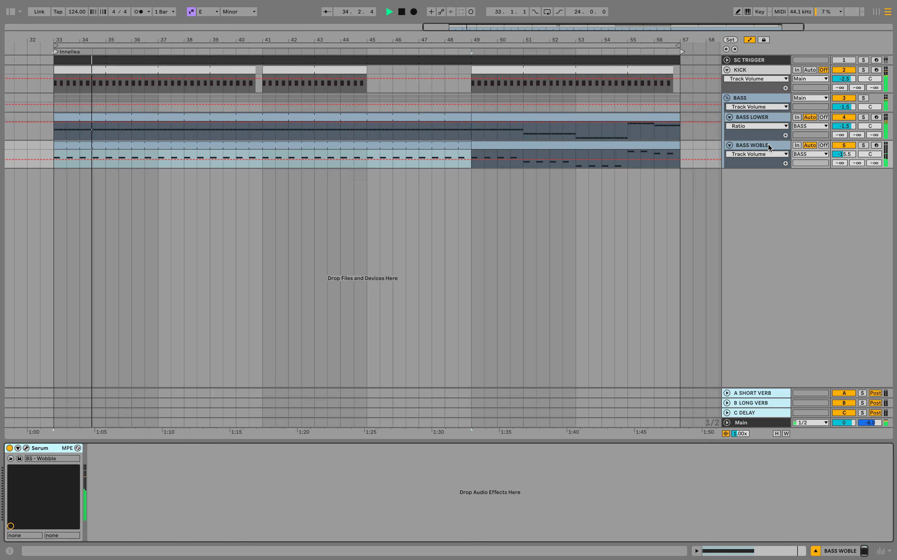
{"action": "key", "text": "super+f"}
{"action": "type", "text": "sat"}
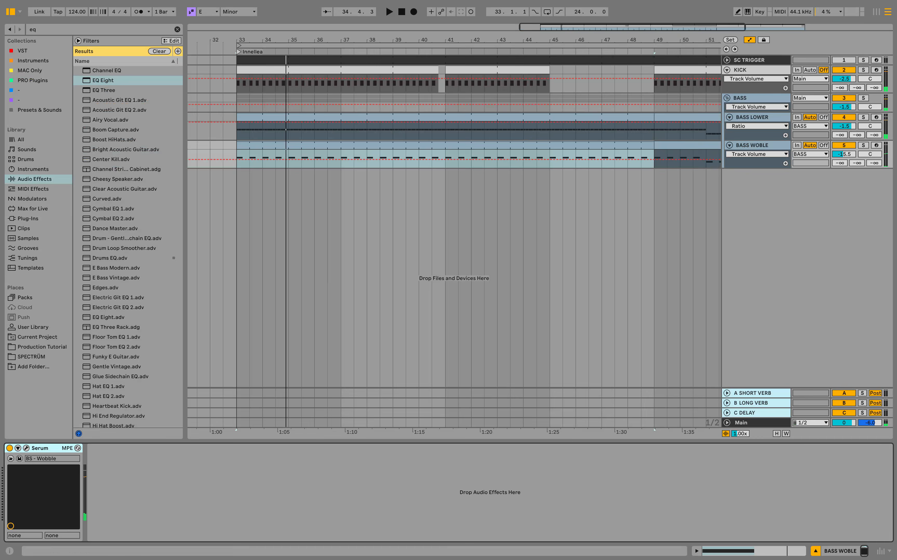
{"action": "key", "text": "Down"}
{"action": "key", "text": "Return"}
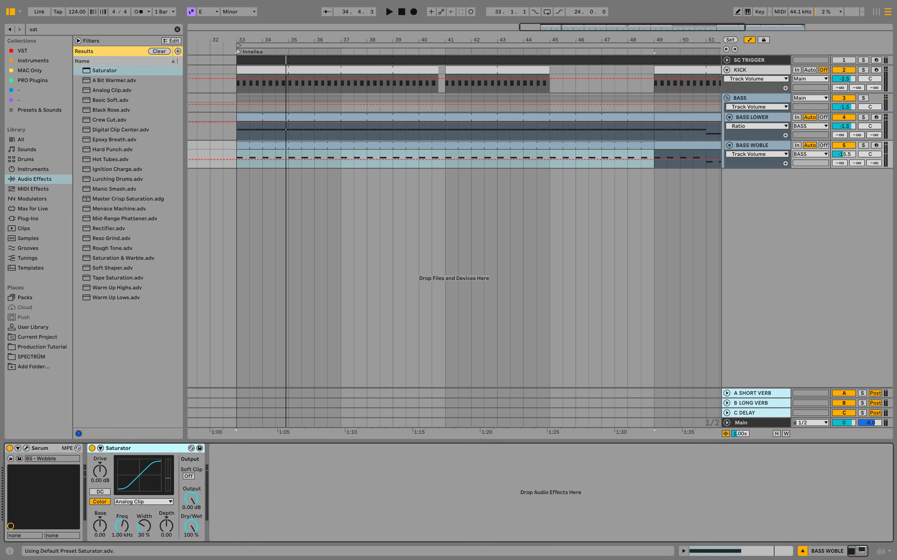
{"action": "left_click", "coordinate": [144, 501]}
{"action": "left_click", "coordinate": [144, 471]}
{"action": "key", "text": "space"}
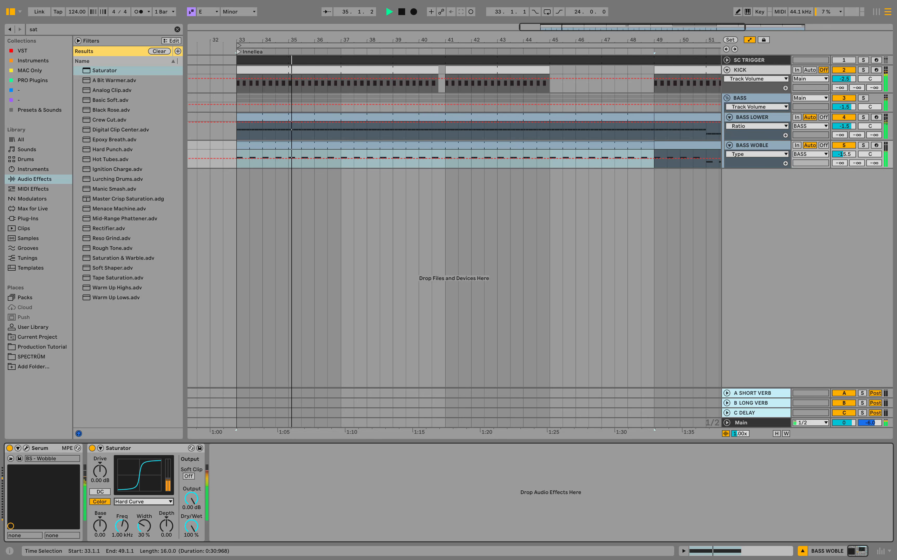
Step: Add an EQ Eight after the Saturator on the BASS WOBLE track
{"action": "key", "text": "super+f"}
{"action": "key", "text": "BackSpace"}
{"action": "type", "text": "eq"}
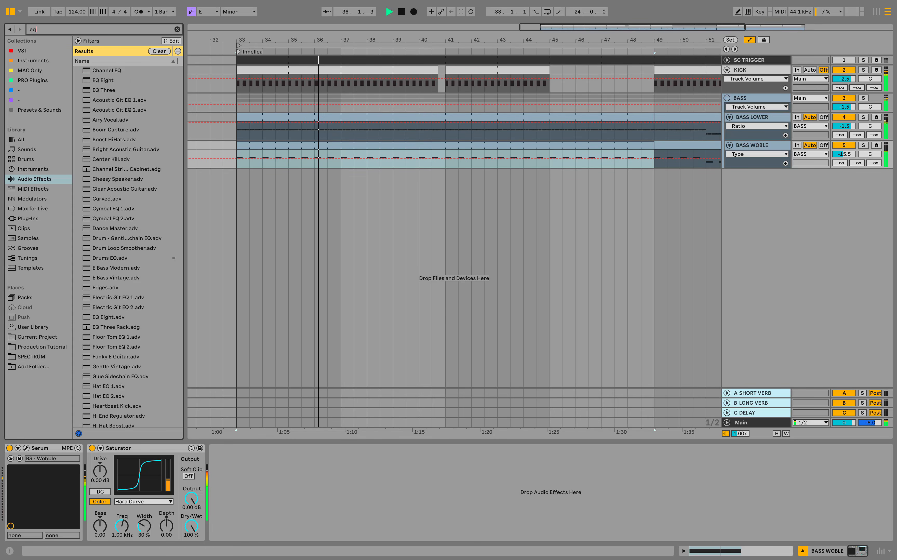
{"action": "key", "text": "Down"}
{"action": "key", "text": "Down"}
{"action": "key", "text": "Return"}
{"action": "key", "text": "space"}
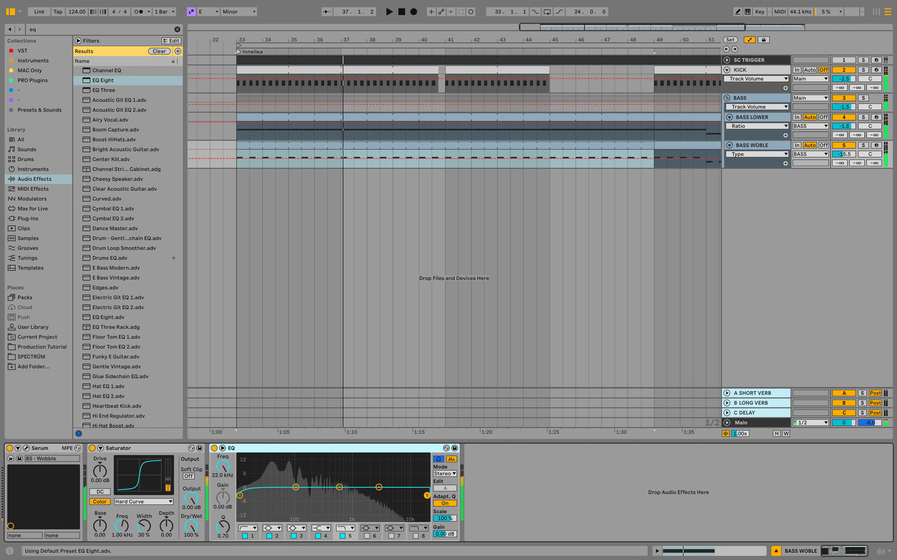
Step: Solo BASS WOBLE and set EQ Eight band 1 to a steep low cut at 102 Hz
{"action": "key", "text": "s"}
{"action": "key", "text": "space"}
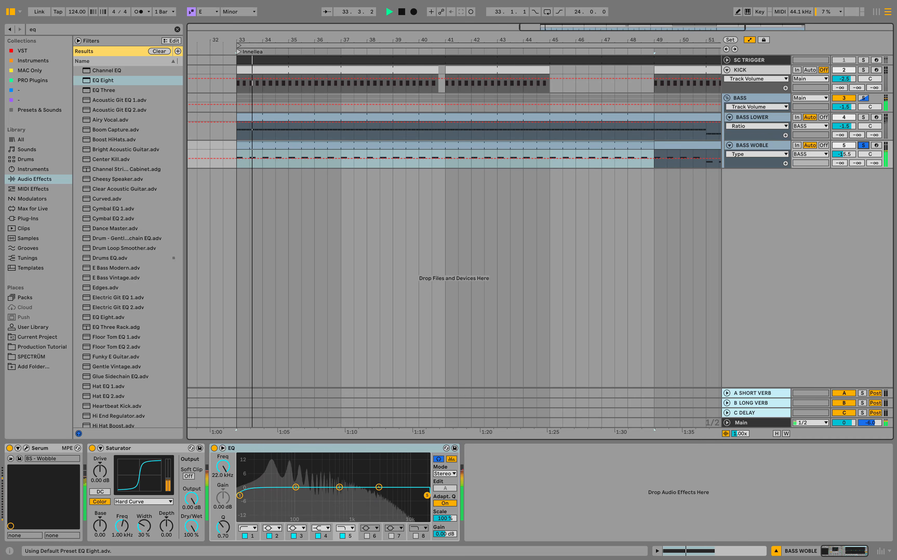
{"action": "left_click", "coordinate": [248, 528]}
{"action": "left_click", "coordinate": [248, 464]}
{"action": "left_click_drag", "start_coordinate": [240, 495], "coordinate": [271, 496]}
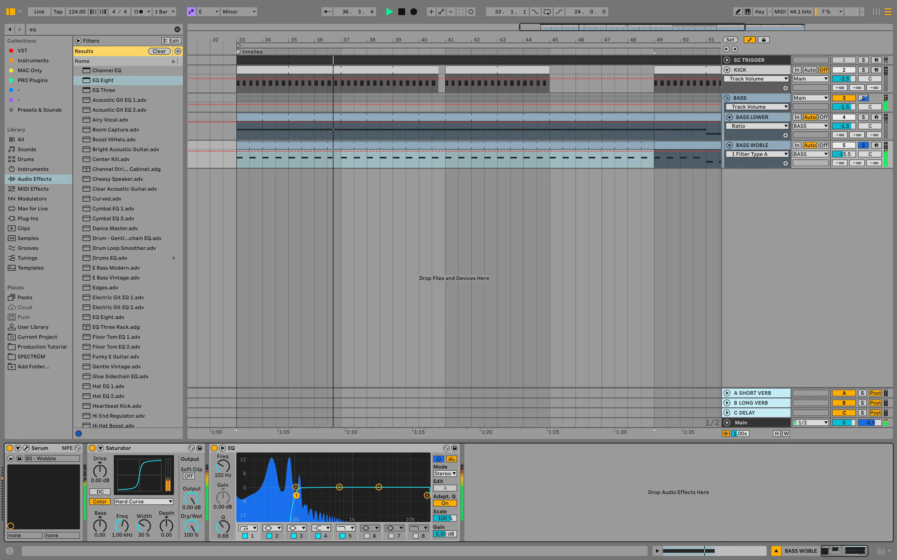
Step: Set EQ Eight band 4 to a -6 dB high shelf at 1.82 kHz and unsolo BASS WOBLE
{"action": "left_click_drag", "start_coordinate": [296, 495], "coordinate": [296, 495]}
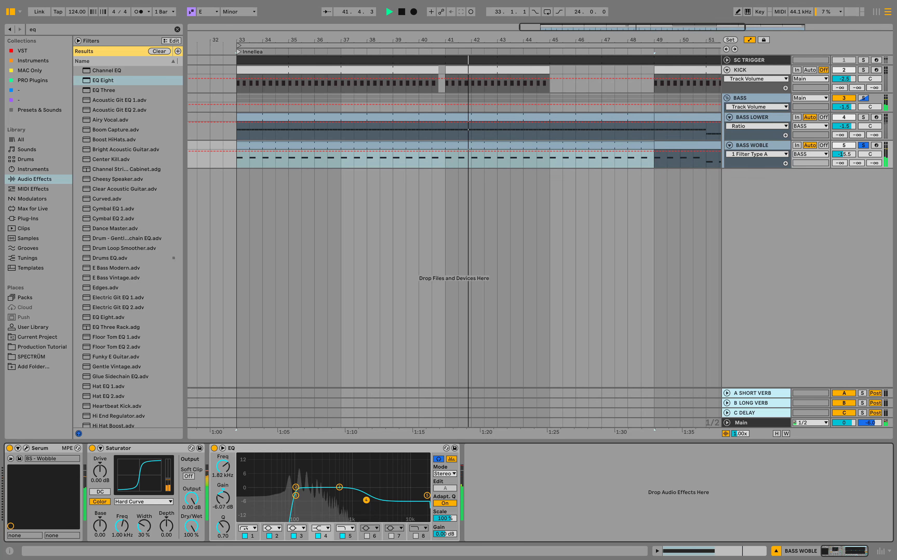
{"action": "left_click", "coordinate": [227, 503]}
{"action": "left_click", "coordinate": [863, 146]}
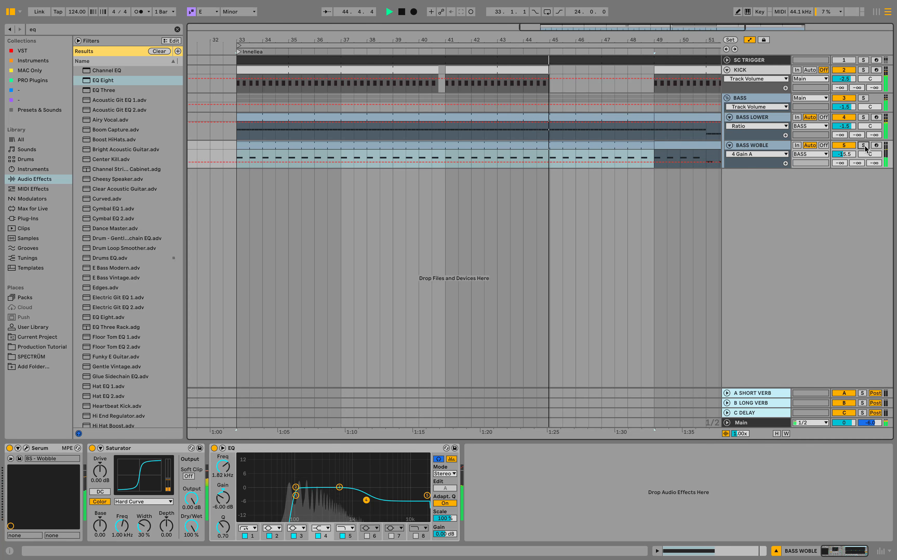
Step: Copy the Compressor Bass device from SC TRIGGER to the end of the BASS WOBLE device chain and play the track
{"action": "key", "text": "space"}
{"action": "left_click", "coordinate": [752, 60]}
{"action": "right_click", "coordinate": [489, 449]}
{"action": "left_click", "coordinate": [500, 341]}
{"action": "left_click", "coordinate": [752, 146]}
{"action": "right_click", "coordinate": [493, 494]}
{"action": "left_click", "coordinate": [503, 499]}
{"action": "key", "text": "space"}
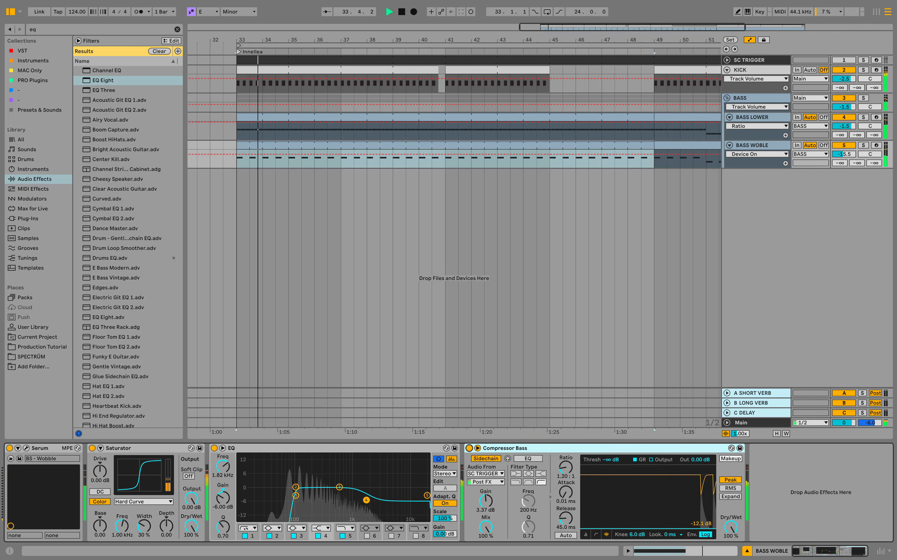
Step: Solo BASS WOBLE with KICK, set the Compressor Bass ratio to 1.45, and clear the solos
{"action": "left_click", "coordinate": [863, 145]}
{"action": "left_click", "coordinate": [863, 70], "text": "super"}
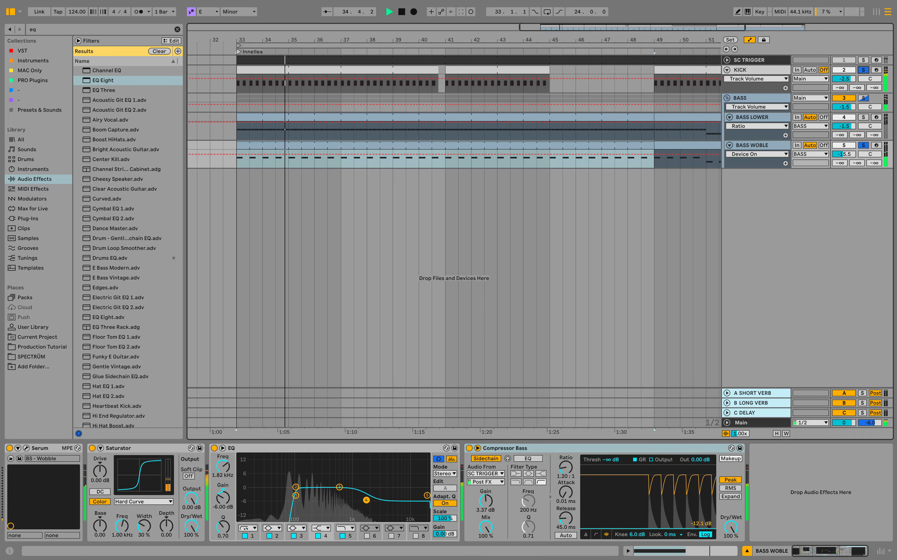
{"action": "left_click", "coordinate": [566, 466]}
{"action": "type", "text": "1.45"}
{"action": "key", "text": "Return"}
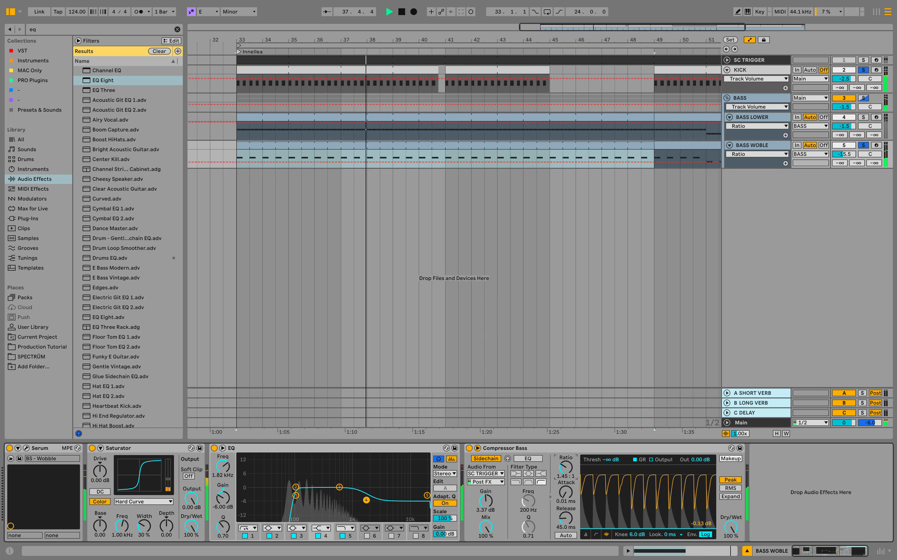
{"action": "left_click", "coordinate": [863, 146]}
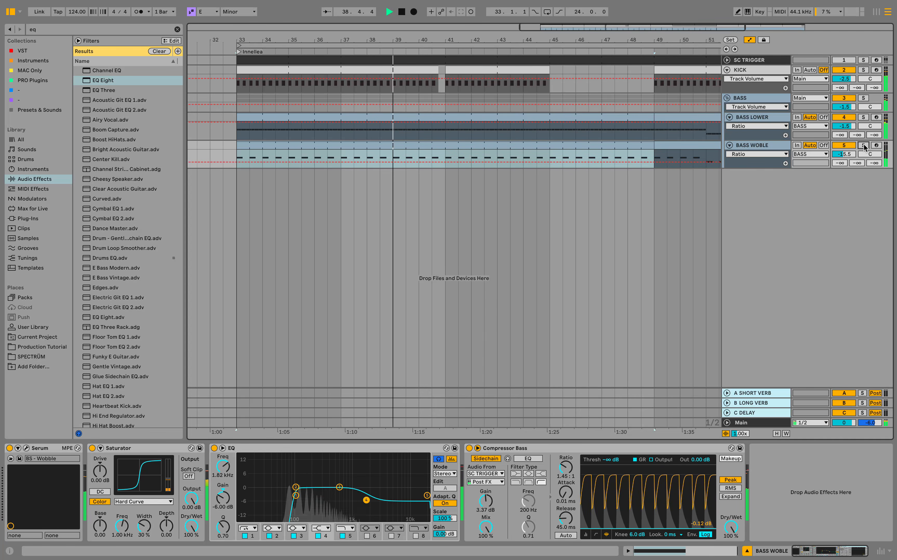
Step: Solo BASS WOBLE, raise its A-SHORT VERB send to -5.0 dB, and unsolo it
{"action": "left_click", "coordinate": [863, 145]}
{"action": "left_click_drag", "start_coordinate": [840, 163], "coordinate": [839, 135]}
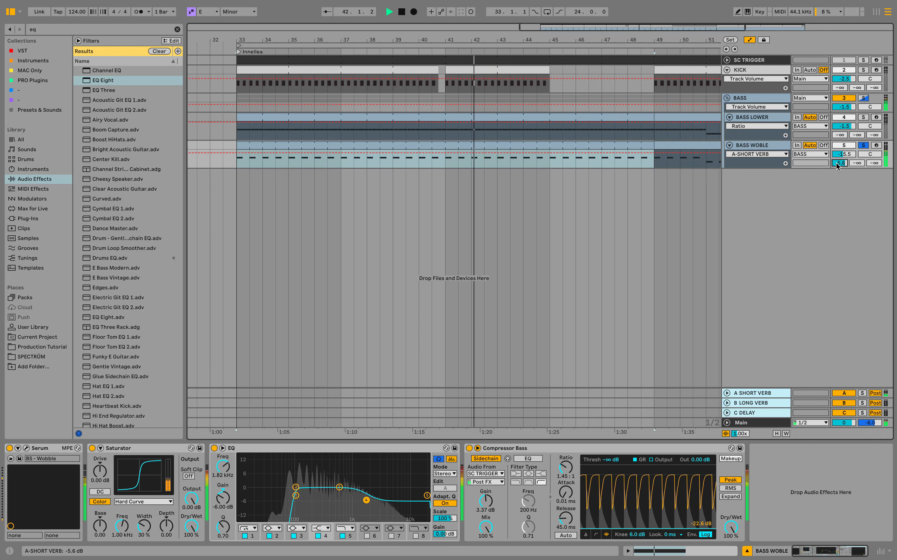
{"action": "left_click", "coordinate": [863, 145]}
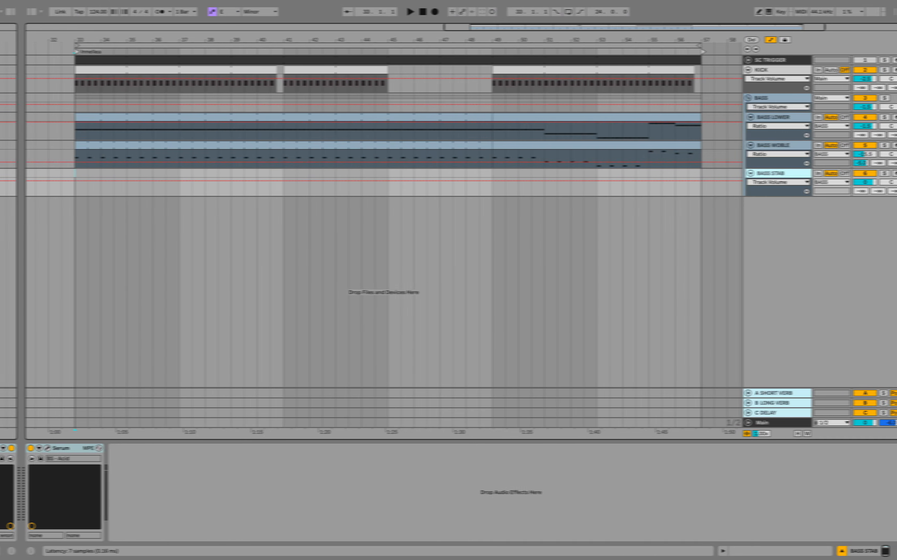
Step: Audition the BS - Acid preset in Serum on the BASS STAB track and close the plug-in window
{"action": "left_click", "coordinate": [47, 448]}
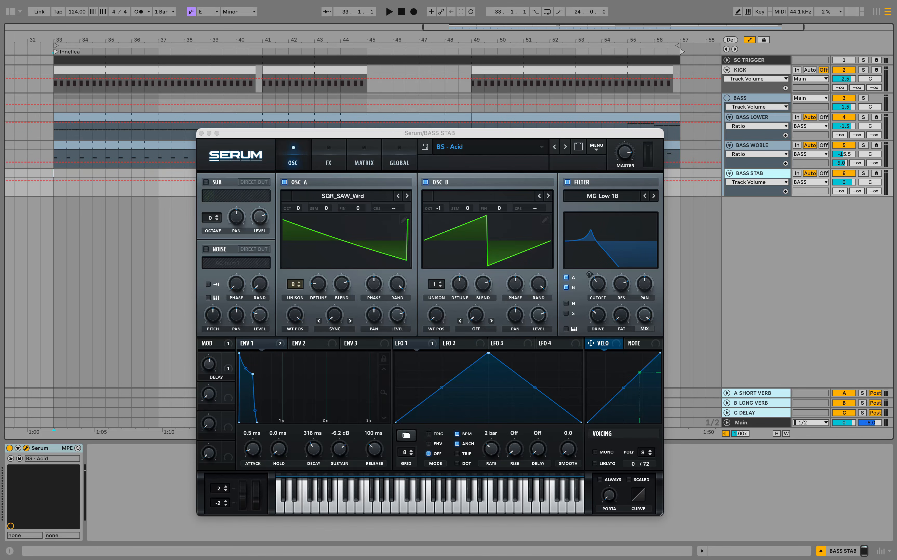
{"action": "left_click", "coordinate": [296, 509]}
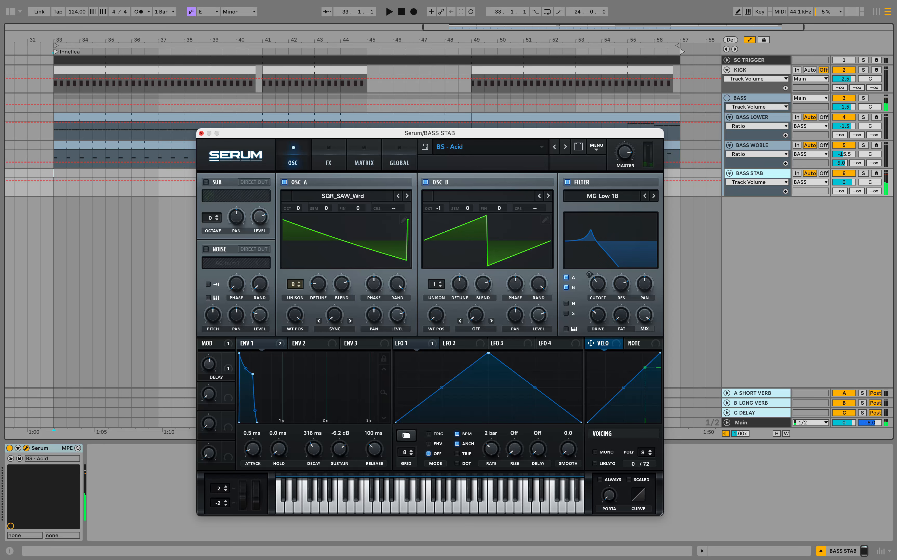
{"action": "left_click", "coordinate": [201, 133]}
Step: Create an eight-bar MIDI clip on BASS STAB from bar 33 to bar 41
{"action": "left_click_drag", "start_coordinate": [54, 174], "coordinate": [262, 174]}
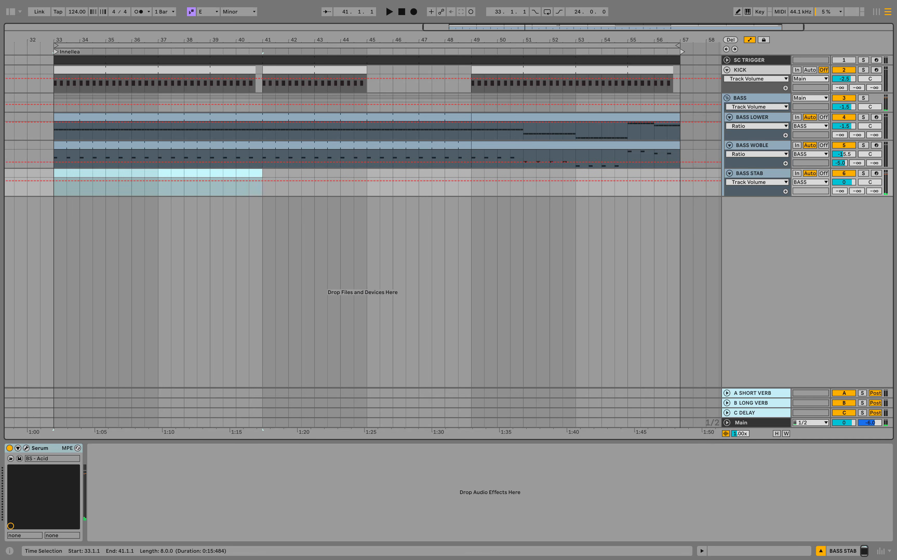
{"action": "right_click", "coordinate": [250, 172]}
{"action": "left_click", "coordinate": [282, 245]}
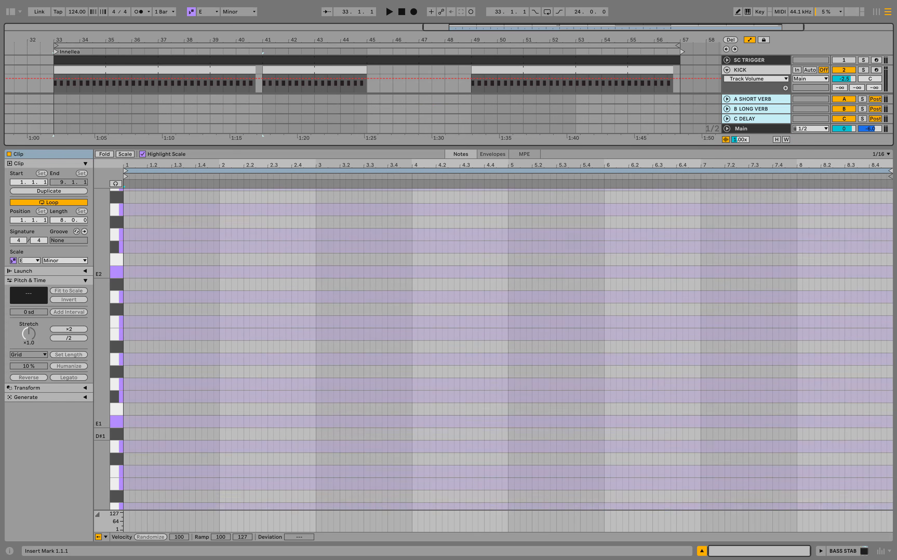
Step: Draw a two-bar E1 note at the start of the BASS STAB clip and play it back
{"action": "left_click", "coordinate": [126, 422]}
{"action": "key", "text": "space"}
{"action": "double_click", "coordinate": [126, 422]}
{"action": "left_click_drag", "start_coordinate": [128, 421], "coordinate": [316, 421]}
{"action": "key", "text": "space"}
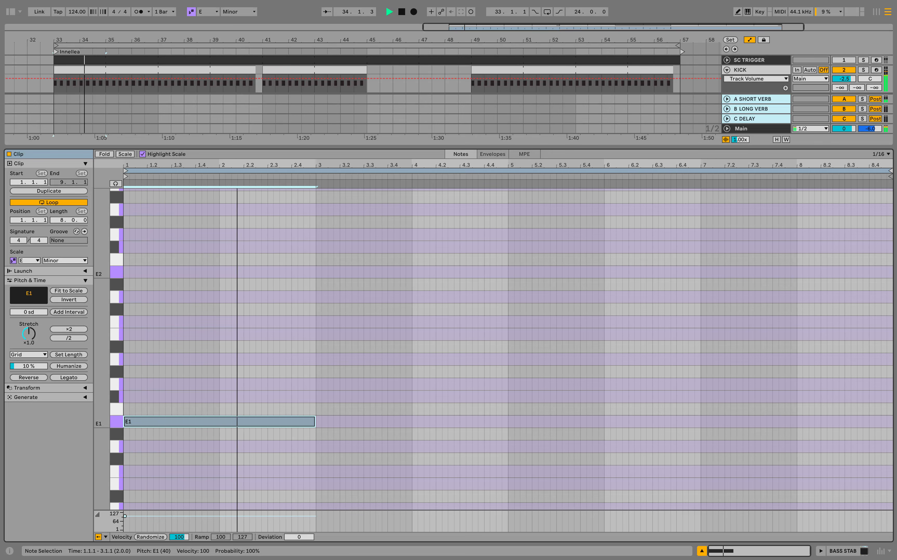
Step: Return to the arrangement and lower the BASS STAB track volume to -11.5 dB while listening
{"action": "left_click", "coordinate": [702, 550]}
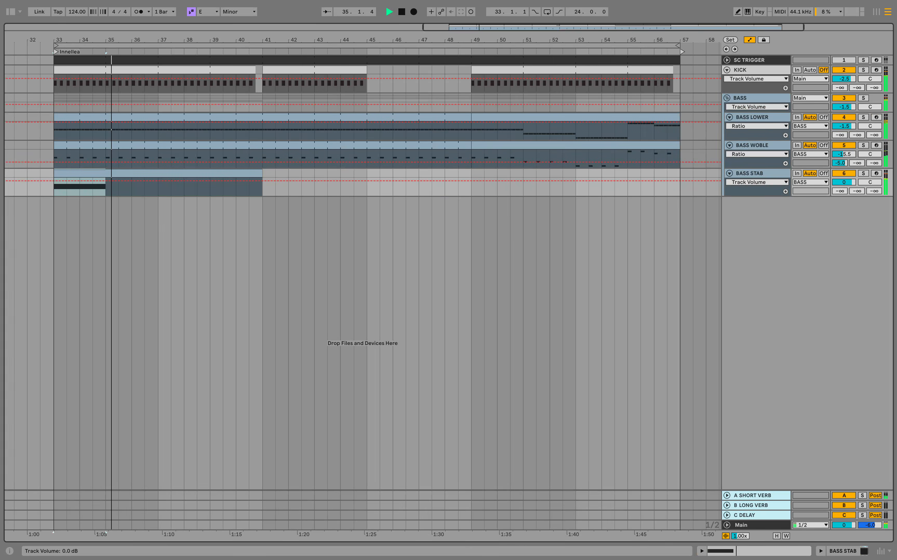
{"action": "key", "text": "space"}
{"action": "key", "text": "space"}
{"action": "left_click_drag", "start_coordinate": [844, 182], "coordinate": [844, 205]}
{"action": "key", "text": "space"}
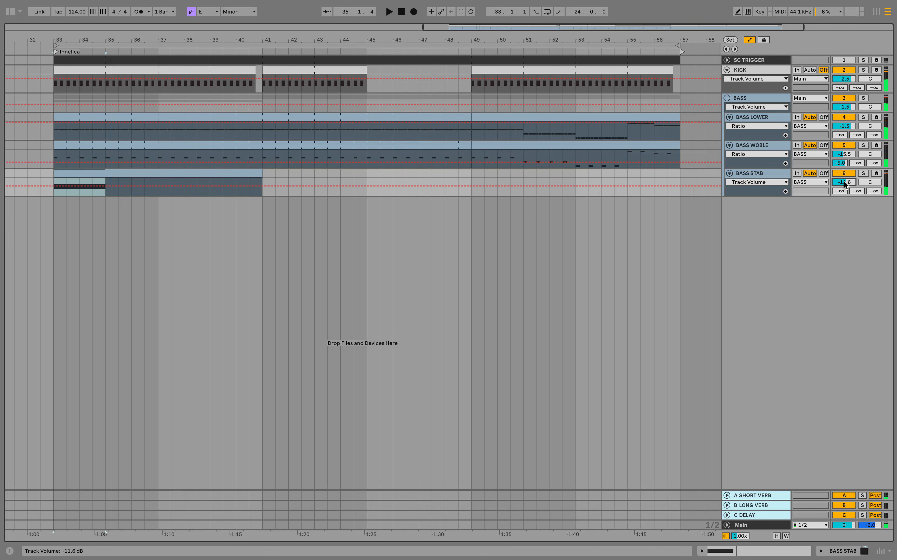
{"action": "key", "text": "space"}
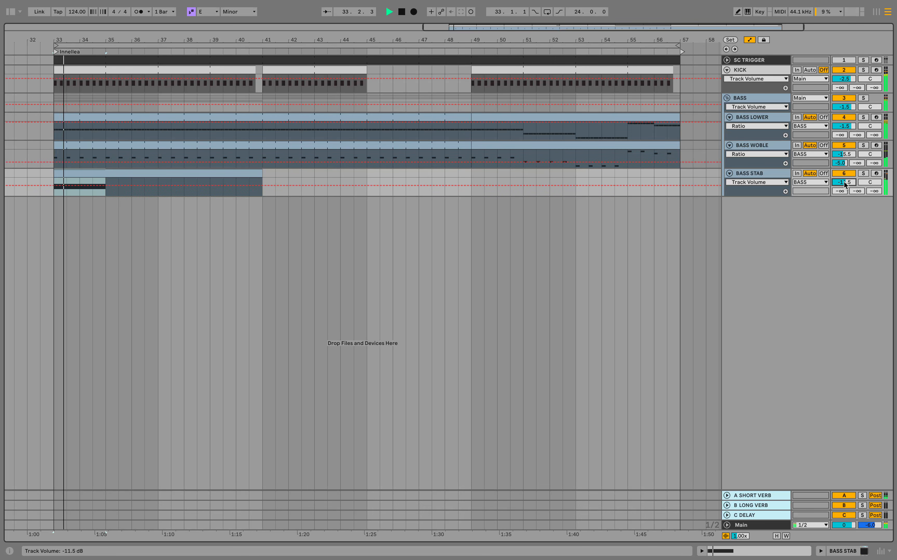
Step: Solo BASS STAB and add the Pedal effect after Serum on it
{"action": "double_click", "coordinate": [775, 173]}
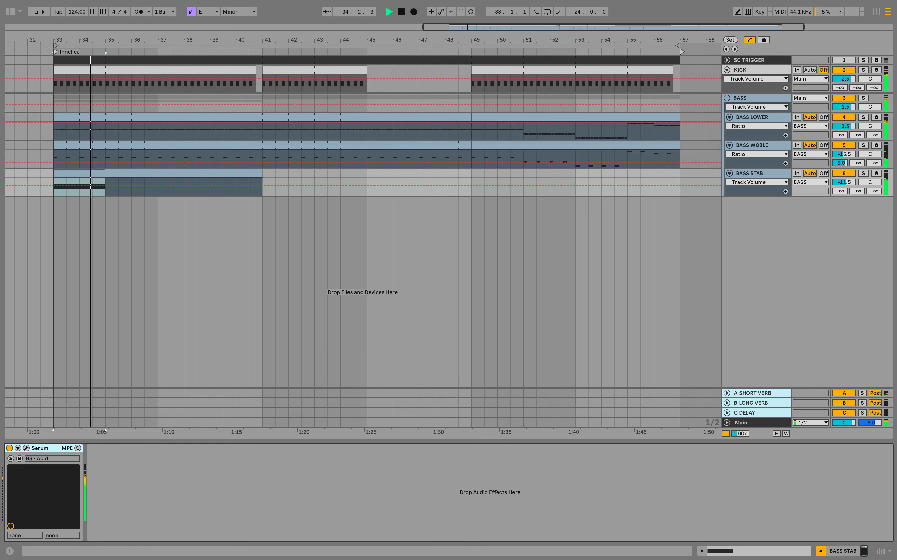
{"action": "key", "text": "space"}
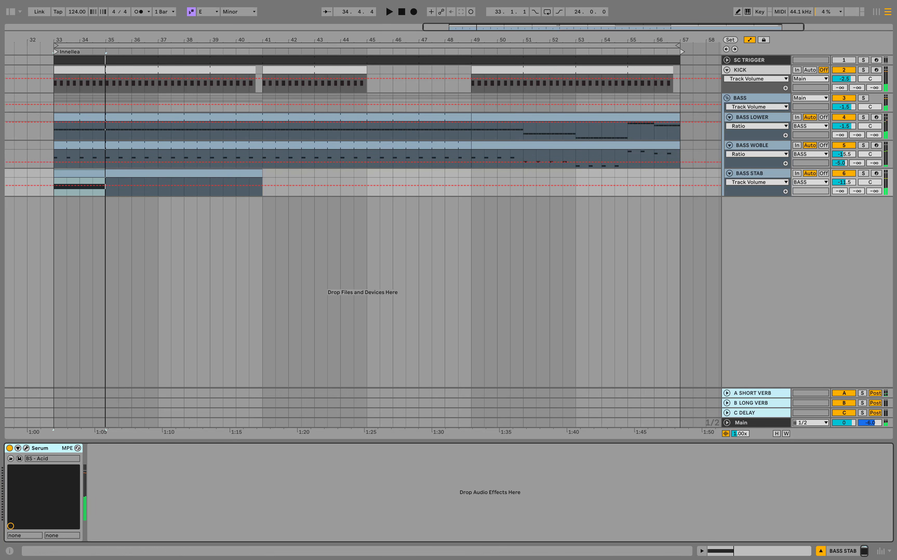
{"action": "left_click", "coordinate": [864, 173]}
{"action": "left_click", "coordinate": [11, 13]}
{"action": "type", "text": "pedal"}
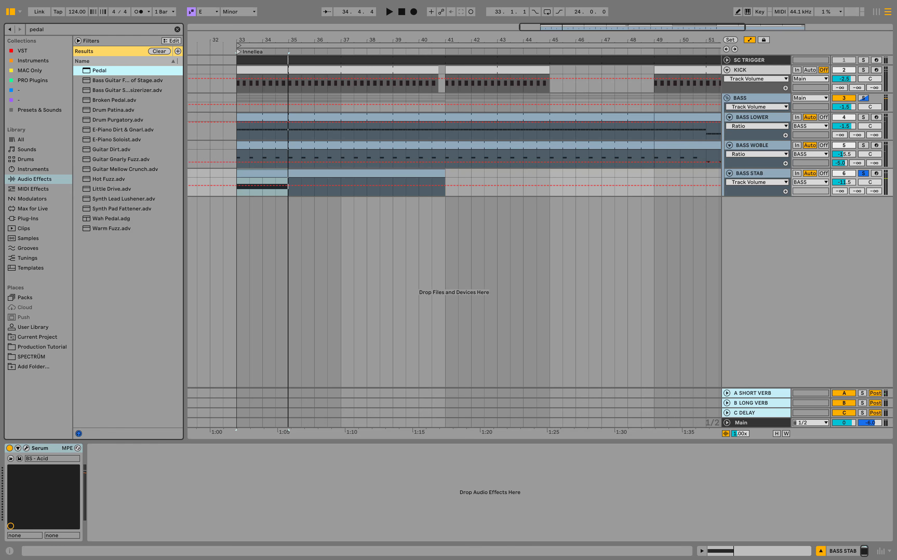
{"action": "key", "text": "Return"}
Step: Set the Pedal's gain to 15%, dry/wet to 10% and type to Distort
{"action": "key", "text": "space"}
{"action": "left_click_drag", "start_coordinate": [111, 467], "coordinate": [112, 456]}
{"action": "left_click", "coordinate": [148, 536]}
{"action": "type", "text": "10"}
{"action": "key", "text": "Return"}
{"action": "left_click", "coordinate": [128, 485]}
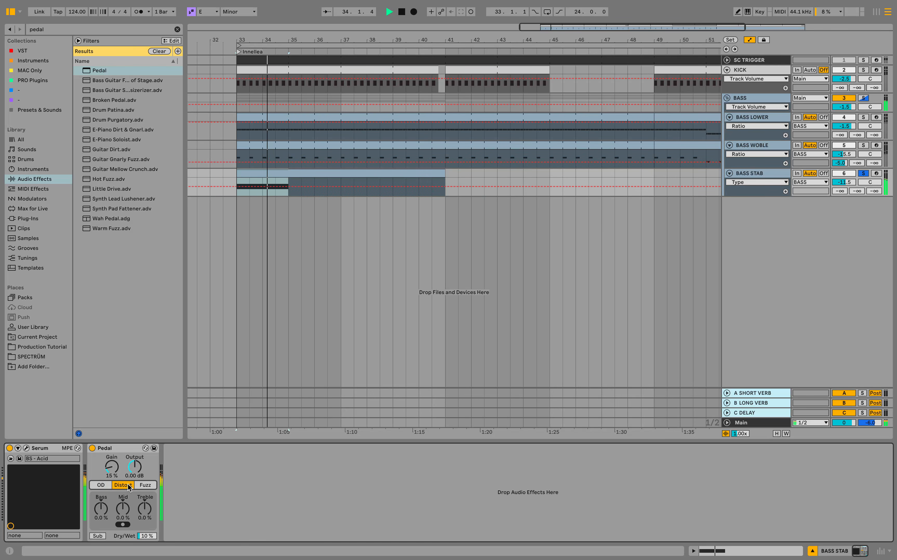
Step: Add the Erosion effect between Serum and Pedal on BASS STAB
{"action": "left_click", "coordinate": [178, 29]}
{"action": "type", "text": "ero"}
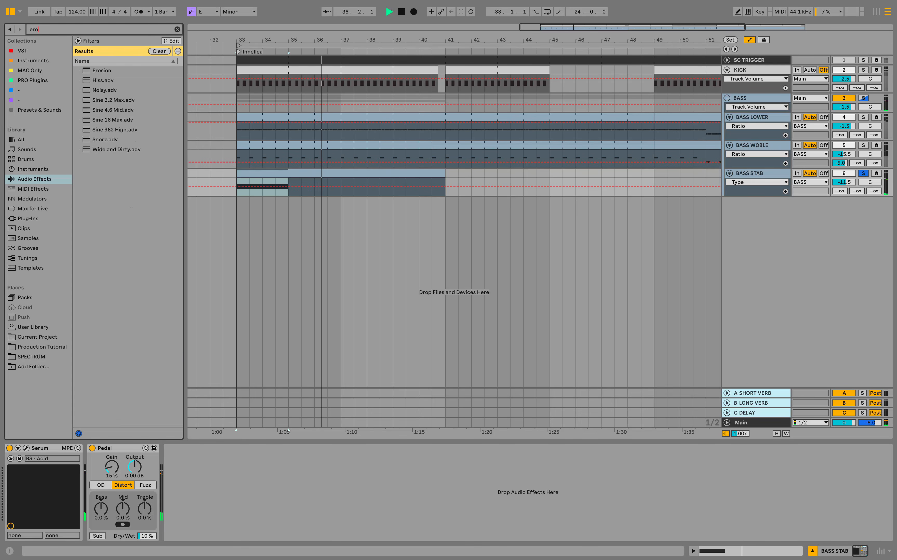
{"action": "key", "text": "Down"}
{"action": "key", "text": "Return"}
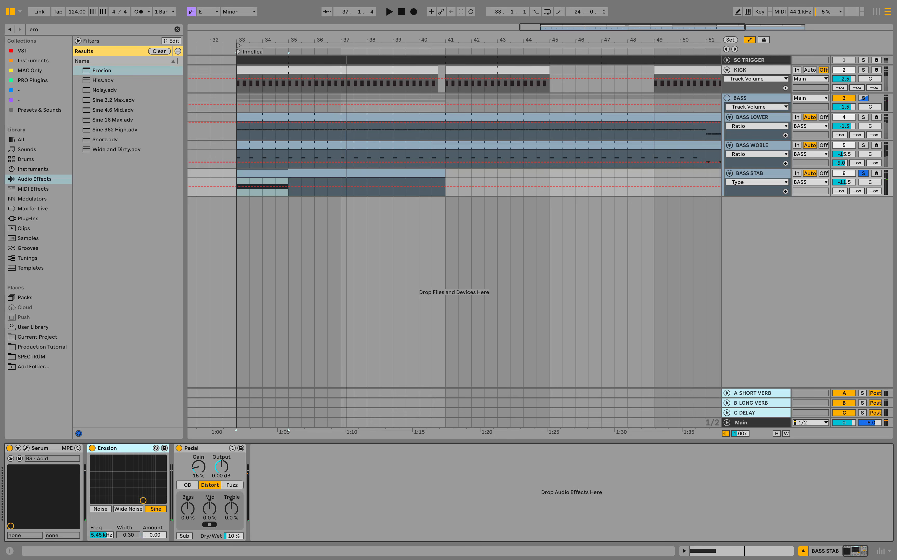
Step: Set Erosion to Wide Noise at 18.0 kHz with width 0.10 and amount 30.0
{"action": "key", "text": "space"}
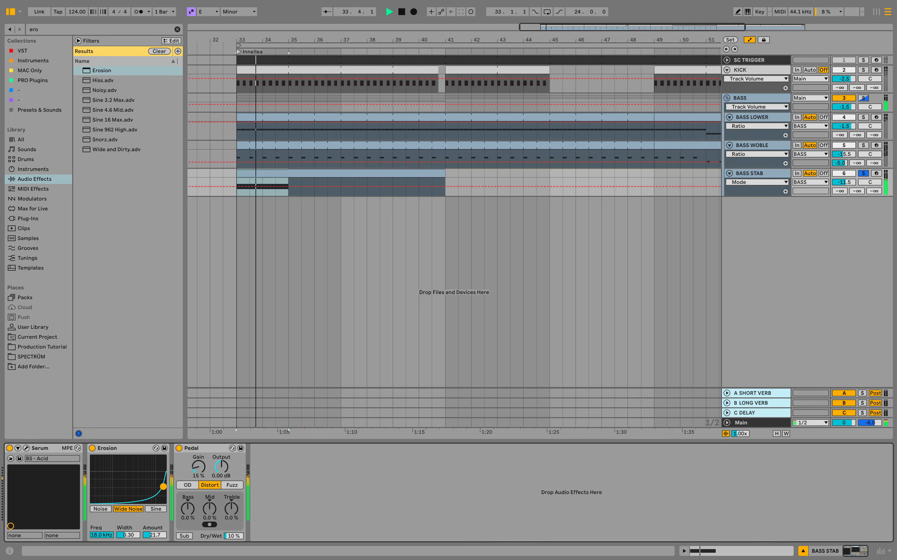
{"action": "left_click", "coordinate": [128, 535]}
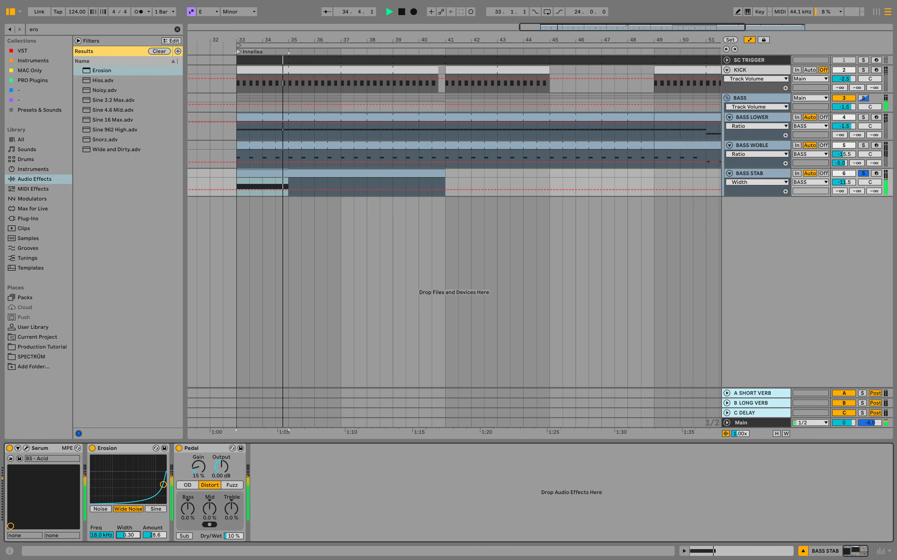
{"action": "type", "text": "0"}
{"action": "key", "text": "Return"}
{"action": "left_click", "coordinate": [155, 535]}
{"action": "left_click_drag", "start_coordinate": [150, 534], "coordinate": [149, 532]}
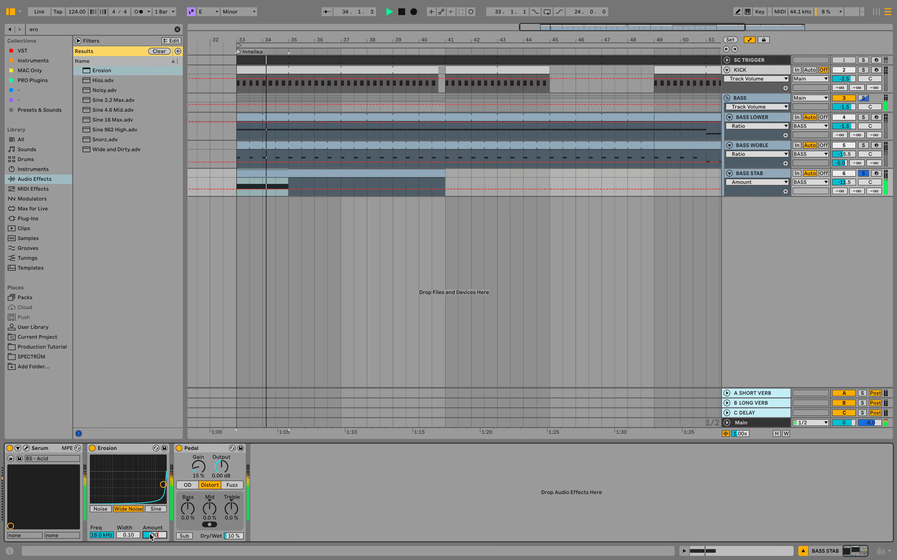
Step: Add an EQ Eight after the Pedal on BASS STAB and start playback
{"action": "key", "text": "ctrl+f"}
{"action": "type", "text": "eq"}
{"action": "key", "text": "Down"}
{"action": "key", "text": "Down"}
{"action": "key", "text": "Return"}
{"action": "key", "text": "space"}
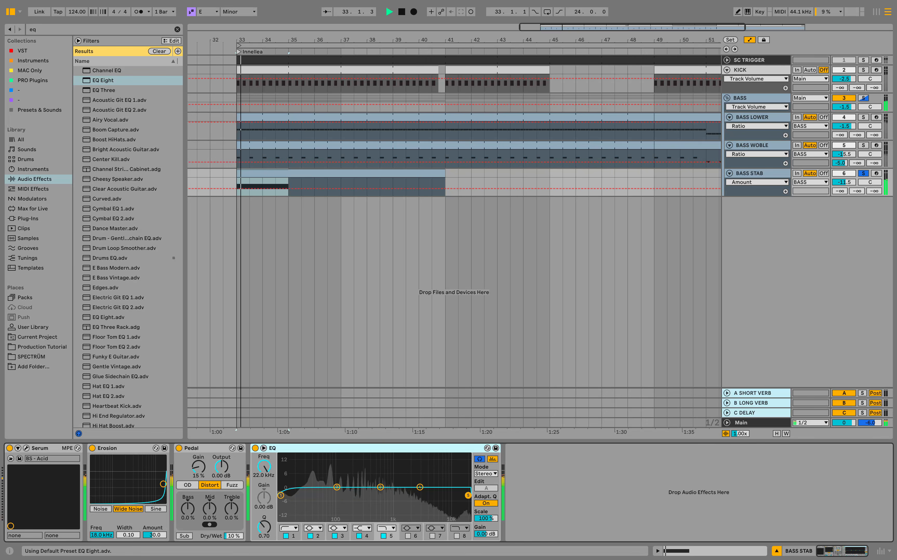
Step: Shape the BASS STAB EQ Eight with a low cut, a slight dip at 639 Hz and a -4 dB high shelf at 3.00 kHz
{"action": "left_click", "coordinate": [288, 528]}
{"action": "left_click", "coordinate": [285, 474]}
{"action": "left_click_drag", "start_coordinate": [279, 496], "coordinate": [383, 455]}
{"action": "left_click", "coordinate": [337, 487]}
{"action": "key", "text": "space"}
{"action": "key", "text": "space"}
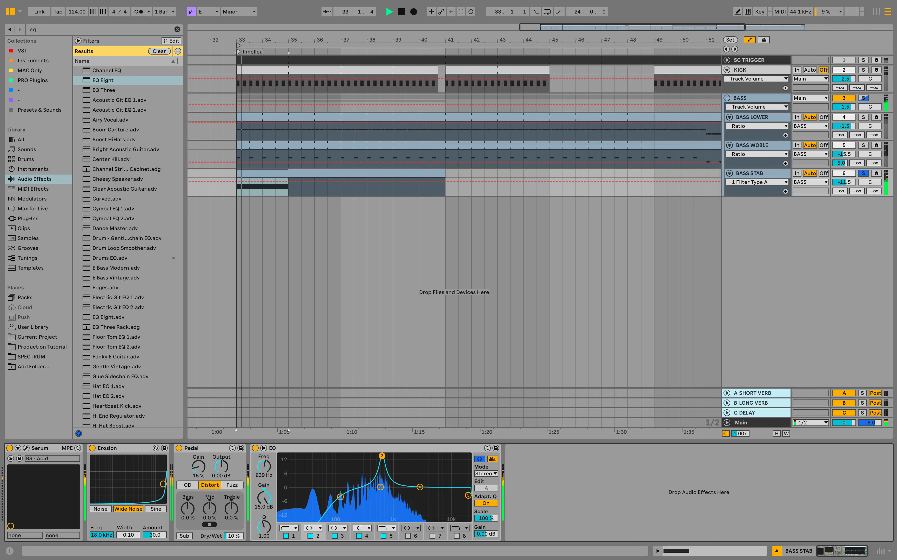
{"action": "left_click_drag", "start_coordinate": [264, 497], "coordinate": [264, 536]}
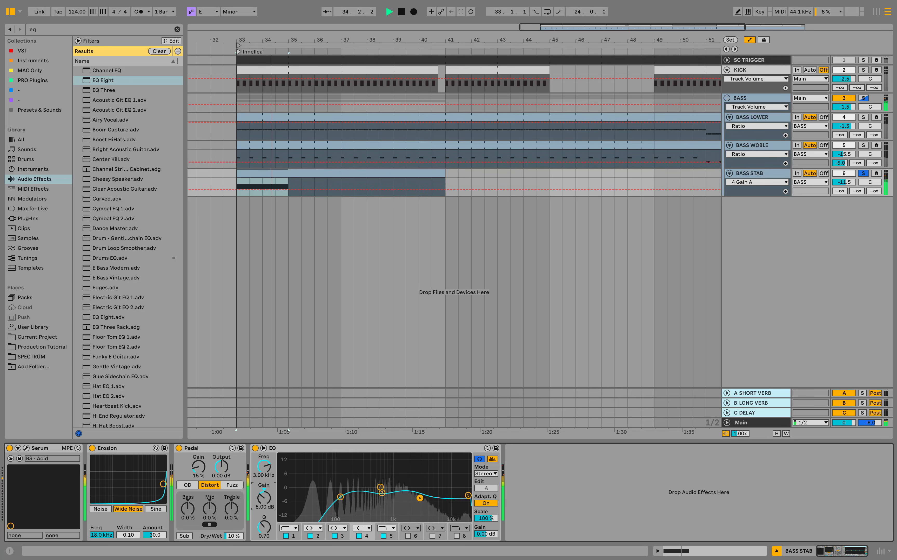
{"action": "key", "text": "Up"}
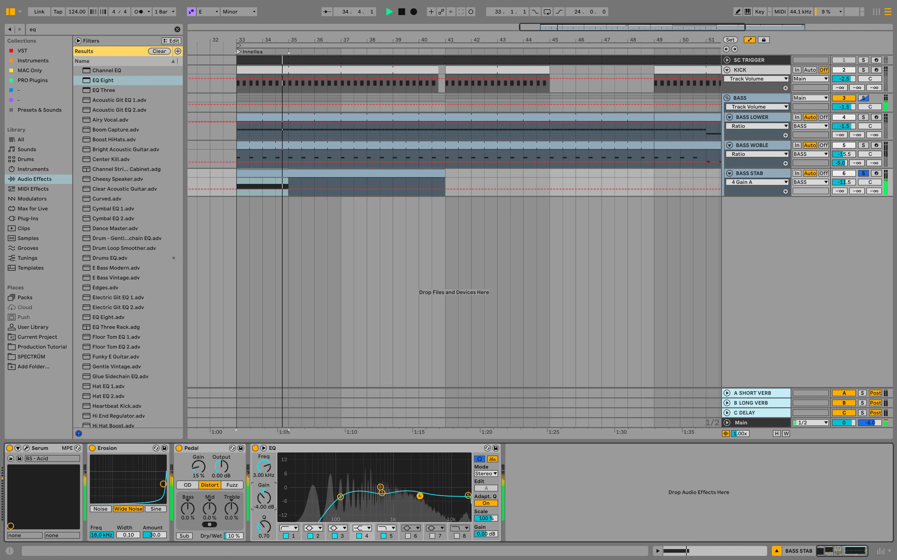
Step: Copy the Compressor Bass device from SC TRIGGER to the end of the BASS STAB device chain and enable it
{"action": "key", "text": "space"}
{"action": "left_click", "coordinate": [750, 60]}
{"action": "right_click", "coordinate": [516, 448]}
{"action": "left_click", "coordinate": [530, 347]}
{"action": "left_click", "coordinate": [749, 174]}
{"action": "right_click", "coordinate": [583, 494]}
{"action": "left_click", "coordinate": [594, 499]}
{"action": "left_click", "coordinate": [511, 448]}
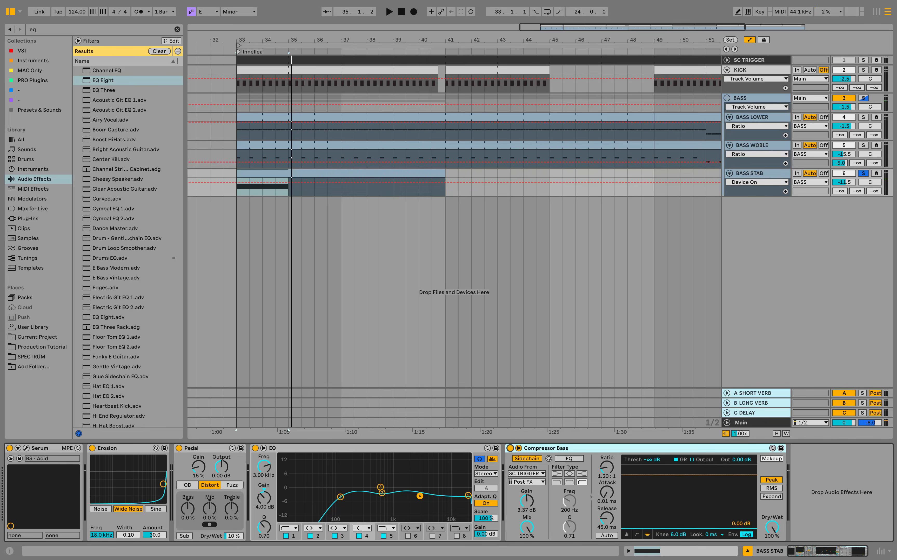
Step: Solo KICK together with BASS STAB, set the BASS STAB compressor ratio to 1.45, and clear the solos
{"action": "left_click", "coordinate": [863, 70], "text": "super"}
{"action": "key", "text": "space"}
{"action": "left_click", "coordinate": [607, 468]}
{"action": "left_click_drag", "start_coordinate": [606, 467], "coordinate": [606, 458]}
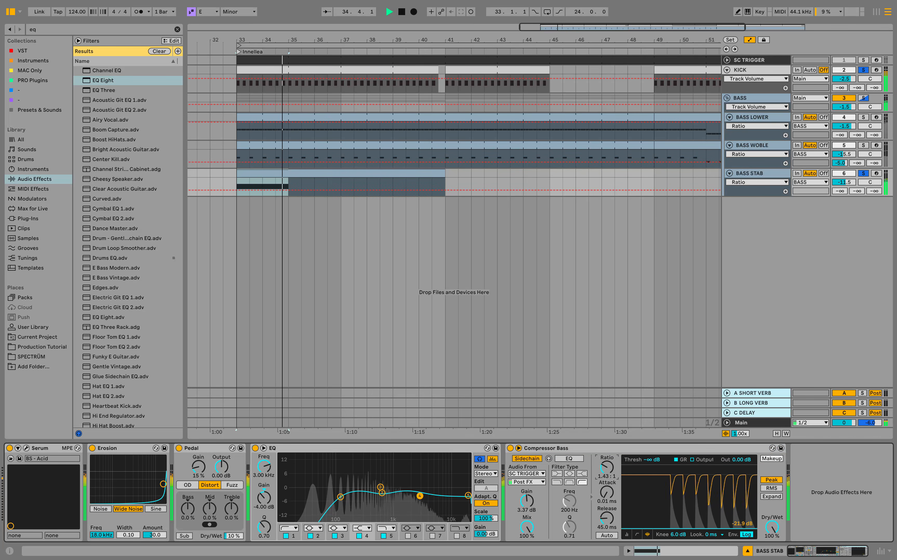
{"action": "type", "text": "1.45"}
{"action": "key", "text": "Return"}
{"action": "left_click", "coordinate": [863, 173]}
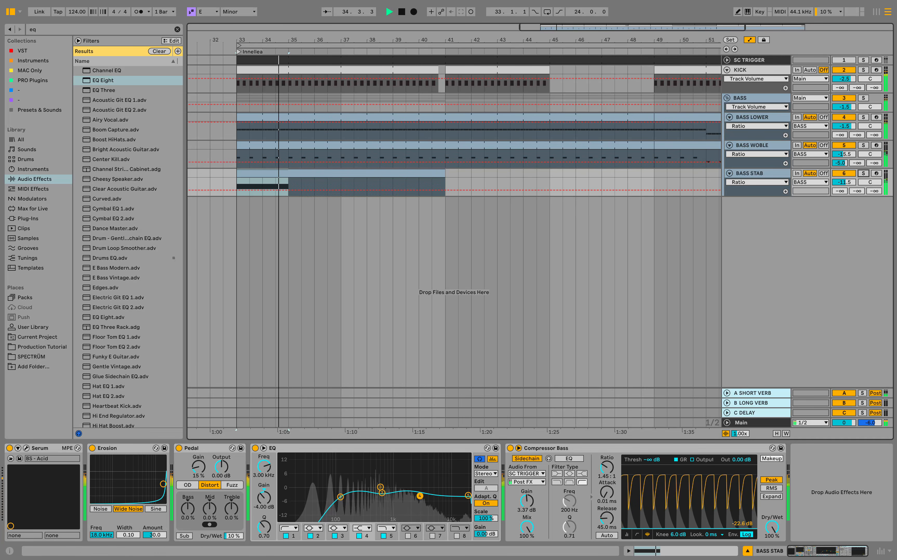
Step: Duplicate the eight-bar BASS STAB clip twice to fill bars 41 to 57 and play the arrangement
{"action": "key", "text": "super+alt+b"}
{"action": "key", "text": "space"}
{"action": "key", "text": "shift+Tab"}
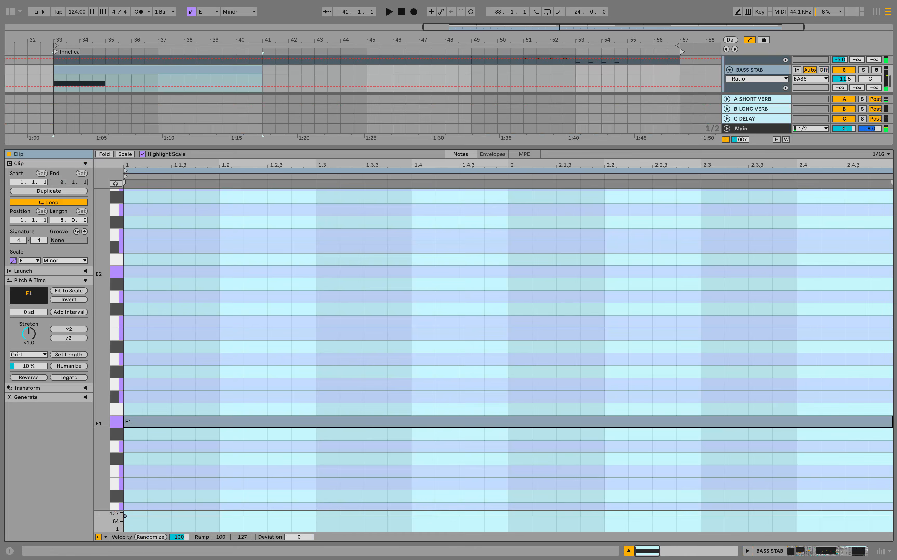
{"action": "key", "text": "super+alt+l"}
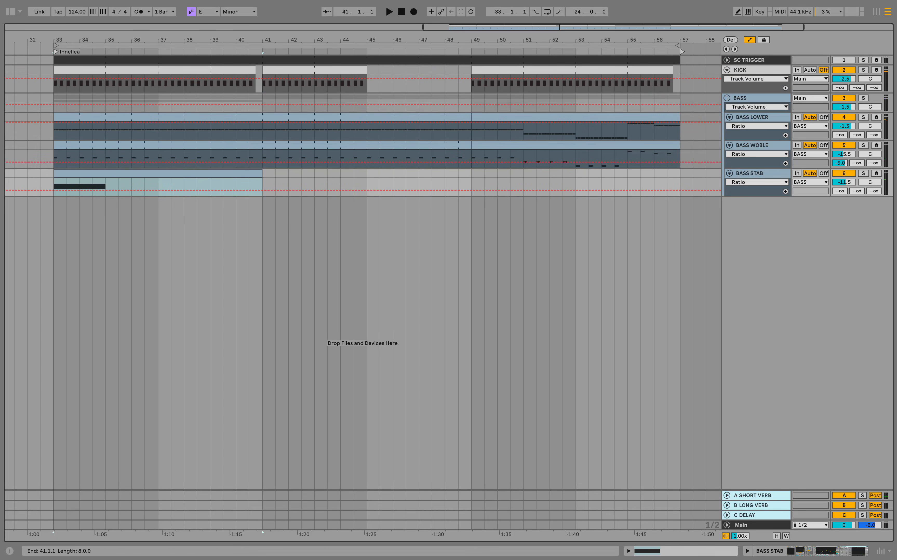
{"action": "key", "text": "super+d"}
{"action": "key", "text": "super+d"}
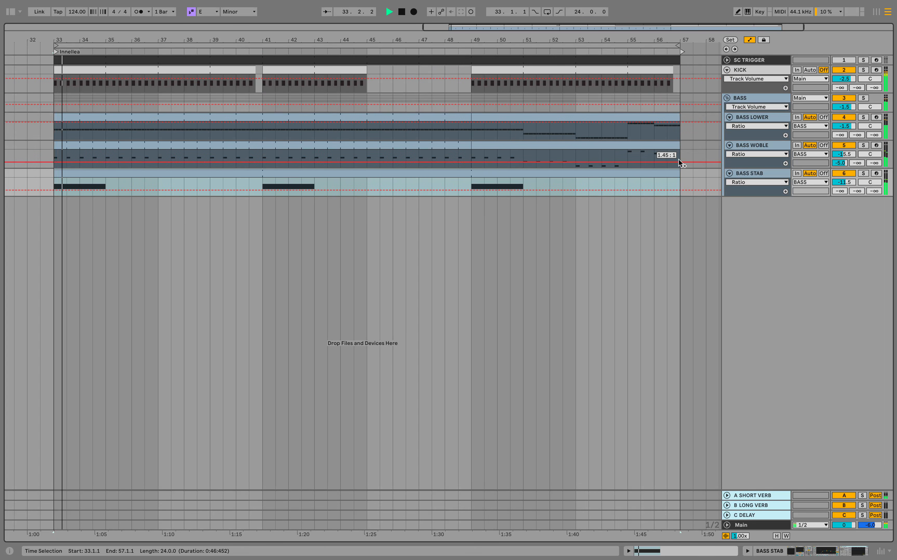
{"action": "left_click", "coordinate": [681, 183]}
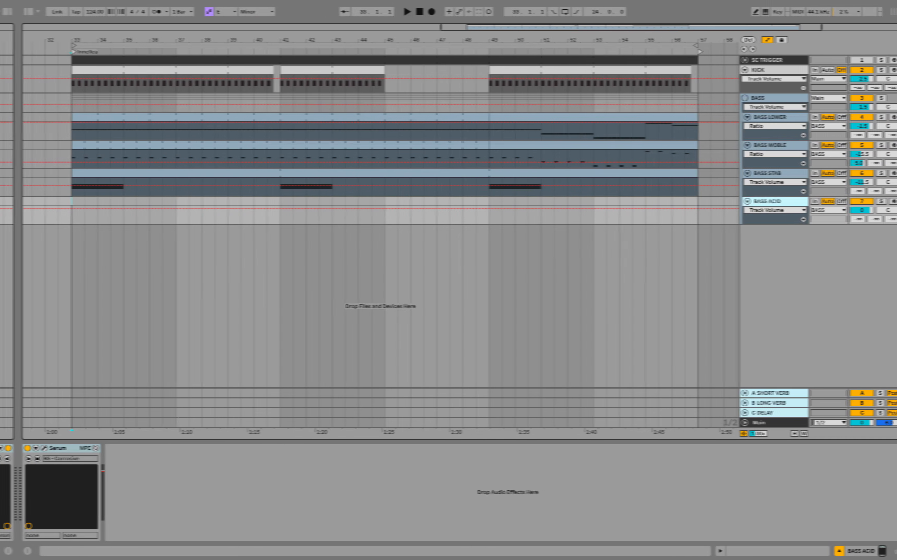
Step: Inspect the BS - Corrosive preset in the BASS ACID Serum instrument, try its keyboard and close the plug-in window
{"action": "left_click", "coordinate": [28, 448]}
{"action": "left_click", "coordinate": [328, 477]}
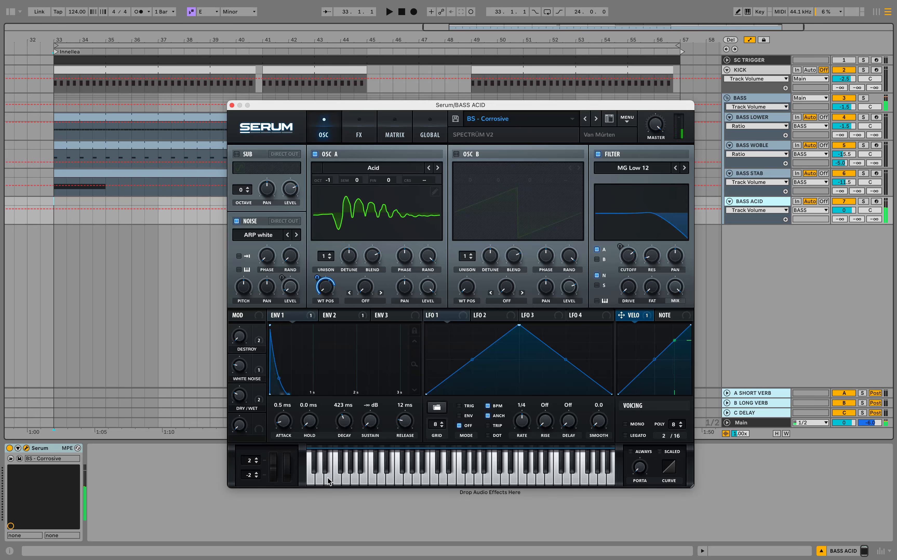
{"action": "key", "text": "super+w"}
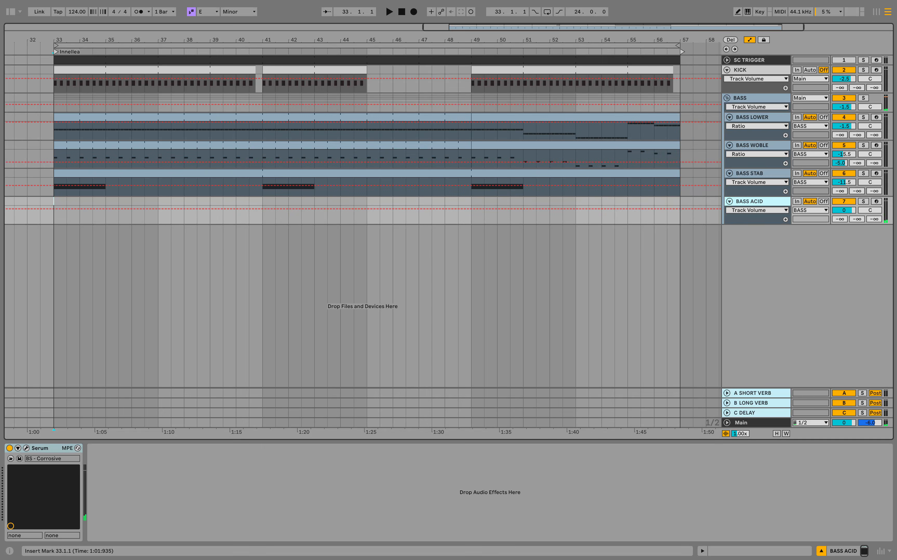
Step: Create an empty two-bar MIDI clip at bar 33 on BASS ACID and play the arrangement briefly
{"action": "left_click_drag", "start_coordinate": [66, 203], "coordinate": [105, 202]}
{"action": "right_click", "coordinate": [105, 203]}
{"action": "left_click", "coordinate": [141, 280]}
{"action": "key", "text": "space"}
{"action": "key", "text": "space"}
{"action": "key", "text": "space"}
Step: Add a sixteenth-note E at the start of the BASS ACID clip and transpose it down two octaves to E1
{"action": "double_click", "coordinate": [134, 373]}
{"action": "key", "text": "space"}
{"action": "key", "text": "space"}
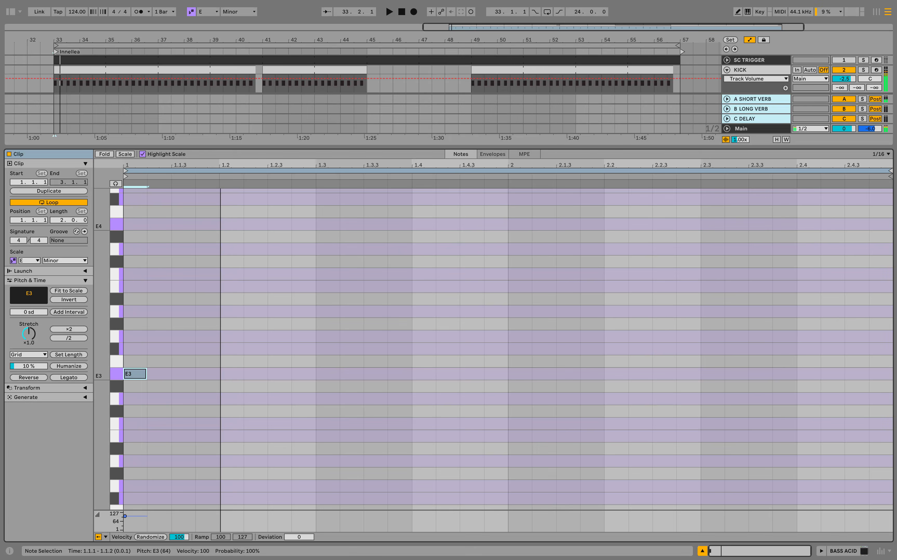
{"action": "key", "text": "shift+Down"}
{"action": "key", "text": "shift+Down"}
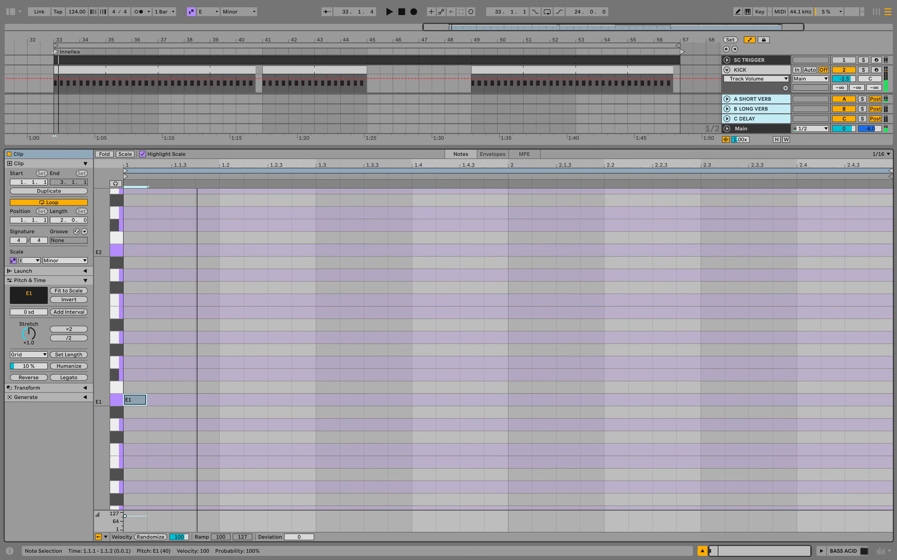
Step: Repeat the E1 note as a six-note syncopated pattern in the first bar and duplicate the pattern into the second bar
{"action": "key", "text": "ctrl+d"}
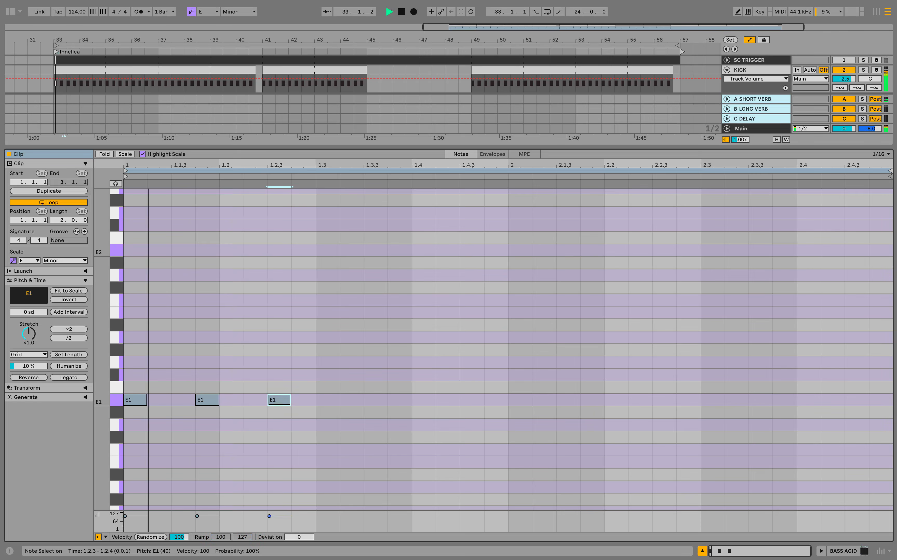
{"action": "key", "text": "space"}
{"action": "key", "text": "ctrl+d"}
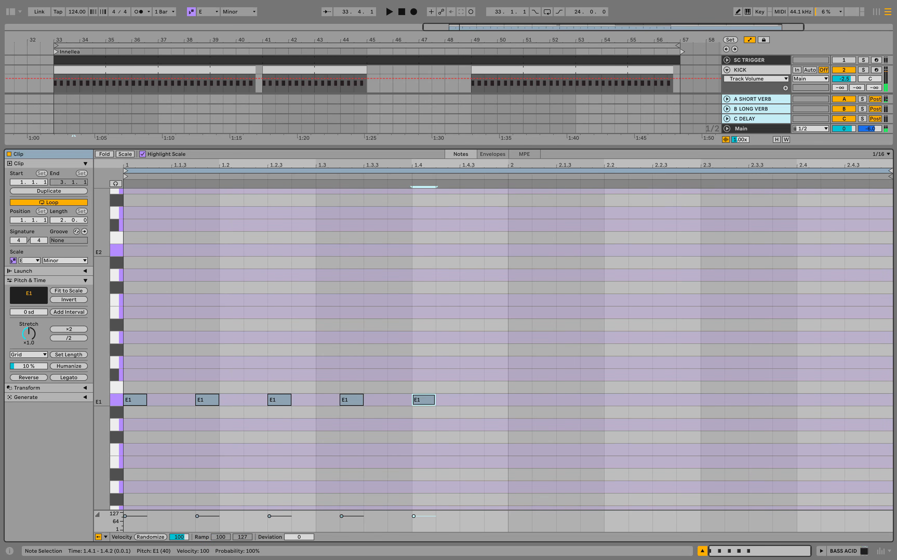
{"action": "key", "text": "ctrl+a"}
{"action": "key", "text": "ctrl+d"}
{"action": "key", "text": "space"}
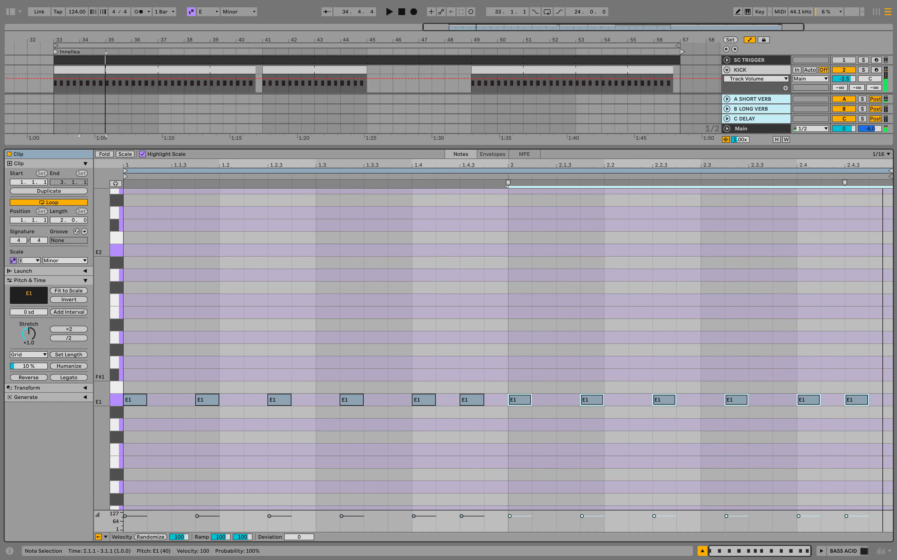
Step: Extend the looped BASS ACID clip to bar 41 and set the track volume to -1.5 dB
{"action": "key", "text": "super+alt+l"}
{"action": "left_click_drag", "start_coordinate": [106, 202], "coordinate": [263, 202]}
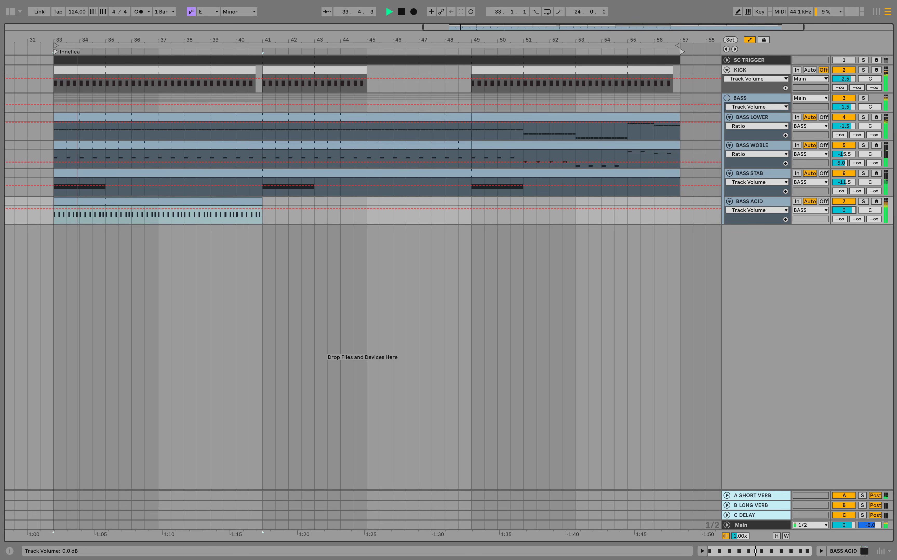
{"action": "left_click_drag", "start_coordinate": [848, 212], "coordinate": [848, 213]}
Step: Find the Pedal audio effect in the browser and load it after Serum on BASS ACID
{"action": "key", "text": "shift+Tab"}
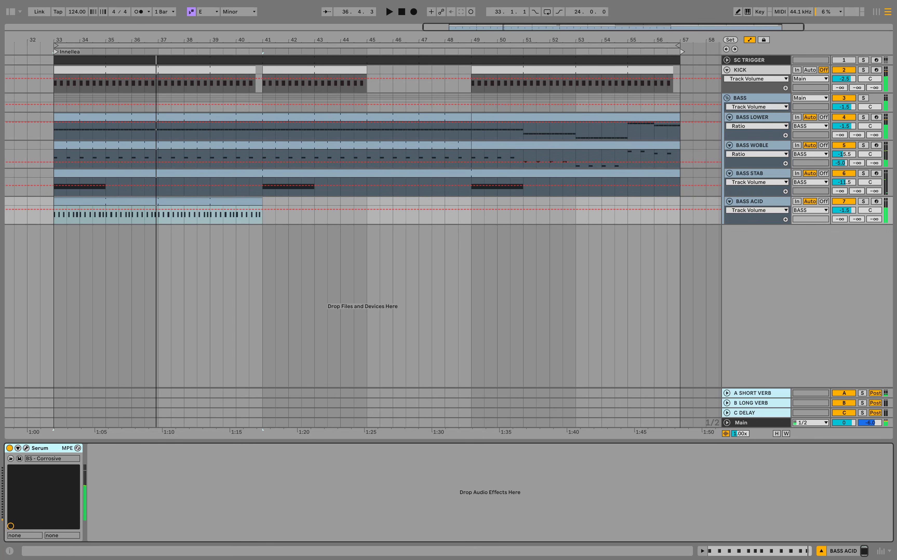
{"action": "left_click", "coordinate": [11, 12]}
{"action": "type", "text": "pedal"}
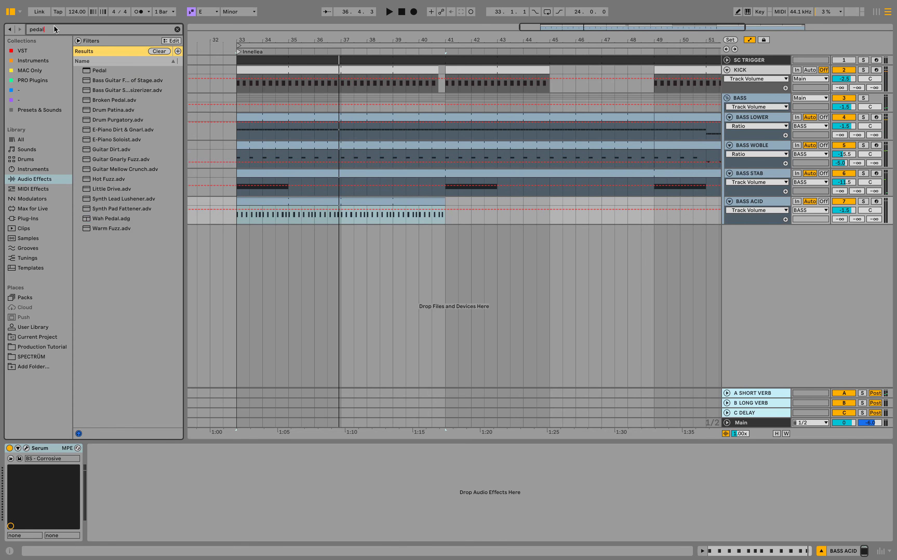
{"action": "key", "text": "Return"}
{"action": "key", "text": "space"}
Step: Set the BASS ACID Pedal to Distort mode with 15% gain and 10% dry/wet, and play the arrangement
{"action": "left_click", "coordinate": [123, 485]}
{"action": "left_click_drag", "start_coordinate": [112, 467], "coordinate": [112, 448]}
{"action": "left_click", "coordinate": [147, 536]}
{"action": "type", "text": "10"}
{"action": "key", "text": "Return"}
{"action": "key", "text": "space"}
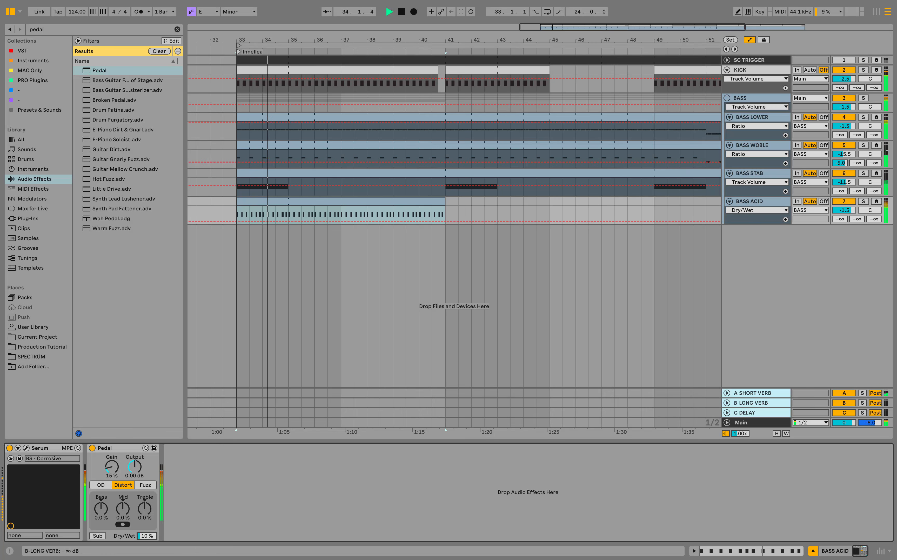
Step: Audition BASS ACID in solo and load EQ Eight after its Pedal
{"action": "left_click", "coordinate": [864, 201]}
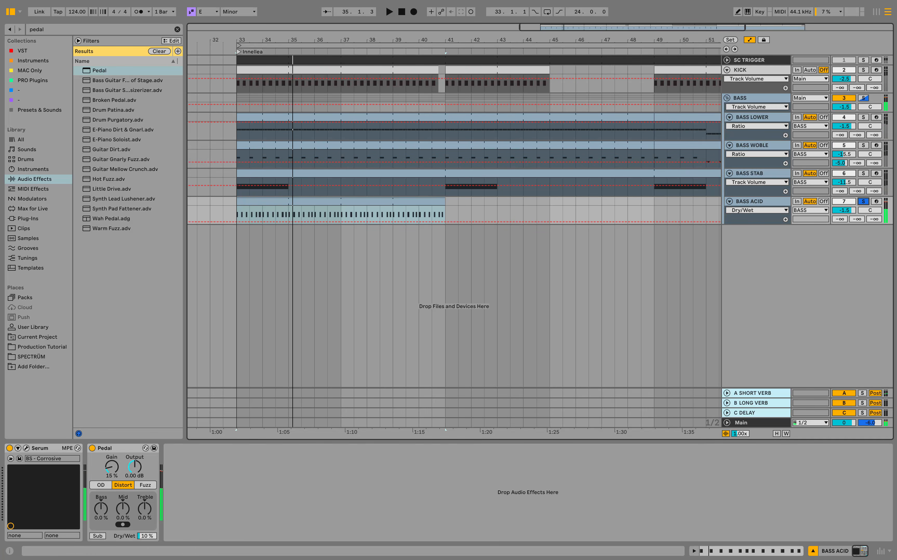
{"action": "key", "text": "super+f"}
{"action": "type", "text": "eq"}
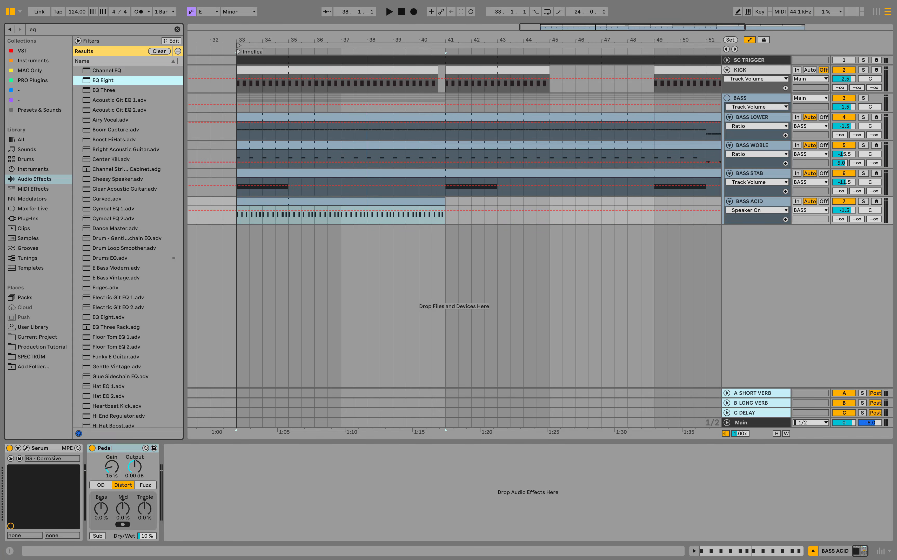
{"action": "key", "text": "Return"}
{"action": "key", "text": "space"}
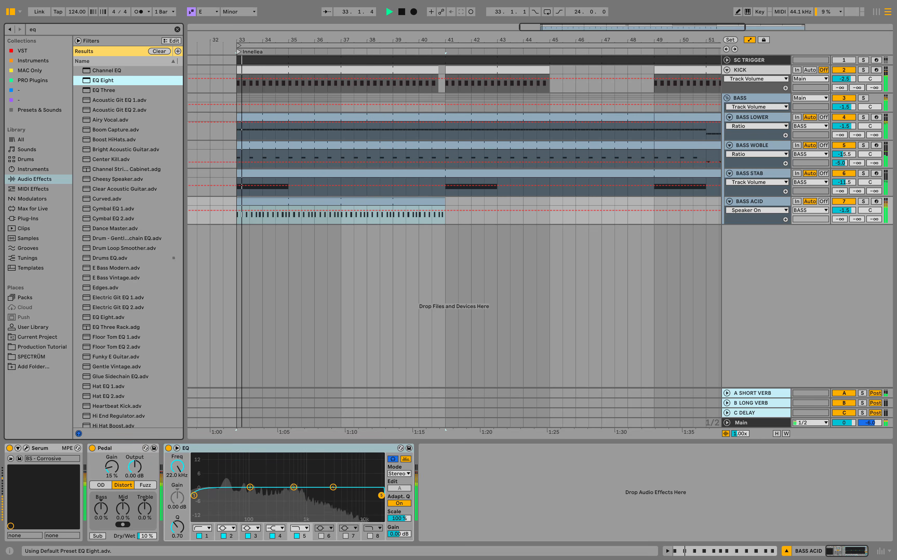
Step: Change the first EQ Eight band on BASS ACID to a low cut at 93.8 Hz while soloing the track
{"action": "left_click", "coordinate": [202, 528]}
{"action": "left_click", "coordinate": [202, 466]}
{"action": "left_click", "coordinate": [863, 202]}
{"action": "left_click_drag", "start_coordinate": [194, 495], "coordinate": [248, 497]}
{"action": "left_click", "coordinate": [250, 487]}
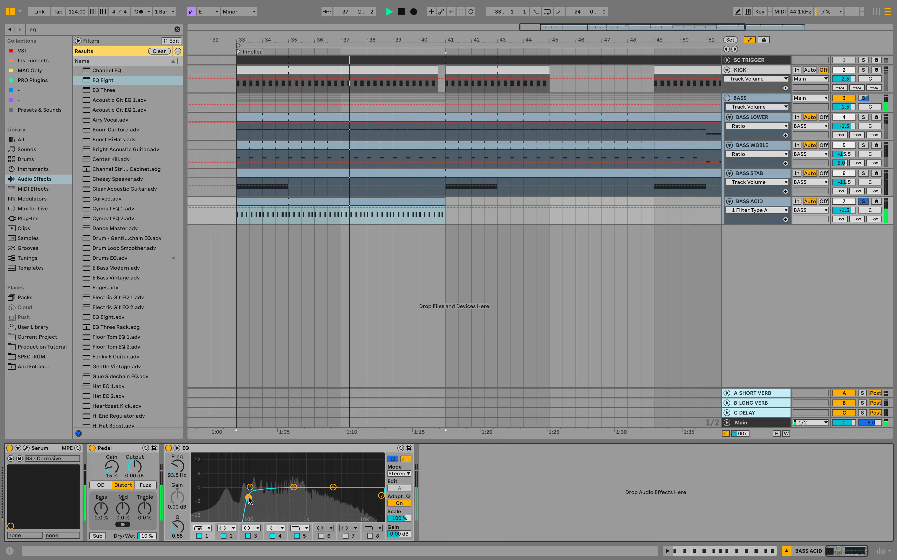
Step: Add a slight midrange dip and a -5 dB high shelf at 3.00 kHz to the BASS ACID EQ, and clear the solo
{"action": "left_click_drag", "start_coordinate": [271, 479], "coordinate": [333, 497]}
{"action": "key", "text": "space"}
{"action": "key", "text": "space"}
{"action": "left_click", "coordinate": [333, 487]}
{"action": "left_click_drag", "start_coordinate": [180, 500], "coordinate": [181, 502]}
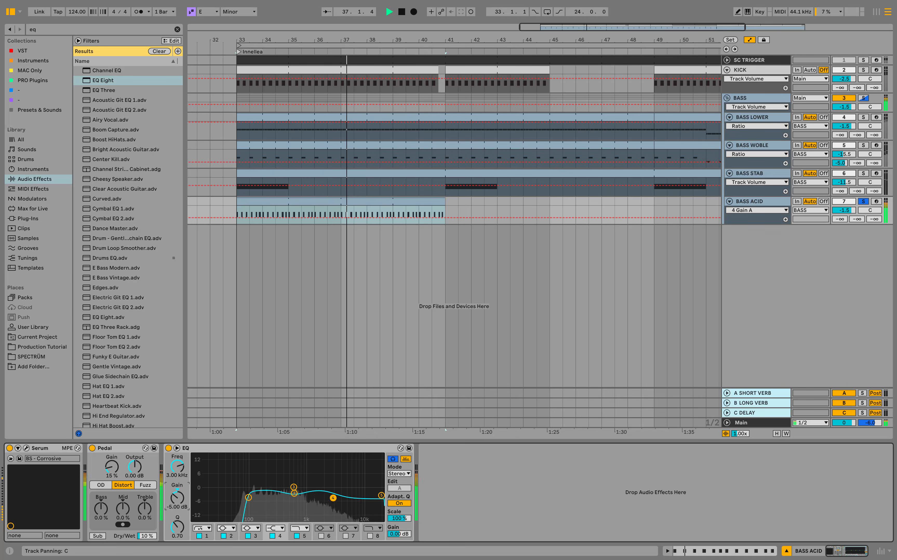
{"action": "left_click", "coordinate": [864, 202]}
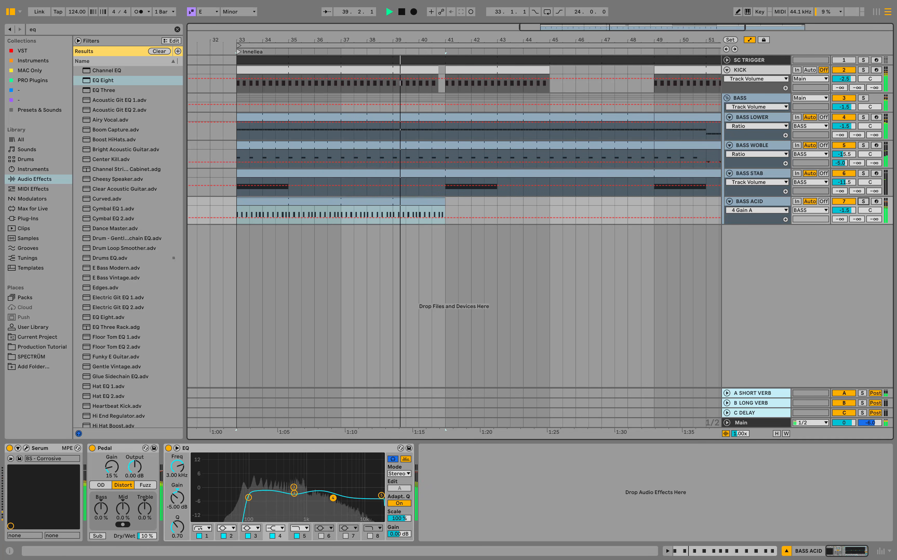
Step: Copy the Compressor Bass device from SC TRIGGER to the end of the BASS ACID device chain and enable it
{"action": "double_click", "coordinate": [749, 60]}
{"action": "right_click", "coordinate": [508, 448]}
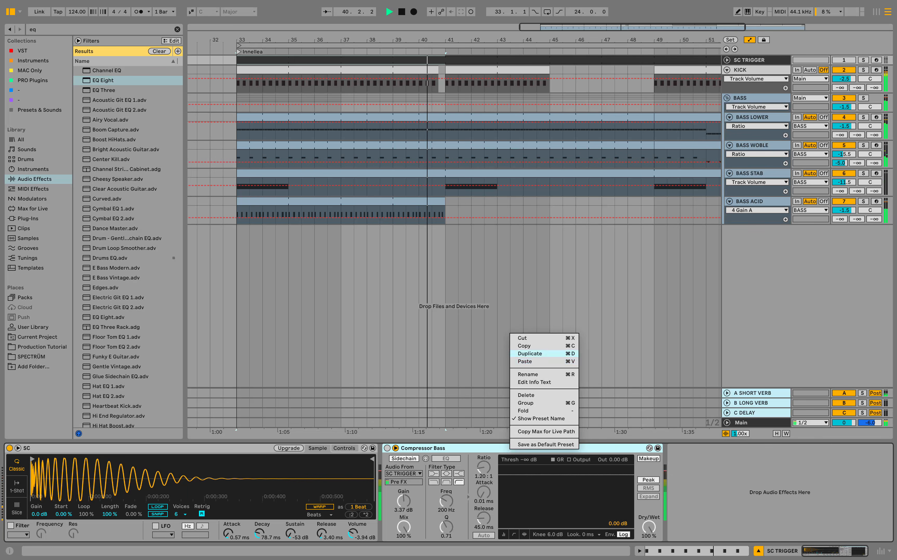
{"action": "left_click", "coordinate": [524, 346]}
{"action": "key", "text": "space"}
{"action": "left_click", "coordinate": [749, 201]}
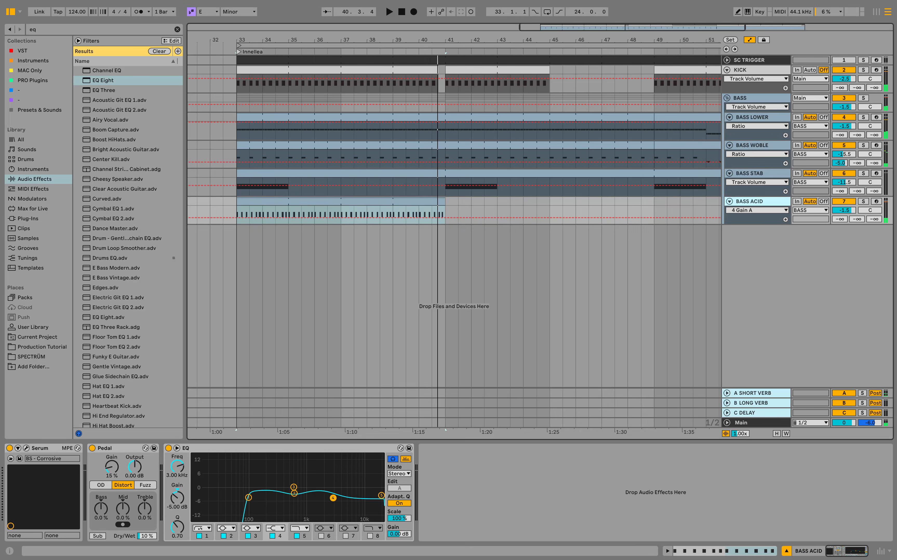
{"action": "right_click", "coordinate": [560, 508]}
{"action": "left_click", "coordinate": [578, 512]}
{"action": "key", "text": "space"}
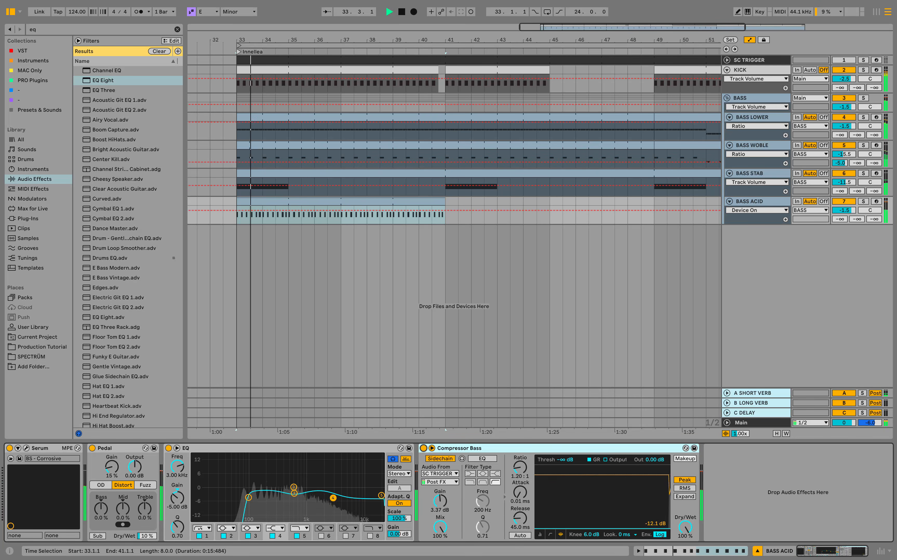
Step: Compare BASS ACID soloed and in the mix, and set its A-SHORT VERB send to -5 dB
{"action": "left_click", "coordinate": [864, 202]}
{"action": "left_click", "coordinate": [864, 202]}
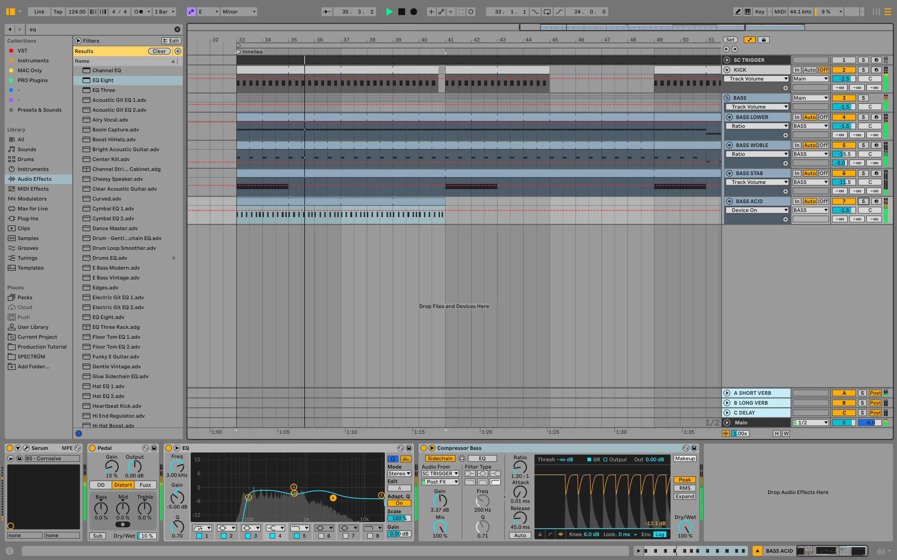
{"action": "left_click", "coordinate": [864, 201]}
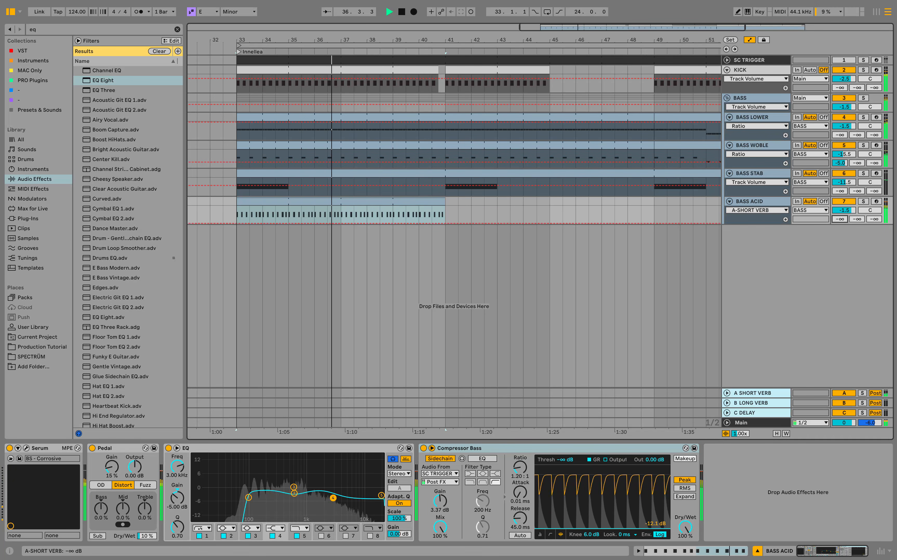
{"action": "left_click_drag", "start_coordinate": [840, 219], "coordinate": [841, 222]}
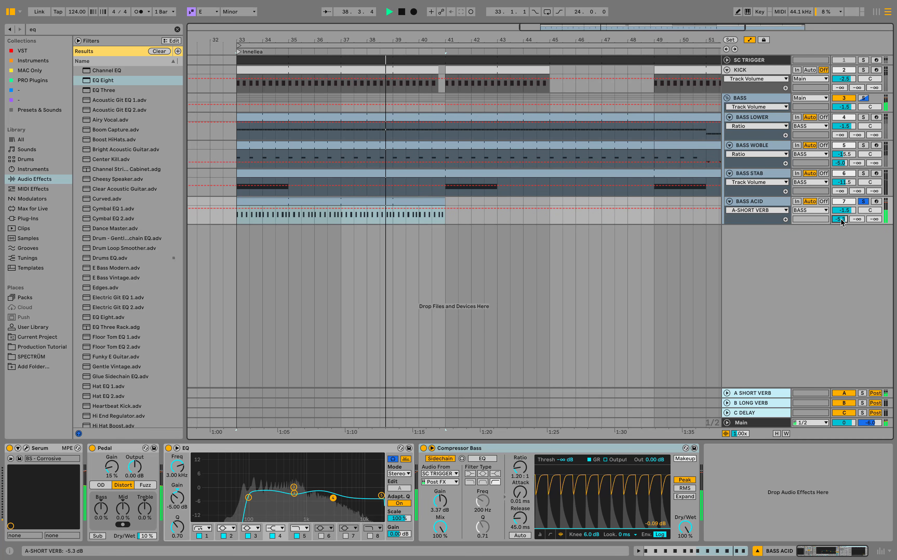
{"action": "left_click", "coordinate": [863, 202]}
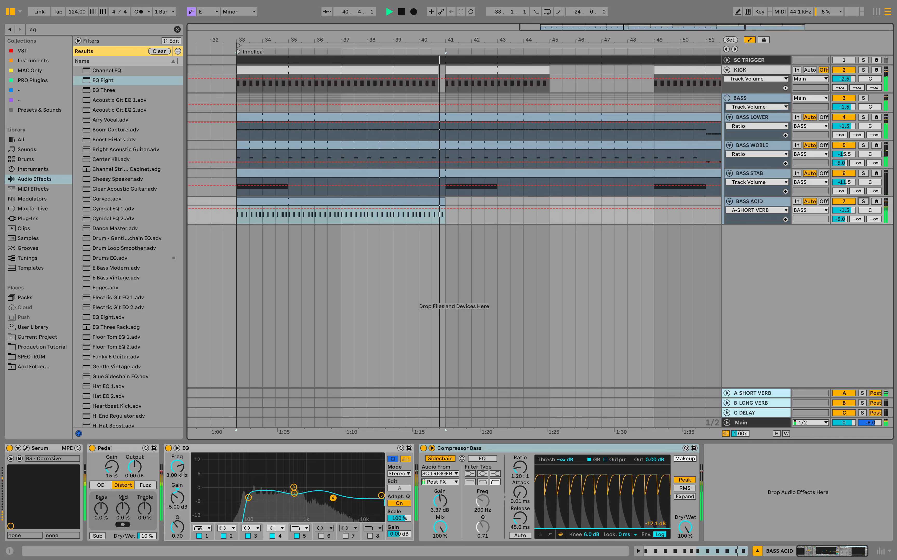
Step: Insert Auto Filter between the EQ and the compressor on BASS ACID and show automation for its filter frequency
{"action": "left_click", "coordinate": [177, 29]}
{"action": "type", "text": "auto"}
{"action": "left_click_drag", "start_coordinate": [106, 70], "coordinate": [418, 489]}
{"action": "left_click", "coordinate": [569, 474]}
{"action": "right_click", "coordinate": [569, 473]}
{"action": "left_click", "coordinate": [600, 479]}
{"action": "key", "text": "space"}
Step: Automate the BASS ACID Auto Filter frequency from 19.9 kHz at bar 33 down to 600 Hz at bar 41
{"action": "left_click", "coordinate": [237, 206]}
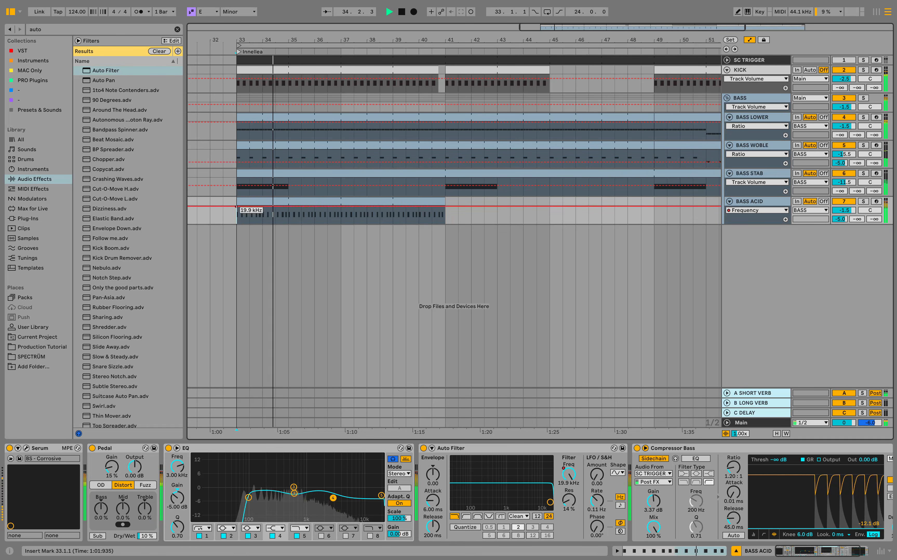
{"action": "right_click", "coordinate": [445, 206]}
{"action": "left_click", "coordinate": [455, 213]}
{"action": "type", "text": "600"}
{"action": "key", "text": "Return"}
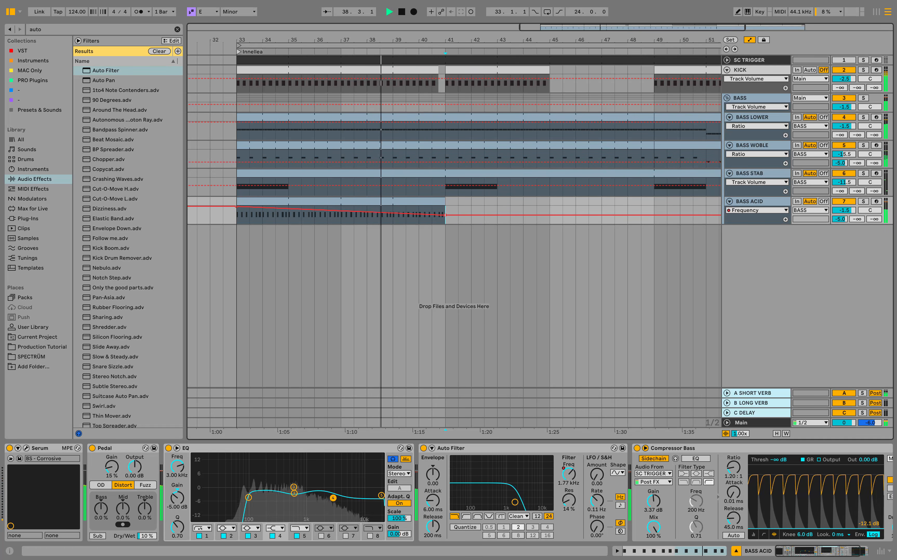
{"action": "left_click", "coordinate": [785, 220]}
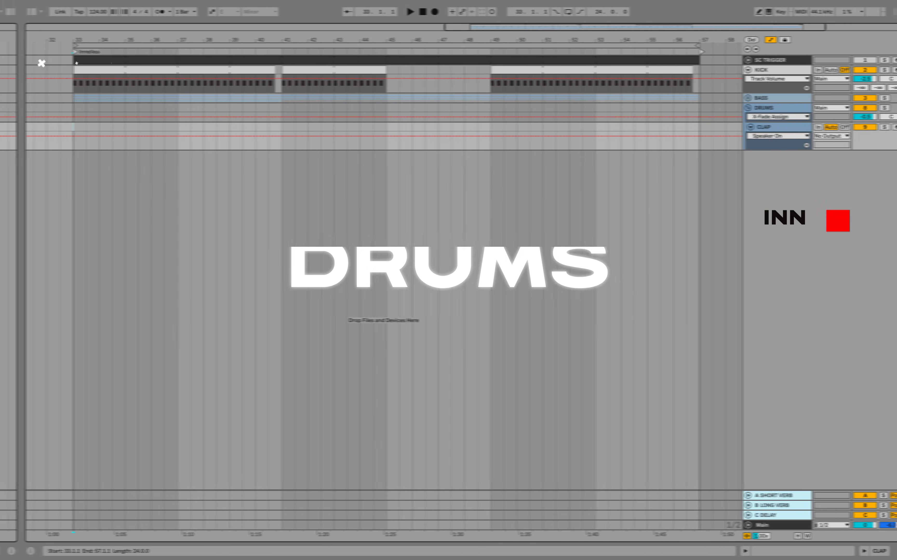
Step: Load Clap.wav from the Innellea sample folder onto the CLAP track
{"action": "left_click", "coordinate": [10, 11]}
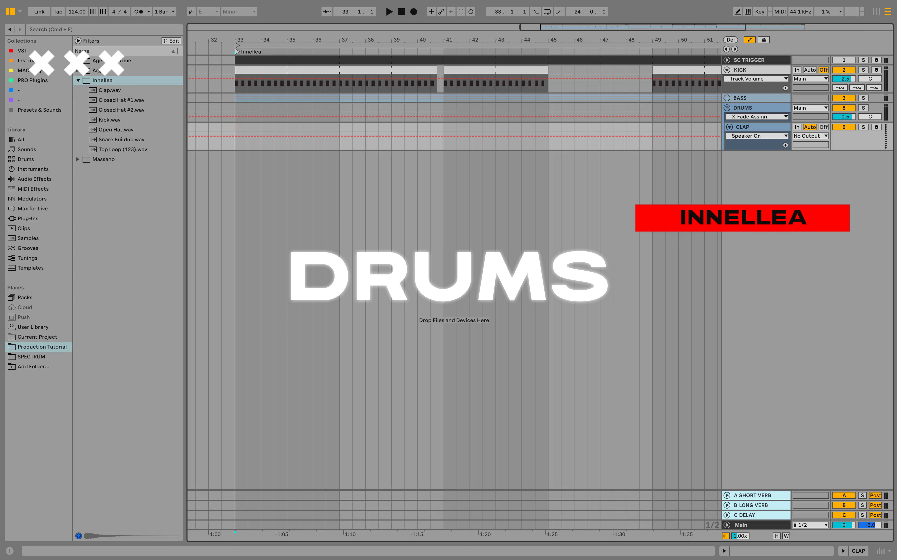
{"action": "left_click", "coordinate": [110, 90]}
{"action": "double_click", "coordinate": [109, 90]}
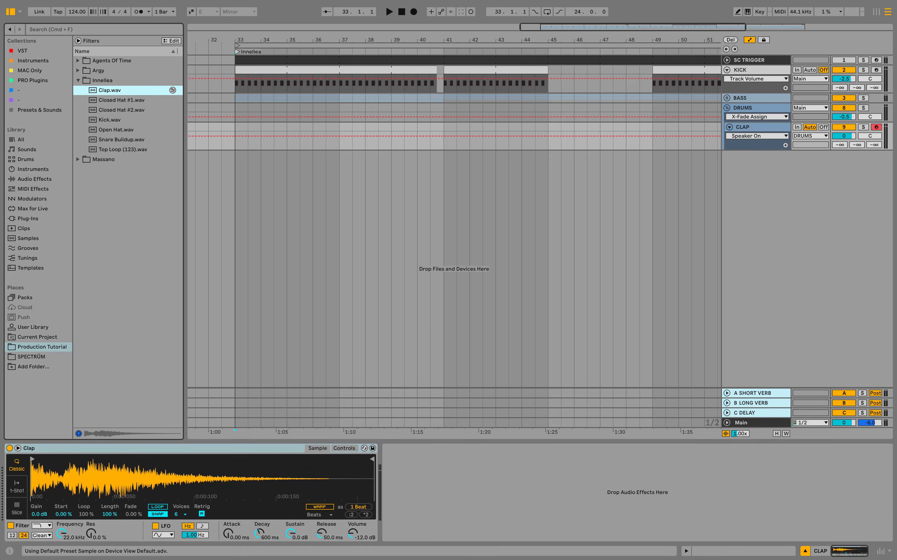
Step: Create an empty one-bar MIDI clip at bar 33 on the CLAP track
{"action": "left_click", "coordinate": [10, 11]}
{"action": "left_click_drag", "start_coordinate": [52, 127], "coordinate": [77, 127]}
{"action": "right_click", "coordinate": [75, 128]}
{"action": "left_click", "coordinate": [100, 205]}
{"action": "key", "text": "space"}
{"action": "key", "text": "space"}
Step: Place one-beat C3 notes on beats 2 and 4 of the CLAP clip and play it
{"action": "double_click", "coordinate": [338, 423]}
{"action": "left_click_drag", "start_coordinate": [363, 423], "coordinate": [223, 466]}
{"action": "key", "text": "space"}
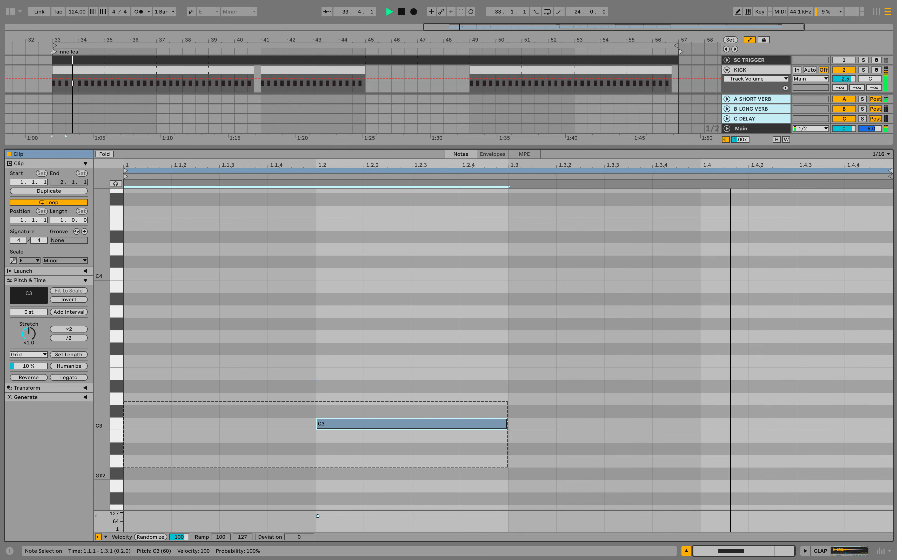
{"action": "key", "text": "ctrl+d"}
{"action": "key", "text": "space"}
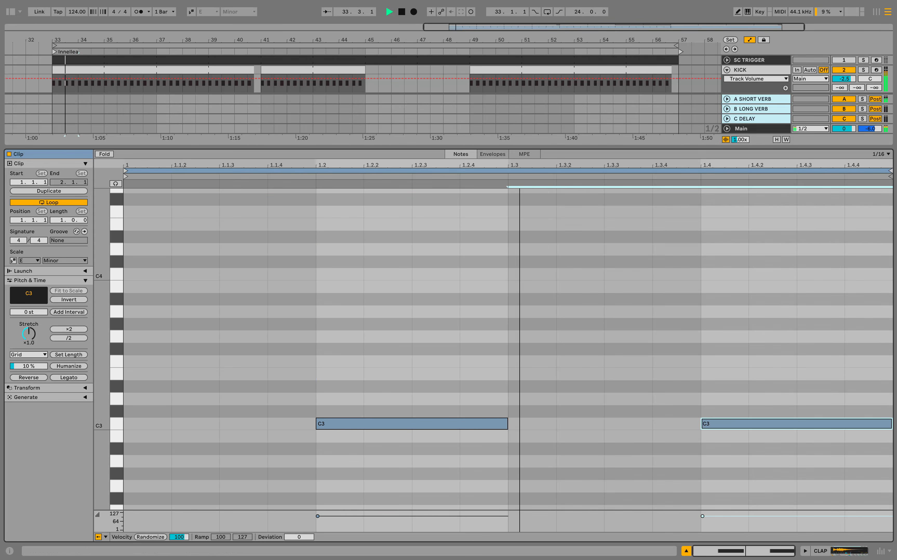
Step: Duplicate the one-bar CLAP clip repeatedly to fill the arrangement up to bar 57
{"action": "key", "text": "ctrl+alt+l"}
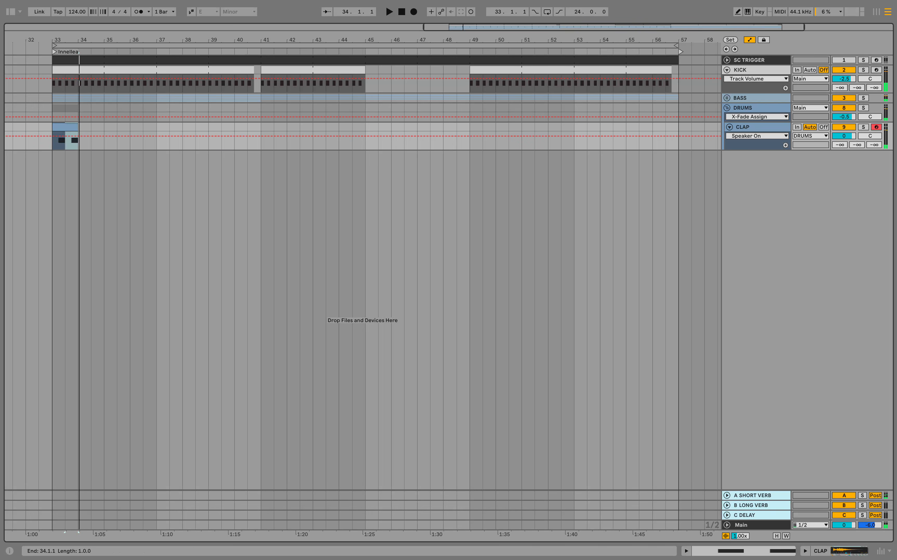
{"action": "key", "text": "ctrl+d"}
{"action": "key", "text": "ctrl+d"}
{"action": "key", "text": "ctrl+d"}
{"action": "key", "text": "ctrl+d"}
{"action": "key", "text": "ctrl+d"}
{"action": "key", "text": "ctrl+d"}
{"action": "key", "text": "ctrl+d"}
{"action": "key", "text": "ctrl+d"}
{"action": "key", "text": "ctrl+d"}
{"action": "key", "text": "ctrl+d"}
{"action": "key", "text": "ctrl+d"}
{"action": "key", "text": "ctrl+d"}
{"action": "key", "text": "ctrl+d"}
{"action": "key", "text": "ctrl+d"}
{"action": "key", "text": "ctrl+d"}
{"action": "key", "text": "ctrl+d"}
{"action": "key", "text": "ctrl+d"}
{"action": "key", "text": "ctrl+d"}
{"action": "key", "text": "ctrl+d"}
{"action": "key", "text": "ctrl+d"}
Step: Set the CLAP track volume to -3 dB and show its device chain together with the sample browser
{"action": "left_click_drag", "start_coordinate": [844, 136], "coordinate": [839, 139]}
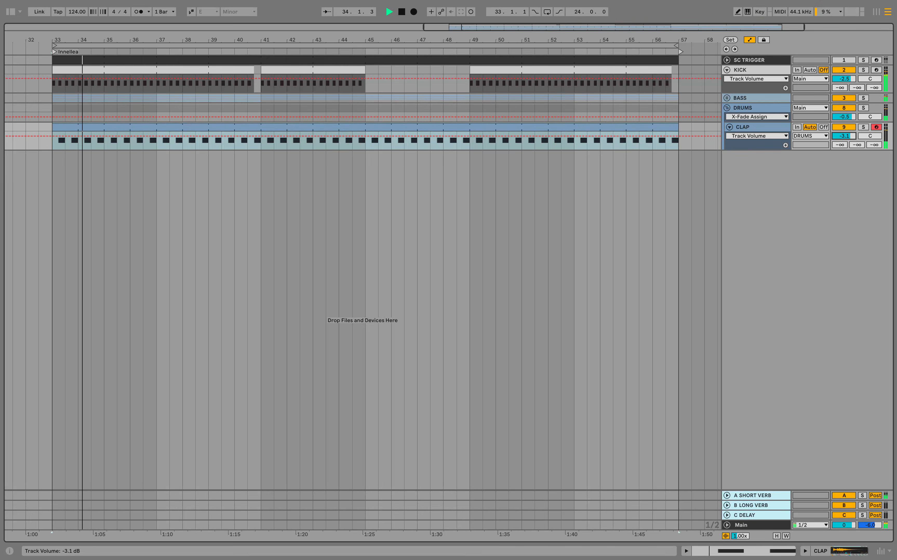
{"action": "type", "text": "-3"}
{"action": "key", "text": "Return"}
{"action": "double_click", "coordinate": [756, 127]}
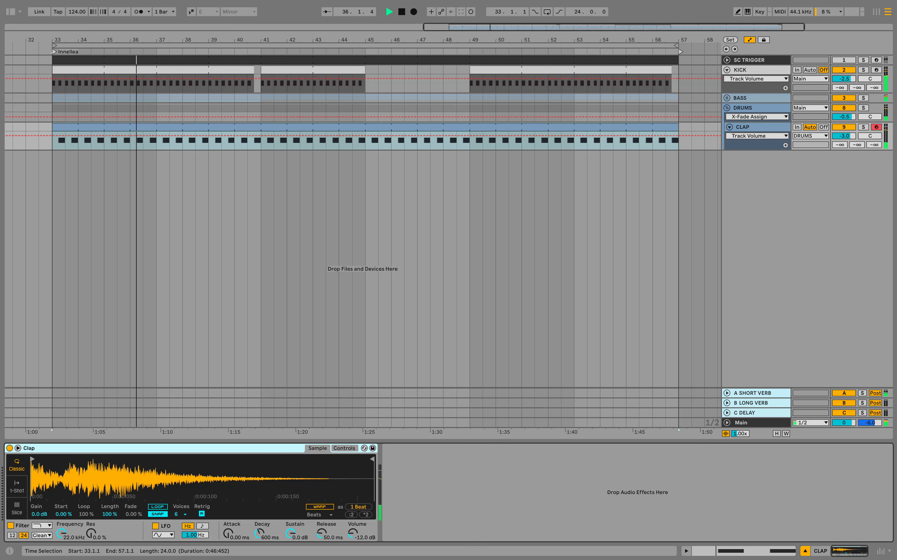
{"action": "key", "text": "super+alt+b"}
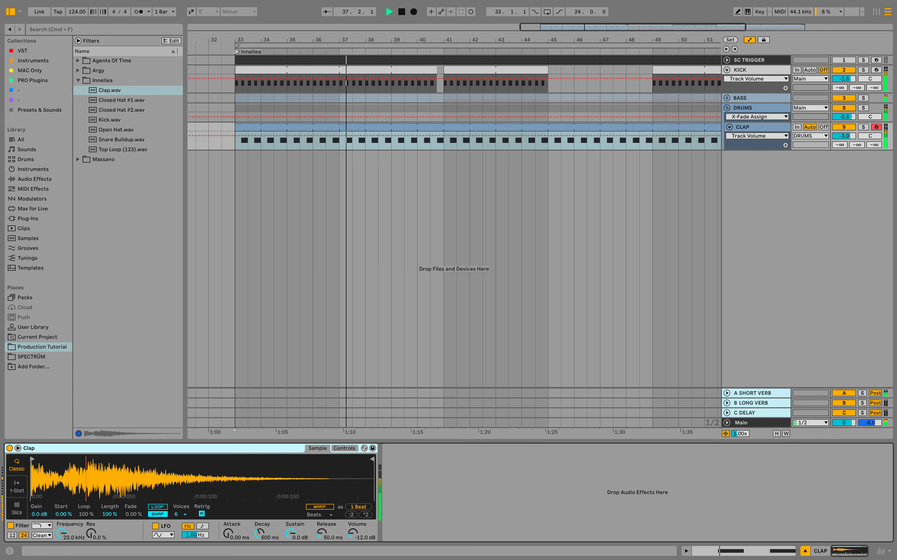
Step: Find EQ Eight among the audio effects and add it to the CLAP track
{"action": "key", "text": "super+f"}
{"action": "type", "text": "eq"}
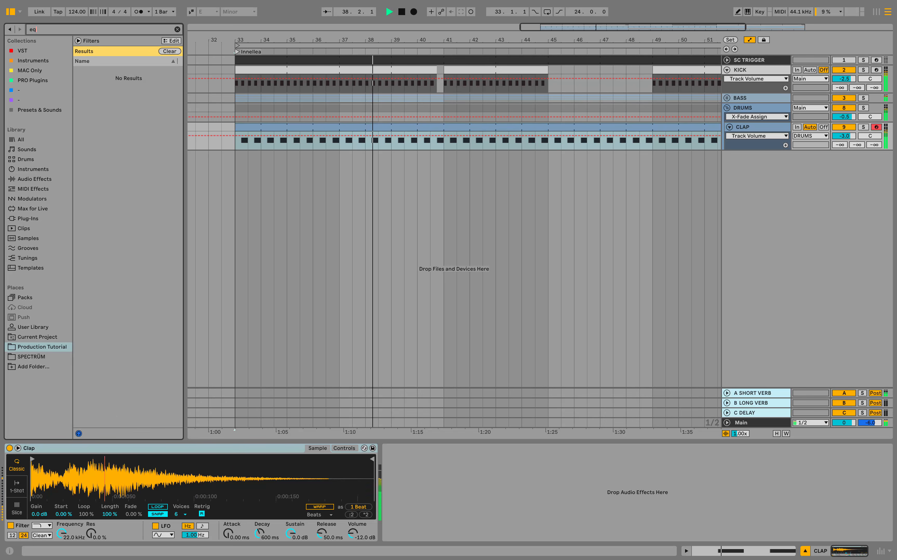
{"action": "left_click", "coordinate": [35, 179]}
{"action": "left_click", "coordinate": [103, 80]}
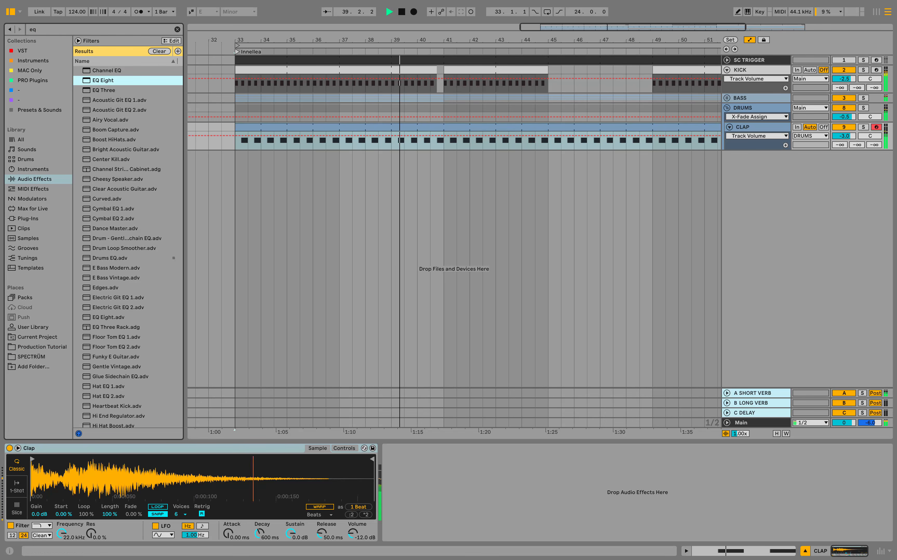
{"action": "key", "text": "Return"}
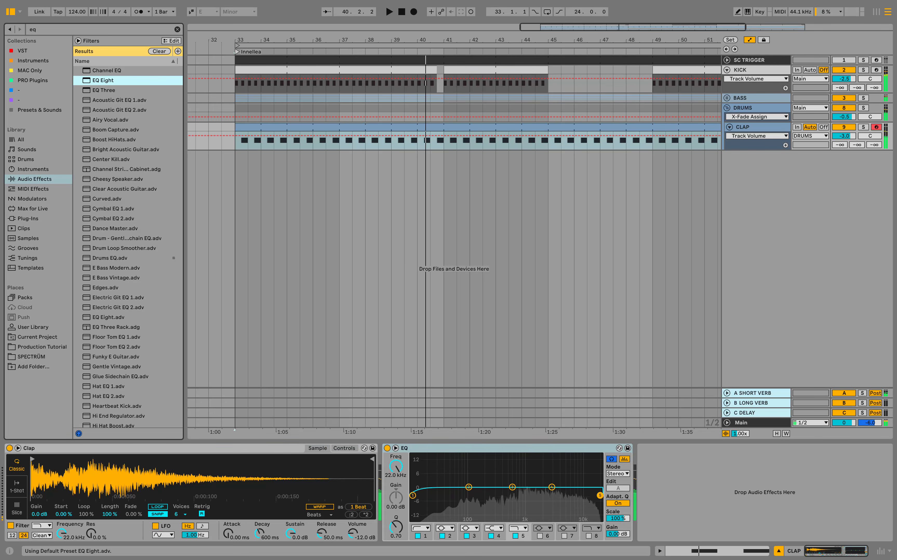
Step: Shape the soloed clap with a low cut at 100 Hz and about -4 dB on EQ band 4 at 3 kHz, then unsolo it
{"action": "left_click", "coordinate": [863, 127]}
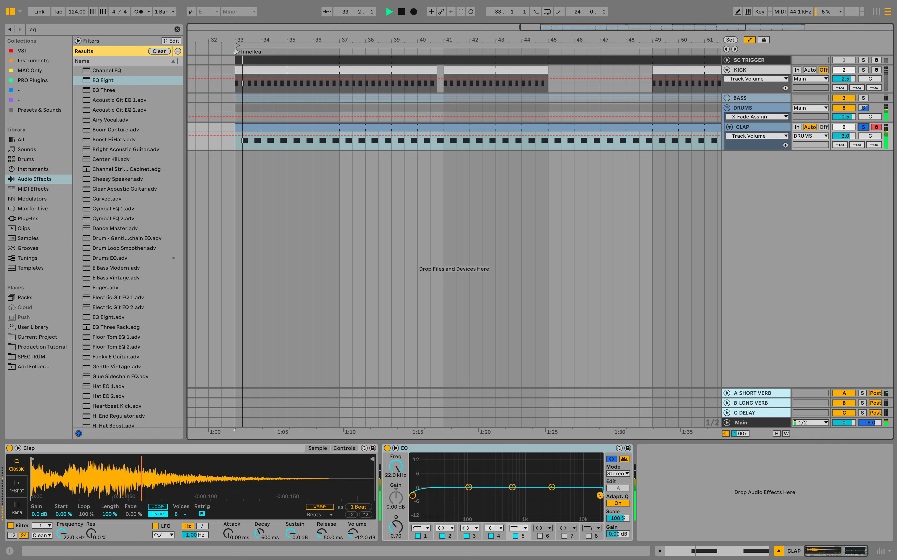
{"action": "left_click_drag", "start_coordinate": [412, 495], "coordinate": [469, 502]}
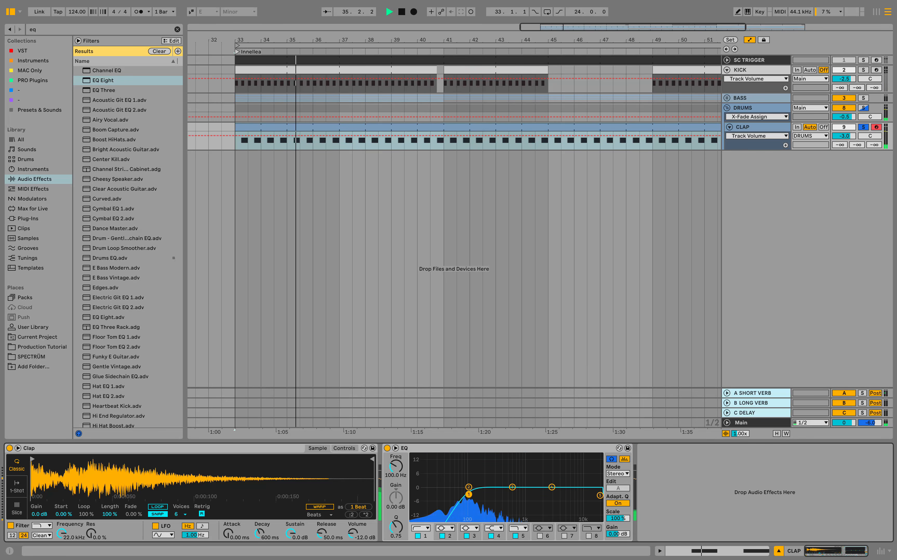
{"action": "left_click_drag", "start_coordinate": [396, 498], "coordinate": [396, 502]}
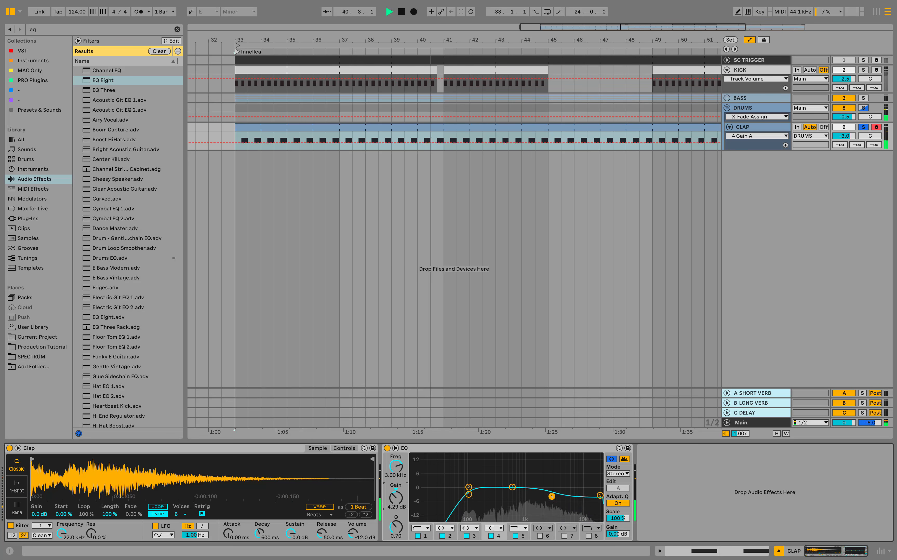
{"action": "left_click", "coordinate": [864, 127]}
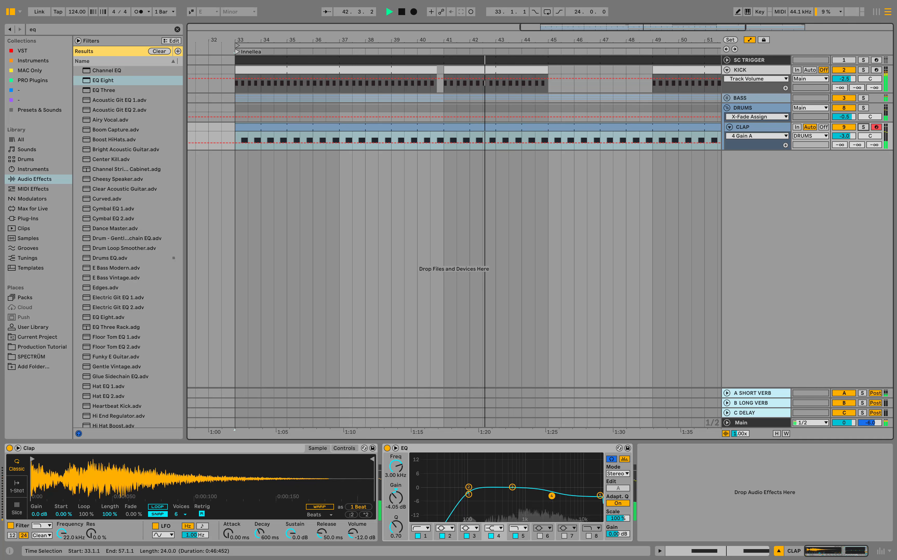
Step: Add an OPEN HAT track below CLAP in the drum group and load Open Hat.wav into it
{"action": "left_click", "coordinate": [231, 178]}
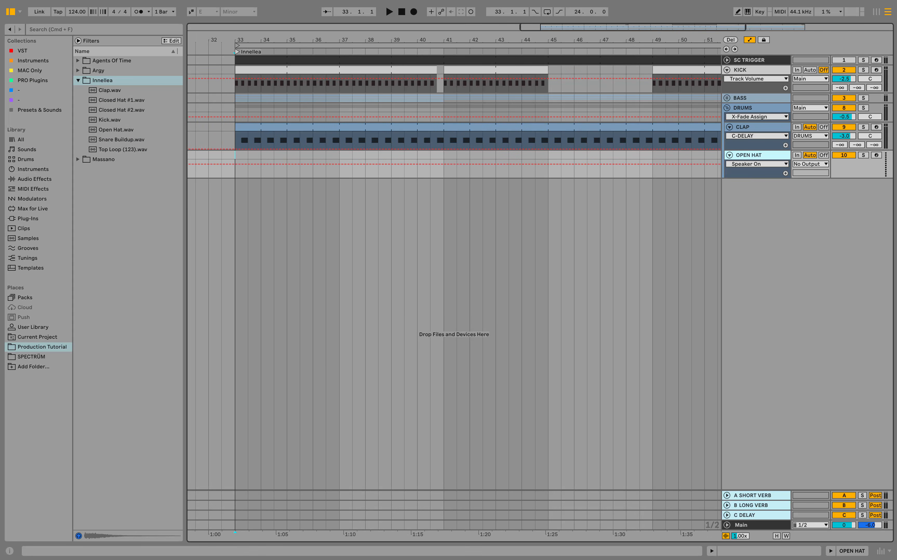
{"action": "left_click", "coordinate": [116, 130]}
{"action": "double_click", "coordinate": [116, 130]}
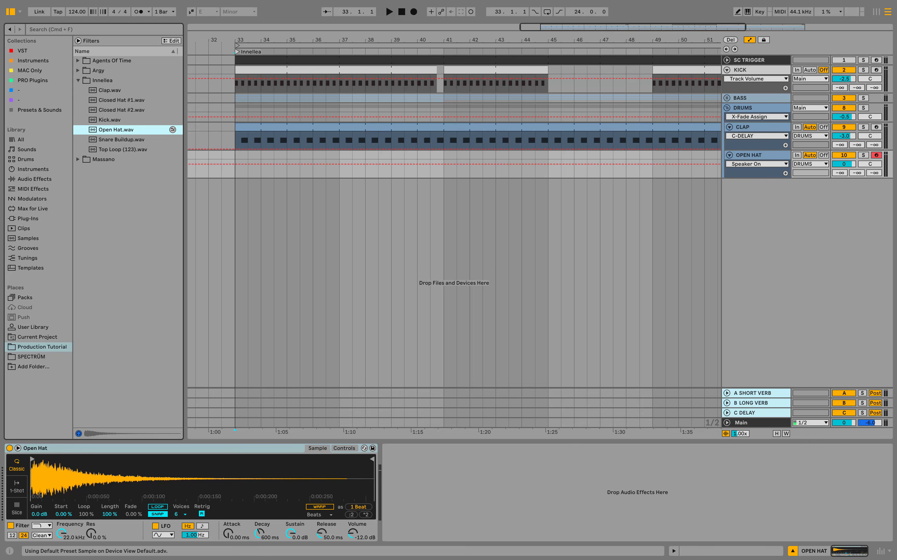
Step: Hide the browser and insert an empty one-bar MIDI clip at bar 35 on the OPEN HAT track
{"action": "left_click", "coordinate": [10, 12]}
{"action": "left_click_drag", "start_coordinate": [105, 155], "coordinate": [127, 155]}
{"action": "right_click", "coordinate": [127, 155]}
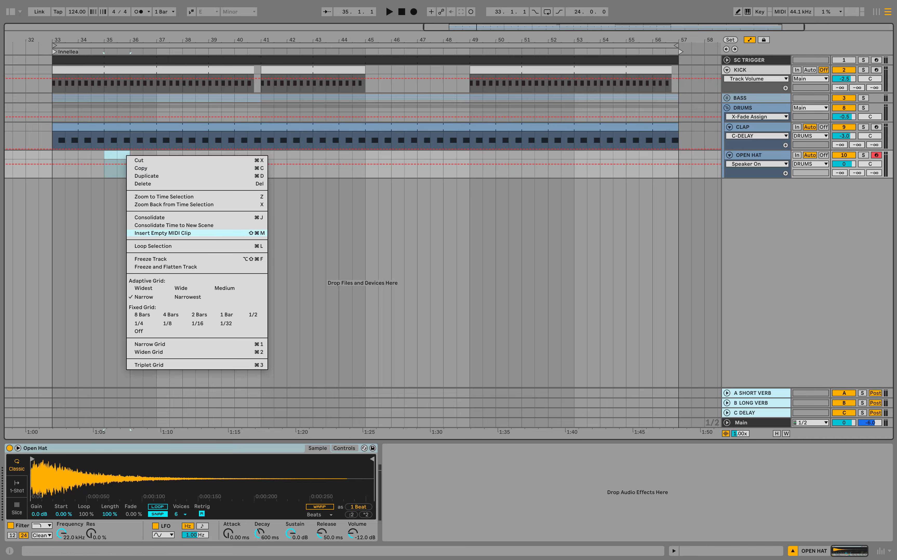
{"action": "left_click", "coordinate": [163, 233]}
Step: Place an eighth-note C3 on the offbeat of beat 1, repeat it on the other three beats and play the clip
{"action": "double_click", "coordinate": [242, 423]}
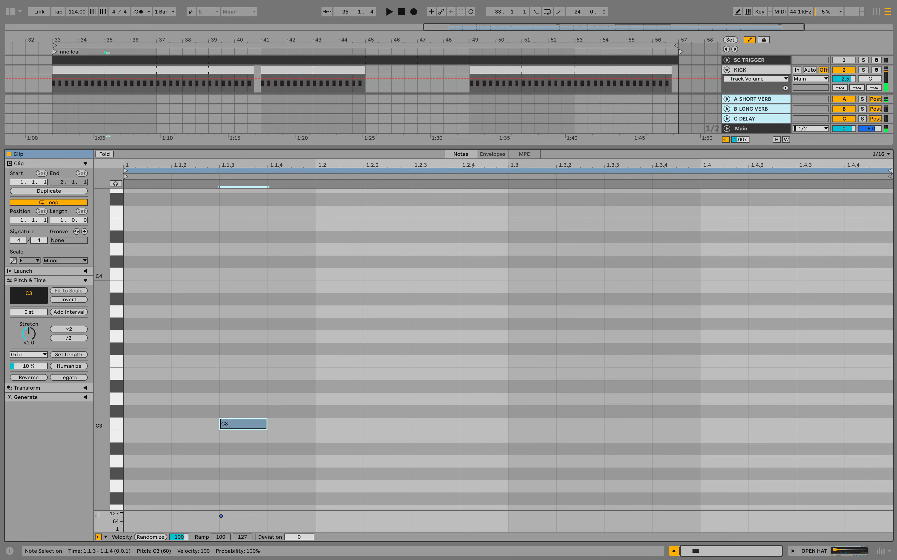
{"action": "left_click_drag", "start_coordinate": [266, 423], "coordinate": [316, 423]}
{"action": "key", "text": "space"}
{"action": "left_click_drag", "start_coordinate": [318, 386], "coordinate": [135, 470]}
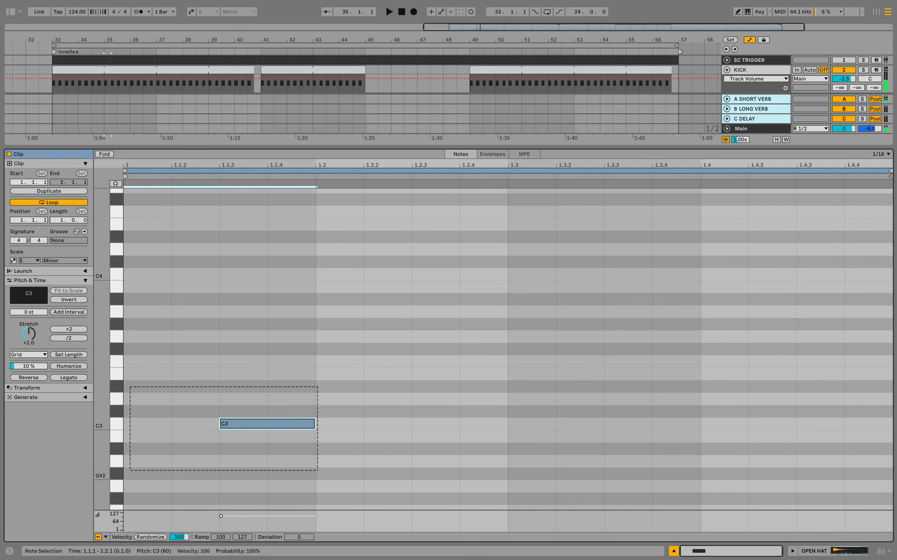
{"action": "key", "text": "ctrl+d"}
{"action": "key", "text": "ctrl+d"}
{"action": "key", "text": "ctrl+d"}
{"action": "key", "text": "space"}
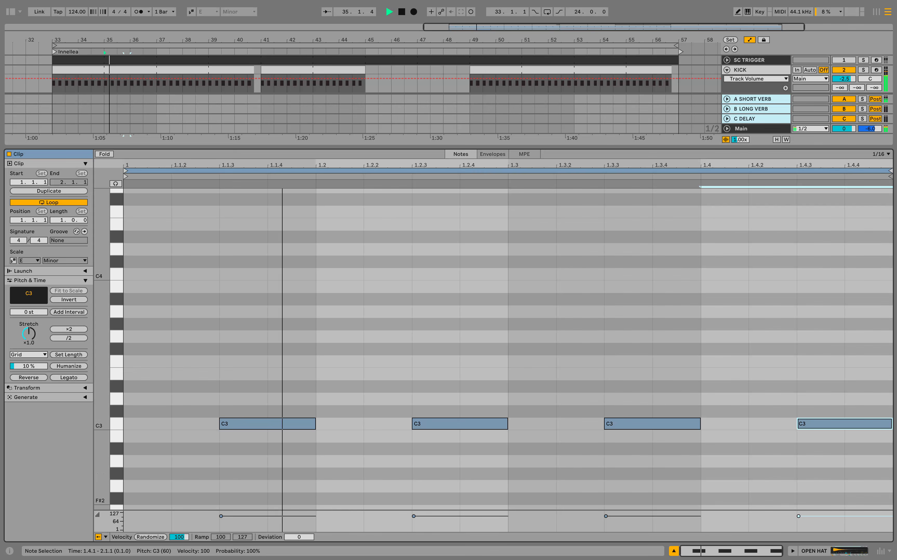
Step: Close the clip editor and set the OPEN HAT track volume to -4.5 dB while auditioning it
{"action": "key", "text": "super+alt+l"}
{"action": "key", "text": "space"}
{"action": "left_click", "coordinate": [844, 163]}
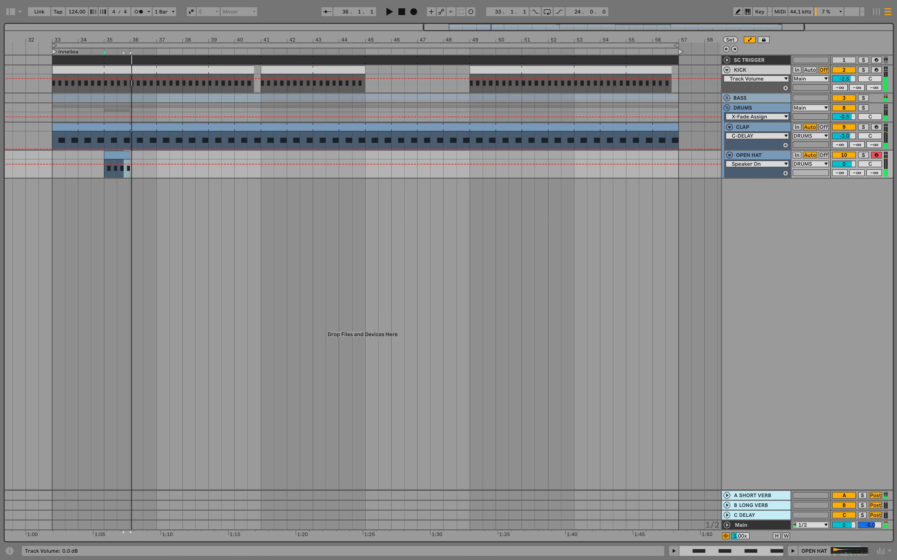
{"action": "key", "text": "space"}
{"action": "left_click_drag", "start_coordinate": [844, 164], "coordinate": [844, 174]}
{"action": "key", "text": "space"}
{"action": "key", "text": "space"}
Step: Audition OPEN HAT in solo, then set its send to the short reverb to -10 dB in the full mix
{"action": "left_click", "coordinate": [863, 155]}
{"action": "key", "text": "space"}
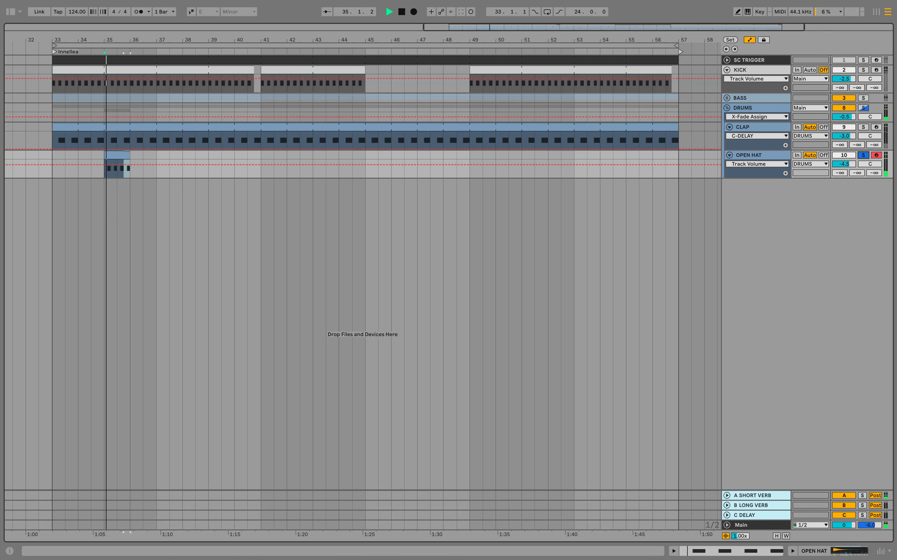
{"action": "key", "text": "space"}
{"action": "left_click", "coordinate": [840, 173]}
{"action": "key", "text": "space"}
{"action": "left_click_drag", "start_coordinate": [840, 173], "coordinate": [840, 149]}
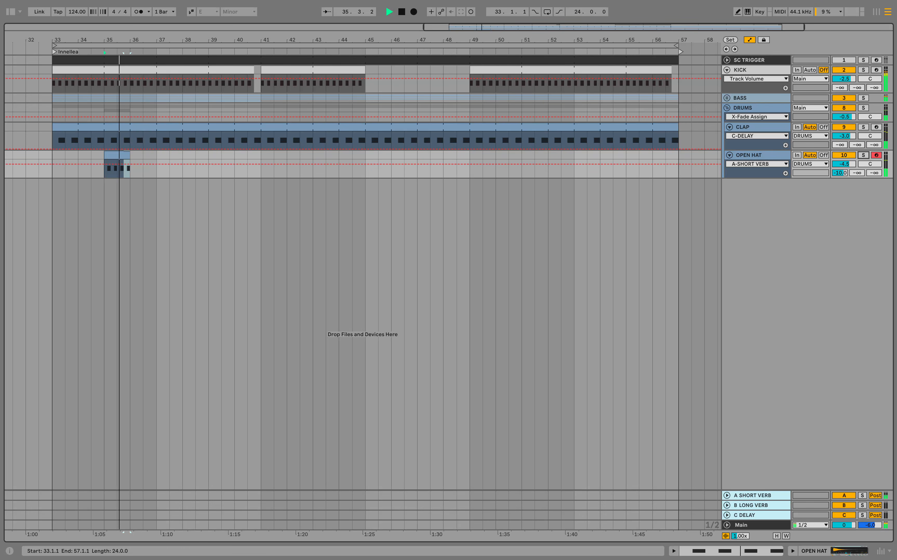
Step: Extend the looped OPEN HAT clip to bar 57 and play it
{"action": "left_click_drag", "start_coordinate": [130, 163], "coordinate": [666, 163]}
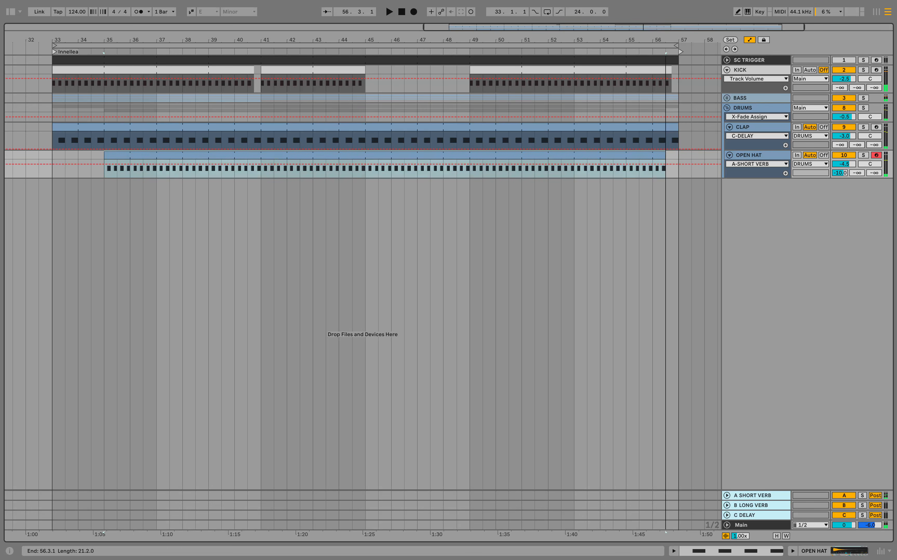
{"action": "key", "text": "space"}
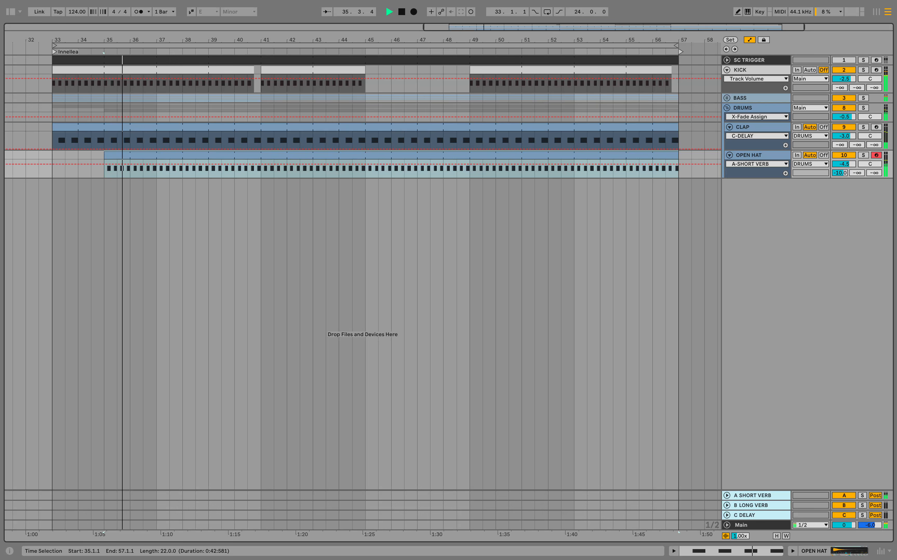
Step: Add a CLOSED HATS track below OPEN HAT and load Closed Hat #1.wav into it
{"action": "left_click", "coordinate": [52, 155]}
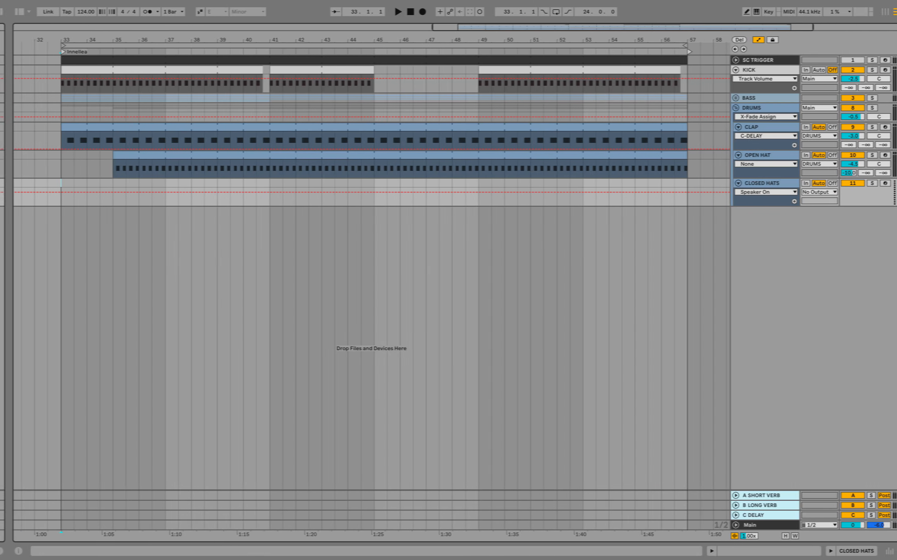
{"action": "left_click", "coordinate": [15, 13]}
{"action": "left_click", "coordinate": [121, 100]}
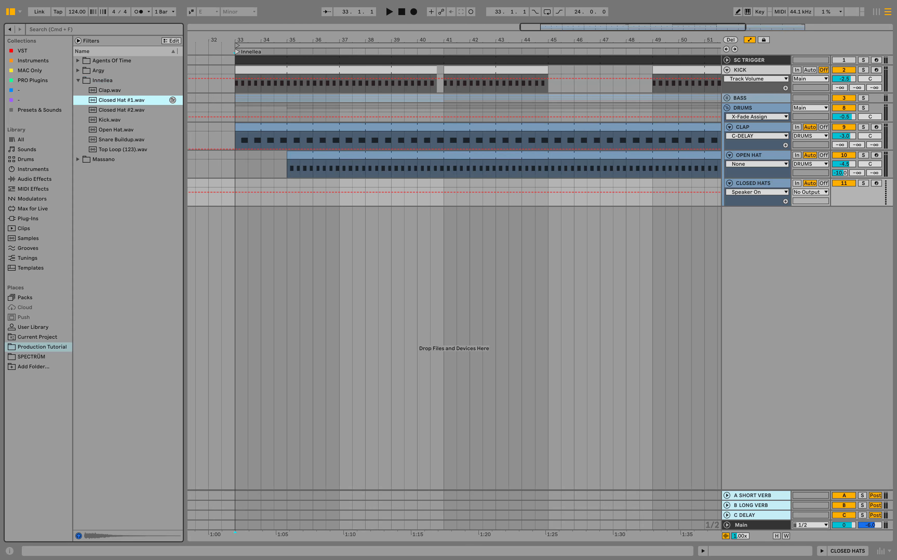
{"action": "key", "text": "Return"}
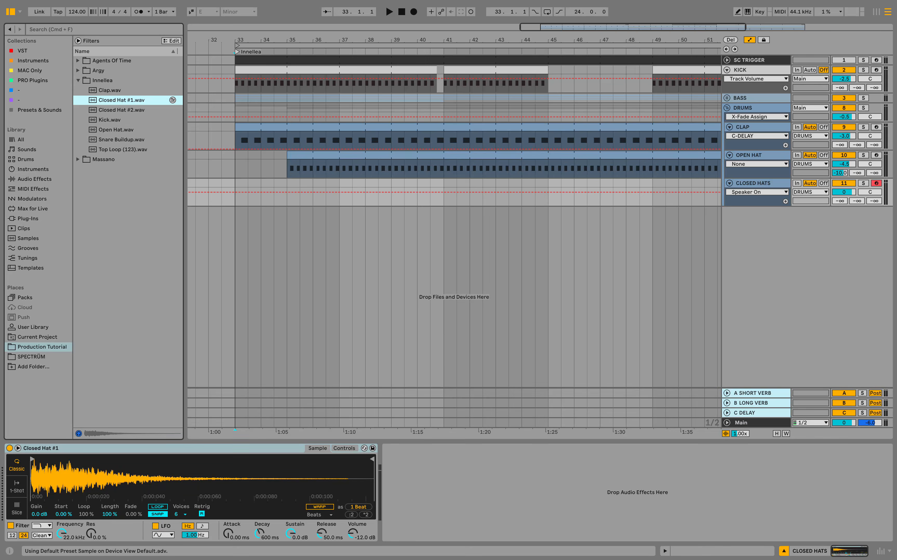
Step: Hide the browser and insert an empty one-bar MIDI clip at bar 35 on the CLOSED HATS track
{"action": "key", "text": "super+alt+b"}
{"action": "left_click", "coordinate": [105, 183]}
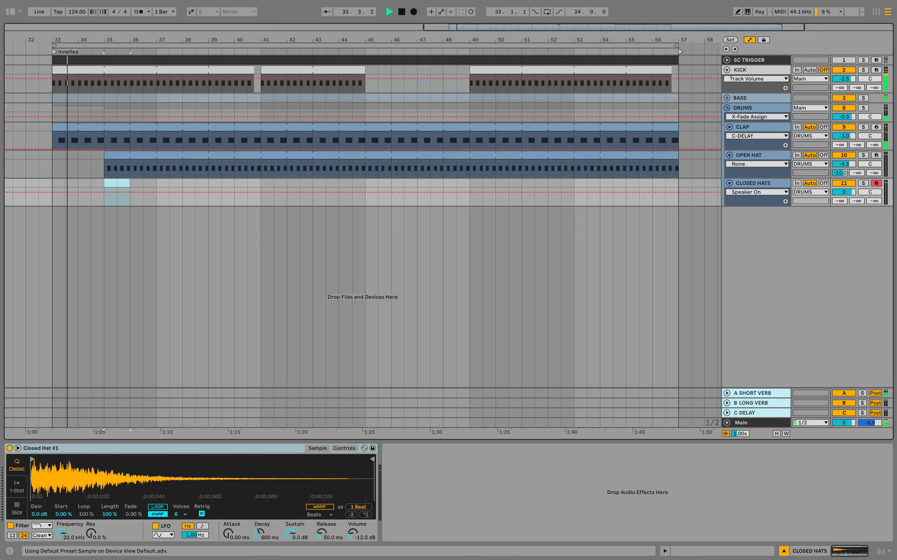
{"action": "right_click", "coordinate": [123, 182]}
{"action": "left_click", "coordinate": [156, 262]}
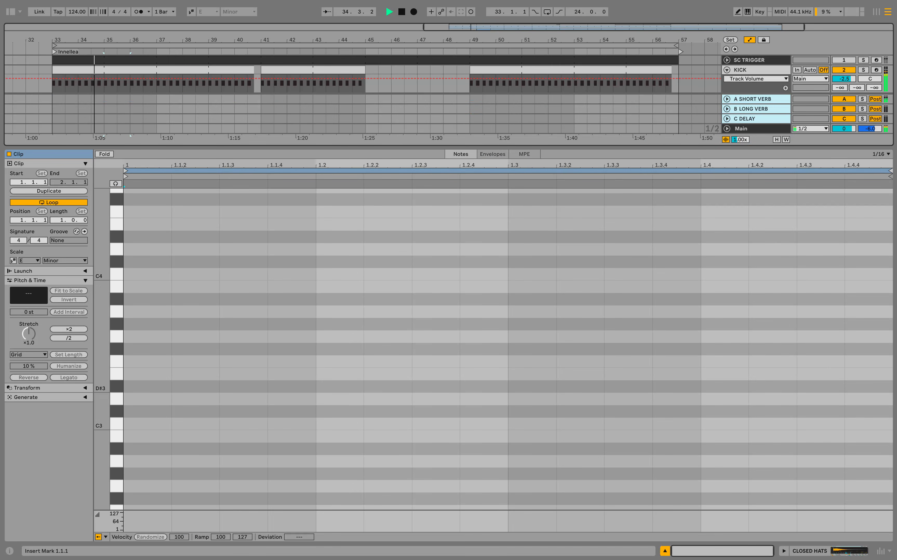
Step: Fill beat 1 with four sixteenth-note C3 hits and vary their velocities between 60 and 100
{"action": "key", "text": "space"}
{"action": "double_click", "coordinate": [139, 424]}
{"action": "key", "text": "super+d"}
{"action": "key", "text": "super+d"}
{"action": "key", "text": "super+d"}
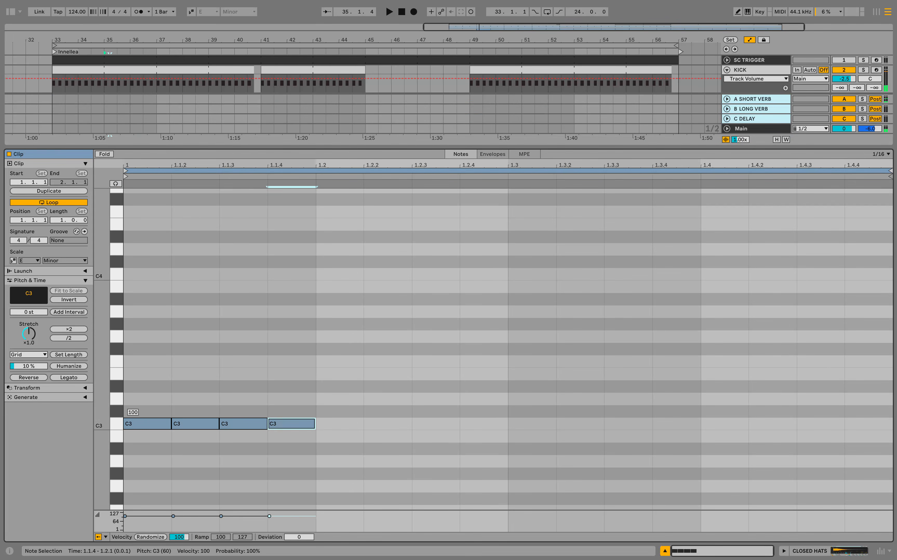
{"action": "key", "text": "space"}
{"action": "left_click", "coordinate": [124, 516]}
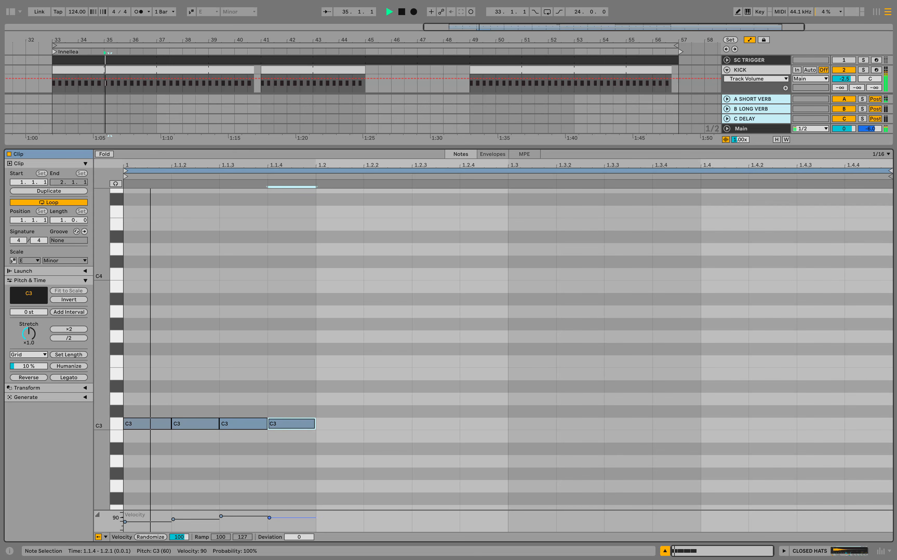
Step: Duplicate the four closed hat notes across the remaining three beats of the clip and play it
{"action": "left_click_drag", "start_coordinate": [316, 451], "coordinate": [145, 392]}
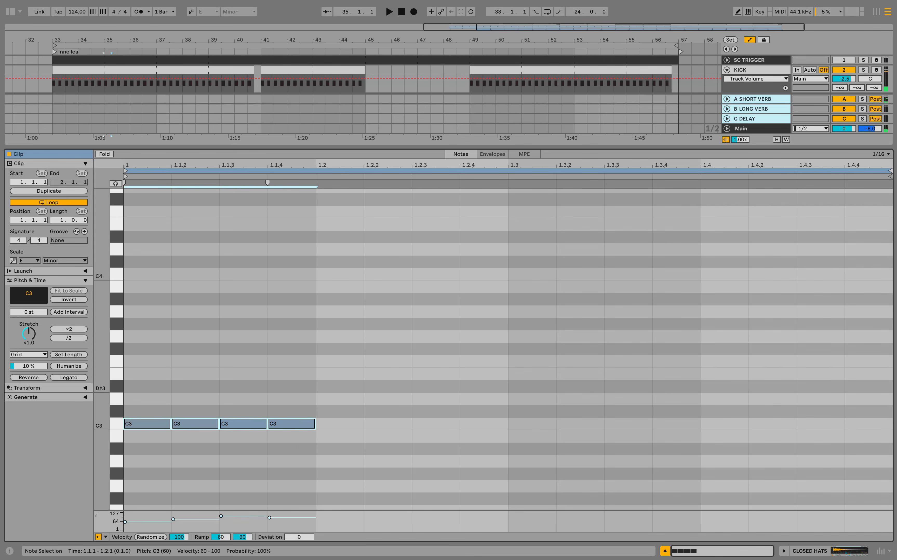
{"action": "key", "text": "super+d"}
{"action": "key", "text": "super+d"}
{"action": "key", "text": "super+d"}
{"action": "key", "text": "space"}
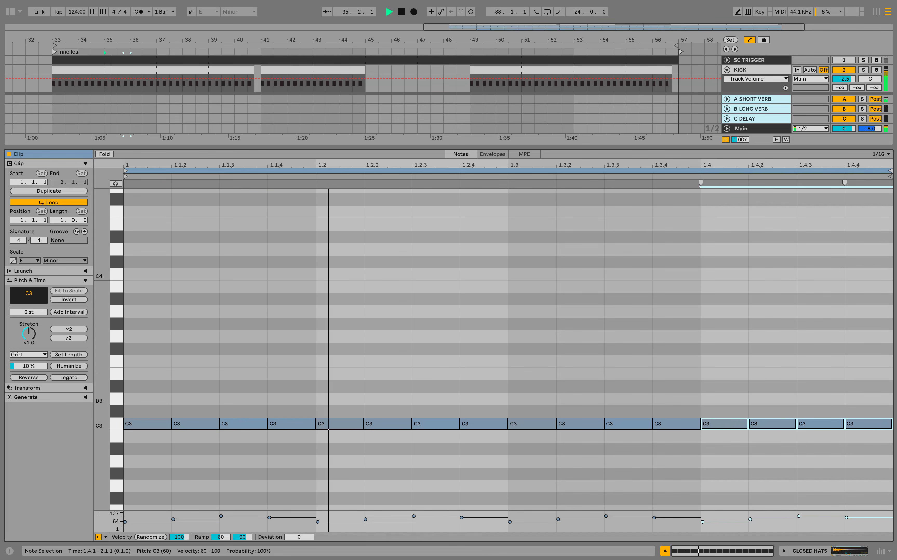
Step: Extend the looped CLOSED HATS clip to bar 57 and set the track volume to -12.5 dB
{"action": "key", "text": "super+alt+l"}
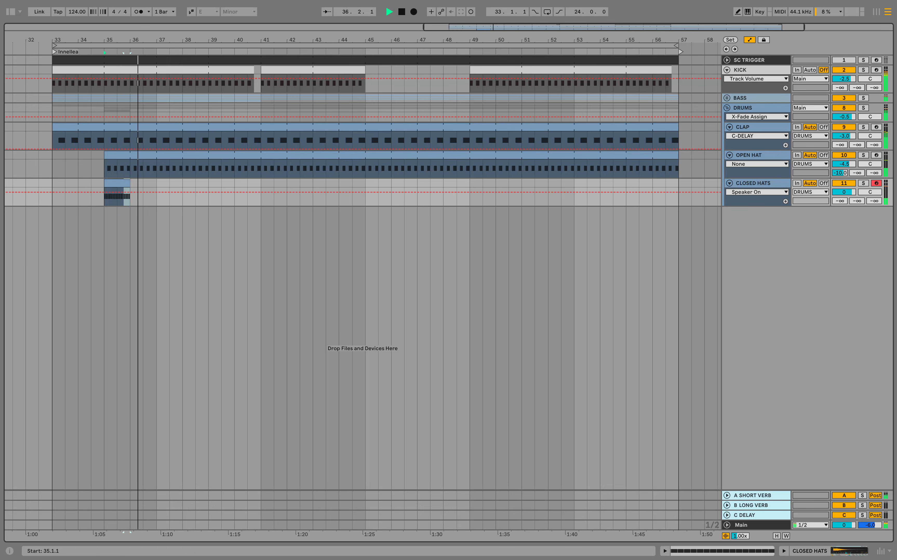
{"action": "left_click_drag", "start_coordinate": [613, 183], "coordinate": [678, 184]}
{"action": "key", "text": "space"}
{"action": "left_click_drag", "start_coordinate": [845, 192], "coordinate": [844, 231]}
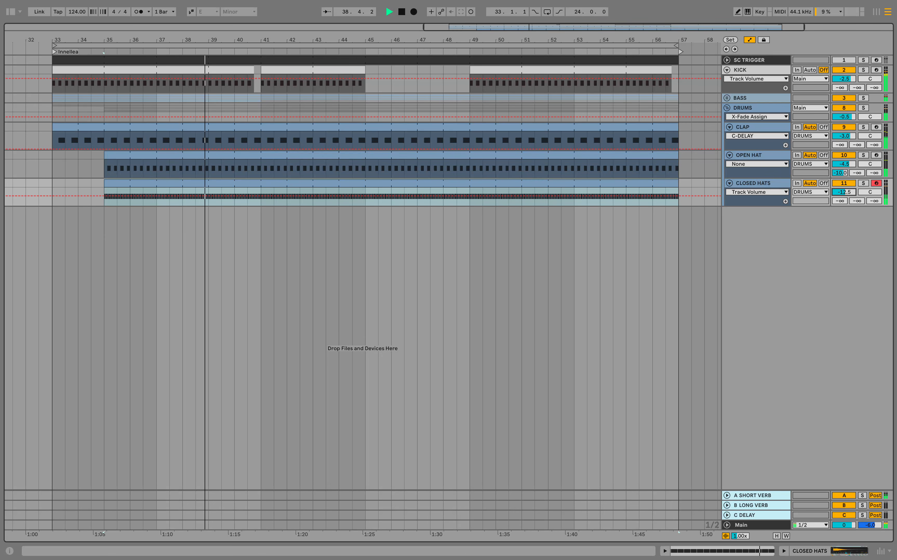
Step: Solo CLOSED HATS and copy the Compressor Bass device from SC TRIGGER onto it after the sampler
{"action": "left_click", "coordinate": [863, 183]}
{"action": "double_click", "coordinate": [750, 60]}
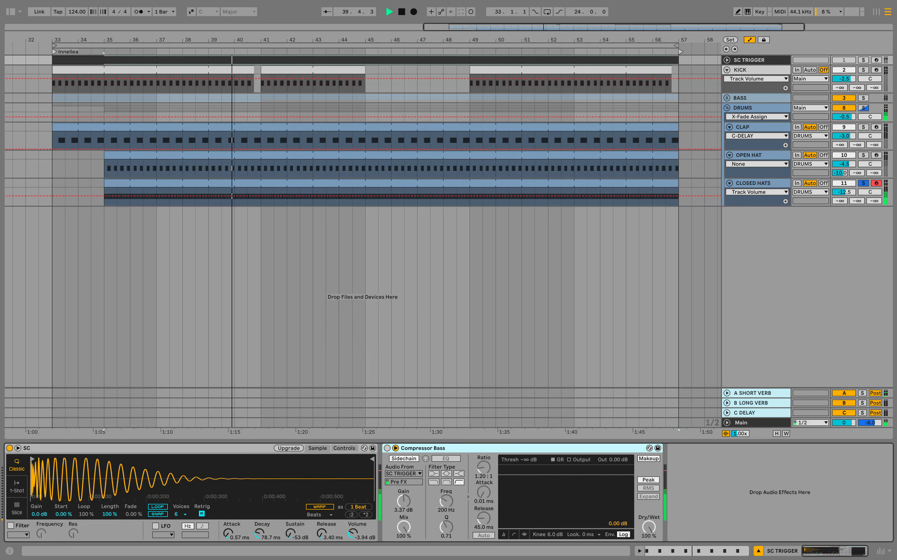
{"action": "right_click", "coordinate": [487, 448]}
{"action": "left_click", "coordinate": [507, 340]}
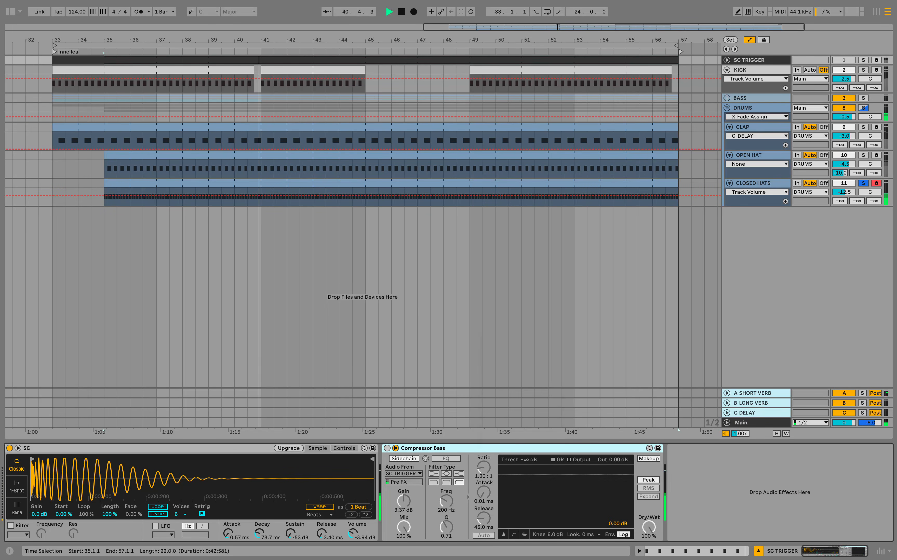
{"action": "left_click", "coordinate": [753, 183]}
{"action": "right_click", "coordinate": [595, 474]}
{"action": "left_click", "coordinate": [608, 479]}
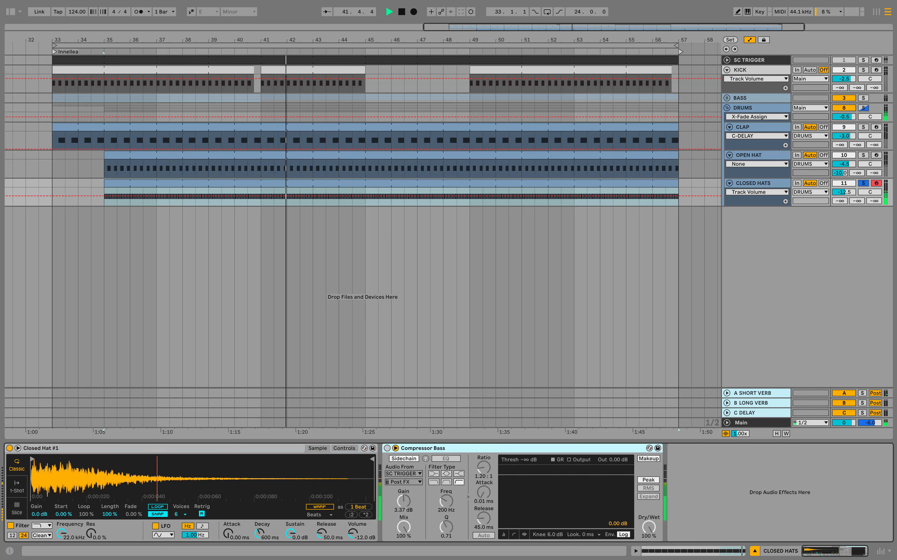
Step: Activate the sidechain compressor on CLOSED HATS, set its ratio to 1.45:1 and unsolo the track
{"action": "left_click", "coordinate": [387, 448]}
{"action": "left_click", "coordinate": [484, 468]}
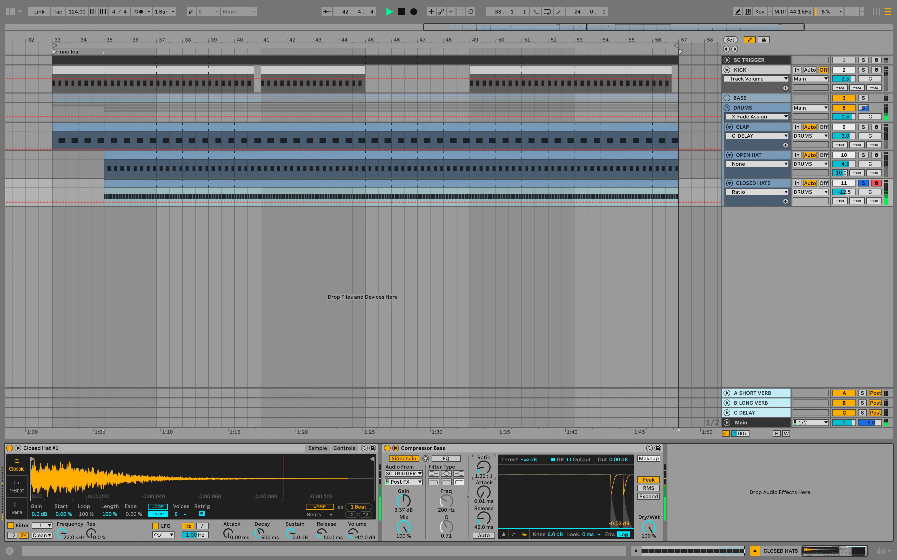
{"action": "left_click_drag", "start_coordinate": [487, 468], "coordinate": [486, 463]}
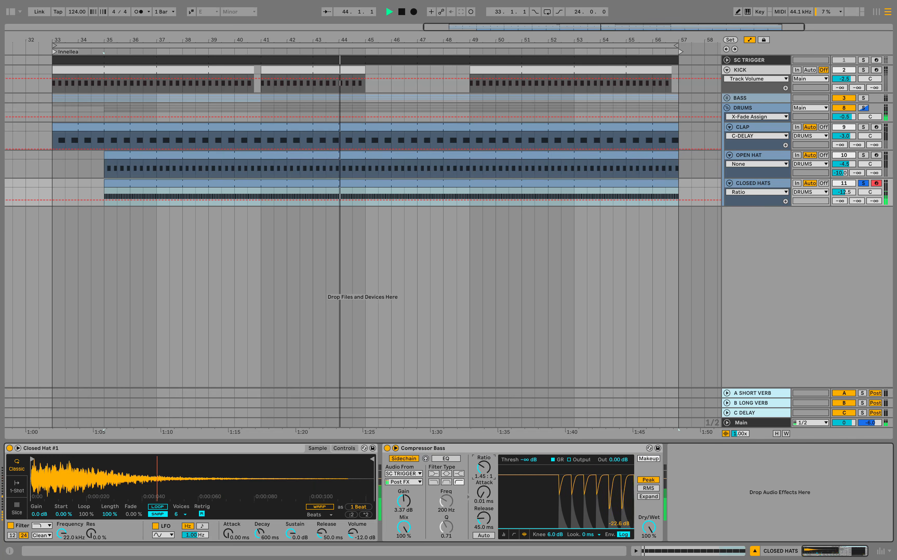
{"action": "left_click", "coordinate": [863, 184]}
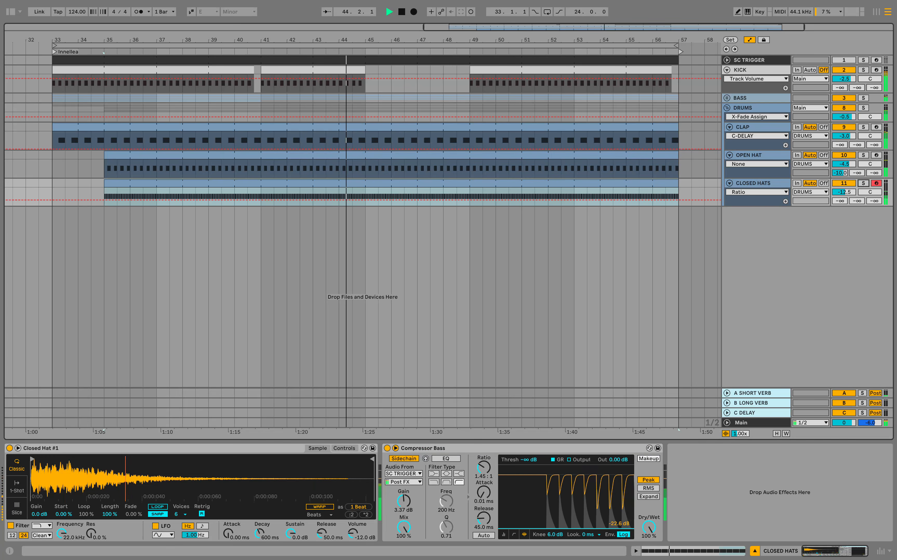
Step: Solo CLOSED HATS, set its A SHORT VERB send to -10 dB, pan it 10L and return to the full mix
{"action": "left_click", "coordinate": [863, 184]}
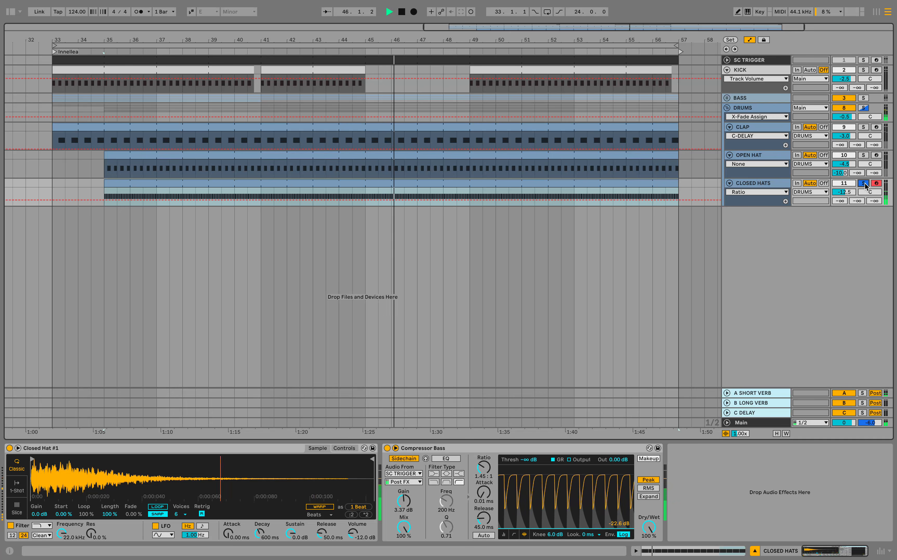
{"action": "left_click_drag", "start_coordinate": [840, 201], "coordinate": [840, 174]}
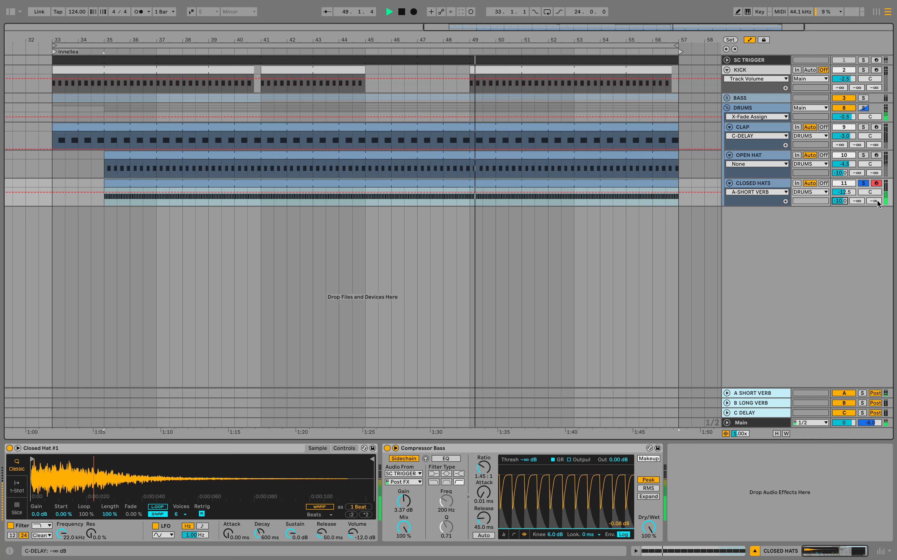
{"action": "left_click_drag", "start_coordinate": [870, 192], "coordinate": [870, 194]}
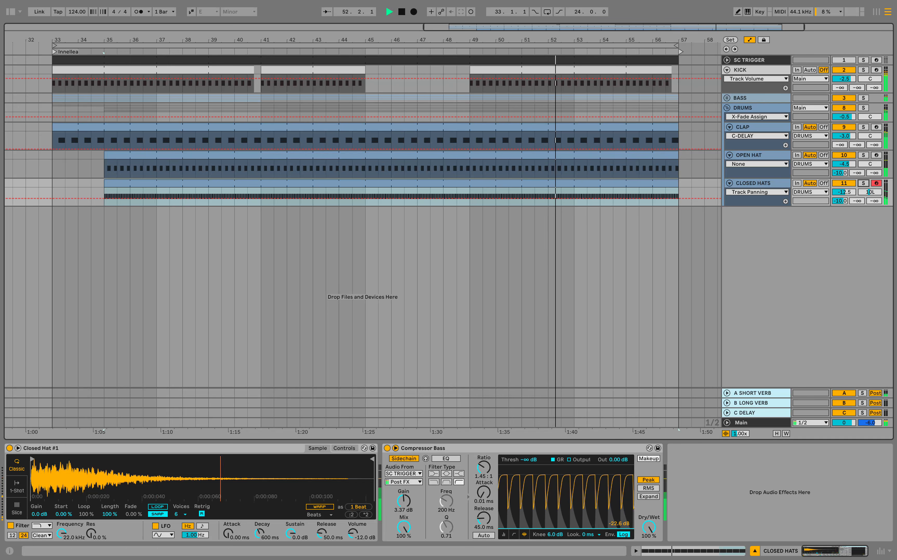
{"action": "left_click", "coordinate": [52, 184]}
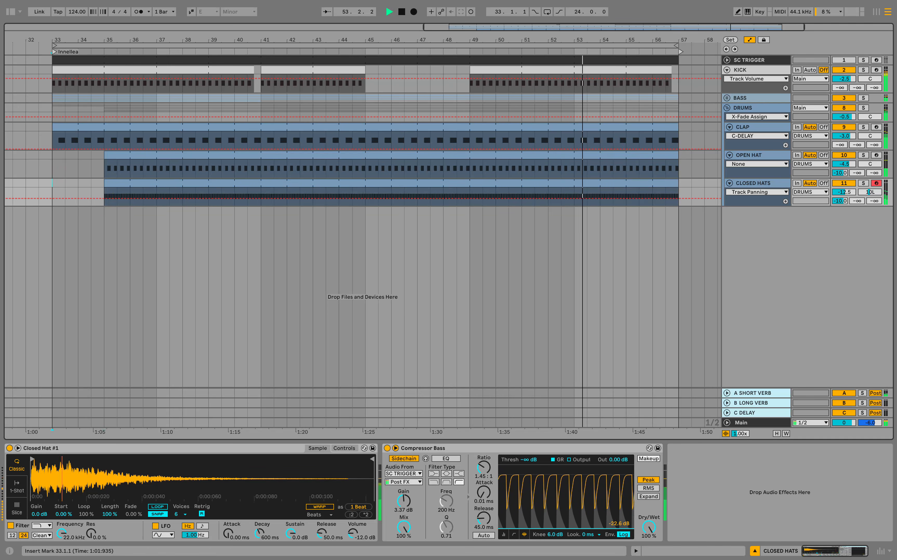
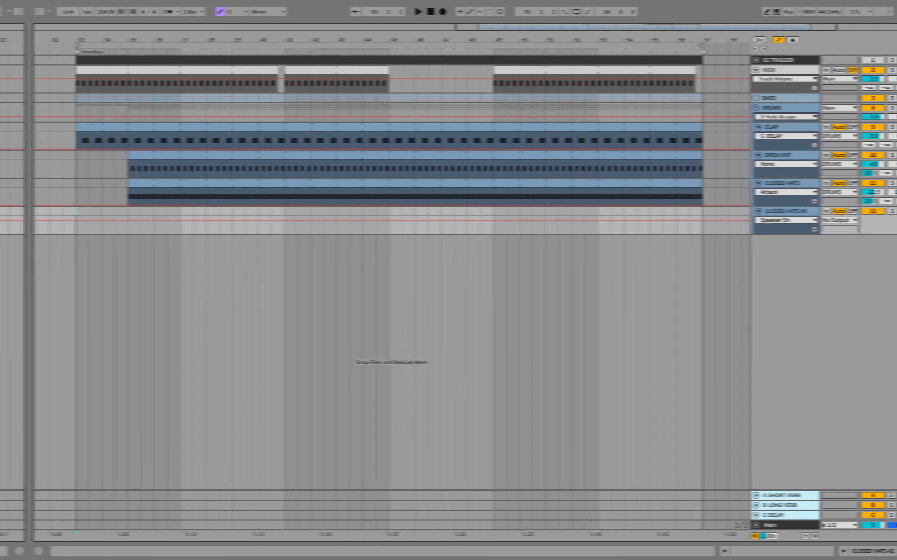
Step: Load Closed Hat #2.wav from the Innellea folder onto the CLOSED HATS #2 track
{"action": "key", "text": "super+alt+b"}
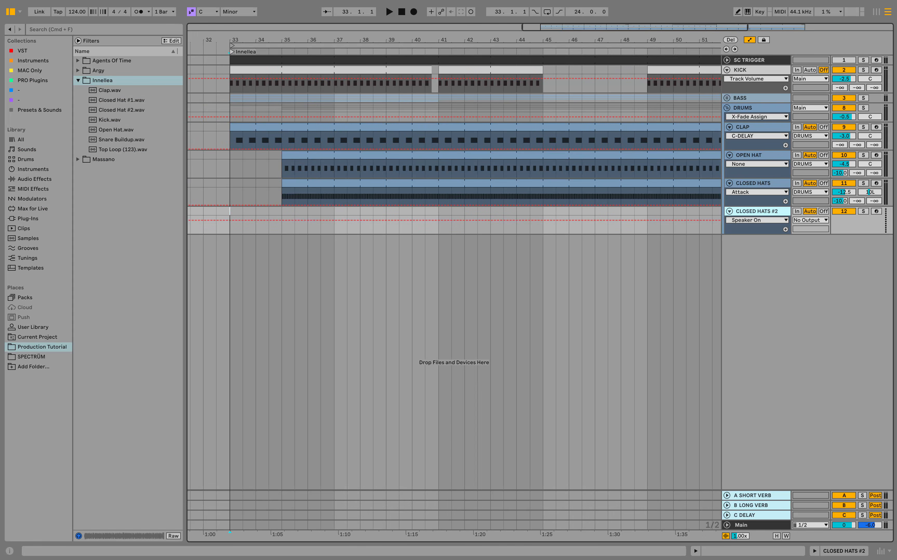
{"action": "left_click", "coordinate": [121, 110]}
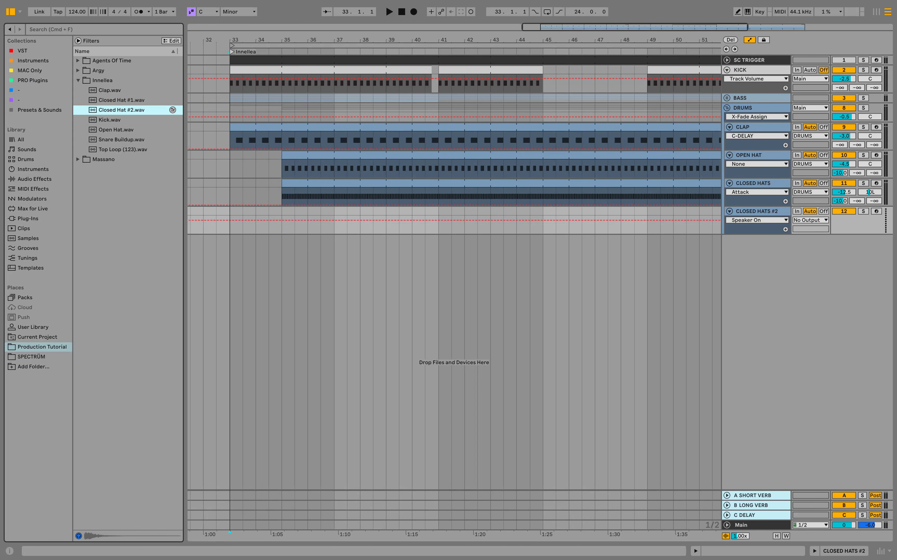
{"action": "key", "text": "Return"}
{"action": "key", "text": "super+alt+b"}
Step: Insert an empty one-bar MIDI clip at bar 35 on CLOSED HATS #2
{"action": "left_click_drag", "start_coordinate": [99, 211], "coordinate": [123, 212]}
{"action": "right_click", "coordinate": [117, 213]}
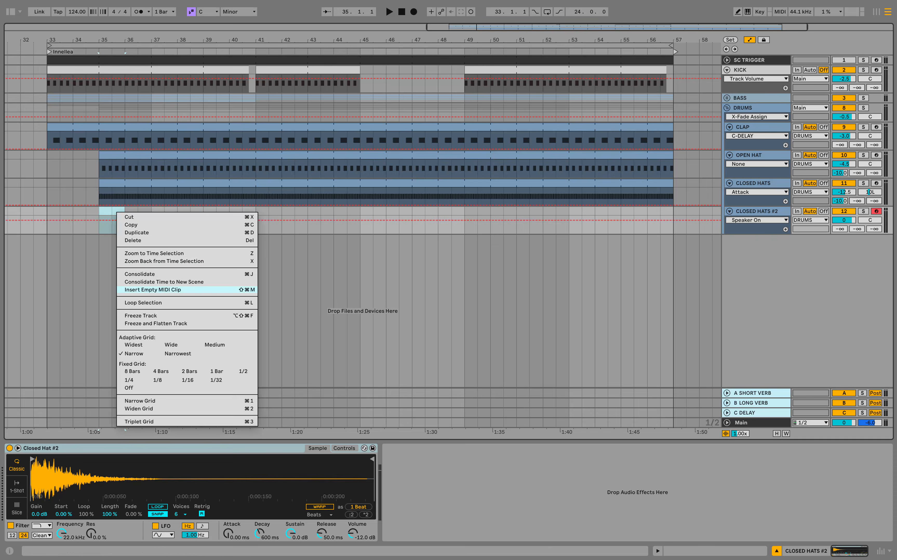
{"action": "left_click", "coordinate": [153, 289]}
Step: Enter sixteenth C3 notes at 1.1.1, 1.1.2, 1.1.4, 1.2.3 and 1.2.4 and duplicate them into the clip's second half
{"action": "double_click", "coordinate": [150, 425]}
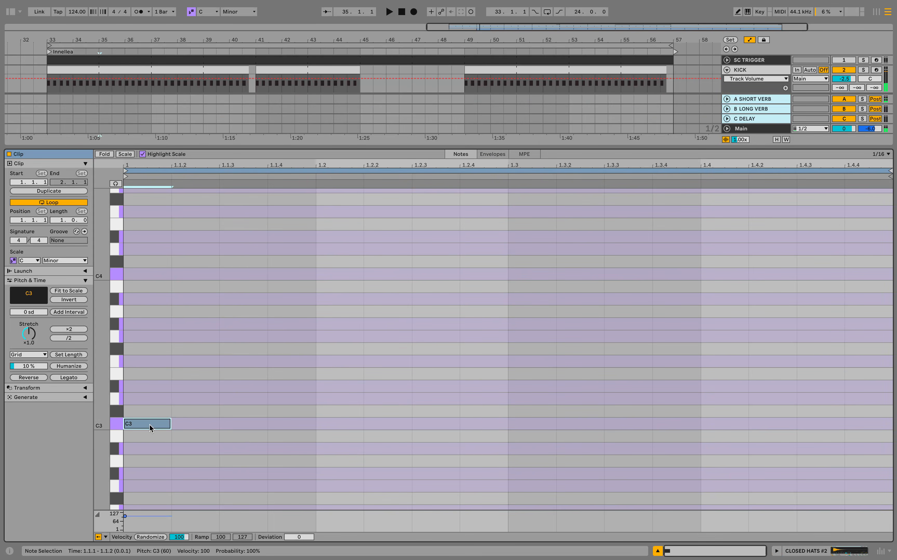
{"action": "key", "text": "super+d"}
{"action": "key", "text": "space"}
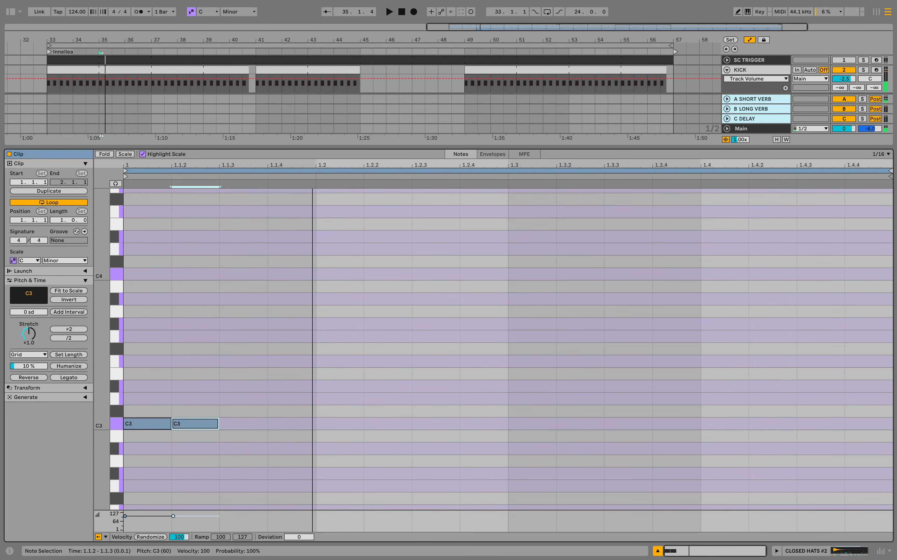
{"action": "double_click", "coordinate": [285, 424]}
{"action": "left_click", "coordinate": [415, 425]}
{"action": "key", "text": "super+d"}
{"action": "key", "text": "space"}
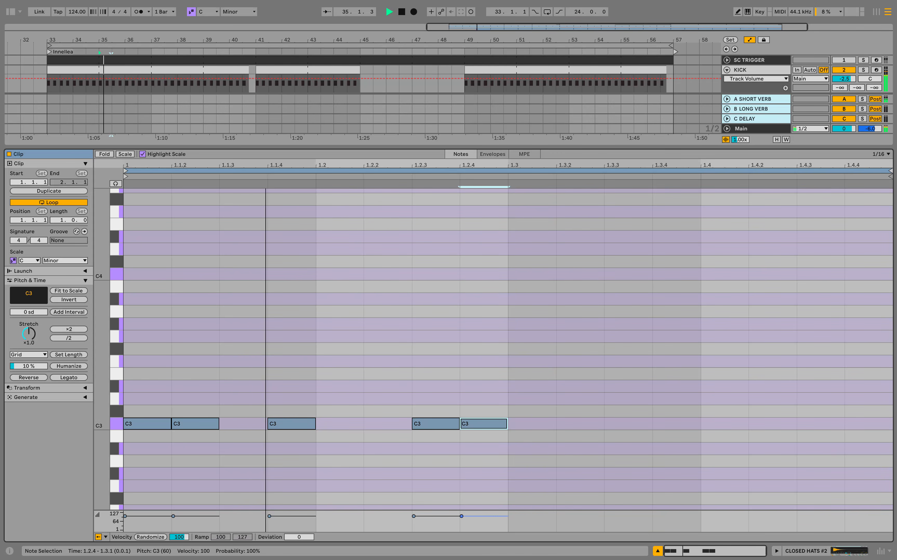
{"action": "left_click_drag", "start_coordinate": [506, 440], "coordinate": [122, 384]}
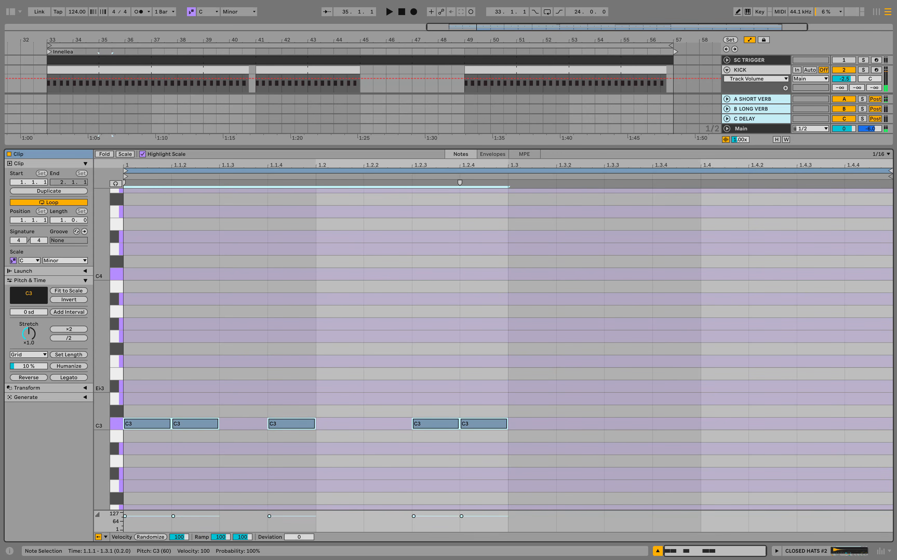
{"action": "key", "text": "super+d"}
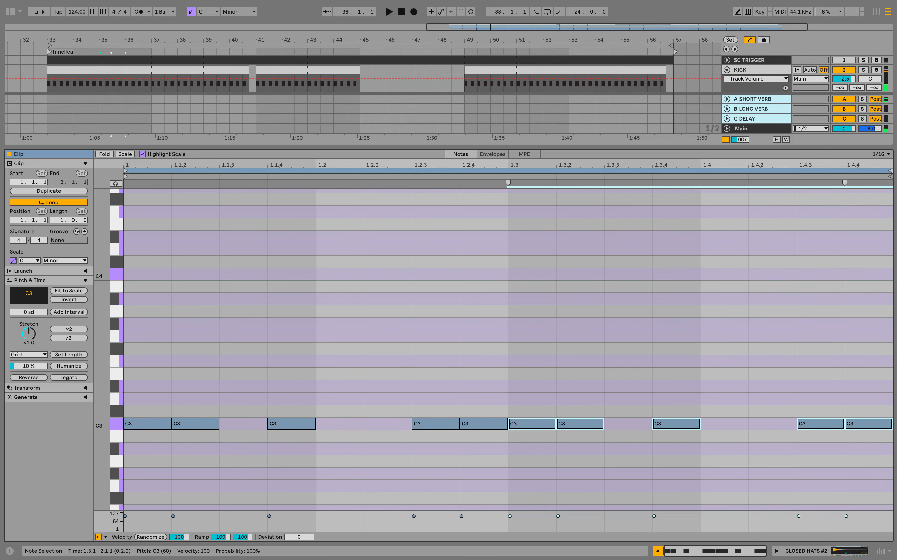
Step: Return to the arrangement and duplicate the CLOSED HATS #2 clip pattern until it reaches bar 57
{"action": "key", "text": "super+alt+l"}
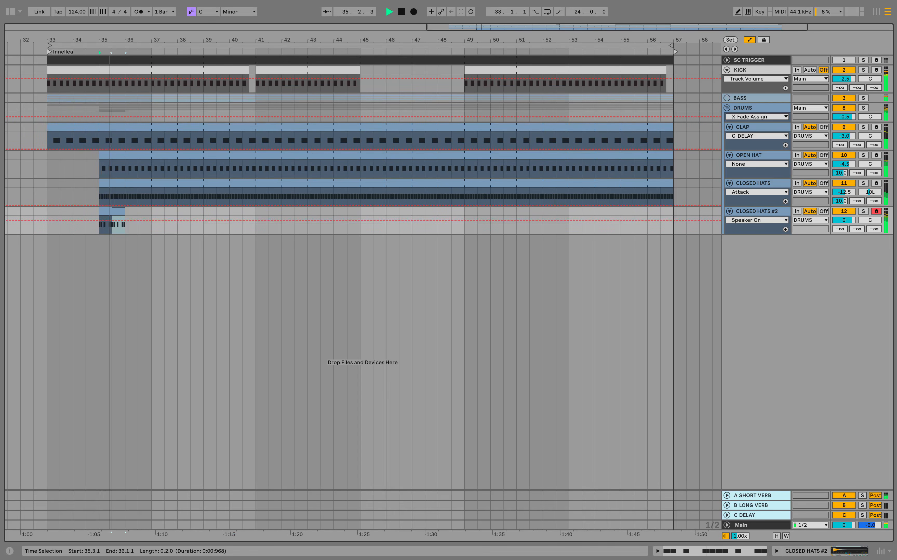
{"action": "key", "text": "super+d"}
{"action": "key", "text": "super+d"}
{"action": "key", "text": "super+d"}
{"action": "key", "text": "super+d"}
{"action": "key", "text": "super+d"}
{"action": "key", "text": "super+d"}
{"action": "key", "text": "super+d"}
{"action": "key", "text": "super+d"}
{"action": "key", "text": "super+d"}
{"action": "key", "text": "super+d"}
{"action": "key", "text": "super+d"}
{"action": "key", "text": "super+d"}
{"action": "key", "text": "super+d"}
{"action": "key", "text": "super+d"}
{"action": "key", "text": "super+d"}
{"action": "key", "text": "super+d"}
{"action": "key", "text": "super+d"}
{"action": "key", "text": "super+d"}
{"action": "key", "text": "super+d"}
{"action": "key", "text": "super+d"}
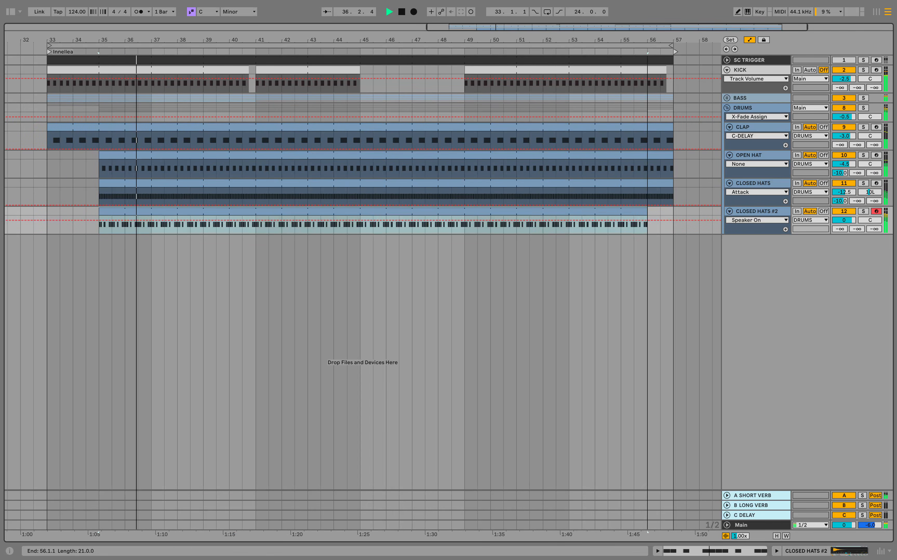
{"action": "key", "text": "super+d"}
Step: Set the CLOSED HATS #2 track volume to -15.5 dB and play the arrangement
{"action": "key", "text": "space"}
{"action": "left_click_drag", "start_coordinate": [844, 220], "coordinate": [844, 260]}
{"action": "key", "text": "space"}
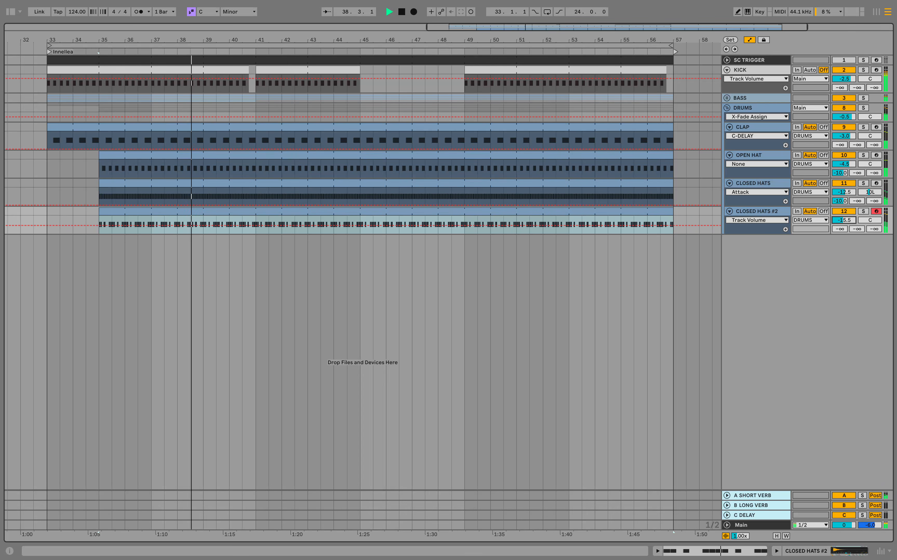
Step: With CLOSED HATS #2 soloed, set its A SHORT VERB send to -15 dB, C DELAY send to -20 dB and panning to 15R
{"action": "left_click", "coordinate": [863, 212]}
{"action": "left_click", "coordinate": [840, 229]}
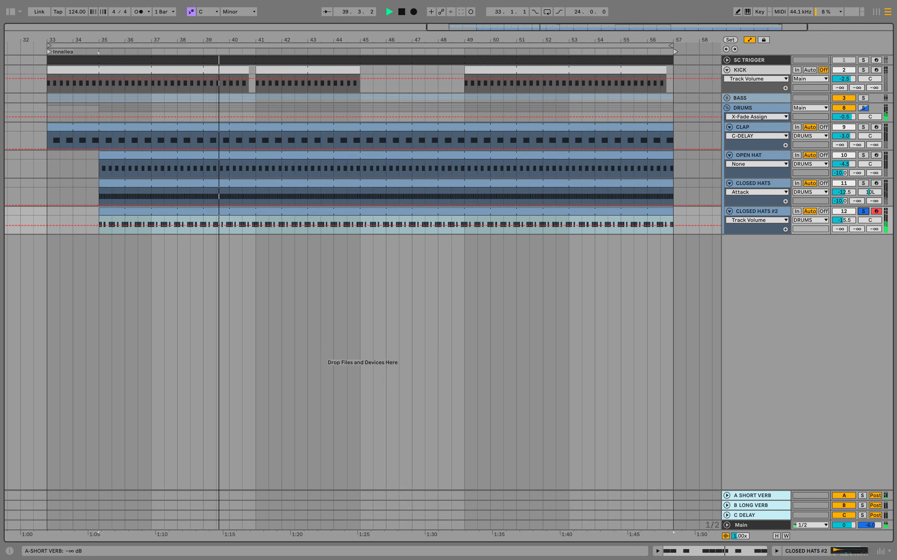
{"action": "left_click_drag", "start_coordinate": [839, 229], "coordinate": [840, 204]}
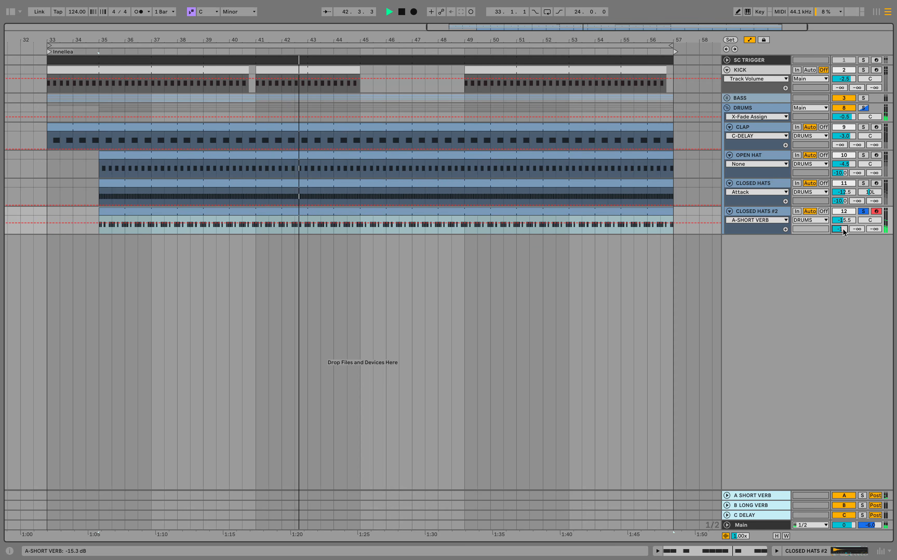
{"action": "left_click", "coordinate": [875, 229]}
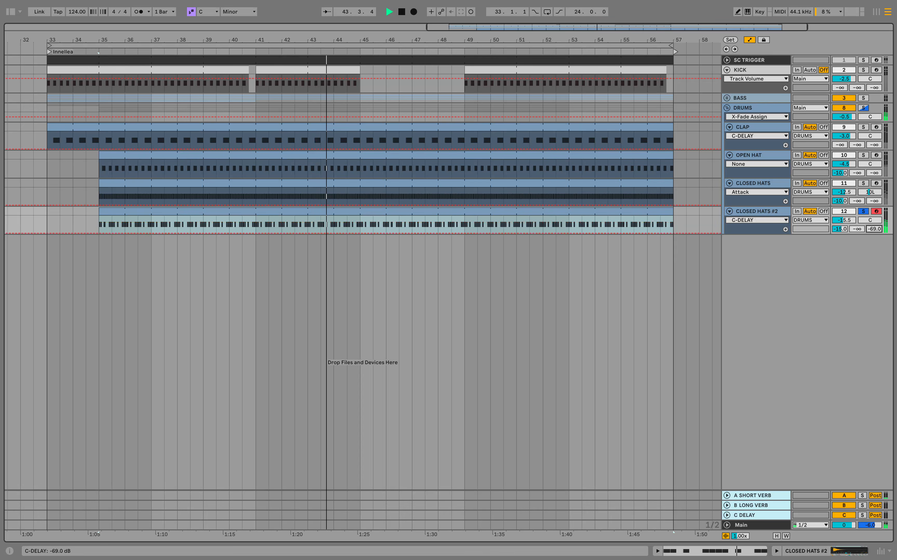
{"action": "left_click_drag", "start_coordinate": [875, 229], "coordinate": [870, 220]}
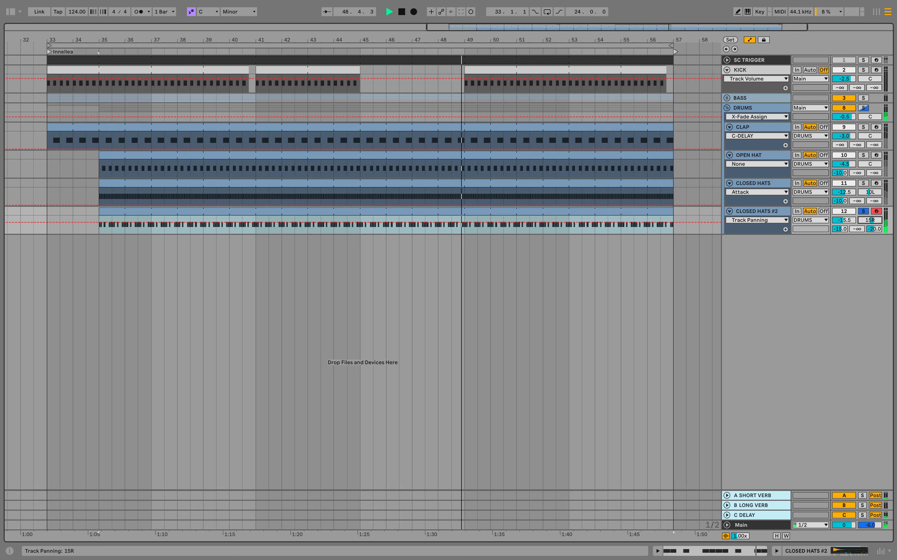
{"action": "left_click", "coordinate": [863, 211]}
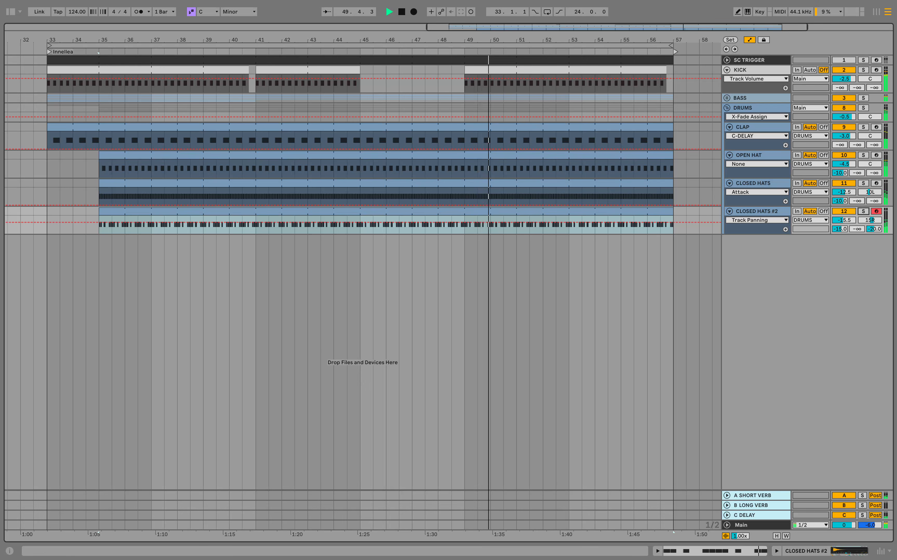
Step: Copy the Compressor Bass device from SC TRIGGER onto CLOSED HATS #2 after the sampler
{"action": "double_click", "coordinate": [749, 60]}
{"action": "right_click", "coordinate": [463, 448]}
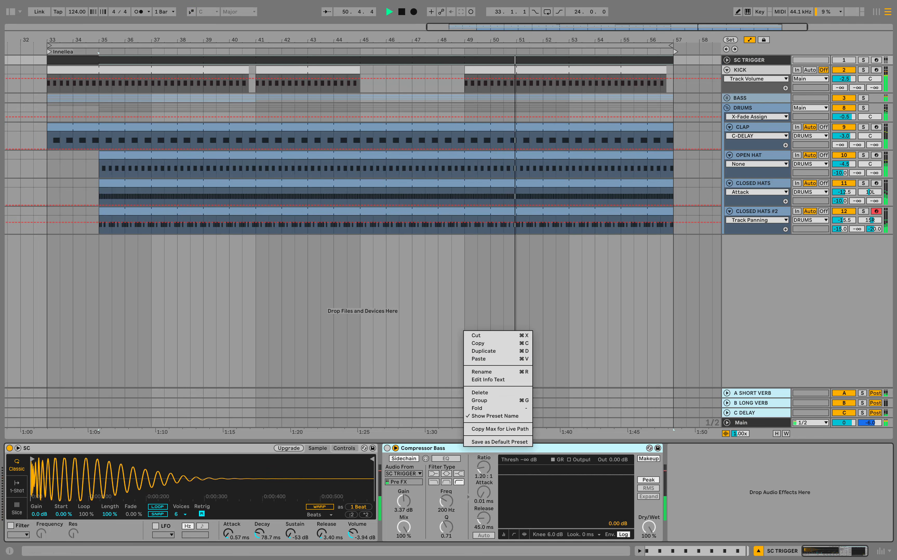
{"action": "left_click", "coordinate": [479, 344]}
{"action": "left_click", "coordinate": [757, 211]}
{"action": "right_click", "coordinate": [572, 480]}
{"action": "left_click", "coordinate": [583, 484]}
Step: Solo CLOSED HATS #2, activate its sidechain compressor, adjust the compression ratio and unsolo the track
{"action": "left_click", "coordinate": [864, 211]}
{"action": "key", "text": "space"}
{"action": "left_click", "coordinate": [387, 448]}
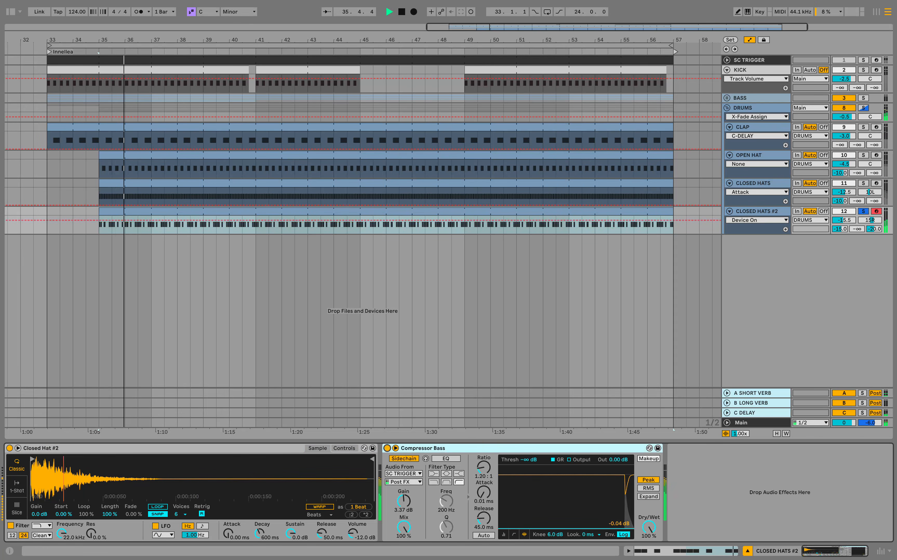
{"action": "left_click", "coordinate": [484, 467]}
{"action": "left_click_drag", "start_coordinate": [484, 467], "coordinate": [484, 467]}
{"action": "left_click", "coordinate": [863, 211]}
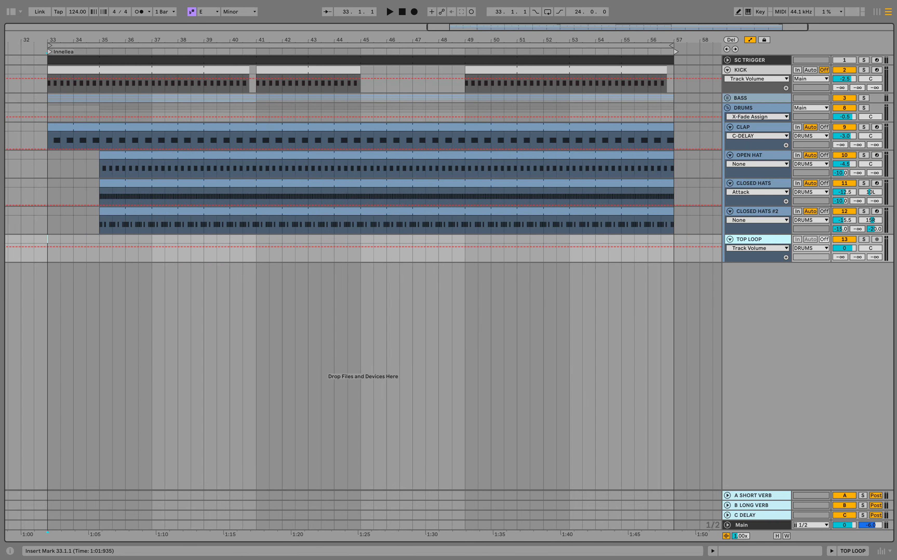
Step: Place Top Loop (123).wav on the TOP LOOP track at bar 35 and play the arrangement
{"action": "key", "text": "alt+super+b"}
{"action": "left_click", "coordinate": [123, 149]}
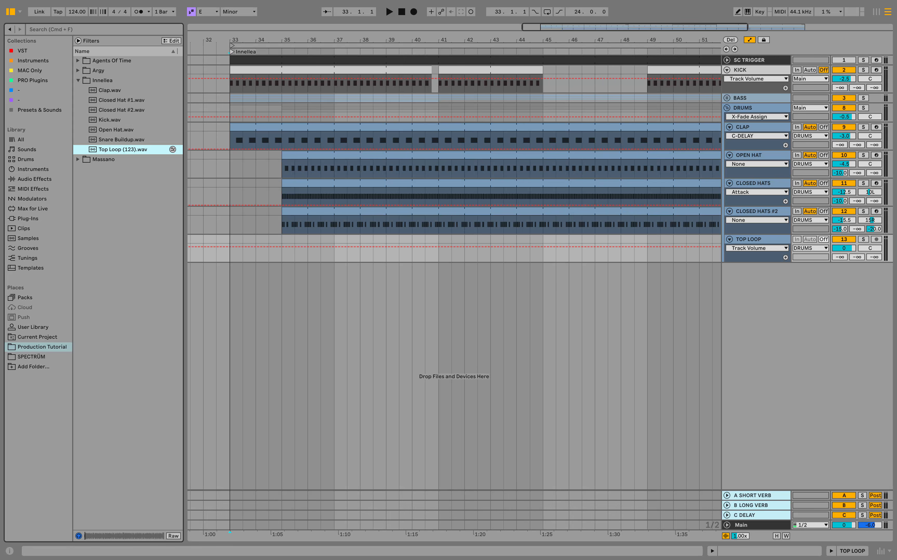
{"action": "left_click_drag", "start_coordinate": [110, 152], "coordinate": [284, 249]}
{"action": "key", "text": "space"}
{"action": "key", "text": "alt+super+b"}
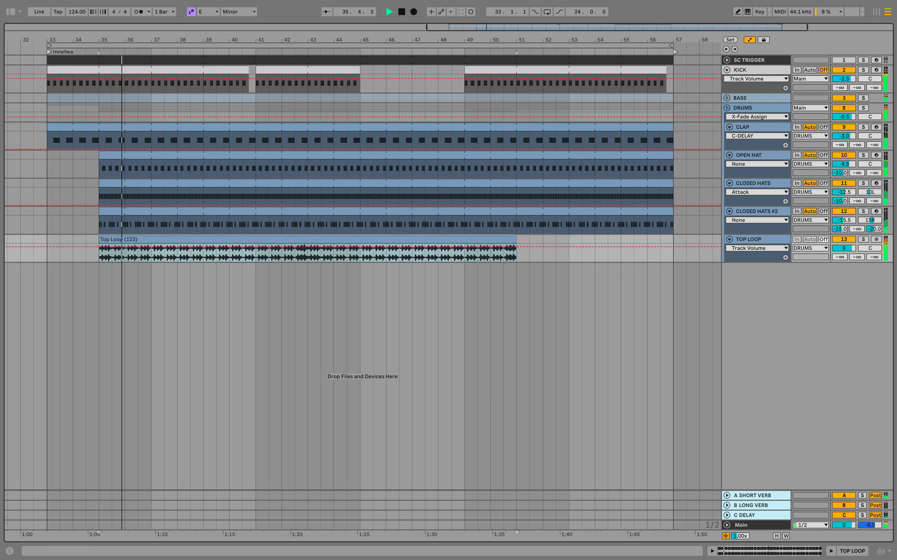
Step: Set the TOP LOOP track volume to -17.5 dB and audition it alone and with the DRUMS group soloed
{"action": "mouse_move", "coordinate": [844, 248]}
{"action": "left_mouse_down"}
{"action": "mouse_move", "coordinate": [844, 277]}
{"action": "mouse_move", "coordinate": [844, 250]}
{"action": "mouse_move", "coordinate": [844, 259]}
{"action": "left_mouse_up"}
{"action": "key", "text": "s"}
{"action": "left_click", "coordinate": [863, 239]}
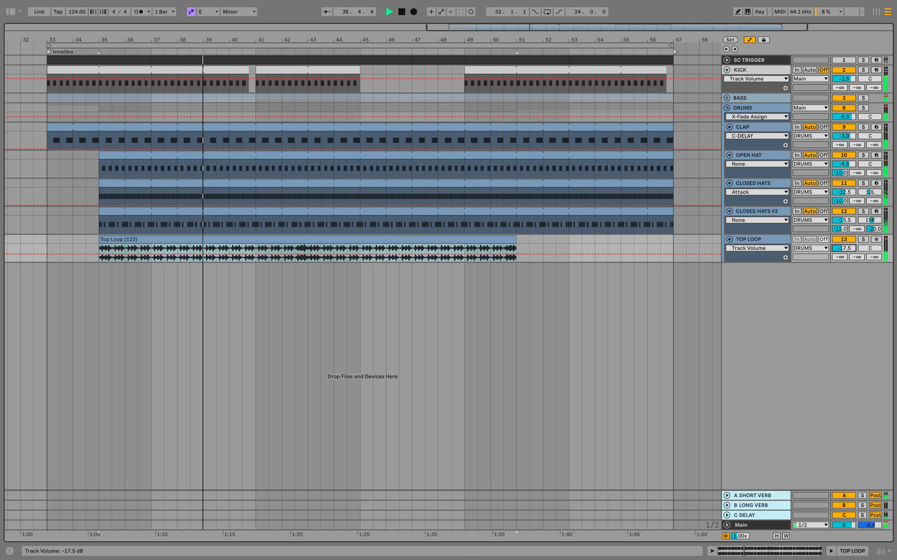
{"action": "left_click", "coordinate": [864, 108]}
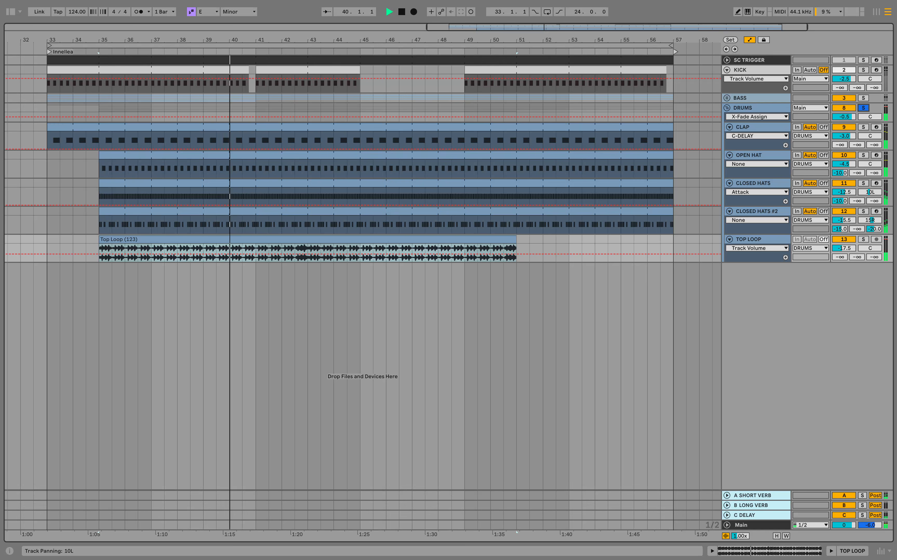
Step: Solo TOP LOOP, turn the clip's transient loop mode off and set the transient envelope to 50
{"action": "left_click", "coordinate": [863, 239]}
{"action": "double_click", "coordinate": [482, 239]}
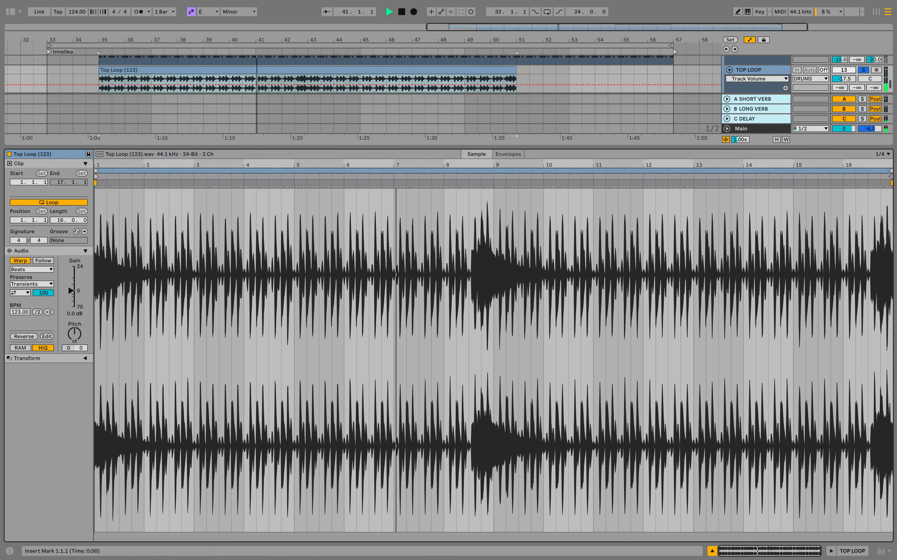
{"action": "left_click", "coordinate": [21, 292]}
{"action": "left_click", "coordinate": [20, 301]}
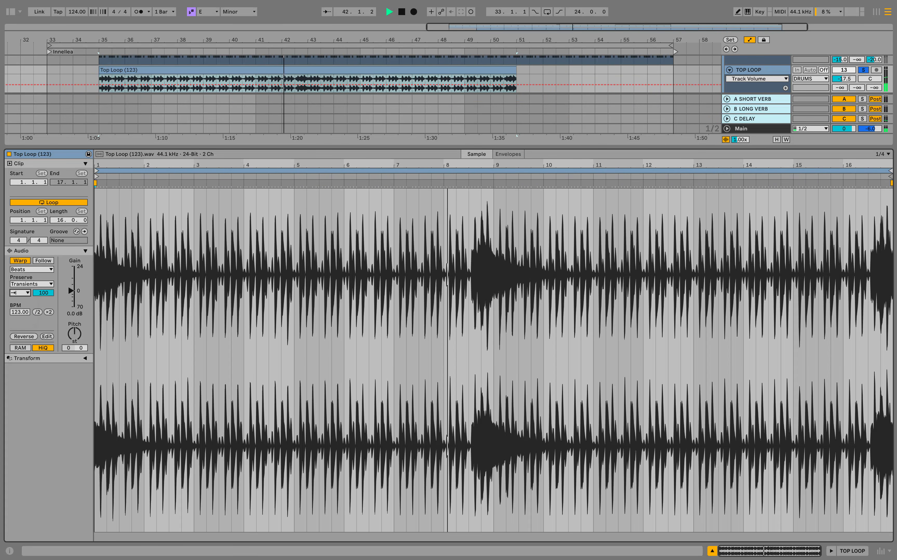
{"action": "left_click_drag", "start_coordinate": [43, 292], "coordinate": [44, 313]}
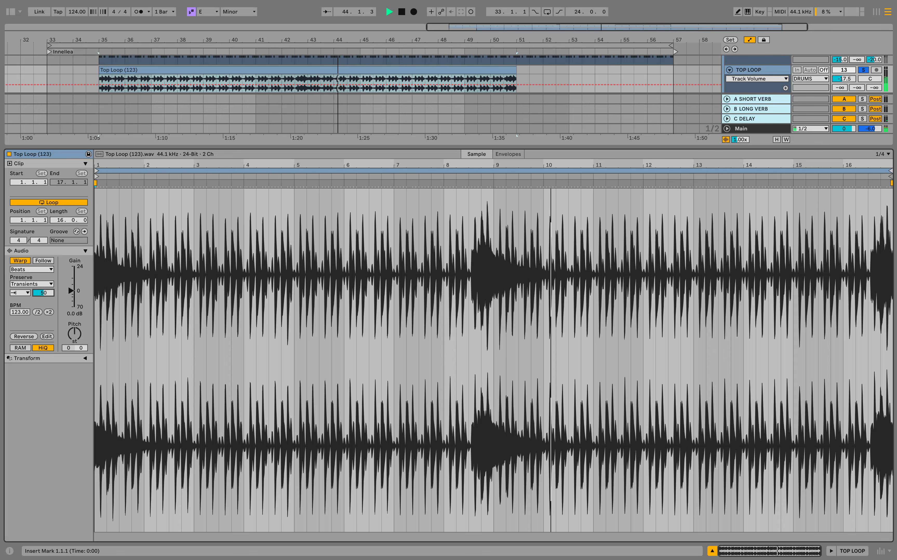
Step: Unsolo TOP LOOP and extend its looped clip in the arrangement to bar 57
{"action": "key", "text": "ctrl+alt+l"}
{"action": "key", "text": "s"}
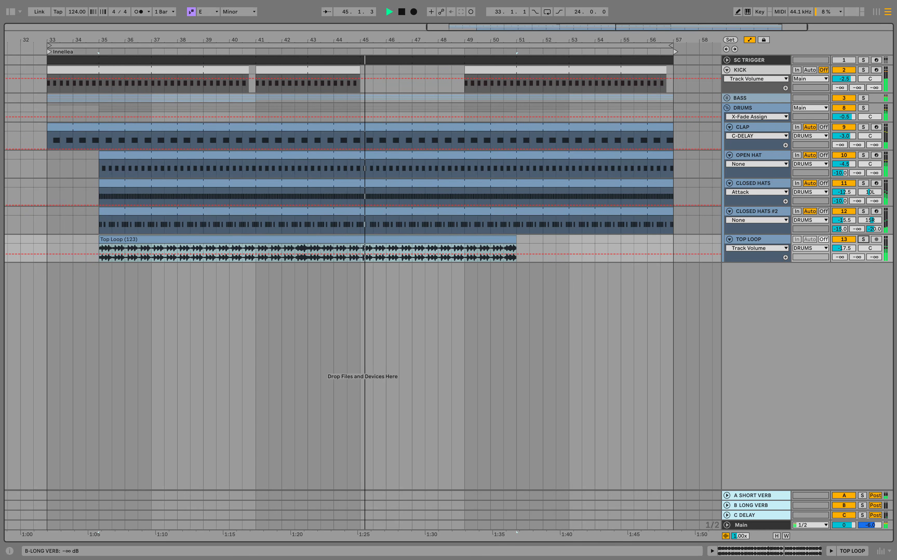
{"action": "left_click", "coordinate": [749, 60]}
{"action": "left_click_drag", "start_coordinate": [516, 239], "coordinate": [674, 240]}
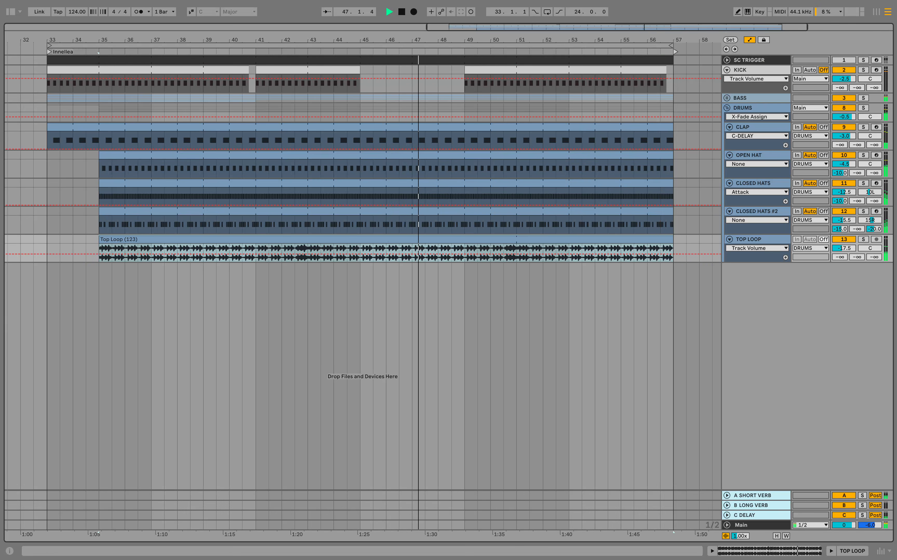
Step: Copy the Compressor Bass device from SC TRIGGER and paste it onto the TOP LOOP track
{"action": "double_click", "coordinate": [749, 60]}
{"action": "right_click", "coordinate": [433, 449]}
{"action": "left_click", "coordinate": [451, 344]}
{"action": "left_click", "coordinate": [749, 239]}
{"action": "right_click", "coordinate": [509, 482]}
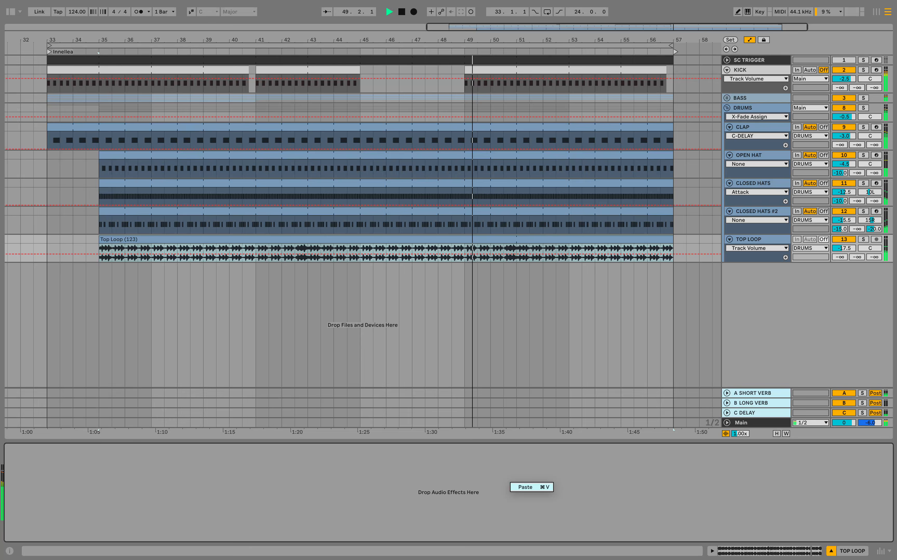
{"action": "left_click", "coordinate": [526, 489]}
Step: Activate the sidechain compressor on TOP LOOP and set its ratio to 1.25:1
{"action": "left_click", "coordinate": [106, 468]}
{"action": "type", "text": "1.25"}
{"action": "key", "text": "Return"}
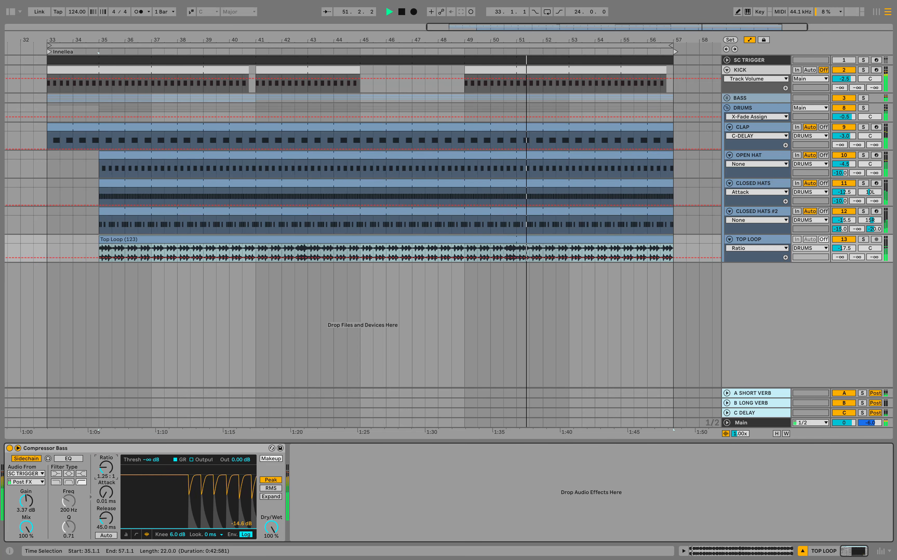
Step: Compare TOP LOOP soloed against the full mix
{"action": "left_click", "coordinate": [864, 239]}
{"action": "left_click", "coordinate": [863, 237]}
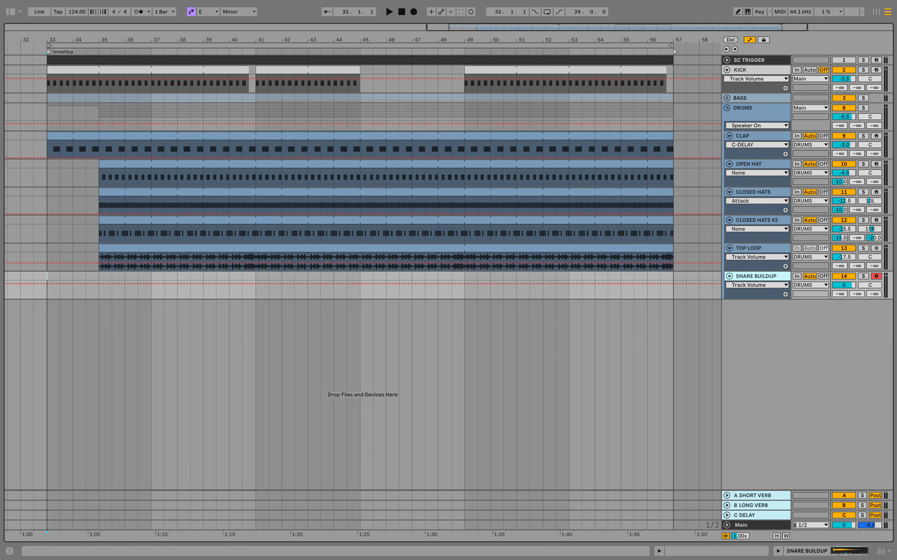
Step: Load the Snare Buildup.wav sample from the Innellea folder onto the SNARE BUILDUP track
{"action": "key", "text": "super+alt+b"}
{"action": "double_click", "coordinate": [122, 140]}
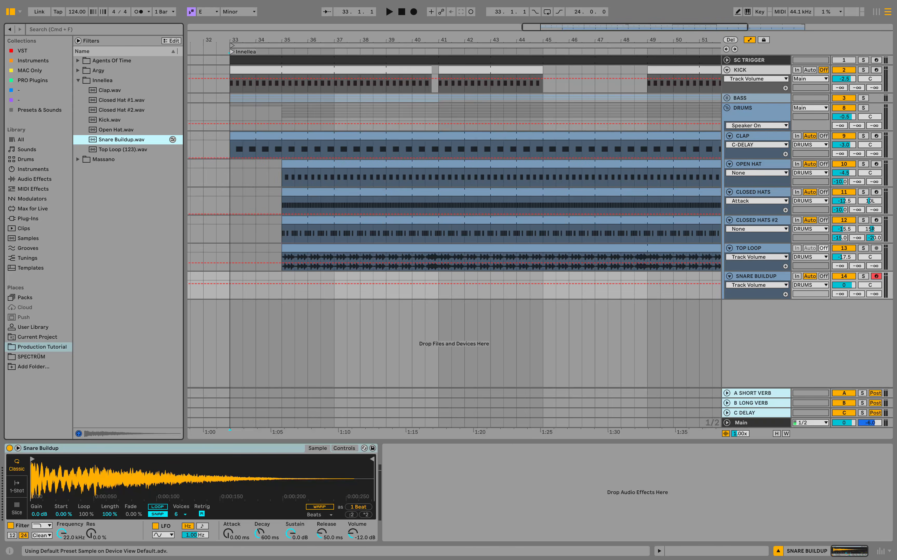
{"action": "key", "text": "super+alt+b"}
Step: Insert an empty MIDI clip on SNARE BUILDUP from bar 45 to bar 49
{"action": "left_click_drag", "start_coordinate": [360, 285], "coordinate": [465, 285]}
{"action": "right_click", "coordinate": [458, 277]}
{"action": "left_click", "coordinate": [494, 353]}
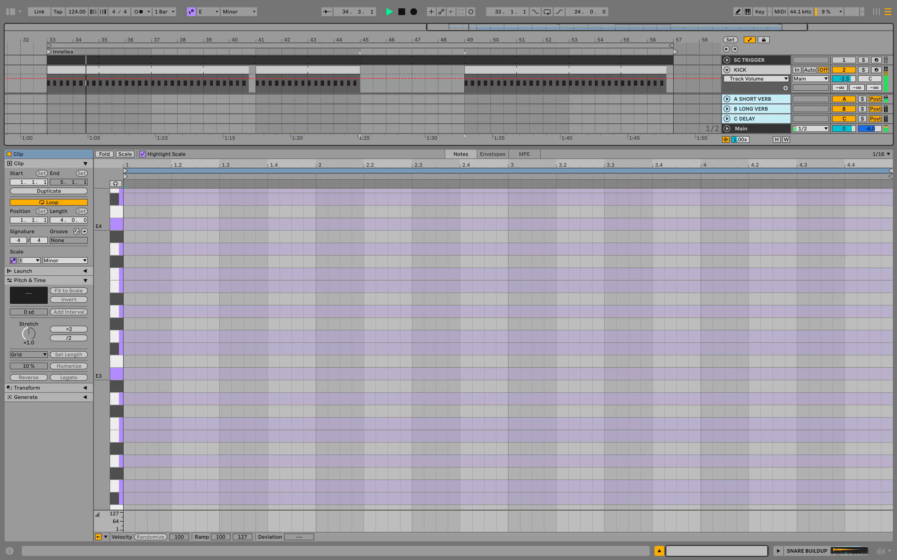
Step: Enter four consecutive 1/16 C3 notes in the clip's first beat, with velocities ramping up to 100
{"action": "double_click", "coordinate": [129, 424]}
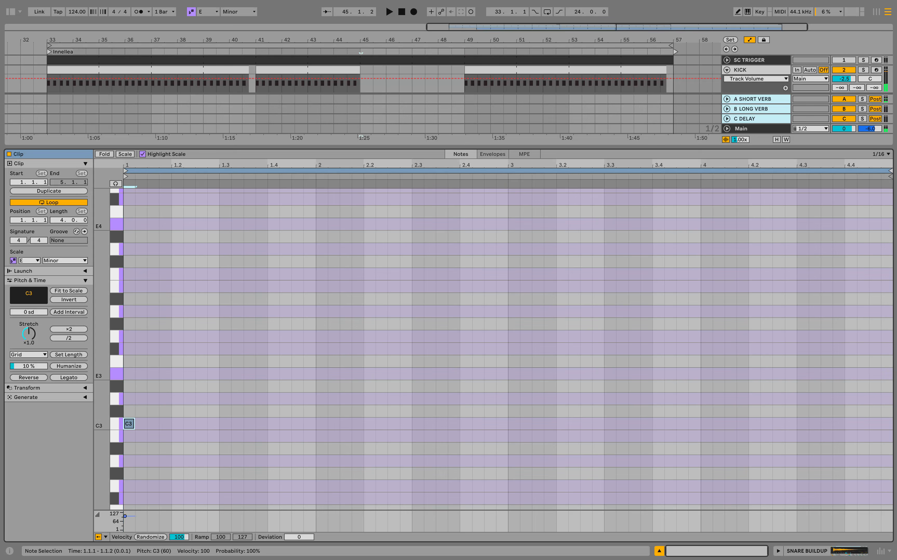
{"action": "key", "text": "space"}
{"action": "key", "text": "space"}
{"action": "left_click", "coordinate": [124, 516]}
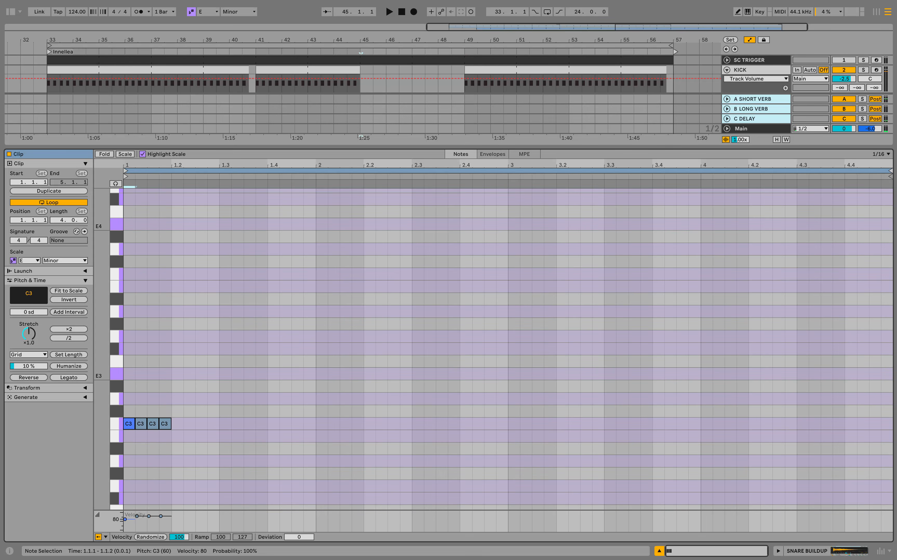
Step: Duplicate the one-beat C3 pattern until it fills all four bars of the snare buildup clip
{"action": "key", "text": "space"}
{"action": "key", "text": "ctrl+a"}
{"action": "key", "text": "ctrl+d"}
{"action": "key", "text": "ctrl+d"}
{"action": "key", "text": "ctrl+d"}
{"action": "key", "text": "ctrl+d"}
{"action": "key", "text": "ctrl+d"}
{"action": "key", "text": "ctrl+d"}
{"action": "key", "text": "ctrl+d"}
{"action": "key", "text": "ctrl+d"}
{"action": "key", "text": "ctrl+d"}
{"action": "key", "text": "ctrl+d"}
{"action": "key", "text": "ctrl+d"}
{"action": "key", "text": "ctrl+d"}
{"action": "key", "text": "ctrl+d"}
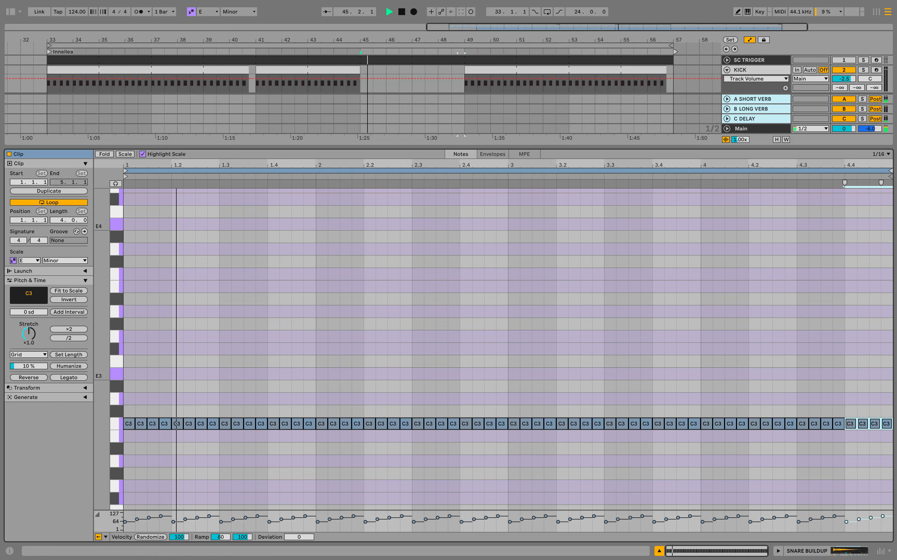
Step: Lower the SNARE BUILDUP track volume to -5.5 dB and bring its device chain into view
{"action": "key", "text": "super+alt+l"}
{"action": "left_click_drag", "start_coordinate": [844, 285], "coordinate": [844, 295]}
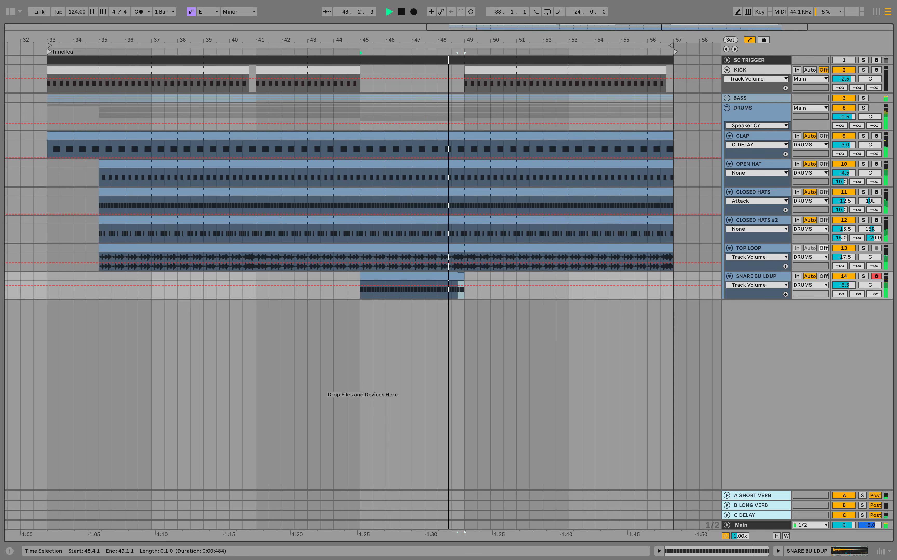
{"action": "key", "text": "super+alt+l"}
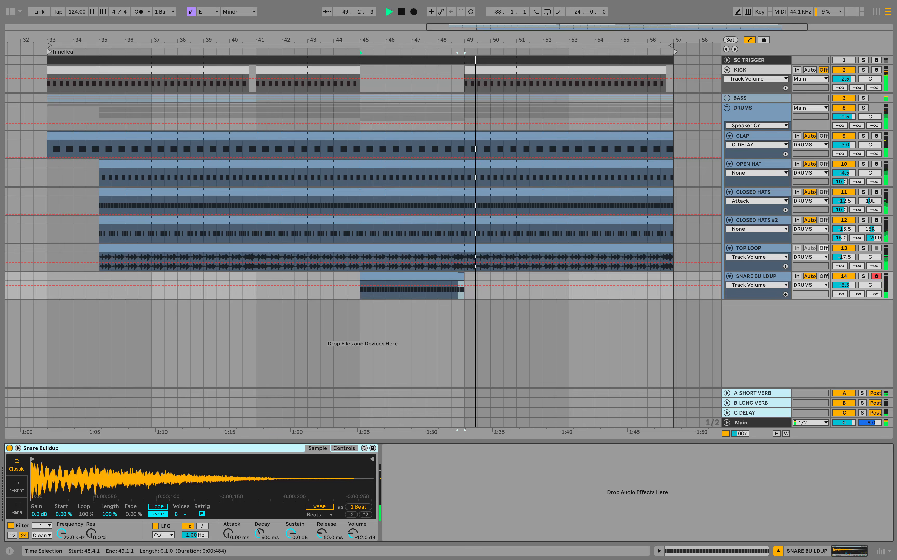
Step: Find EQ Eight among the audio effects and add it to the SNARE BUILDUP track
{"action": "key", "text": "super+alt+b"}
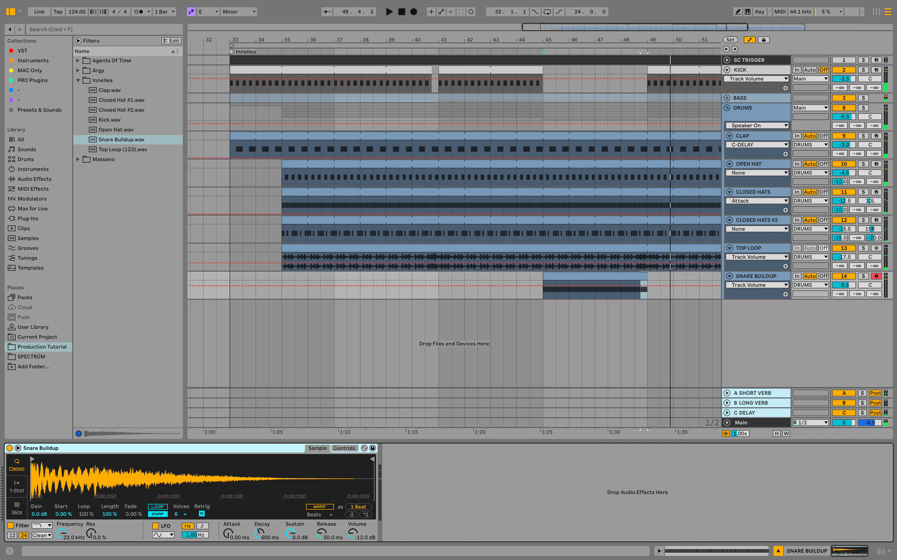
{"action": "left_click", "coordinate": [35, 179]}
{"action": "key", "text": "super+f"}
{"action": "type", "text": "eq"}
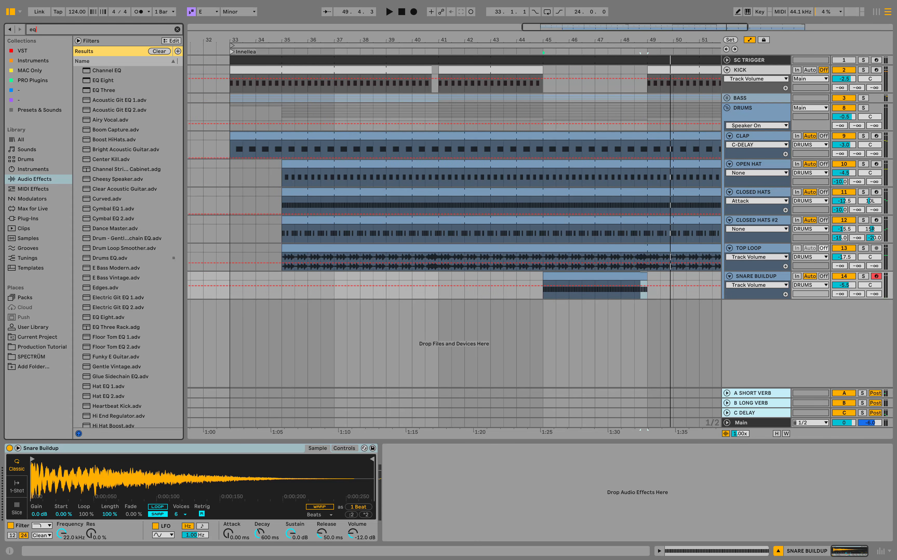
{"action": "key", "text": "Return"}
Step: With SNARE BUILDUP soloed during playback, high-pass it around 100 Hz and cut the high shelf by 4.34 dB at 3.03 kHz
{"action": "key", "text": "space"}
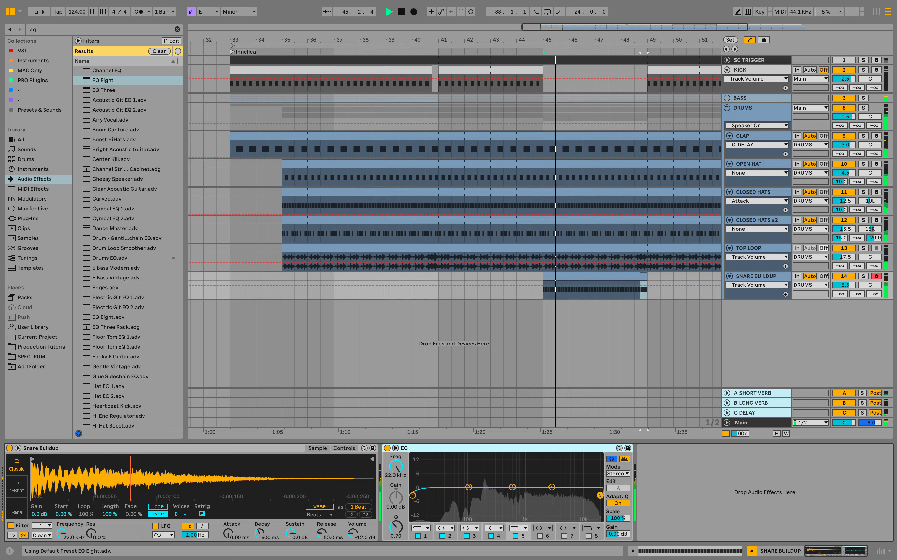
{"action": "left_click", "coordinate": [863, 276]}
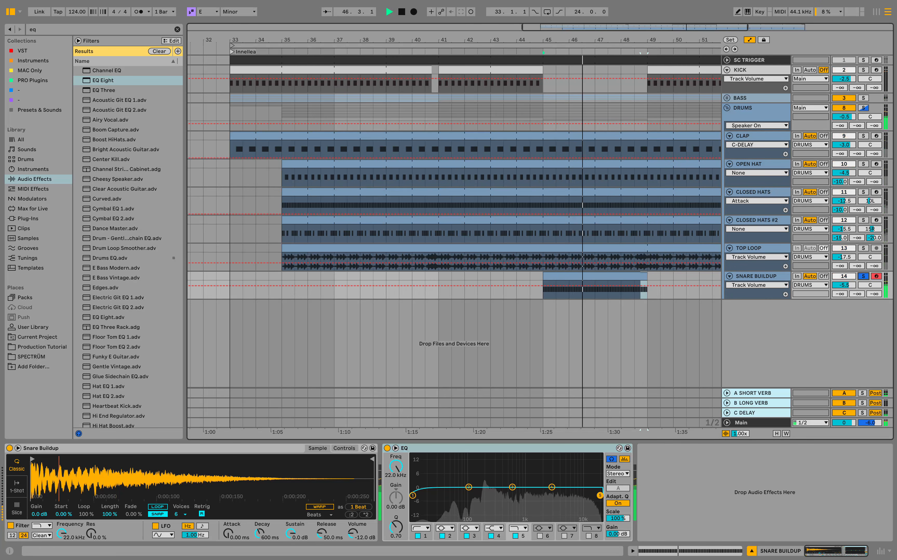
{"action": "left_click_drag", "start_coordinate": [413, 495], "coordinate": [468, 496]}
{"action": "left_click_drag", "start_coordinate": [552, 487], "coordinate": [552, 496]}
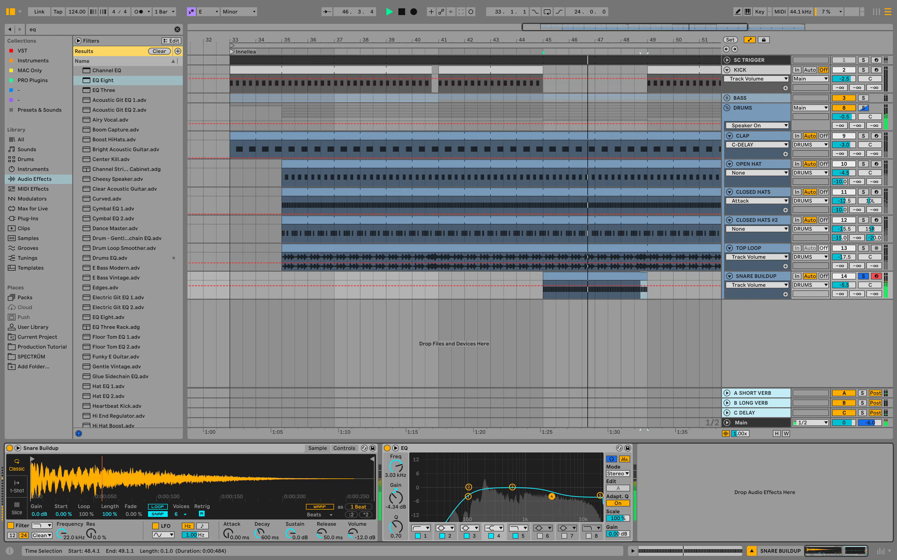
{"action": "left_click", "coordinate": [863, 276]}
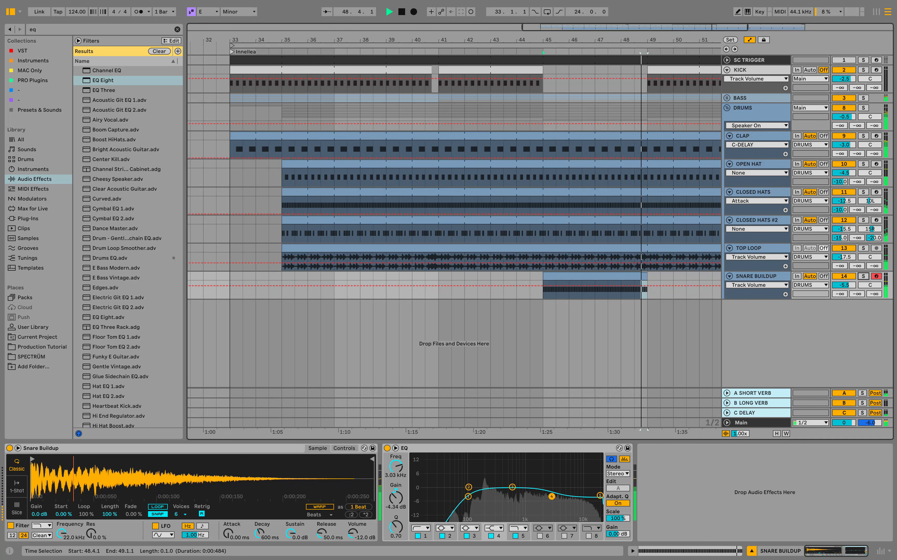
Step: Add an Auto Filter after the EQ on the SNARE BUILDUP track
{"action": "key", "text": "super+alt+b"}
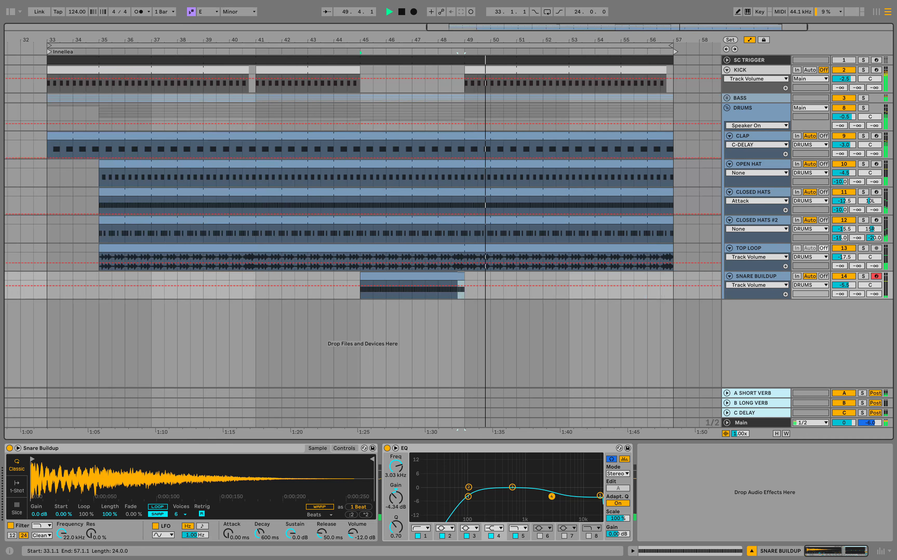
{"action": "key", "text": "super+alt+b"}
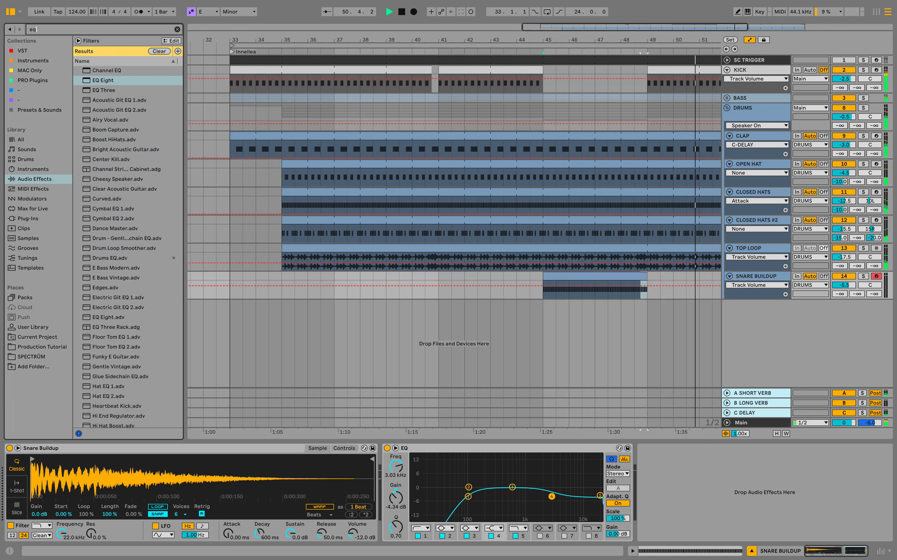
{"action": "type", "text": "auto"}
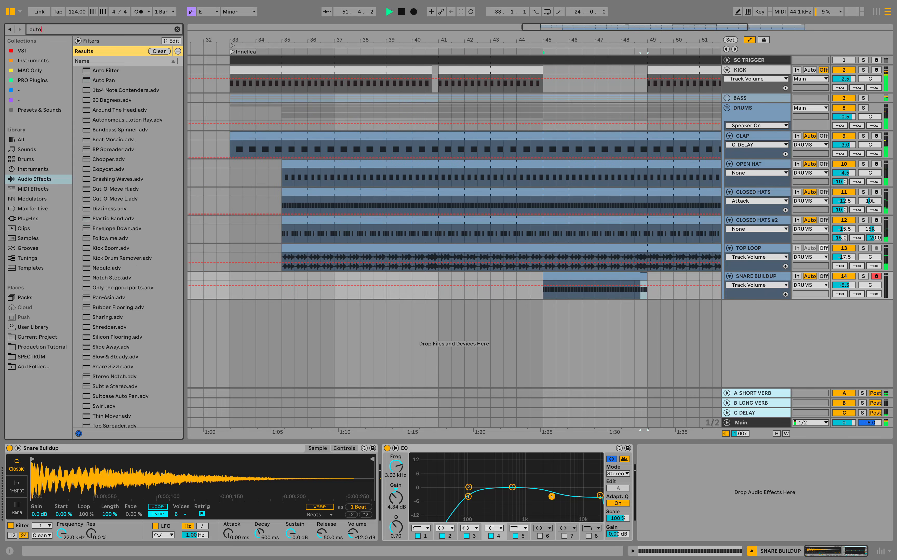
{"action": "key", "text": "Down"}
{"action": "key", "text": "Return"}
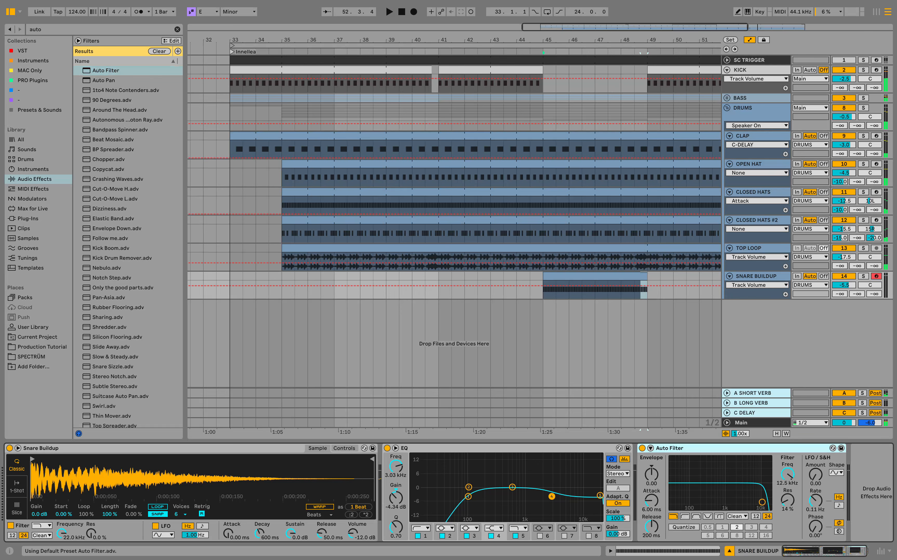
{"action": "key", "text": "super+alt+b"}
Step: Automate SNARE BUILDUP's Auto Filter frequency to rise from about 3.3 kHz at bar 45 until bar 49, in its own automation lane
{"action": "key", "text": "space"}
{"action": "left_click_drag", "start_coordinate": [788, 473], "coordinate": [787, 488]}
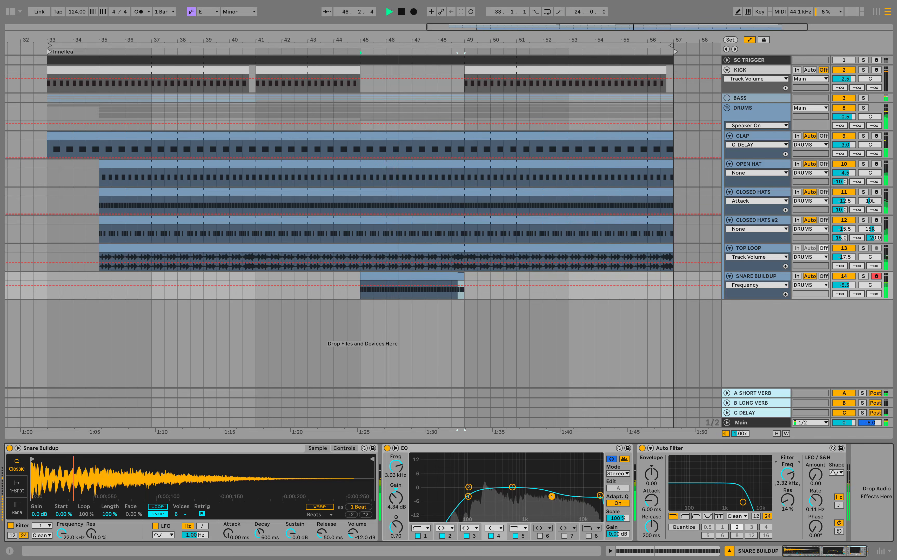
{"action": "left_click_drag", "start_coordinate": [364, 286], "coordinate": [364, 286]}
{"action": "left_click_drag", "start_coordinate": [465, 285], "coordinate": [465, 280]}
{"action": "key", "text": "space"}
{"action": "key", "text": "space"}
{"action": "left_click", "coordinate": [786, 294]}
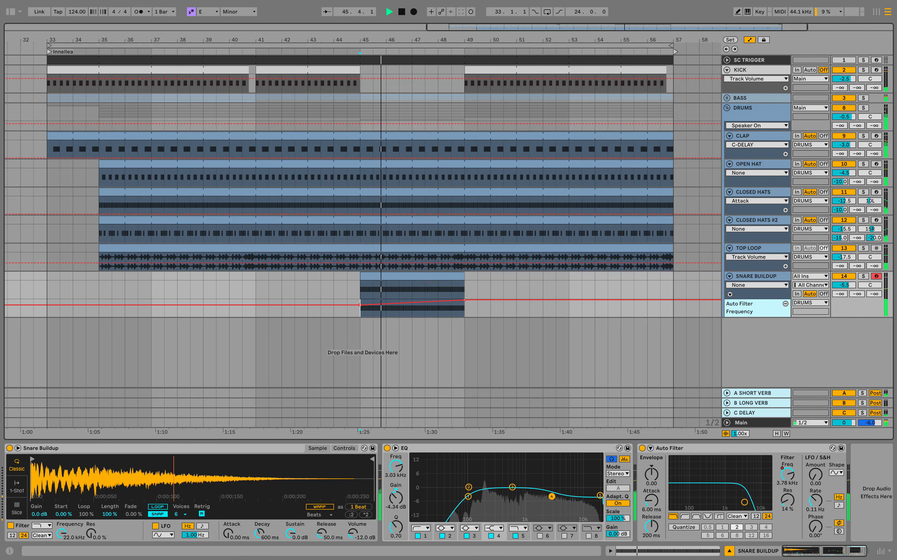
Step: Set SNARE BUILDUP's short verb send to -5.0 dB while soloed, then unsolo it and fold its automation lane
{"action": "left_click", "coordinate": [863, 276]}
{"action": "left_click", "coordinate": [840, 294]}
{"action": "left_click_drag", "start_coordinate": [840, 294], "coordinate": [840, 277]}
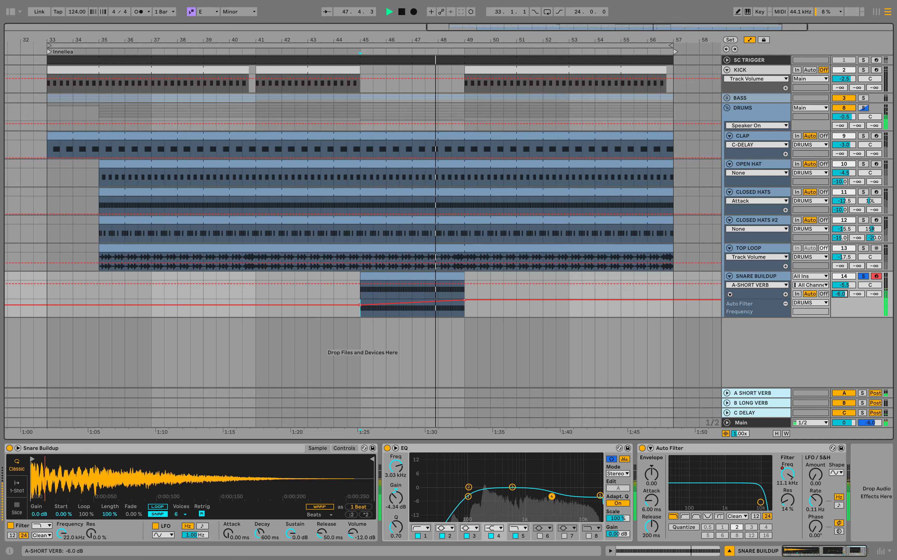
{"action": "left_click", "coordinate": [863, 277]}
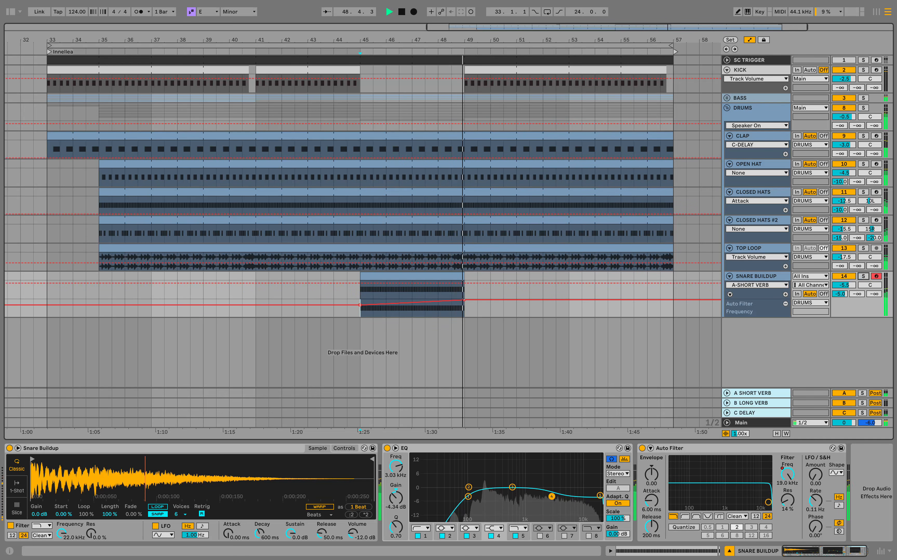
{"action": "left_click", "coordinate": [730, 295]}
Step: Load the saved Drums EQ preset from the Presets & Sounds collection onto the DRUMS group
{"action": "double_click", "coordinate": [743, 108]}
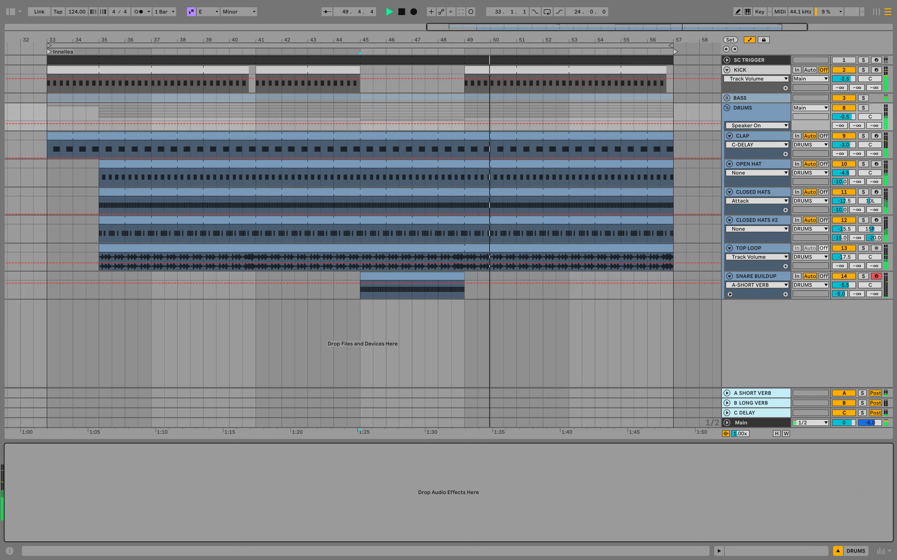
{"action": "key", "text": "ctrl+alt+b"}
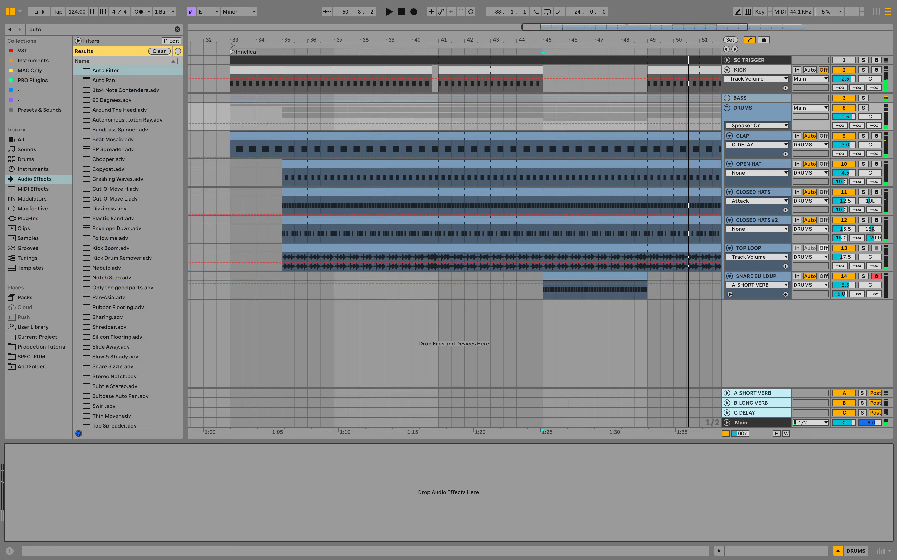
{"action": "left_click", "coordinate": [40, 110]}
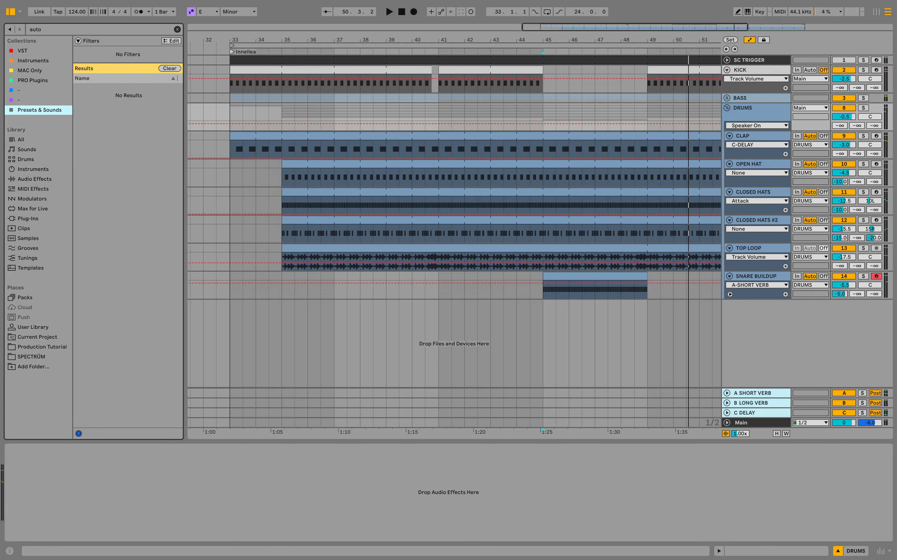
{"action": "left_click", "coordinate": [177, 30]}
{"action": "double_click", "coordinate": [107, 164]}
{"action": "key", "text": "space"}
{"action": "left_click", "coordinate": [11, 12]}
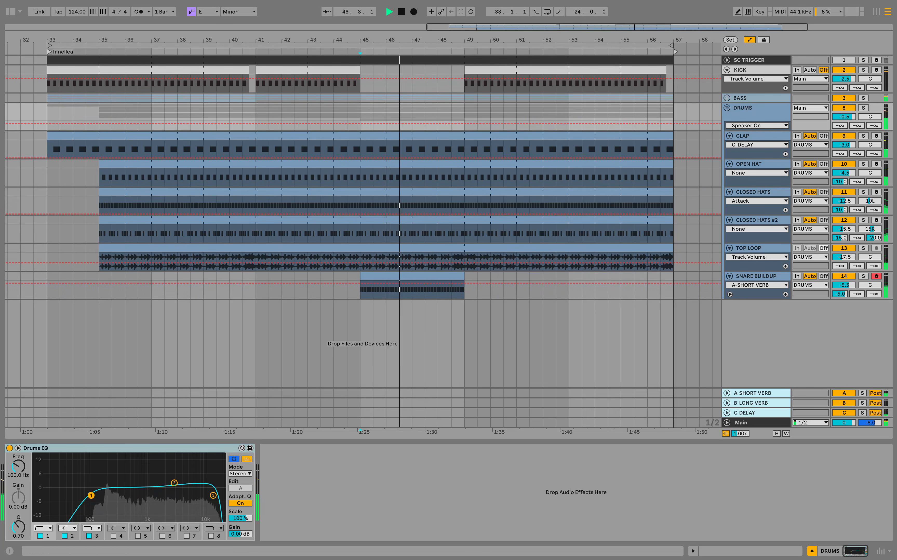
Step: Add a Glue Compressor after the Drums EQ on the DRUMS group
{"action": "key", "text": "alt+super+b"}
{"action": "key", "text": "super+f"}
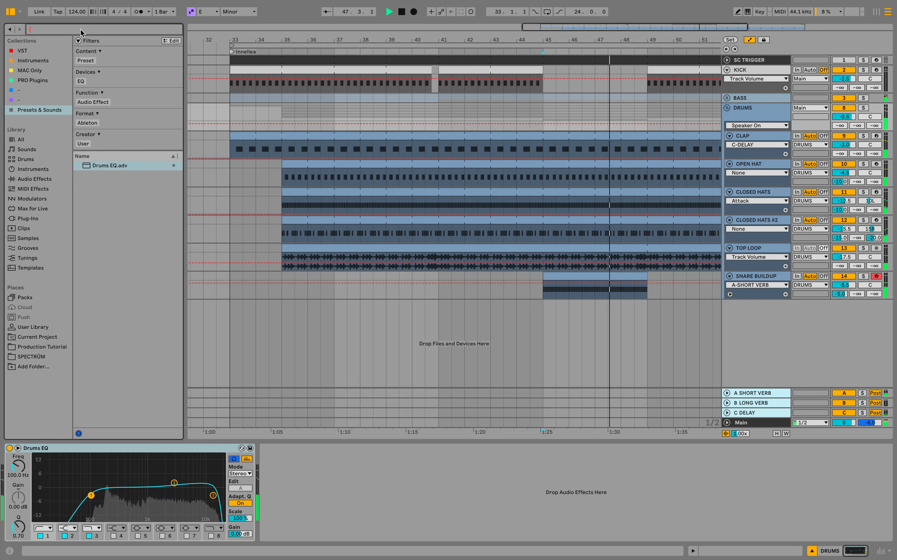
{"action": "type", "text": "glue"}
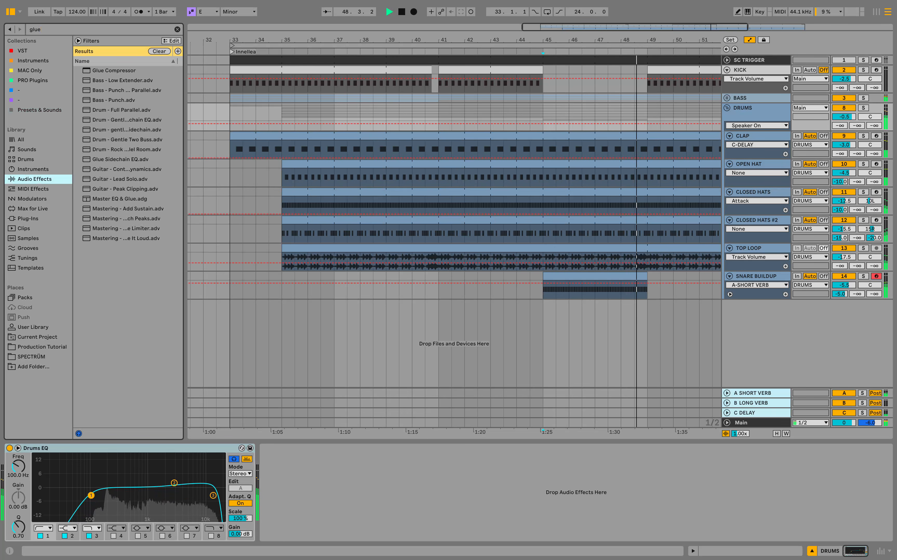
{"action": "key", "text": "Down"}
{"action": "key", "text": "Return"}
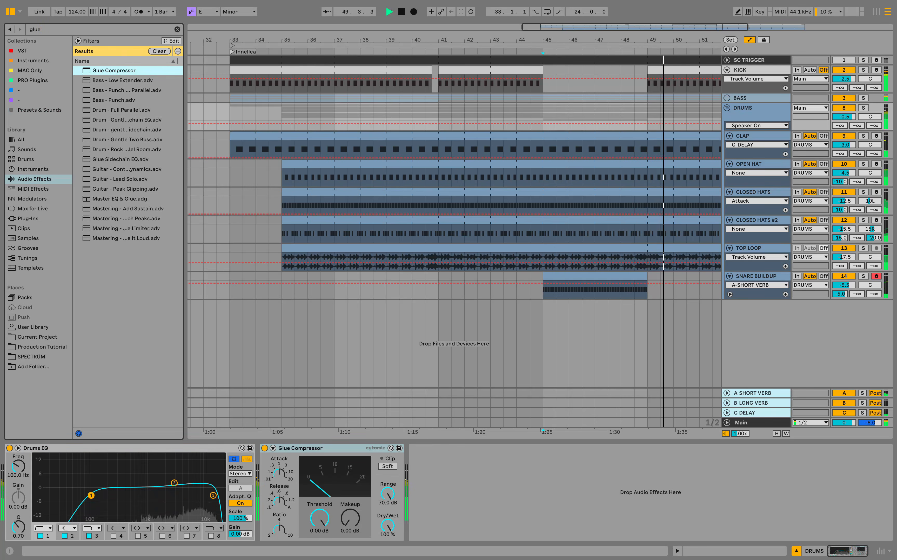
{"action": "key", "text": "super+alt+b"}
Step: With DRUMS soloed during playback, set the Glue Compressor threshold to -25.4 dB and makeup to 5.08 dB
{"action": "left_click", "coordinate": [863, 108]}
{"action": "key", "text": "space"}
{"action": "left_click_drag", "start_coordinate": [319, 517], "coordinate": [320, 559]}
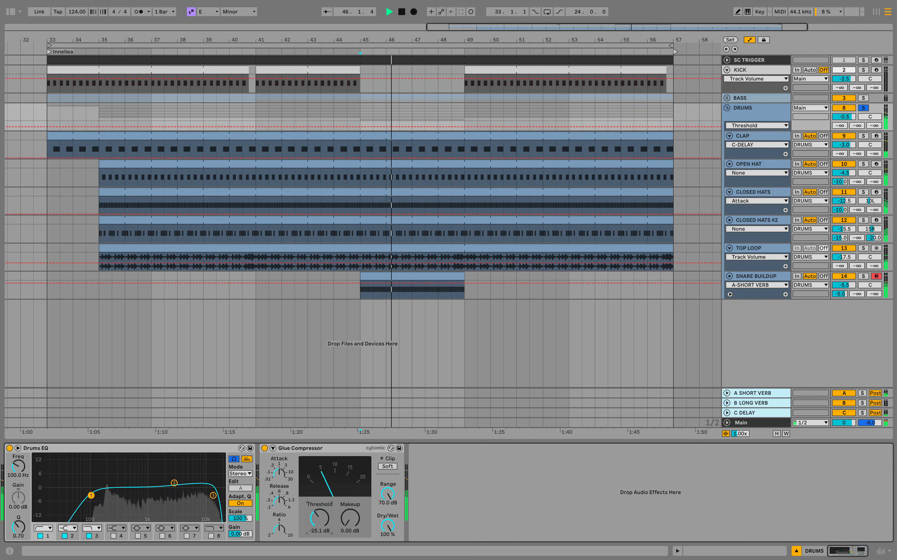
{"action": "left_click_drag", "start_coordinate": [350, 518], "coordinate": [350, 499]}
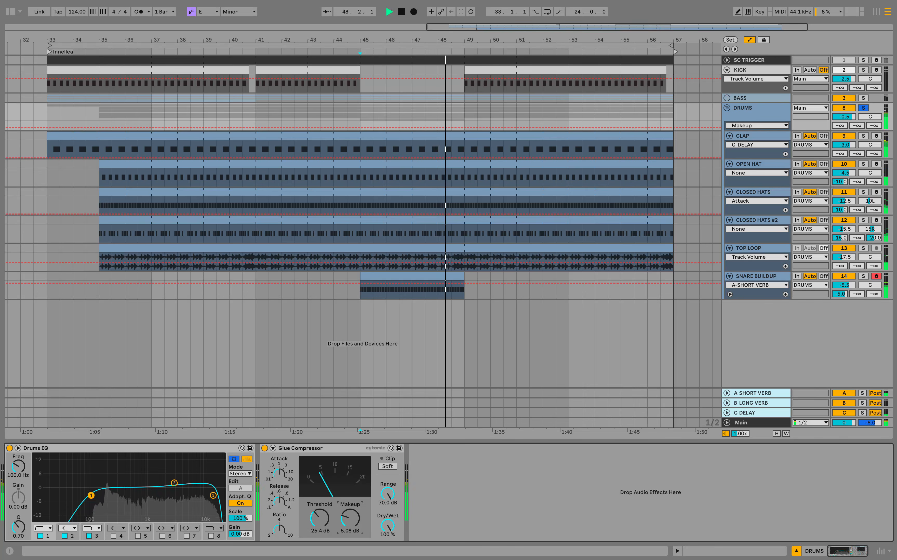
{"action": "left_click", "coordinate": [864, 108]}
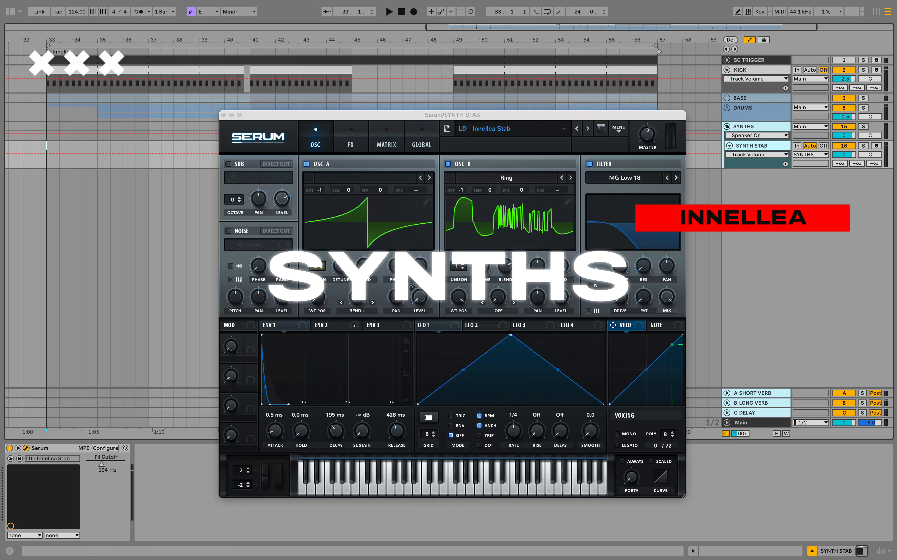
Step: Audition the LD - Innellea Stab patch in Serum and close the plug-in window
{"action": "left_click", "coordinate": [320, 492]}
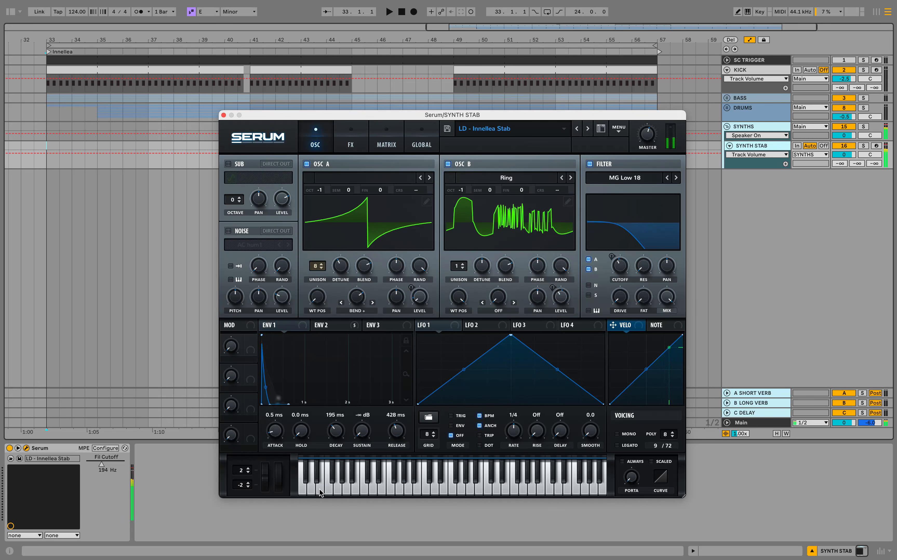
{"action": "left_click", "coordinate": [223, 115]}
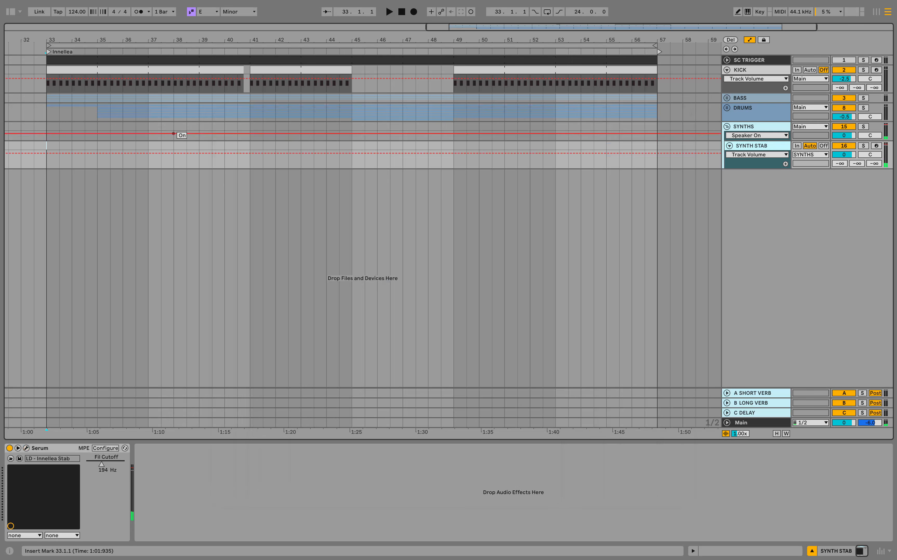
Step: Insert an empty four-bar MIDI clip at bar 33 on SYNTH STAB and enter two E1 notes, one sixteenth and two sixteenths long
{"action": "right_click", "coordinate": [86, 143]}
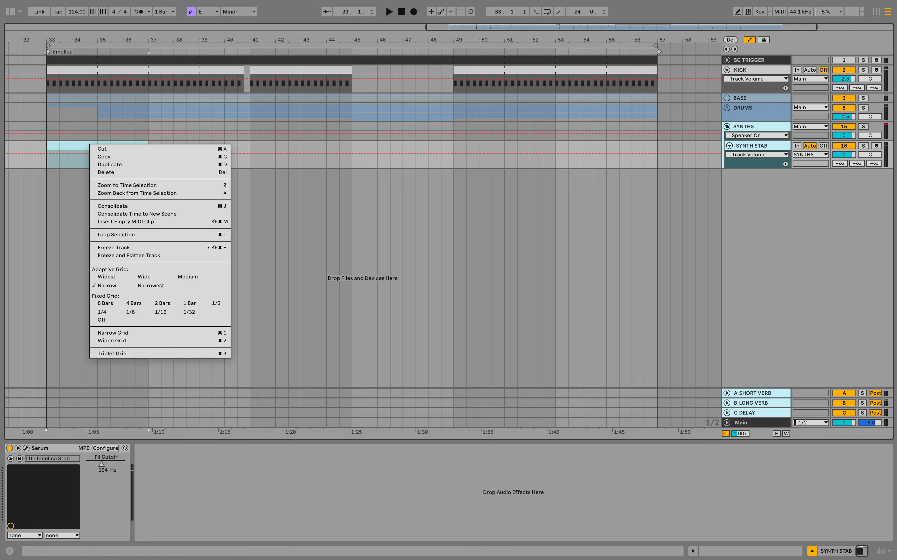
{"action": "left_click", "coordinate": [111, 221]}
{"action": "left_click", "coordinate": [117, 408]}
{"action": "double_click", "coordinate": [127, 408]}
{"action": "key", "text": "shift+Right"}
{"action": "key", "text": "space"}
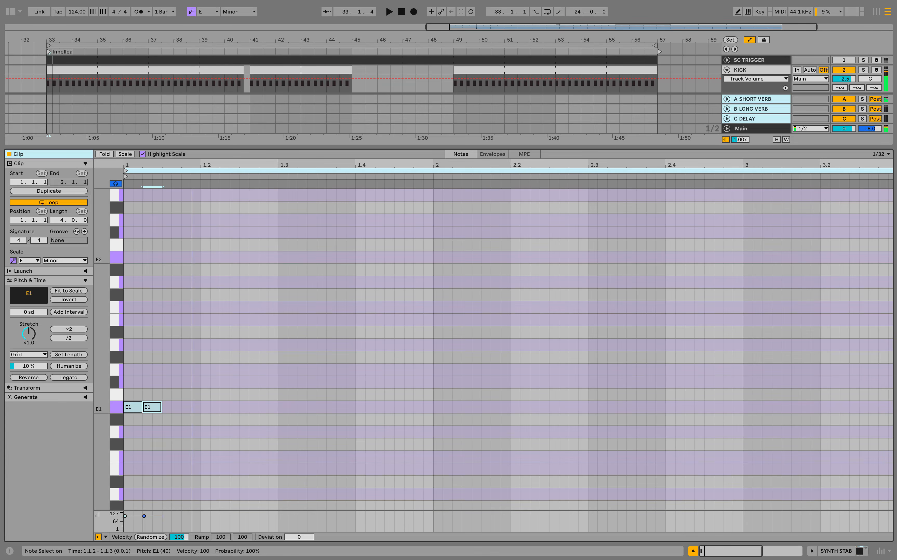
{"action": "left_click_drag", "start_coordinate": [162, 408], "coordinate": [163, 407]}
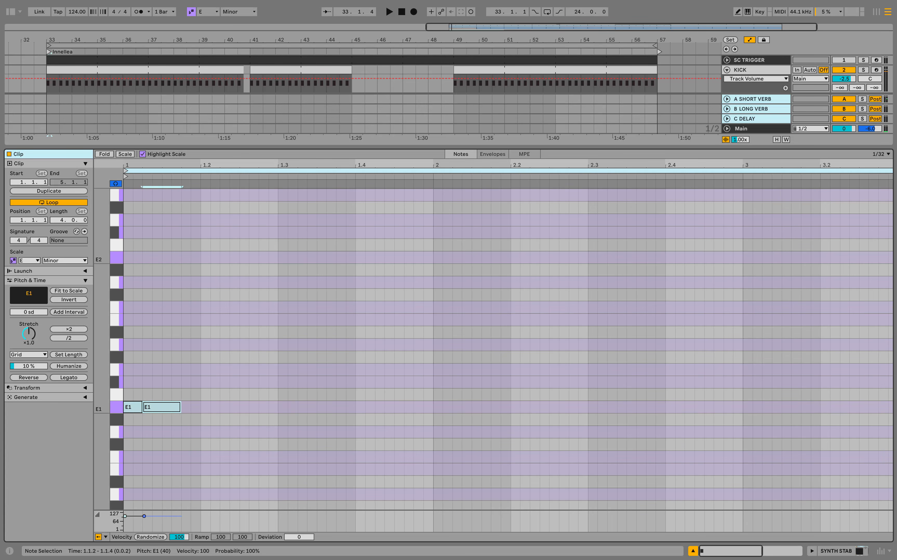
{"action": "key", "text": "space"}
{"action": "key", "text": "space"}
Step: Continue the E1 rhythm through beat 2 with an eighth note, two thirty-second notes and another eighth note, auditioning the pattern
{"action": "left_click", "coordinate": [222, 407]}
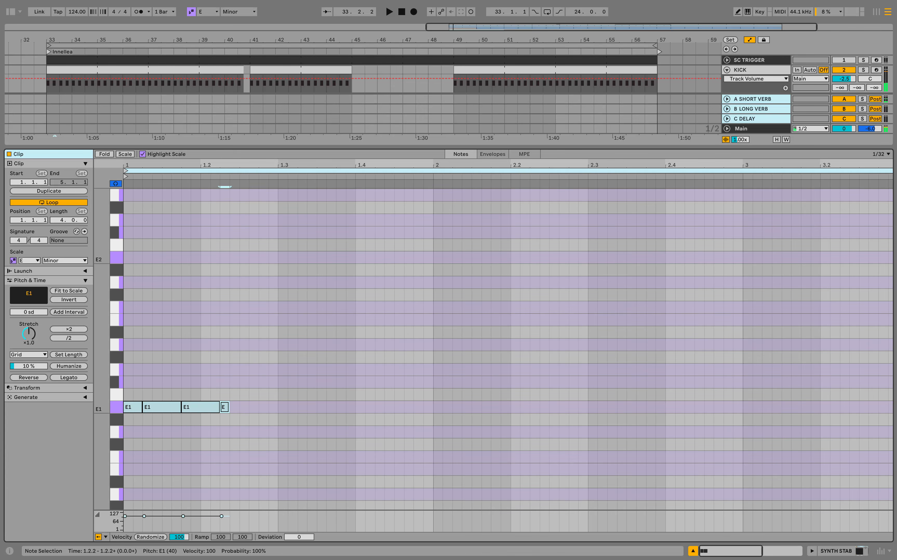
{"action": "left_click_drag", "start_coordinate": [197, 165], "coordinate": [226, 179]}
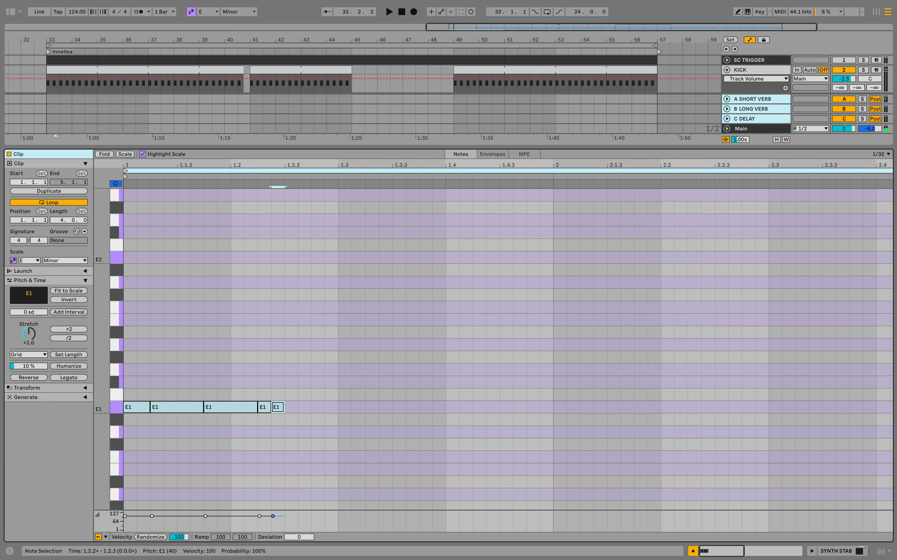
{"action": "left_click_drag", "start_coordinate": [325, 407], "coordinate": [339, 407]}
{"action": "key", "text": "space"}
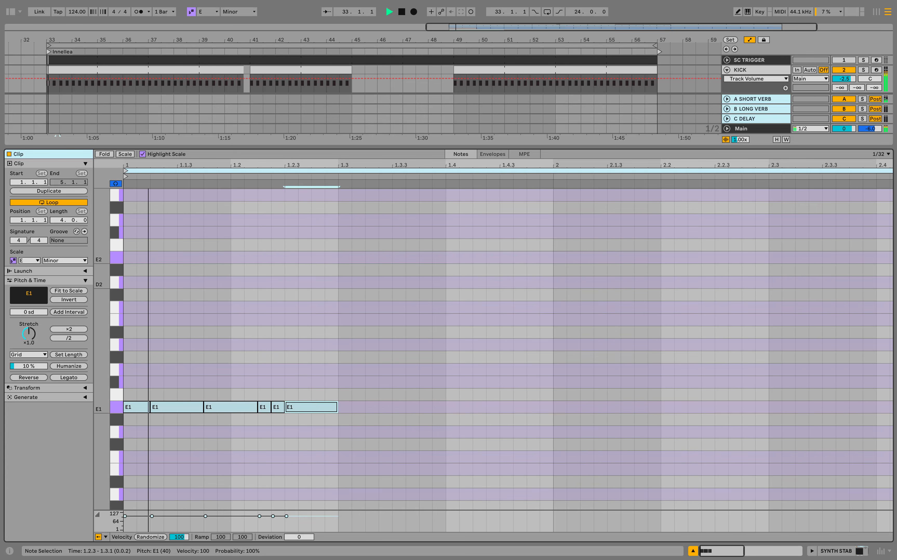
{"action": "key", "text": "space"}
{"action": "left_click_drag", "start_coordinate": [334, 165], "coordinate": [242, 148]}
{"action": "key", "text": "space"}
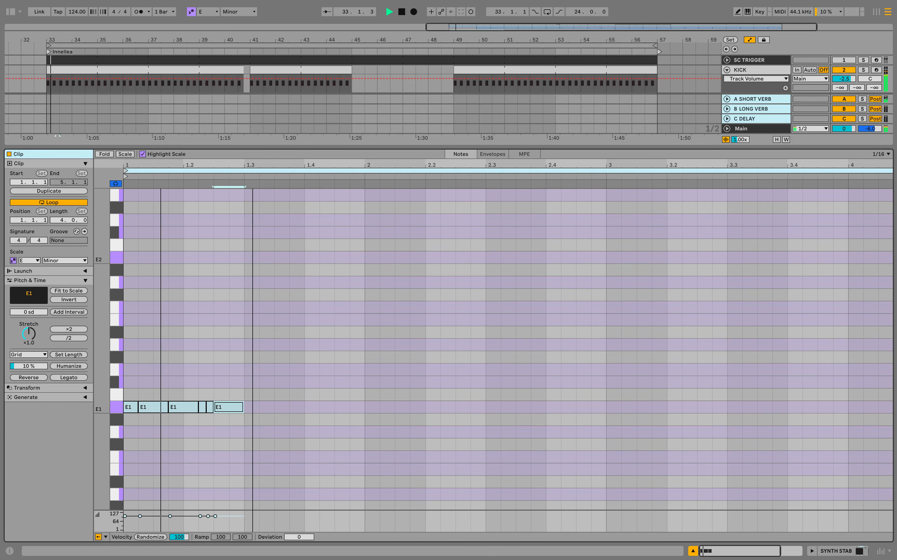
Step: Fill beats 3 and 4 with E1 notes one, two, three and two sixteenths long, completing the one-bar pattern, and audition it
{"action": "key", "text": "space"}
{"action": "double_click", "coordinate": [250, 407]}
{"action": "key", "text": "ctrl+d"}
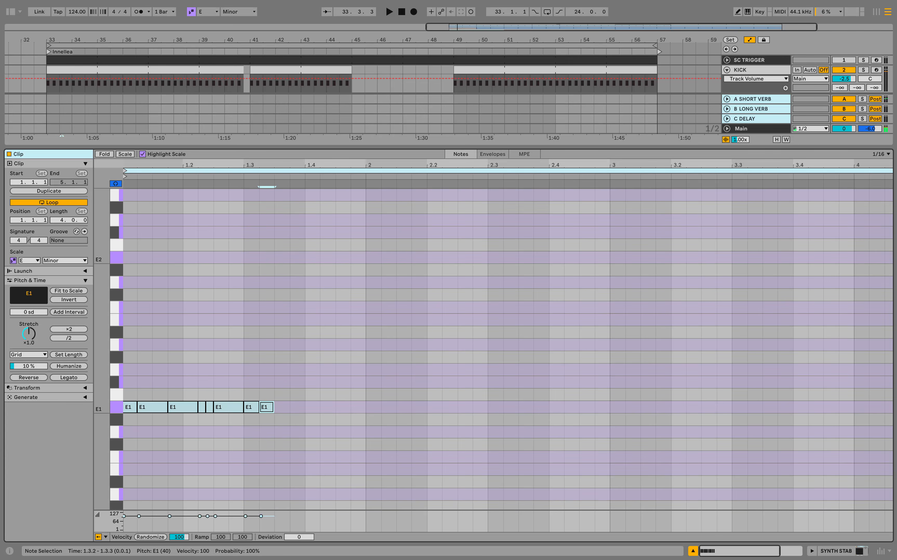
{"action": "key", "text": "space"}
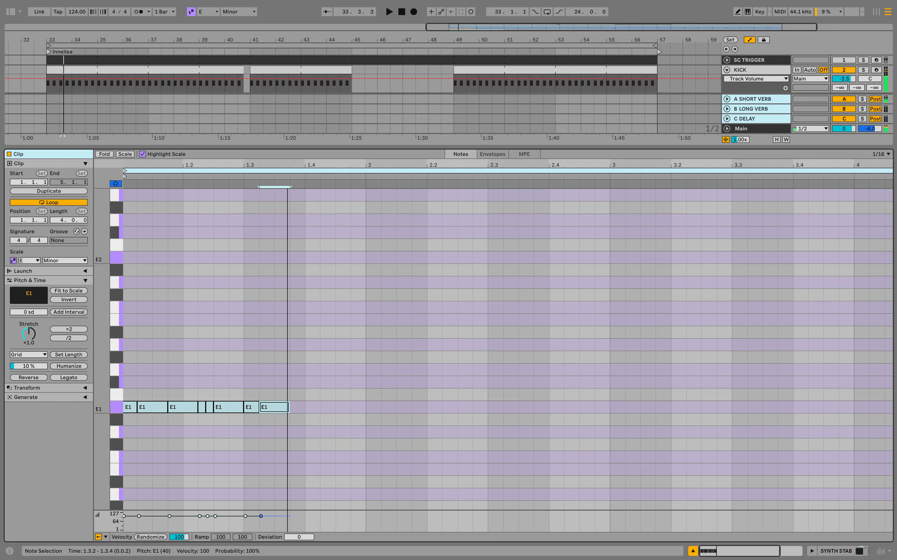
{"action": "key", "text": "ctrl+d"}
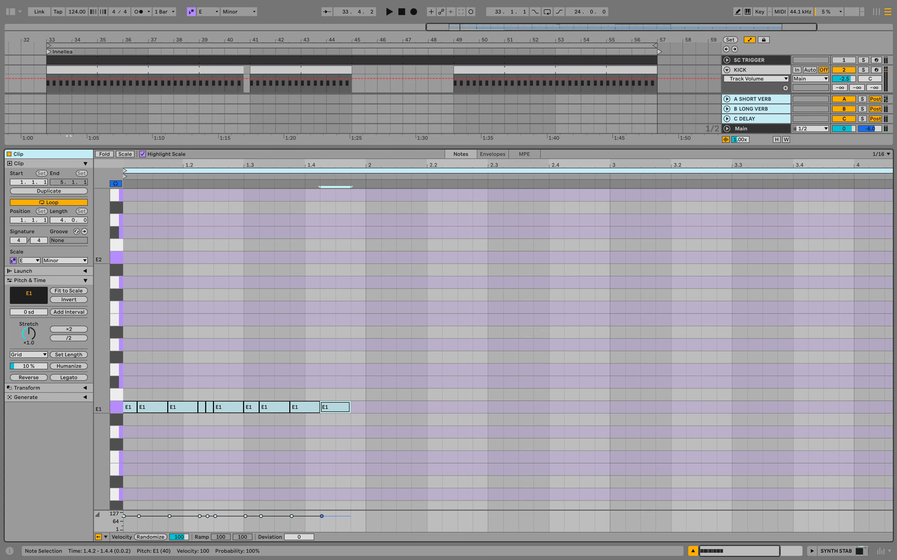
{"action": "left_click_drag", "start_coordinate": [346, 407], "coordinate": [335, 407]}
{"action": "key", "text": "space"}
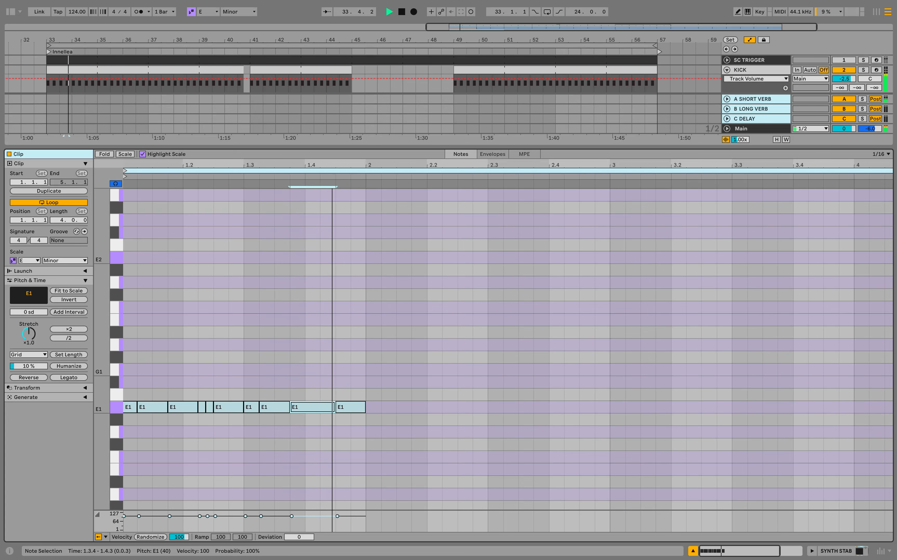
{"action": "key", "text": "space"}
Step: Select the one-bar E1 pattern and duplicate it three times to fill the four-bar clip
{"action": "mouse_move", "coordinate": [364, 377]}
{"action": "left_mouse_down"}
{"action": "mouse_move", "coordinate": [348, 392]}
{"action": "mouse_move", "coordinate": [123, 460]}
{"action": "left_mouse_up"}
{"action": "left_click_drag", "start_coordinate": [371, 165], "coordinate": [371, 154]}
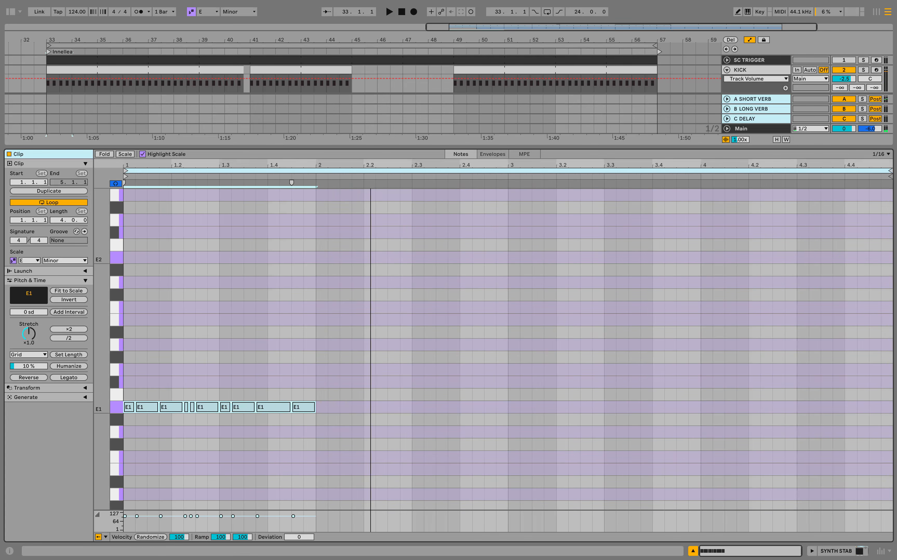
{"action": "key", "text": "ctrl+d"}
{"action": "key", "text": "ctrl+d"}
{"action": "key", "text": "ctrl+d"}
{"action": "key", "text": "space"}
Step: Return to the full arrangement and set the SYNTH STAB track volume to -11.0 dB during playback
{"action": "key", "text": "ctrl+alt+l"}
{"action": "key", "text": "space"}
{"action": "left_click_drag", "start_coordinate": [845, 155], "coordinate": [848, 167]}
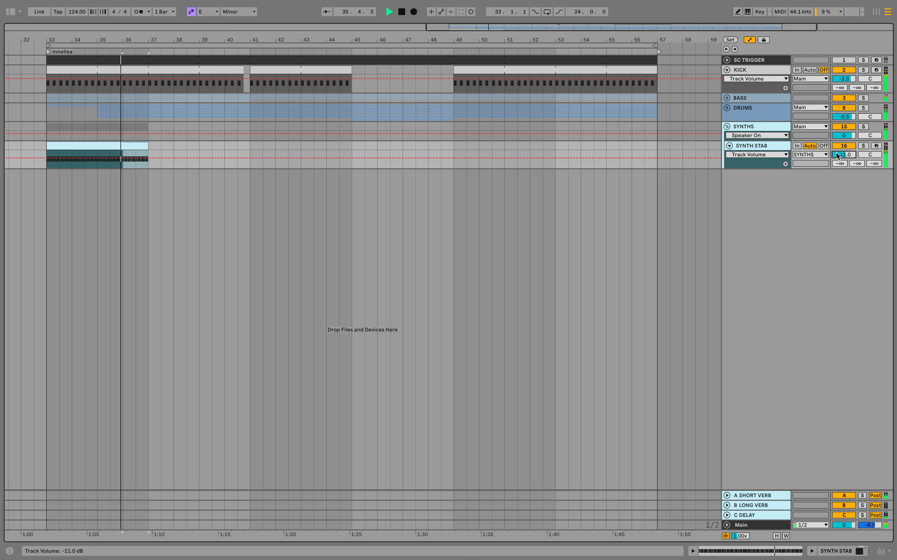
Step: Extend the looped SYNTH STAB clip to bar 57 and play the arrangement
{"action": "left_click", "coordinate": [100, 146]}
{"action": "key", "text": "space"}
{"action": "left_click_drag", "start_coordinate": [147, 146], "coordinate": [657, 146]}
{"action": "key", "text": "space"}
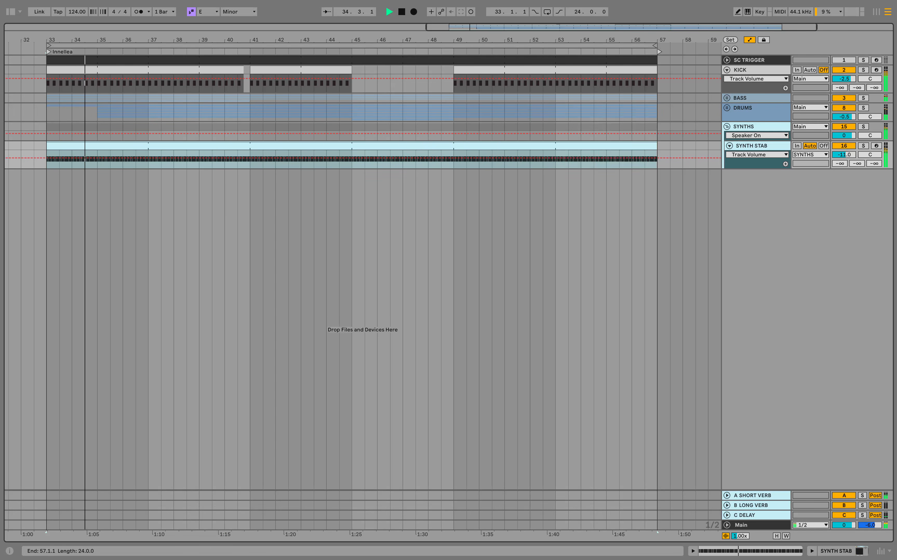
Step: Split the SYNTH STAB clip at bar 49 and consolidate the portion through bar 57 into one eight-bar clip
{"action": "left_click", "coordinate": [452, 166]}
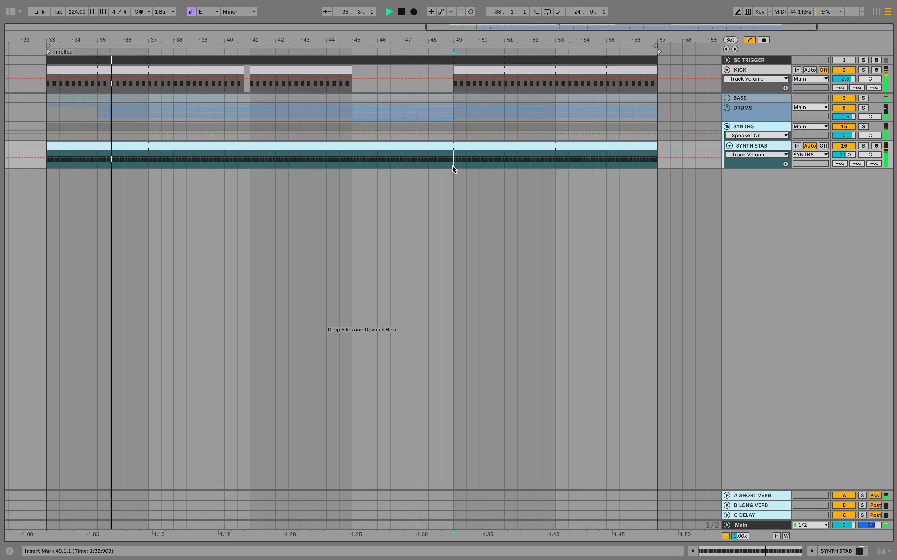
{"action": "key", "text": "super+e"}
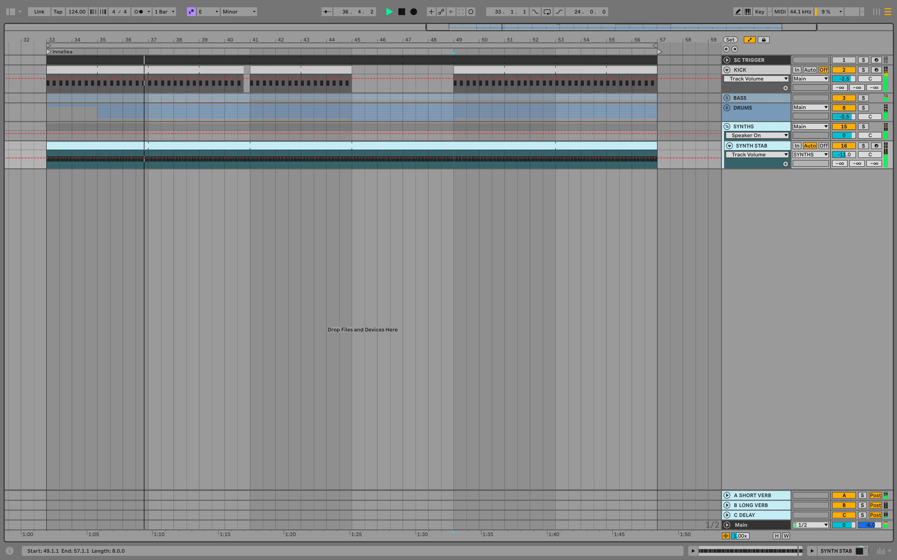
{"action": "left_click", "coordinate": [507, 143]}
{"action": "key", "text": "space"}
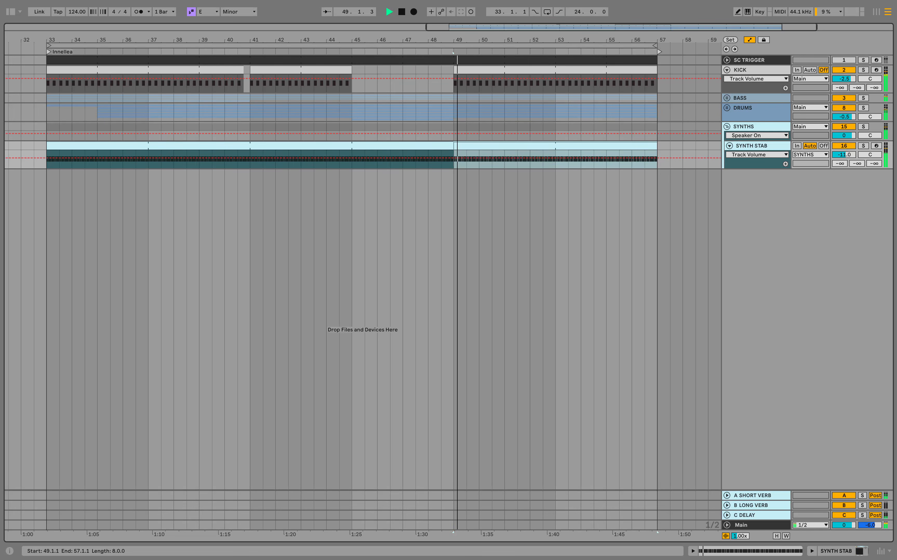
{"action": "key", "text": "space"}
{"action": "double_click", "coordinate": [504, 142]}
{"action": "key", "text": "space"}
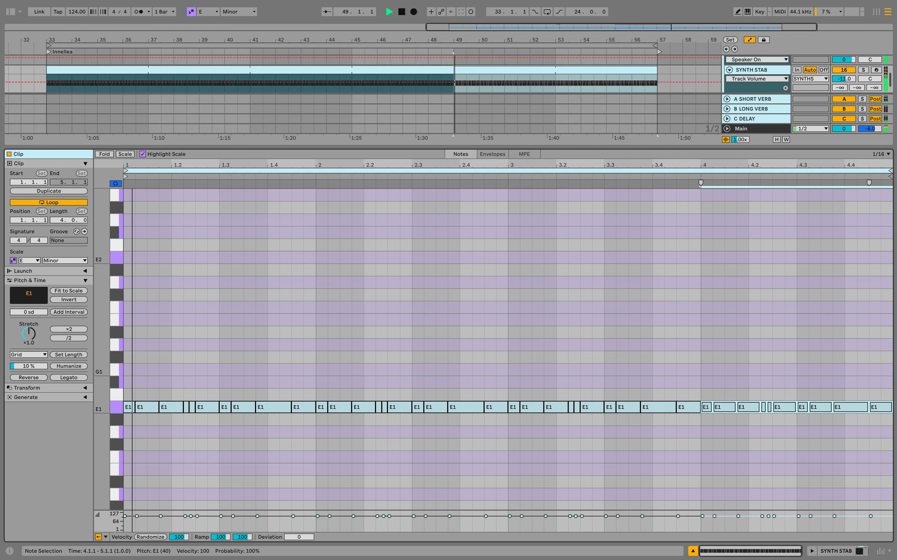
{"action": "left_click", "coordinate": [564, 70]}
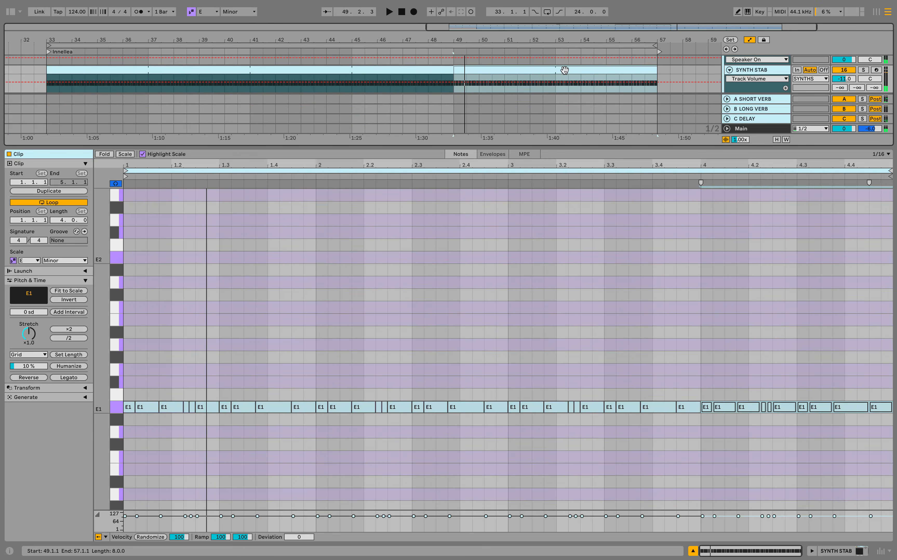
{"action": "key", "text": "super+j"}
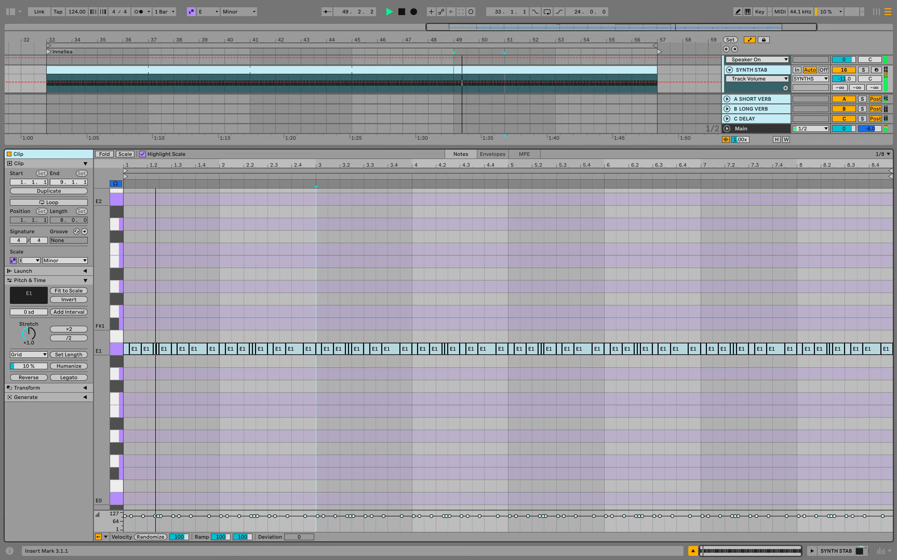
Step: Transpose the notes in clip bars 3-4 down to D1 and those in bars 5-6 down to C1
{"action": "left_click_drag", "start_coordinate": [316, 331], "coordinate": [506, 407]}
{"action": "key", "text": "Down"}
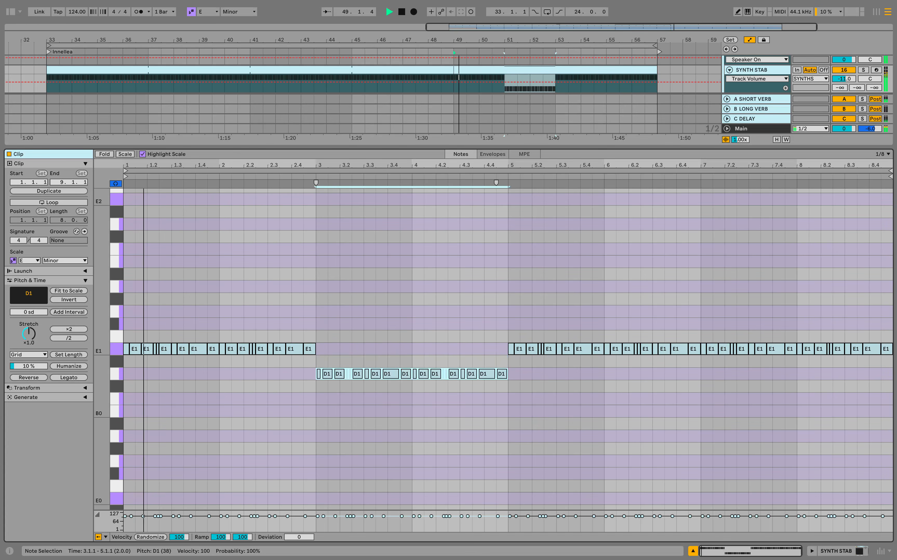
{"action": "left_click_drag", "start_coordinate": [509, 324], "coordinate": [699, 378]}
{"action": "key", "text": "Down"}
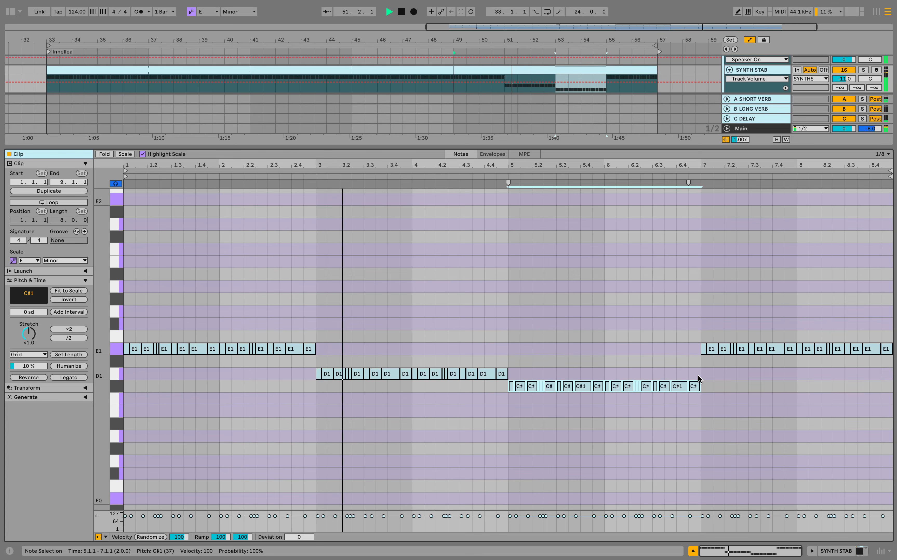
{"action": "key", "text": "Down"}
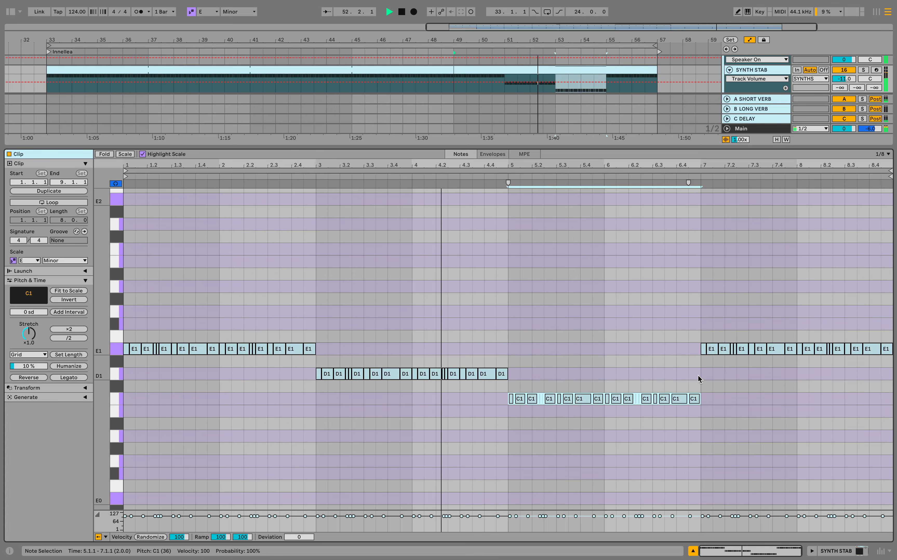
Step: Raise the notes in clip bar 7 to G1 and those in bar 8 to F#1
{"action": "left_click_drag", "start_coordinate": [704, 337], "coordinate": [893, 380]}
{"action": "key", "text": "Up"}
{"action": "key", "text": "Up"}
{"action": "key", "text": "Up"}
{"action": "key", "text": "Up"}
{"action": "key", "text": "Up"}
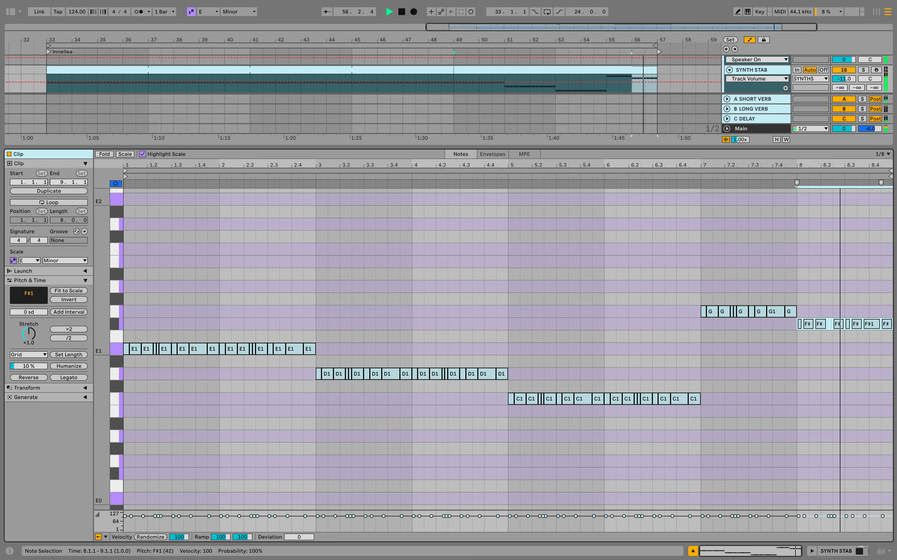
Step: Return to the full arrangement, show the SYNTH STAB devices and solo the track for playback
{"action": "key", "text": "alt+super+l"}
{"action": "left_click", "coordinate": [250, 145]}
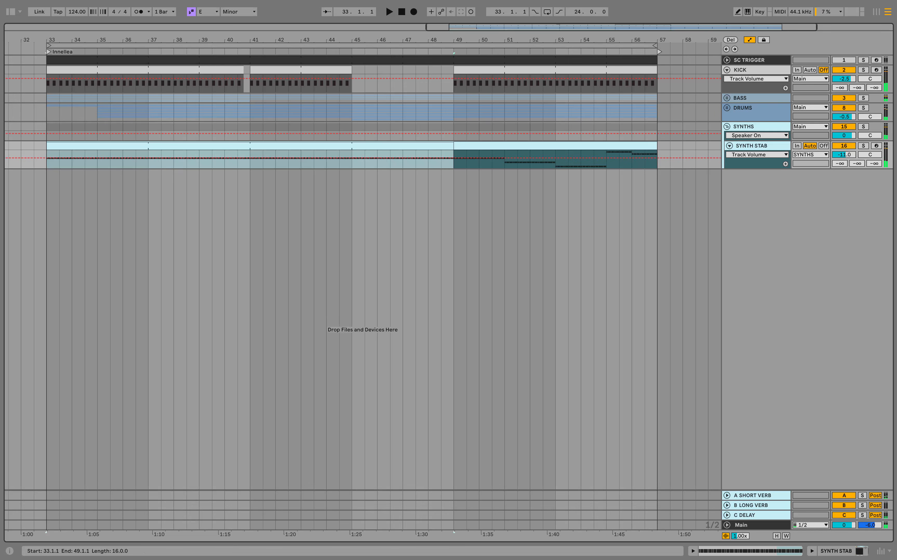
{"action": "double_click", "coordinate": [763, 145]}
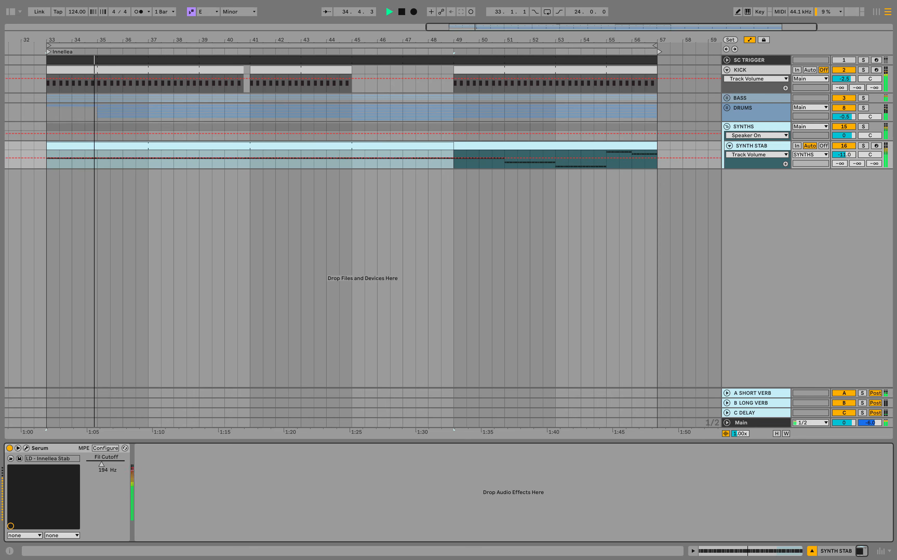
{"action": "left_click", "coordinate": [863, 145]}
{"action": "key", "text": "space"}
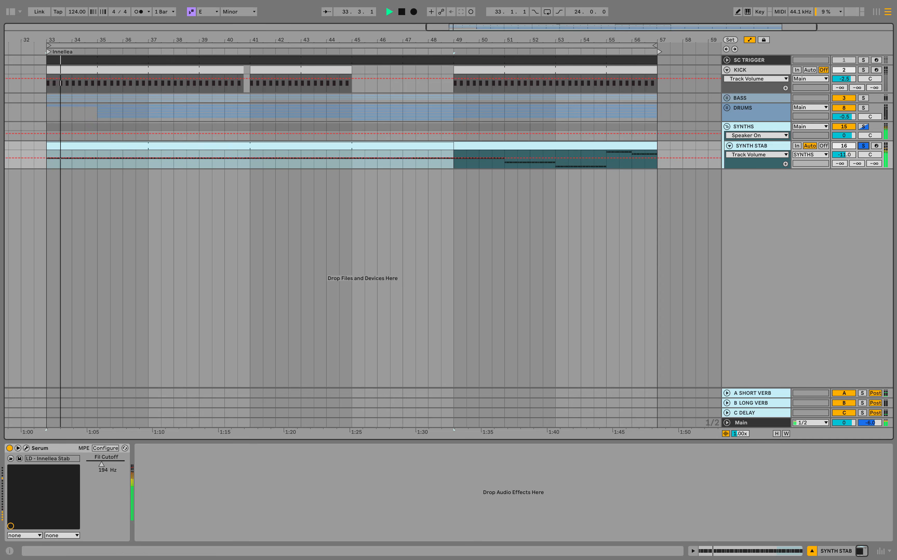
Step: Find EQ Eight in the browser and add it after Serum on SYNTH STAB
{"action": "key", "text": "ctrl+f"}
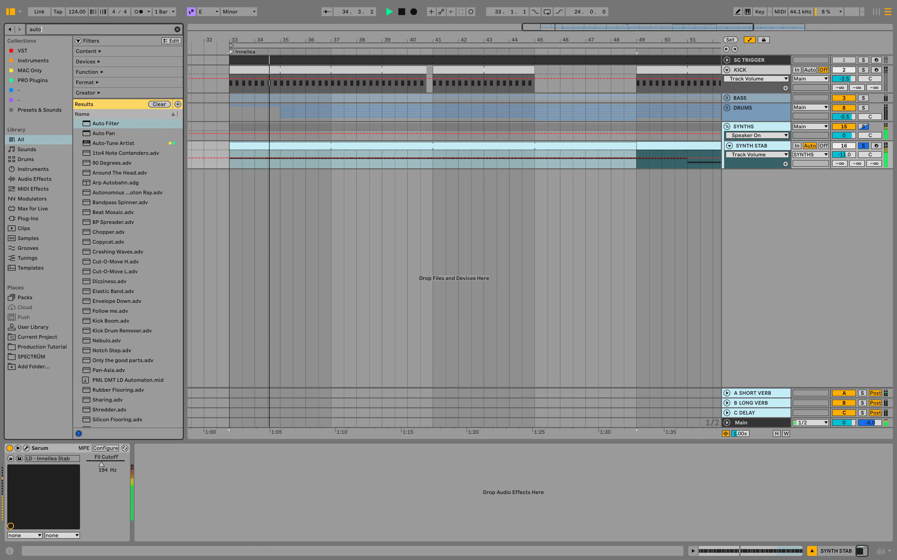
{"action": "type", "text": "eq"}
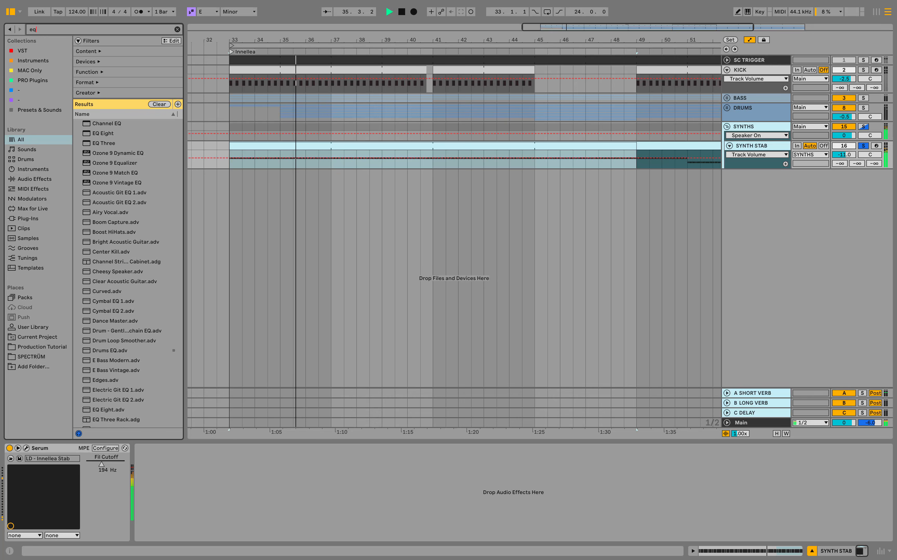
{"action": "key", "text": "Down"}
{"action": "key", "text": "Down"}
{"action": "key", "text": "Return"}
{"action": "key", "text": "space"}
{"action": "key", "text": "space"}
Step: Make EQ Eight's first band a steep low cut near 100 Hz and boost the second band slightly around 200 Hz
{"action": "left_click", "coordinate": [173, 528]}
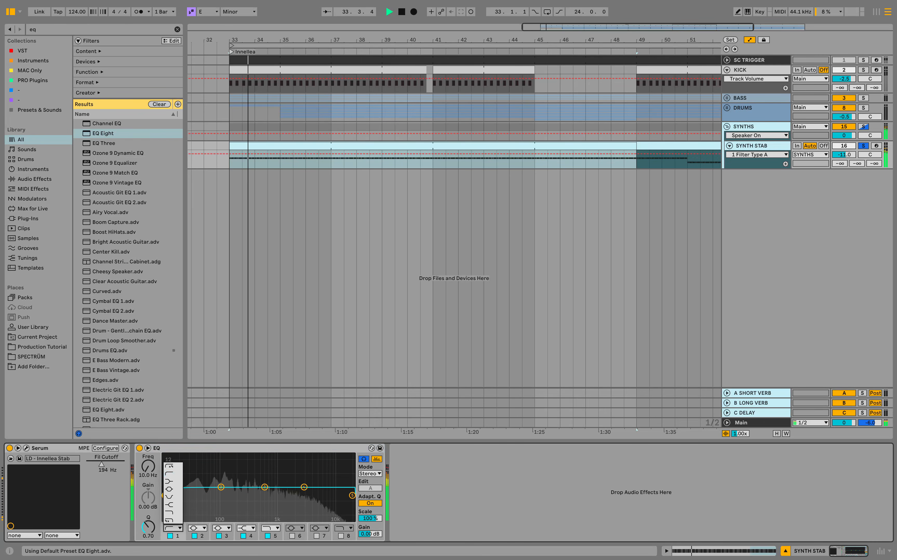
{"action": "left_click", "coordinate": [172, 465]}
{"action": "left_click_drag", "start_coordinate": [165, 495], "coordinate": [236, 483]}
{"action": "key", "text": "space"}
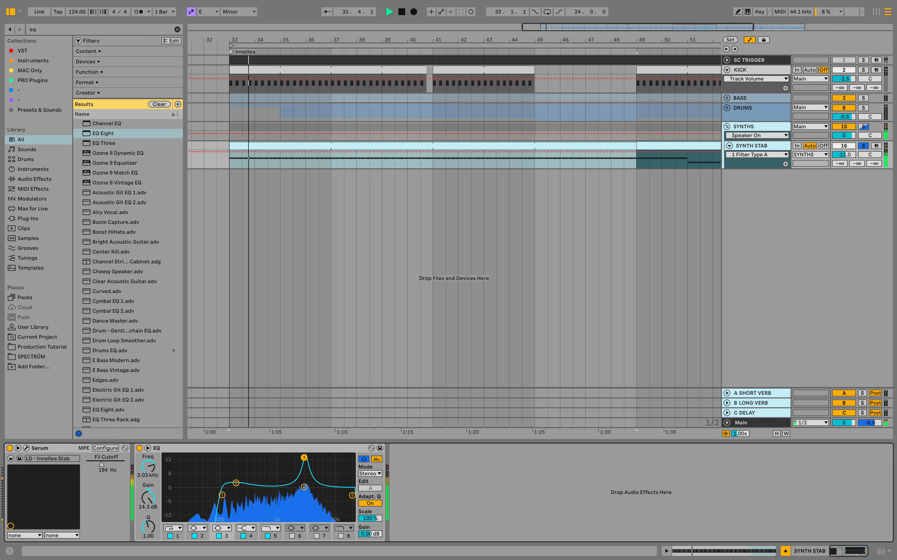
Step: Cut EQ band 3 by 3.00 dB at 3.09 kHz with Q 0.80 and move the high cut to 13.8 kHz
{"action": "left_click_drag", "start_coordinate": [148, 526], "coordinate": [148, 532]}
{"action": "key", "text": "space"}
{"action": "key", "text": "space"}
{"action": "left_click_drag", "start_coordinate": [148, 498], "coordinate": [148, 552]}
{"action": "left_click_drag", "start_coordinate": [149, 497], "coordinate": [148, 497]}
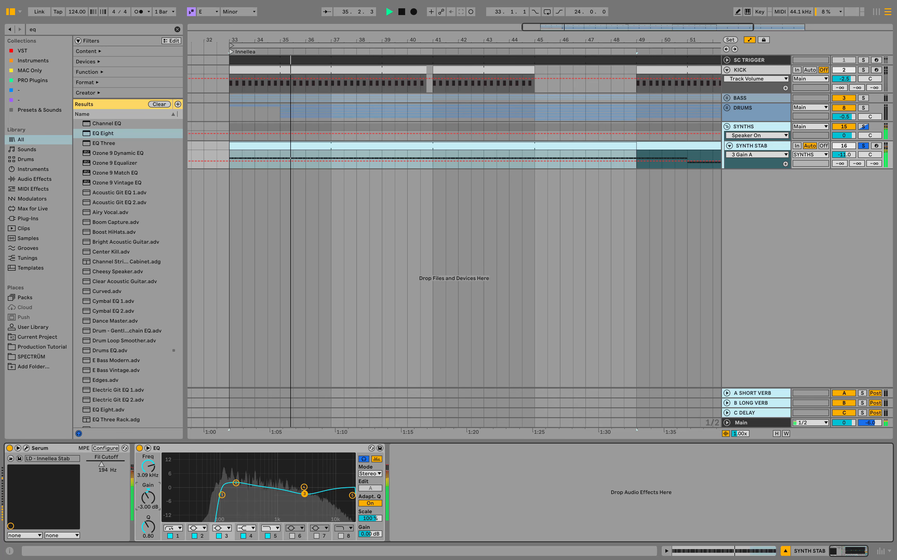
{"action": "left_click", "coordinate": [353, 495]}
{"action": "left_click_drag", "start_coordinate": [352, 495], "coordinate": [343, 496]}
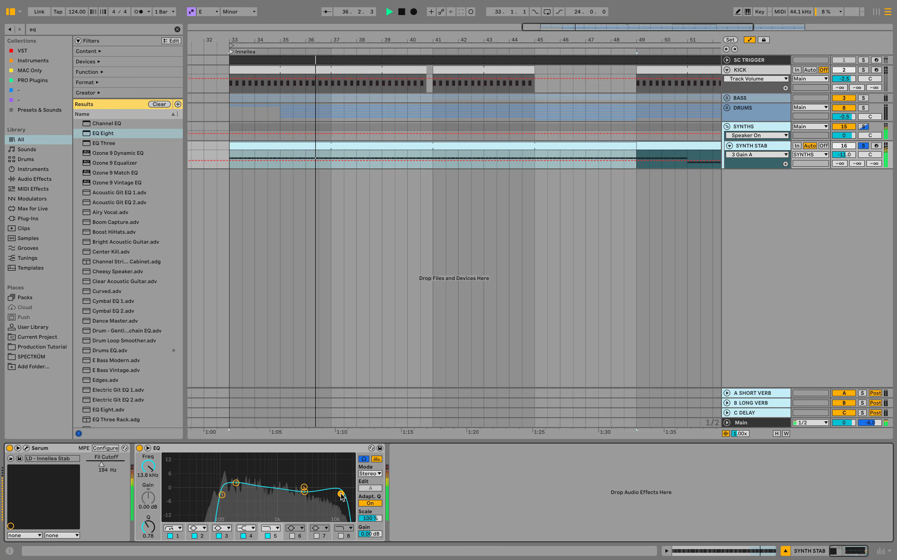
Step: Copy the Compressor Bass device from SC TRIGGER, paste it after EQ on SYNTH STAB and enable it
{"action": "left_click", "coordinate": [752, 60]}
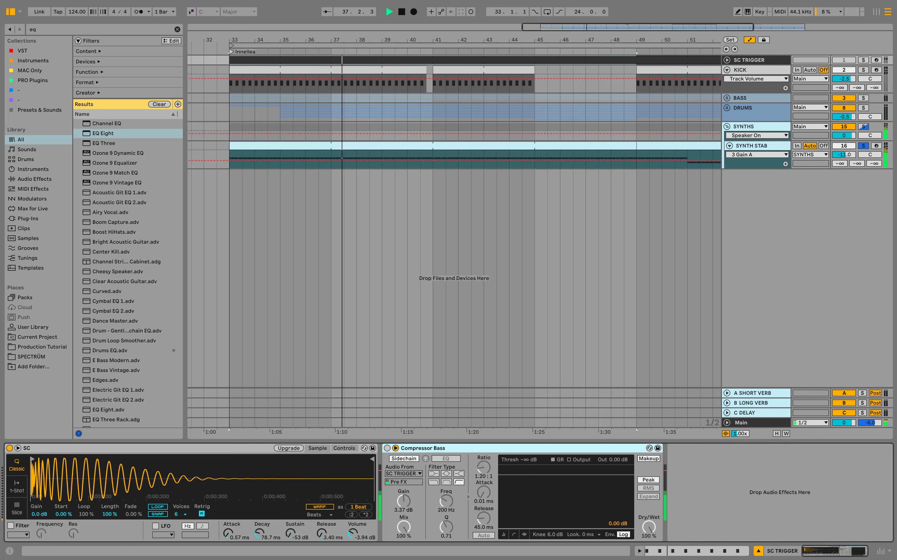
{"action": "right_click", "coordinate": [537, 448]}
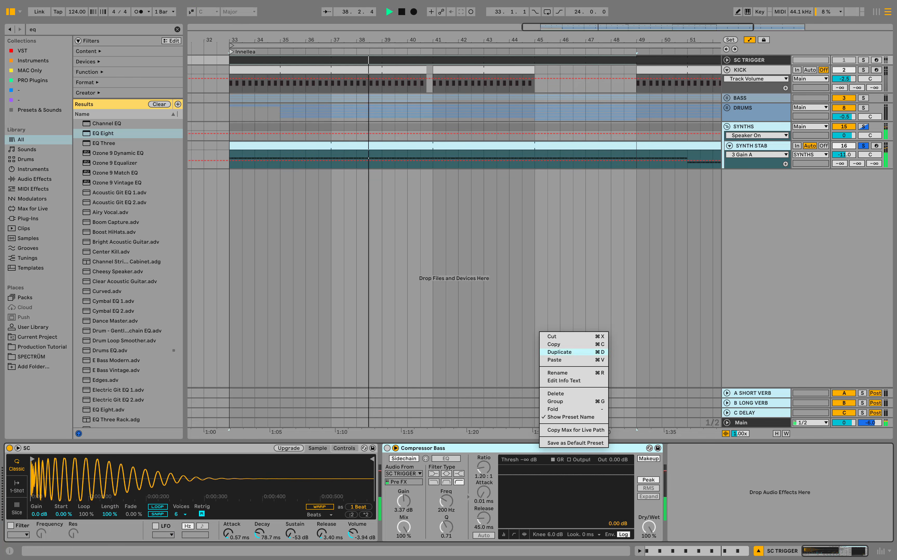
{"action": "left_click", "coordinate": [552, 344]}
{"action": "left_click", "coordinate": [752, 146]}
{"action": "right_click", "coordinate": [545, 475]}
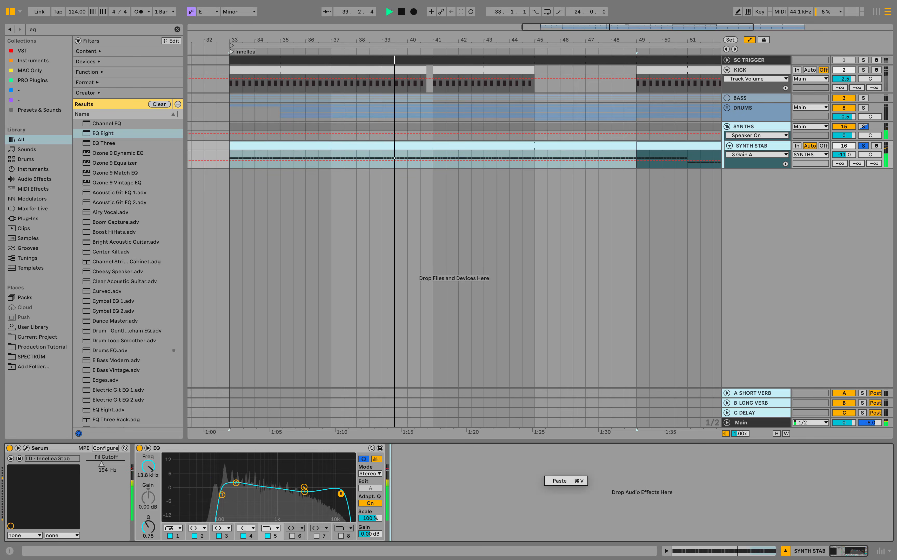
{"action": "left_click", "coordinate": [563, 481]}
{"action": "left_click", "coordinate": [395, 449]}
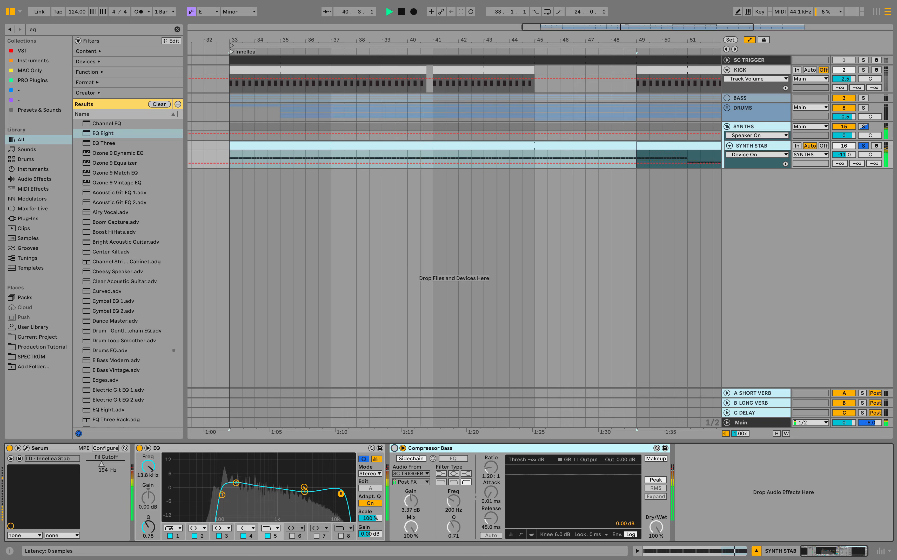
Step: Set SYNTH STAB's sidechain compressor ratio to 1.85 : 1 while playing with KICK soloed alongside, and return to the full mix with the browser hidden
{"action": "left_click_drag", "start_coordinate": [491, 467], "coordinate": [491, 459]}
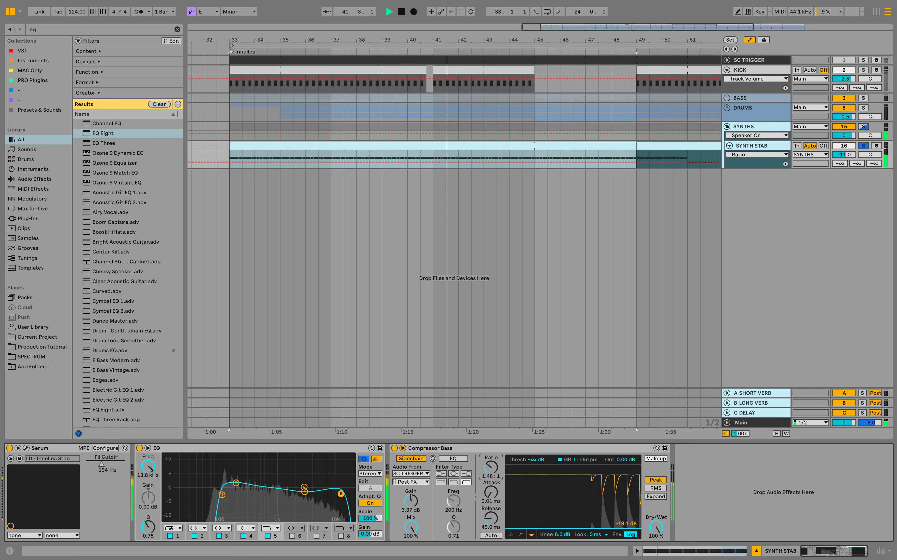
{"action": "left_click", "coordinate": [863, 70], "text": "super"}
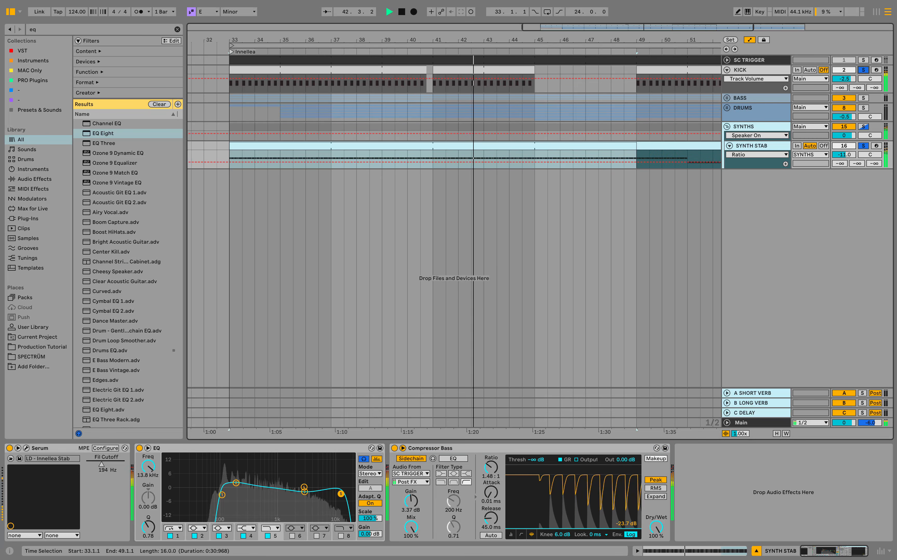
{"action": "left_click_drag", "start_coordinate": [491, 468], "coordinate": [492, 468]}
{"action": "key", "text": "space"}
{"action": "key", "text": "space"}
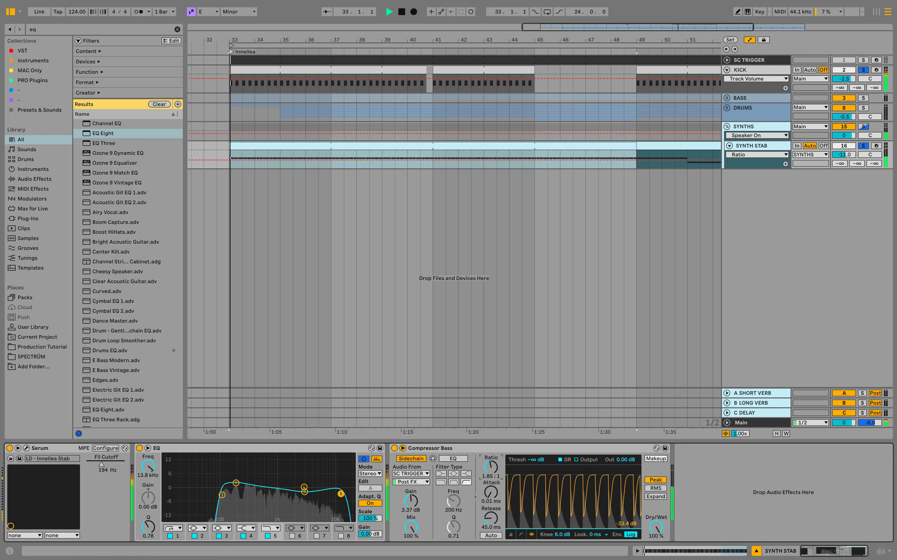
{"action": "left_click", "coordinate": [864, 146]}
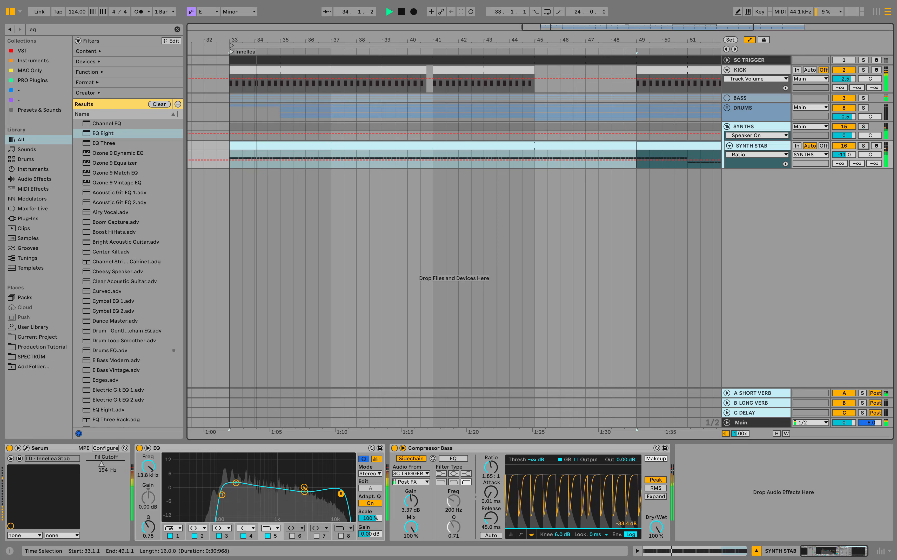
{"action": "key", "text": "super+alt+b"}
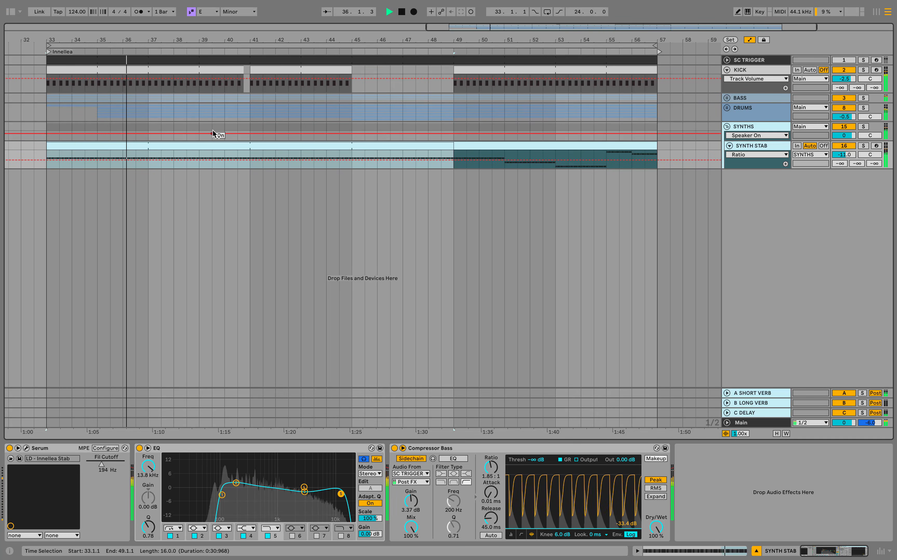
Step: Set EQ band 2 on SYNTH STAB to 1.86 dB at 194 Hz, comparing the stab soloed and in the mix
{"action": "left_click", "coordinate": [864, 146]}
{"action": "left_click", "coordinate": [222, 495]}
{"action": "left_click_drag", "start_coordinate": [222, 495], "coordinate": [237, 484]}
{"action": "left_click", "coordinate": [863, 146]}
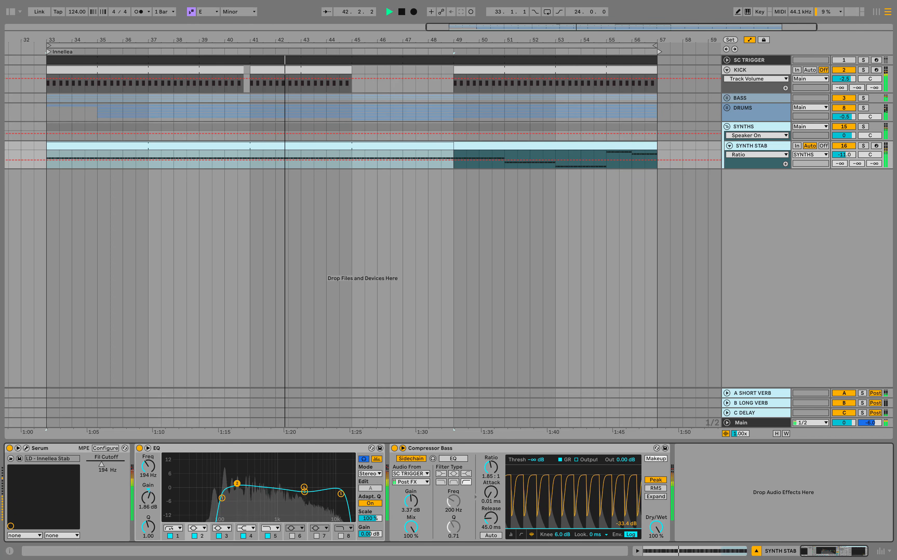
{"action": "left_click", "coordinate": [864, 146]}
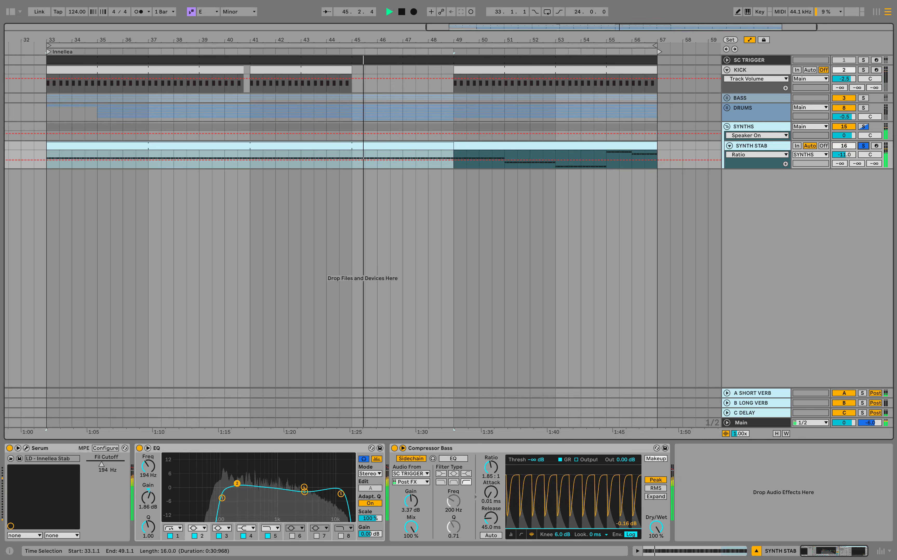
Step: Lower the filter cutoff in SYNTH STAB's Serum to 80 Hz during playback and close the plugin window
{"action": "left_click", "coordinate": [26, 448]}
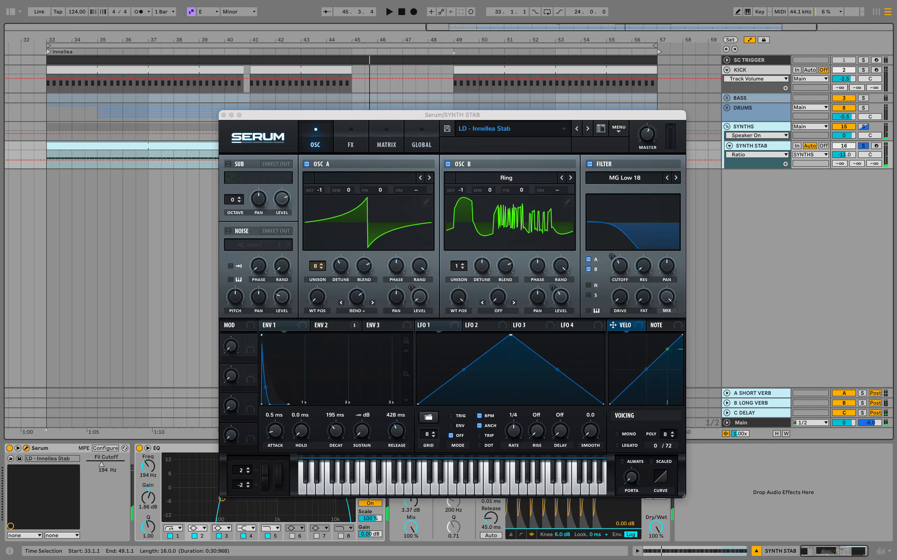
{"action": "key", "text": "space"}
{"action": "mouse_move", "coordinate": [620, 265]}
{"action": "left_mouse_down"}
{"action": "mouse_move", "coordinate": [620, 220]}
{"action": "mouse_move", "coordinate": [620, 293]}
{"action": "mouse_move", "coordinate": [620, 281]}
{"action": "left_mouse_up"}
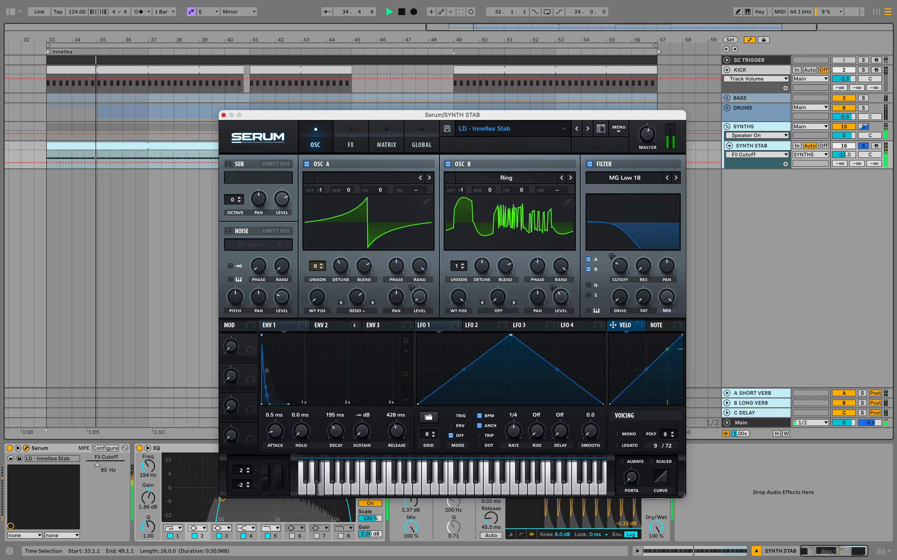
{"action": "left_click", "coordinate": [224, 115]}
Step: Place the insert marker at 41.1.1 on SYNTH STAB's Fil Cutoff automation lane and play from there
{"action": "left_click", "coordinate": [250, 158]}
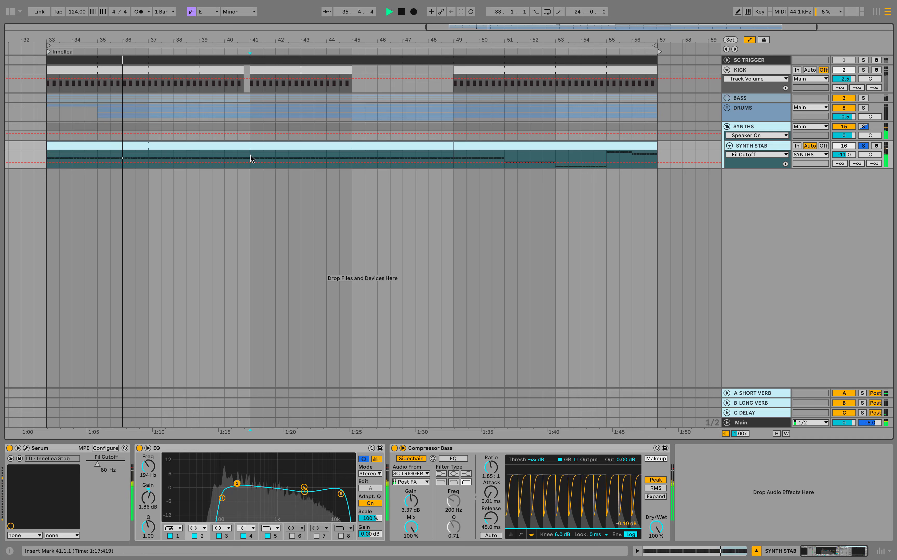
{"action": "right_click", "coordinate": [250, 163]}
{"action": "key", "text": "Escape"}
{"action": "key", "text": "space"}
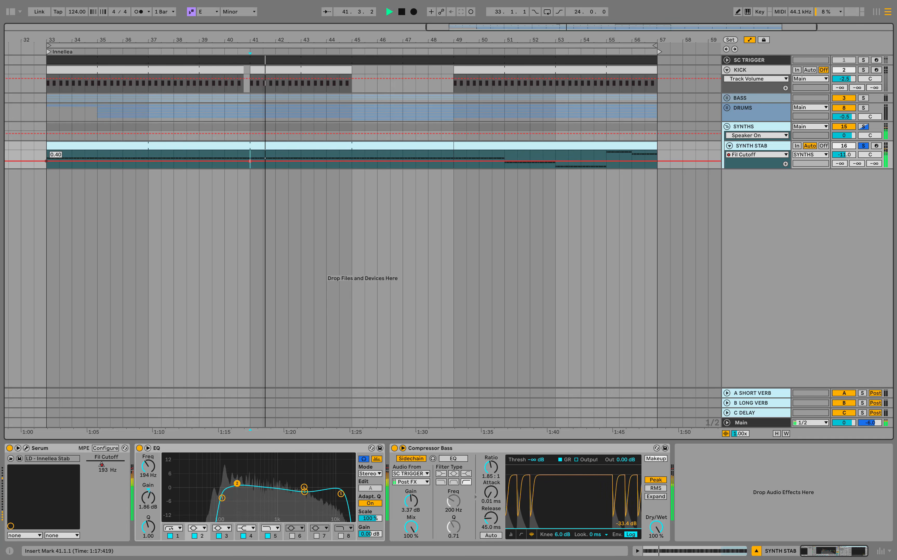
Step: Set the SYNTH STAB Fil Cutoff automation at bar 33 to 0.2 and play it soloed and with the full mix
{"action": "right_click", "coordinate": [46, 161]}
{"action": "left_click", "coordinate": [60, 166]}
{"action": "type", "text": "0.2"}
{"action": "key", "text": "Return"}
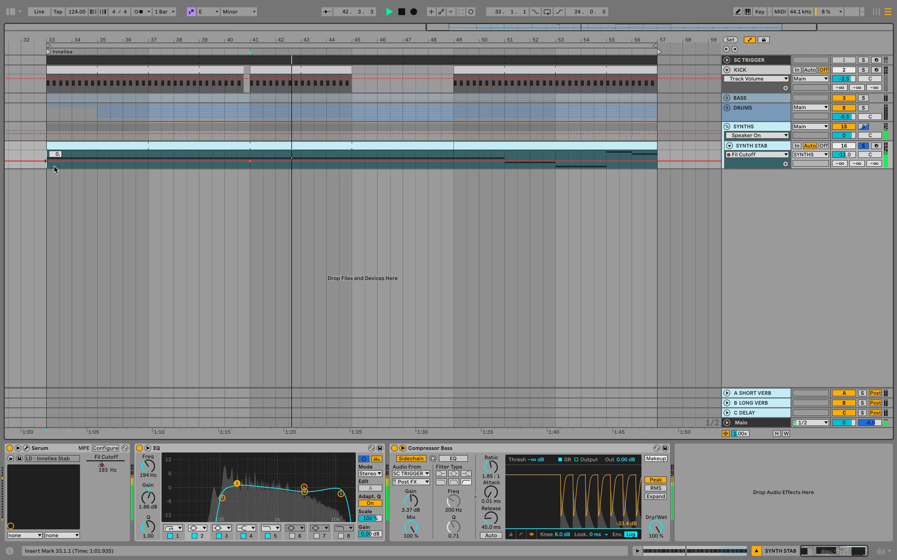
{"action": "key", "text": "space"}
{"action": "key", "text": "space"}
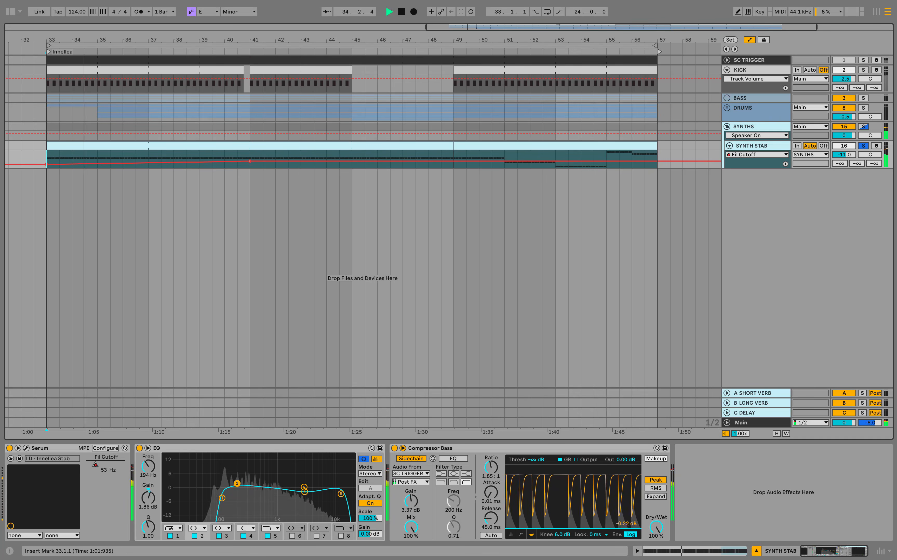
{"action": "left_click", "coordinate": [865, 146]}
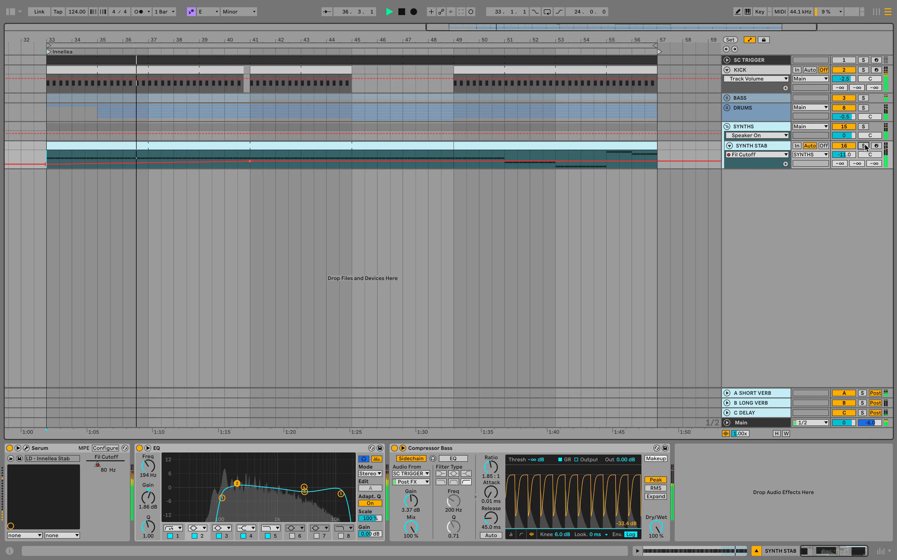
{"action": "left_click", "coordinate": [864, 146]}
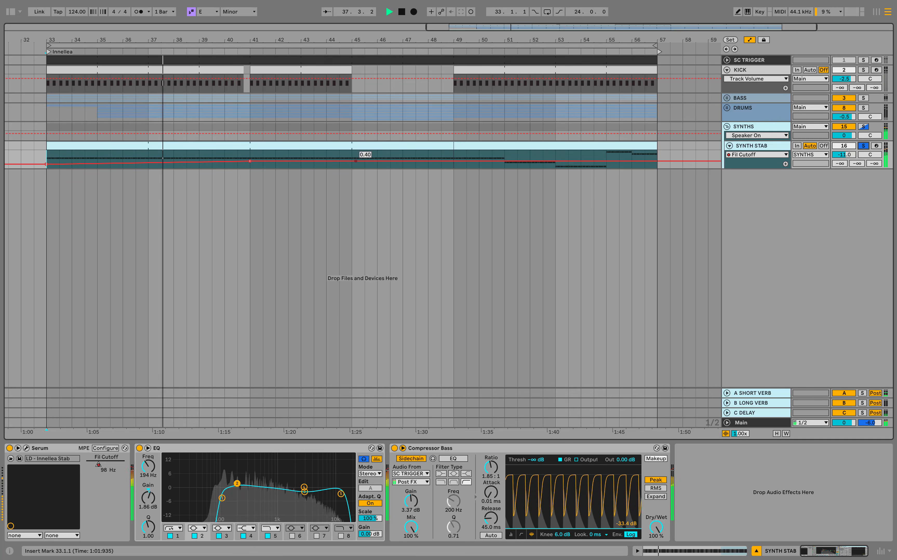
{"action": "left_click", "coordinate": [864, 146]}
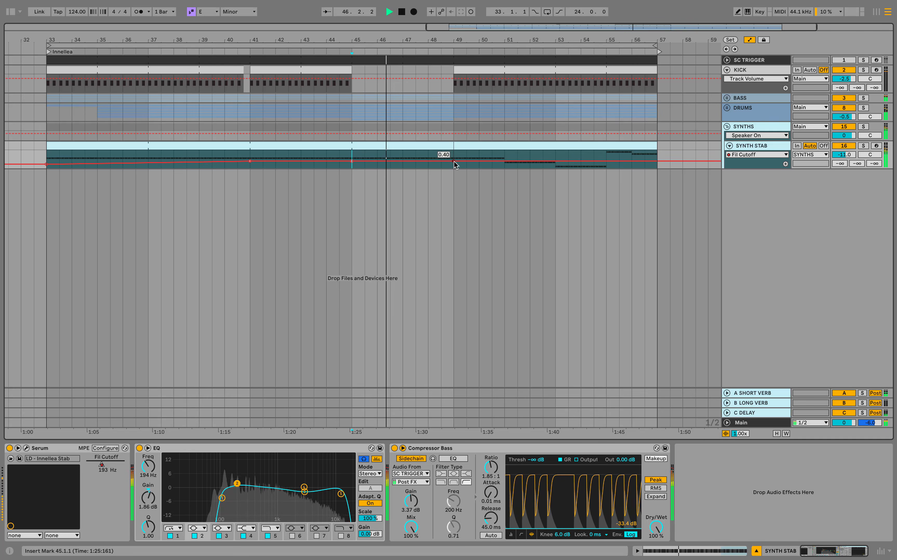
Step: Add a 0.6 peak at bar 48 to the SYNTH STAB Fil Cutoff automation and listen from bar 46
{"action": "right_click", "coordinate": [429, 161]}
{"action": "left_click", "coordinate": [434, 165]}
{"action": "type", "text": "0.6"}
{"action": "key", "text": "Return"}
{"action": "left_click", "coordinate": [378, 166]}
{"action": "key", "text": "space"}
{"action": "key", "text": "space"}
{"action": "left_click", "coordinate": [864, 146]}
{"action": "left_click", "coordinate": [864, 146]}
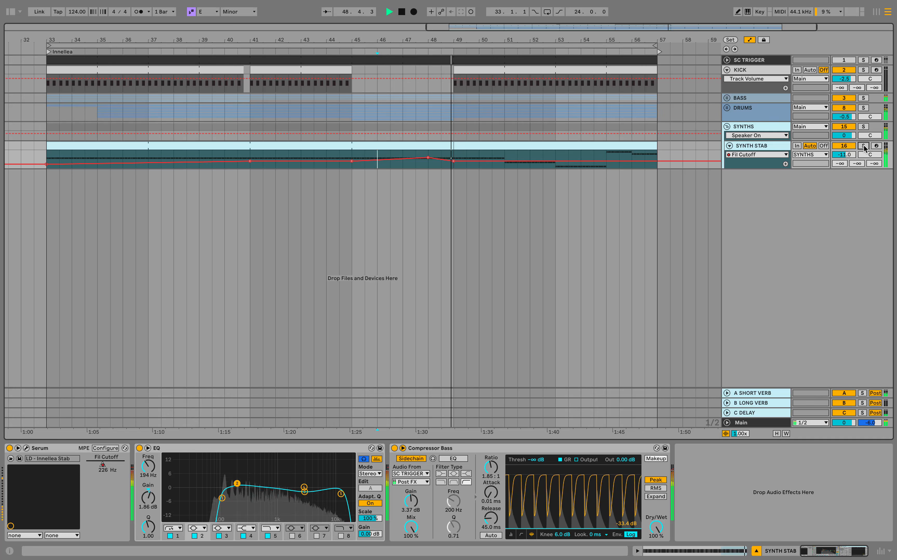
Step: Raise the SYNTH STAB track's send to A SHORT VERB and play the arrangement from bar 45
{"action": "left_click", "coordinate": [864, 146]}
{"action": "left_click", "coordinate": [839, 164]}
{"action": "left_click", "coordinate": [864, 146]}
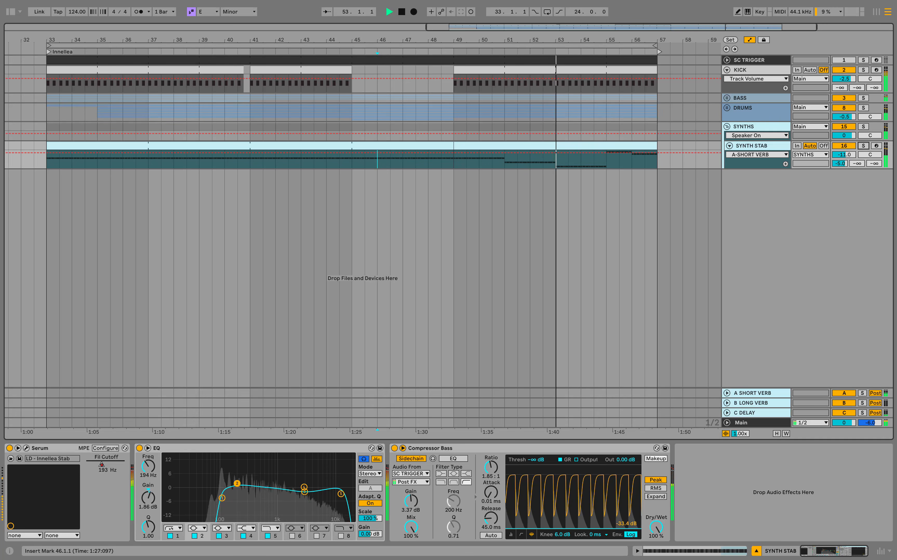
{"action": "key", "text": "space"}
{"action": "left_click", "coordinate": [352, 160]}
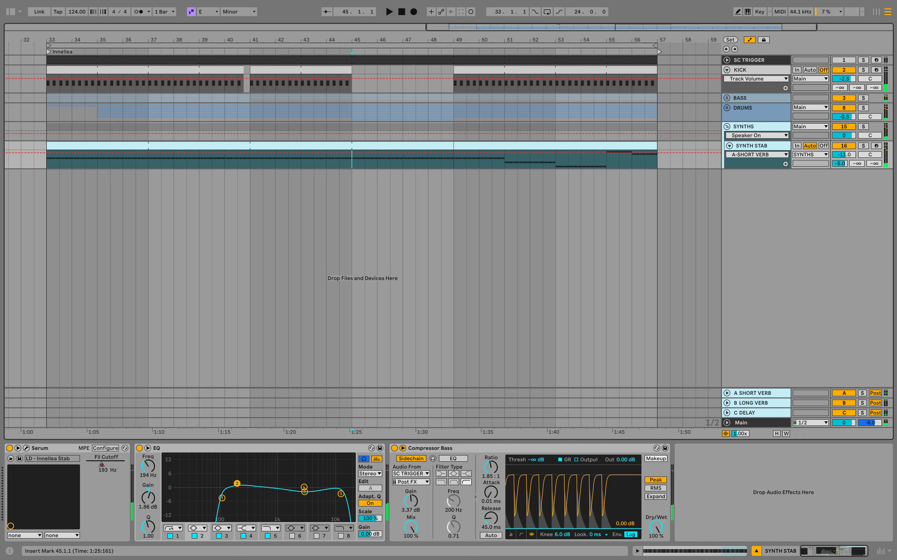
{"action": "key", "text": "space"}
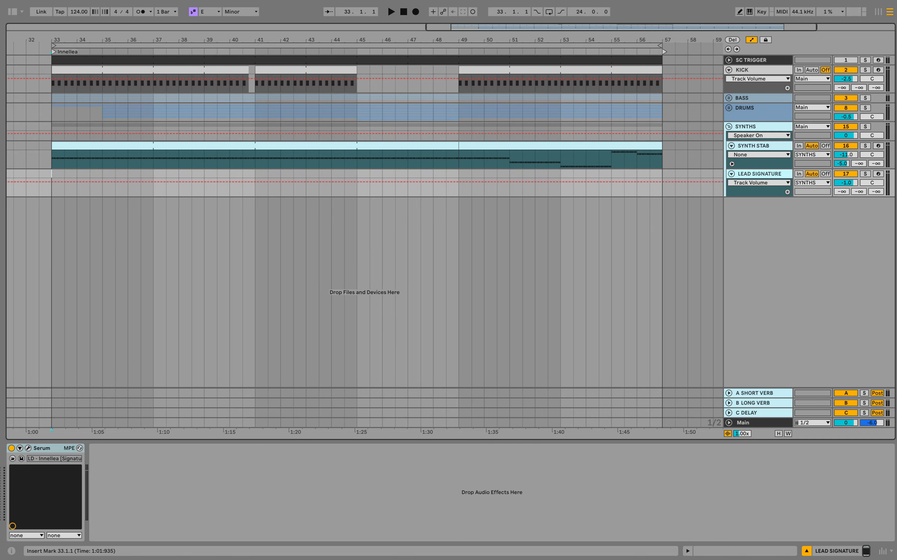
Step: Open Serum on the LEAD SIGNATURE track, audition the LD - Innellea [Signature] preset, and close the synth window
{"action": "left_click", "coordinate": [60, 448]}
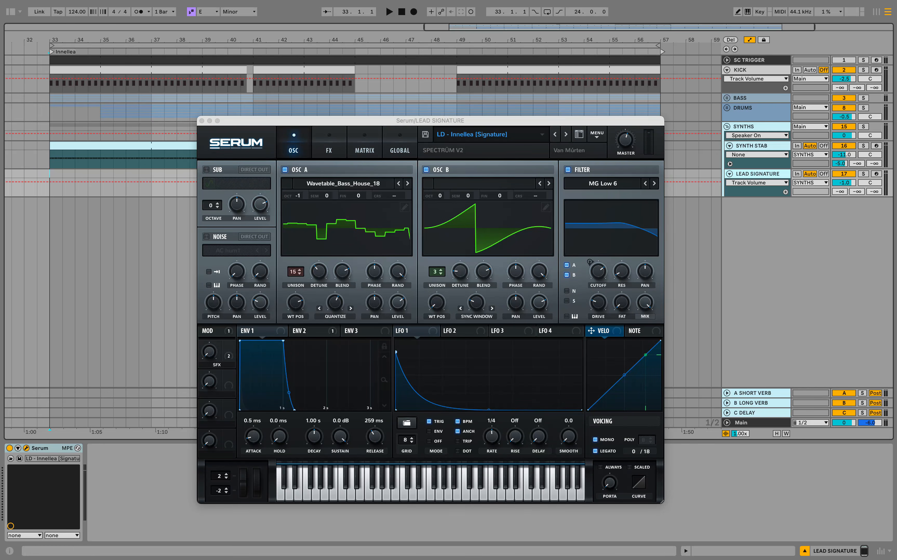
{"action": "left_click", "coordinate": [298, 493]}
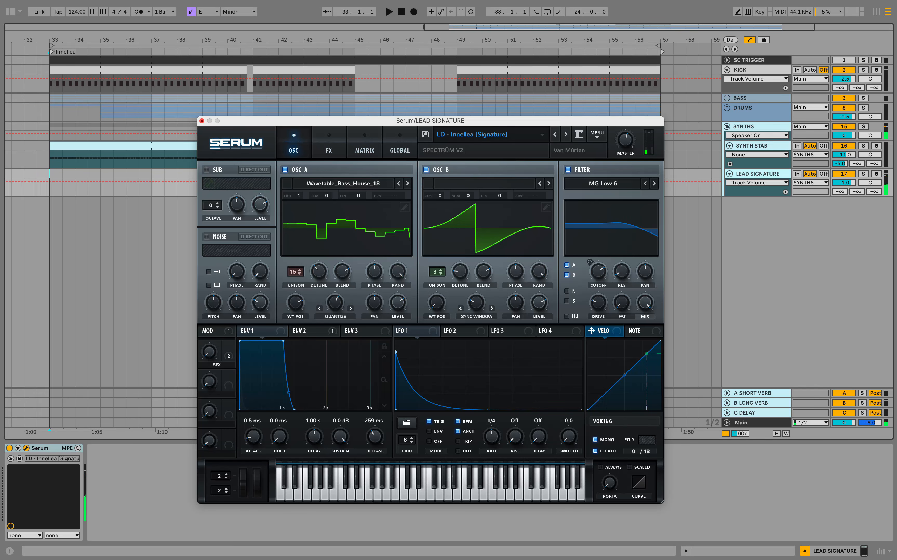
{"action": "left_click", "coordinate": [202, 121]}
Step: Create an empty eight-bar MIDI clip on the LEAD SIGNATURE track from bar 49 to bar 57
{"action": "left_click_drag", "start_coordinate": [457, 174], "coordinate": [610, 174]}
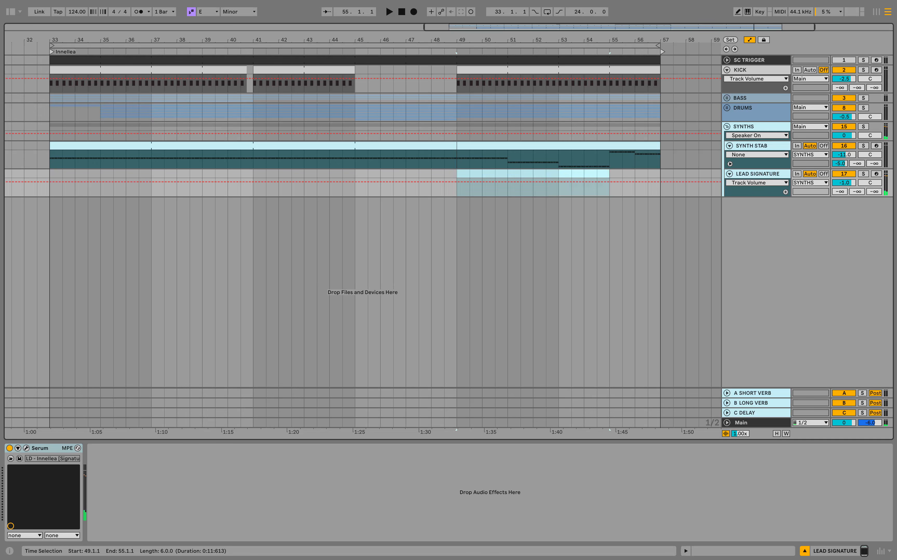
{"action": "right_click", "coordinate": [653, 172]}
{"action": "left_click", "coordinate": [697, 251]}
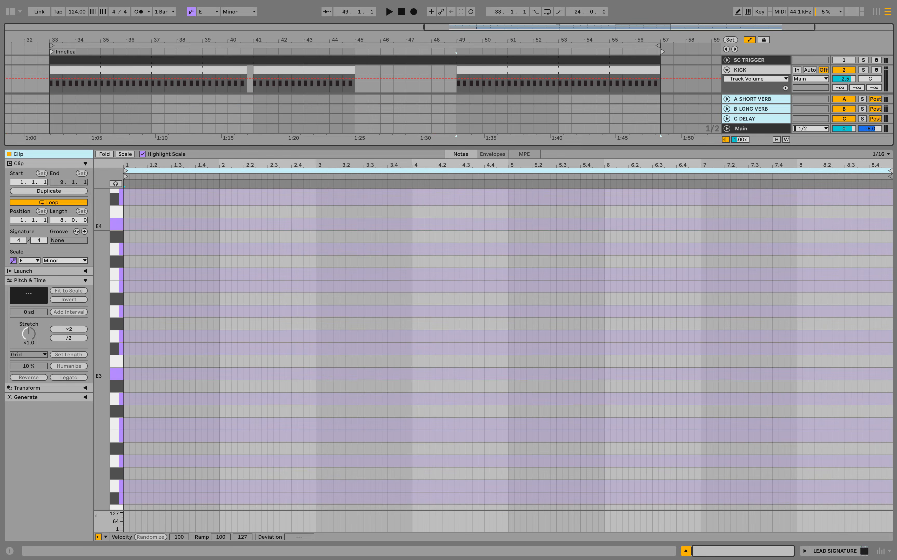
Step: Start the lead melody with an E2 note at 1.1.1 and a G3 note at 1.1.4, and play it back
{"action": "double_click", "coordinate": [126, 346]}
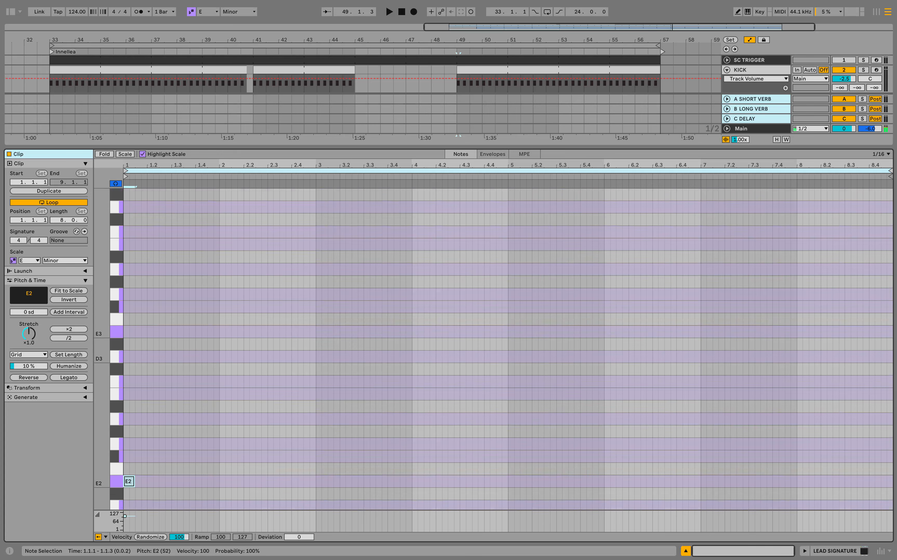
{"action": "key", "text": "shift+Up"}
{"action": "key", "text": "Up"}
{"action": "key", "text": "Up"}
{"action": "key", "text": "space"}
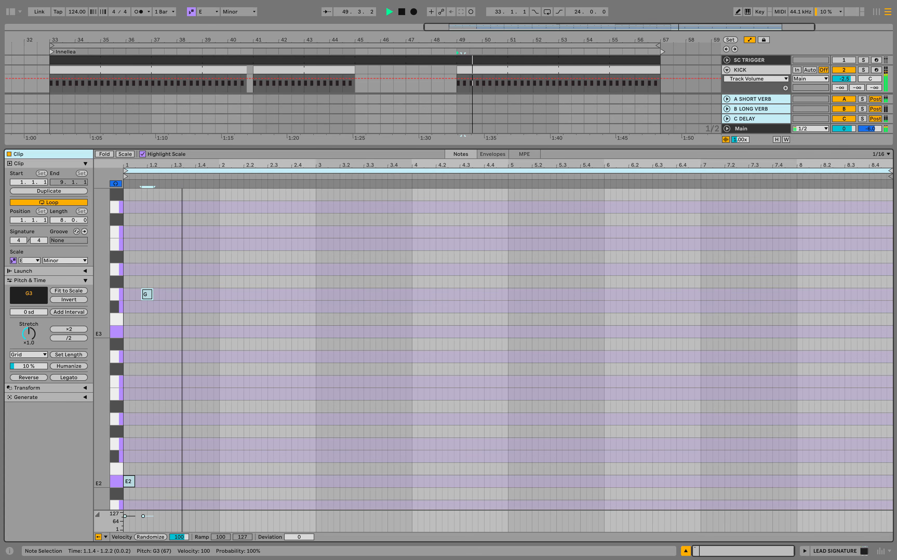
Step: Place three short E2 notes at 2.3, 2.4 and 3.1
{"action": "double_click", "coordinate": [272, 481]}
{"action": "key", "text": "space"}
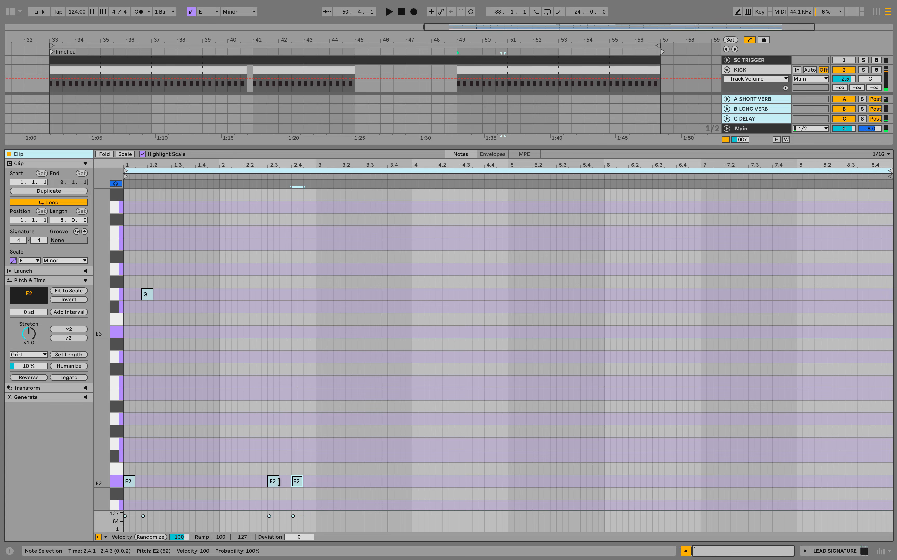
{"action": "left_click_drag", "start_coordinate": [266, 452], "coordinate": [334, 482]}
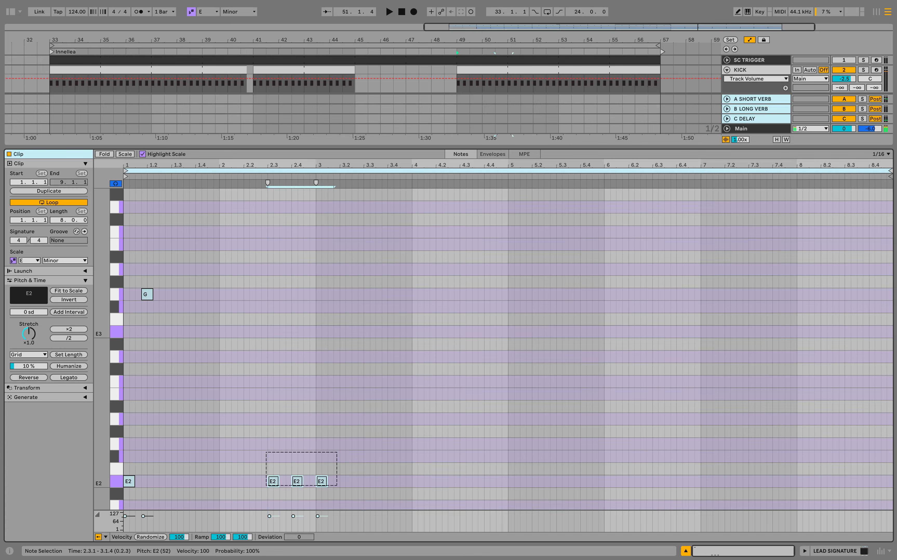
Step: Add the upper melody notes A3 at 2.3.3, B3 at 2.4.3 and F#3 at 3.1.4, checking them by playback
{"action": "left_click_drag", "start_coordinate": [270, 275], "coordinate": [352, 328]}
{"action": "left_click", "coordinate": [273, 481]}
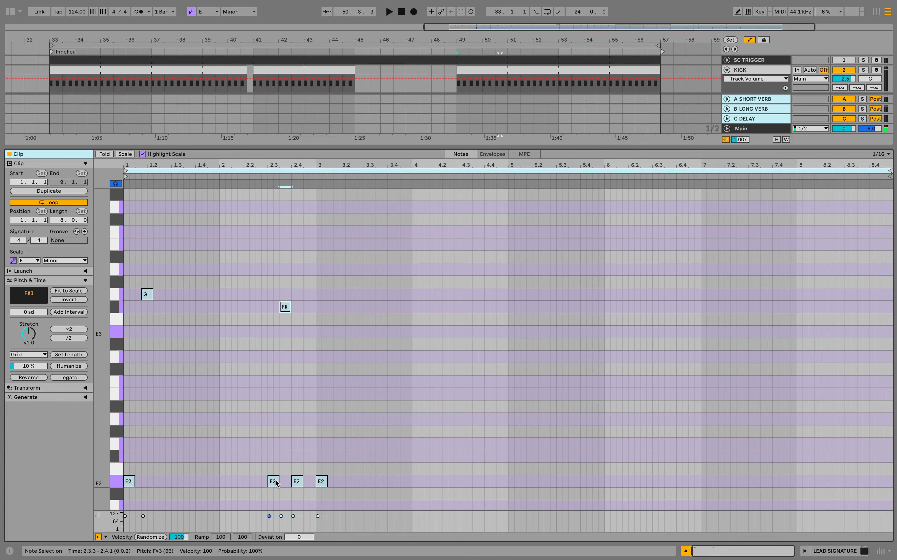
{"action": "key", "text": "ctrl+d"}
{"action": "key", "text": "Up"}
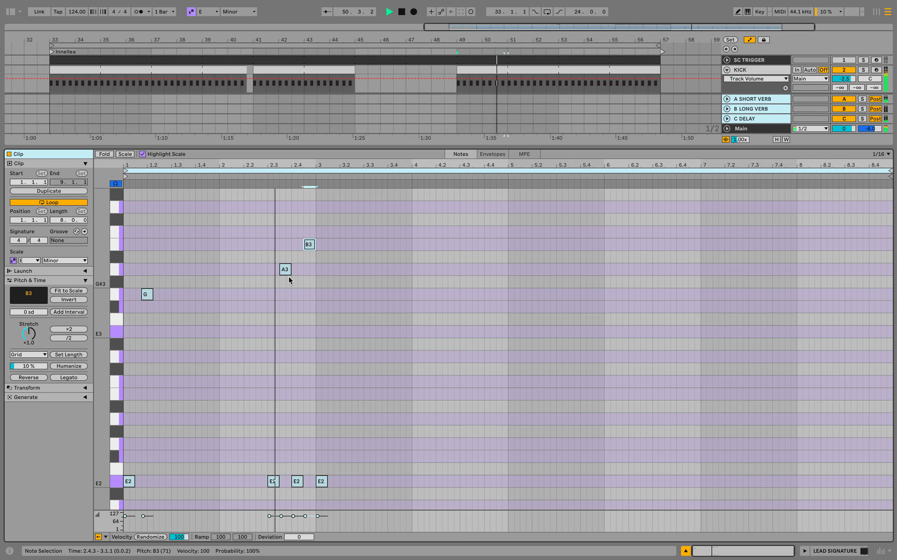
{"action": "key", "text": "space"}
{"action": "double_click", "coordinate": [336, 294]}
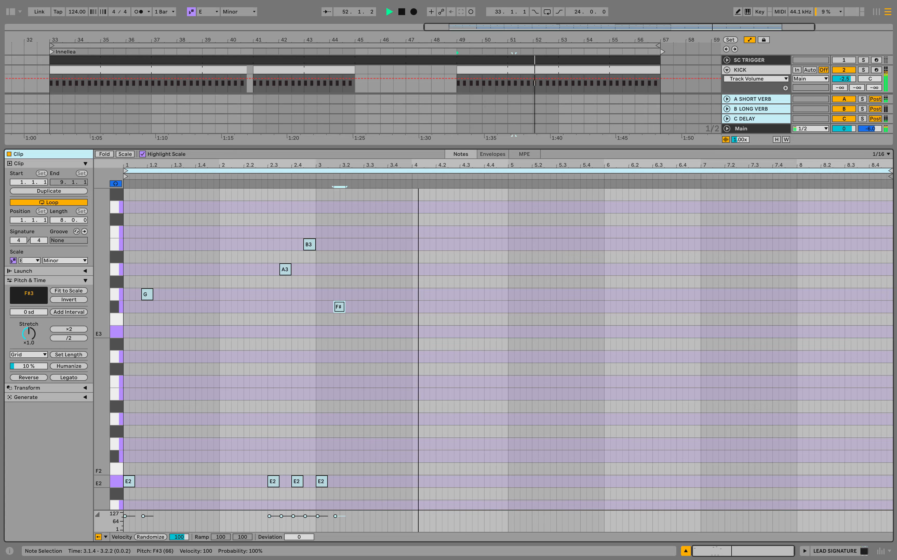
{"action": "key", "text": "space"}
Step: Duplicate the group of three E2 notes so it repeats from 4.3 and from 6.3
{"action": "left_click_drag", "start_coordinate": [412, 471], "coordinate": [256, 486]}
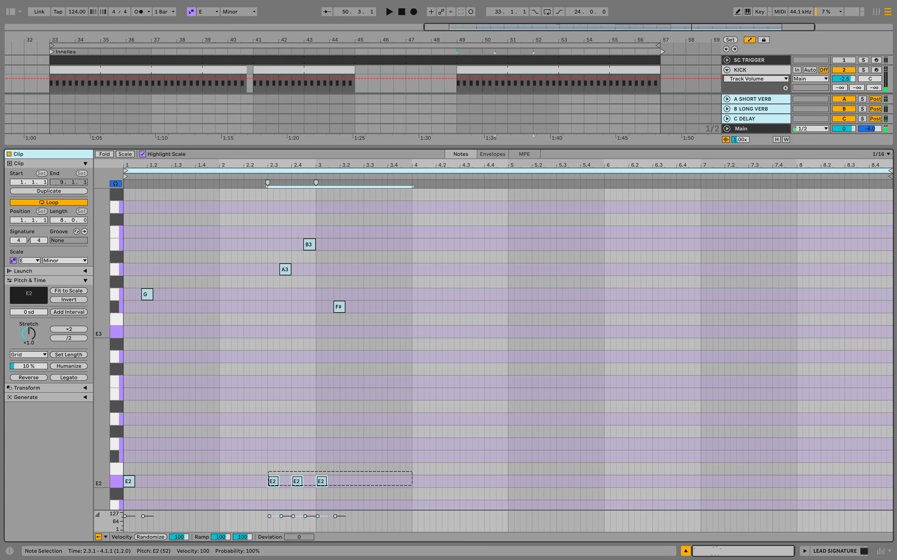
{"action": "key", "text": "ctrl+d"}
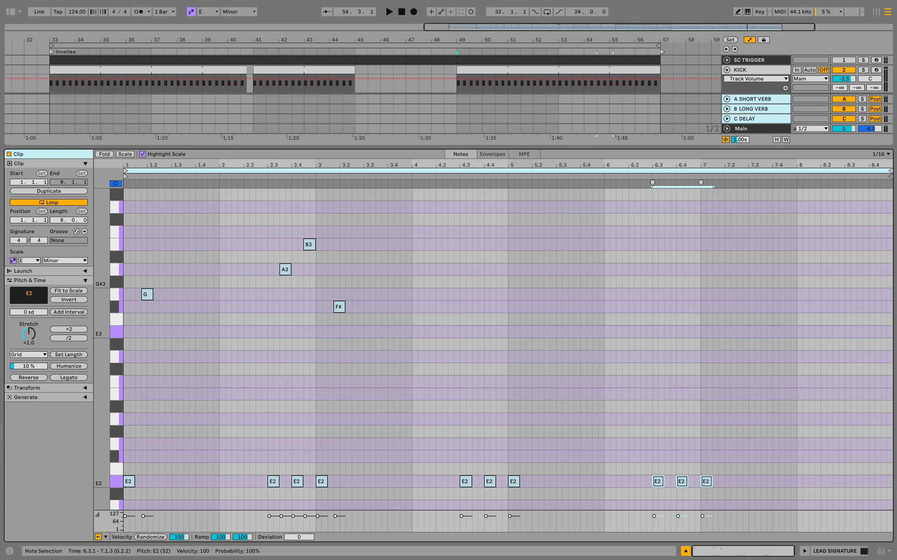
Step: Add the second phrase's upper notes: G3 at 4.3.3, F#3 at 4.4.3 and E3 at 5.1.4
{"action": "left_click", "coordinate": [474, 271]}
{"action": "key", "text": "space"}
{"action": "double_click", "coordinate": [474, 270]}
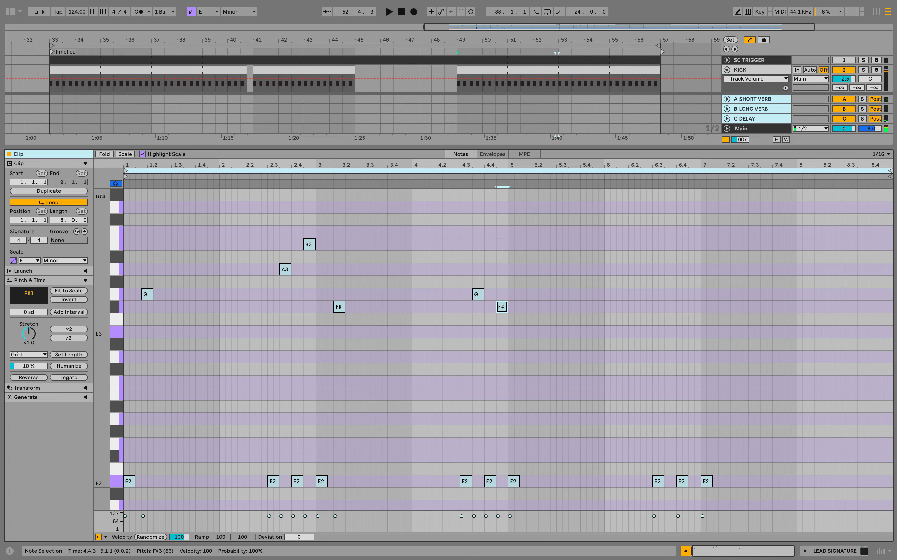
{"action": "key", "text": "space"}
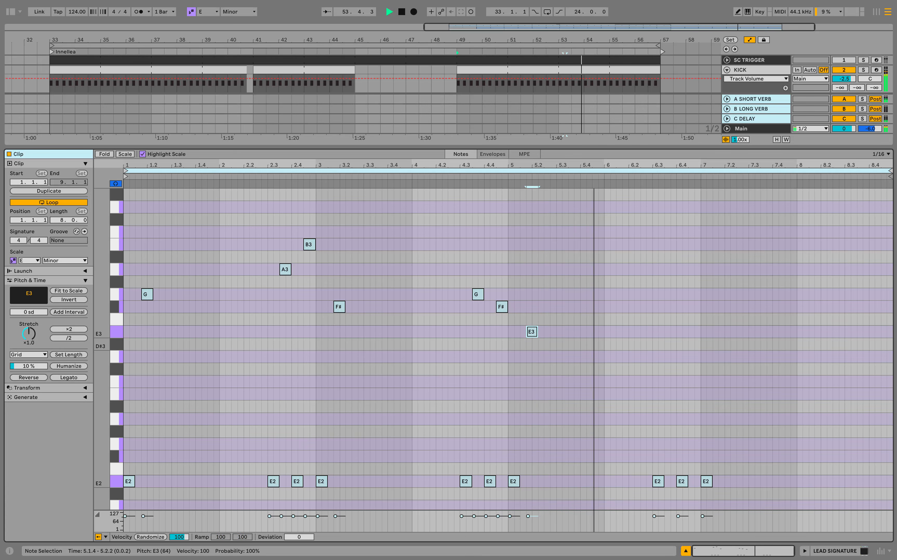
Step: Add the third phrase's upper notes D3 at 6.3.3, F#3 at 6.4.3 and B3 at 7.1.4, checking them by playback
{"action": "double_click", "coordinate": [667, 357]}
{"action": "key", "text": "space"}
{"action": "left_click_drag", "start_coordinate": [673, 356], "coordinate": [677, 356]}
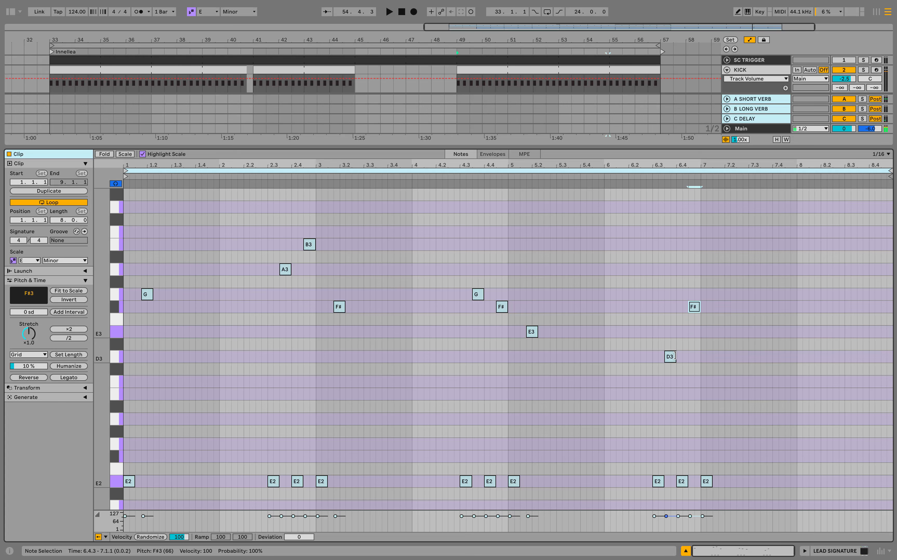
{"action": "key", "text": "space"}
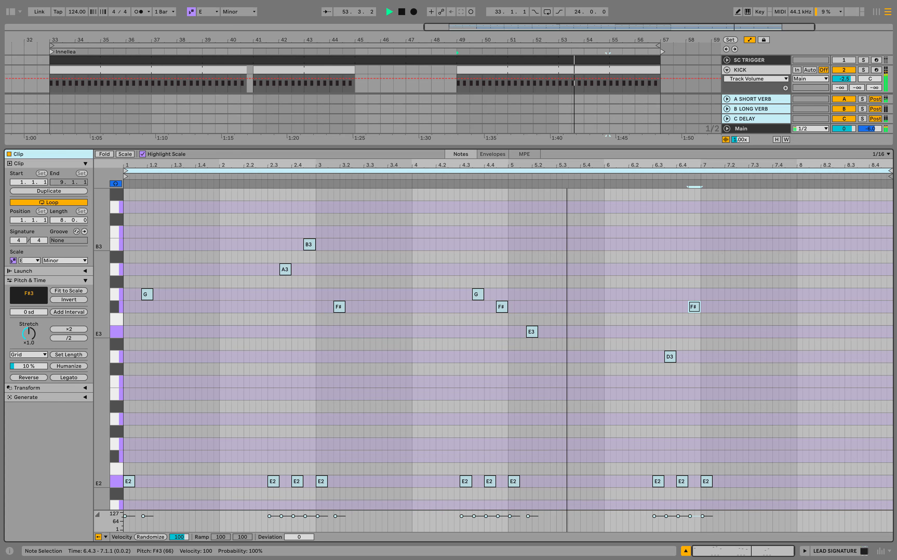
{"action": "key", "text": "space"}
{"action": "left_click_drag", "start_coordinate": [731, 234], "coordinate": [669, 263]}
{"action": "double_click", "coordinate": [721, 244]}
{"action": "key", "text": "space"}
{"action": "key", "text": "space"}
{"action": "left_click", "coordinate": [653, 184]}
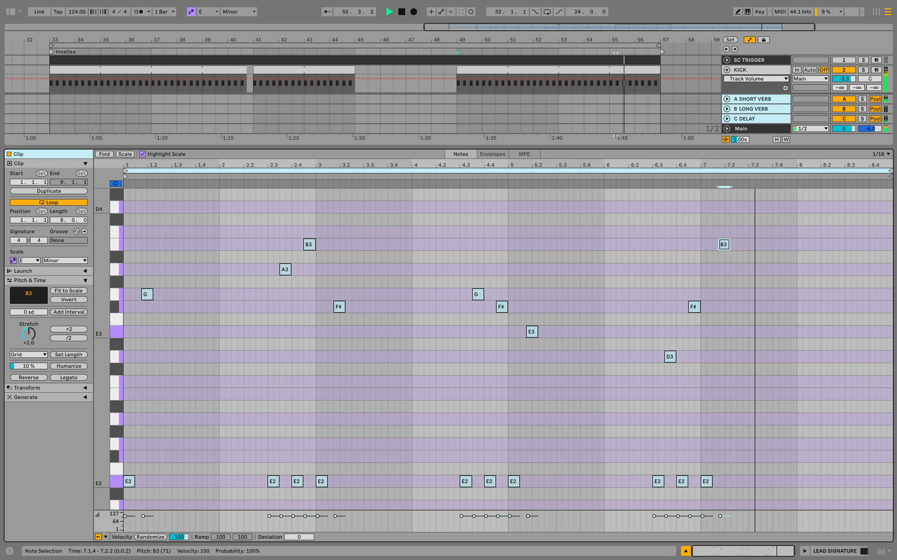
Step: Finish the melody with B3 at 8.1.1 and A3 at 8.1.4, and play the whole clip
{"action": "key", "text": "space"}
{"action": "double_click", "coordinate": [800, 244]}
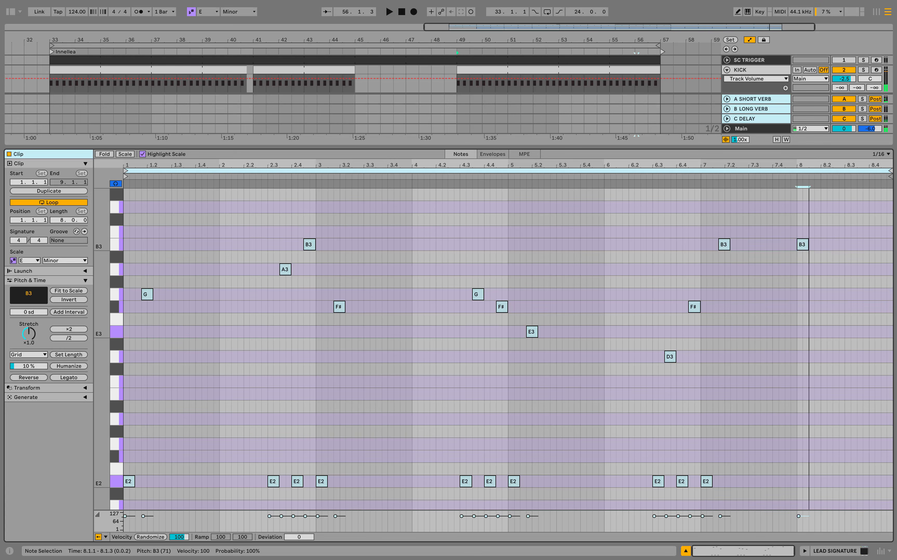
{"action": "key", "text": "space"}
{"action": "left_click", "coordinate": [655, 183]}
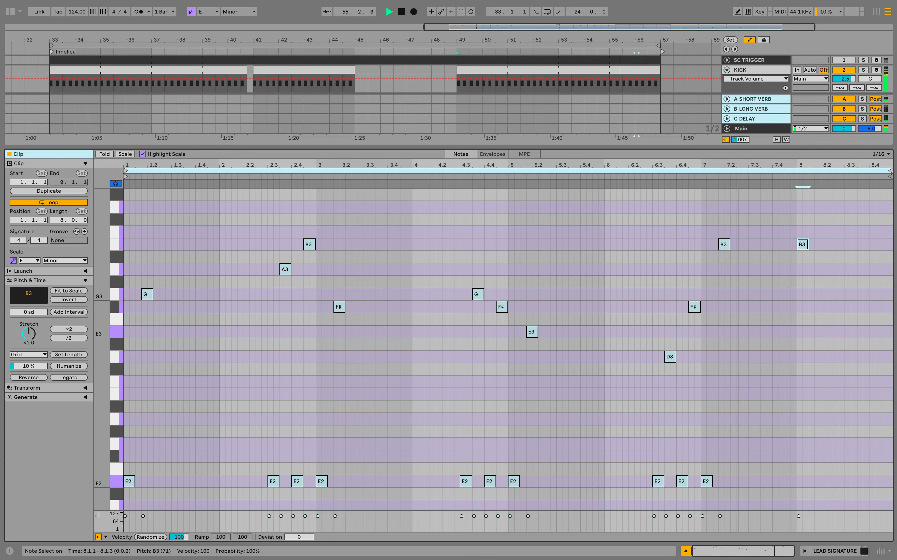
{"action": "key", "text": "space"}
{"action": "double_click", "coordinate": [817, 269]}
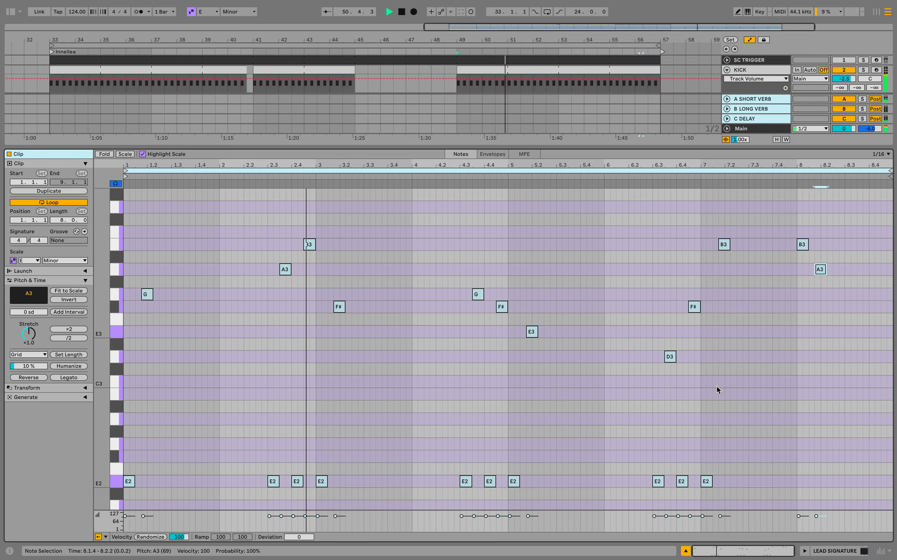
{"action": "scroll", "coordinate": [717, 386], "scroll_direction": "down", "scroll_amount": 1}
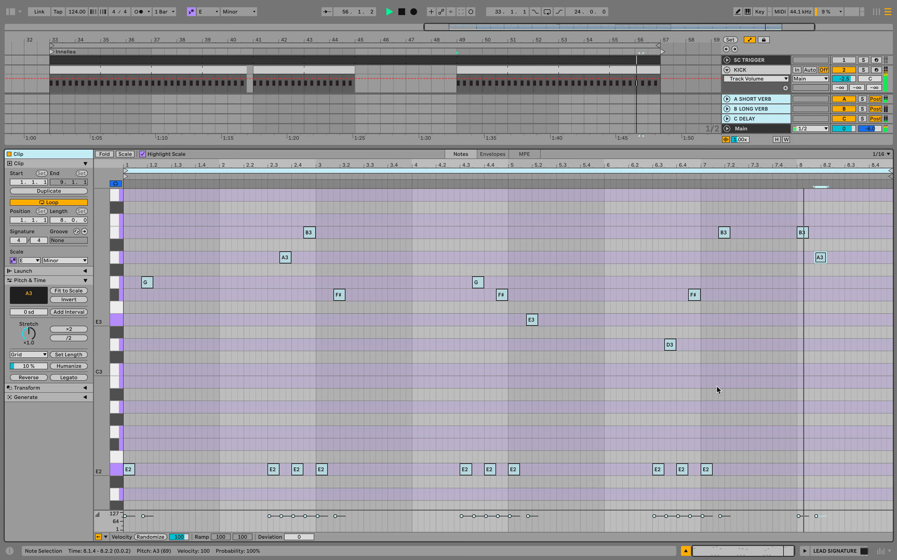
{"action": "key", "text": "space"}
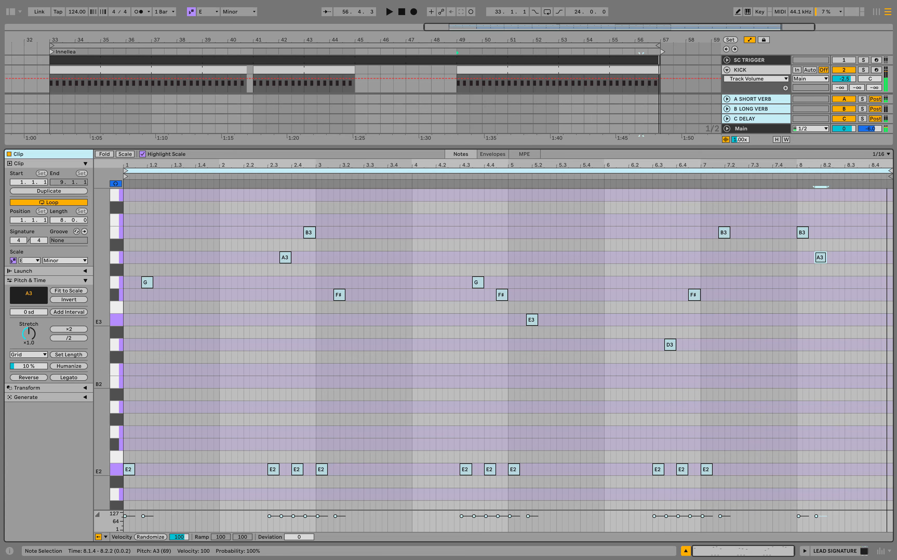
Step: Transpose all the E2 notes in the clip down one octave to E1 and audition that pitch
{"action": "scroll", "coordinate": [716, 386], "scroll_direction": "down", "scroll_amount": 3}
{"action": "scroll", "coordinate": [716, 385], "scroll_direction": "down", "scroll_amount": 4}
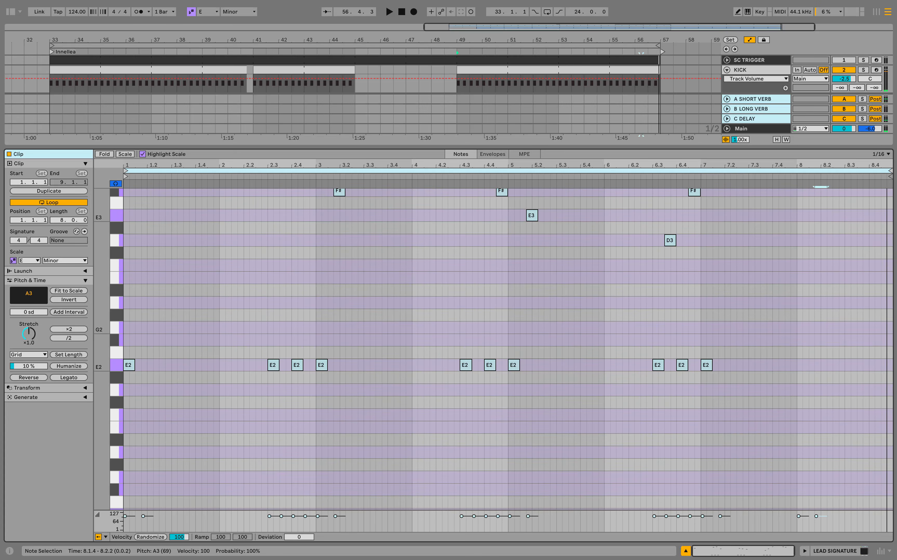
{"action": "left_click_drag", "start_coordinate": [744, 332], "coordinate": [125, 405]}
{"action": "key", "text": "shift+Down"}
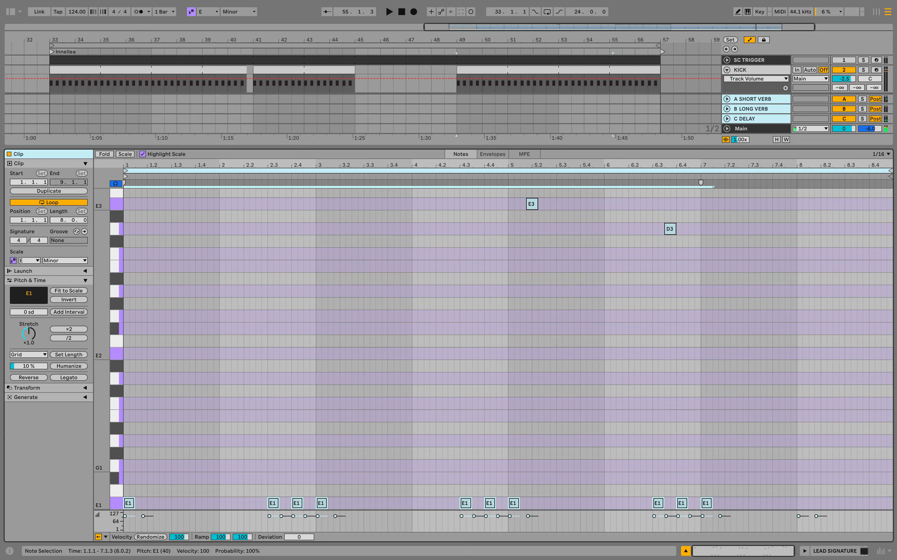
{"action": "left_click", "coordinate": [114, 503]}
{"action": "left_click", "coordinate": [114, 503]}
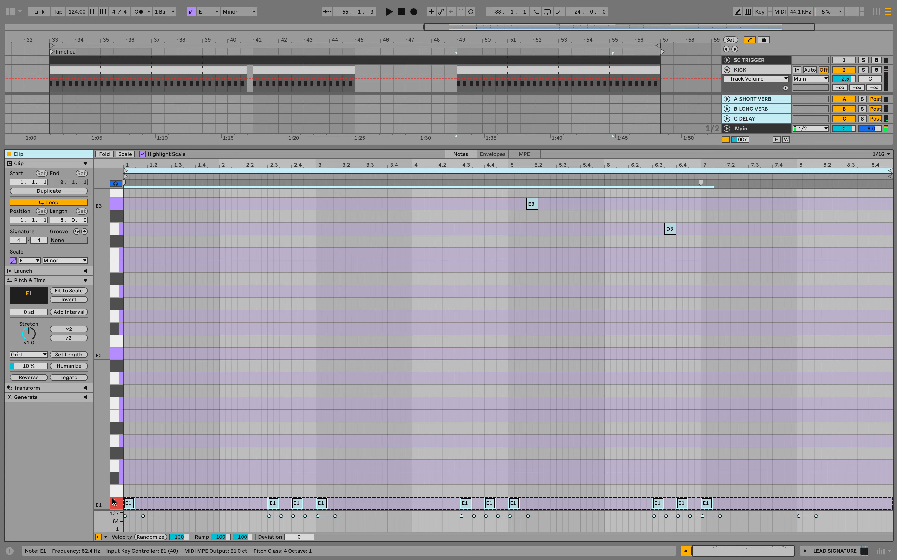
Step: Play the finished lead clip, close its note editor and show the LEAD SIGNATURE track's device chain
{"action": "scroll", "coordinate": [252, 399], "scroll_direction": "up", "scroll_amount": 5}
{"action": "key", "text": "space"}
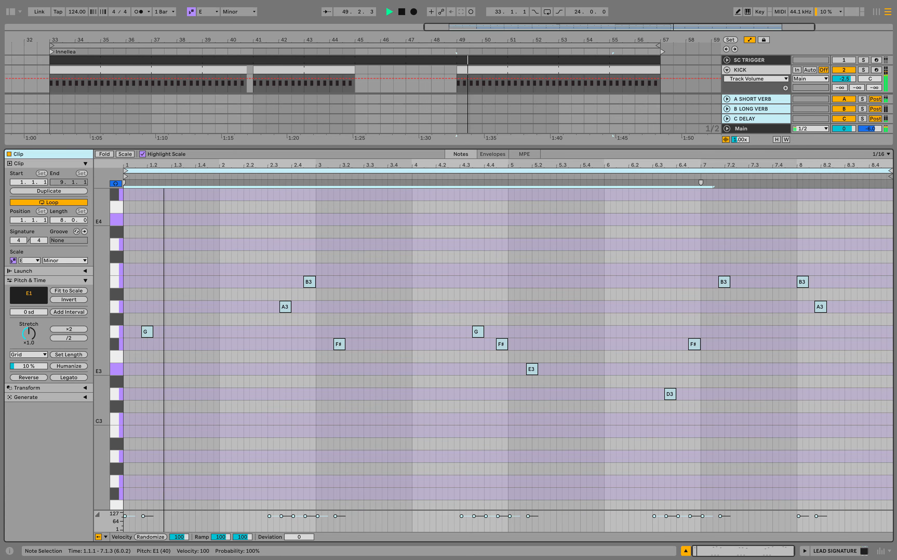
{"action": "left_click", "coordinate": [686, 551]}
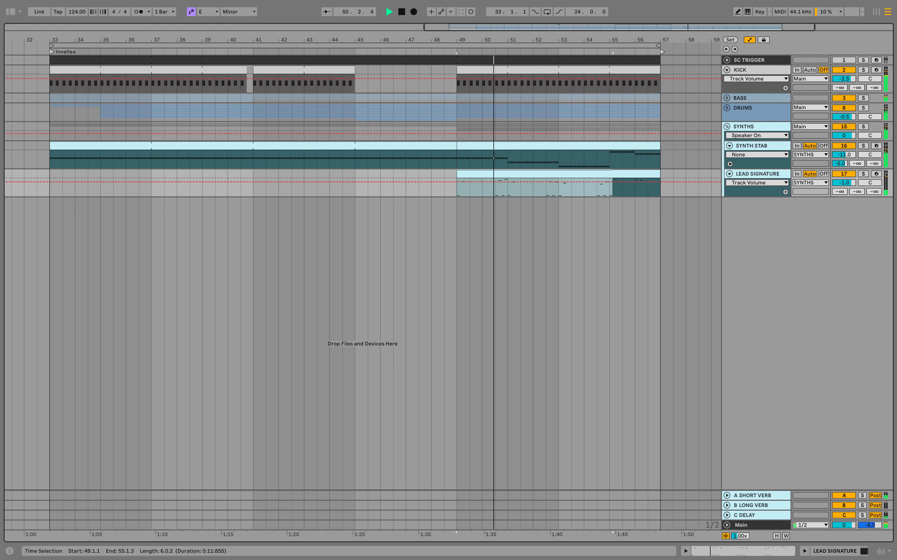
{"action": "left_click", "coordinate": [805, 550]}
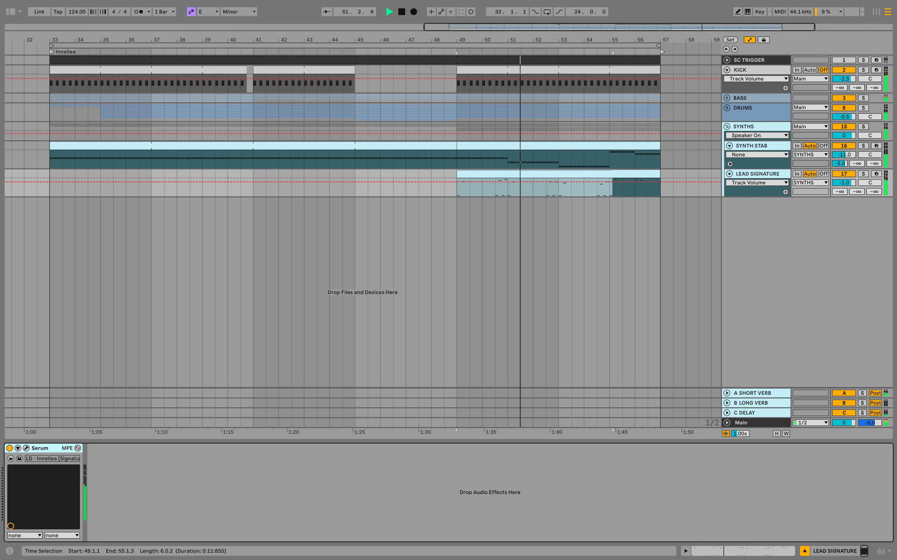
Step: Extend the LEAD SIGNATURE clip's start back to bar 41, and solo the track for playback from bar 49
{"action": "left_click_drag", "start_coordinate": [457, 185], "coordinate": [253, 185]}
{"action": "left_click", "coordinate": [457, 187]}
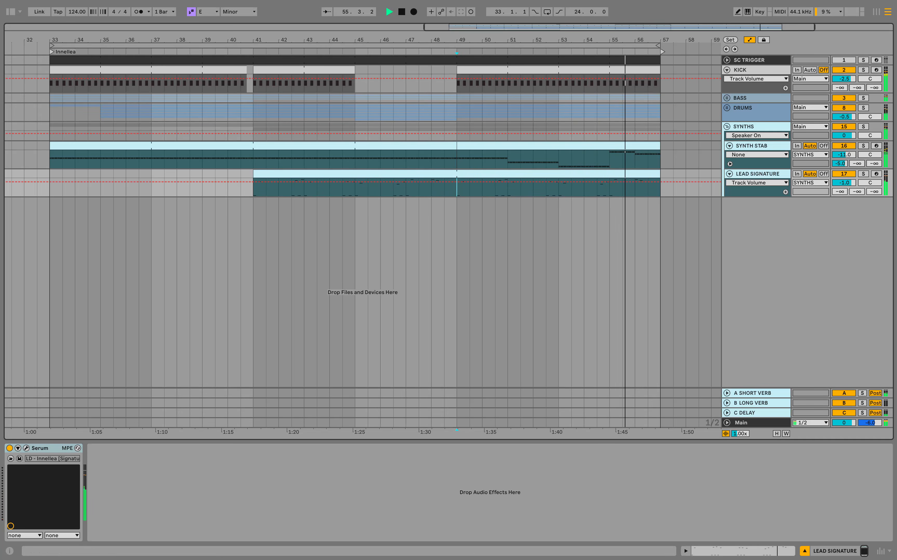
{"action": "left_click", "coordinate": [758, 174]}
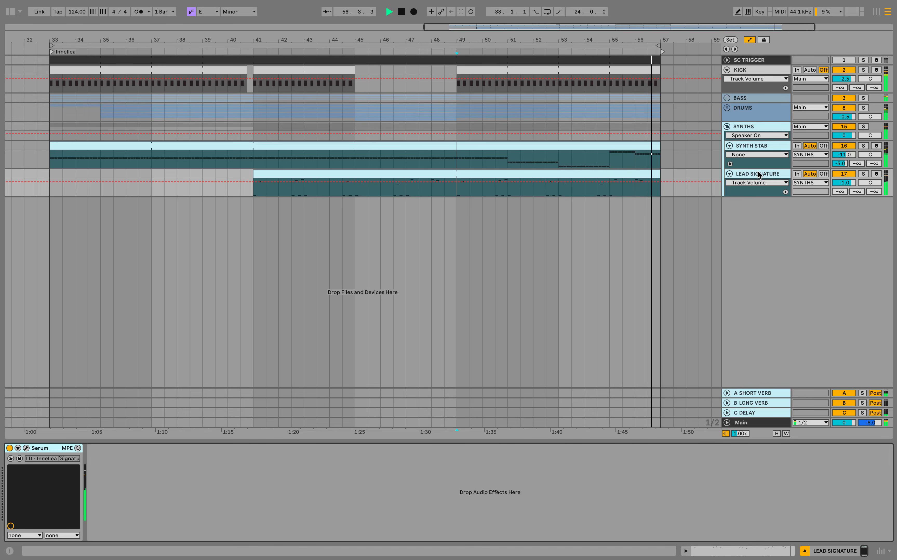
{"action": "key", "text": "space"}
{"action": "left_click", "coordinate": [863, 173]}
{"action": "key", "text": "space"}
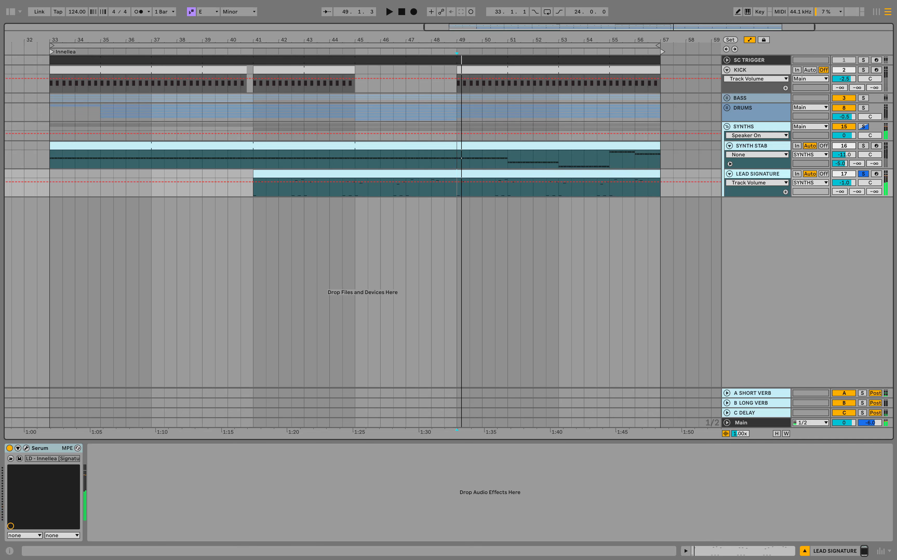
Step: Find Multiband Dynamics in the browser, add it after Serum on the LEAD SIGNATURE track and audition it
{"action": "key", "text": "alt+super+b"}
{"action": "left_click", "coordinate": [65, 31]}
{"action": "type", "text": "mult"}
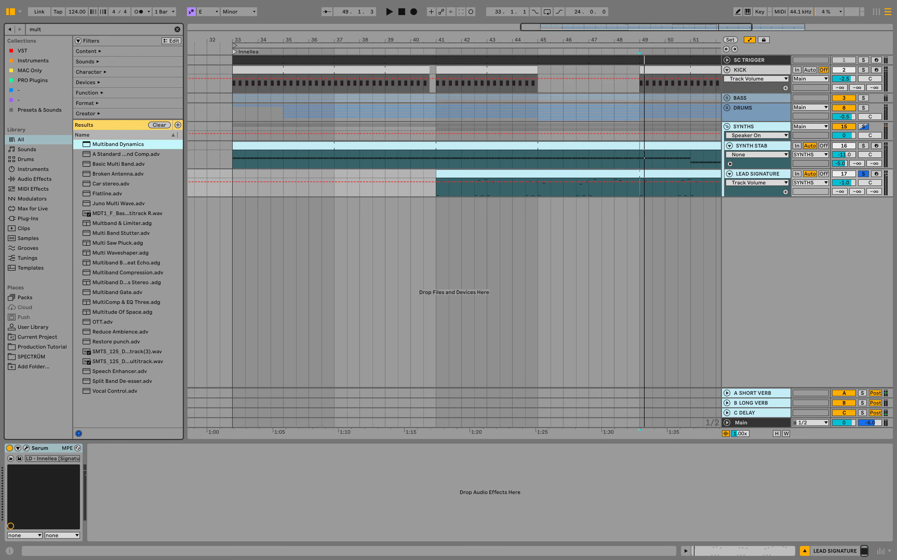
{"action": "key", "text": "Return"}
{"action": "key", "text": "space"}
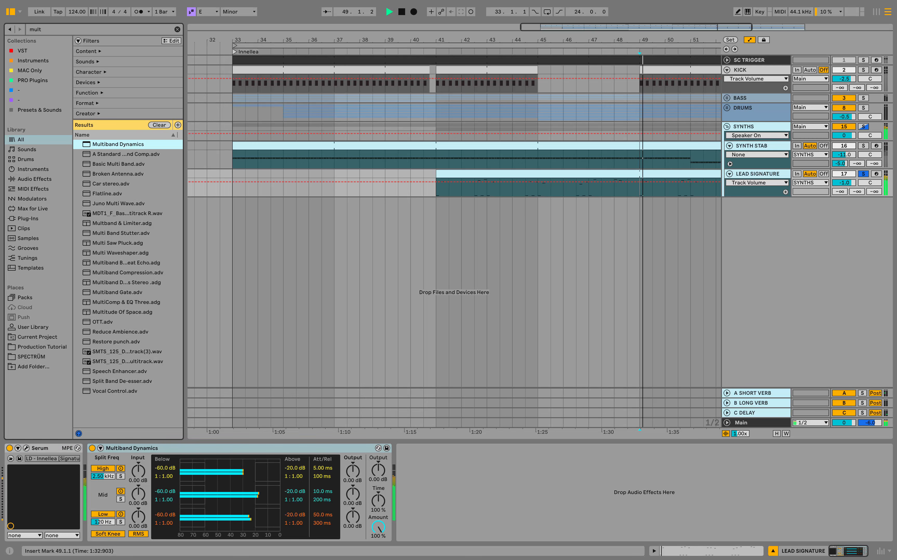
{"action": "key", "text": "space"}
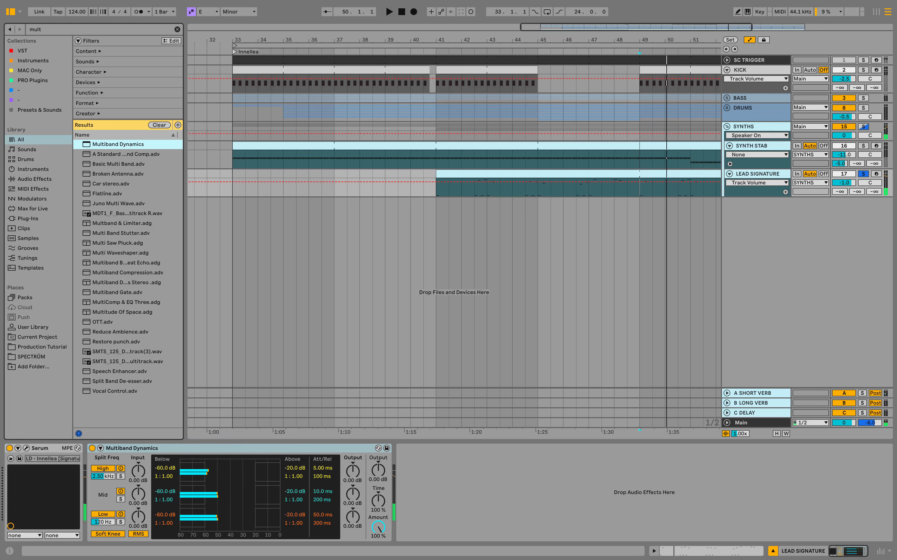
Step: Set the Multiband Dynamics input gain to 2.00 dB for the high band and -1.50 dB for the mid band
{"action": "left_click", "coordinate": [138, 471]}
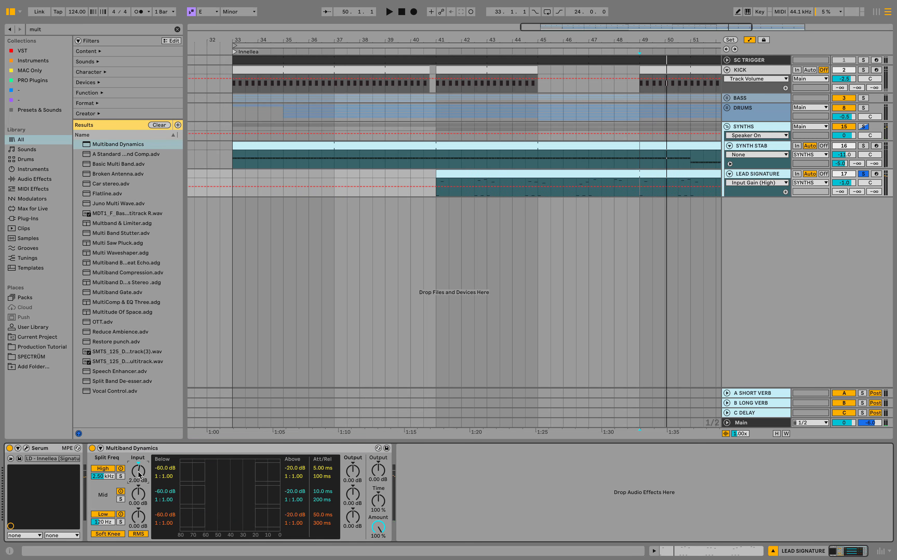
{"action": "key", "text": "space"}
{"action": "left_click", "coordinate": [139, 498]}
{"action": "type", "text": "-1.5"}
{"action": "key", "text": "Return"}
{"action": "key", "text": "space"}
{"action": "key", "text": "space"}
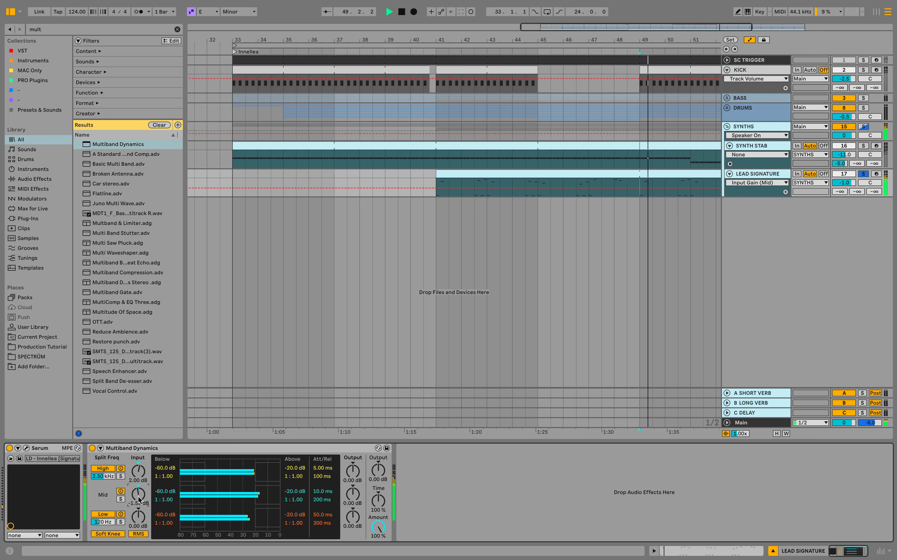
Step: Search the browser for "bright long" and add the Bright Long Verb preset after Multiband Dynamics
{"action": "key", "text": "space"}
{"action": "key", "text": "super+f"}
{"action": "type", "text": "bright long"}
{"action": "key", "text": "Down"}
{"action": "key", "text": "Return"}
Step: Set the lead reverb's Dry/Wet to 25 % and its decay to 4.00 s while auditioning
{"action": "key", "text": "space"}
{"action": "mouse_move", "coordinate": [647, 527]}
{"action": "left_mouse_down"}
{"action": "mouse_move", "coordinate": [647, 557]}
{"action": "mouse_move", "coordinate": [647, 525]}
{"action": "left_mouse_up"}
{"action": "key", "text": "space"}
{"action": "key", "text": "space"}
{"action": "left_click", "coordinate": [518, 526]}
{"action": "left_click_drag", "start_coordinate": [517, 528], "coordinate": [517, 524]}
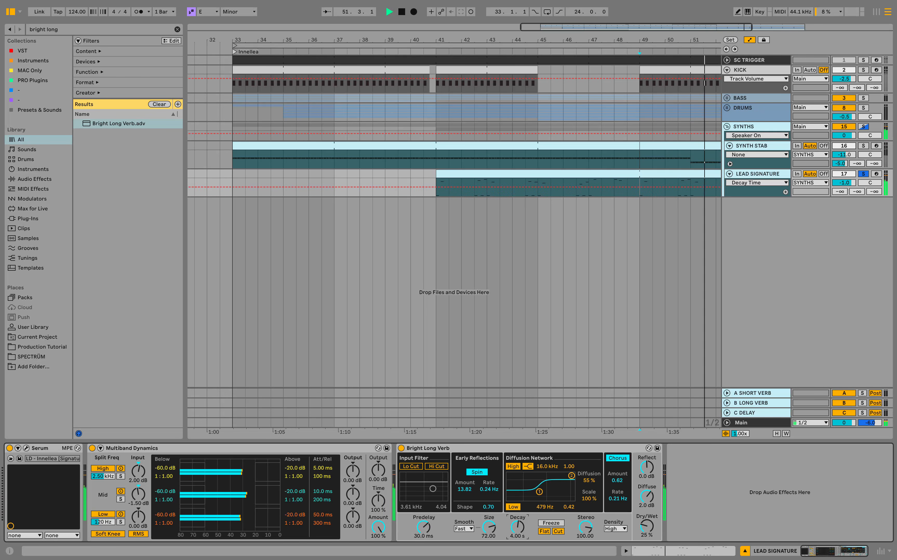
Step: Collapse the Bright Long Verb device and add EQ Eight at the end of the lead's chain
{"action": "left_click", "coordinate": [519, 448]}
{"action": "double_click", "coordinate": [519, 448]}
{"action": "key", "text": "super+f"}
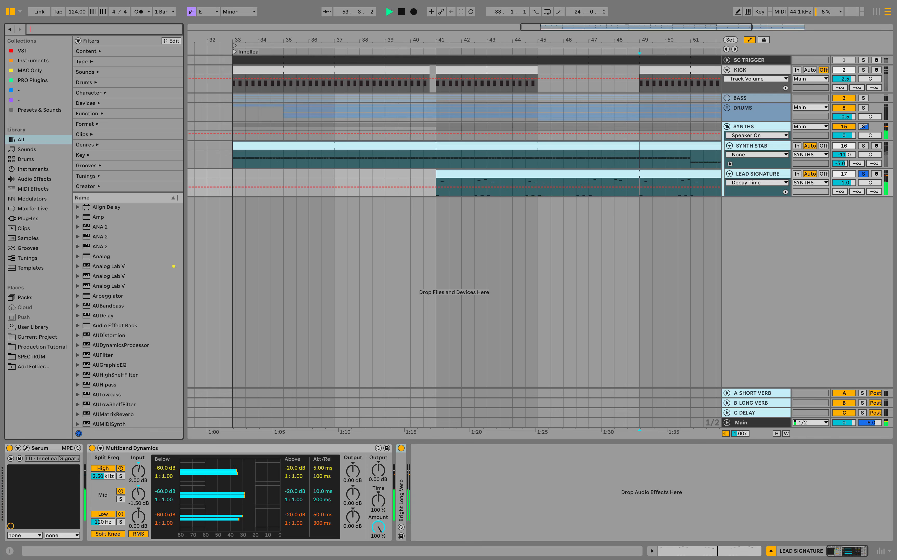
{"action": "left_click", "coordinate": [104, 134]}
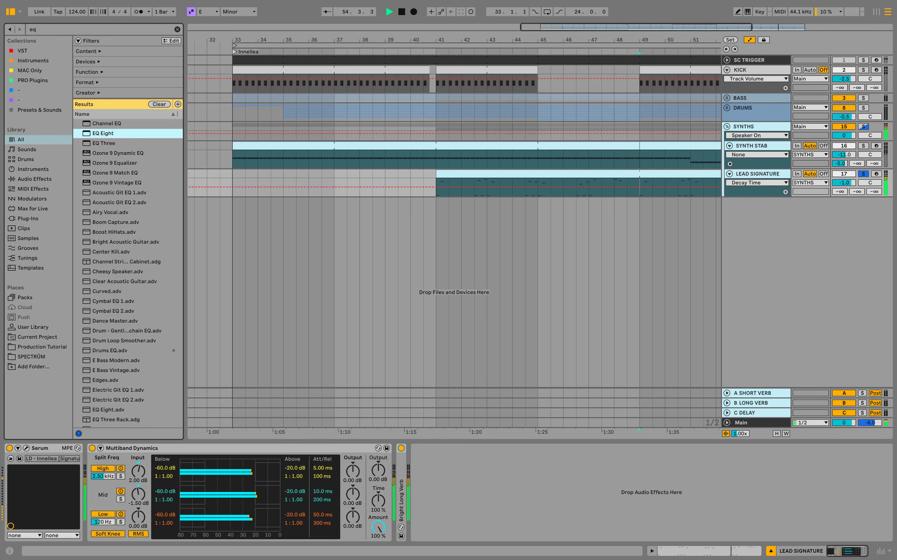
{"action": "key", "text": "Return"}
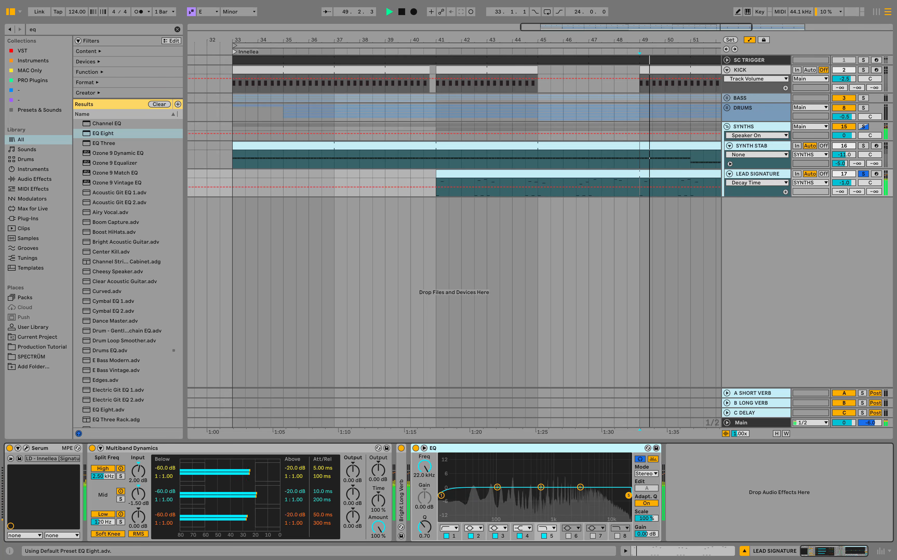
Step: Switch EQ band 1 to a steeper low cut and set it to 107 Hz with Q 0.69, checking by playback
{"action": "left_click", "coordinate": [449, 529]}
{"action": "left_click", "coordinate": [447, 466]}
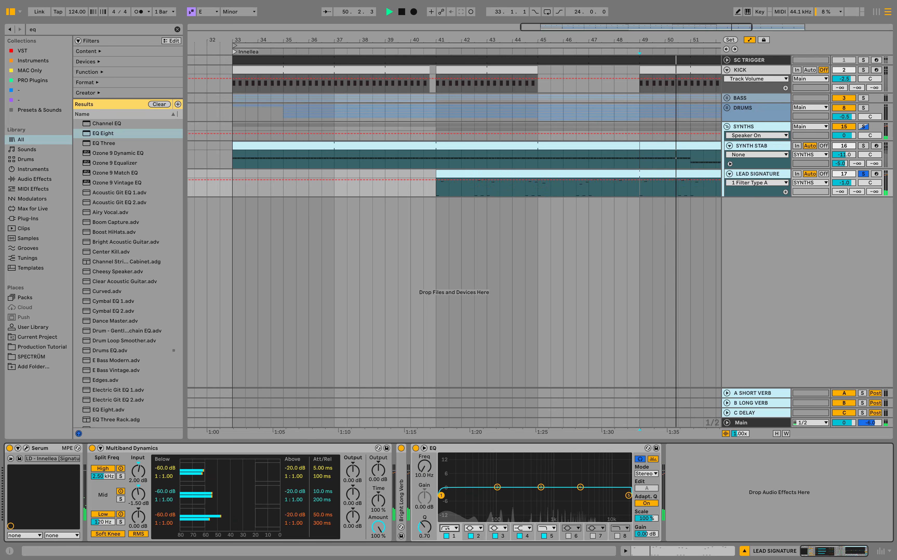
{"action": "key", "text": "space"}
{"action": "left_click_drag", "start_coordinate": [472, 495], "coordinate": [499, 494]}
{"action": "key", "text": "space"}
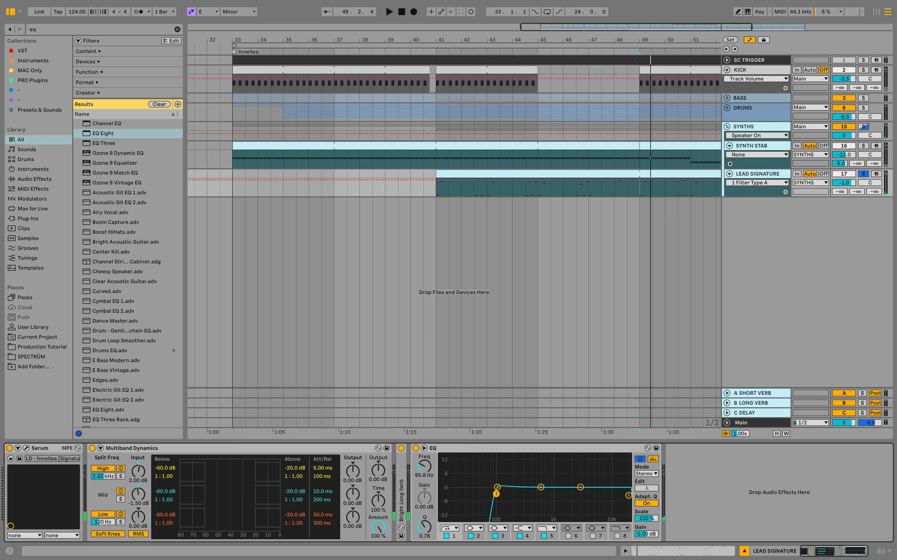
{"action": "key", "text": "space"}
{"action": "key", "text": "space"}
{"action": "left_click_drag", "start_coordinate": [496, 494], "coordinate": [499, 495]}
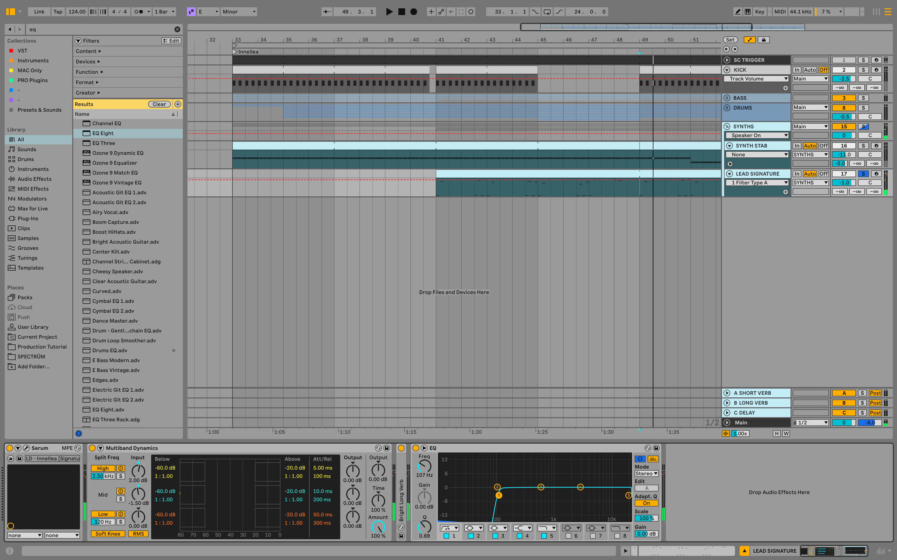
{"action": "key", "text": "space"}
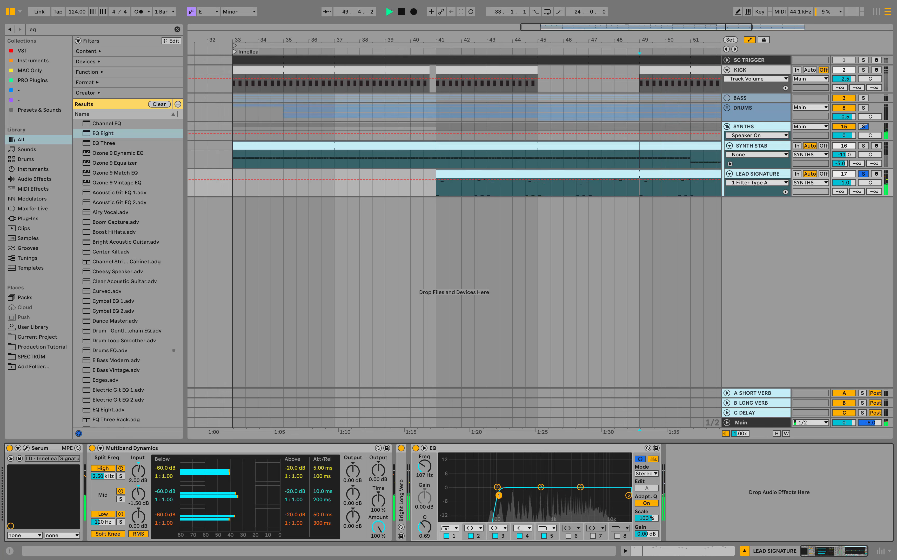
Step: Boost EQ band 2 by 2.36 dB at about 198 Hz while auditioning the lead
{"action": "key", "text": "space"}
{"action": "key", "text": "space"}
{"action": "left_click_drag", "start_coordinate": [512, 484], "coordinate": [513, 483]}
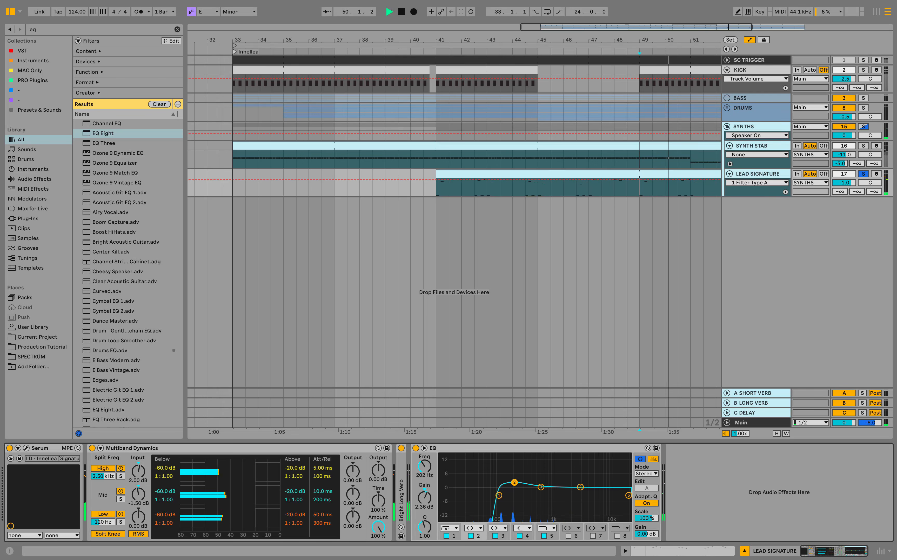
{"action": "key", "text": "space"}
{"action": "key", "text": "space"}
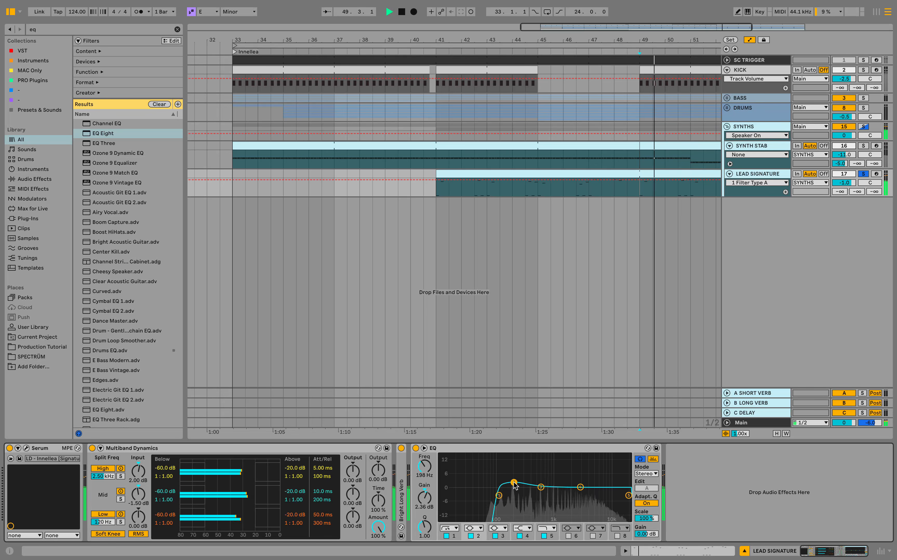
{"action": "key", "text": "space"}
{"action": "key", "text": "space"}
Step: Sweep EQ band 3 as a boost to find the harsh area, and cut it by 2.62 dB at 3.09 kHz
{"action": "left_click_drag", "start_coordinate": [541, 487], "coordinate": [584, 482]}
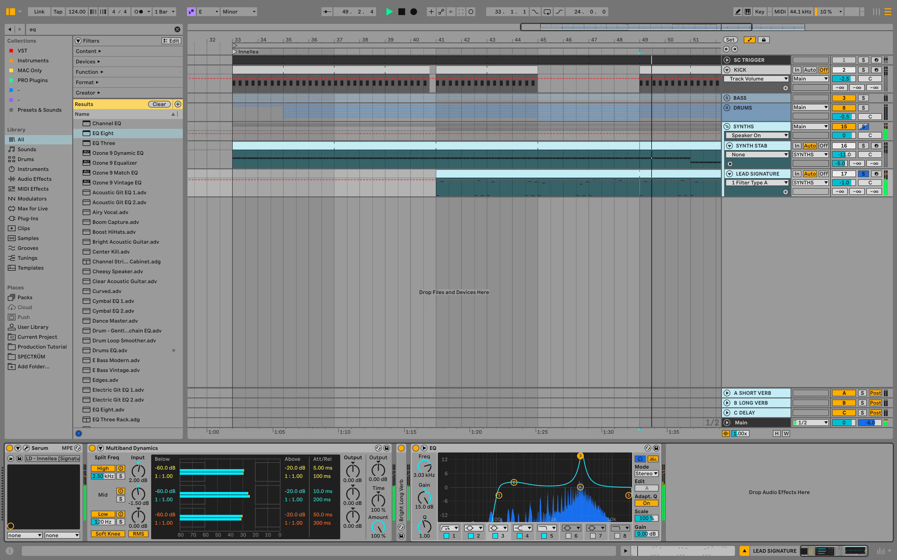
{"action": "key", "text": "space"}
{"action": "key", "text": "space"}
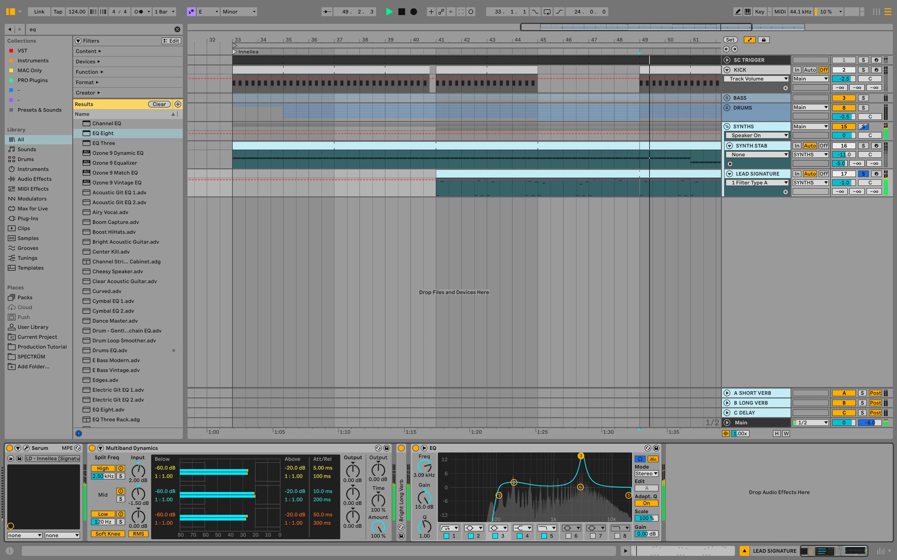
{"action": "left_click_drag", "start_coordinate": [581, 456], "coordinate": [581, 495]}
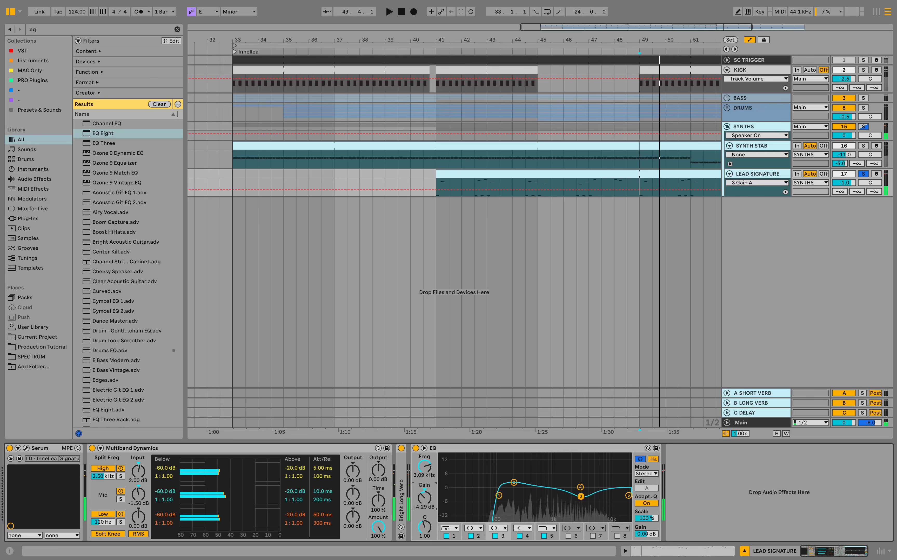
{"action": "key", "text": "space"}
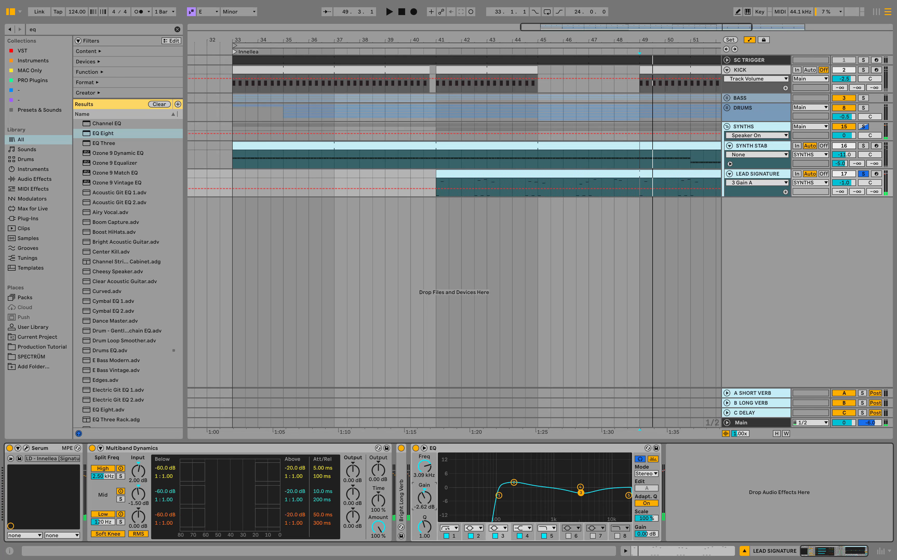
{"action": "key", "text": "space"}
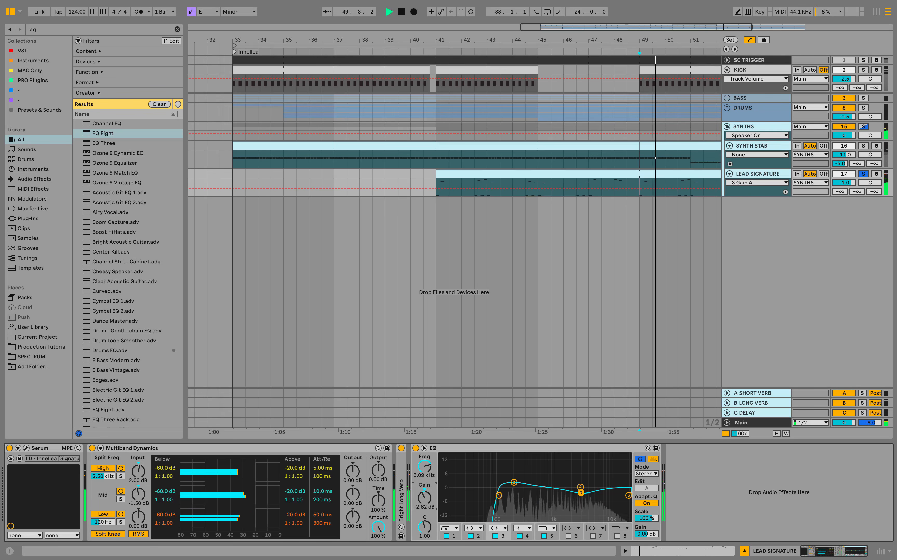
Step: Lower the EQ's high cut, band 5, to 15.3 kHz and listen to the lead
{"action": "left_click", "coordinate": [628, 495]}
{"action": "mouse_move", "coordinate": [629, 495]}
{"action": "left_mouse_down"}
{"action": "mouse_move", "coordinate": [593, 495]}
{"action": "mouse_move", "coordinate": [620, 495]}
{"action": "left_mouse_up"}
{"action": "key", "text": "space"}
{"action": "key", "text": "space"}
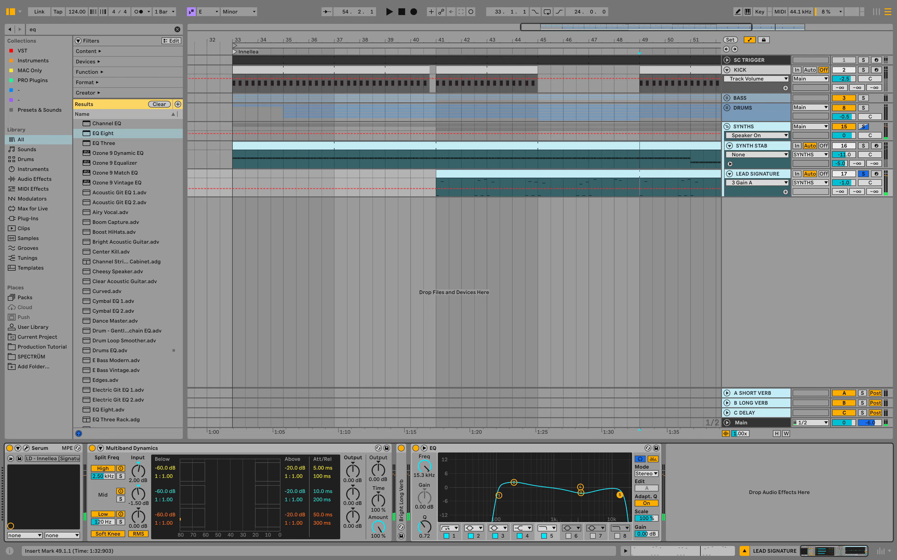
Step: Copy the Compressor Bass sidechain device and paste it after the EQ on the LEAD SIGNATURE track
{"action": "left_click", "coordinate": [750, 60]}
{"action": "right_click", "coordinate": [445, 448]}
{"action": "left_click", "coordinate": [458, 461]}
{"action": "left_click", "coordinate": [758, 174]}
{"action": "left_click", "coordinate": [741, 478]}
{"action": "key", "text": "ctrl+v"}
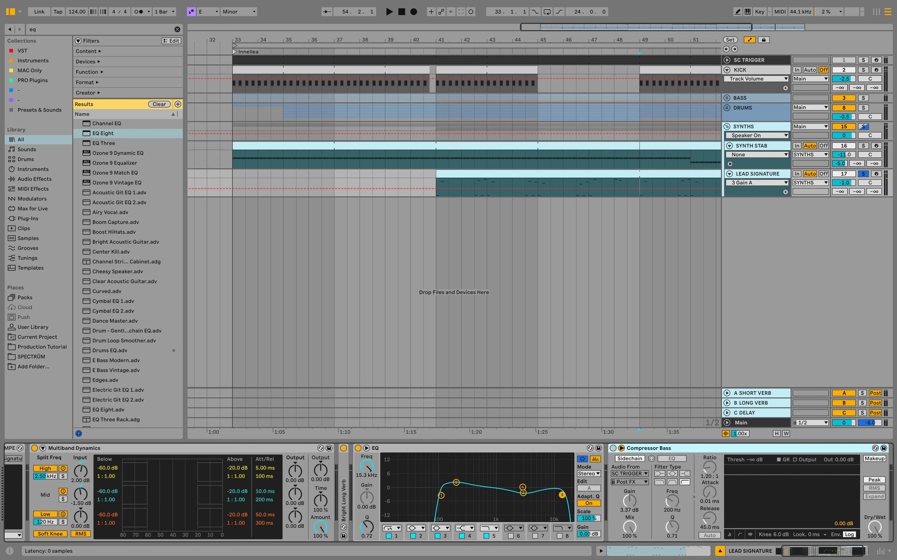
Step: Set the pasted sidechain compressor's ratio to 1.45 : 1 during playback and unsolo the LEAD SIGNATURE track
{"action": "key", "text": "space"}
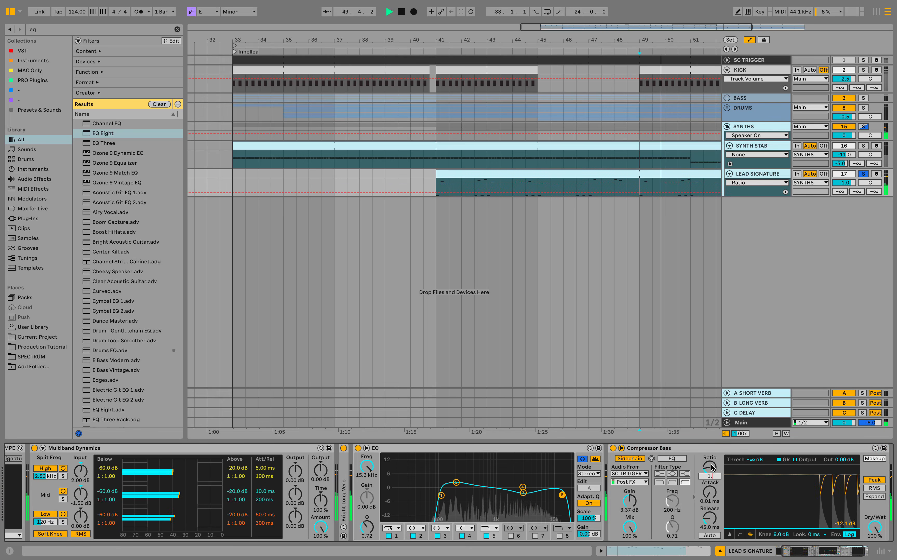
{"action": "left_click", "coordinate": [864, 174]}
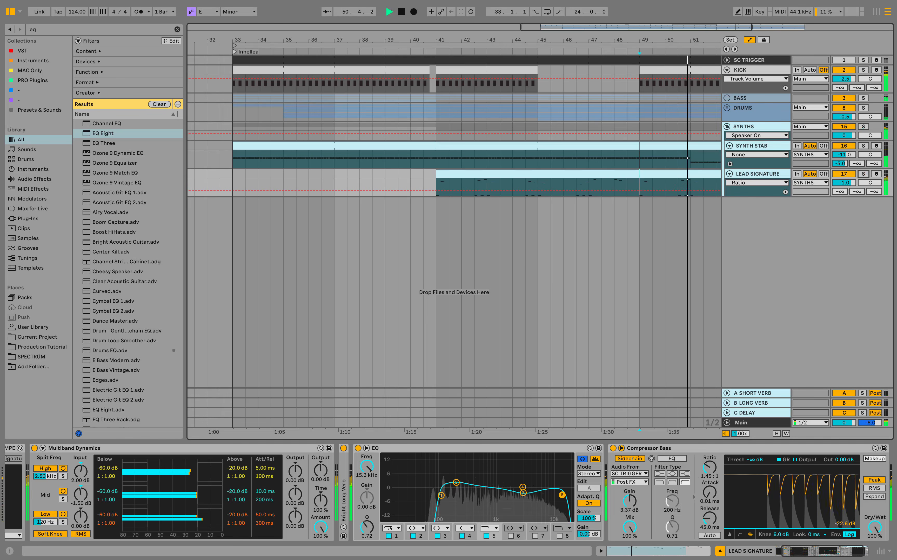
{"action": "scroll", "coordinate": [593, 185], "scroll_direction": "right", "scroll_amount": 1}
{"action": "scroll", "coordinate": [594, 185], "scroll_direction": "right", "scroll_amount": 3}
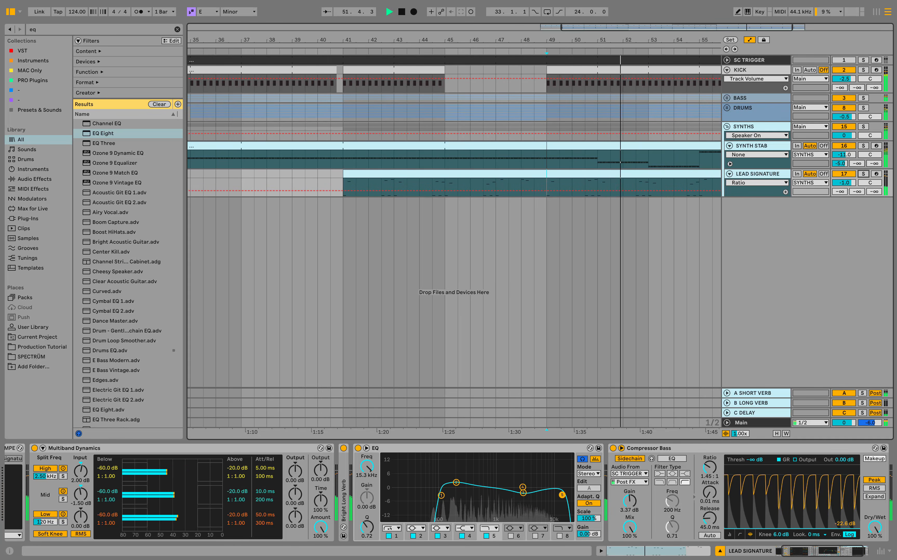
Step: Hide the browser and listen to the lead within the full mix up to bar 56
{"action": "key", "text": "super+alt+b"}
{"action": "scroll", "coordinate": [593, 185], "scroll_direction": "left", "scroll_amount": 7}
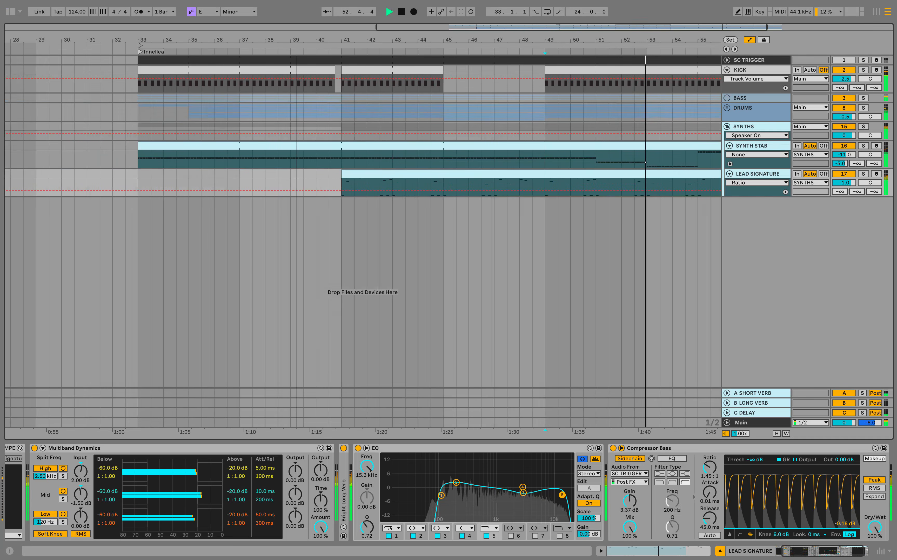
{"action": "scroll", "coordinate": [594, 186], "scroll_direction": "right", "scroll_amount": 3}
{"action": "scroll", "coordinate": [417, 184], "scroll_direction": "right", "scroll_amount": 1}
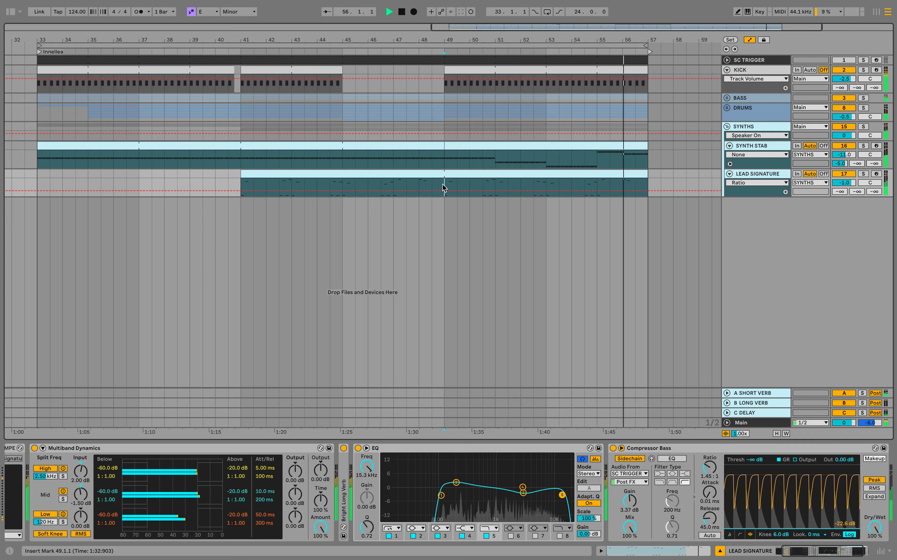
{"action": "key", "text": "space"}
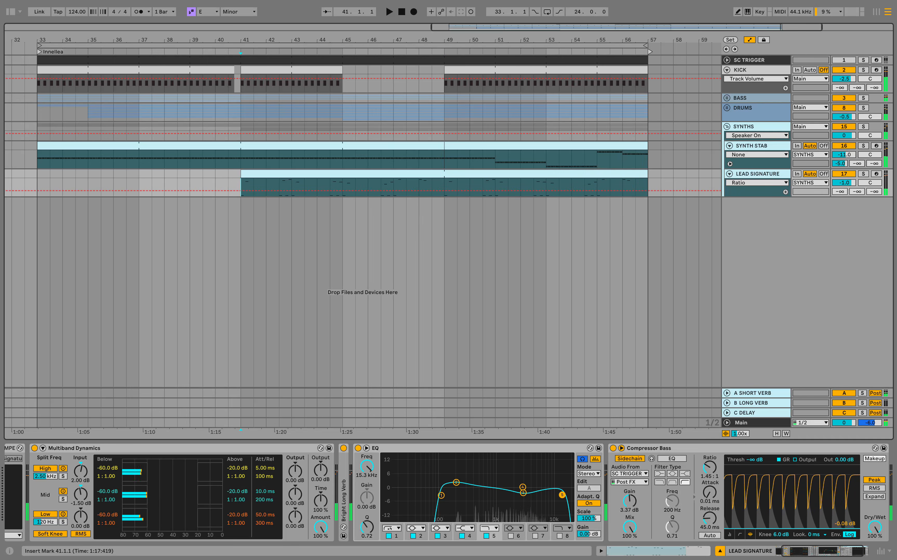
Step: Play from bar 41 with the LEAD SIGNATURE track soloed
{"action": "left_click", "coordinate": [241, 187]}
{"action": "key", "text": "space"}
{"action": "key", "text": "s"}
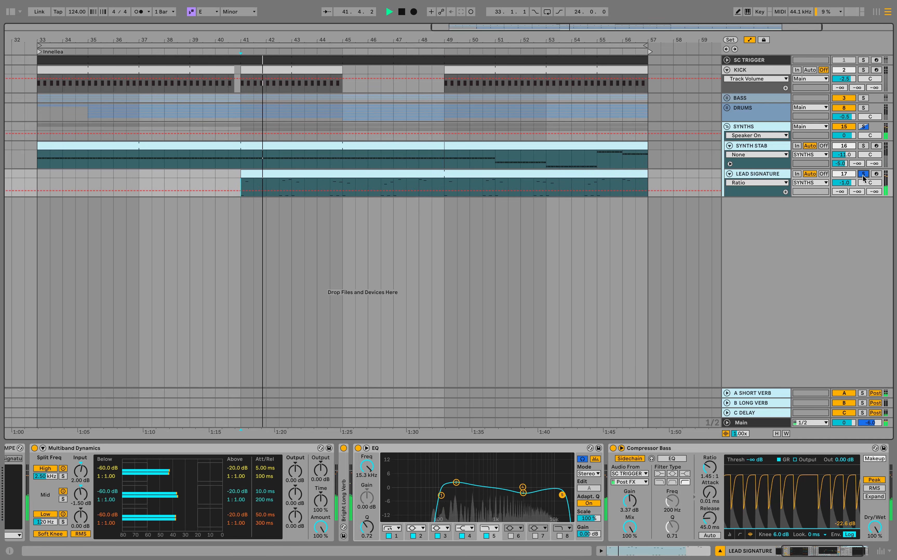
Step: Insert an Auto Filter between the EQ and Compressor Bass on the LEAD SIGNATURE track and bypass it
{"action": "key", "text": "space"}
{"action": "key", "text": "super+f"}
{"action": "type", "text": "auto"}
{"action": "key", "text": "Down"}
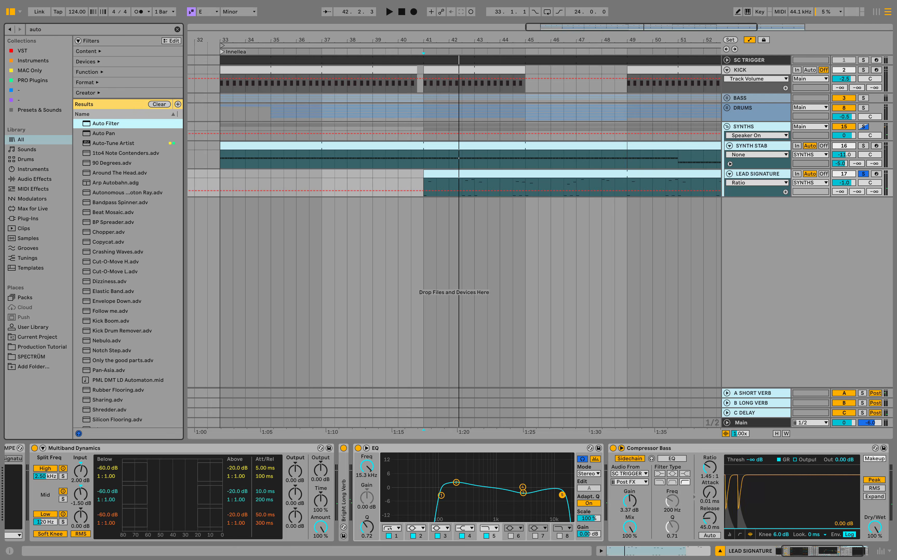
{"action": "key", "text": "Return"}
{"action": "key", "text": "0"}
Step: Play the full mix from bar 40 with the Auto Filter bypassed
{"action": "left_click", "coordinate": [399, 174]}
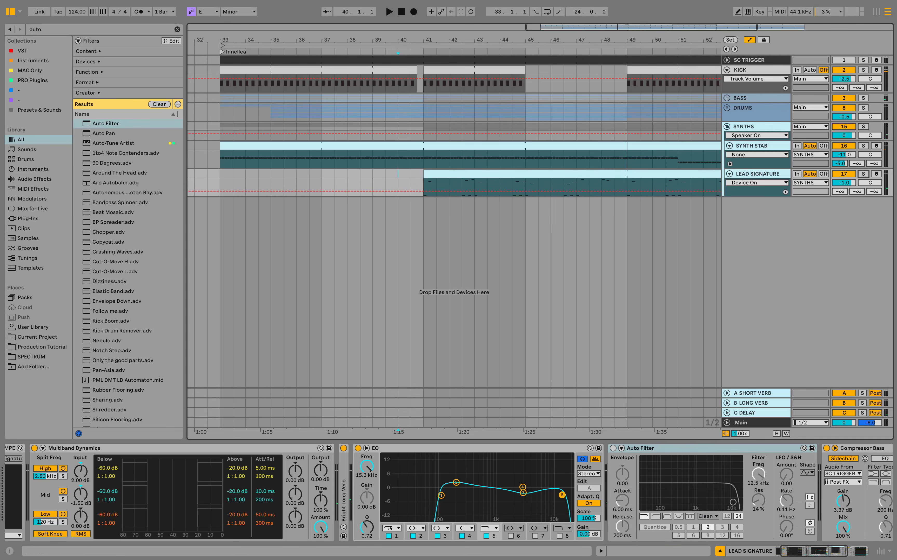
{"action": "left_click_drag", "start_coordinate": [398, 113], "coordinate": [424, 112]}
{"action": "left_click", "coordinate": [398, 174]}
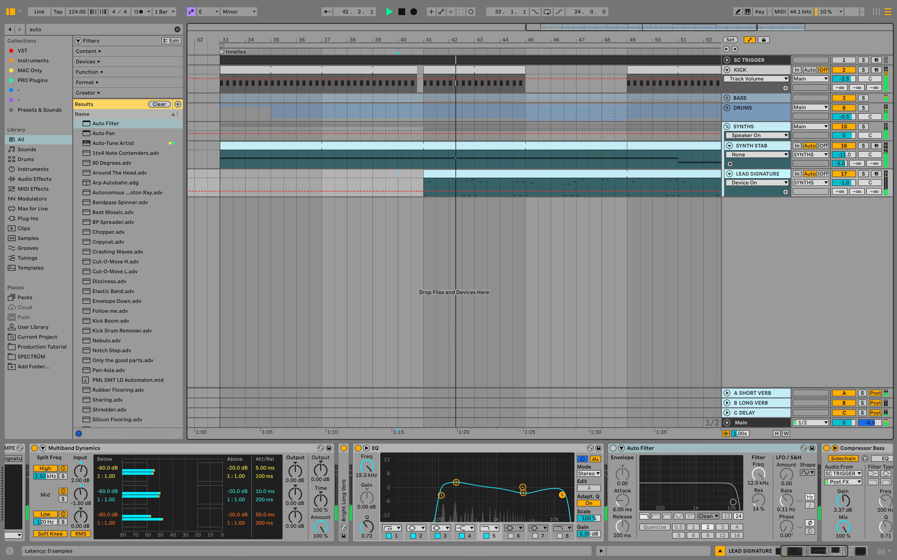
{"action": "key", "text": "space"}
Step: Enable the Auto Filter and set its cutoff frequency to 1.25 kHz during playback
{"action": "left_click", "coordinate": [613, 448]}
{"action": "key", "text": "space"}
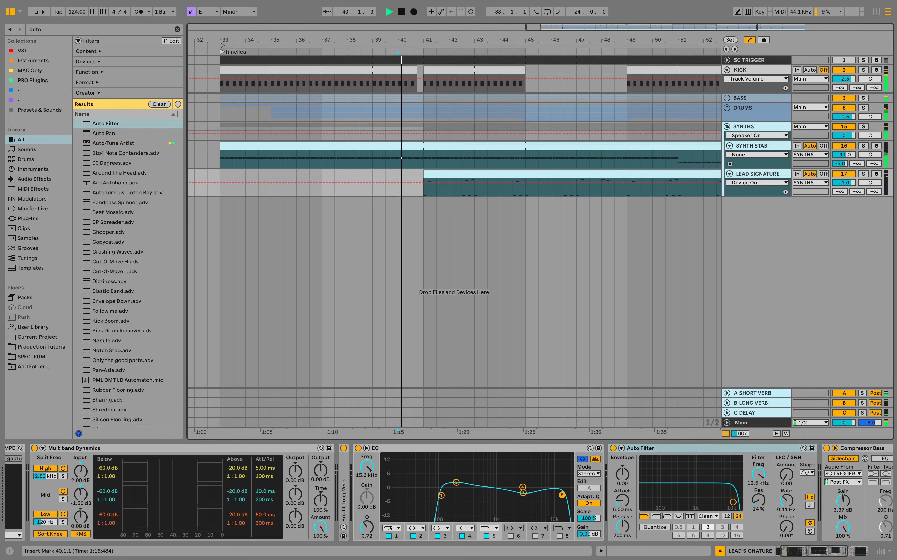
{"action": "left_click_drag", "start_coordinate": [758, 474], "coordinate": [759, 507]}
{"action": "type", "text": "125"}
Step: Automate the Auto Filter frequency on LEAD SIGNATURE to rise from 1.25 kHz at bar 41 to 19.9 kHz at bar 49
{"action": "right_click", "coordinate": [761, 474]}
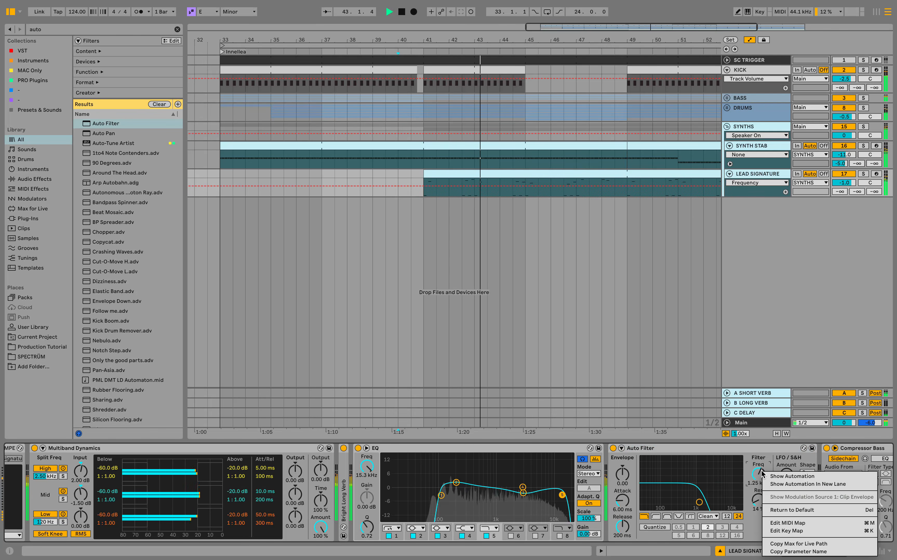
{"action": "left_click", "coordinate": [769, 475]}
{"action": "left_click", "coordinate": [424, 186]}
{"action": "left_click_drag", "start_coordinate": [630, 186], "coordinate": [627, 178]}
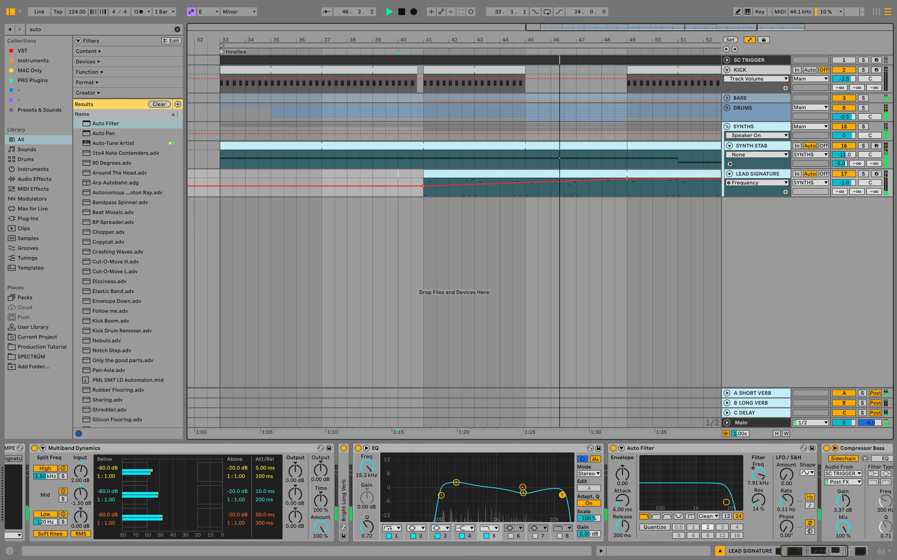
Step: Hide the browser, listen to the filtered lead within the mix and play the finished Innellea arrangement from bar 33
{"action": "key", "text": "alt+super+b"}
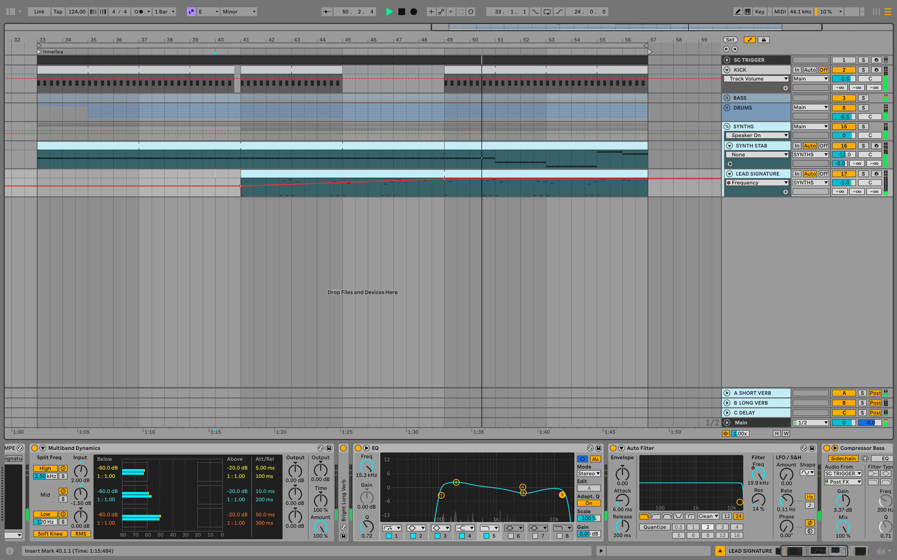
{"action": "scroll", "coordinate": [448, 492], "scroll_direction": "right", "scroll_amount": 7}
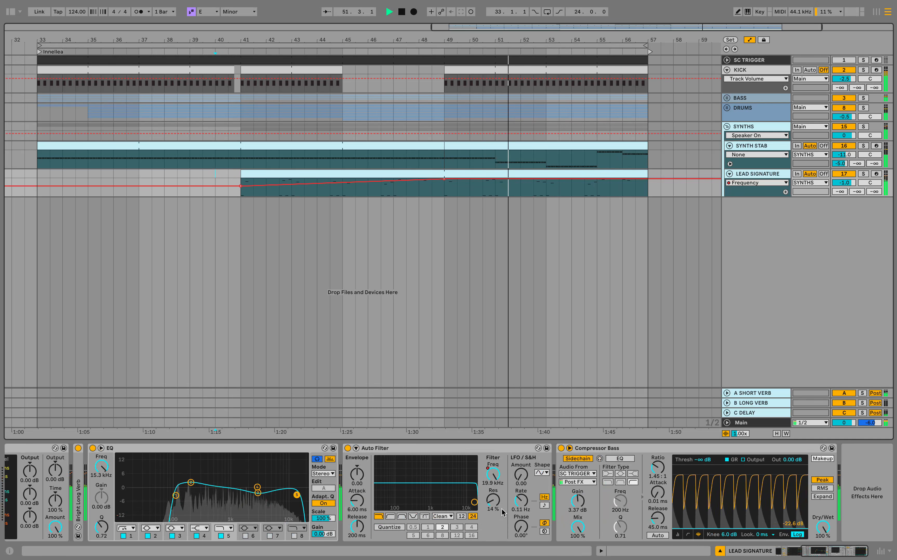
{"action": "scroll", "coordinate": [485, 261], "scroll_direction": "left", "scroll_amount": 1}
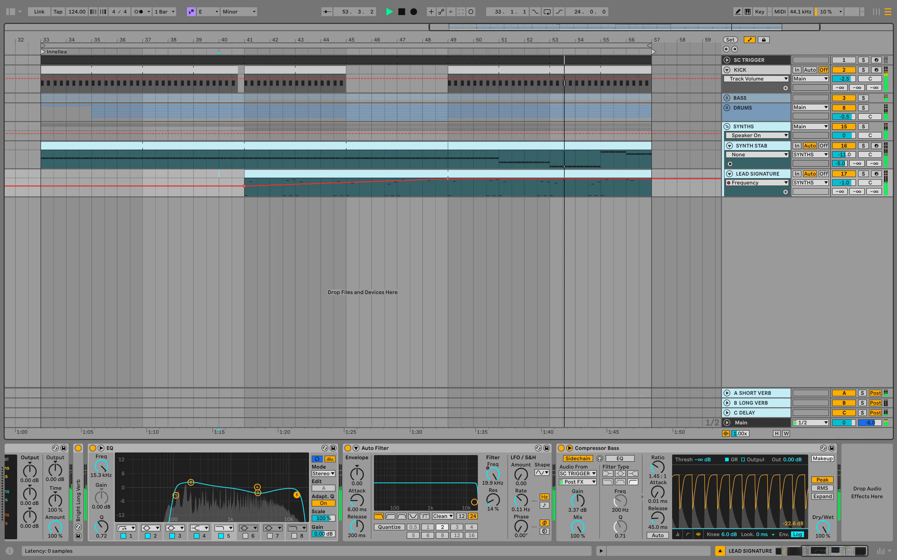
{"action": "double_click", "coordinate": [375, 448]}
{"action": "scroll", "coordinate": [375, 449], "scroll_direction": "left", "scroll_amount": 5}
{"action": "scroll", "coordinate": [449, 493], "scroll_direction": "left", "scroll_amount": 3}
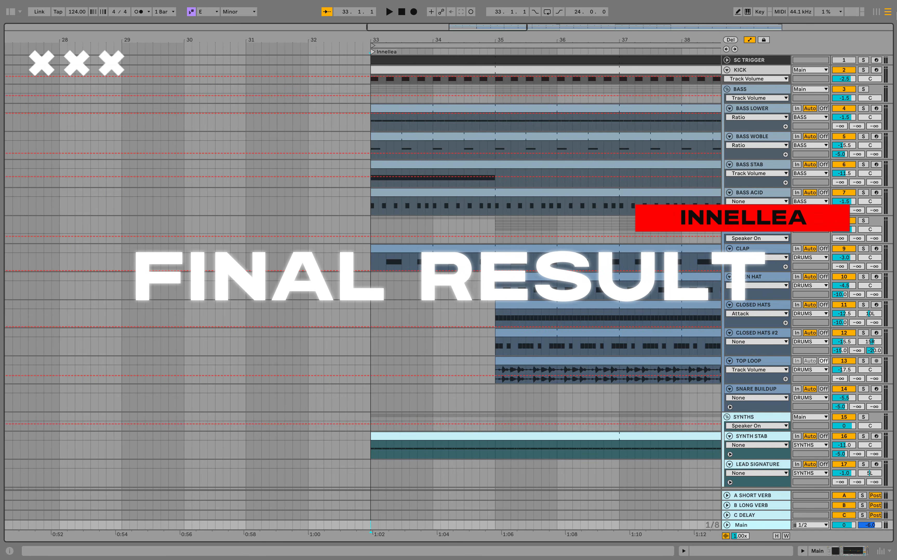
{"action": "key", "text": "space"}
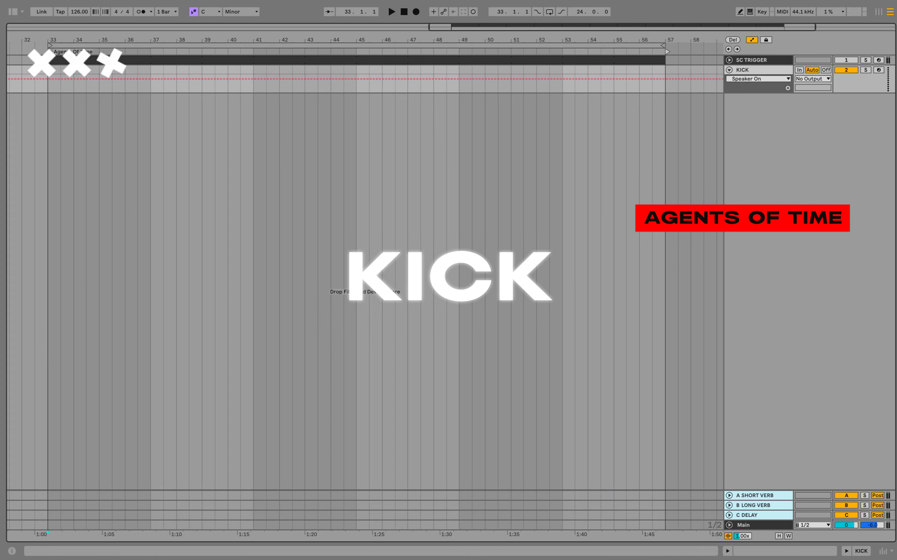
Step: Load Kick.wav from the Agents Of Time sample folder onto the KICK track and hide the browser
{"action": "key", "text": "super+alt+b"}
{"action": "left_click", "coordinate": [110, 110]}
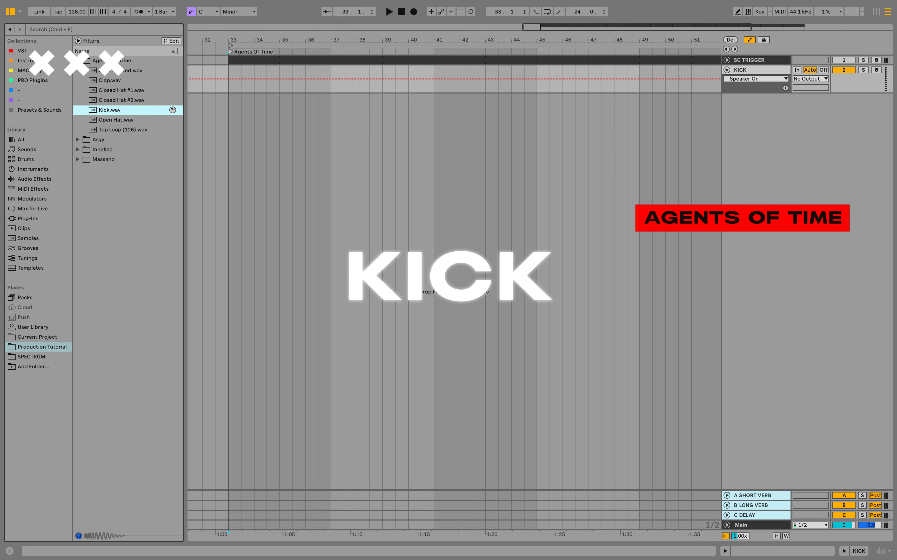
{"action": "key", "text": "Return"}
{"action": "key", "text": "super+alt+b"}
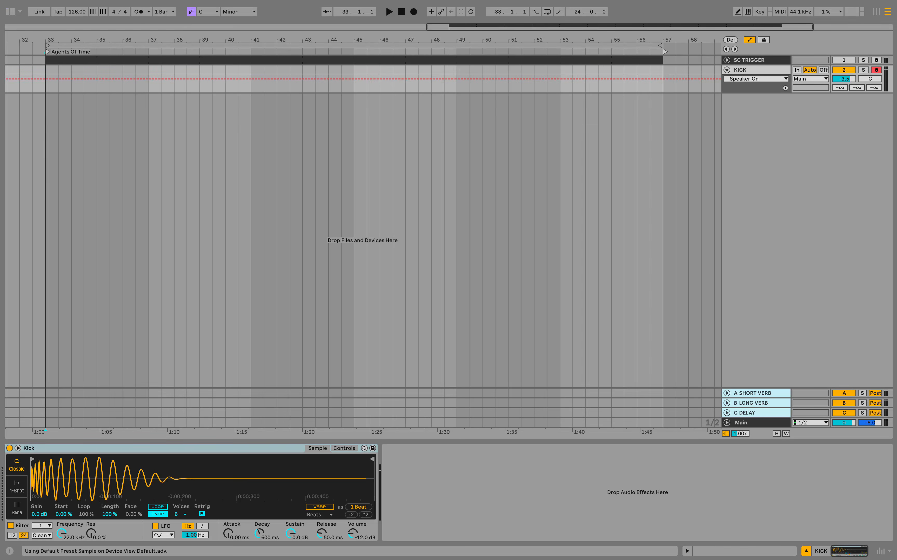
Step: Insert an empty two-bar MIDI clip on the KICK track from bar 33 to bar 35
{"action": "left_click_drag", "start_coordinate": [46, 69], "coordinate": [95, 70]}
{"action": "right_click", "coordinate": [88, 69]}
{"action": "left_click", "coordinate": [111, 146]}
{"action": "scroll", "coordinate": [147, 388], "scroll_direction": "down", "scroll_amount": 2}
{"action": "left_click", "coordinate": [147, 388]}
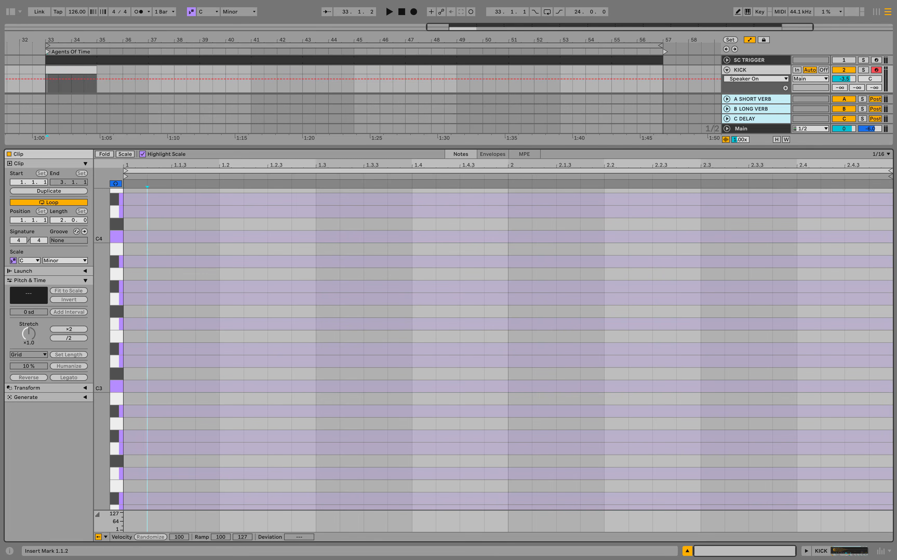
Step: Enter an eighth-note C3 on the first beat and duplicate it onto every beat of the two-bar kick clip
{"action": "double_click", "coordinate": [141, 386]}
{"action": "left_click_drag", "start_coordinate": [224, 368], "coordinate": [124, 406]}
{"action": "key", "text": "ctrl+d"}
{"action": "key", "text": "ctrl+d"}
{"action": "key", "text": "ctrl+d"}
{"action": "key", "text": "ctrl+d"}
{"action": "key", "text": "ctrl+d"}
{"action": "key", "text": "ctrl+d"}
{"action": "key", "text": "ctrl+d"}
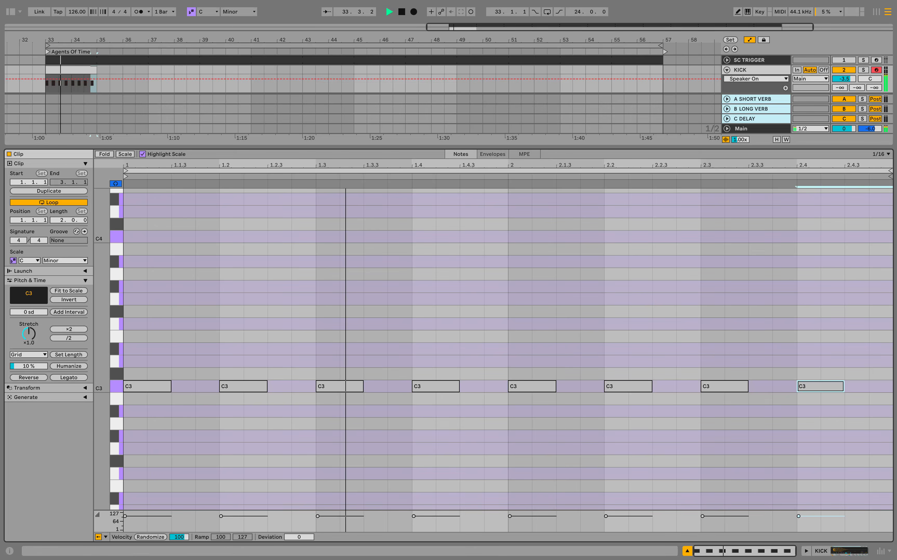
Step: Return to the KICK track's devices, solo the track and insert an EQ Eight after the Kick sampler
{"action": "key", "text": "super+alt+l"}
{"action": "left_click", "coordinate": [806, 551]}
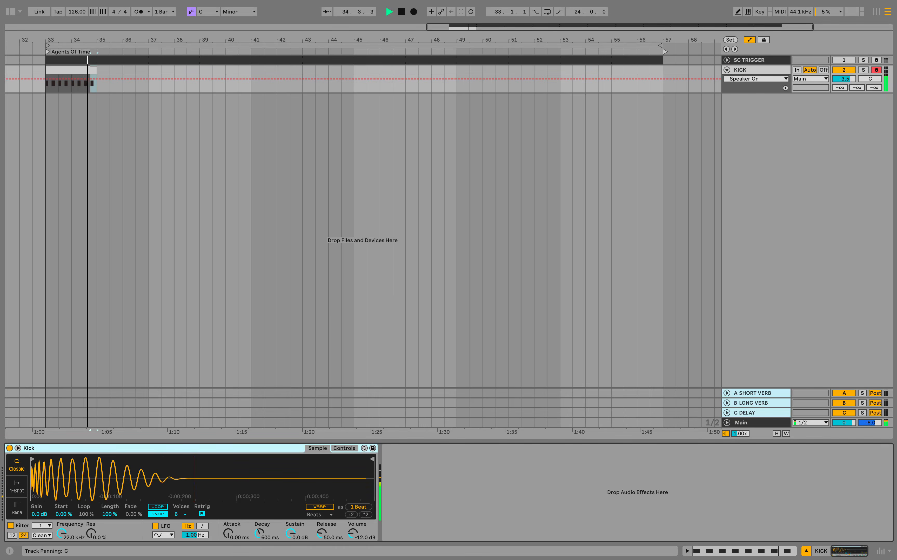
{"action": "left_click", "coordinate": [864, 70]}
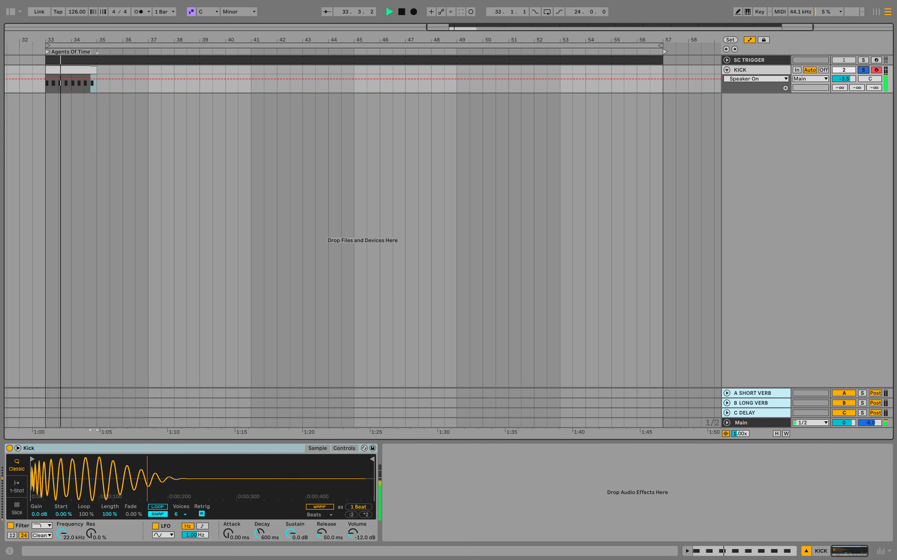
{"action": "key", "text": "super+alt+b"}
{"action": "key", "text": "super+f"}
{"action": "type", "text": "eq"}
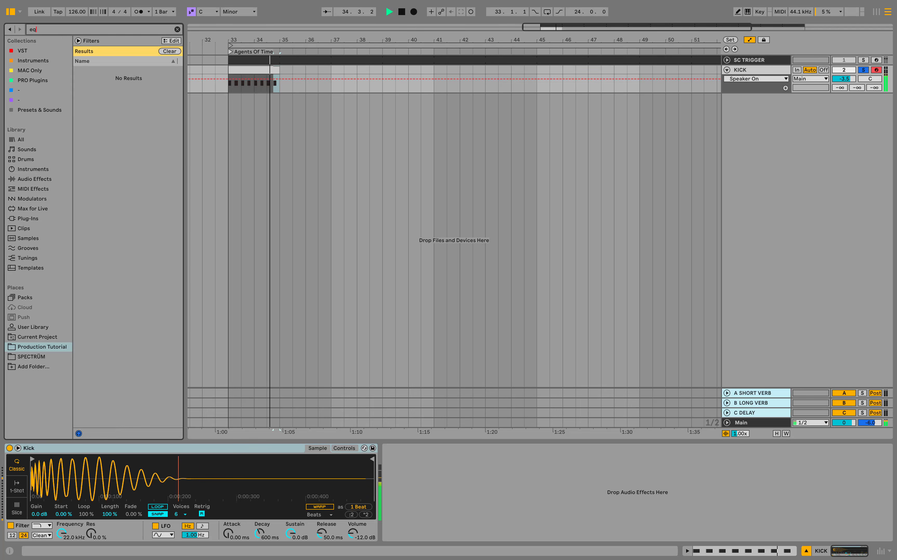
{"action": "key", "text": "Return"}
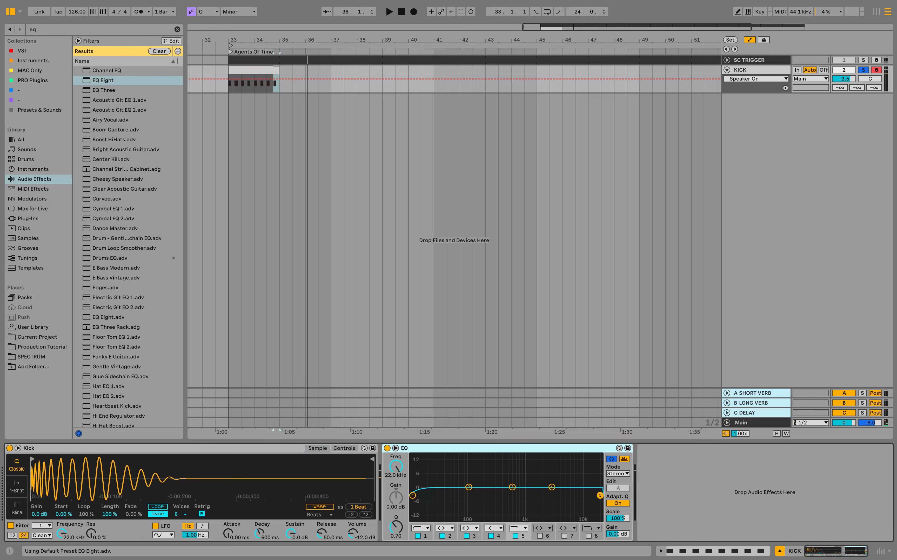
Step: Set EQ band 1 on the kick to a steeper low cut at 40 Hz with a Q of 0.70
{"action": "left_click_drag", "start_coordinate": [427, 495], "coordinate": [443, 496]}
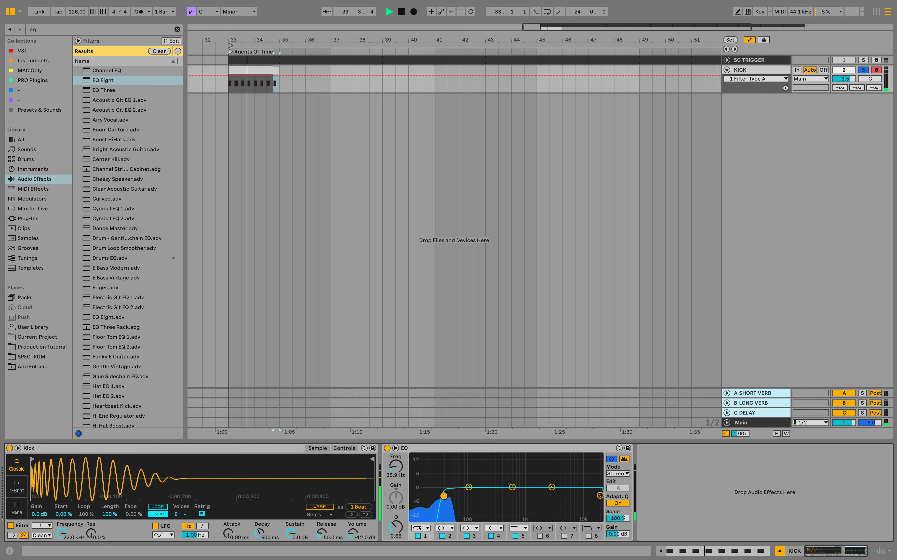
{"action": "left_click", "coordinate": [396, 468]}
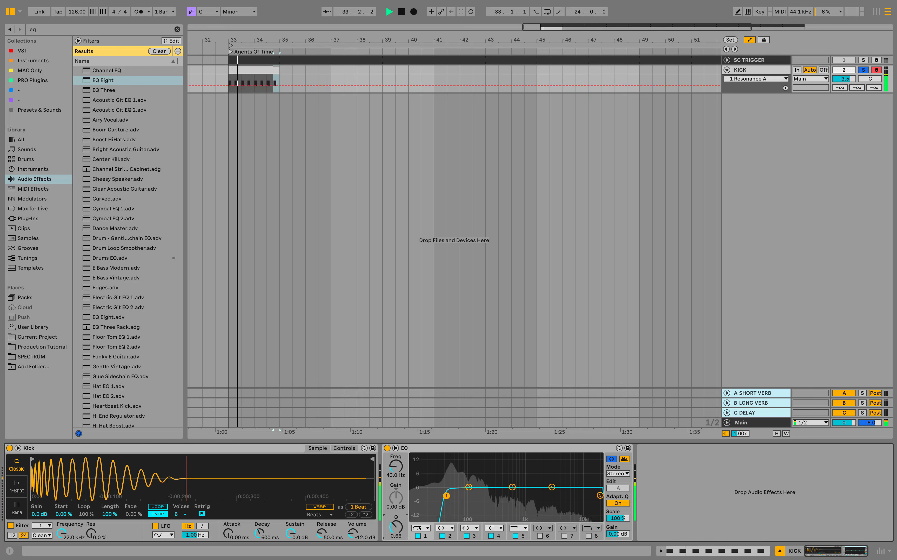
{"action": "left_click", "coordinate": [396, 528]}
{"action": "key", "text": "space"}
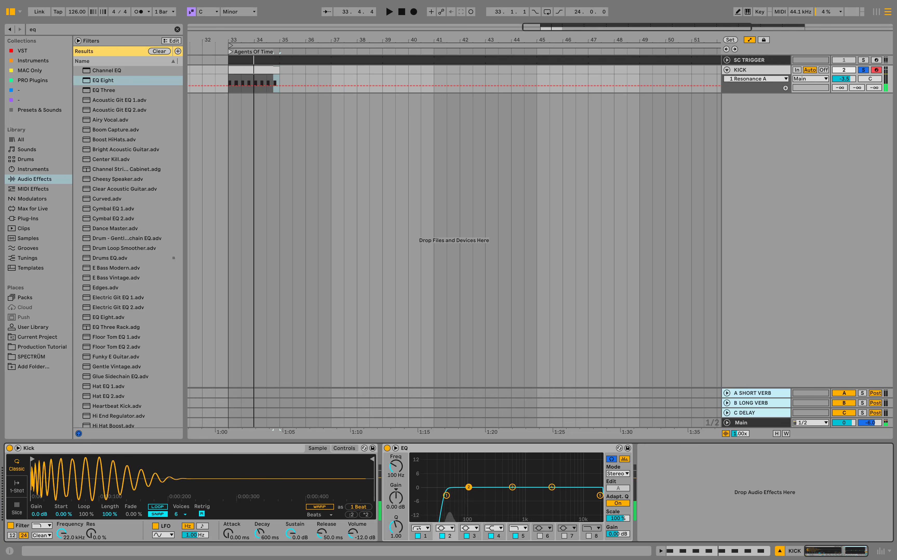
Step: Set EQ band 2 on the kick to a 1 dB boost at 46 Hz with a Q of 2.00 and audition it
{"action": "key", "text": "space"}
{"action": "left_click_drag", "start_coordinate": [469, 487], "coordinate": [450, 456]}
{"action": "key", "text": "space"}
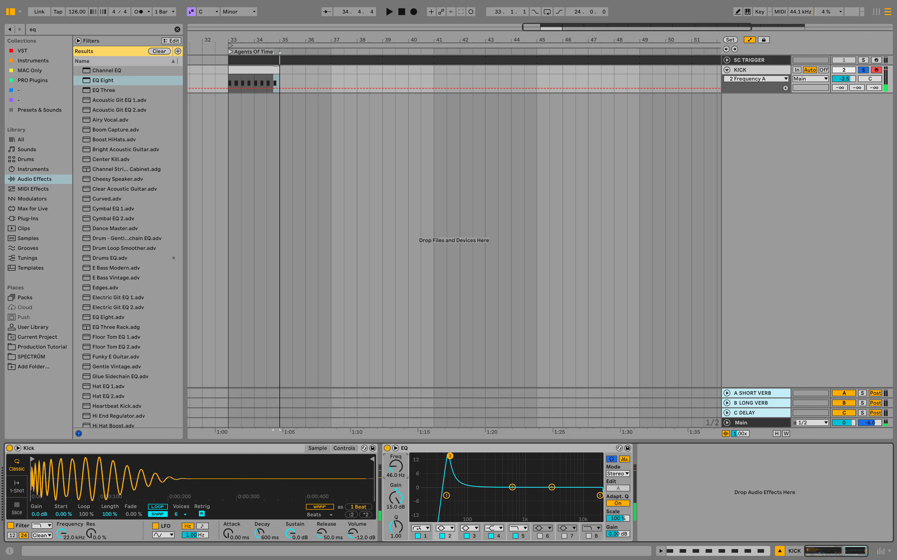
{"action": "left_click_drag", "start_coordinate": [399, 502], "coordinate": [399, 520]}
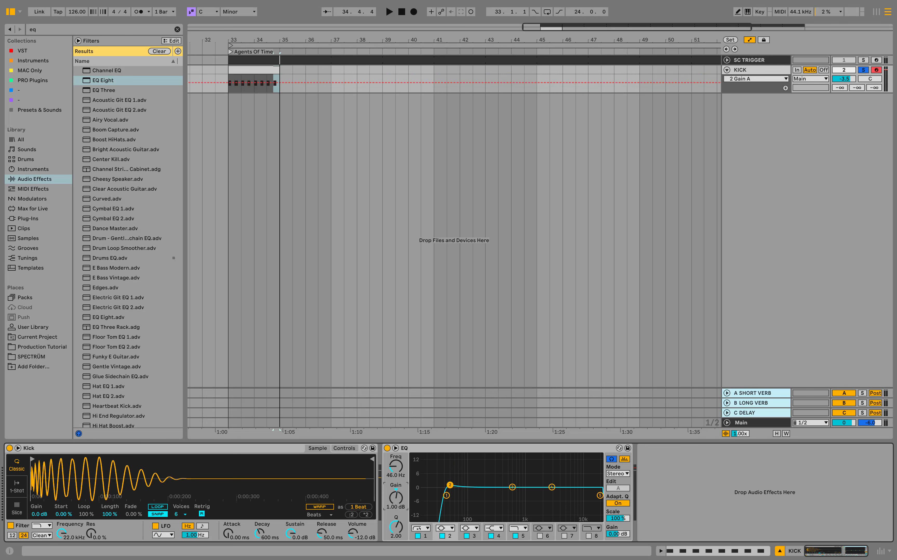
{"action": "key", "text": "space"}
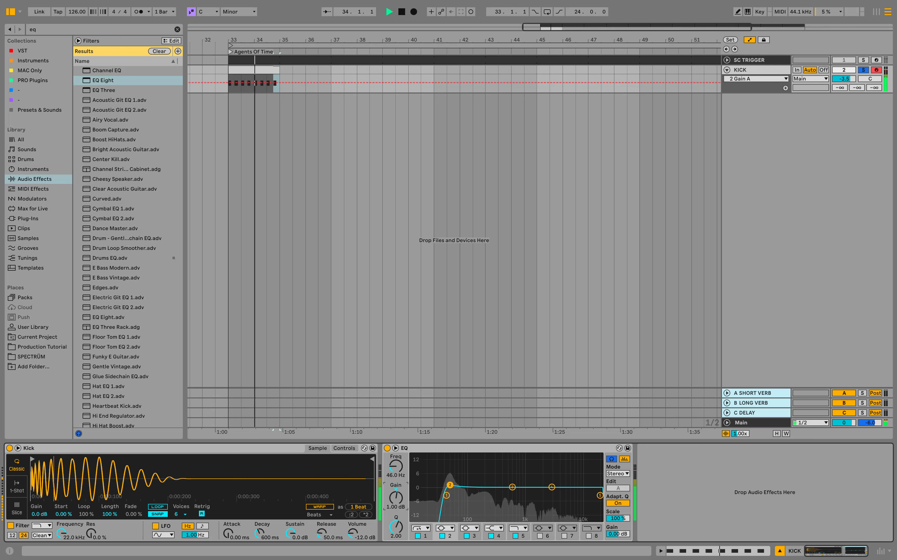
{"action": "key", "text": "space"}
Step: Set EQ band 4 on the kick to a -2 dB high shelf at 3 kHz with a Q of 1.00
{"action": "left_click", "coordinate": [552, 487]}
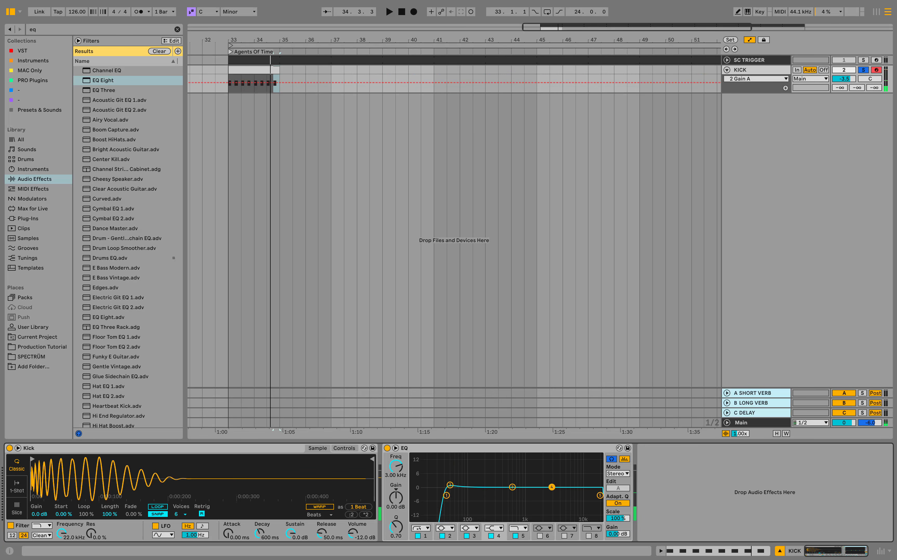
{"action": "left_click_drag", "start_coordinate": [397, 503], "coordinate": [396, 507]}
{"action": "key", "text": "space"}
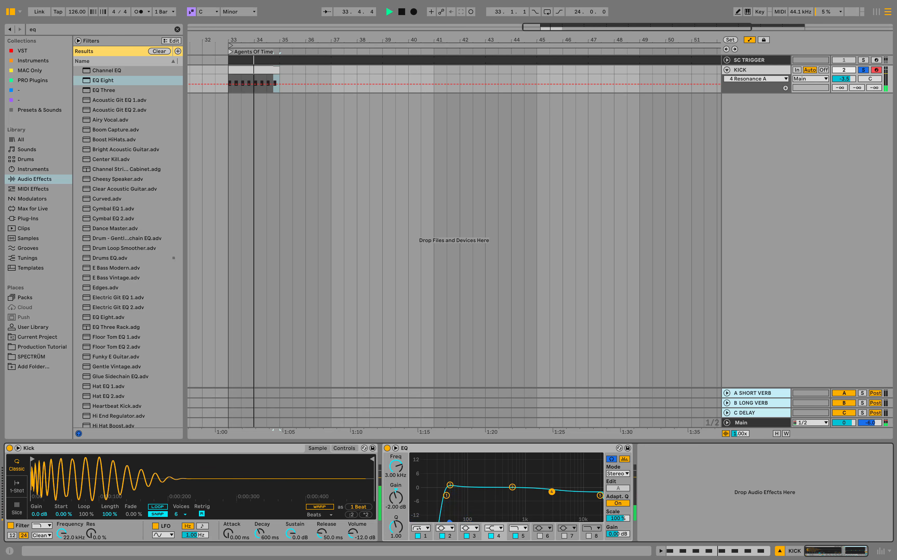
Step: Replay the soloed kick and check the settings of EQ bands 1, 2 and 4
{"action": "key", "text": "space"}
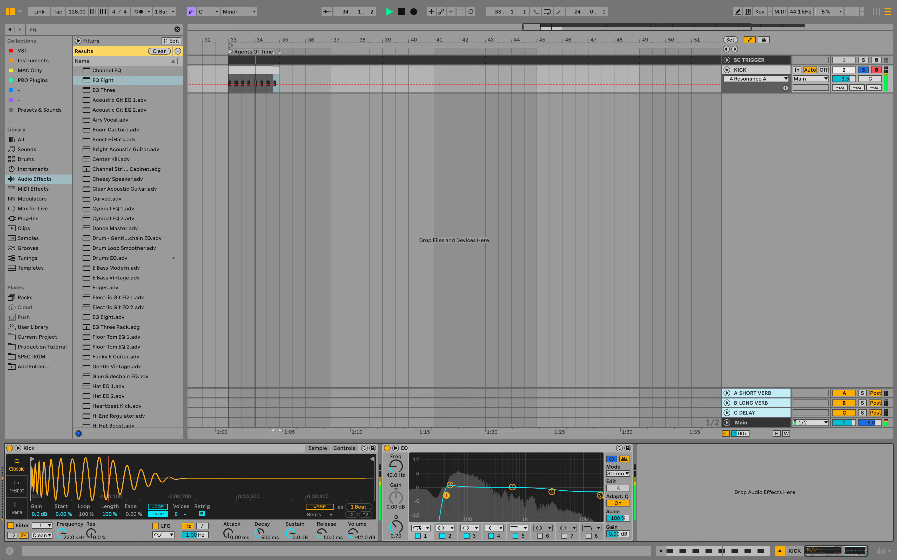
{"action": "key", "text": "space"}
{"action": "left_click", "coordinate": [451, 485]}
{"action": "key", "text": "space"}
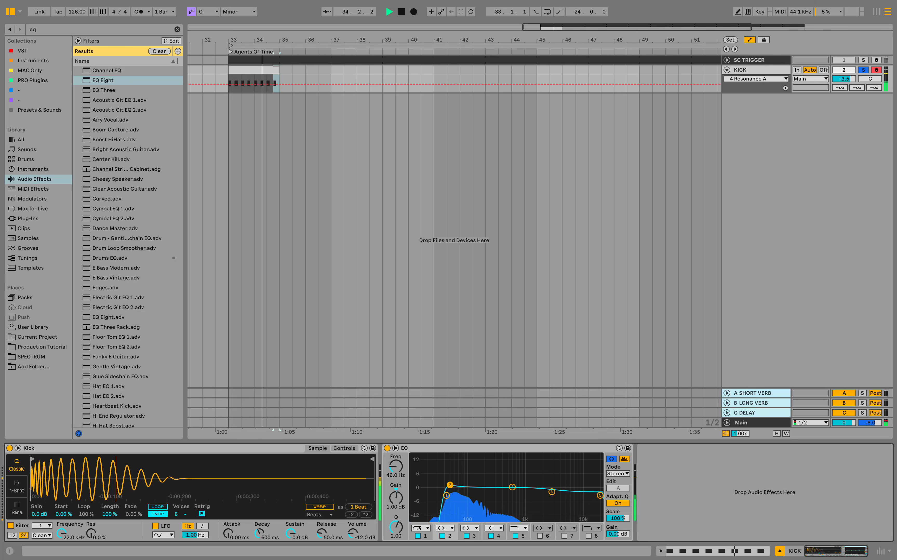
{"action": "key", "text": "space"}
{"action": "left_click", "coordinate": [552, 492]}
{"action": "key", "text": "space"}
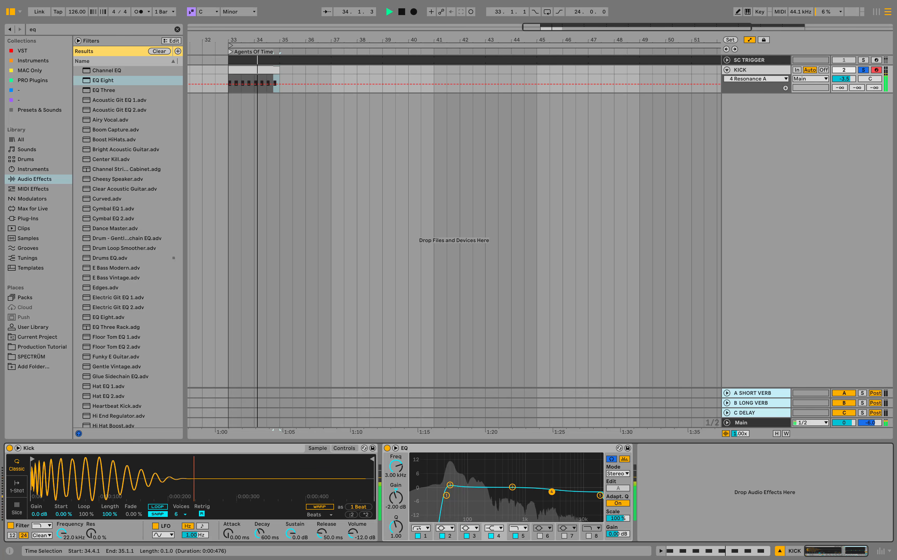
Step: Hide the browser and extend the looped kick clip to bar 57
{"action": "key", "text": "super+alt+b"}
{"action": "key", "text": "space"}
{"action": "left_click_drag", "start_coordinate": [96, 70], "coordinate": [664, 70]}
{"action": "key", "text": "space"}
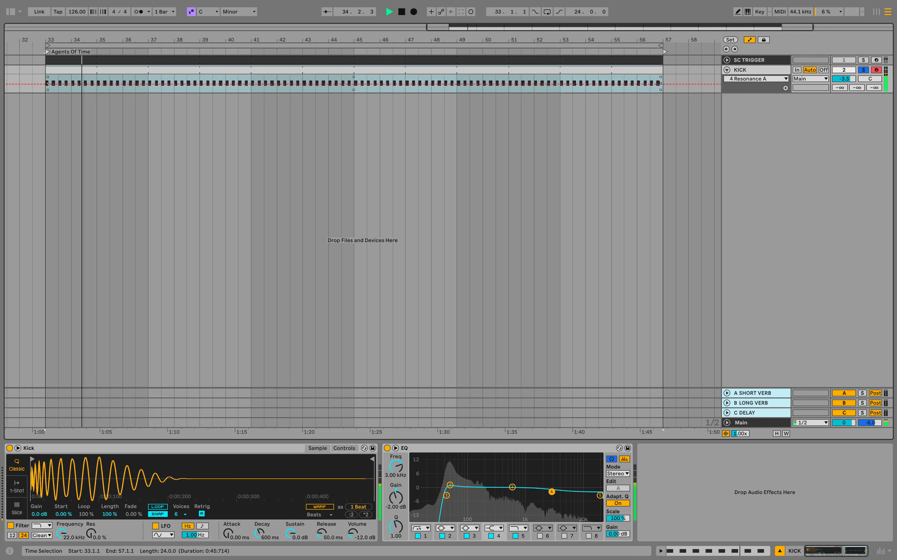
Step: Split the kick clip at bar 41 and shorten the first part to end at 40.3.1
{"action": "key", "text": "space"}
{"action": "left_click", "coordinate": [251, 84]}
{"action": "key", "text": "super+e"}
{"action": "left_click_drag", "start_coordinate": [250, 70], "coordinate": [238, 70]}
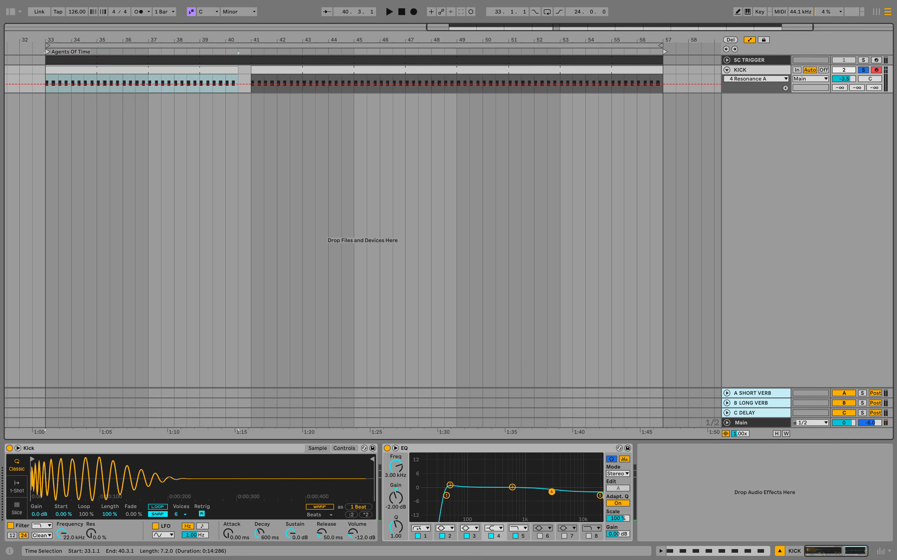
Step: Split the kick clip at bar 49 and trim the last two beats before bars 49 and 57
{"action": "left_click", "coordinate": [457, 84]}
{"action": "key", "text": "super+e"}
{"action": "left_click_drag", "start_coordinate": [457, 69], "coordinate": [445, 70]}
{"action": "left_click_drag", "start_coordinate": [662, 70], "coordinate": [650, 70]}
{"action": "left_click", "coordinate": [663, 84]}
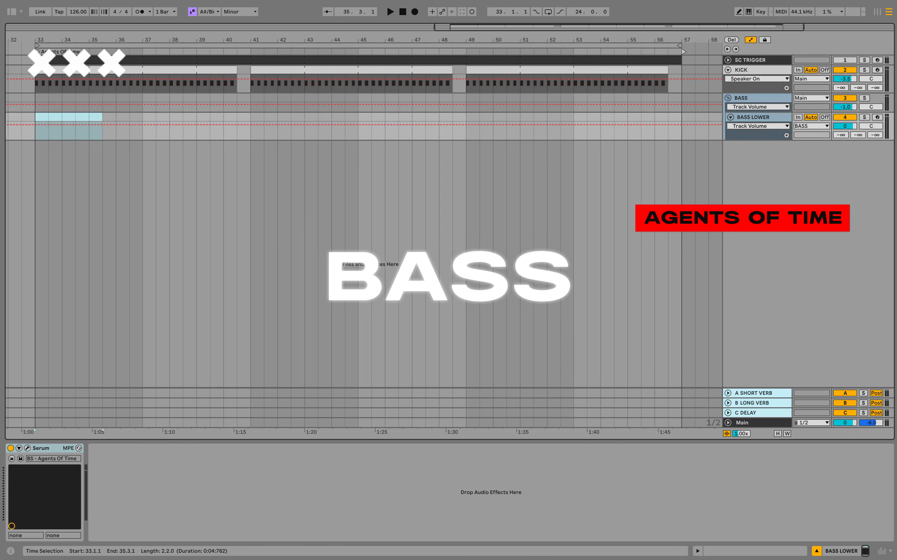
Step: Insert an empty four-bar MIDI clip on the BASS LOWER track from bar 33 to bar 37
{"action": "left_click_drag", "start_coordinate": [102, 130], "coordinate": [142, 130]}
{"action": "right_click", "coordinate": [134, 115]}
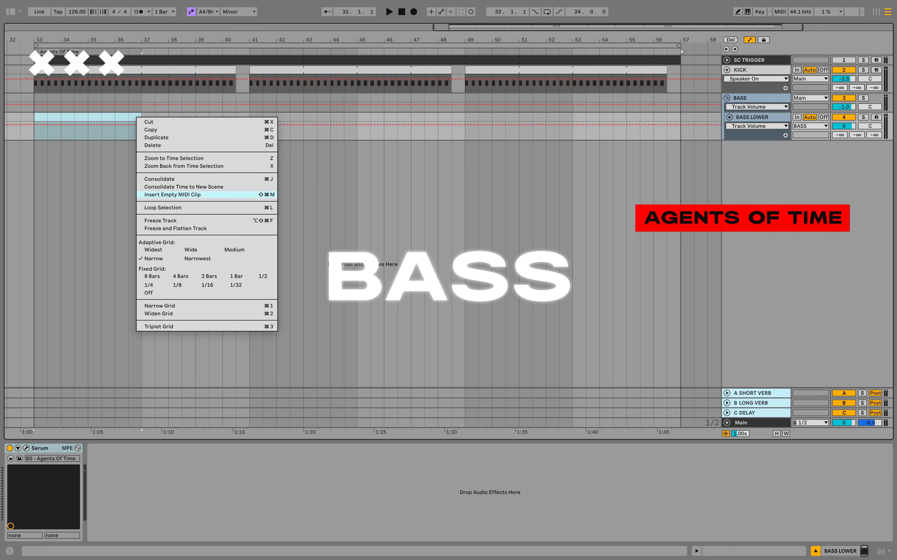
{"action": "left_click", "coordinate": [193, 194]}
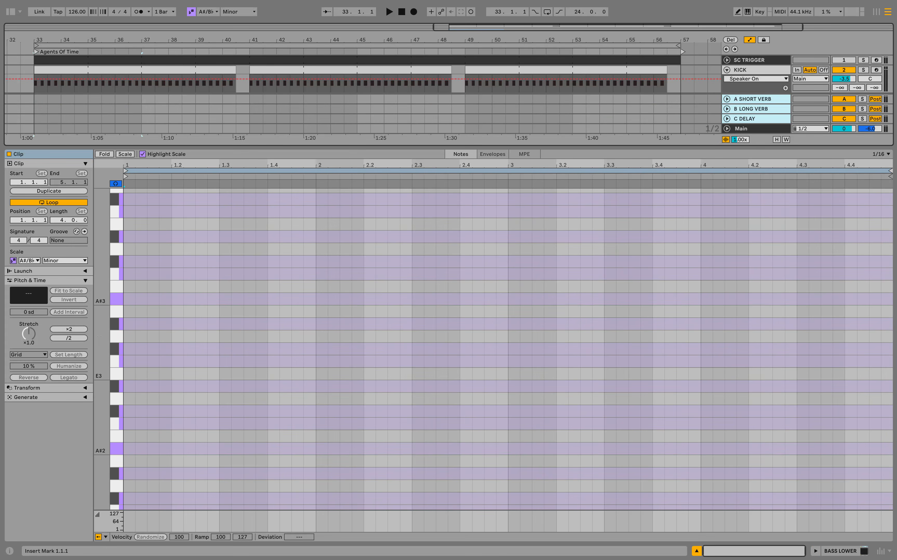
Step: Fill the first bar of the BASS LOWER clip with sixteenth notes on F#2
{"action": "double_click", "coordinate": [129, 348]}
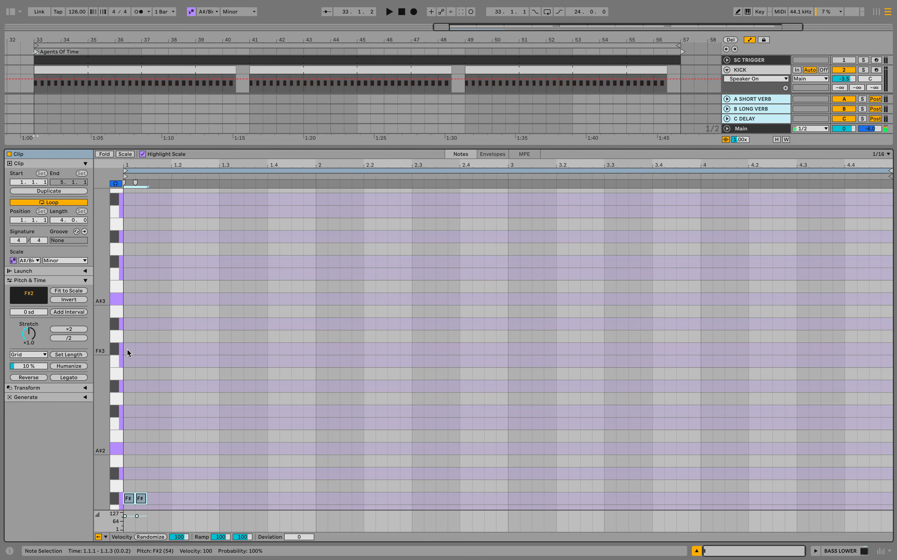
{"action": "scroll", "coordinate": [129, 415], "scroll_direction": "down", "scroll_amount": 6}
{"action": "key", "text": "space"}
{"action": "scroll", "coordinate": [152, 350], "scroll_direction": "down", "scroll_amount": 2}
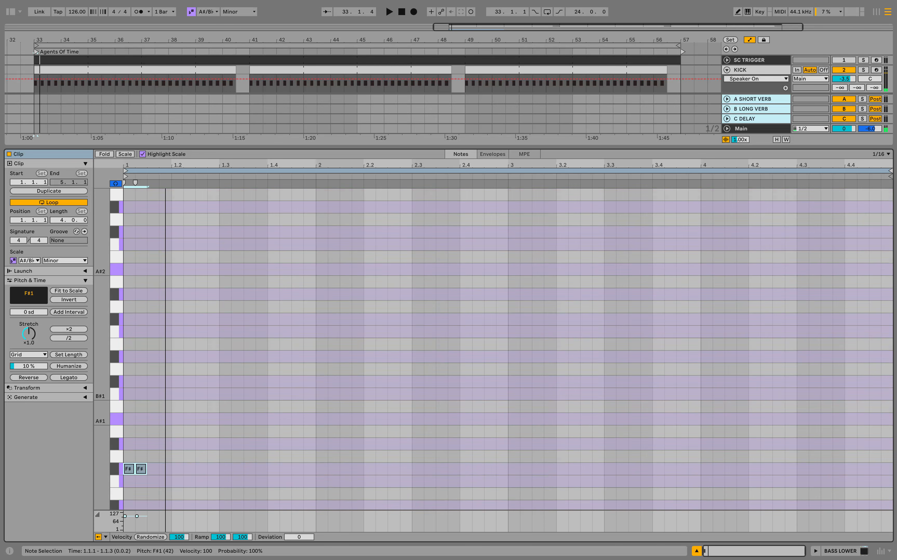
{"action": "double_click", "coordinate": [152, 319]}
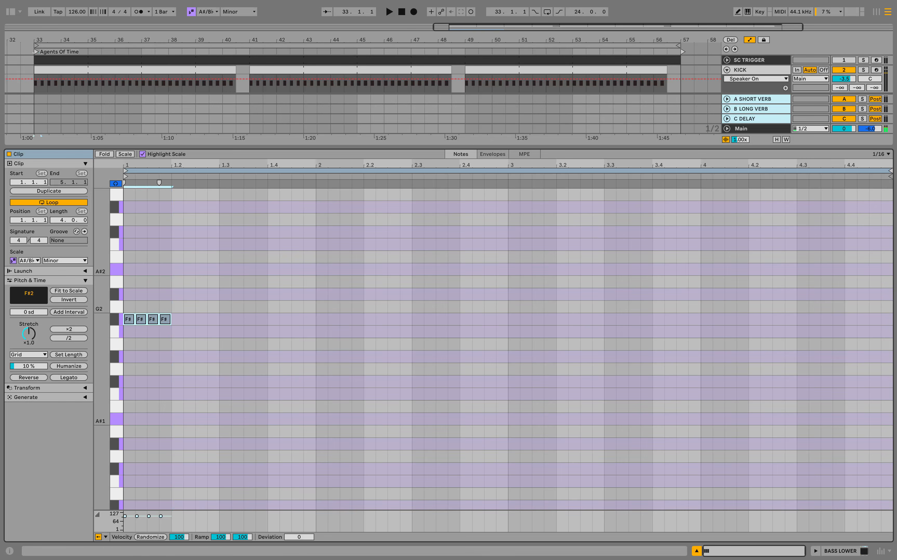
{"action": "key", "text": "ctrl+d"}
{"action": "key", "text": "ctrl+d"}
{"action": "key", "text": "ctrl+d"}
{"action": "key", "text": "ctrl+d"}
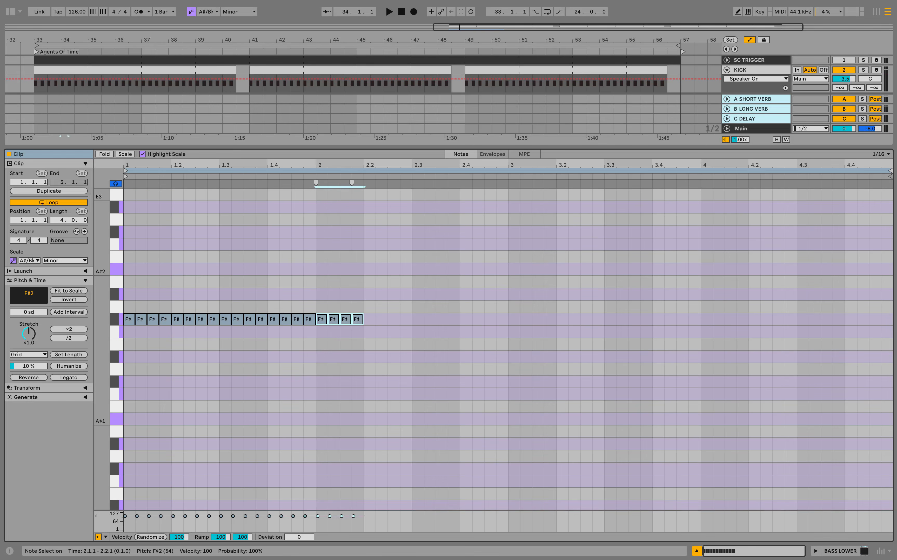
{"action": "key", "text": "space"}
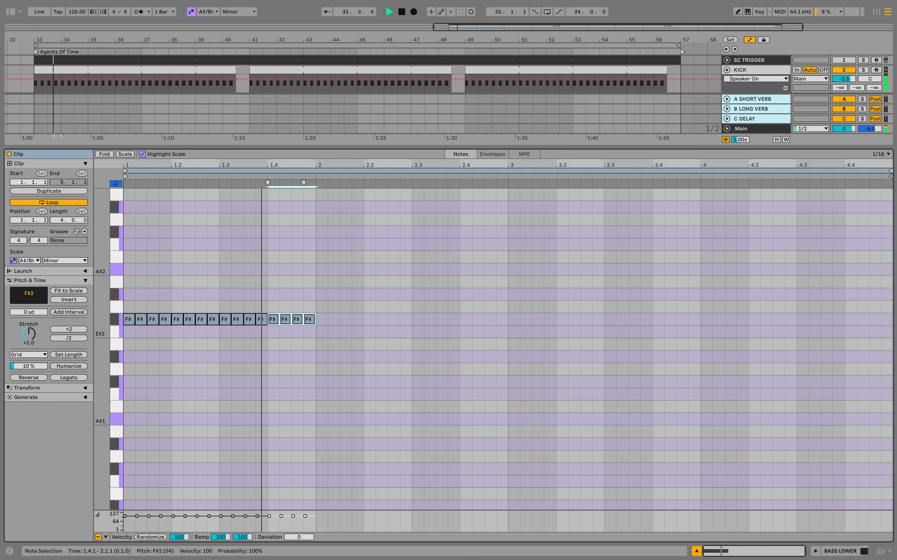
Step: Duplicate the first bar's notes into bar 2 at G#2 and into bar 3 at A#2
{"action": "left_click_drag", "start_coordinate": [317, 330], "coordinate": [170, 306]}
{"action": "key", "text": "ctrl+d"}
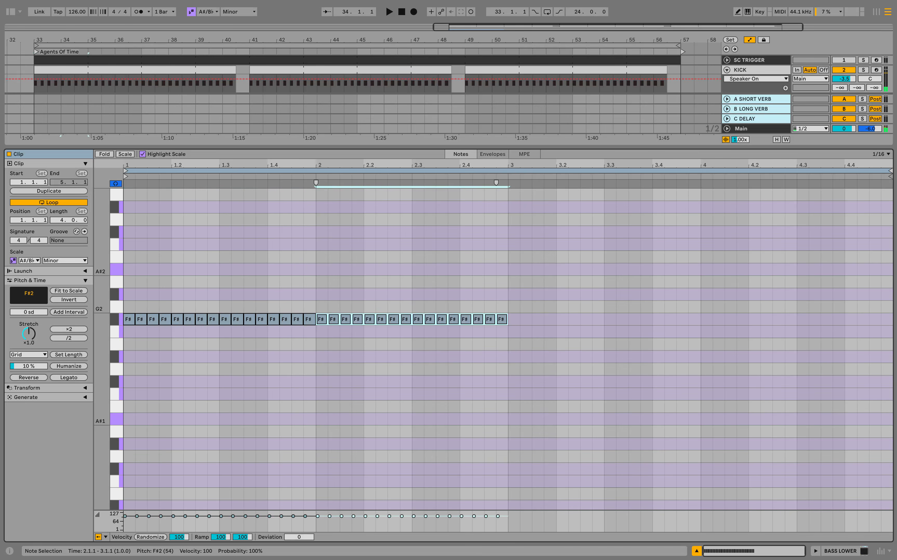
{"action": "key", "text": "Up"}
{"action": "key", "text": "Up"}
{"action": "key", "text": "space"}
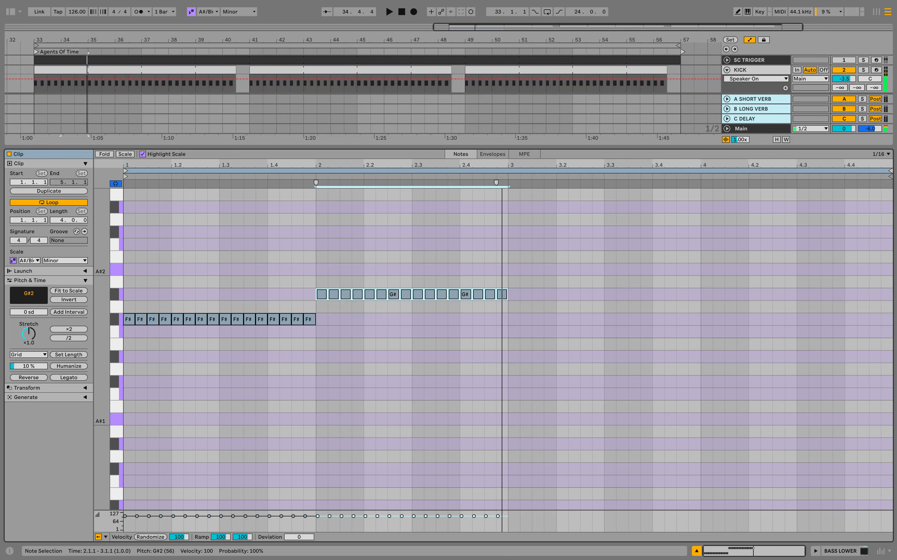
{"action": "key", "text": "ctrl+d"}
{"action": "key", "text": "Up"}
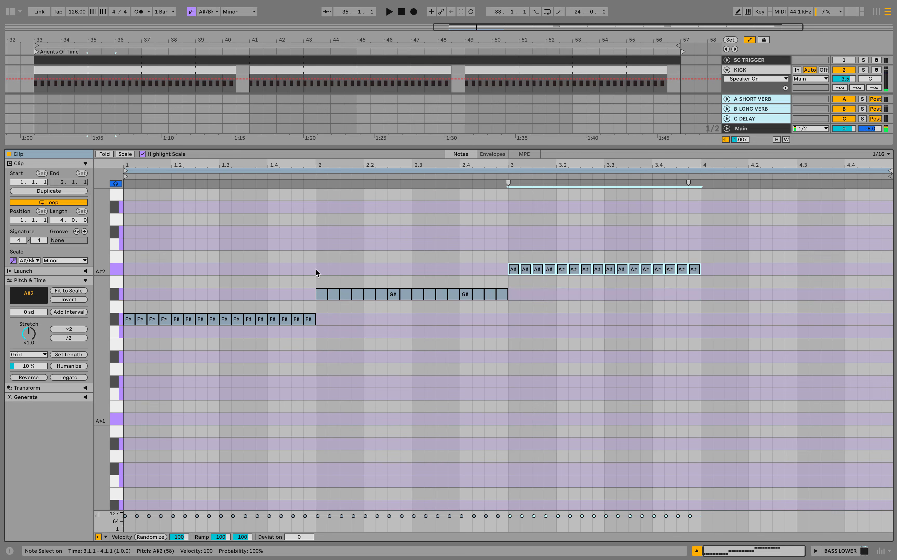
Step: Continue the A#2 notes through the first half of bar 4 and fill its second half with G#2 notes
{"action": "left_click_drag", "start_coordinate": [700, 286], "coordinate": [606, 256]}
{"action": "key", "text": "ctrl+d"}
{"action": "key", "text": "ctrl+d"}
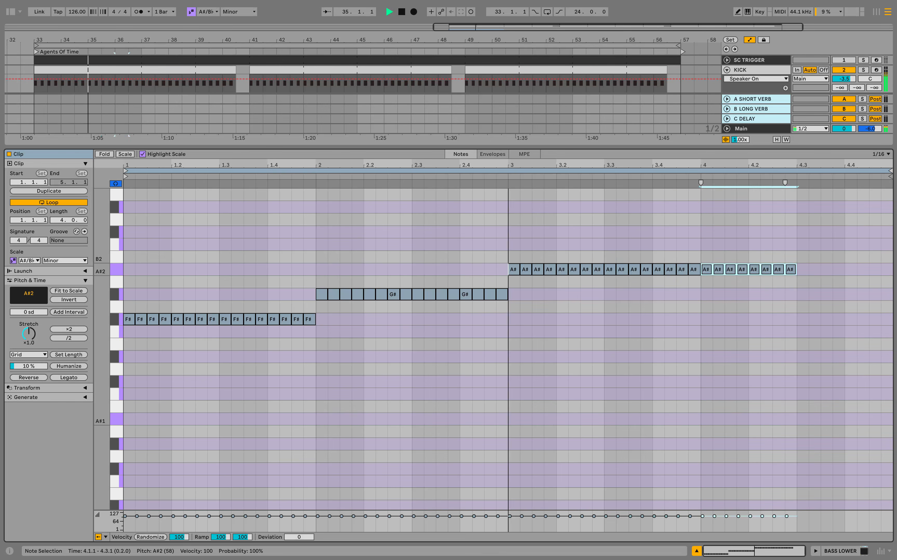
{"action": "key", "text": "Down"}
{"action": "key", "text": "Down"}
{"action": "key", "text": "Down"}
{"action": "key", "text": "Down"}
{"action": "key", "text": "Up"}
{"action": "key", "text": "Up"}
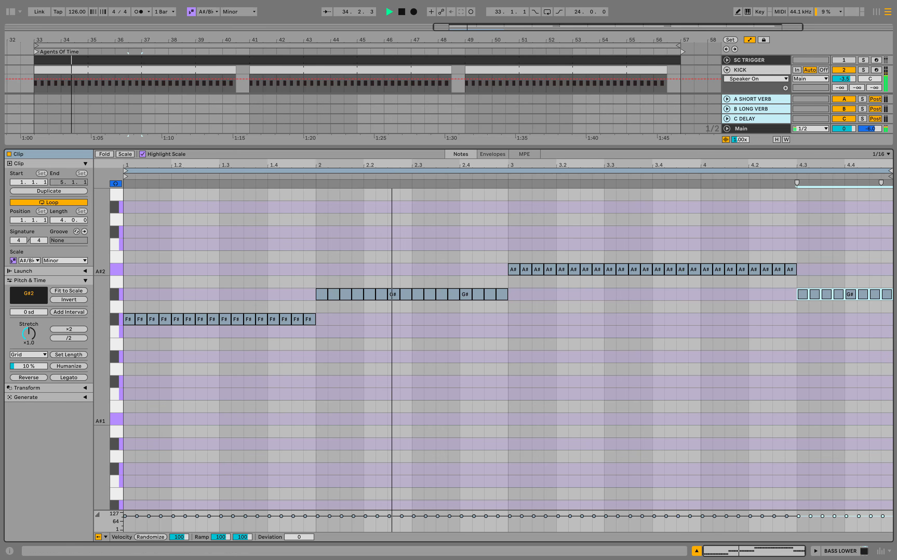
Step: Lower the BASS LOWER track volume to -8.5 dB, solo the track and reopen its clip's notes
{"action": "key", "text": "ctrl+alt+l"}
{"action": "left_click_drag", "start_coordinate": [844, 126], "coordinate": [845, 140]}
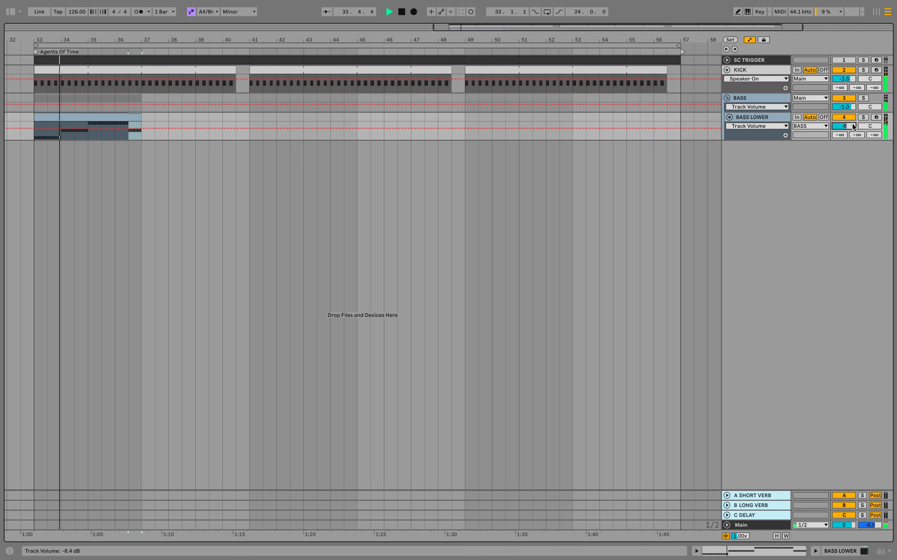
{"action": "left_click_drag", "start_coordinate": [853, 125], "coordinate": [853, 126]}
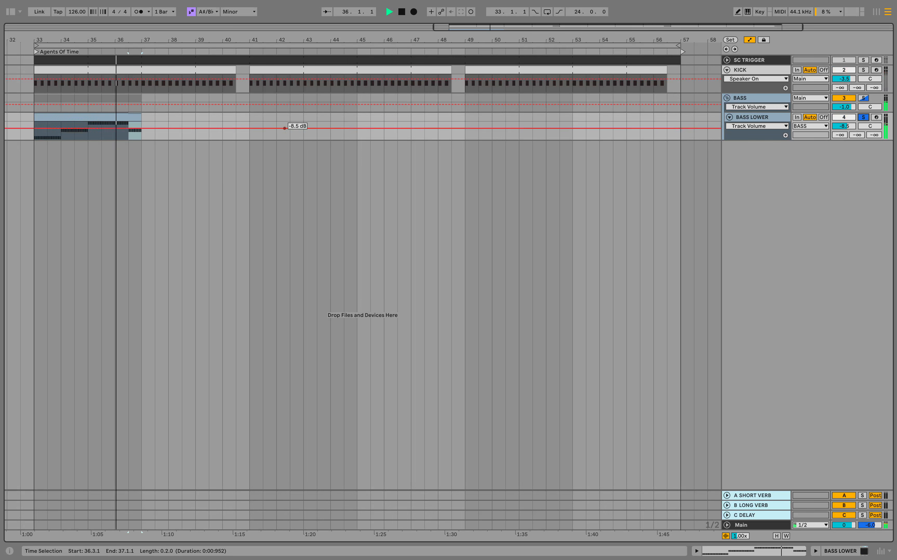
{"action": "left_click", "coordinate": [865, 118]}
{"action": "key", "text": "space"}
{"action": "key", "text": "shift+Tab"}
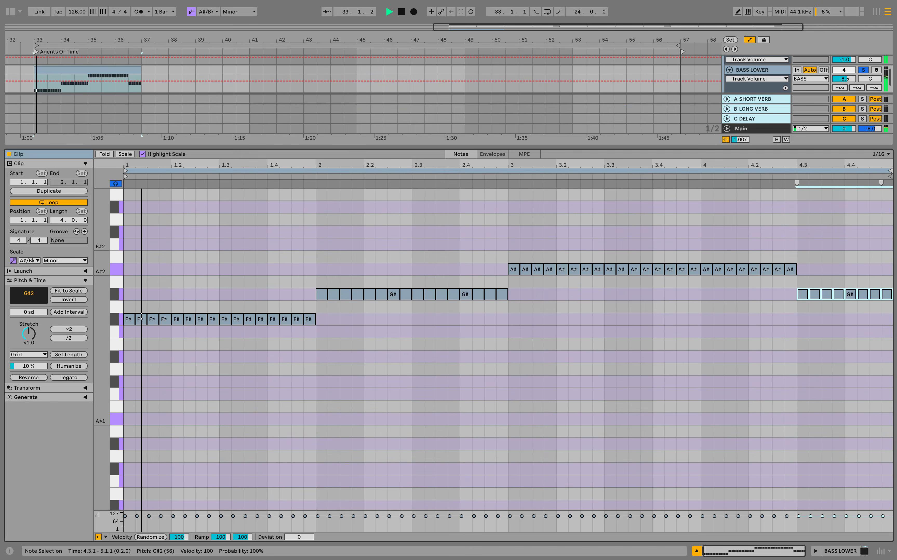
Step: Select all notes in the bass clip and shorten them slightly to leave small gaps between them
{"action": "right_click", "coordinate": [128, 211]}
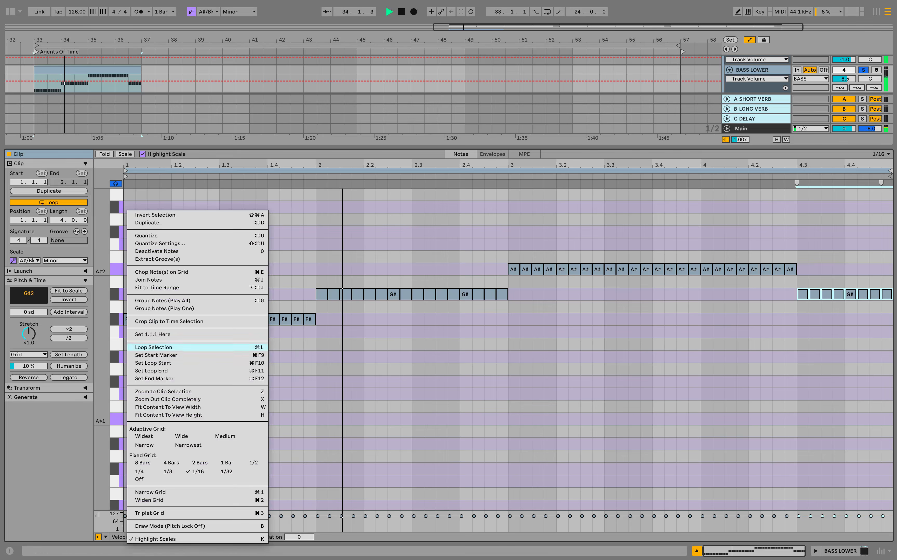
{"action": "left_click", "coordinate": [126, 208]}
{"action": "left_click_drag", "start_coordinate": [126, 208], "coordinate": [885, 367]}
{"action": "key", "text": "space"}
{"action": "scroll", "coordinate": [129, 319], "scroll_direction": "up", "scroll_amount": 8}
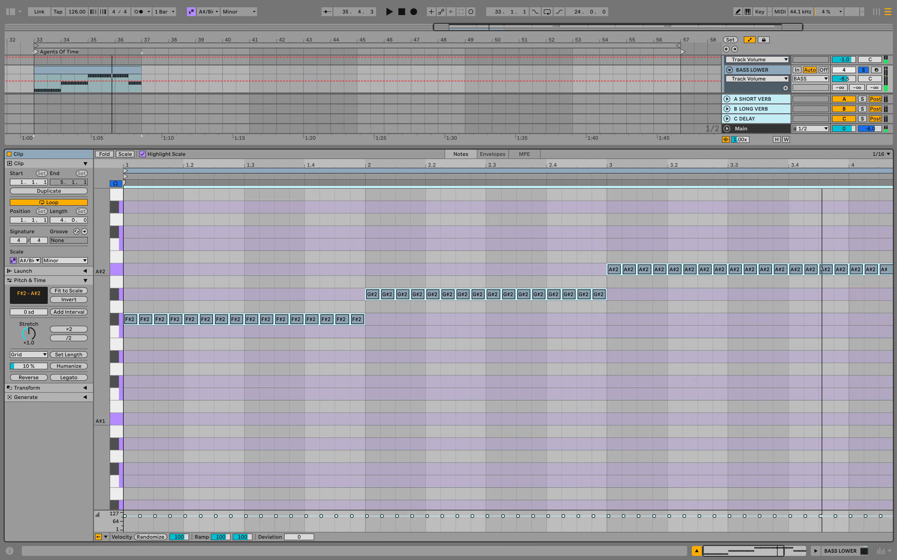
{"action": "scroll", "coordinate": [129, 319], "scroll_direction": "up", "scroll_amount": 2}
{"action": "key", "text": "space"}
{"action": "scroll", "coordinate": [129, 319], "scroll_direction": "down", "scroll_amount": 8}
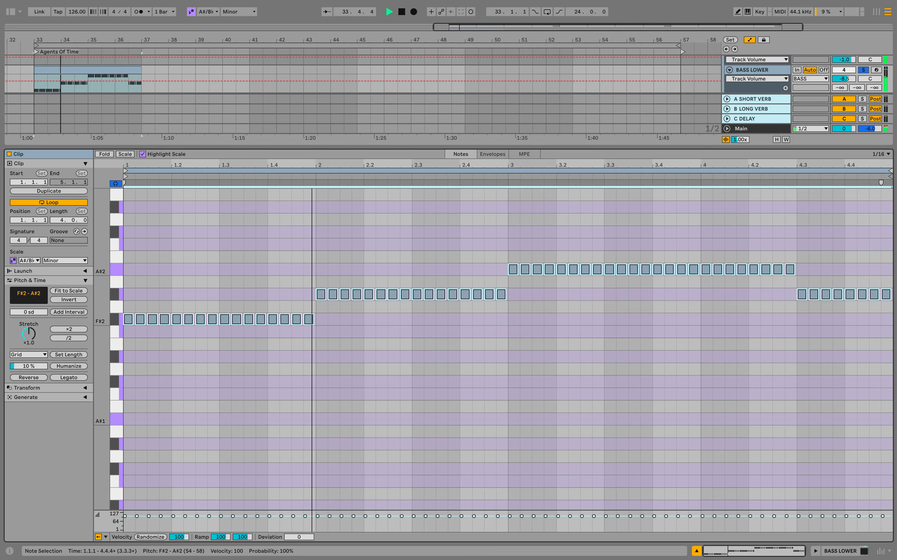
Step: Unsolo the BASS LOWER track and show its device chain
{"action": "key", "text": "super+alt+l"}
{"action": "left_click", "coordinate": [865, 117]}
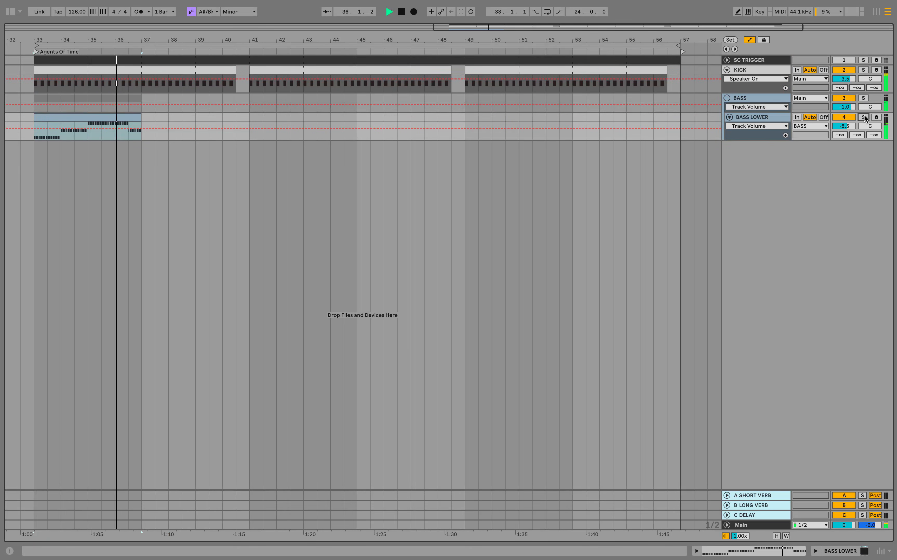
{"action": "key", "text": "super+alt+l"}
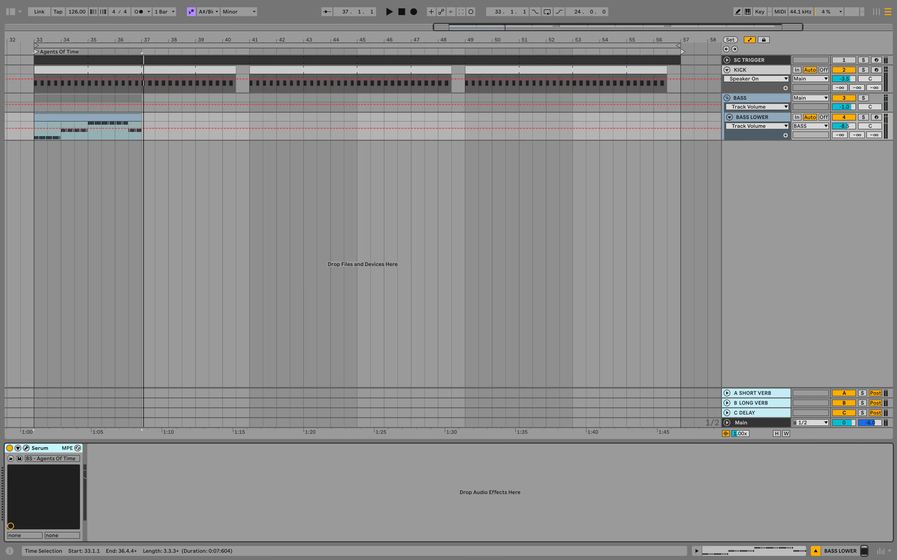
Step: Add an EQ Eight after Serum on the BASS LOWER track and play the track soloed
{"action": "key", "text": "super+f"}
{"action": "type", "text": "eq"}
{"action": "key", "text": "Down"}
{"action": "key", "text": "Down"}
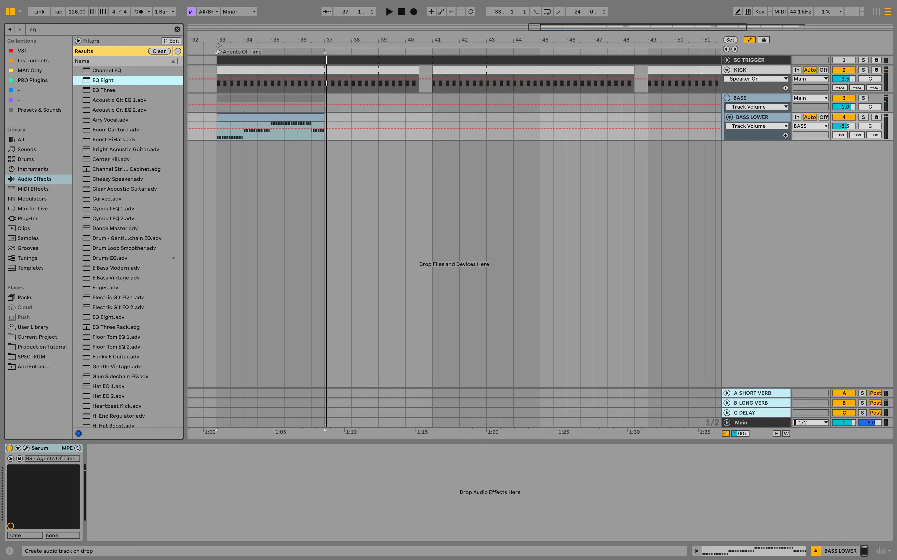
{"action": "key", "text": "Return"}
{"action": "left_click", "coordinate": [864, 117]}
{"action": "key", "text": "space"}
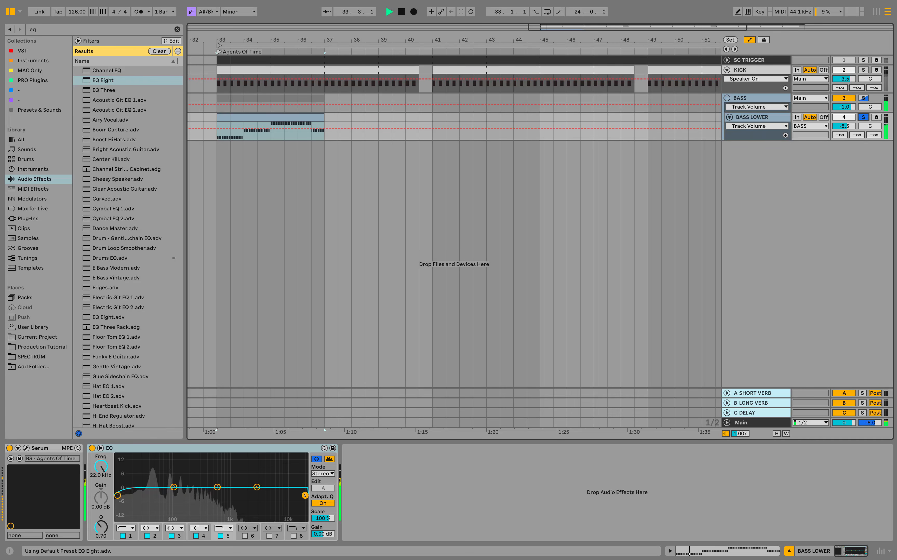
Step: Change EQ band 1 to a steeper low cut at about 42 Hz with a Q of 0.7
{"action": "left_click", "coordinate": [126, 528]}
{"action": "left_click", "coordinate": [125, 465]}
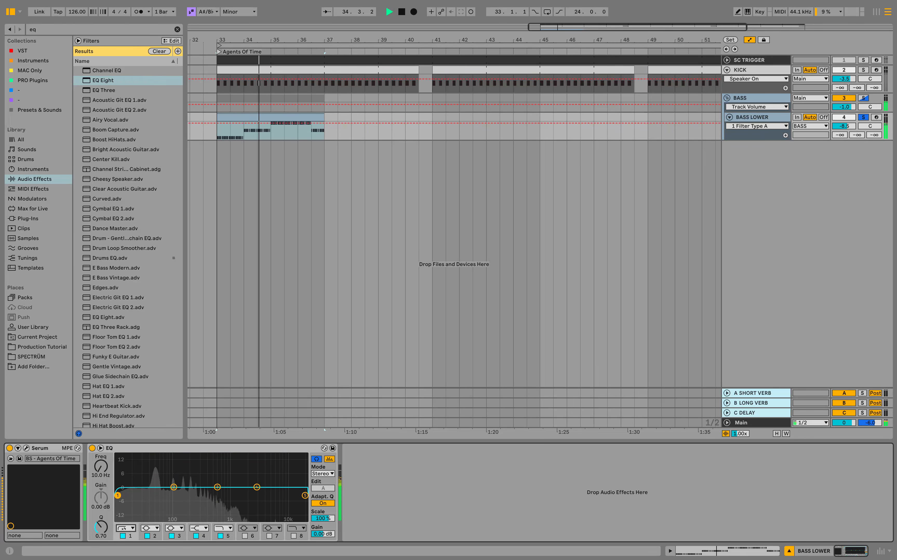
{"action": "left_click_drag", "start_coordinate": [118, 496], "coordinate": [151, 497]}
{"action": "key", "text": "space"}
{"action": "key", "text": "space"}
{"action": "left_click", "coordinate": [101, 527]}
{"action": "type", "text": "0.7"}
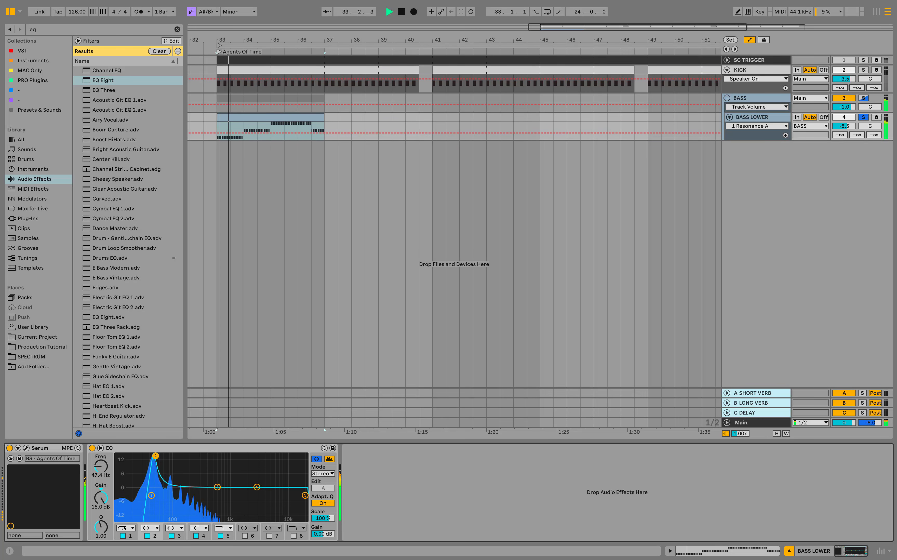
Step: Set EQ band 2 to 45 Hz with a Q of 4 and a gain of -4 dB
{"action": "left_click_drag", "start_coordinate": [155, 455], "coordinate": [155, 456]}
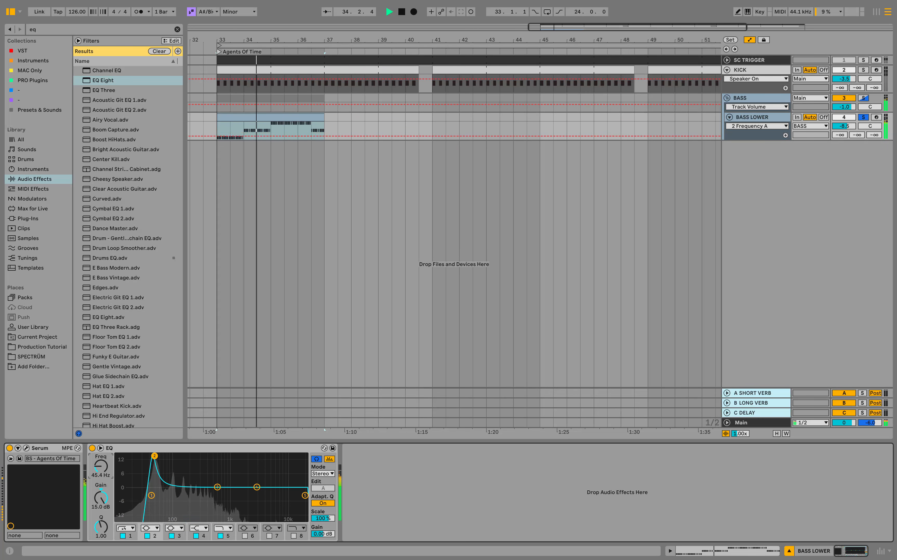
{"action": "key", "text": "space"}
{"action": "type", "text": "45"}
{"action": "key", "text": "Return"}
{"action": "left_click", "coordinate": [101, 527]}
{"action": "type", "text": "4"}
{"action": "key", "text": "Return"}
{"action": "left_click", "coordinate": [101, 497]}
{"action": "type", "text": "-4"}
{"action": "key", "text": "Return"}
{"action": "key", "text": "space"}
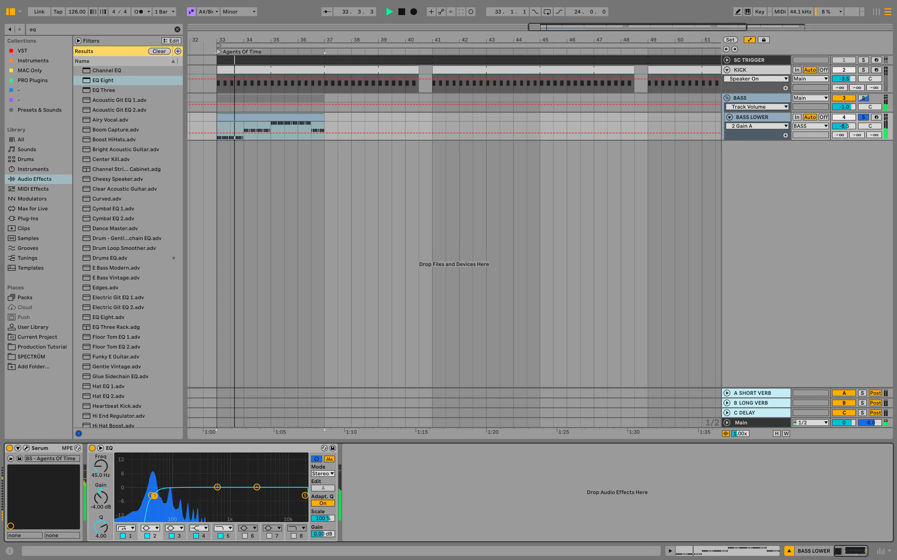
{"action": "left_click_drag", "start_coordinate": [155, 496], "coordinate": [155, 496]}
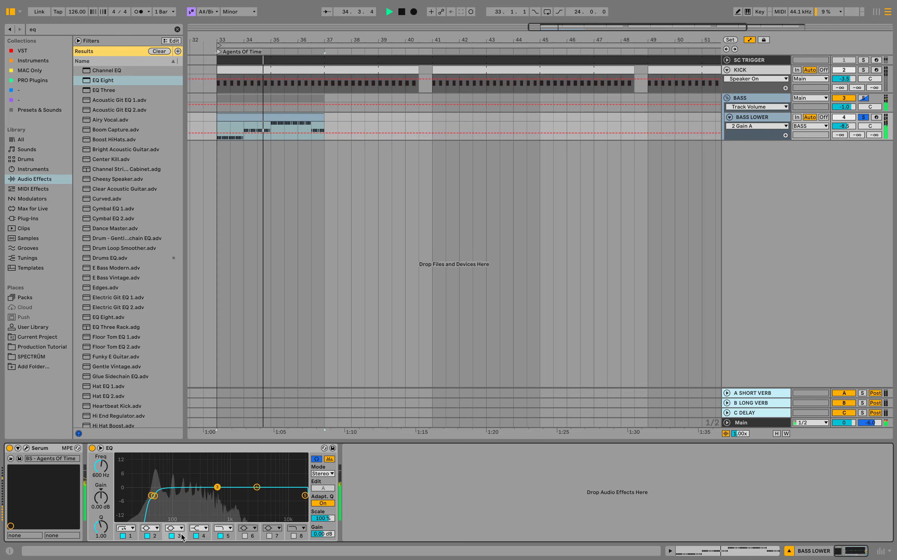
Step: Set EQ band 3 to 100 Hz with a gain of 2 dB
{"action": "left_click_drag", "start_coordinate": [217, 487], "coordinate": [174, 486]}
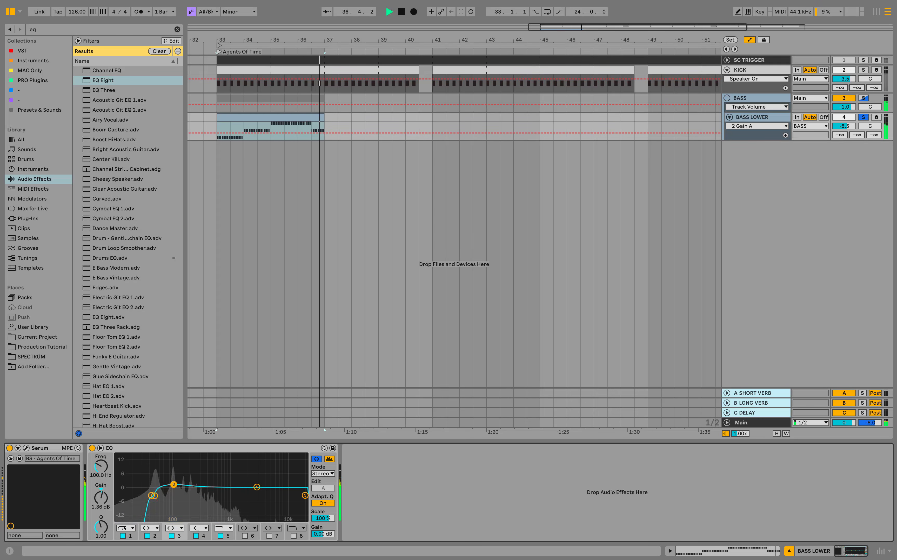
{"action": "mouse_move", "coordinate": [174, 484]}
{"action": "left_mouse_down"}
{"action": "mouse_move", "coordinate": [174, 475]}
{"action": "mouse_move", "coordinate": [174, 482]}
{"action": "left_mouse_up"}
{"action": "left_click_drag", "start_coordinate": [103, 497], "coordinate": [104, 496]}
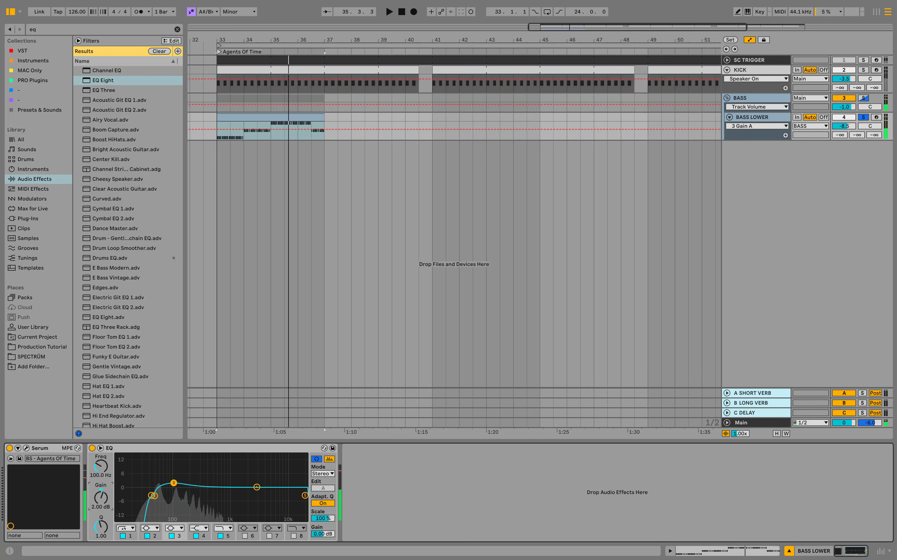
Step: Lower the high cut of EQ band 5 to 600 Hz and unsolo the bass
{"action": "left_click", "coordinate": [305, 495]}
{"action": "left_click_drag", "start_coordinate": [305, 495], "coordinate": [219, 496]}
{"action": "left_click_drag", "start_coordinate": [103, 466], "coordinate": [103, 466]}
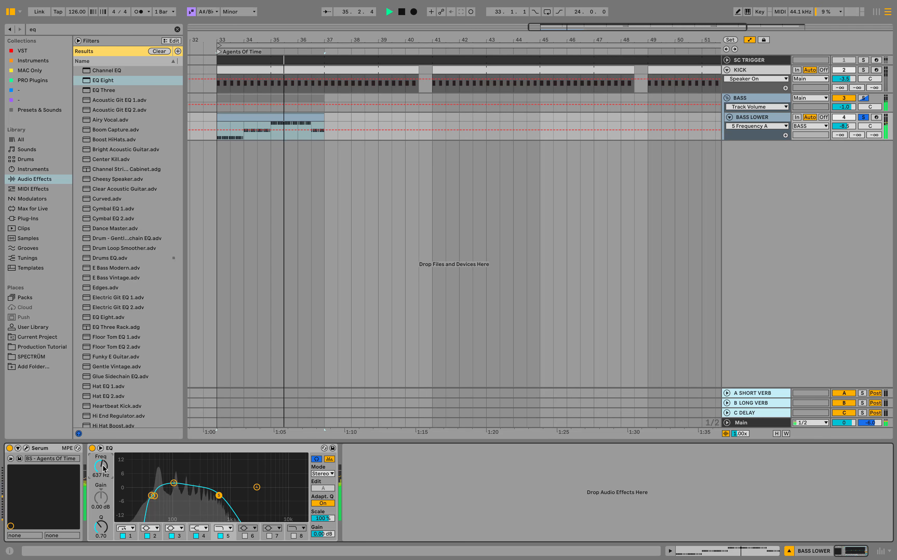
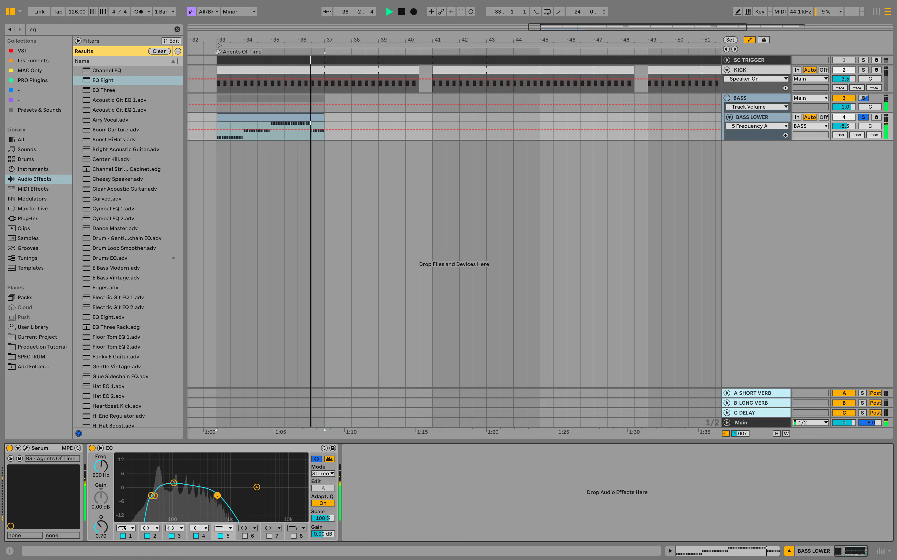
{"action": "left_click", "coordinate": [863, 98]}
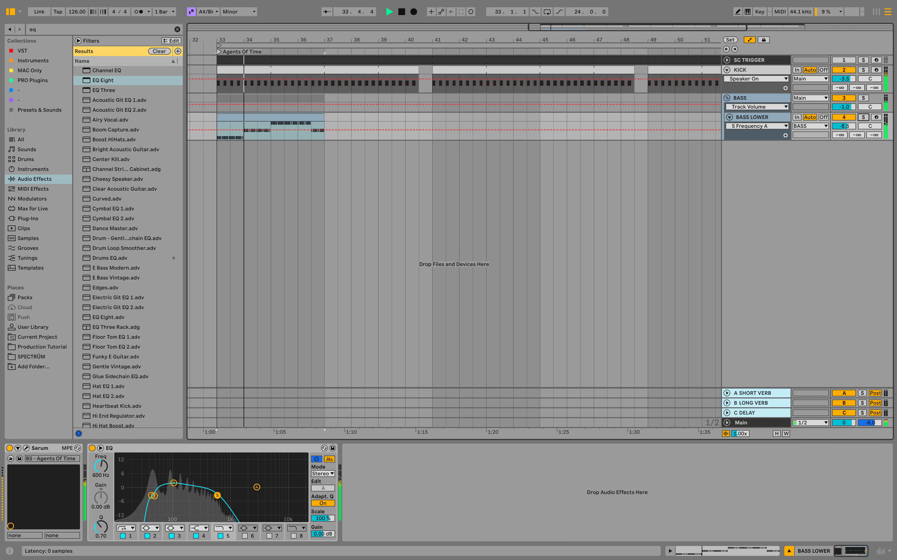
Step: Bypass and re-enable the bass EQ during playback to compare its effect with the kick
{"action": "left_click", "coordinate": [92, 447]}
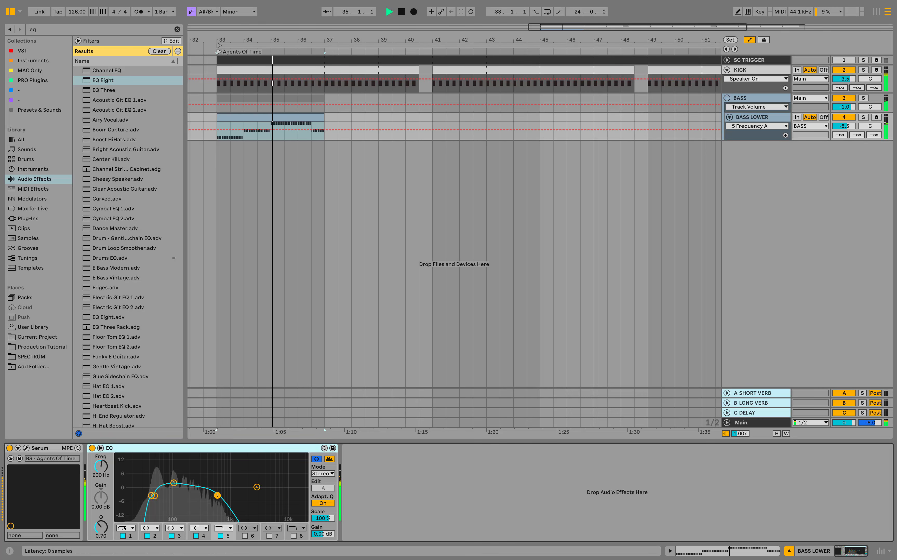
{"action": "left_click", "coordinate": [92, 448]}
{"action": "key", "text": "space"}
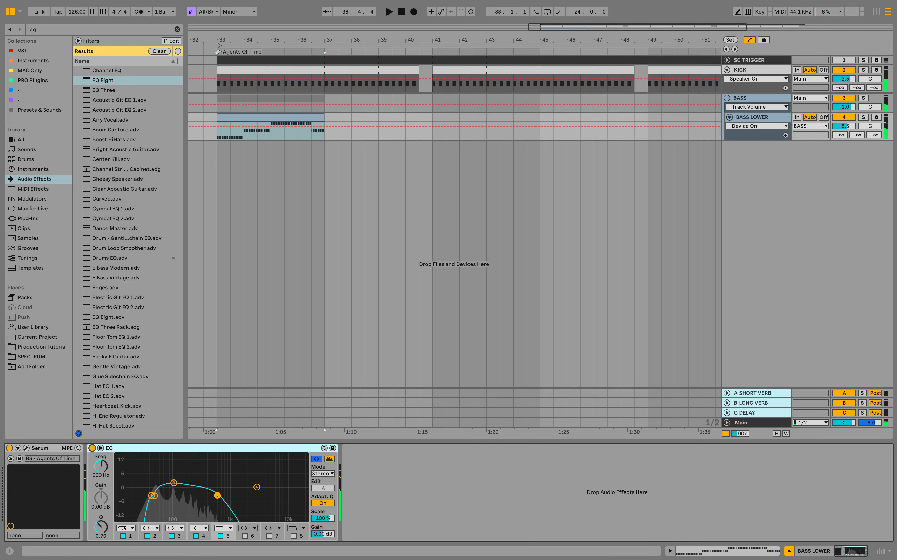
Step: Copy the Compressor Bass device from the SC TRIGGER track to the end of the BASS LOWER chain and enable it
{"action": "left_click", "coordinate": [749, 60]}
{"action": "right_click", "coordinate": [389, 468]}
{"action": "left_click", "coordinate": [404, 373]}
{"action": "left_click", "coordinate": [752, 117]}
{"action": "right_click", "coordinate": [438, 483]}
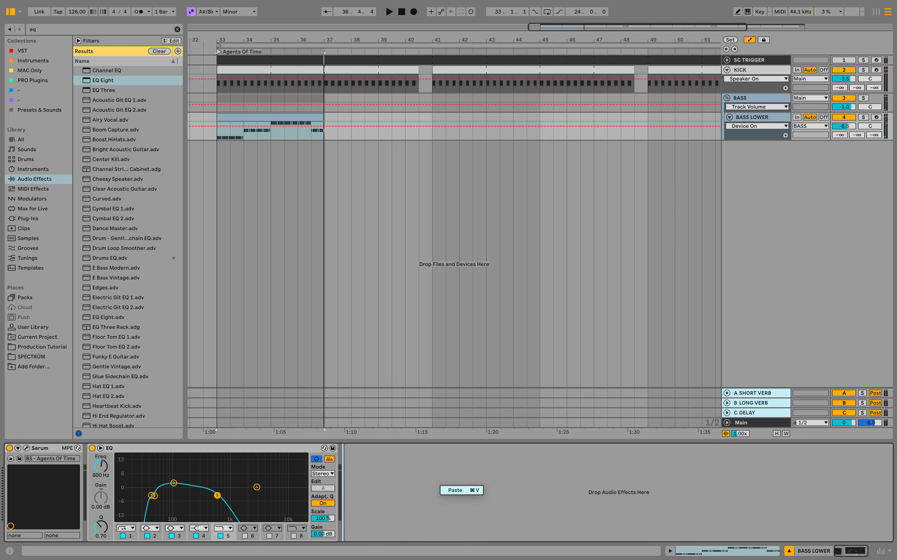
{"action": "left_click", "coordinate": [454, 490]}
{"action": "key", "text": "space"}
{"action": "left_click", "coordinate": [347, 448]}
{"action": "double_click", "coordinate": [347, 478]}
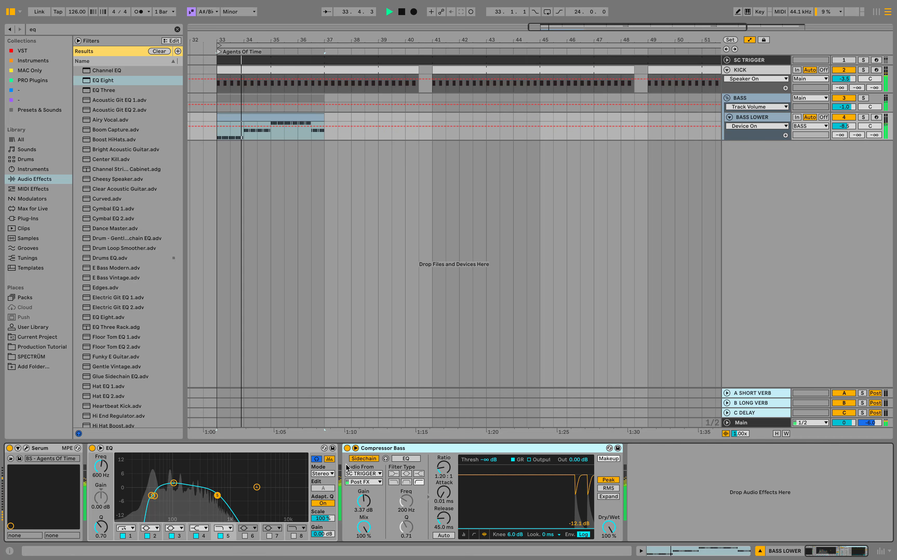
Step: Set the ratio of Compressor Bass to 2.50 : 1 and restart playback
{"action": "left_click_drag", "start_coordinate": [444, 467], "coordinate": [444, 428]}
{"action": "key", "text": "space"}
{"action": "key", "text": "space"}
Step: Audition the BASS LOWER track soloed and in the mix, and bypass its EQ for comparison
{"action": "left_click", "coordinate": [863, 117]}
{"action": "left_click", "coordinate": [864, 117]}
{"action": "left_click", "coordinate": [92, 448]}
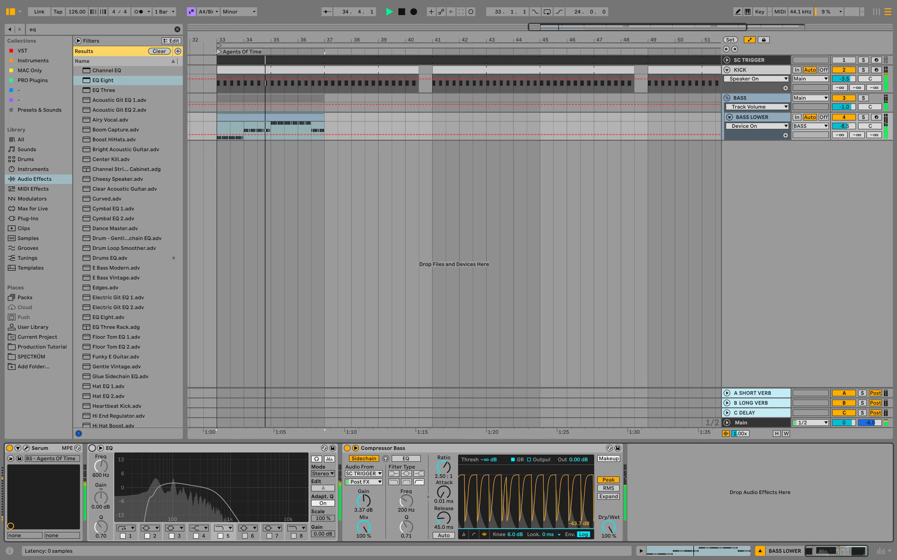
Step: Re-enable the EQ on BASS LOWER, extend the bass clip repeats out to bar 57 and play them back
{"action": "left_click", "coordinate": [92, 448]}
{"action": "left_click_drag", "start_coordinate": [424, 40], "coordinate": [371, 30]}
{"action": "key", "text": "space"}
{"action": "left_click_drag", "start_coordinate": [304, 117], "coordinate": [663, 115]}
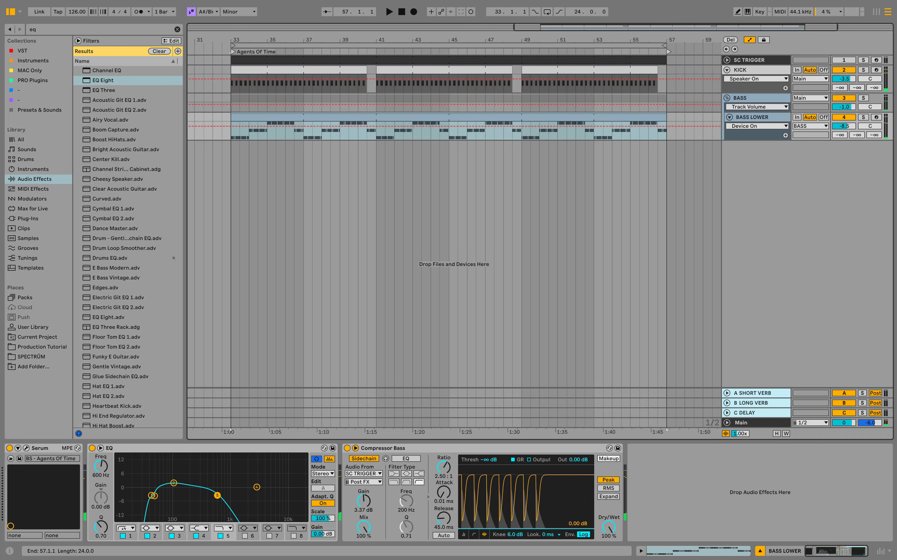
{"action": "key", "text": "space"}
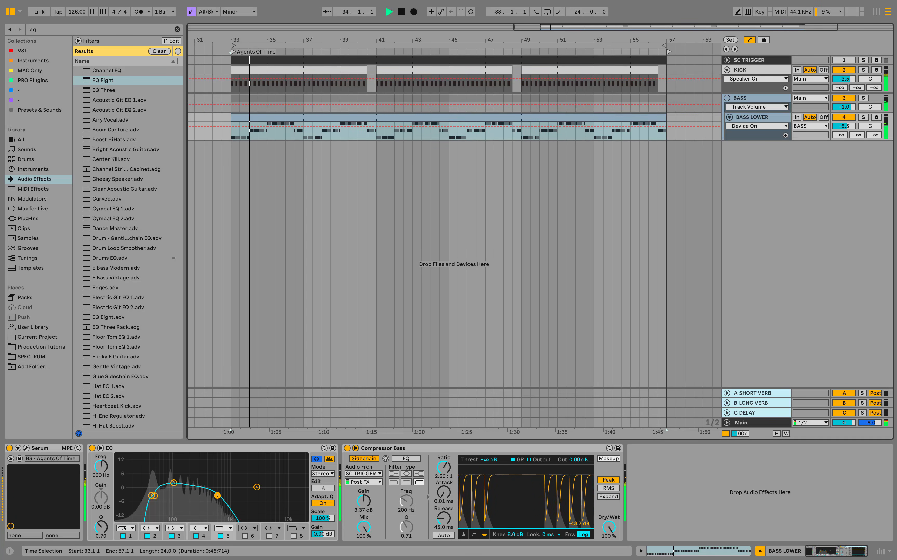
{"action": "left_click", "coordinate": [665, 155]}
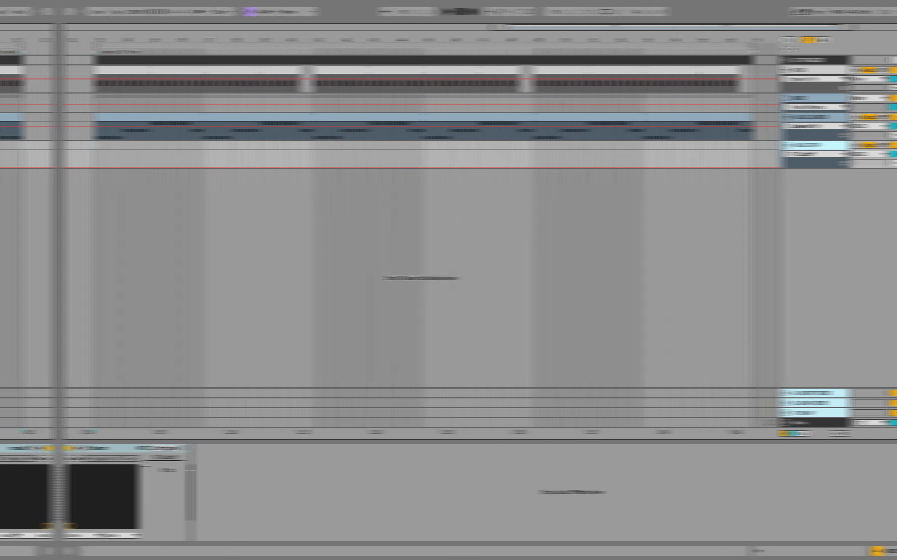
Step: Copy the BASS LOWER clips onto the BASS TOP track starting at bar 33 and audition BASS TOP soloed
{"action": "key", "text": "super+alt+p"}
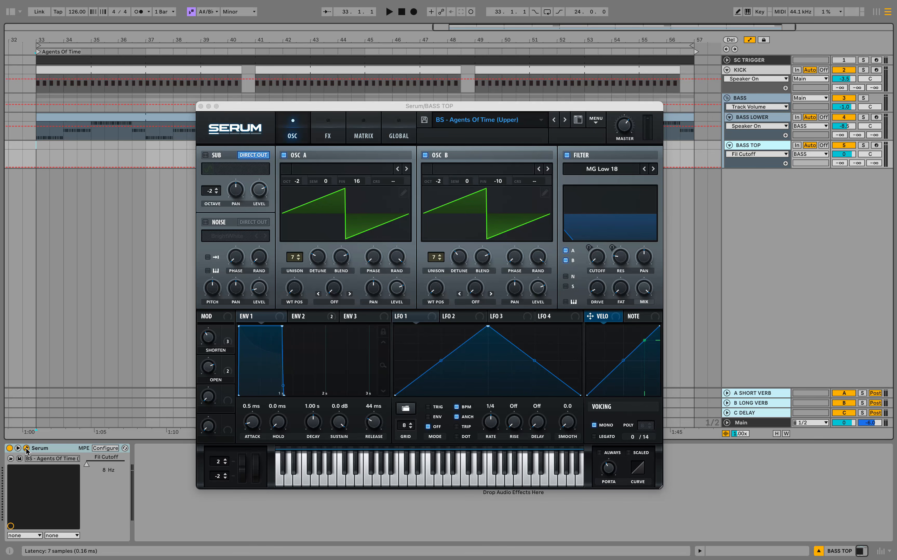
{"action": "left_click", "coordinate": [201, 106]}
{"action": "left_click", "coordinate": [111, 118]}
{"action": "key", "text": "super+c"}
{"action": "left_click", "coordinate": [37, 146]}
{"action": "key", "text": "super+v"}
{"action": "left_click", "coordinate": [863, 145]}
{"action": "key", "text": "space"}
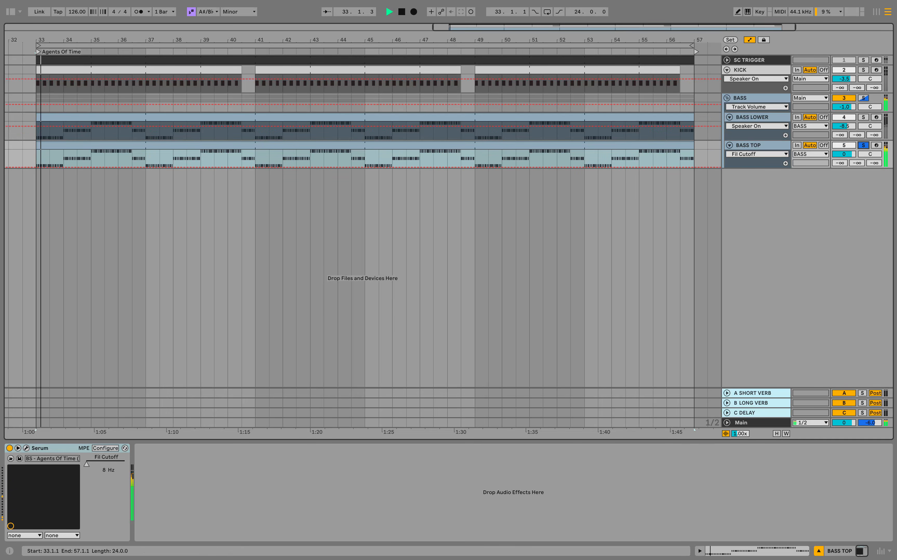
Step: Deactivate the first F#2 note in the BASS TOP clip and repeat that four-note pattern through bar 1
{"action": "key", "text": "shift+Tab"}
{"action": "key", "text": "space"}
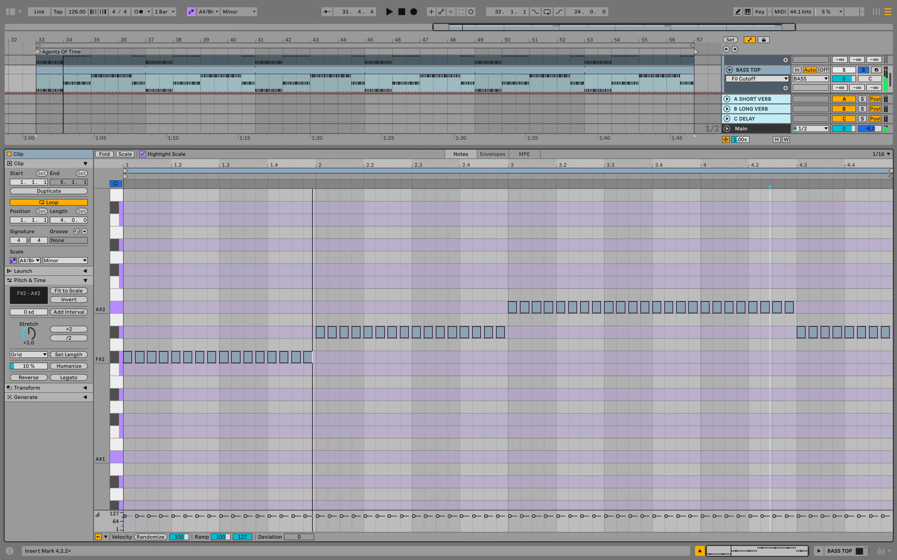
{"action": "left_click", "coordinate": [127, 357]}
{"action": "left_click_drag", "start_coordinate": [125, 325], "coordinate": [170, 371]}
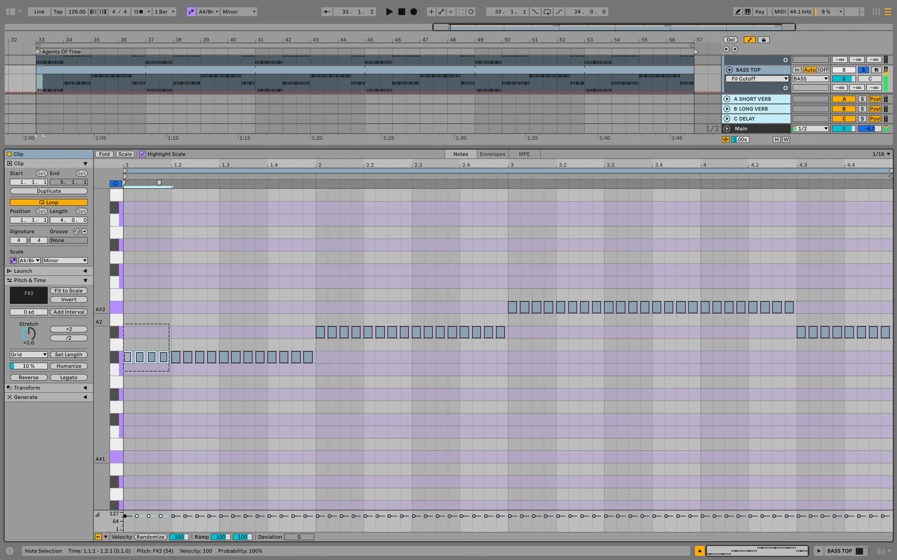
{"action": "key", "text": "super+d"}
{"action": "key", "text": "super+d"}
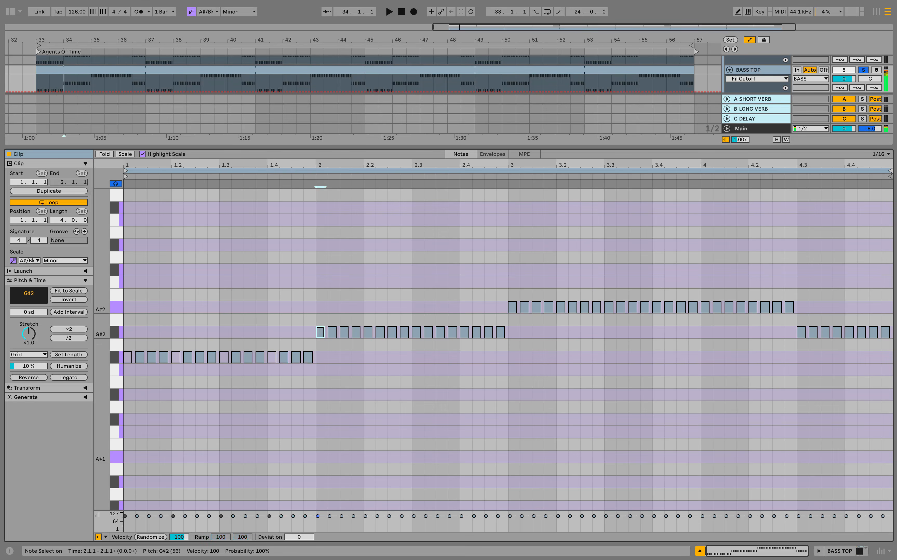
Step: Apply the same pattern to the G#2 and A#2 notes in bars 2 to 4, with each beat's first note deactivated
{"action": "left_click_drag", "start_coordinate": [327, 305], "coordinate": [362, 349]}
{"action": "key", "text": "super+d"}
{"action": "key", "text": "super+d"}
{"action": "key", "text": "super+d"}
{"action": "key", "text": "alt+Right"}
{"action": "left_click_drag", "start_coordinate": [554, 320], "coordinate": [504, 286]}
{"action": "key", "text": "alt+Right"}
{"action": "key", "text": "alt+Right"}
{"action": "key", "text": "alt+Right"}
{"action": "key", "text": "alt+Right"}
{"action": "key", "text": "alt+Right"}
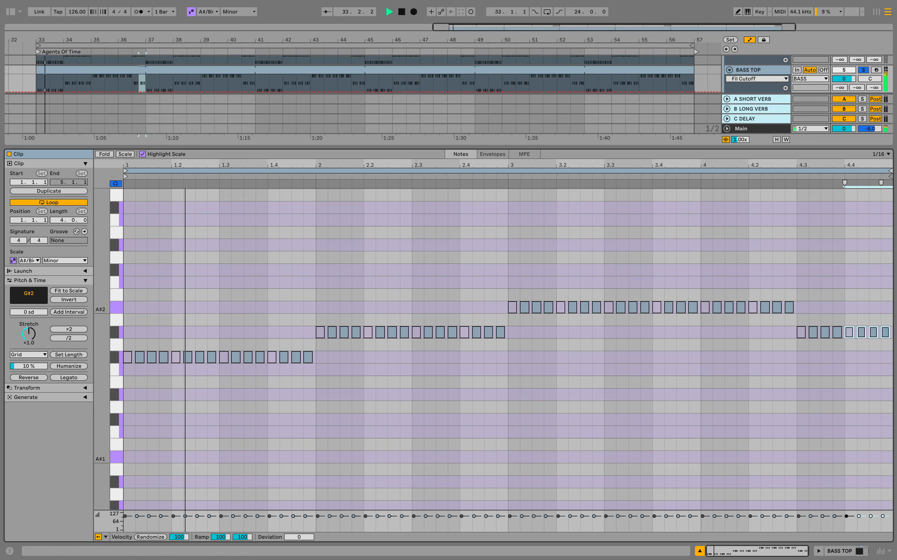
Step: Solo the KICK alongside BASS TOP, play both and set the BASS TOP track volume to -7.5 dB
{"action": "key", "text": "super+alt+l"}
{"action": "left_click", "coordinate": [863, 70], "text": "super"}
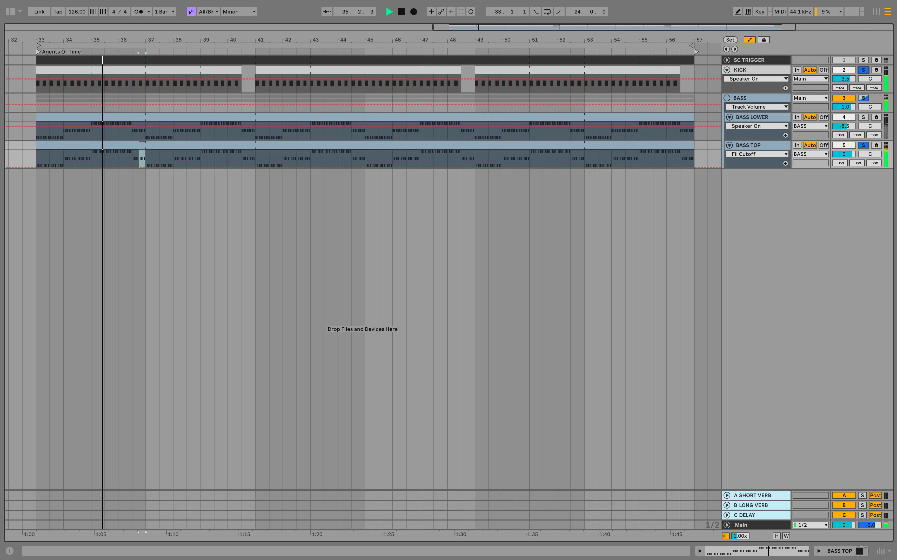
{"action": "key", "text": "shift+Tab"}
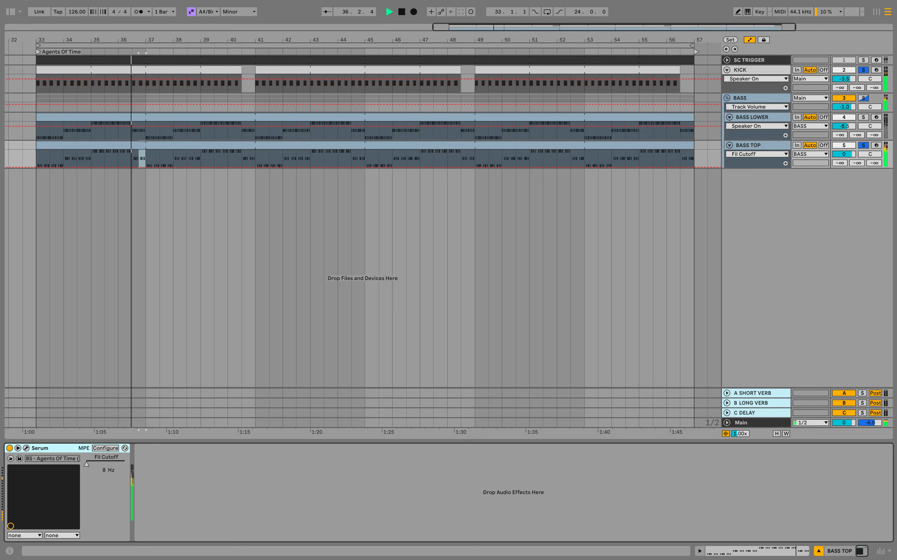
{"action": "key", "text": "space"}
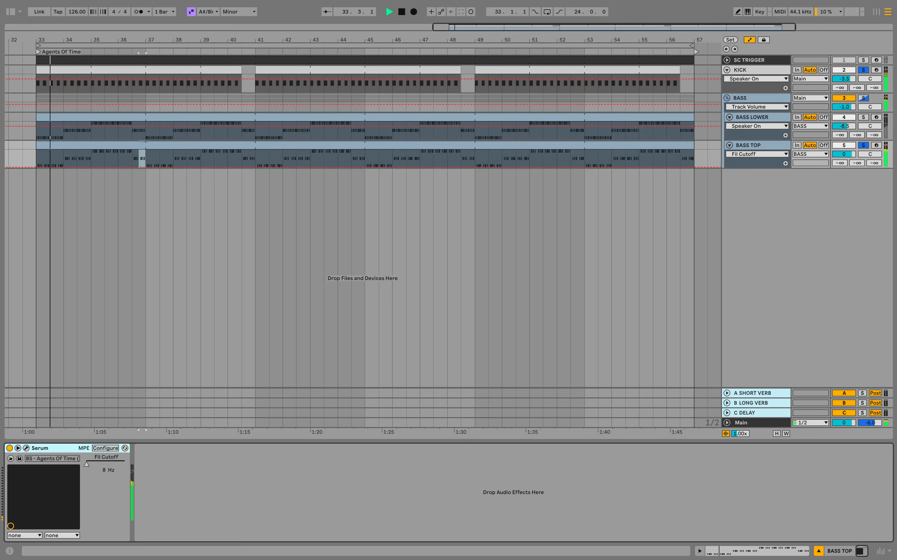
{"action": "left_click_drag", "start_coordinate": [844, 154], "coordinate": [844, 181]}
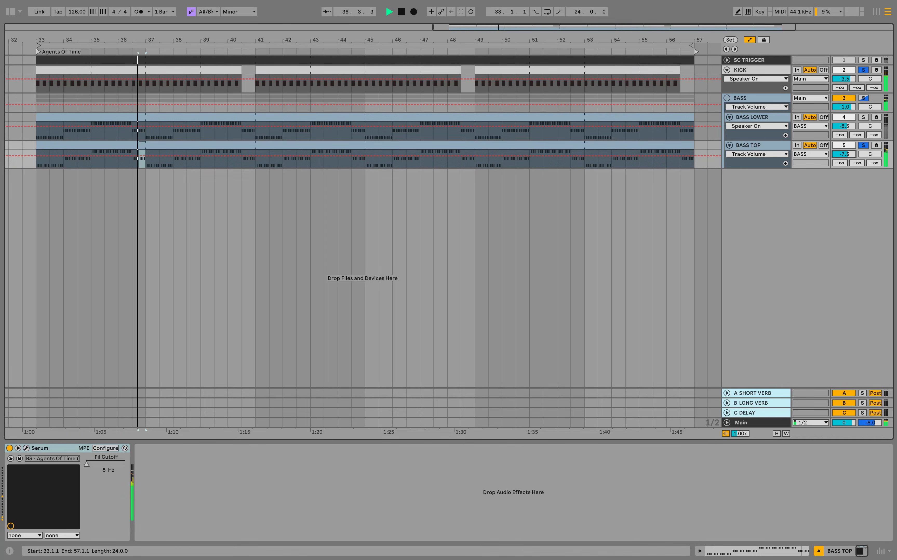
{"action": "key", "text": "space"}
Step: Add a Saturator after Serum on the BASS TOP track and set its curve type to Soft Sine
{"action": "key", "text": "super+f"}
{"action": "type", "text": "sat"}
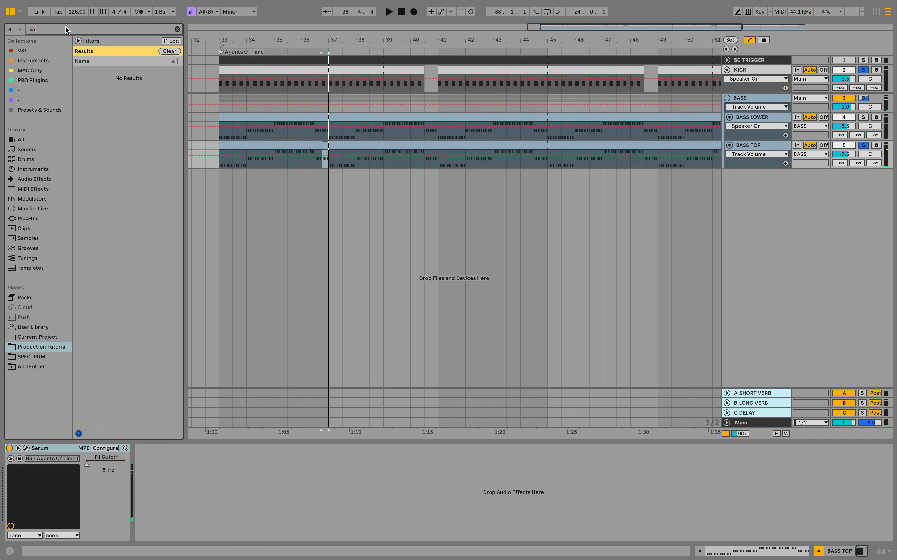
{"action": "left_click", "coordinate": [34, 179]}
{"action": "double_click", "coordinate": [105, 70]}
{"action": "key", "text": "space"}
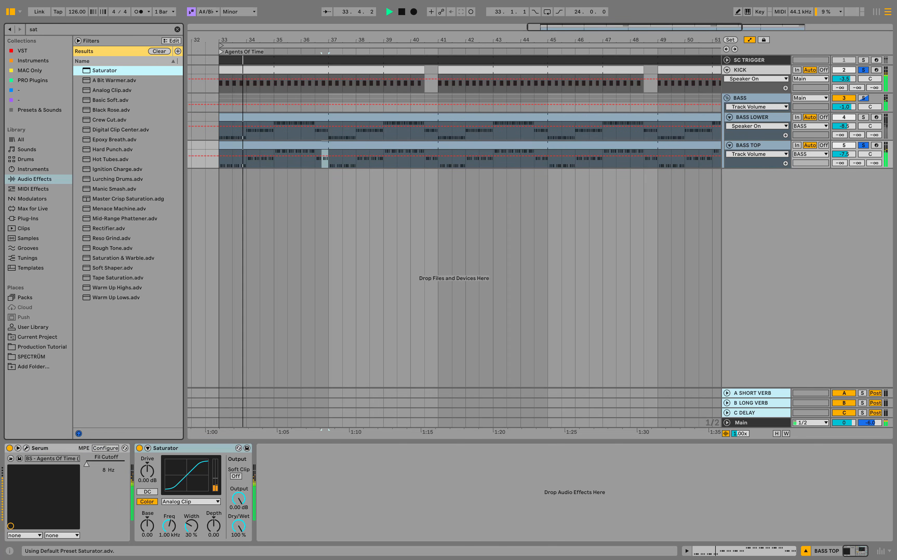
{"action": "left_click", "coordinate": [190, 501]}
{"action": "left_click", "coordinate": [182, 455]}
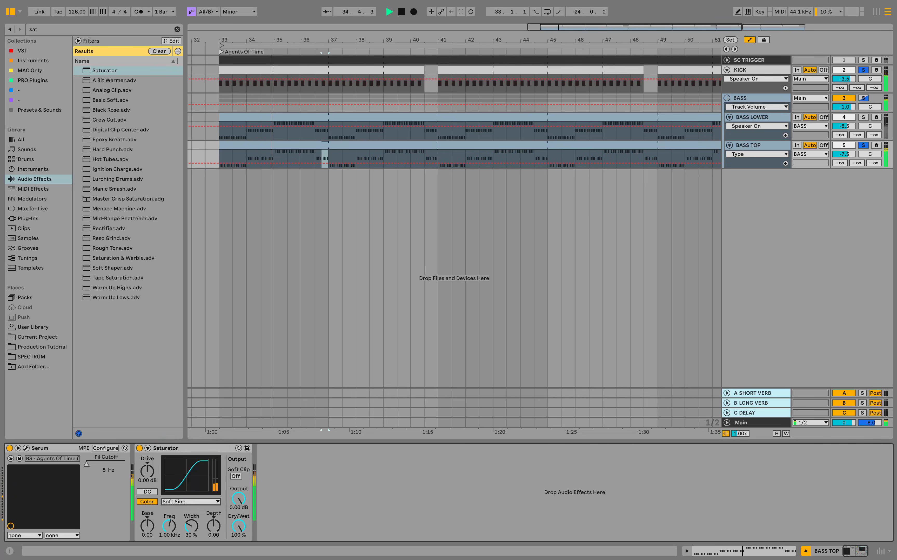
Step: Add an EQ Eight after the Saturator on the BASS TOP track and restart playback
{"action": "key", "text": "space"}
{"action": "key", "text": "super+f"}
{"action": "type", "text": "eq"}
{"action": "key", "text": "Down"}
{"action": "key", "text": "Down"}
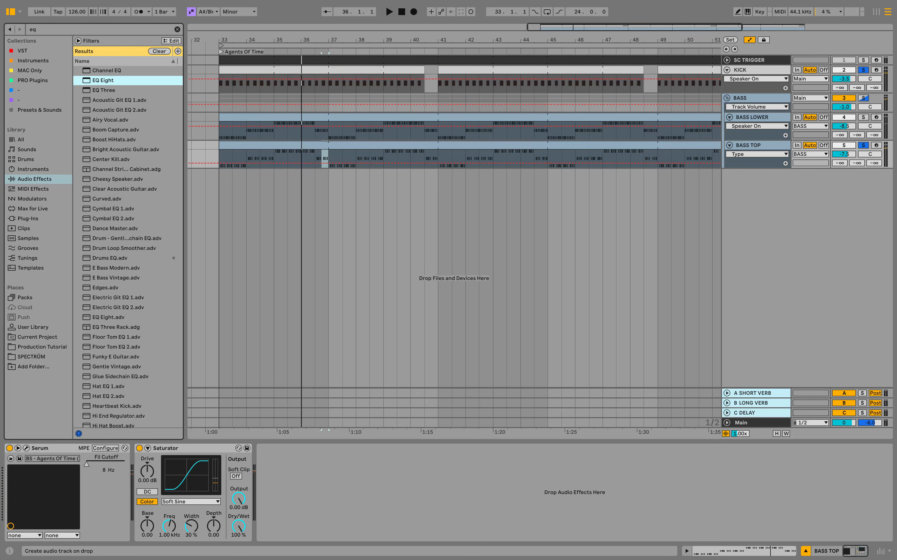
{"action": "key", "text": "Return"}
{"action": "key", "text": "space"}
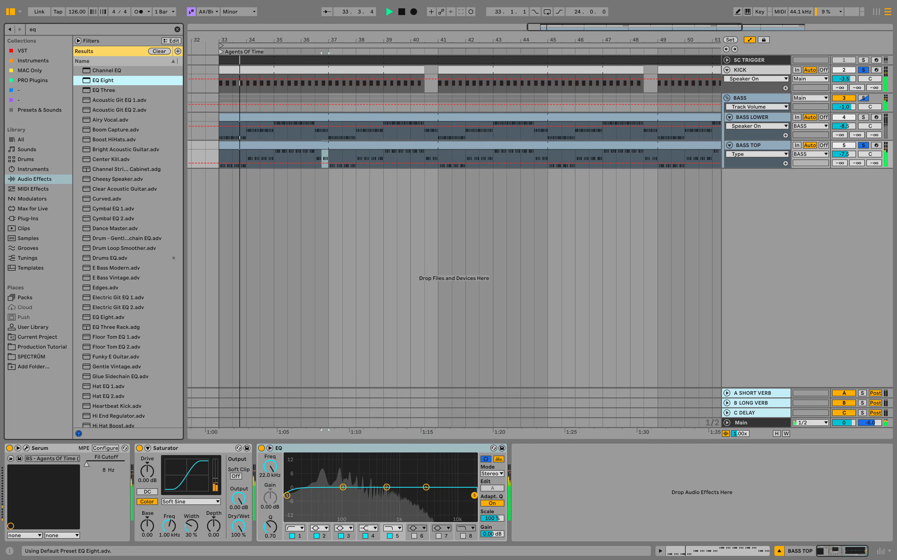
Step: Switch EQ band 1 on BASS TOP to the steeper low cut and set its frequency to 150 Hz
{"action": "left_click", "coordinate": [295, 528]}
{"action": "left_click", "coordinate": [295, 465]}
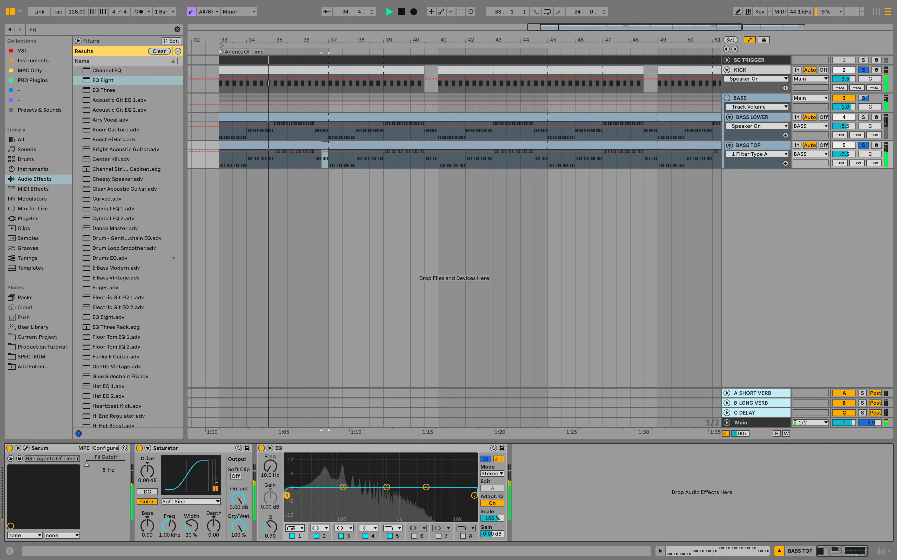
{"action": "key", "text": "space"}
{"action": "key", "text": "space"}
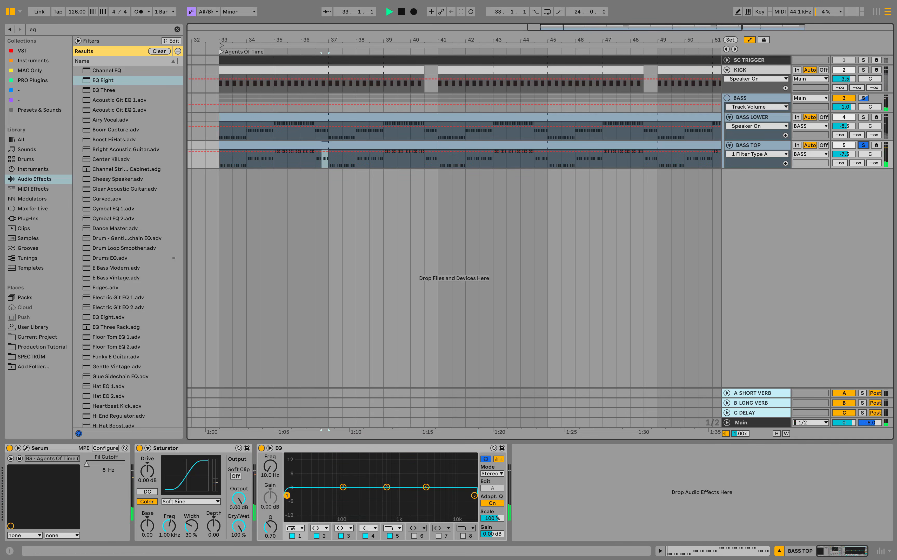
{"action": "left_click_drag", "start_coordinate": [287, 495], "coordinate": [353, 495]}
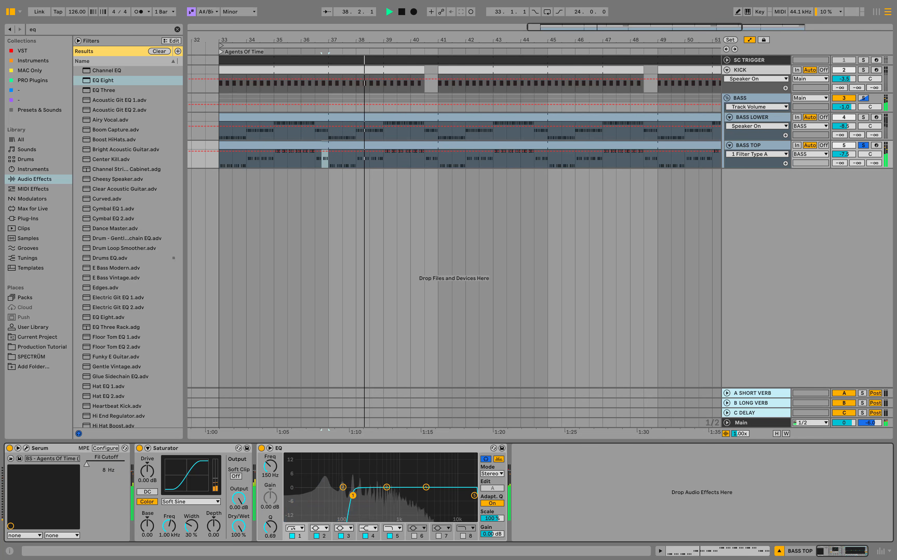
Step: Set the high shelf of EQ band 4 to a gain of -6.00 dB at about 1.3 kHz
{"action": "left_click", "coordinate": [426, 487]}
{"action": "key", "text": "space"}
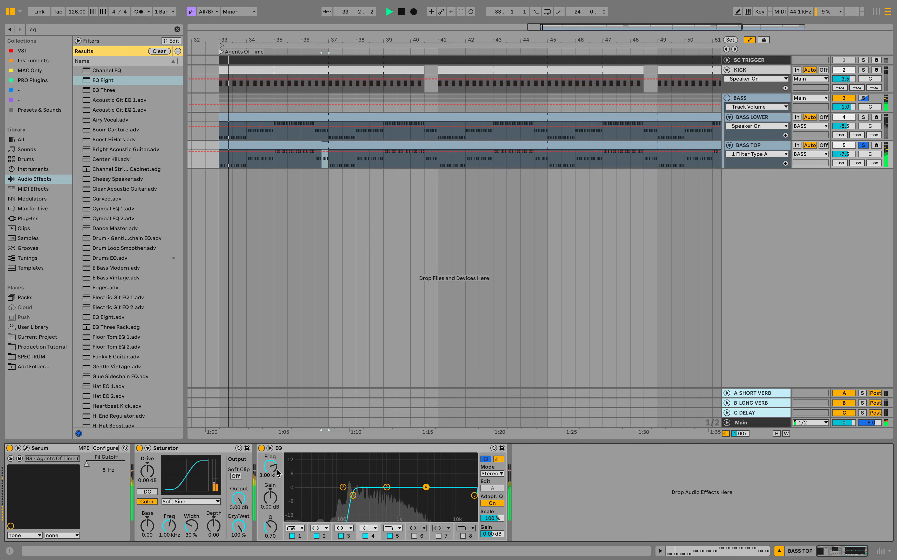
{"action": "left_click", "coordinate": [270, 466]}
{"action": "left_click_drag", "start_coordinate": [270, 466], "coordinate": [270, 503]}
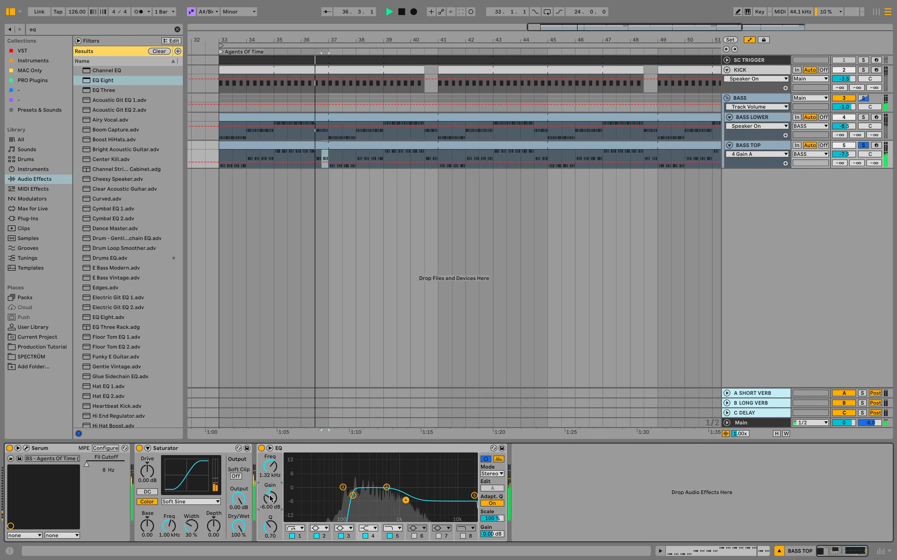
{"action": "left_click", "coordinate": [270, 468]}
{"action": "type", "text": "13"}
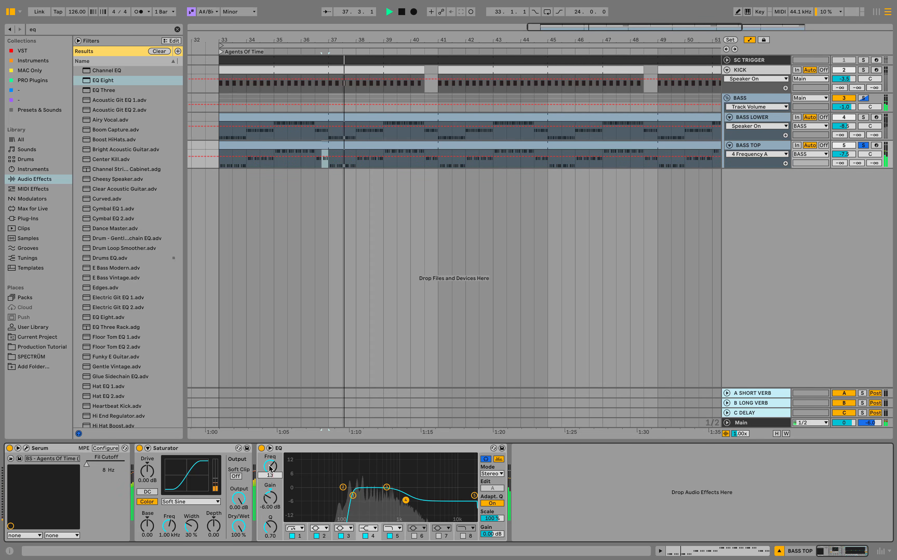
{"action": "key", "text": "space"}
{"action": "key", "text": "space"}
Step: Set the high cut of EQ band 5 to 3.20 kHz with a Q of 1.00 and play BASS TOP in the full mix
{"action": "left_click", "coordinate": [475, 495]}
{"action": "left_click_drag", "start_coordinate": [474, 496], "coordinate": [429, 492]}
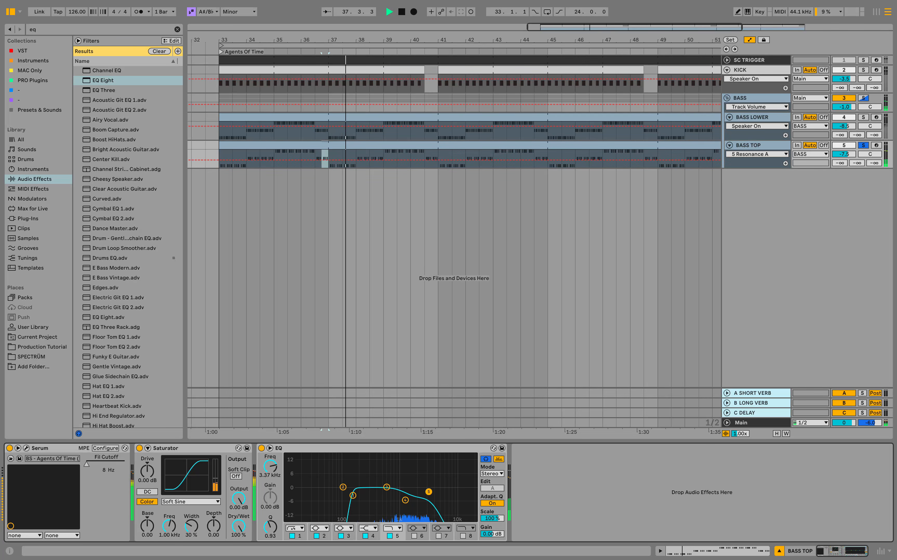
{"action": "left_click", "coordinate": [270, 467]}
{"action": "type", "text": "3200"}
{"action": "key", "text": "Return"}
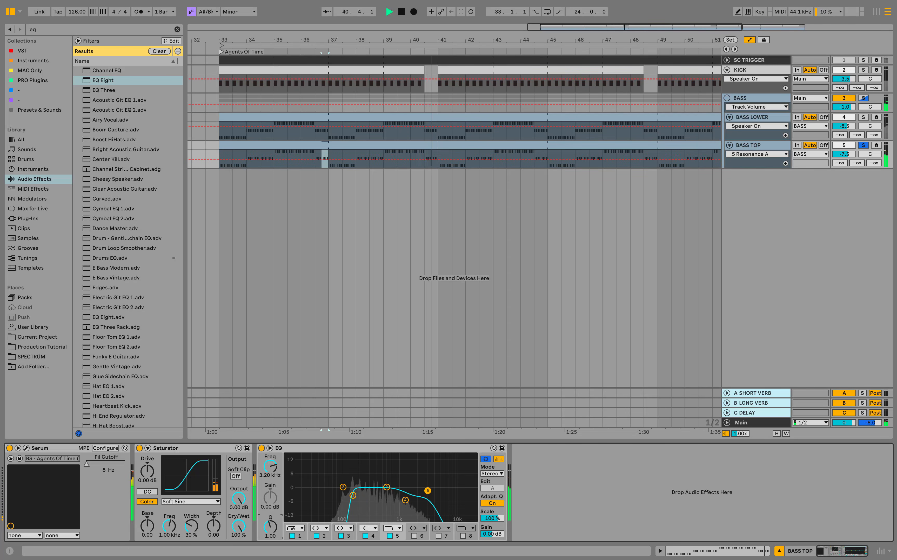
{"action": "left_click", "coordinate": [863, 145]}
{"action": "key", "text": "space"}
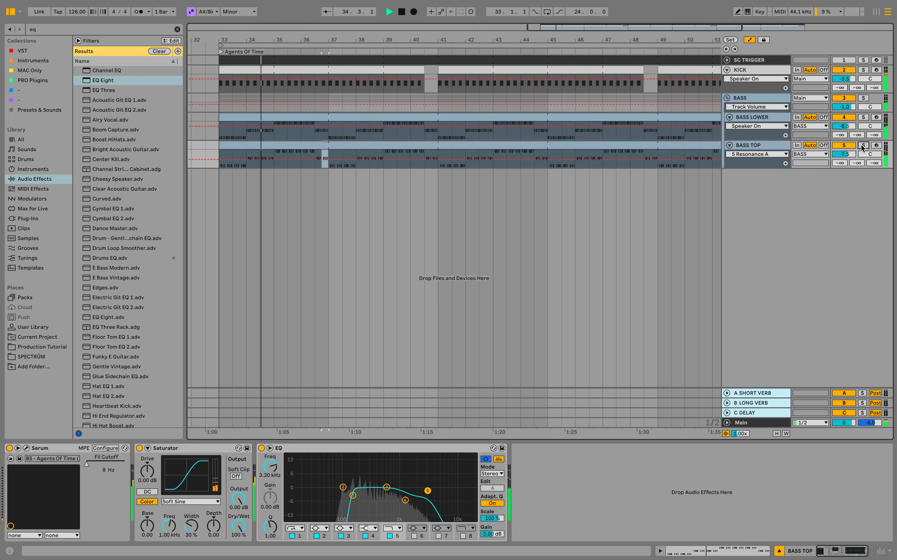
Step: Copy the Compressor Bass device from the SC TRIGGER track to the end of the BASS TOP chain
{"action": "left_click", "coordinate": [778, 62]}
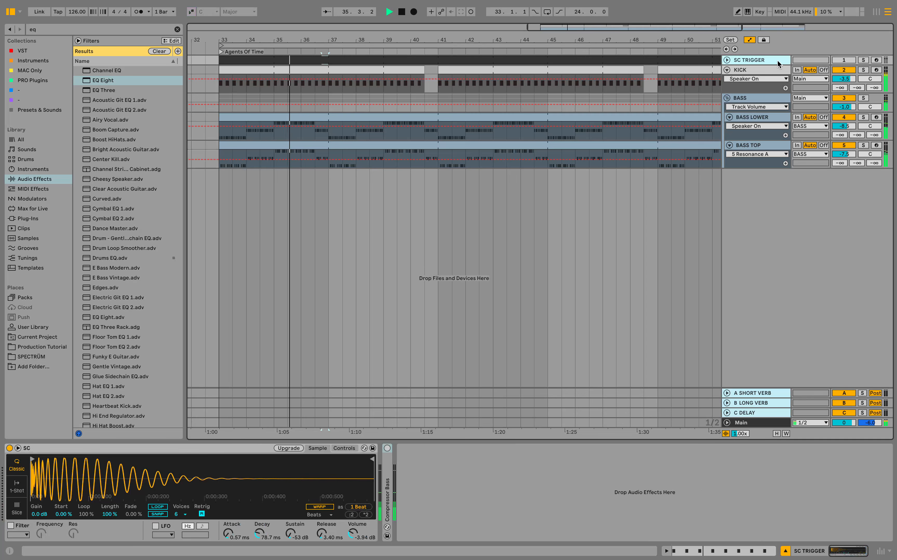
{"action": "right_click", "coordinate": [383, 486]}
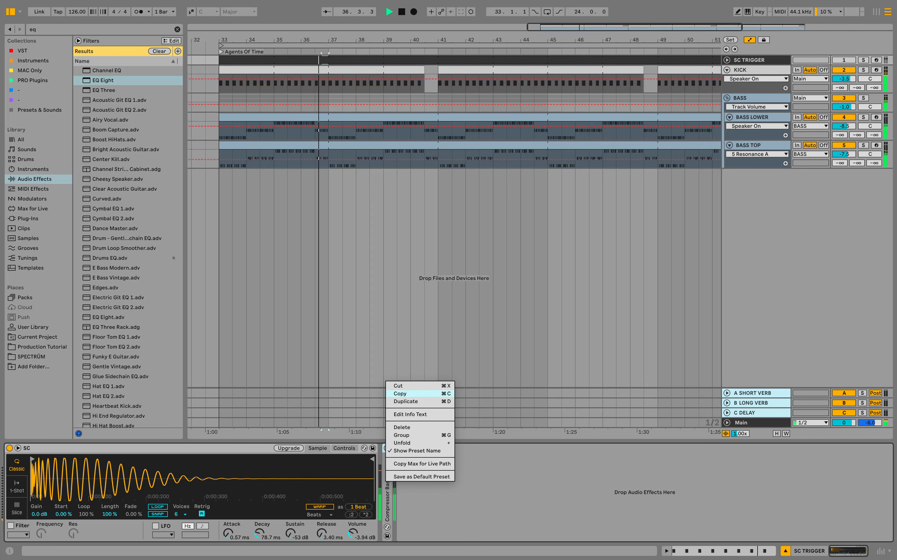
{"action": "left_click", "coordinate": [325, 59]}
{"action": "left_click", "coordinate": [772, 146]}
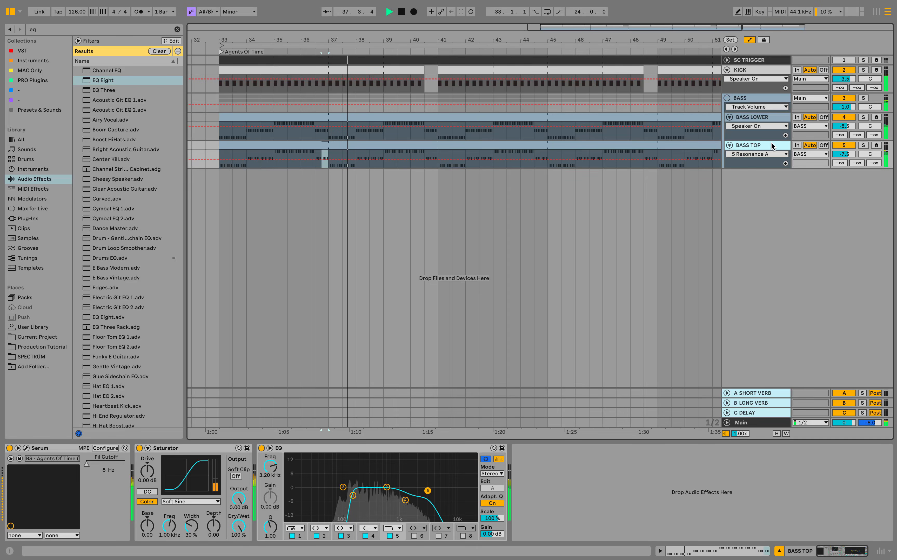
{"action": "right_click", "coordinate": [605, 471]}
{"action": "left_click", "coordinate": [619, 478]}
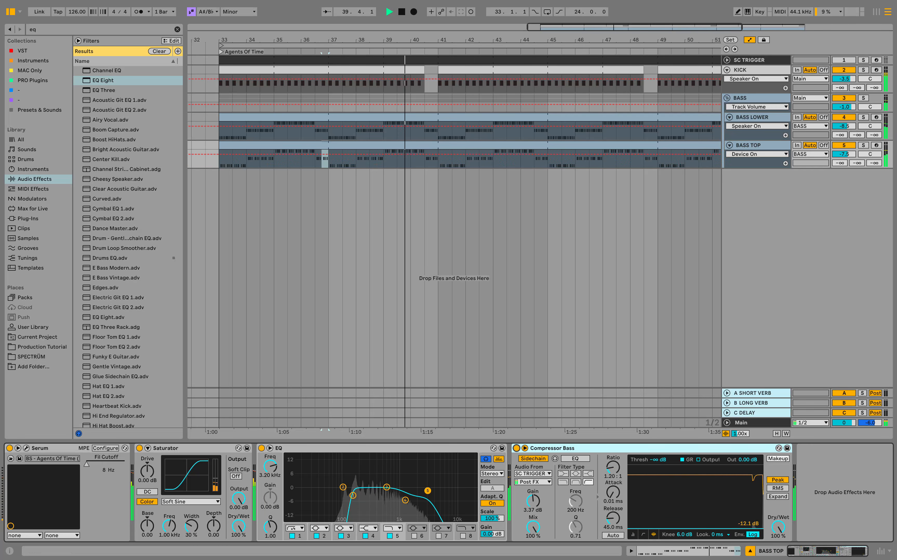
Step: Set the ratio of Compressor Bass on BASS TOP to 4.00 : 1 and audition the track soloed
{"action": "double_click", "coordinate": [611, 464]}
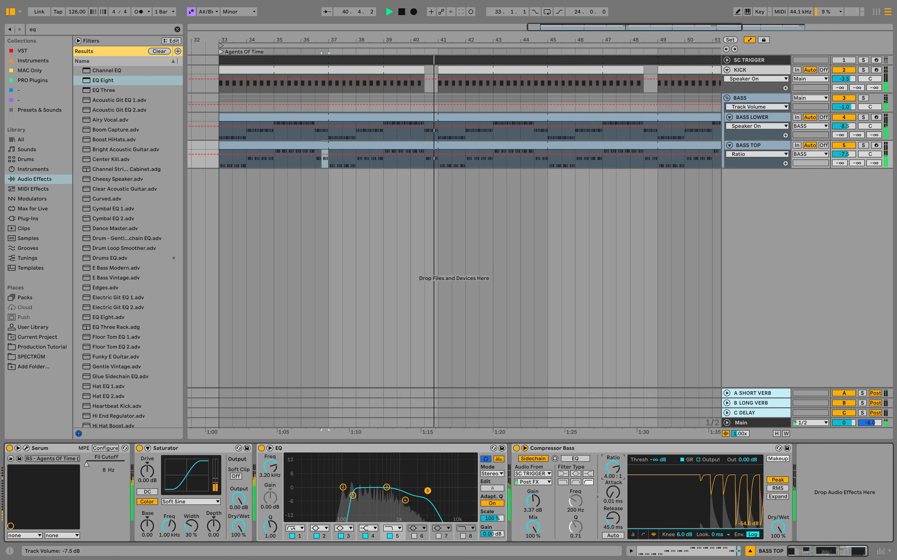
{"action": "left_click", "coordinate": [864, 145]}
{"action": "key", "text": "space"}
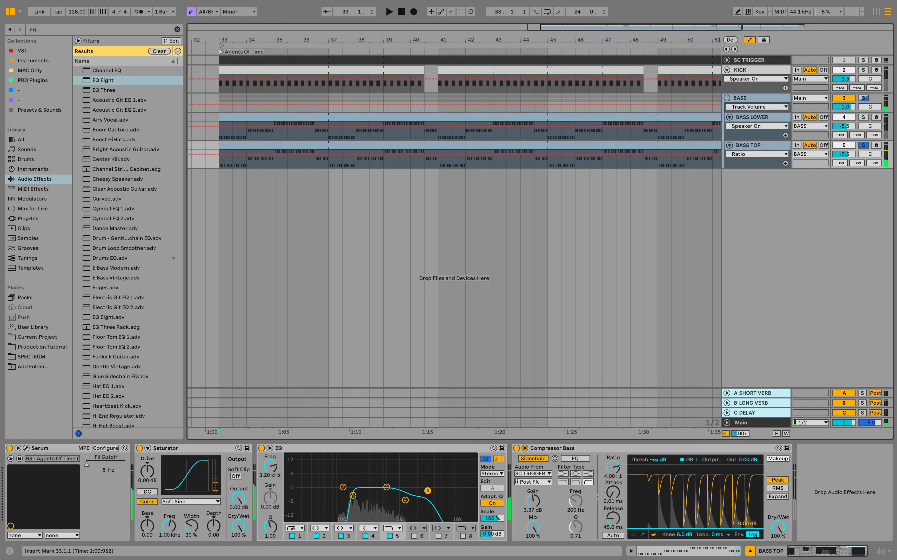
Step: Sweep Serum's filter cutoff on BASS TOP to bring up its automation lane, then focus on the loop's opening bars
{"action": "left_click", "coordinate": [26, 448]}
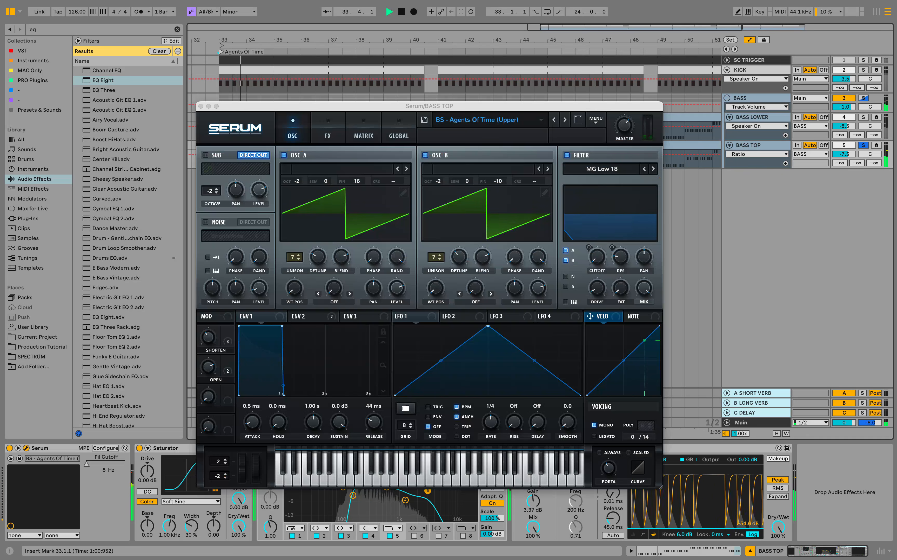
{"action": "mouse_move", "coordinate": [597, 256]}
{"action": "left_mouse_down"}
{"action": "mouse_move", "coordinate": [597, 220]}
{"action": "mouse_move", "coordinate": [597, 256]}
{"action": "left_mouse_up"}
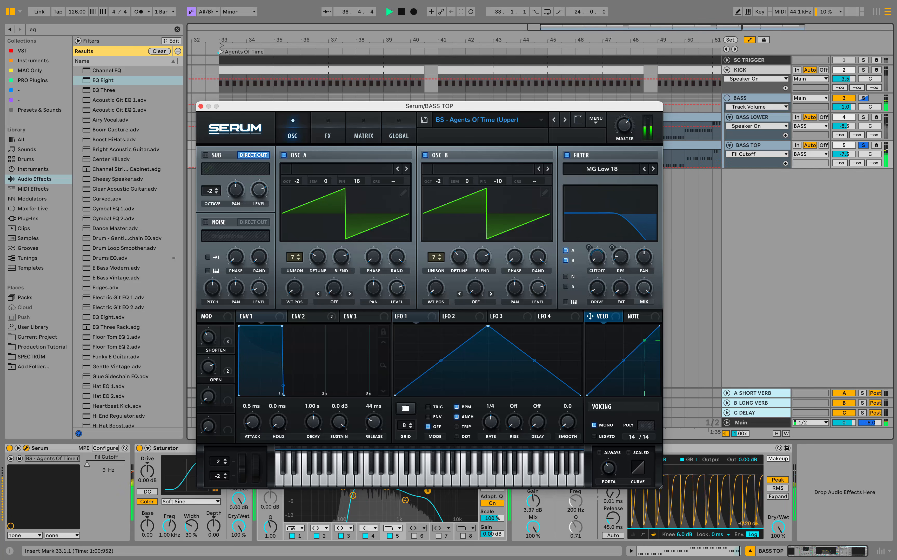
{"action": "left_click", "coordinate": [26, 448]}
{"action": "left_click_drag", "start_coordinate": [218, 40], "coordinate": [261, 69]}
{"action": "key", "text": "space"}
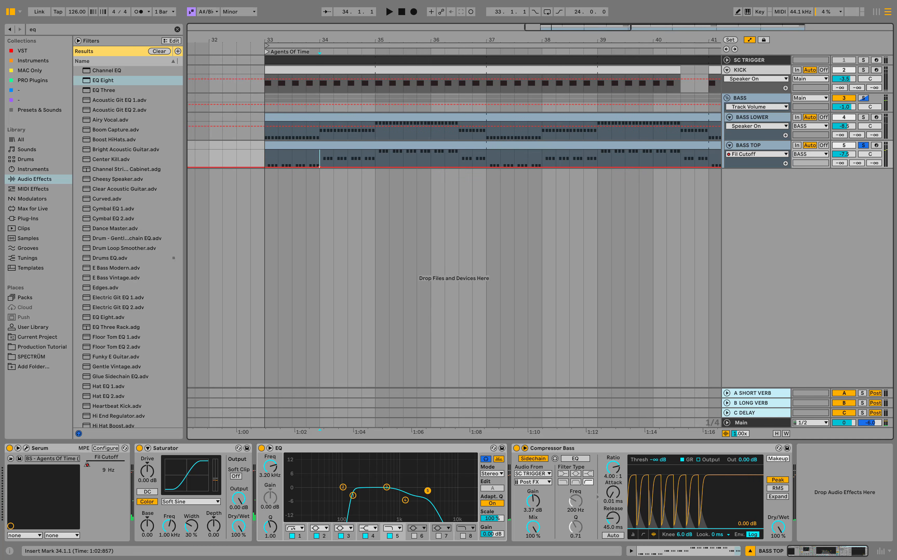
Step: Add a Fil Cutoff automation bump over bar 33 of BASS TOP, peaking at 0.2 in the middle of the bar
{"action": "key", "text": "space"}
{"action": "key", "text": "space"}
{"action": "left_click", "coordinate": [264, 161]}
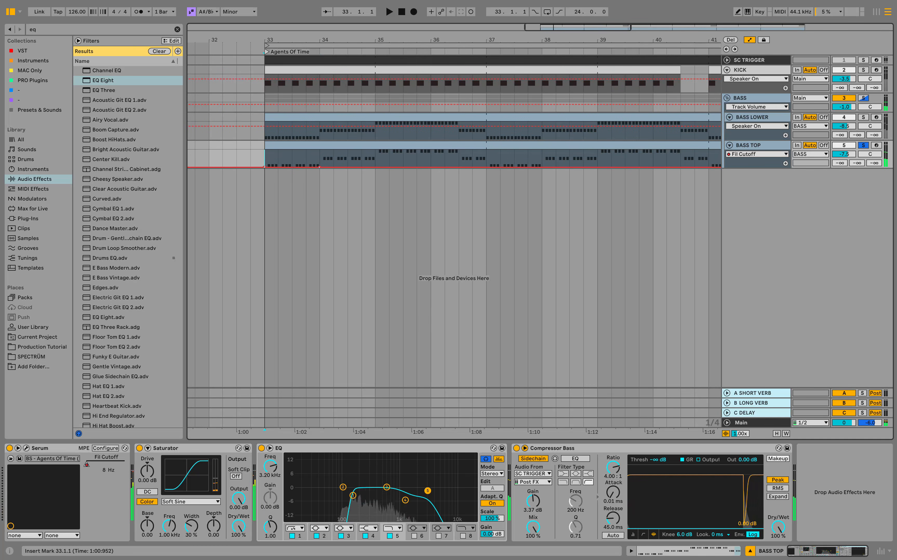
{"action": "right_click", "coordinate": [292, 167]}
{"action": "left_click", "coordinate": [299, 171]}
{"action": "type", "text": "0.2"}
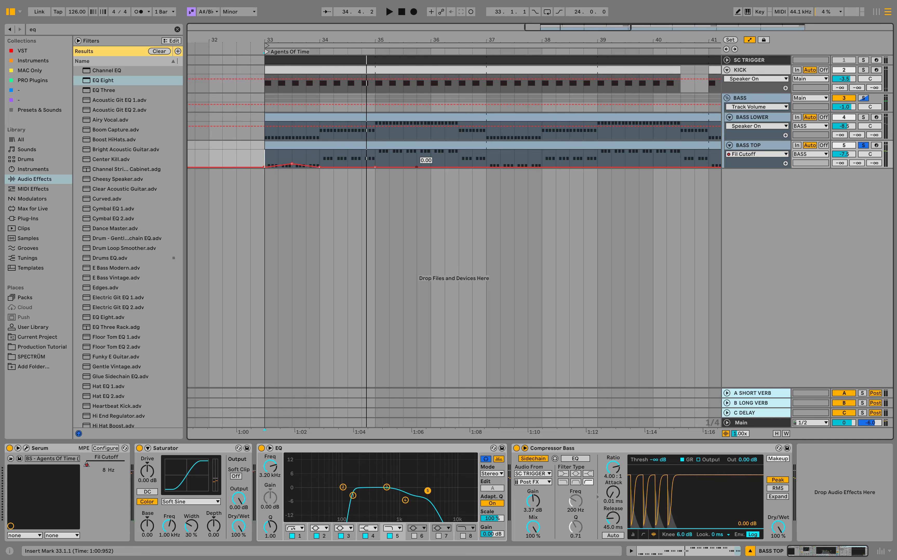
Step: Add Fil Cutoff automation bumps on BASS TOP over bar 35, peaking at 0.20 mid-bar, and over the second half of bar 36
{"action": "right_click", "coordinate": [389, 167]}
{"action": "left_click", "coordinate": [398, 172]}
{"action": "type", "text": "0"}
{"action": "key", "text": "Return"}
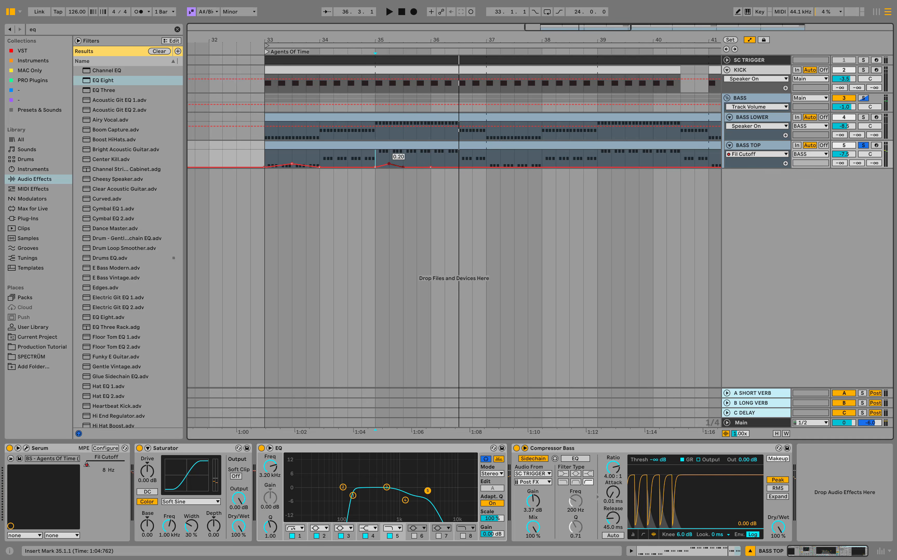
{"action": "left_click_drag", "start_coordinate": [389, 163], "coordinate": [403, 164]}
{"action": "key", "text": "space"}
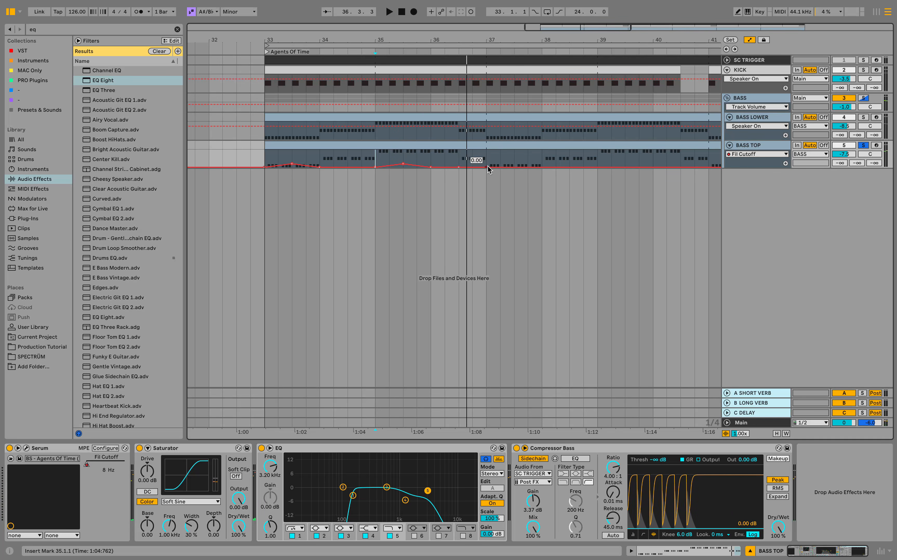
{"action": "left_click", "coordinate": [472, 167]}
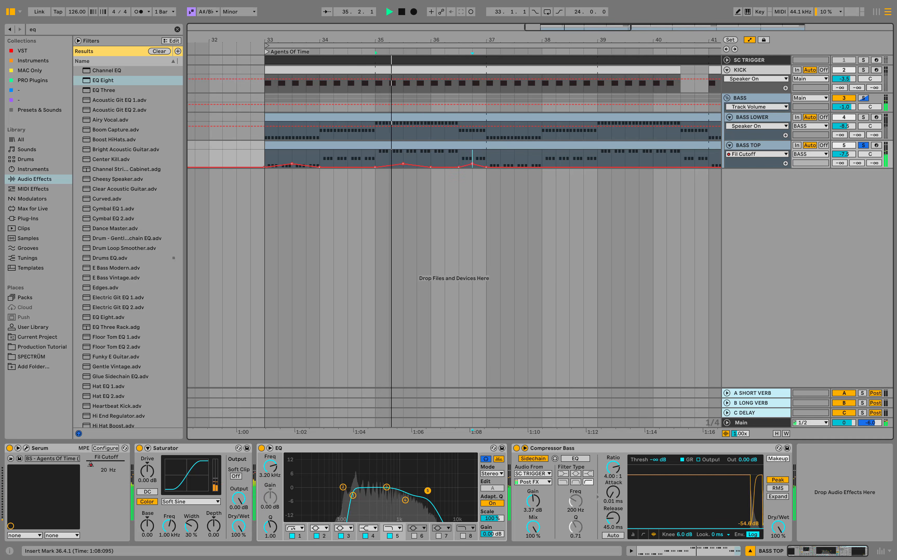
Step: Give Fil Cutoff its own lane, repeat its four-bar automation from bar 33 up to bar 57, and audition BASS TOP with the kick
{"action": "left_click_drag", "start_coordinate": [444, 39], "coordinate": [299, 12]}
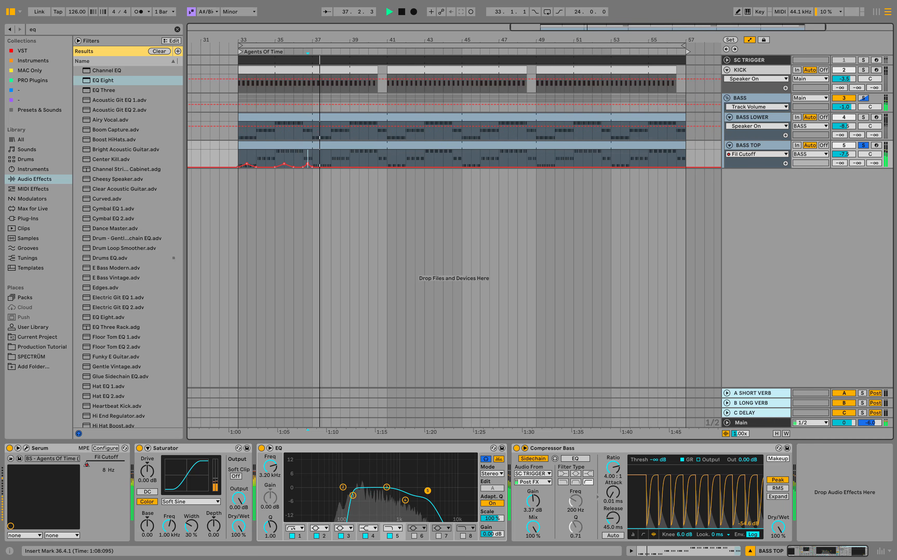
{"action": "left_click", "coordinate": [786, 163]}
{"action": "key", "text": "space"}
{"action": "left_click_drag", "start_coordinate": [312, 176], "coordinate": [239, 176]}
{"action": "key", "text": "super+d"}
{"action": "key", "text": "super+d"}
{"action": "key", "text": "super+d"}
{"action": "key", "text": "super+d"}
{"action": "key", "text": "super+d"}
{"action": "left_click", "coordinate": [238, 177]}
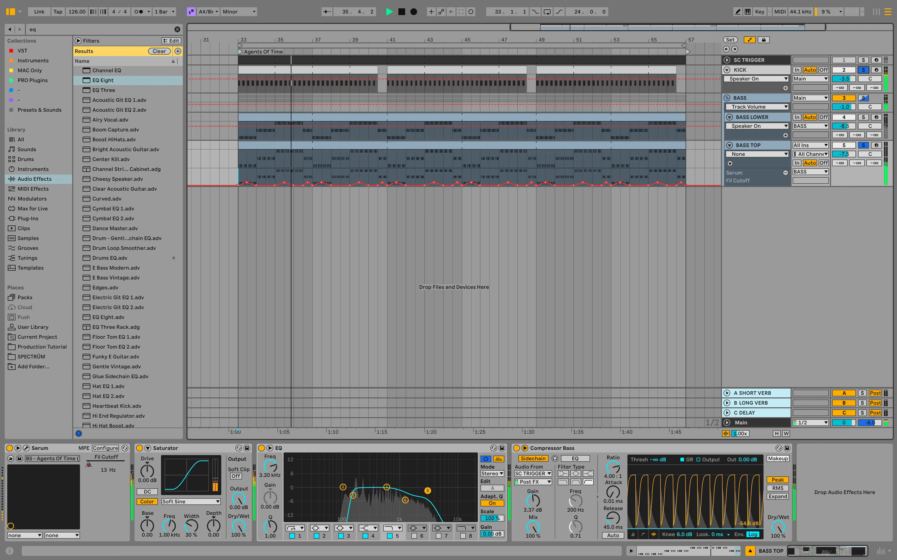
{"action": "left_click", "coordinate": [864, 145]}
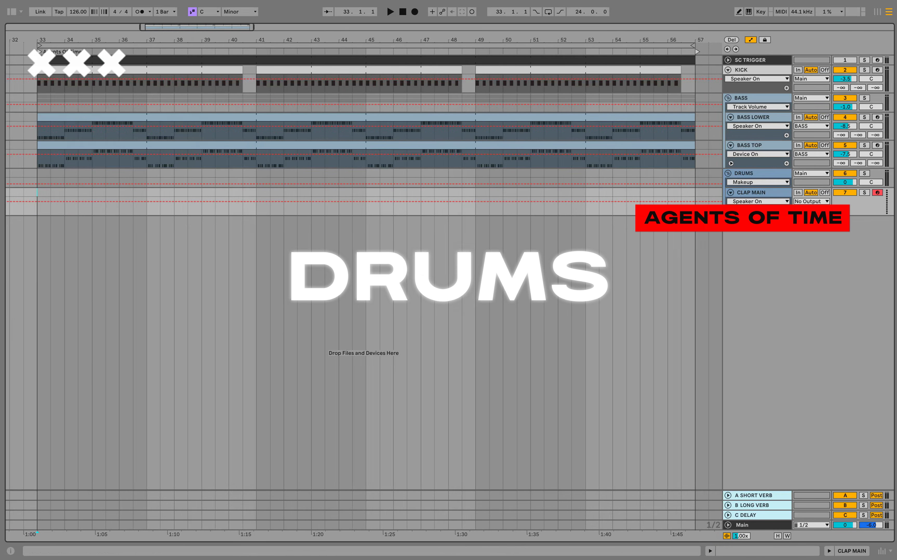
Step: Load the Clap.wav sample from the Agents Of Time folder onto the CLAP MAIN track
{"action": "key", "text": "super+alt+b"}
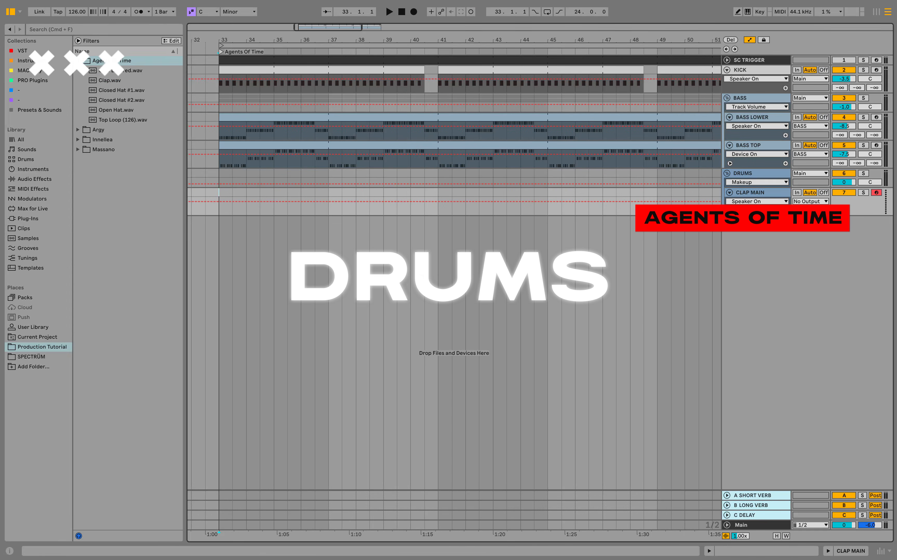
{"action": "key", "text": "Return"}
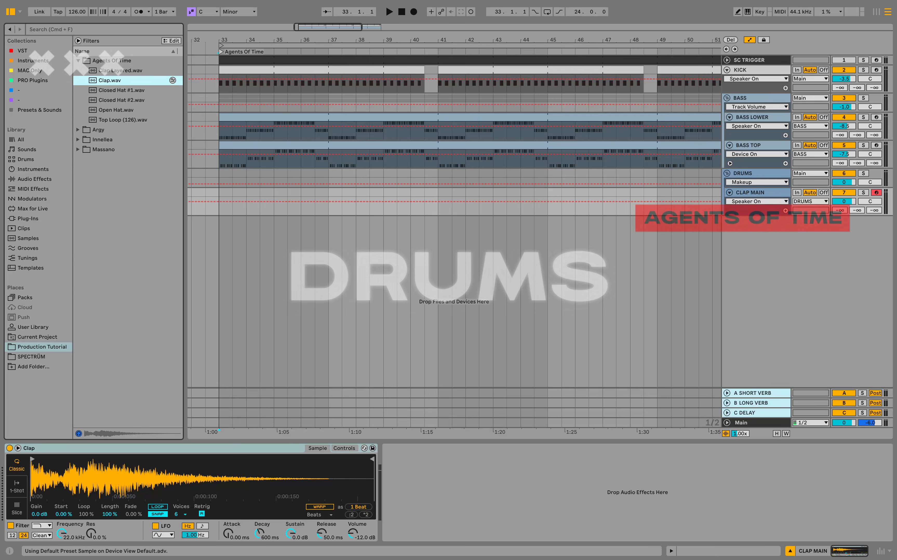
{"action": "key", "text": "super+alt+b"}
{"action": "key", "text": "space"}
Step: Insert an empty one-bar MIDI clip at bar 33 on the CLAP MAIN track
{"action": "left_click_drag", "start_coordinate": [37, 192], "coordinate": [141, 193]}
{"action": "right_click", "coordinate": [141, 192]}
{"action": "key", "text": "Escape"}
{"action": "left_click_drag", "start_coordinate": [37, 193], "coordinate": [63, 193]}
{"action": "right_click", "coordinate": [58, 194]}
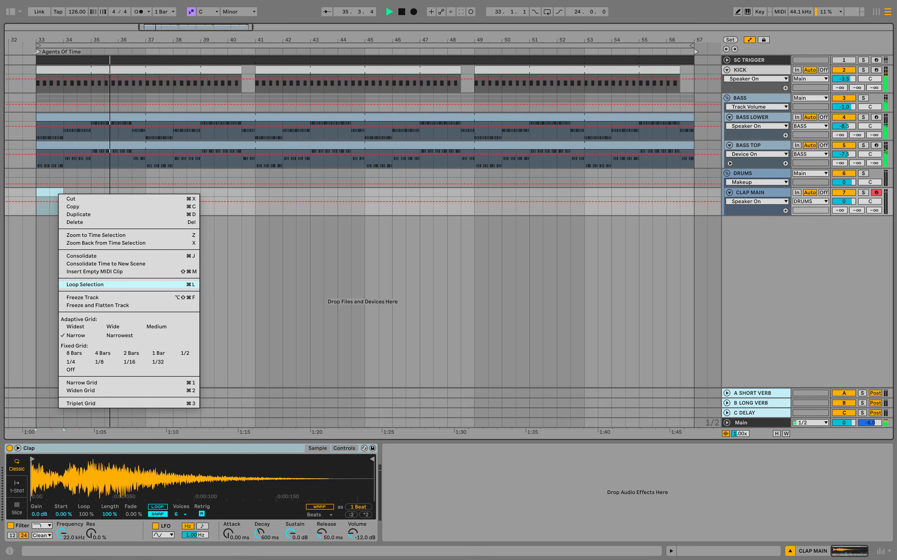
{"action": "left_click", "coordinate": [95, 271]}
Step: Program one-beat C3 notes on beats 2 and 4 of the CLAP MAIN clip and play the pattern
{"action": "double_click", "coordinate": [339, 423]}
{"action": "mouse_move", "coordinate": [363, 423]}
{"action": "left_mouse_down"}
{"action": "mouse_move", "coordinate": [507, 424]}
{"action": "mouse_move", "coordinate": [508, 444]}
{"action": "mouse_move", "coordinate": [144, 369]}
{"action": "left_mouse_up"}
{"action": "key", "text": "super+d"}
{"action": "key", "text": "space"}
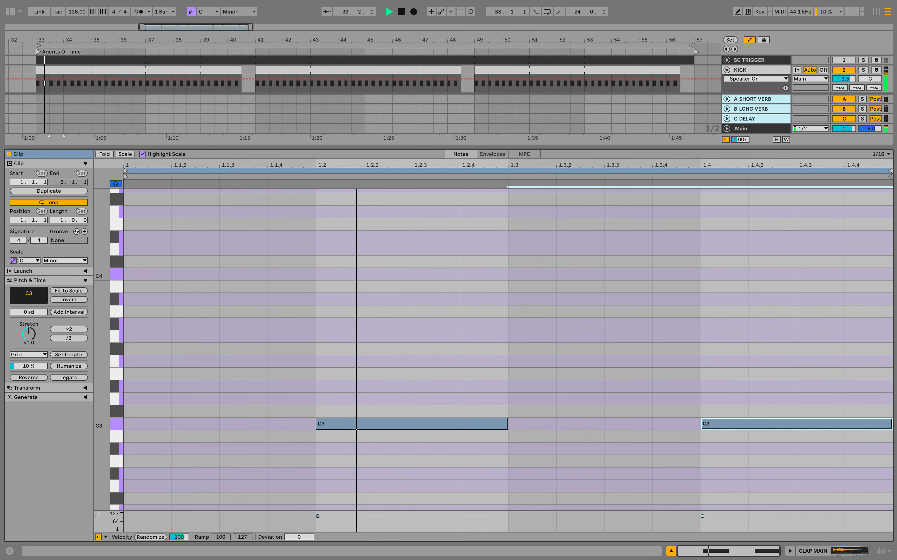
Step: Set the CLAP MAIN volume to -8.5 and repeat its clap clip up to bar 57
{"action": "key", "text": "super+alt+l"}
{"action": "key", "text": "space"}
{"action": "left_click", "coordinate": [844, 202]}
{"action": "key", "text": "space"}
{"action": "left_click_drag", "start_coordinate": [844, 202], "coordinate": [844, 229]}
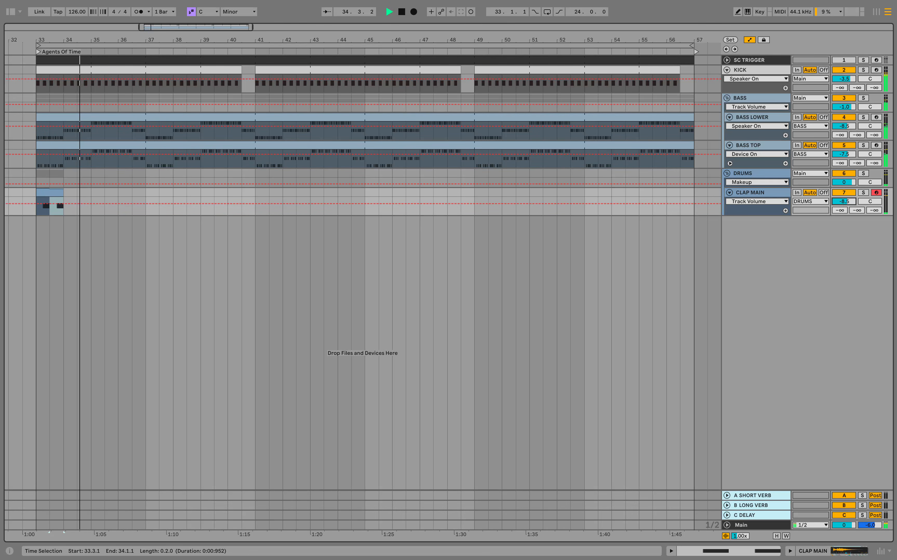
{"action": "left_click_drag", "start_coordinate": [63, 193], "coordinate": [694, 192]}
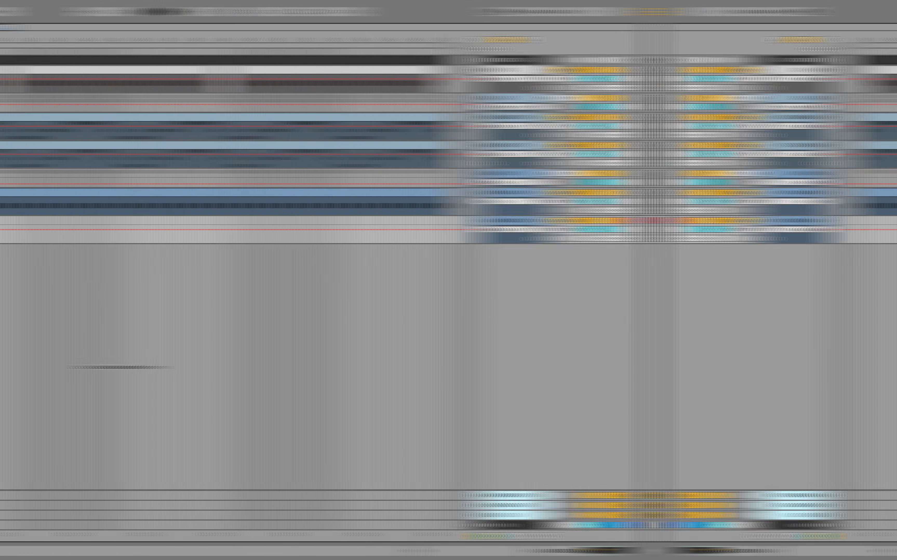
Step: Load the Clap Layered.wav sample onto the CLAP LAYERED track
{"action": "key", "text": "super+alt+b"}
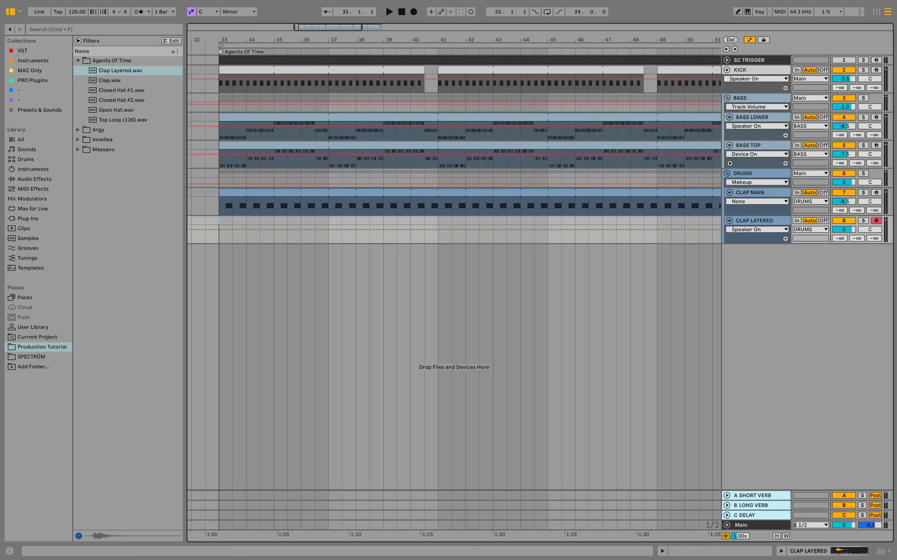
{"action": "left_click", "coordinate": [120, 71]}
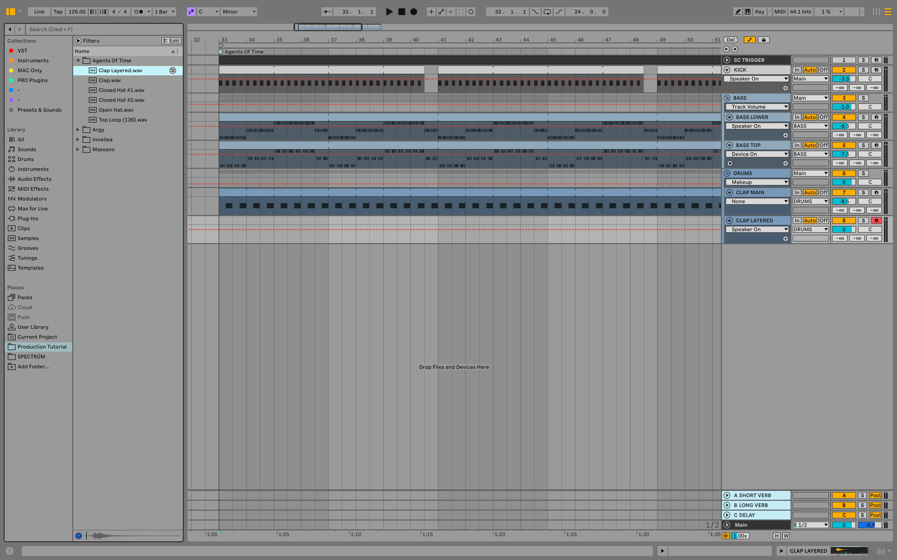
{"action": "key", "text": "Return"}
{"action": "key", "text": "super+alt+b"}
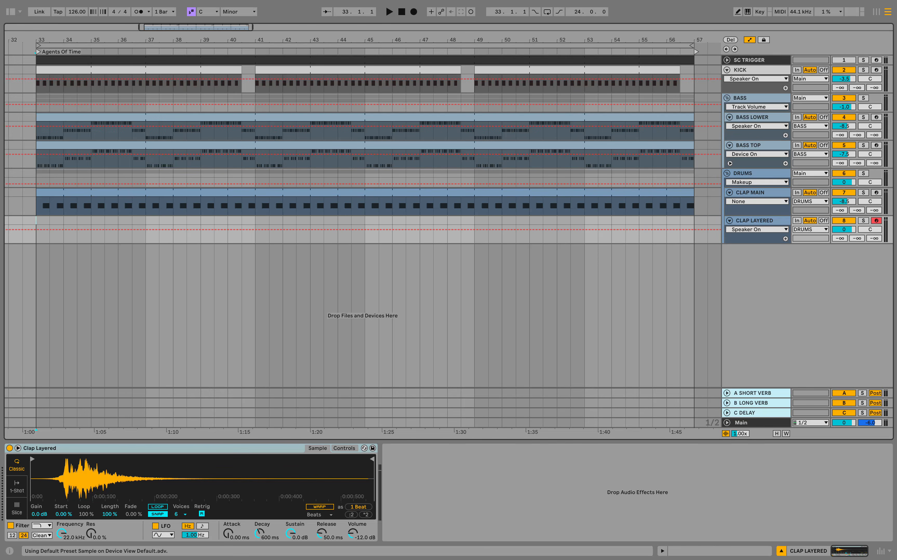
Step: Create a one-bar MIDI clip at bar 33 on CLAP LAYERED with one-beat C3 notes on beats 2 and 4
{"action": "right_click", "coordinate": [60, 221]}
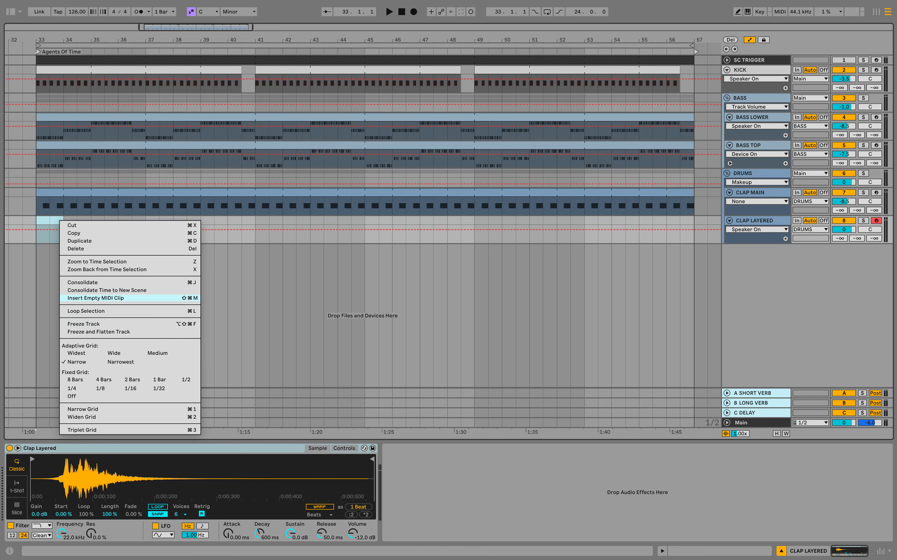
{"action": "left_click", "coordinate": [112, 297]}
{"action": "double_click", "coordinate": [339, 423]}
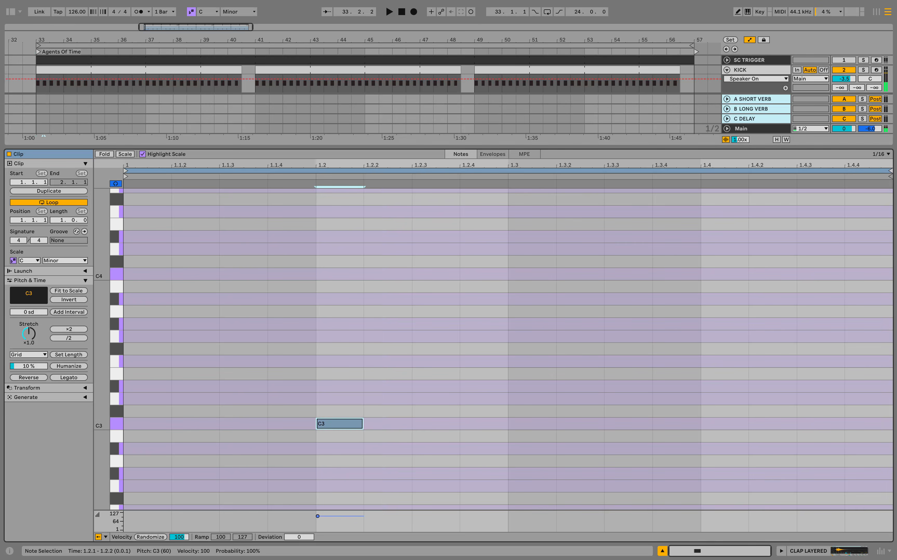
{"action": "left_click_drag", "start_coordinate": [362, 423], "coordinate": [126, 374]}
{"action": "key", "text": "ctrl+d"}
{"action": "key", "text": "space"}
Step: Narrow the note grid to 1/64 and nudge both CLAP LAYERED notes about 1/32 earlier
{"action": "right_click", "coordinate": [554, 392]}
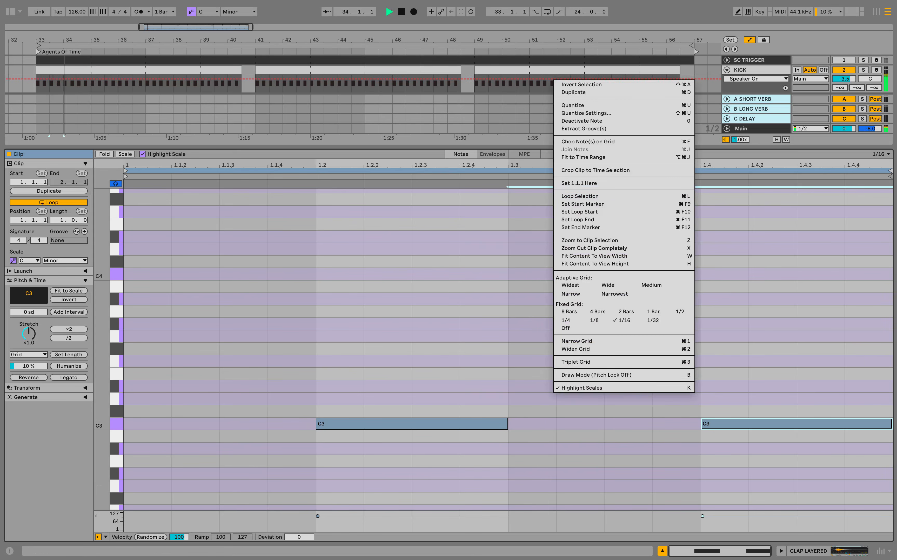
{"action": "left_click", "coordinate": [571, 294]}
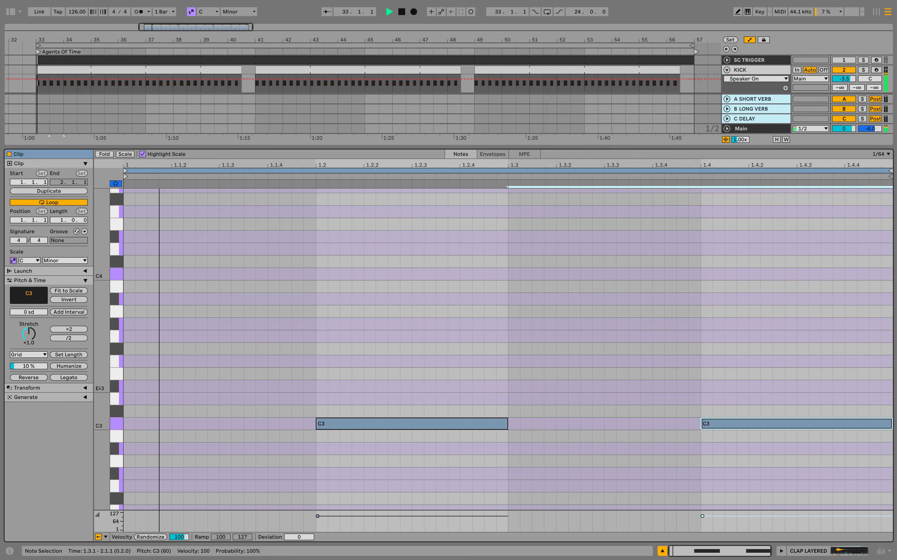
{"action": "key", "text": "space"}
{"action": "left_click_drag", "start_coordinate": [326, 392], "coordinate": [817, 466]}
{"action": "key", "text": "Left"}
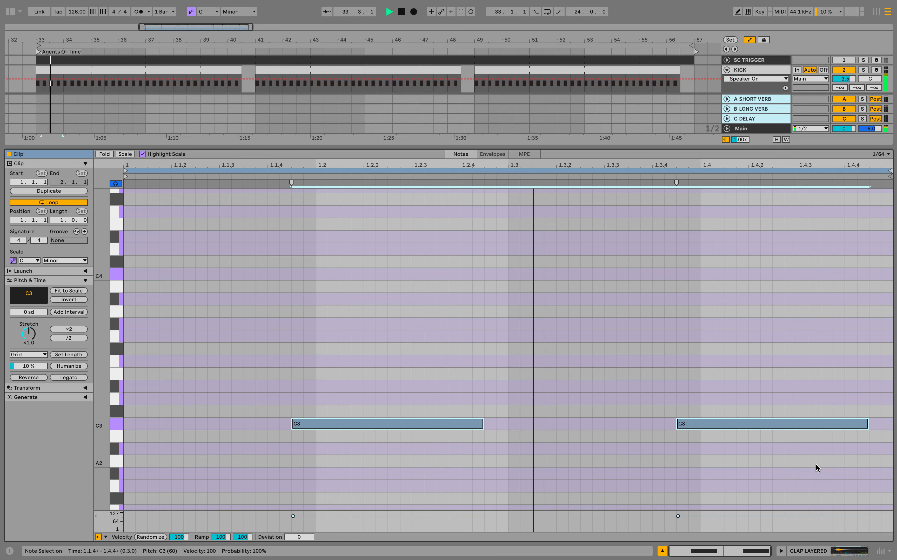
Step: Repeat the CLAP LAYERED clip up to bar 57 and set the track's volume to -12.0
{"action": "left_click", "coordinate": [662, 551]}
{"action": "key", "text": "space"}
{"action": "key", "text": "space"}
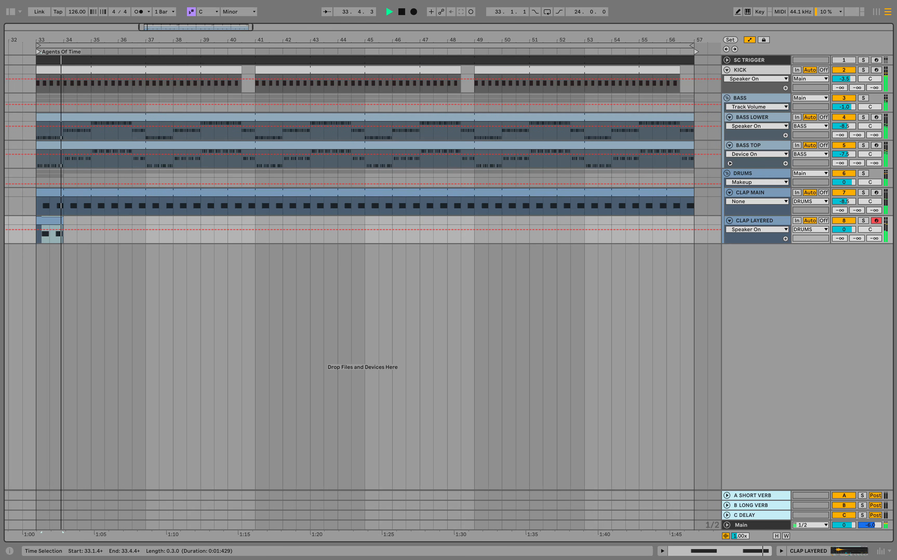
{"action": "left_click_drag", "start_coordinate": [63, 233], "coordinate": [692, 233]}
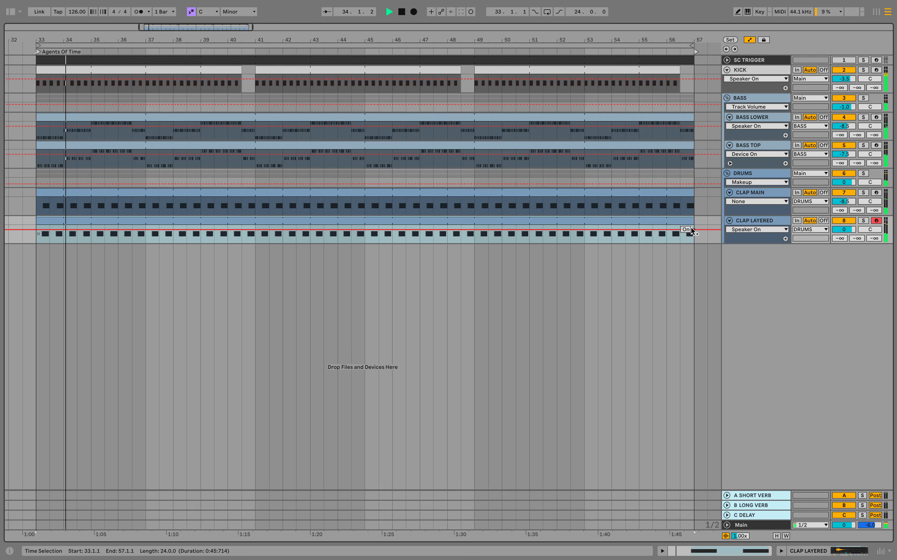
{"action": "left_click_drag", "start_coordinate": [844, 229], "coordinate": [844, 255]}
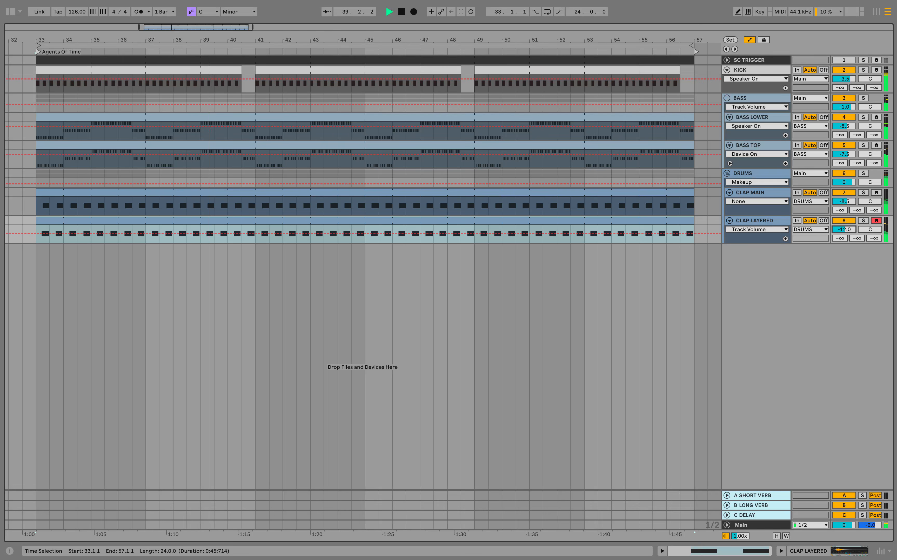
{"action": "left_click", "coordinate": [697, 241]}
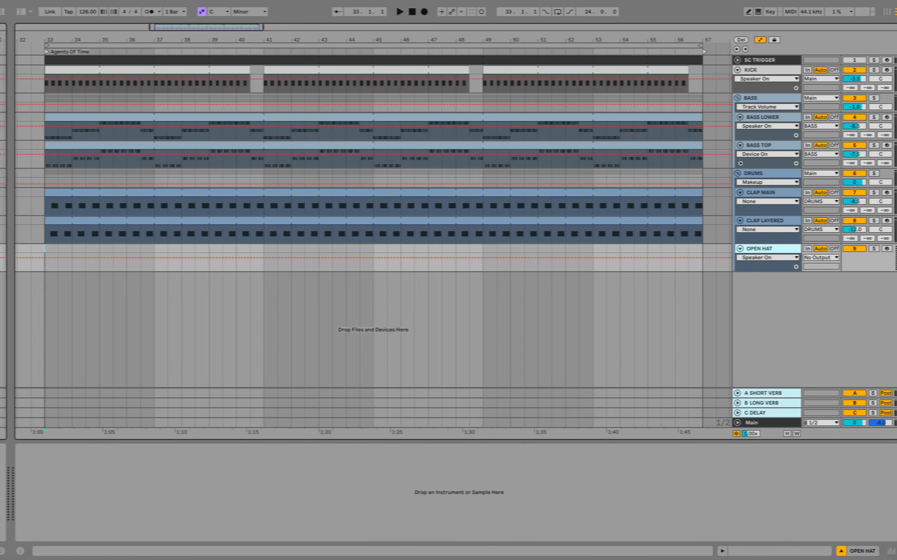
Step: Load the Open Hat.wav sample from the Agents Of Time folder onto the OPEN HAT track
{"action": "key", "text": "super+alt+b"}
{"action": "left_click", "coordinate": [78, 61]}
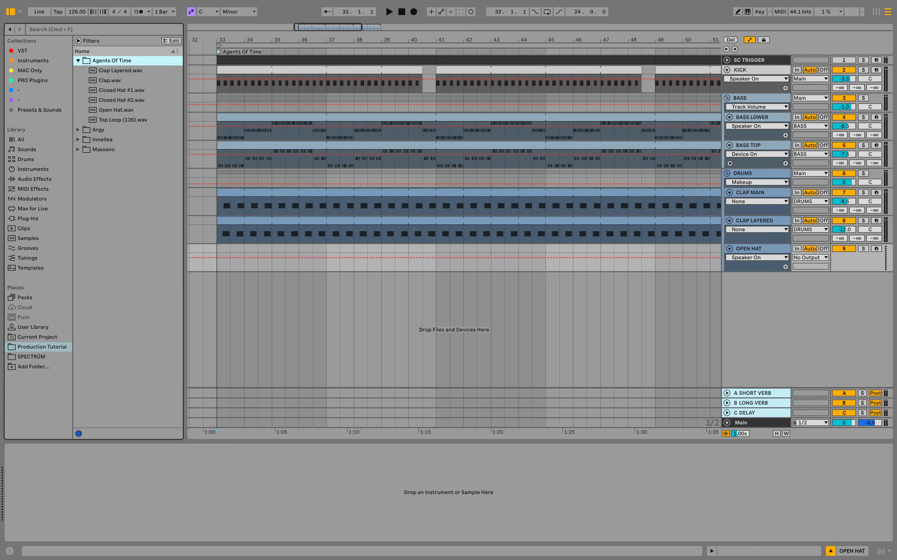
{"action": "left_click", "coordinate": [116, 111]}
{"action": "key", "text": "Return"}
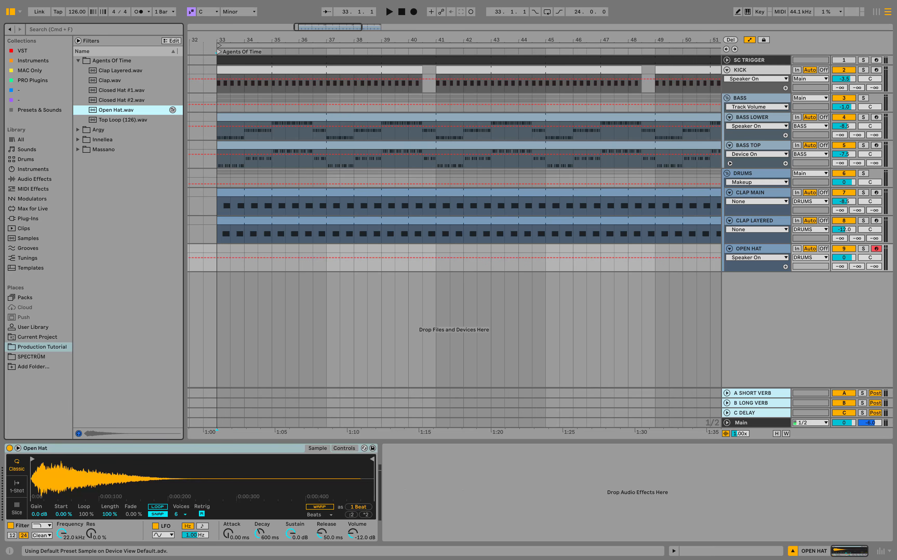
{"action": "key", "text": "super+alt+b"}
Step: Insert an empty one-bar MIDI clip at bar 41 on the OPEN HAT track
{"action": "left_click_drag", "start_coordinate": [266, 260], "coordinate": [255, 261]}
{"action": "key", "text": "space"}
{"action": "right_click", "coordinate": [274, 249]}
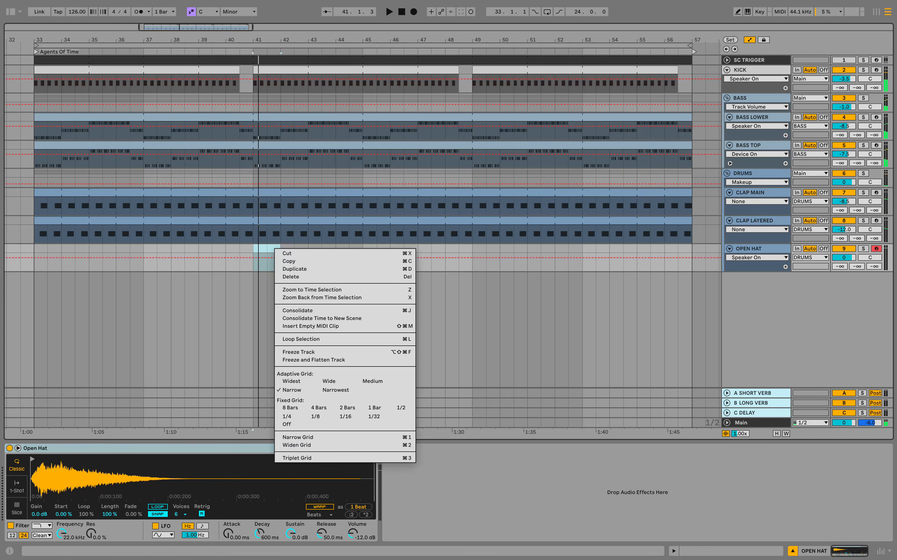
{"action": "left_click", "coordinate": [311, 326]}
Step: Program half-beat C3 notes on all four off-beats of the OPEN HAT clip, starting at 1.1.3
{"action": "double_click", "coordinate": [244, 424]}
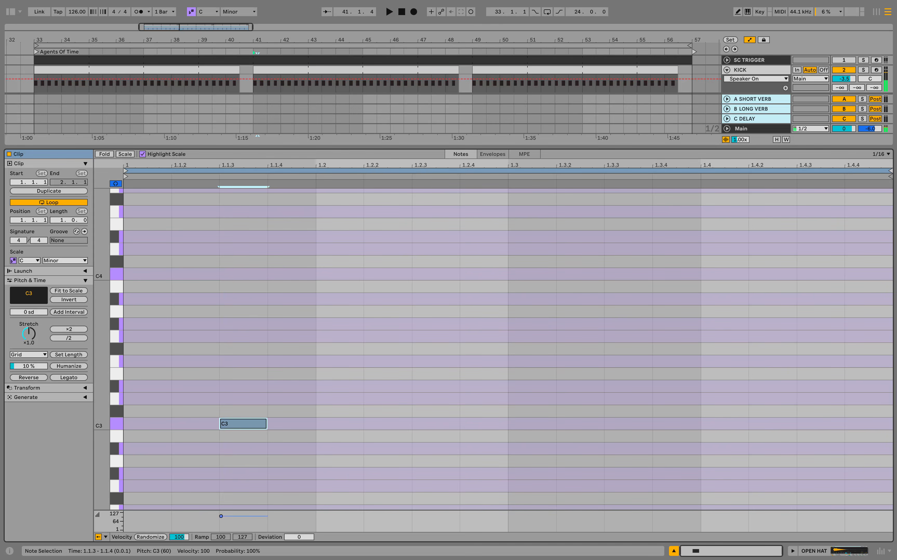
{"action": "key", "text": "shift+Right"}
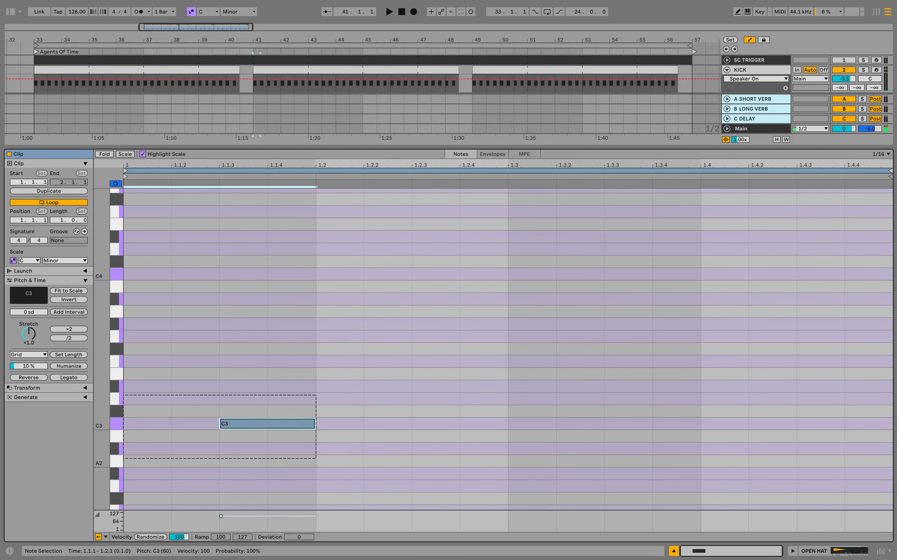
{"action": "key", "text": "ctrl+d"}
{"action": "key", "text": "ctrl+d"}
{"action": "key", "text": "ctrl+d"}
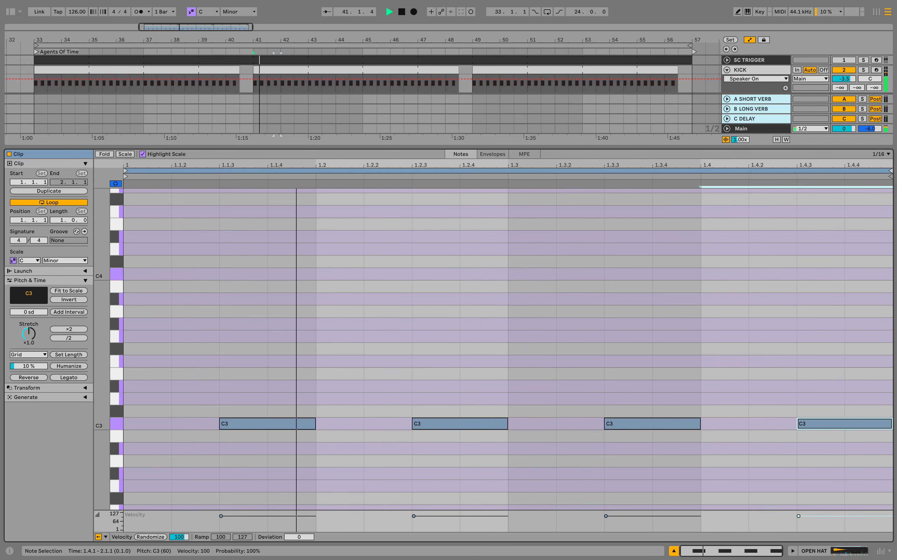
Step: Repeat the OPEN HAT clip from bar 41 up to bar 57
{"action": "key", "text": "ctrl+alt+l"}
{"action": "key", "text": "space"}
{"action": "left_click_drag", "start_coordinate": [281, 259], "coordinate": [692, 259]}
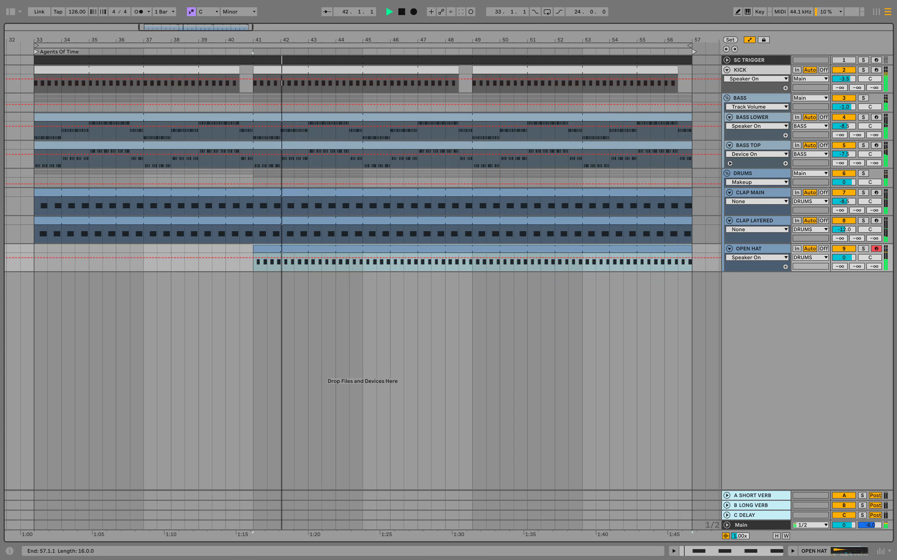
Step: Solo the OPEN HAT track and set its sample to 1-Shot mode with a 50 ms fade-in
{"action": "left_click", "coordinate": [863, 248]}
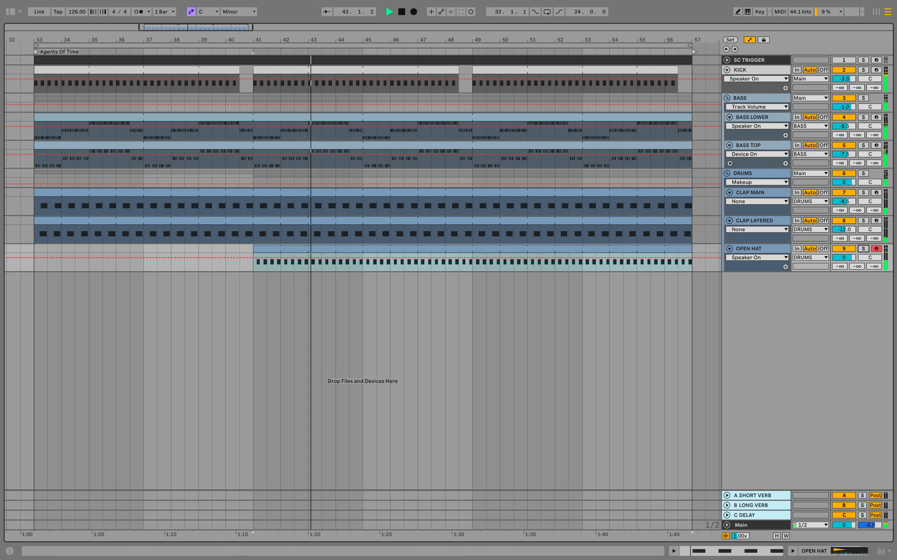
{"action": "key", "text": "shift+Tab"}
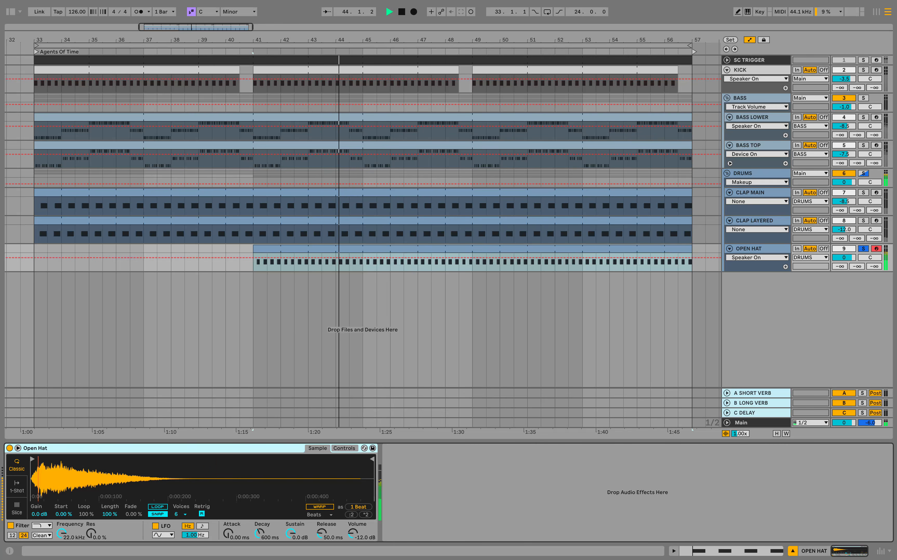
{"action": "left_click", "coordinate": [17, 487]}
{"action": "left_click_drag", "start_coordinate": [228, 533], "coordinate": [228, 522]}
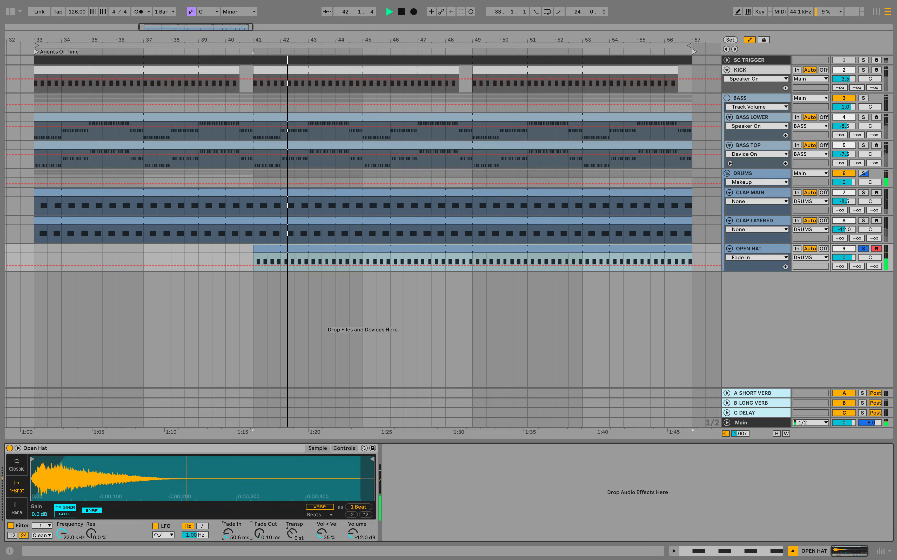
{"action": "type", "text": "50"}
{"action": "key", "text": "Return"}
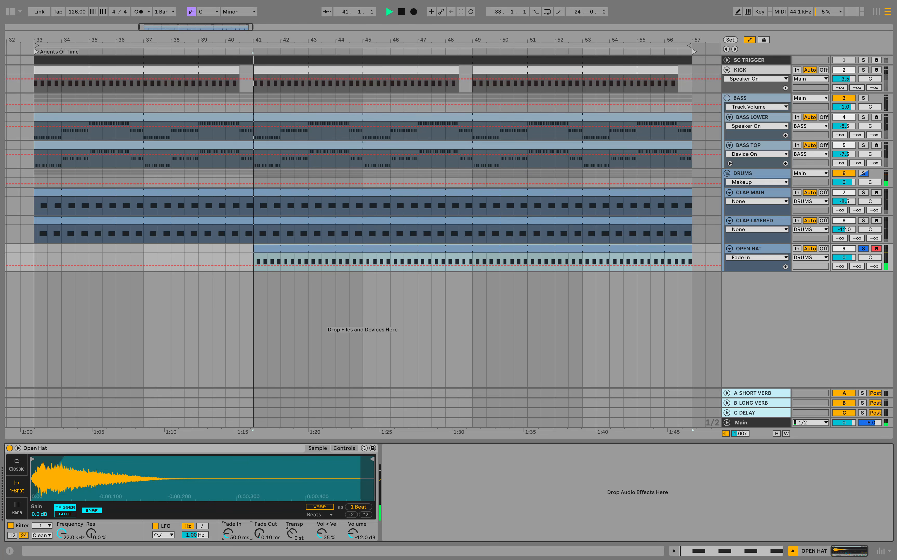
Step: Set the OPEN HAT track's volume to -12.5 and its A-SHORT VERB send to -5.0, leaving the track unsoloed
{"action": "left_click", "coordinate": [864, 249]}
{"action": "mouse_move", "coordinate": [844, 258]}
{"action": "left_mouse_down"}
{"action": "mouse_move", "coordinate": [845, 269]}
{"action": "mouse_move", "coordinate": [840, 241]}
{"action": "left_mouse_up"}
{"action": "left_click", "coordinate": [863, 248]}
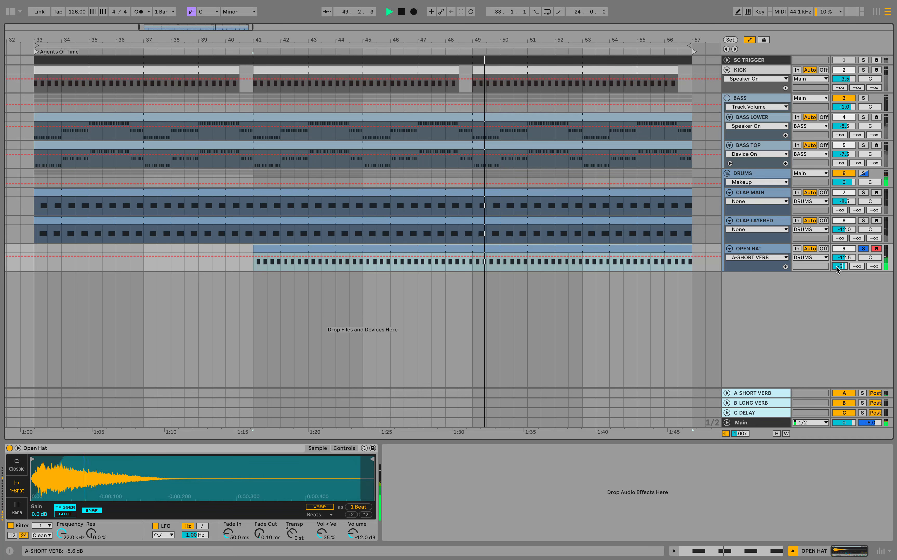
{"action": "left_click", "coordinate": [863, 249]}
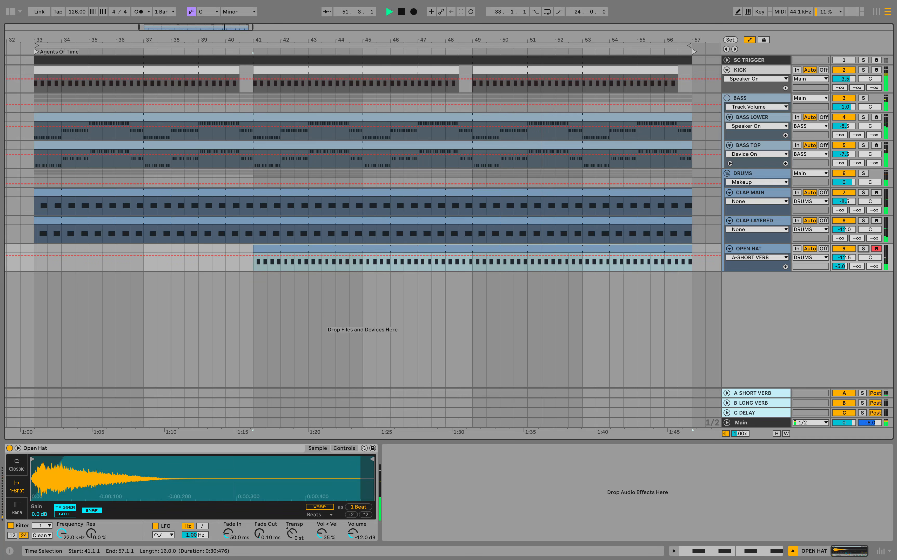
{"action": "left_click", "coordinate": [254, 263]}
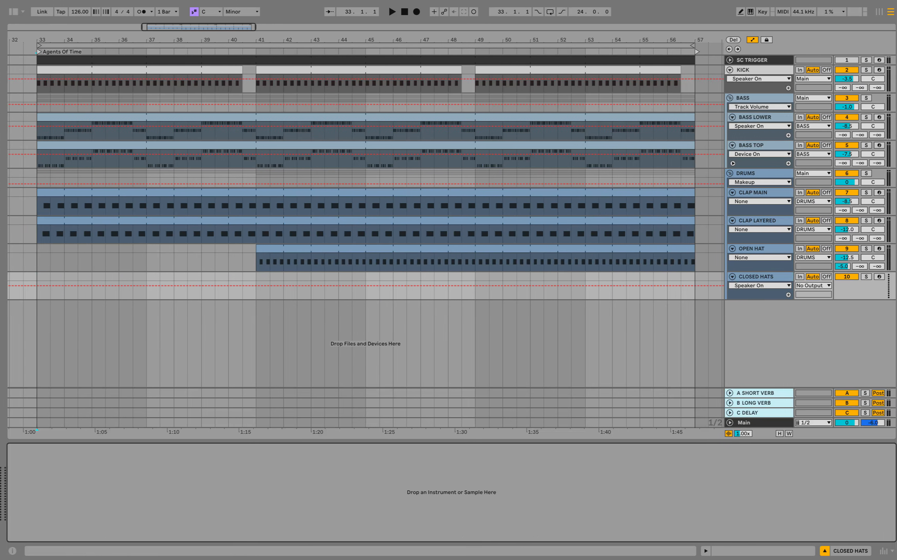
Step: Load the Closed Hat #1.wav sample from the Agents Of Time folder onto the CLOSED HATS track
{"action": "key", "text": "super+alt+b"}
{"action": "left_click", "coordinate": [122, 91]}
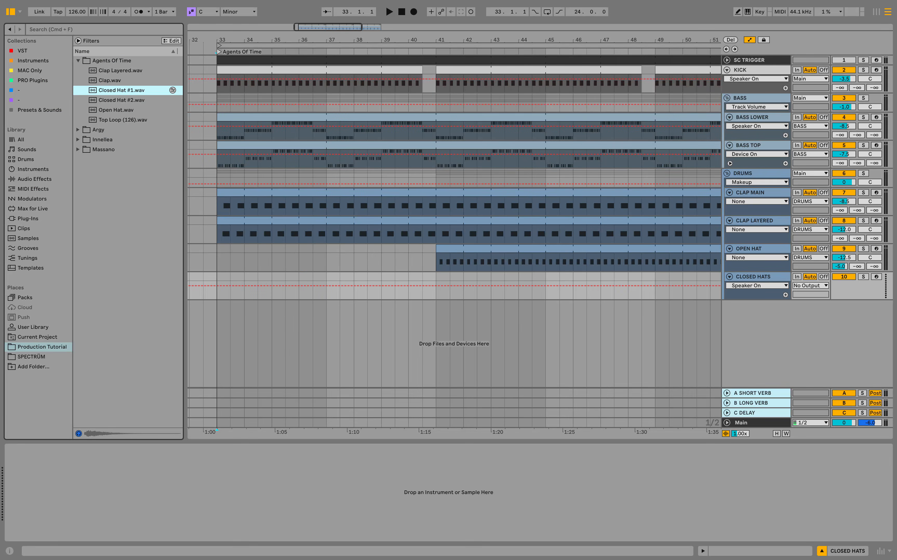
{"action": "double_click", "coordinate": [129, 91]}
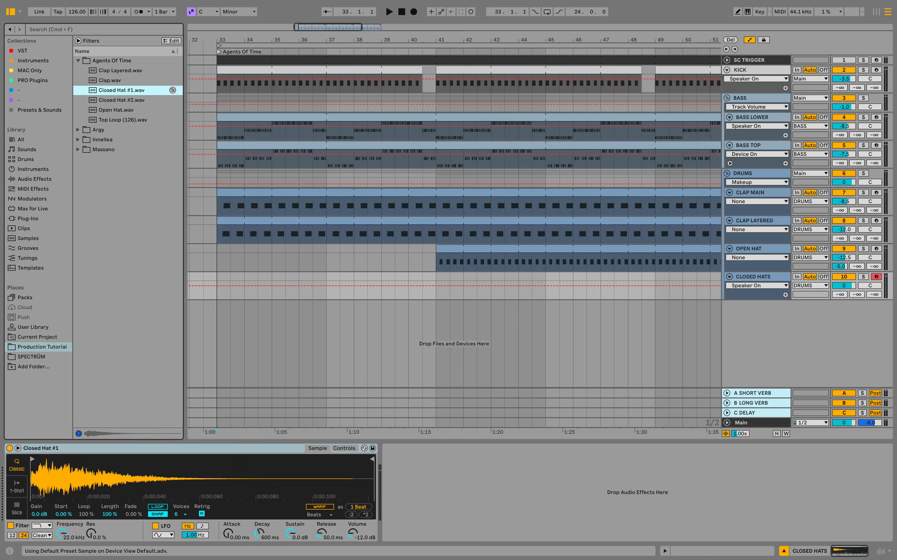
Step: Insert an empty two-bar MIDI clip at bar 33 on the CLOSED HATS track
{"action": "left_click_drag", "start_coordinate": [218, 277], "coordinate": [271, 278]}
{"action": "right_click", "coordinate": [267, 276]}
{"action": "left_click", "coordinate": [293, 354]}
{"action": "key", "text": "space"}
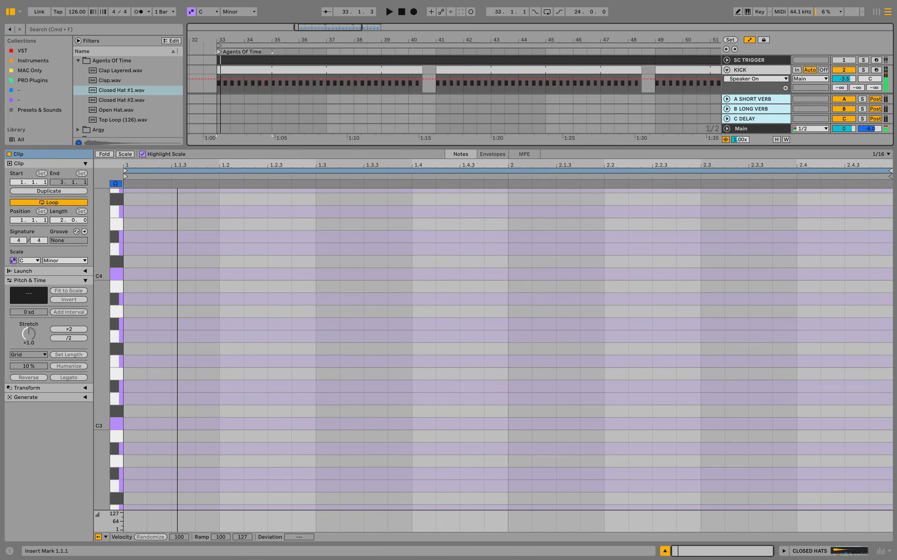
Step: Program four sixteenth C3 notes on the clip's first beat with velocities 60, 80, 100 and 90
{"action": "double_click", "coordinate": [135, 423]}
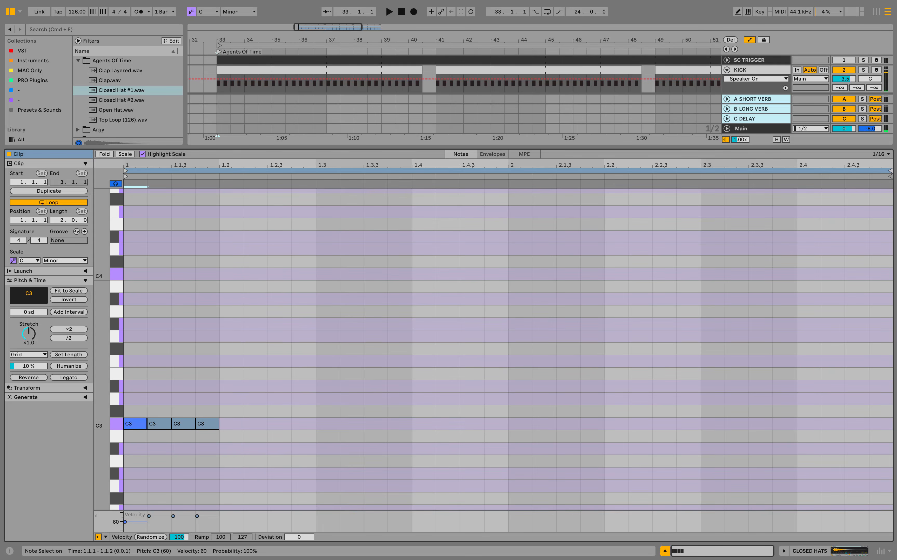
{"action": "left_click", "coordinate": [160, 424]}
{"action": "key", "text": "space"}
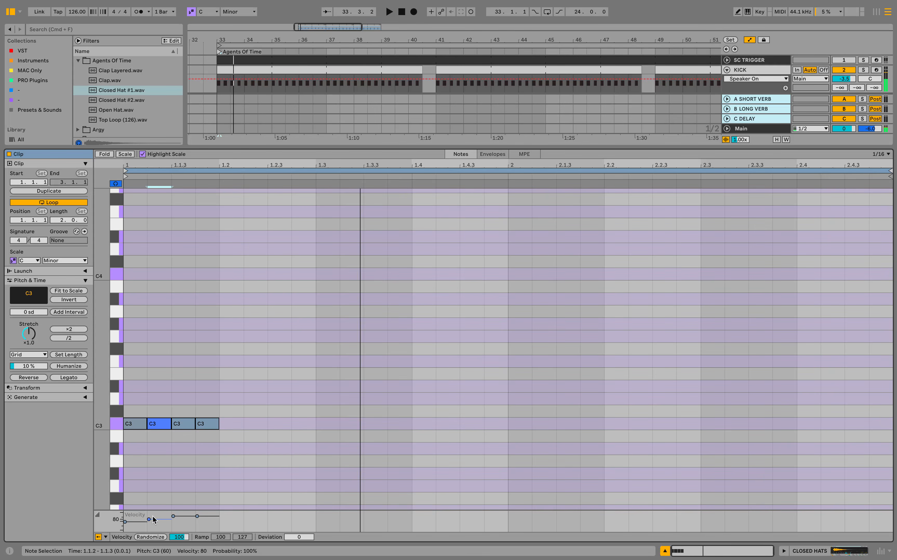
{"action": "key", "text": "space"}
{"action": "key", "text": "space"}
{"action": "left_click", "coordinate": [197, 515]}
Step: Duplicate the four-note closed hat pattern across every remaining beat of the two-bar clip
{"action": "left_click_drag", "start_coordinate": [219, 445], "coordinate": [141, 404]}
{"action": "key", "text": "super+d"}
{"action": "key", "text": "super+d"}
{"action": "key", "text": "super+d"}
{"action": "key", "text": "super+d"}
{"action": "key", "text": "super+d"}
{"action": "key", "text": "super+d"}
{"action": "key", "text": "super+d"}
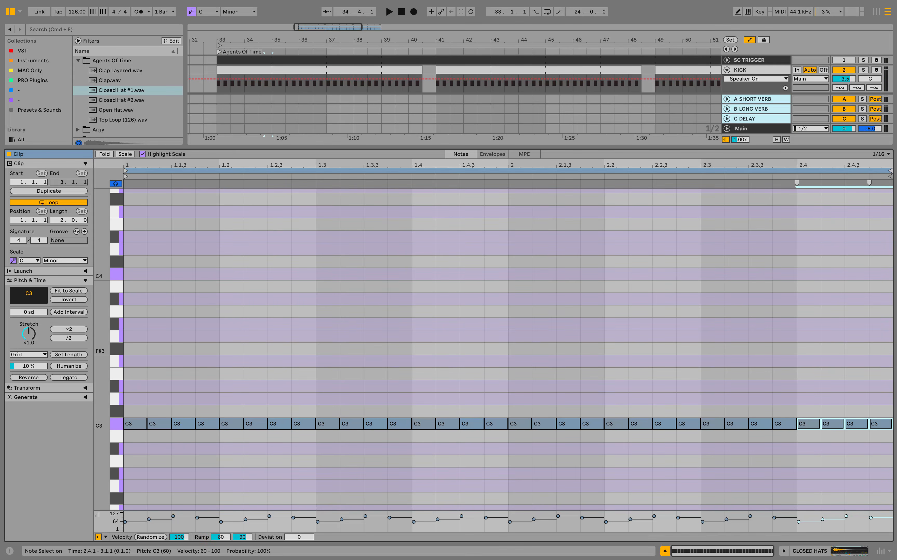
{"action": "key", "text": "super+alt+l"}
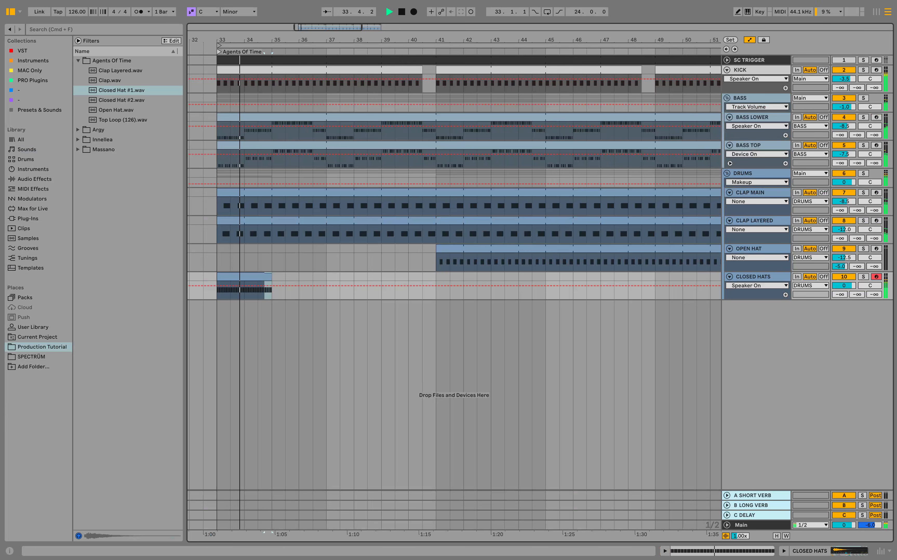
Step: Set the CLOSED HATS volume to -15.5 and its A-SHORT VERB send to -10.0, soloing the track while adjusting the reverb
{"action": "left_click_drag", "start_coordinate": [844, 285], "coordinate": [844, 320]}
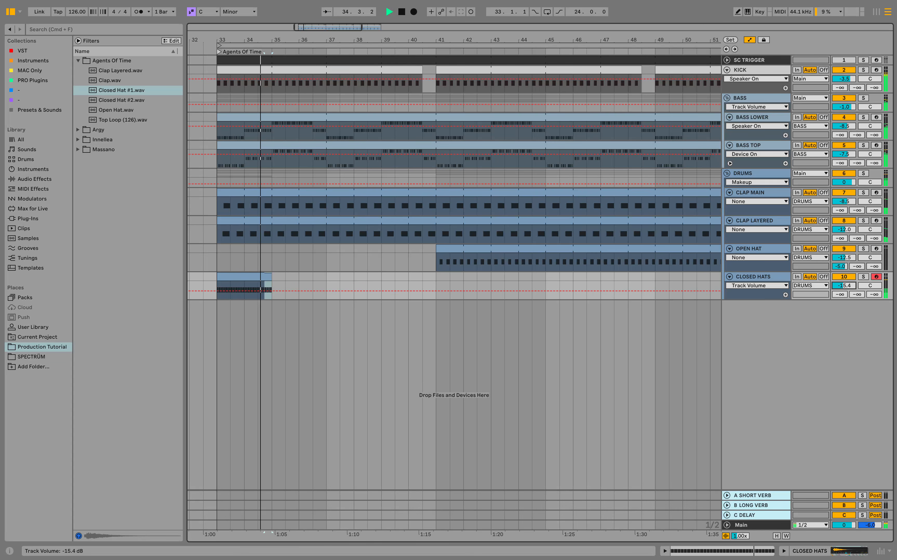
{"action": "key", "text": "space"}
{"action": "left_click", "coordinate": [863, 277]}
{"action": "key", "text": "space"}
{"action": "left_click_drag", "start_coordinate": [840, 295], "coordinate": [840, 287]}
{"action": "key", "text": "space"}
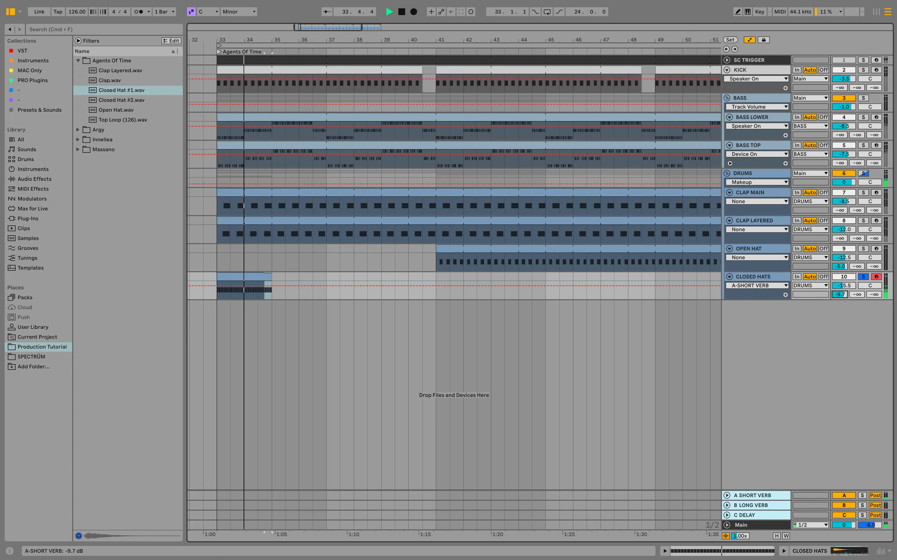
{"action": "key", "text": "space"}
{"action": "key", "text": "space"}
{"action": "left_click", "coordinate": [863, 277]}
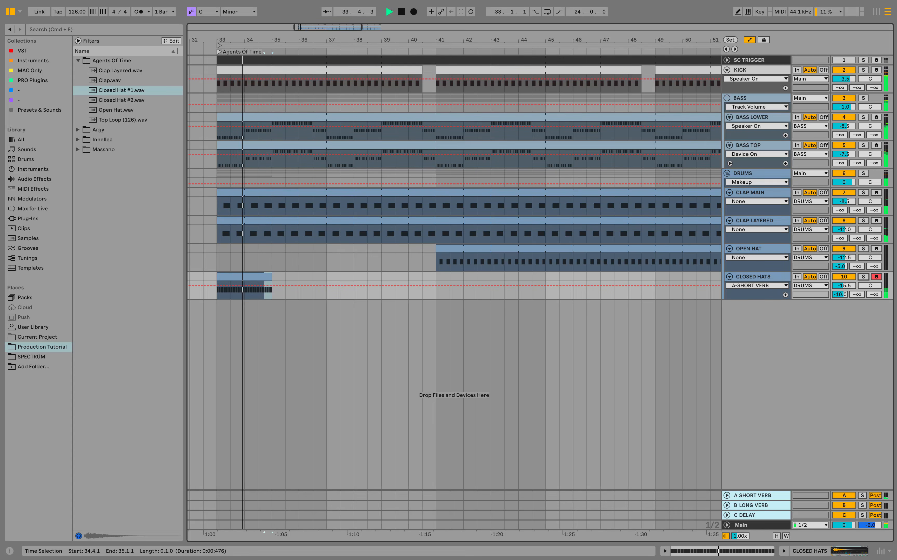
Step: Repeat the CLOSED HATS clip up to bar 57 and play the arrangement from bar 41
{"action": "left_click_drag", "start_coordinate": [270, 277], "coordinate": [655, 276]}
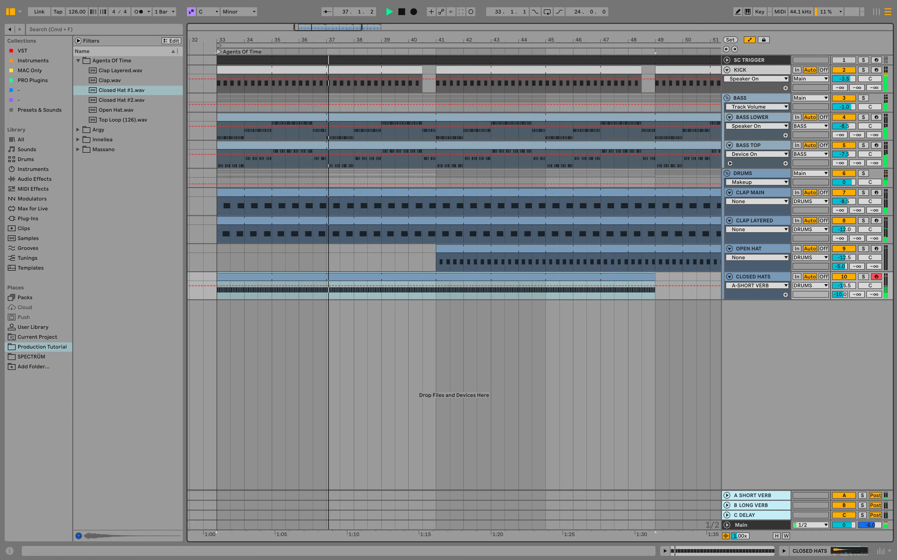
{"action": "key", "text": "alt+super+b"}
{"action": "left_click_drag", "start_coordinate": [473, 277], "coordinate": [692, 277]}
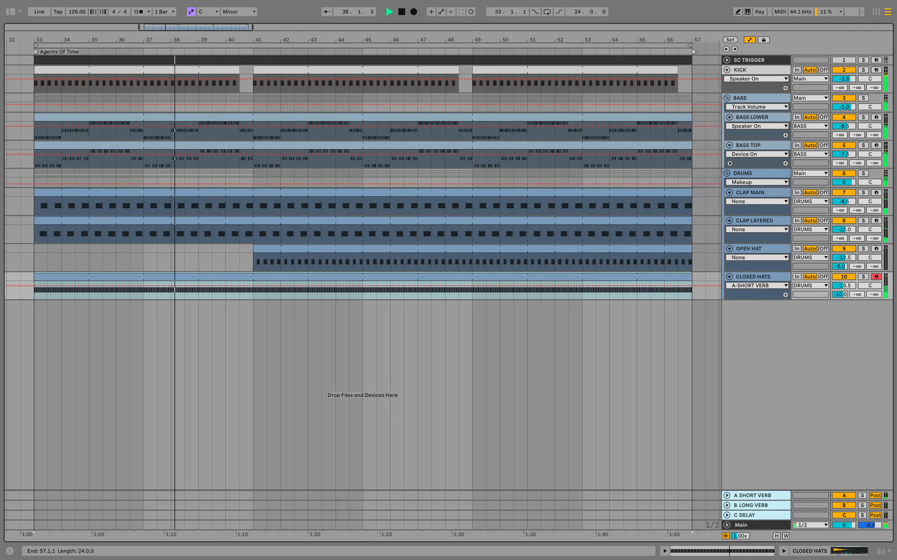
{"action": "left_click", "coordinate": [253, 290]}
{"action": "key", "text": "space"}
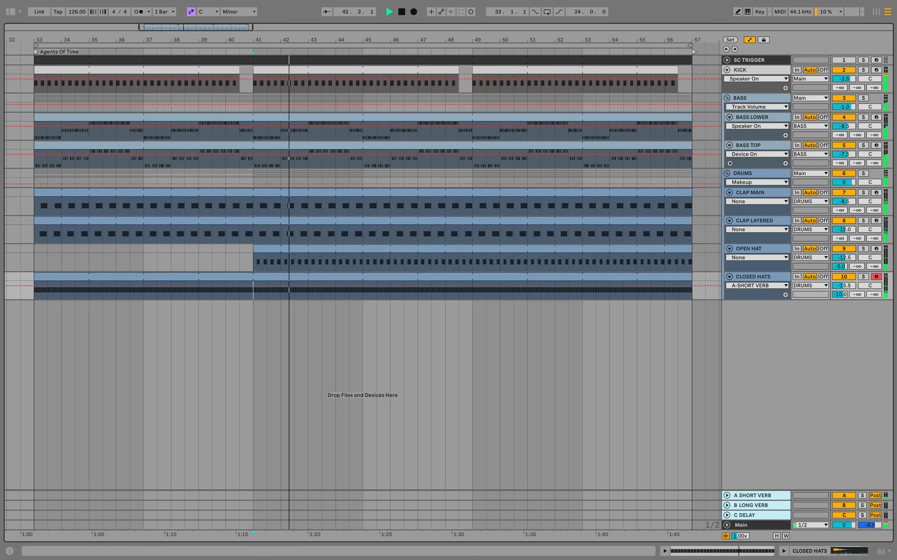
Step: Copy the Compressor Bass device from the SC TRIGGER track onto the CLOSED HATS track, enabled and unfolded
{"action": "double_click", "coordinate": [749, 60]}
{"action": "right_click", "coordinate": [385, 466]}
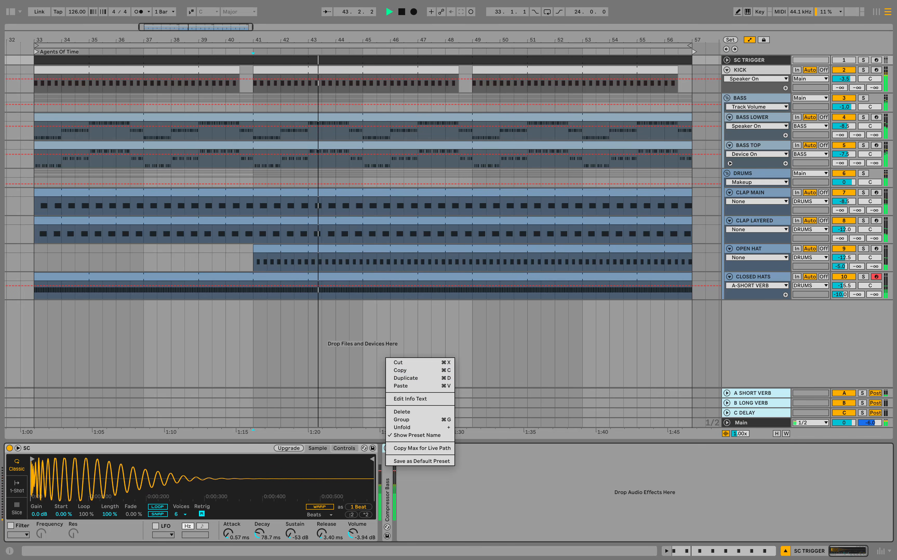
{"action": "left_click", "coordinate": [401, 371]}
{"action": "left_click", "coordinate": [753, 277]}
{"action": "right_click", "coordinate": [553, 476]}
{"action": "left_click", "coordinate": [569, 481]}
{"action": "left_click", "coordinate": [387, 448]}
{"action": "double_click", "coordinate": [387, 470]}
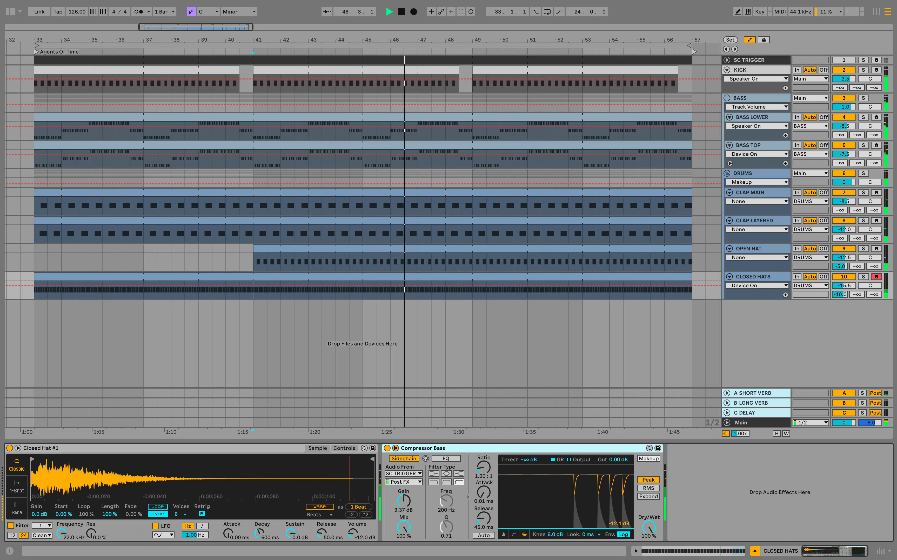
Step: Solo CLOSED HATS, raise the sidechain compressor's ratio to about 1.45:1, and unsolo the track
{"action": "key", "text": "s"}
{"action": "left_click_drag", "start_coordinate": [489, 471], "coordinate": [488, 468]}
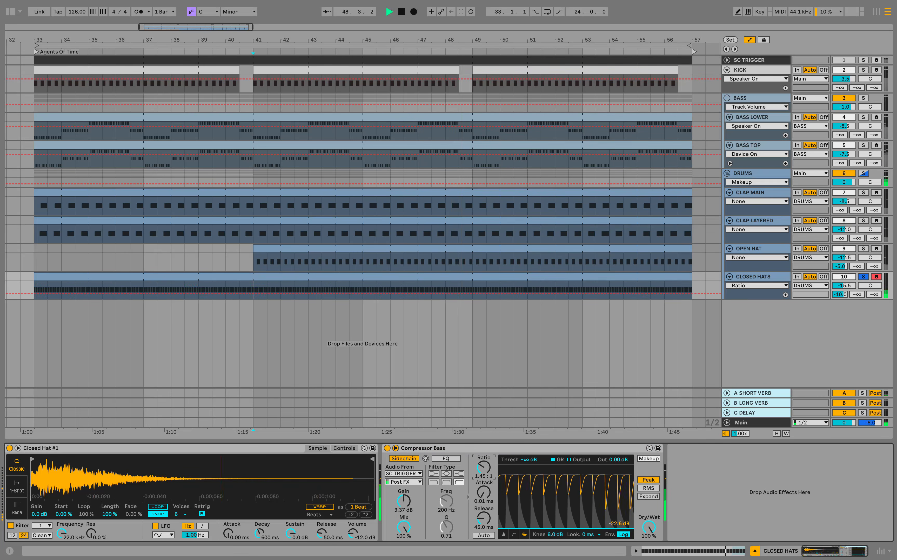
{"action": "left_click", "coordinate": [863, 276]}
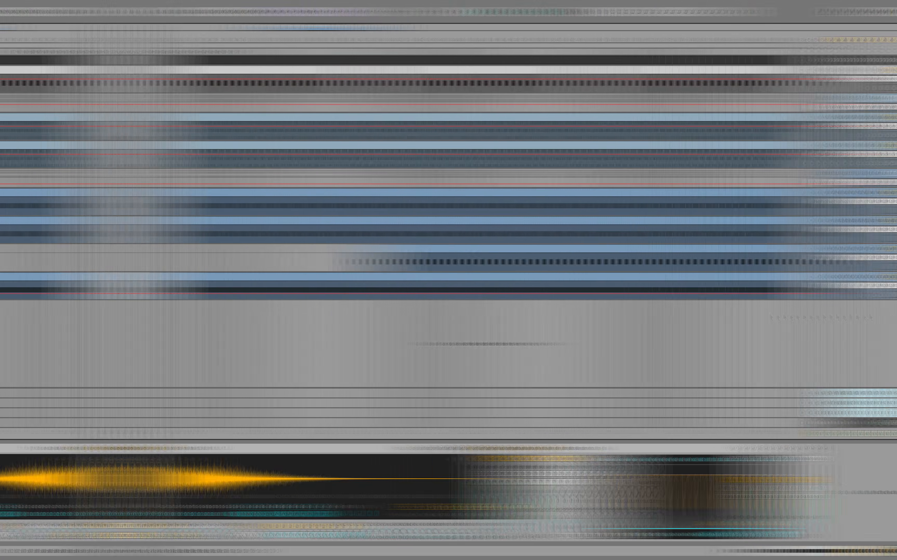
Step: Load the Closed Hat #2.wav sample from the Agents Of Time folder onto the new MIDI track
{"action": "key", "text": "shift+Tab"}
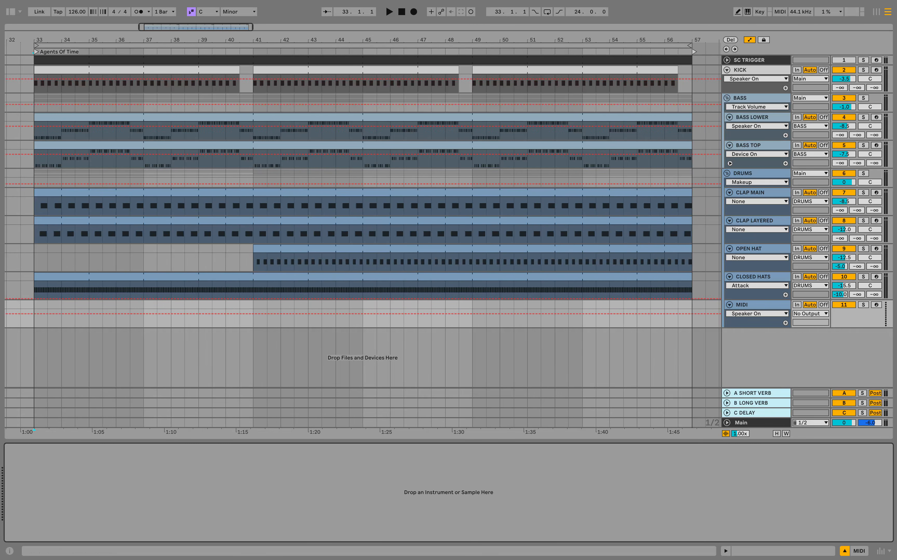
{"action": "key", "text": "super+alt+b"}
{"action": "left_click", "coordinate": [121, 100]}
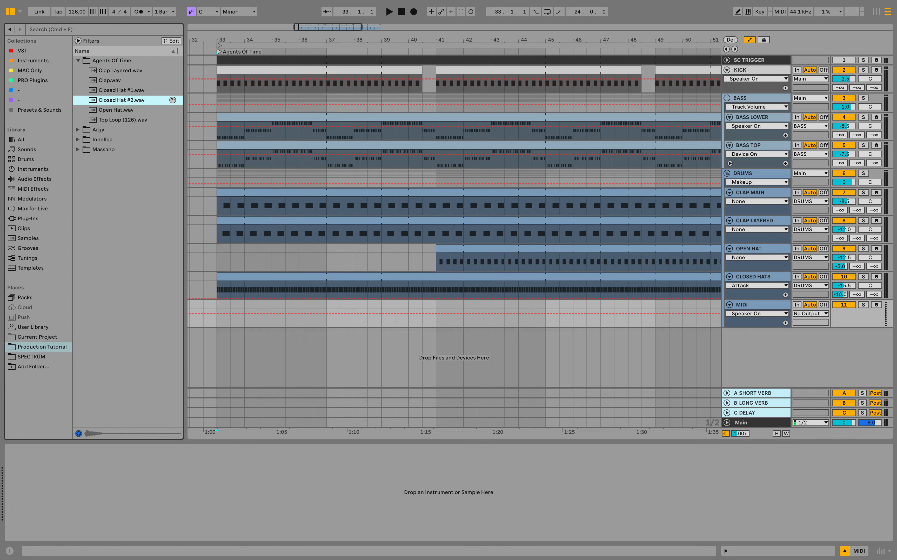
{"action": "double_click", "coordinate": [122, 100]}
{"action": "key", "text": "super+alt+b"}
Step: Insert an empty two-bar MIDI clip at bar 33 on the new Closed Hat #2 track
{"action": "left_click_drag", "start_coordinate": [34, 304], "coordinate": [88, 304]}
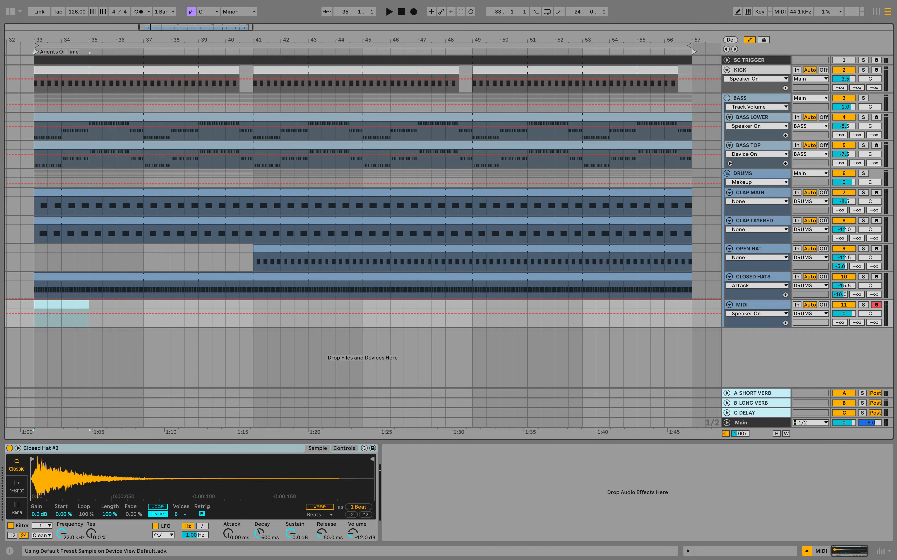
{"action": "right_click", "coordinate": [87, 306]}
{"action": "left_click", "coordinate": [122, 382]}
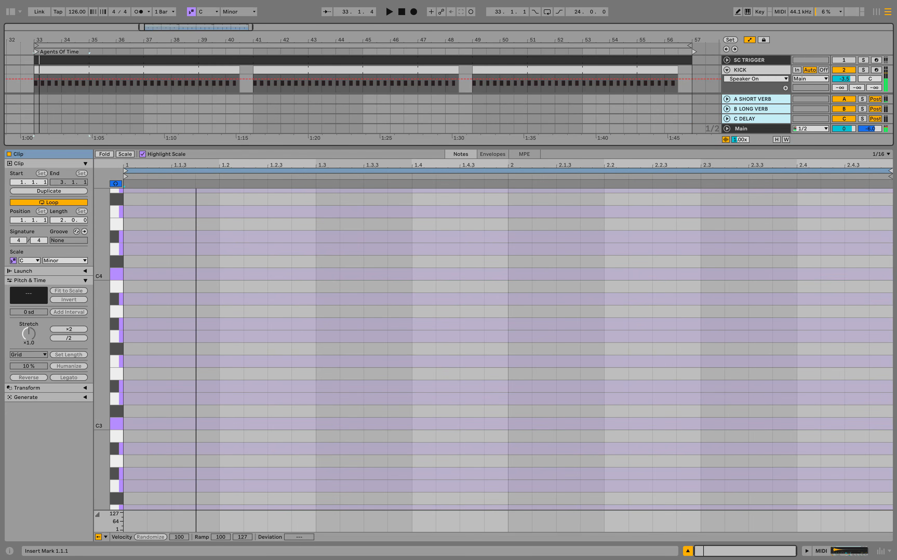
Step: Program sixteenth C3 pairs on the second half of each first-bar beat with velocities 100 and 60, omitting the bar's final note
{"action": "double_click", "coordinate": [183, 424]}
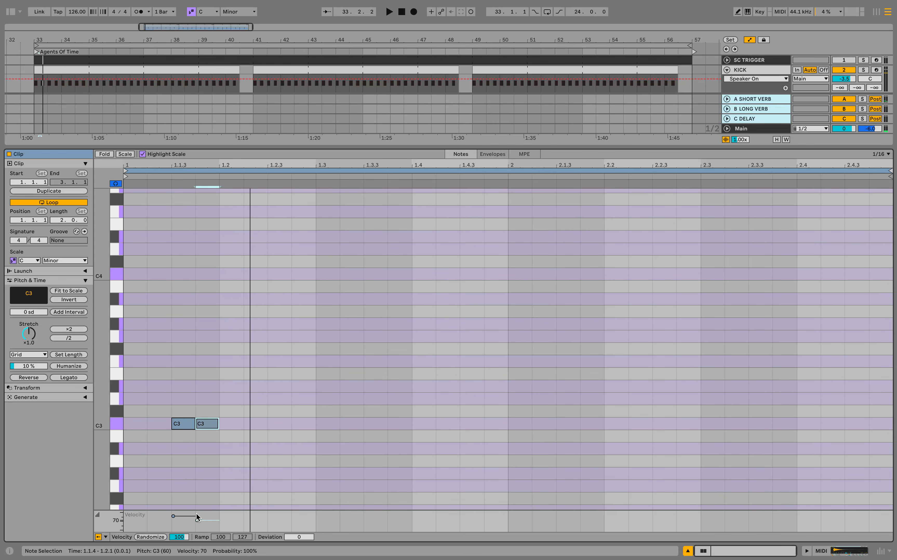
{"action": "key", "text": "space"}
{"action": "left_click_drag", "start_coordinate": [220, 441], "coordinate": [123, 389]}
{"action": "key", "text": "ctrl+d"}
{"action": "key", "text": "ctrl+d"}
{"action": "key", "text": "ctrl+d"}
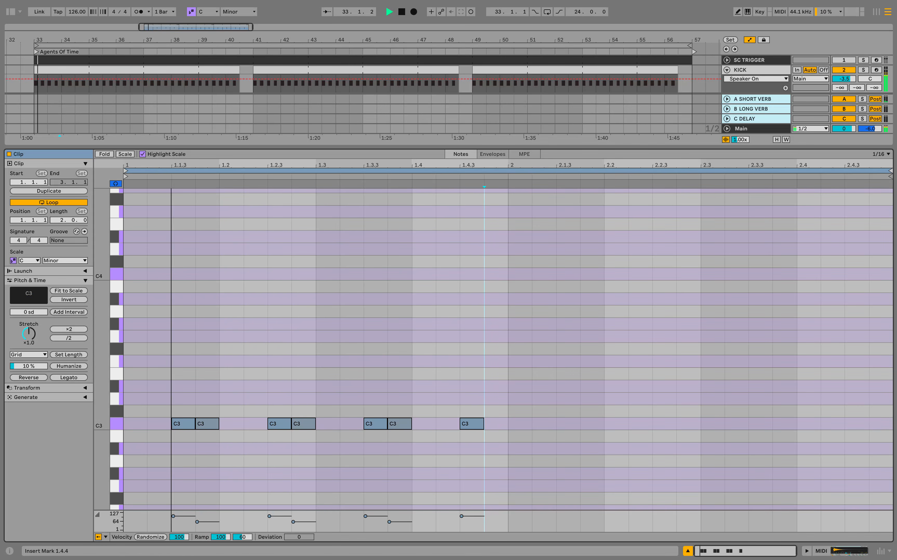
{"action": "key", "text": "space"}
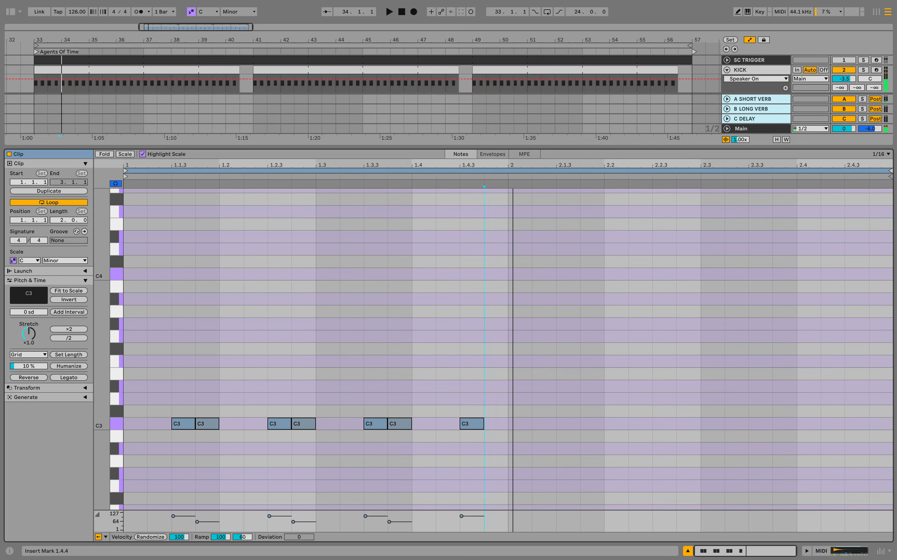
Step: Duplicate the first bar's notes into the second bar and repeat the clip up to bar 57
{"action": "left_click_drag", "start_coordinate": [508, 418], "coordinate": [129, 433]}
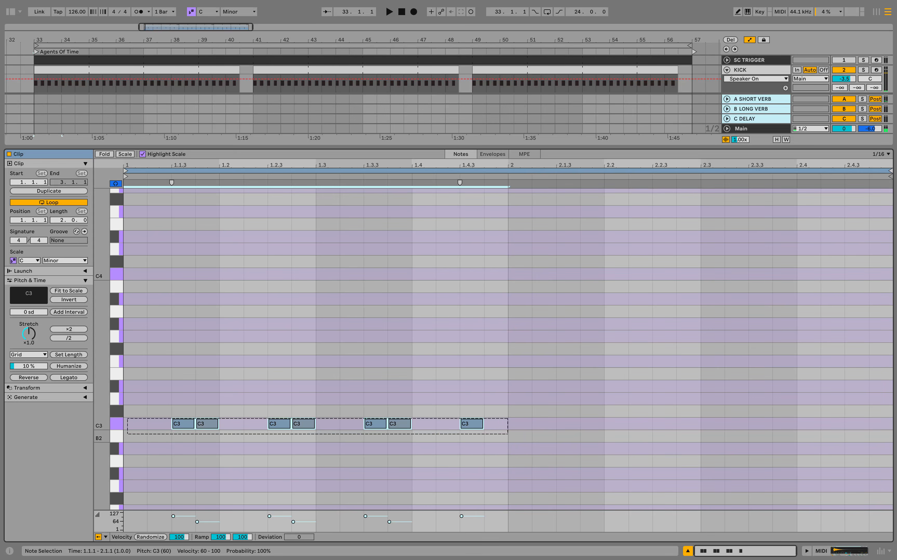
{"action": "key", "text": "ctrl+d"}
{"action": "key", "text": "ctrl+alt+l"}
{"action": "left_click_drag", "start_coordinate": [89, 304], "coordinate": [692, 305]}
Step: Rename the new MIDI track as CLOSED HATS #2 and set its volume to -13.5 dB
{"action": "left_click", "coordinate": [747, 305]}
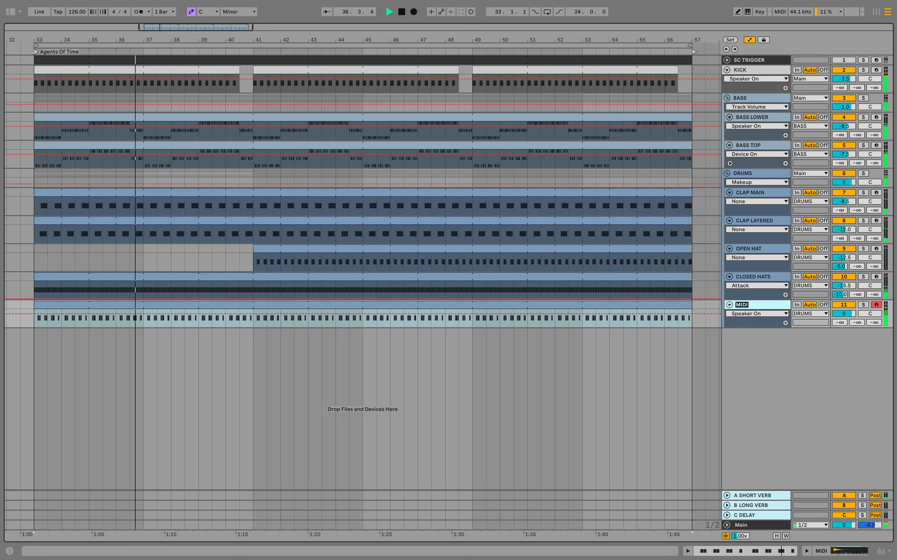
{"action": "type", "text": "CLOSED HAT"}
{"action": "key", "text": "Return"}
{"action": "type", "text": "S #2"}
{"action": "key", "text": "Return"}
{"action": "left_click_drag", "start_coordinate": [844, 314], "coordinate": [844, 345]}
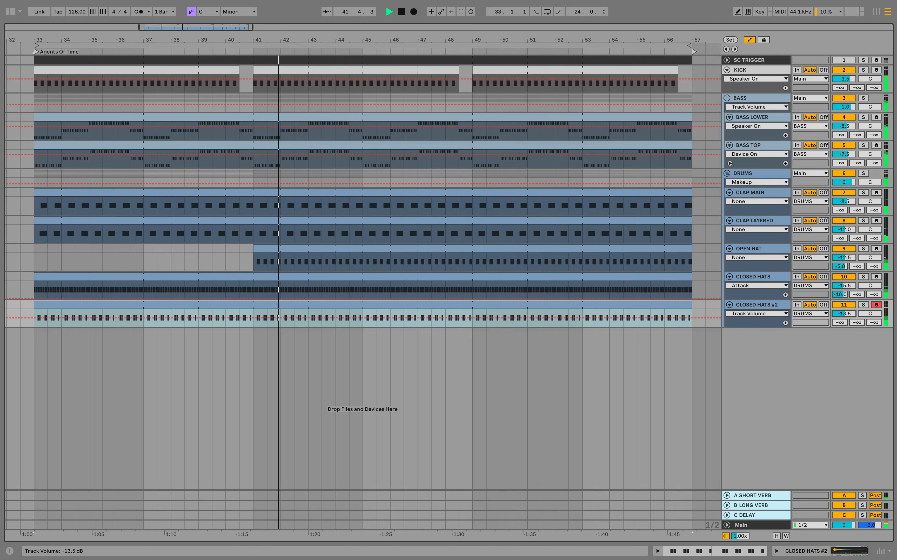
Step: Disarm the CLOSED HATS #2 track and insert Top Loop (126).wav at bar 33 on the TOP LOOP track
{"action": "left_click", "coordinate": [877, 305]}
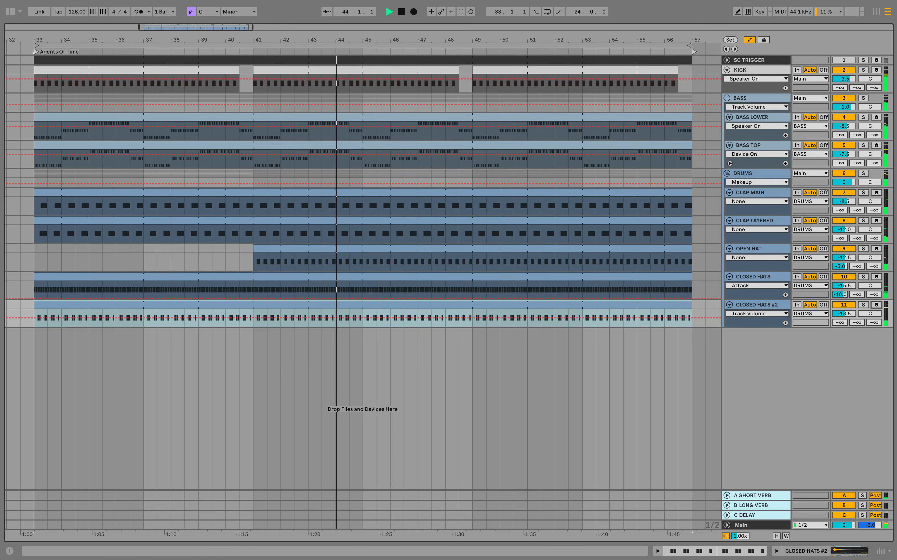
{"action": "left_click", "coordinate": [763, 305]}
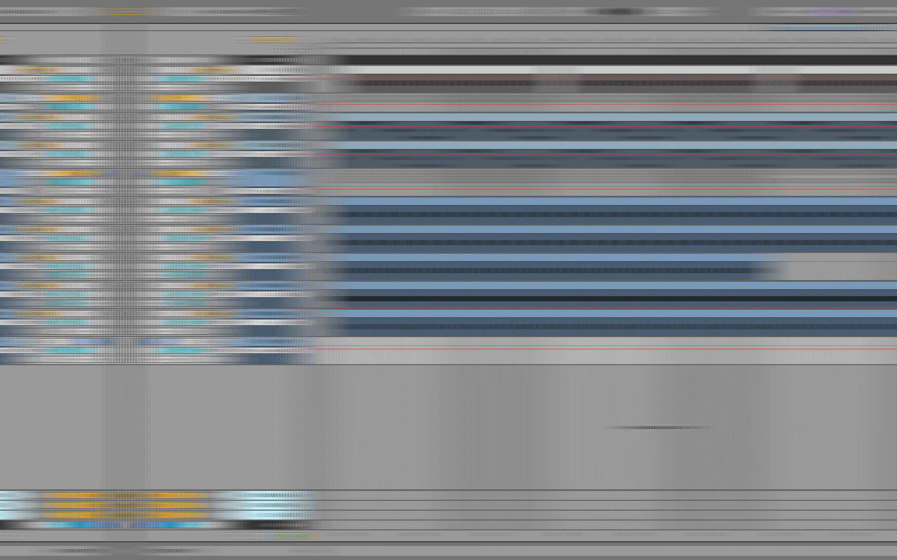
{"action": "key", "text": "super+alt+b"}
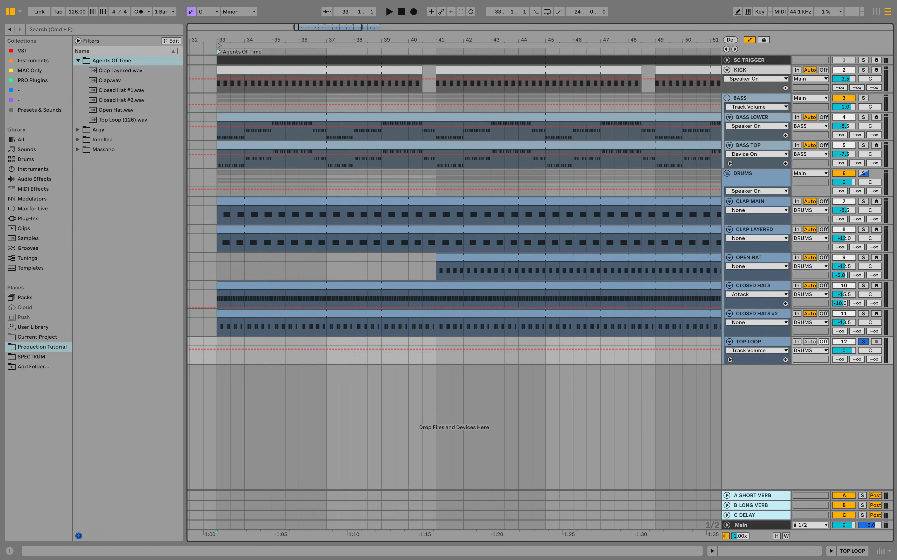
{"action": "left_click", "coordinate": [123, 120]}
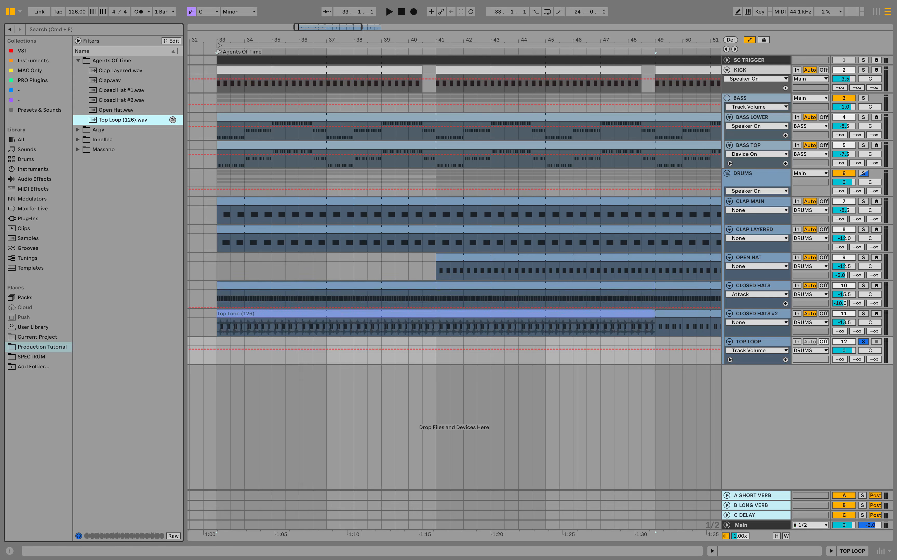
{"action": "key", "text": "Return"}
{"action": "key", "text": "super+alt+b"}
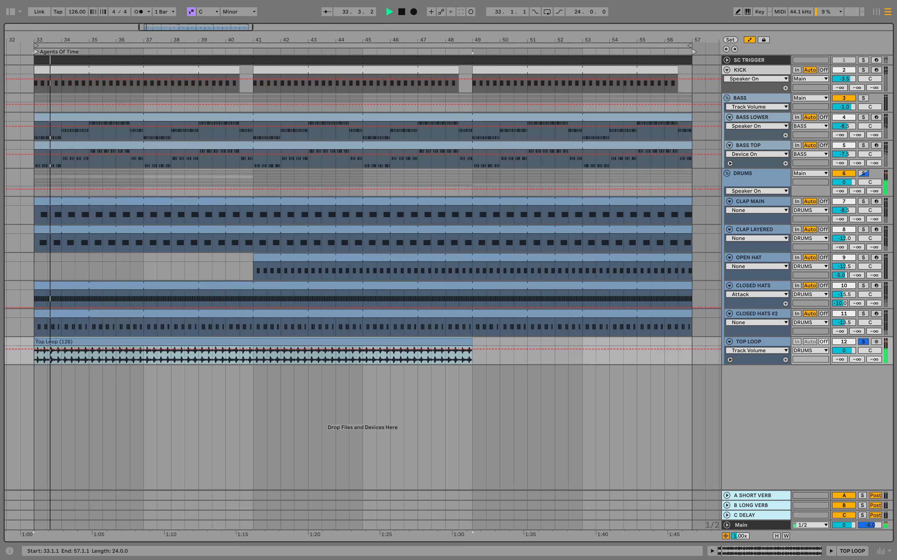
Step: Set the TOP LOOP track volume to -15.5 dB and play the loop with the whole DRUMS group soloed
{"action": "mouse_move", "coordinate": [844, 350]}
{"action": "left_mouse_down"}
{"action": "mouse_move", "coordinate": [844, 371]}
{"action": "mouse_move", "coordinate": [844, 359]}
{"action": "left_mouse_up"}
{"action": "left_click", "coordinate": [863, 173]}
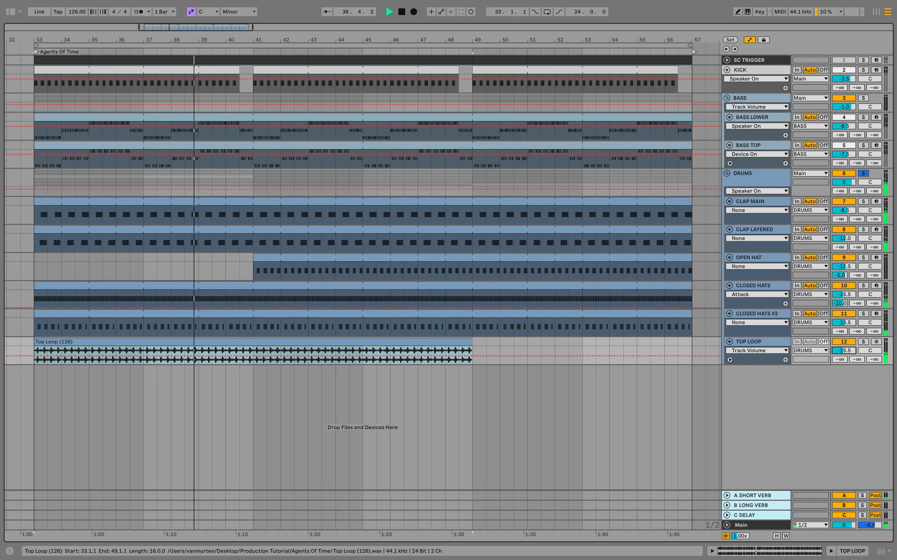
{"action": "key", "text": "space"}
Step: Switch off transient looping in the Top Loop clip's Beats warp settings and shorten its transient envelope
{"action": "double_click", "coordinate": [393, 345]}
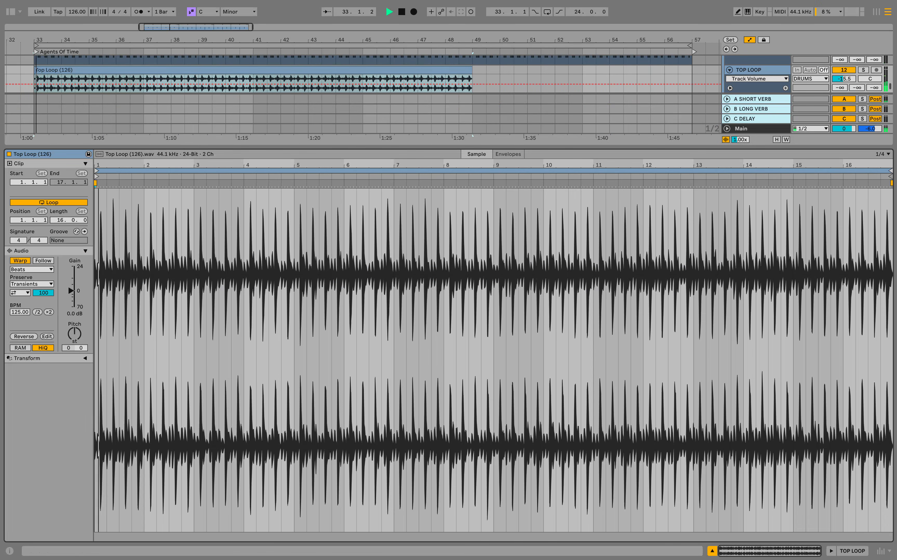
{"action": "left_click", "coordinate": [20, 293]}
{"action": "left_click", "coordinate": [19, 302]}
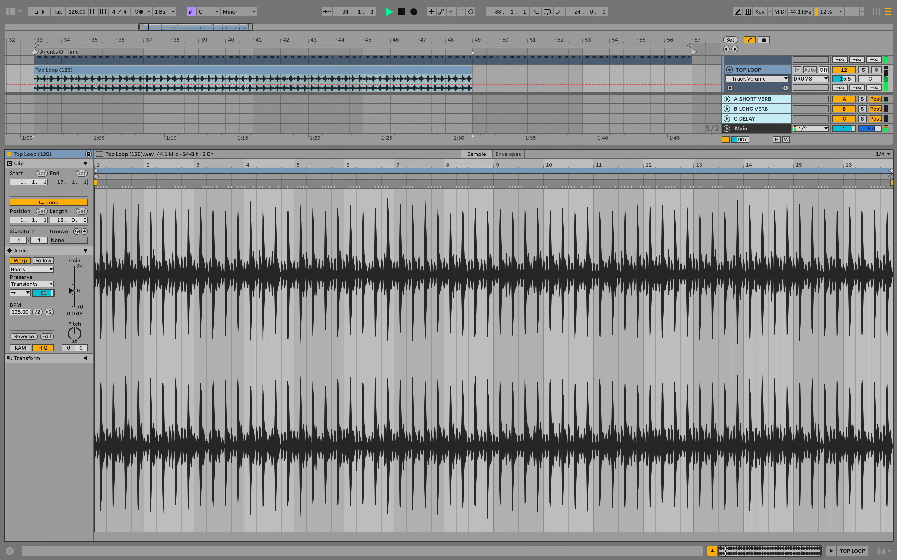
{"action": "left_click_drag", "start_coordinate": [43, 293], "coordinate": [43, 295]}
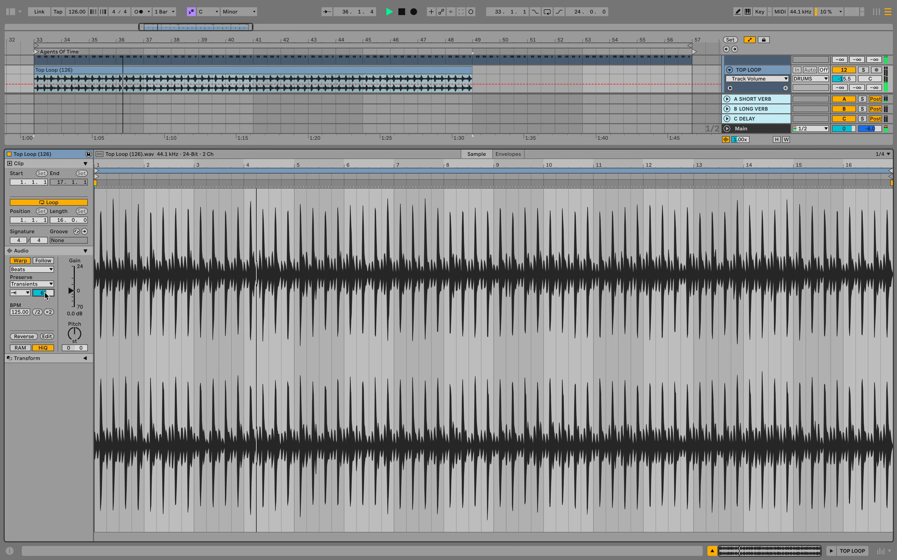
{"action": "key", "text": "super+alt+l"}
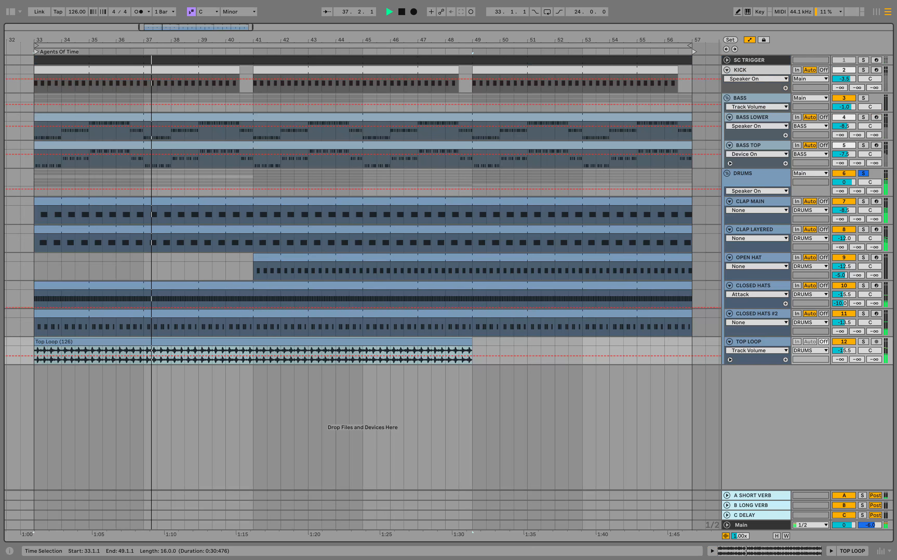
Step: Extend the Top Loop clip to bar 57 and unsolo the DRUMS group
{"action": "left_click_drag", "start_coordinate": [472, 342], "coordinate": [692, 342]}
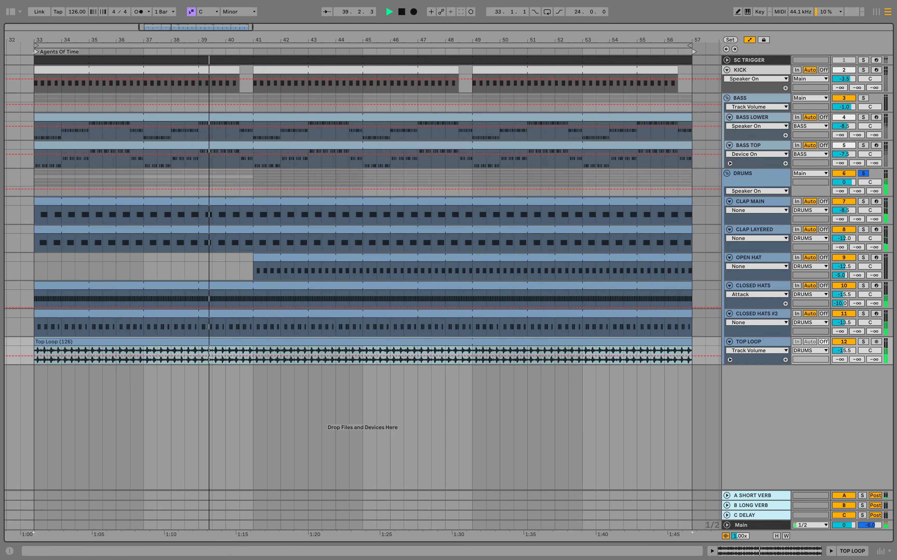
{"action": "left_click", "coordinate": [863, 174]}
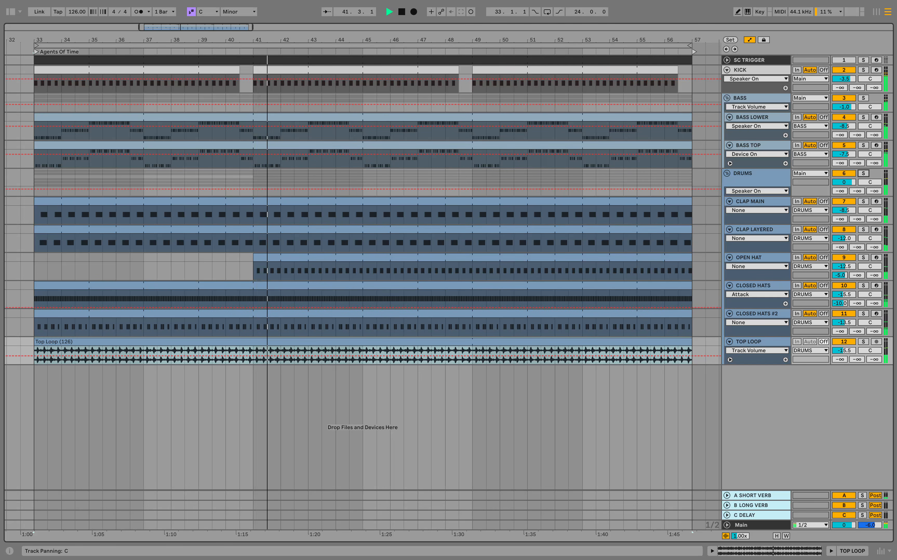
Step: Load the Drums EQ.adv preset onto the DRUMS group and check its second and third filter bands
{"action": "double_click", "coordinate": [763, 177]}
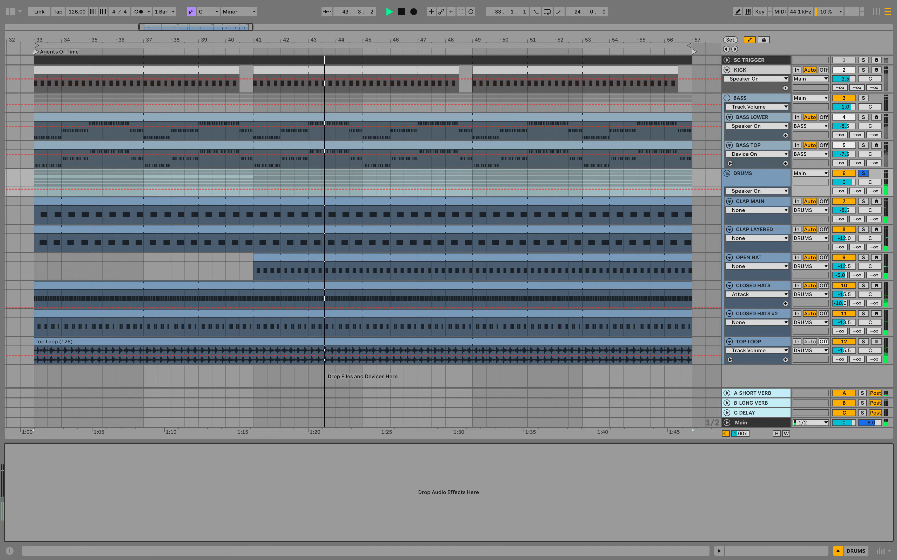
{"action": "key", "text": "super+alt+b"}
{"action": "left_click", "coordinate": [39, 110]}
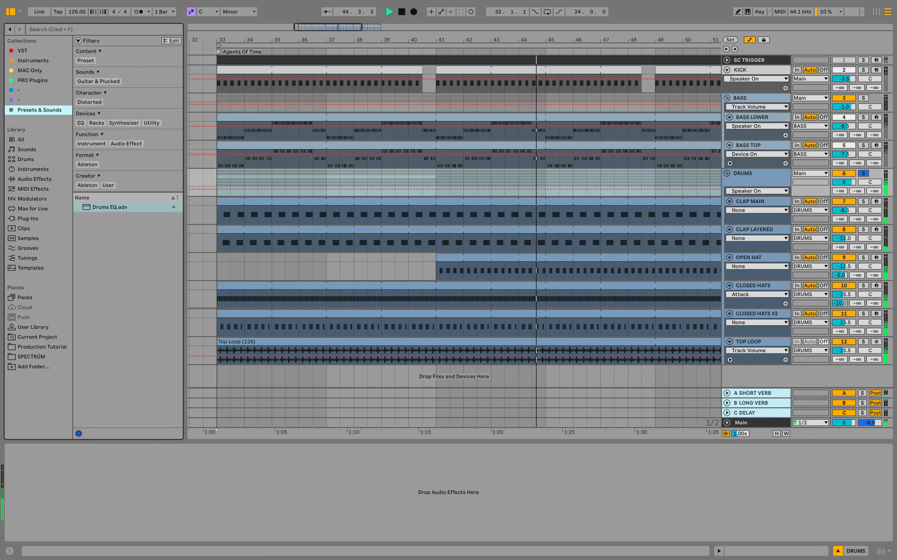
{"action": "double_click", "coordinate": [109, 207]}
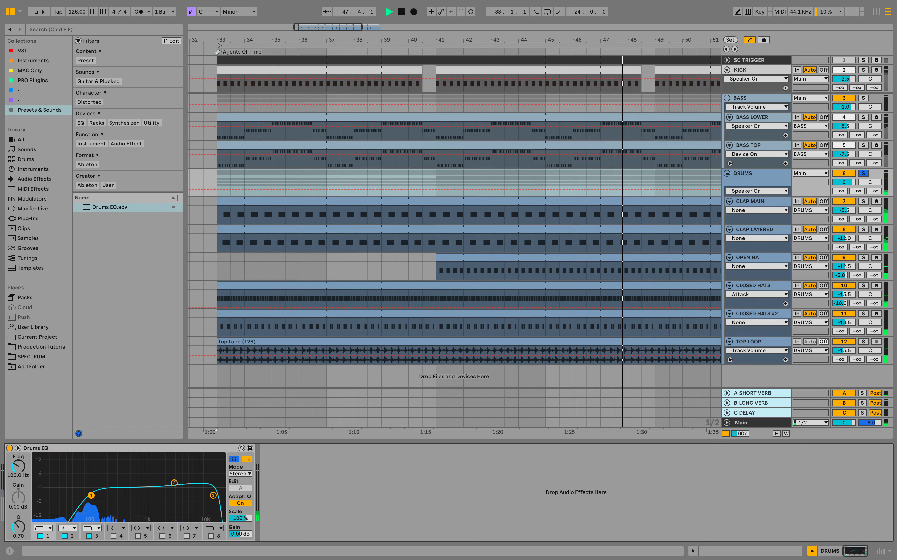
{"action": "left_click", "coordinate": [174, 483]}
{"action": "left_click", "coordinate": [213, 495]}
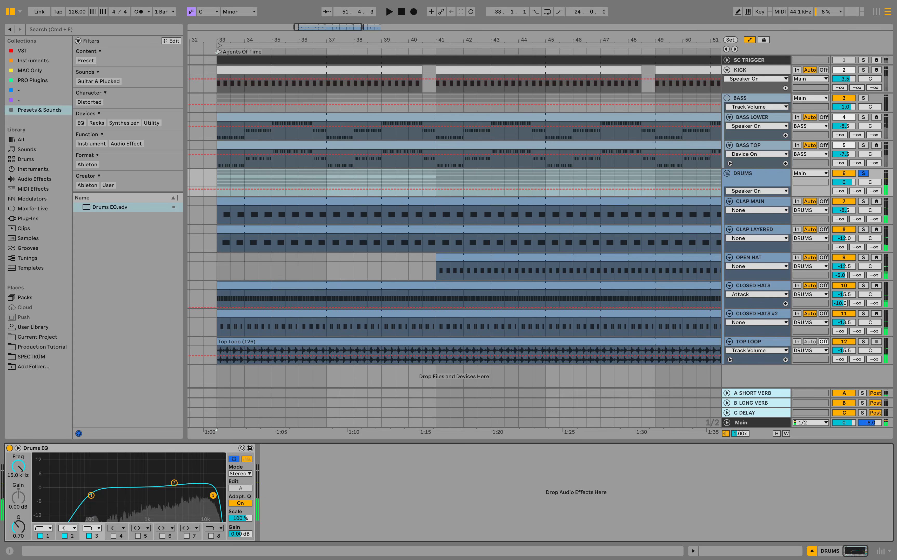
Step: Search the audio effects for "glue" and add Glue Compressor after the EQ on the DRUMS group
{"action": "left_click", "coordinate": [35, 179]}
{"action": "left_click", "coordinate": [81, 29]}
{"action": "type", "text": "glue"}
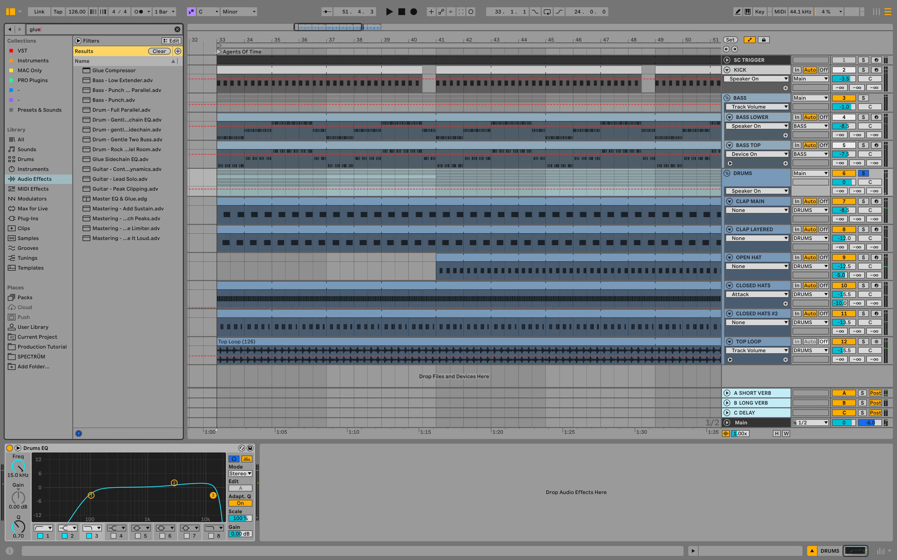
{"action": "key", "text": "Down"}
{"action": "key", "text": "Return"}
{"action": "key", "text": "space"}
Step: Set the Glue Compressor's threshold to -25 dB and makeup to 6 dB, and unsolo the DRUMS group
{"action": "left_click_drag", "start_coordinate": [320, 518], "coordinate": [319, 554]}
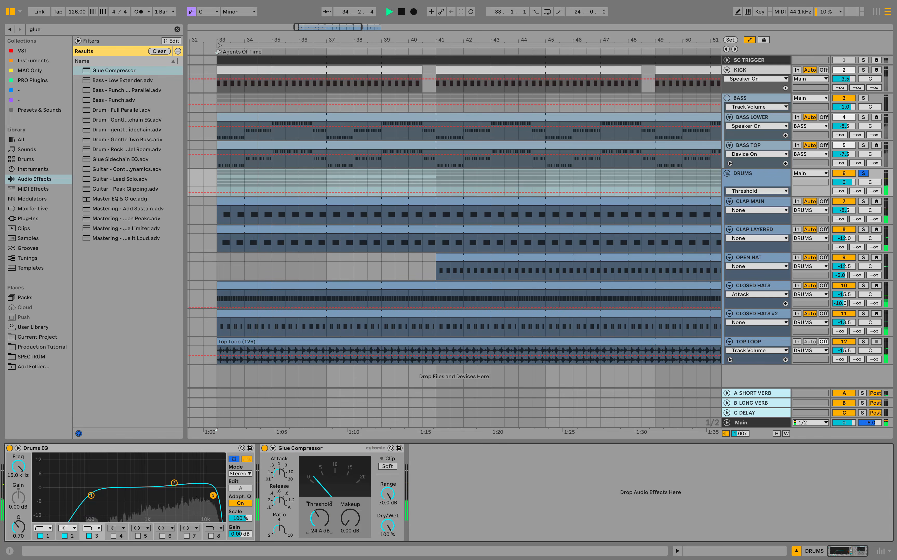
{"action": "type", "text": "-25"}
{"action": "key", "text": "Return"}
{"action": "left_click_drag", "start_coordinate": [351, 518], "coordinate": [350, 504]}
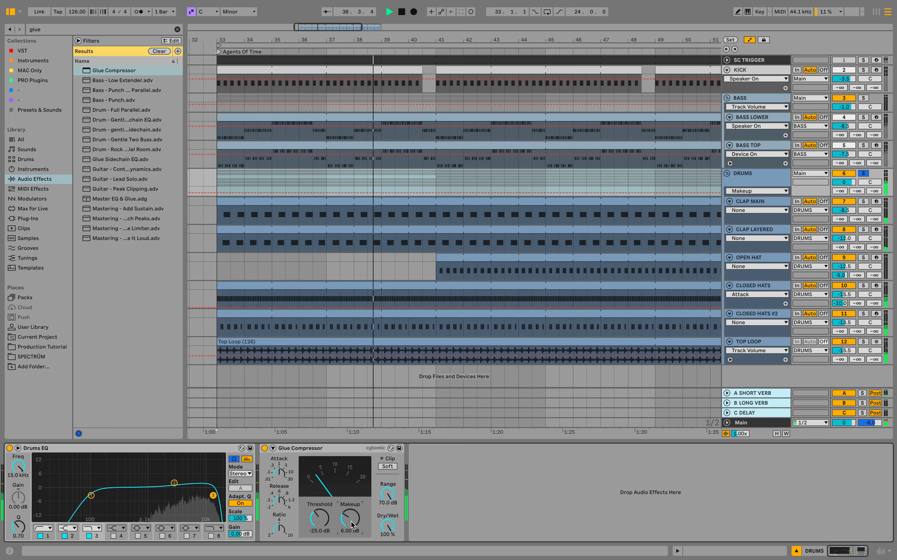
{"action": "left_click", "coordinate": [863, 173]}
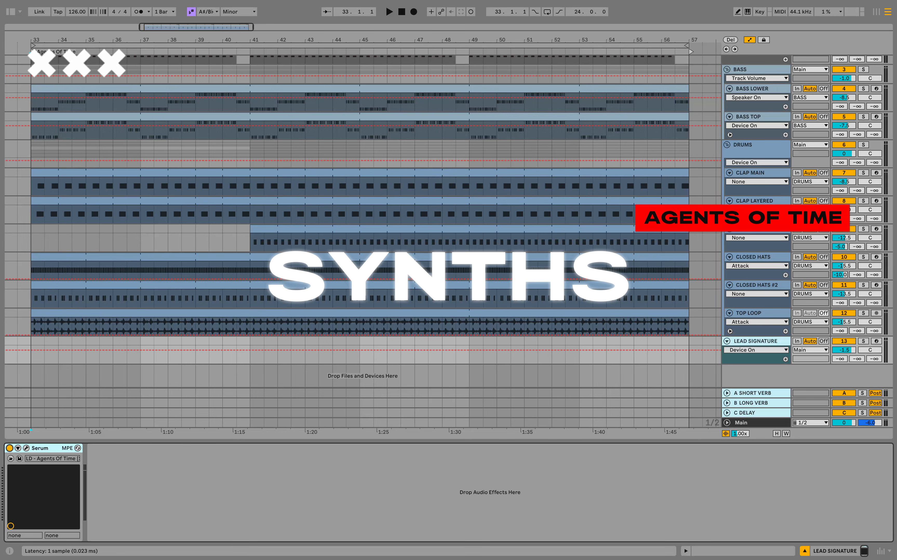
Step: Examine the oscillator and effects settings of Serum's LD - Agents Of Time [Signature] preset on the LEAD SIGNATURE track
{"action": "left_click", "coordinate": [26, 448]}
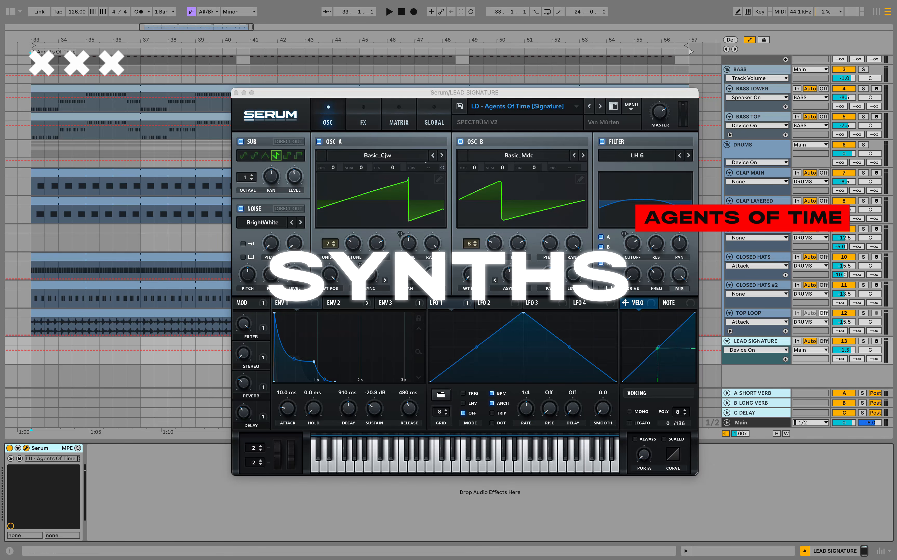
{"action": "left_click", "coordinate": [427, 454]}
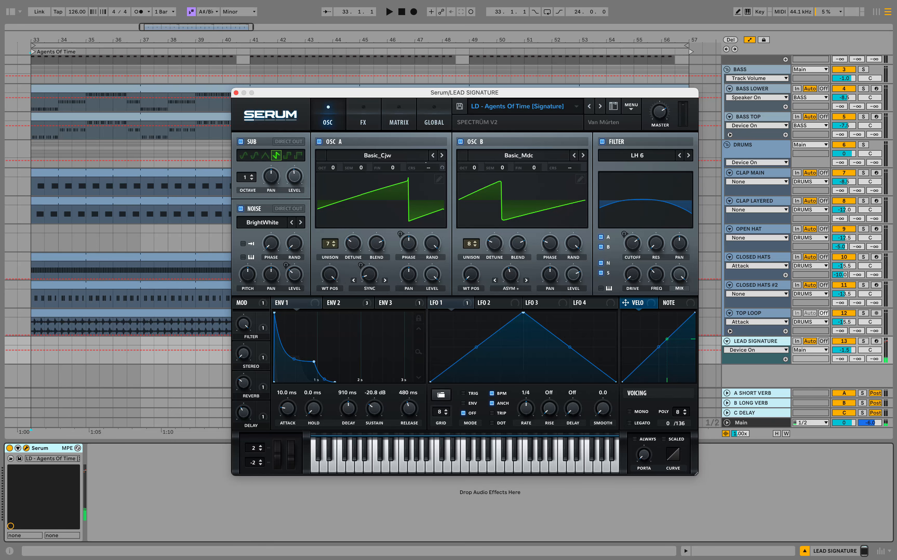
{"action": "left_click", "coordinate": [363, 118]}
{"action": "scroll", "coordinate": [463, 213], "scroll_direction": "down", "scroll_amount": 3}
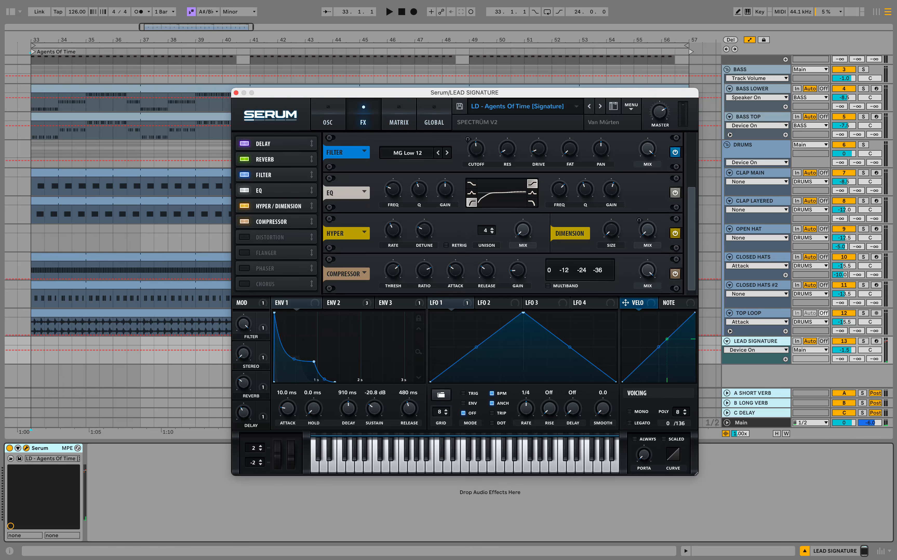
{"action": "left_click", "coordinate": [328, 117]}
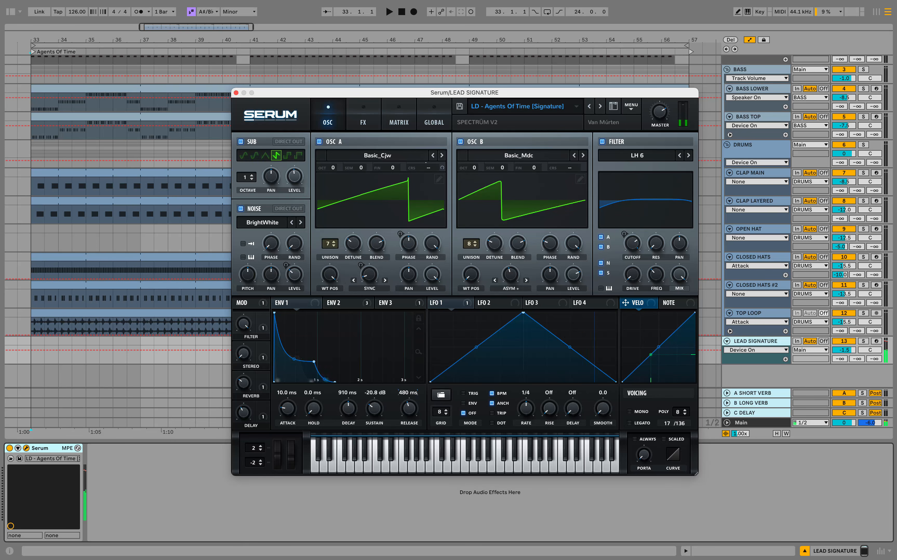
{"action": "left_click", "coordinate": [236, 93]}
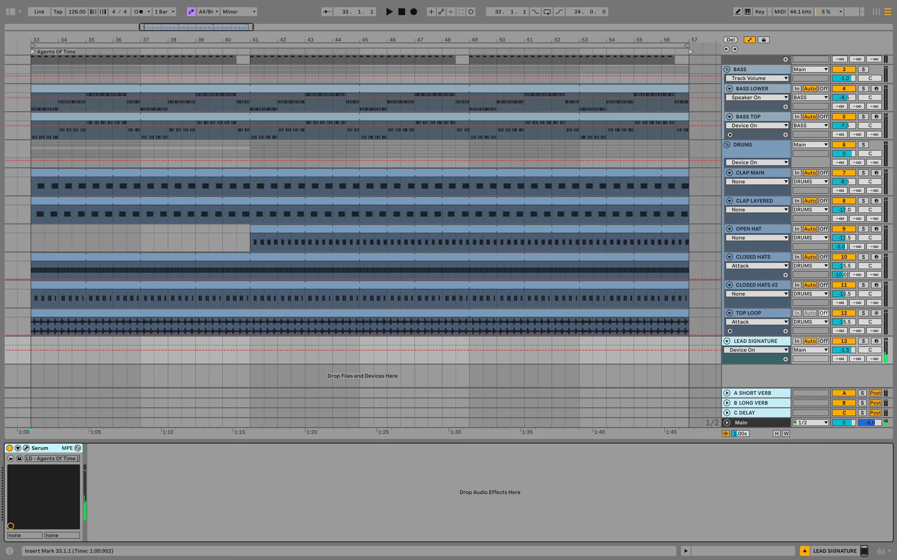
Step: Insert an empty eight-bar MIDI clip from bar 33 to bar 41 on the LEAD SIGNATURE track
{"action": "left_click_drag", "start_coordinate": [250, 342], "coordinate": [127, 342]}
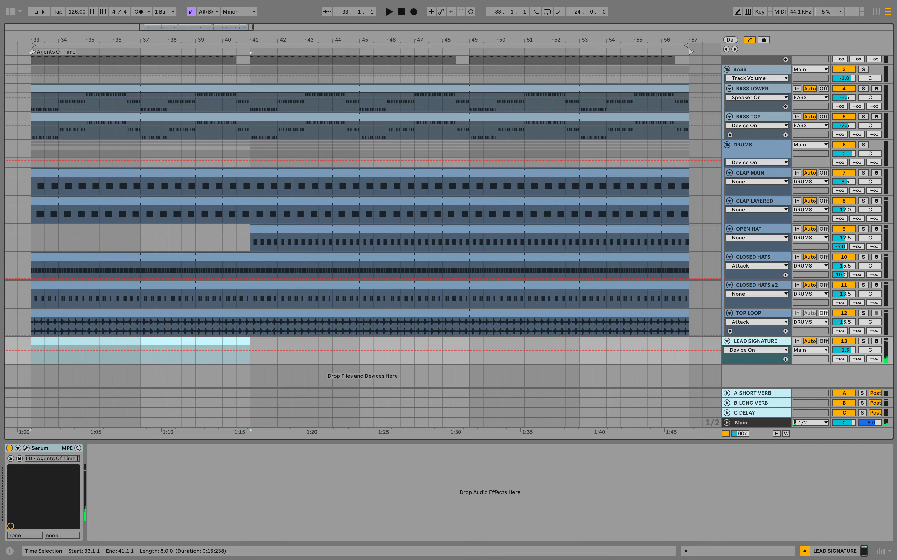
{"action": "right_click", "coordinate": [67, 339]}
{"action": "left_click", "coordinate": [102, 416]}
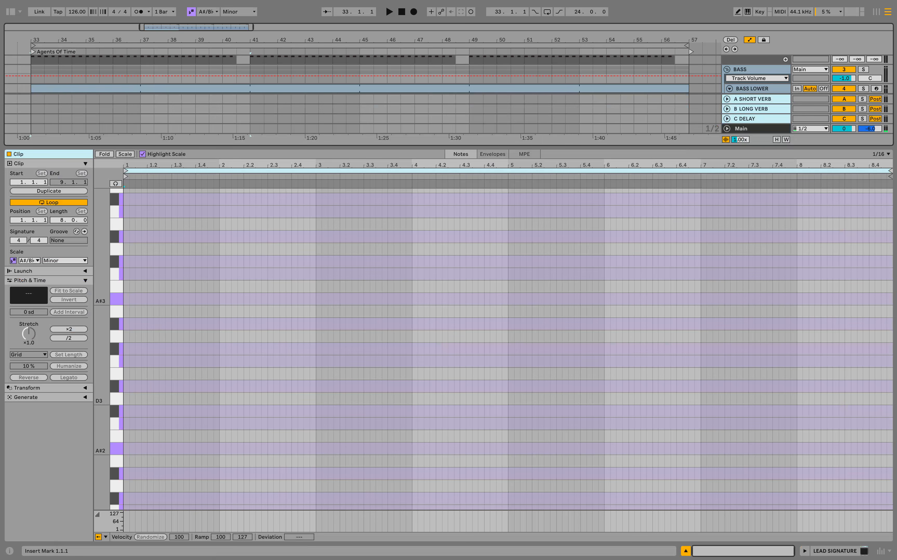
Step: Place sixteenth notes in the lead clip: A#2 at 1.1.1 and 1.3.4, and C#2 at 1.4.1
{"action": "scroll", "coordinate": [172, 390], "scroll_direction": "down", "scroll_amount": 8}
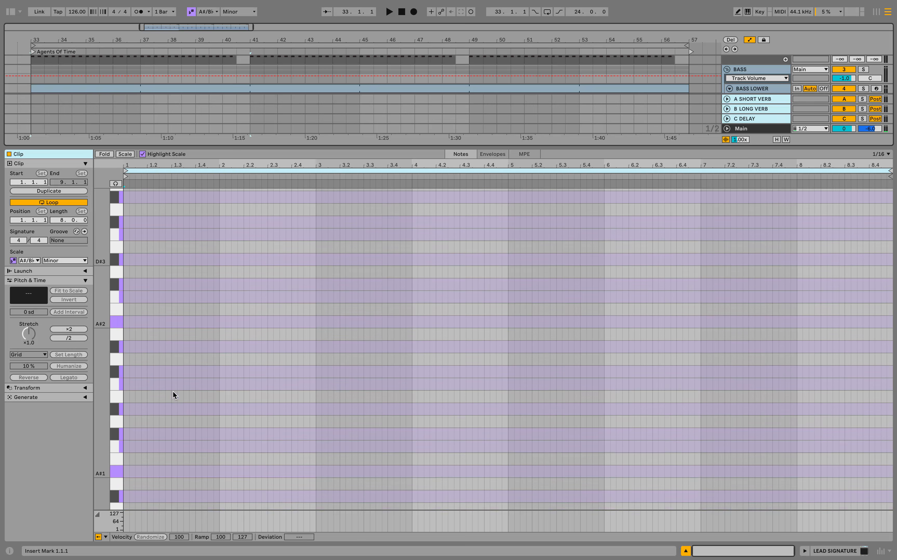
{"action": "double_click", "coordinate": [126, 304]}
{"action": "key", "text": "space"}
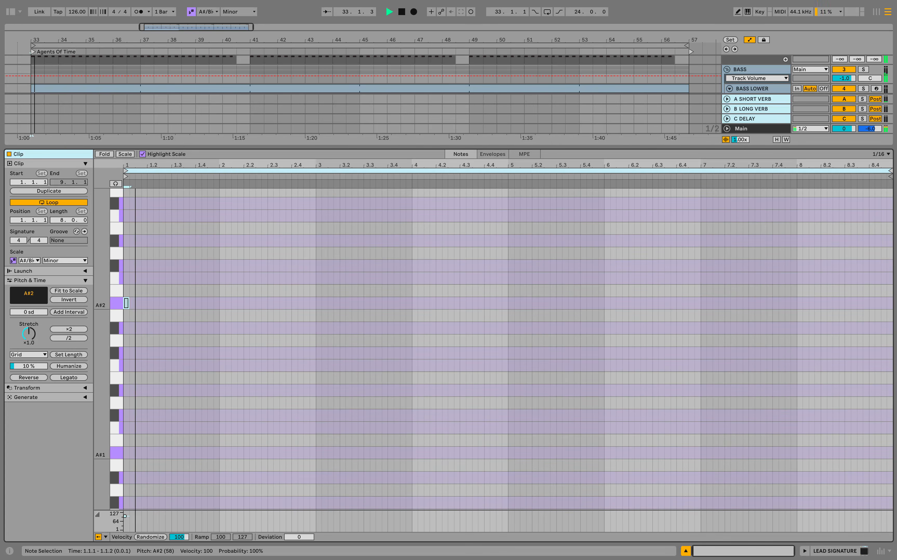
{"action": "key", "text": "space"}
{"action": "key", "text": "space"}
{"action": "double_click", "coordinate": [192, 304]}
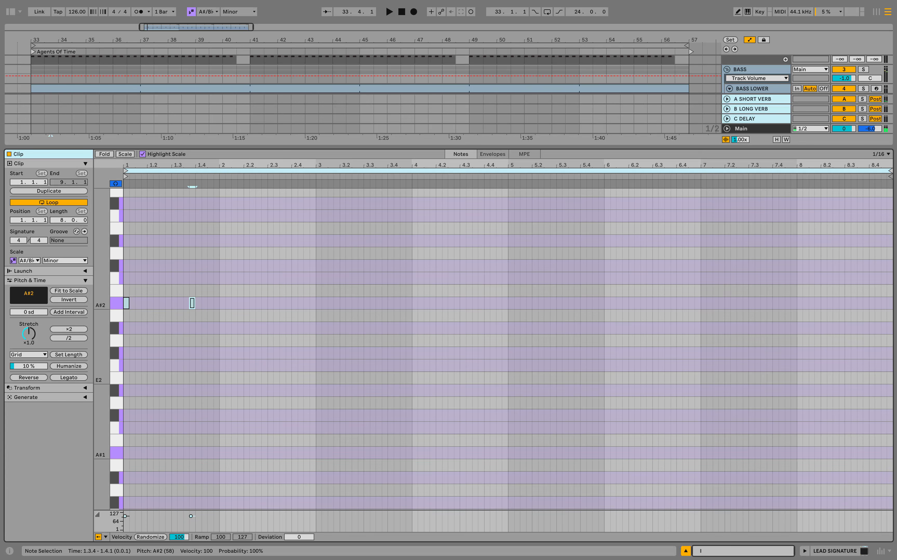
{"action": "double_click", "coordinate": [199, 418]}
{"action": "key", "text": "space"}
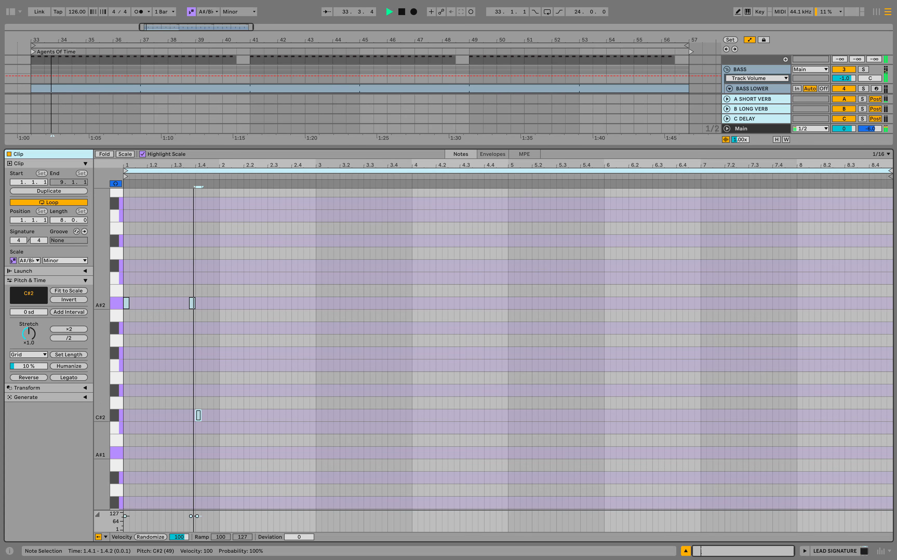
{"action": "key", "text": "space"}
Step: Arrange bar 1 of the lead clip with A#2 at 1.3.3, C#2 at 1.3.4, D#2 at 1.4.1, A#2 at 1.4.2 and B#2 at 1.4.4
{"action": "left_click", "coordinate": [192, 303]}
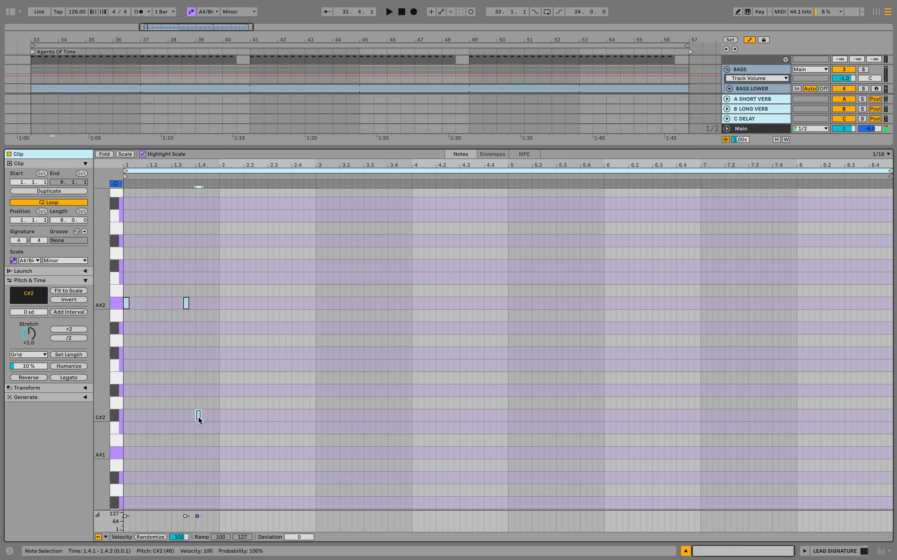
{"action": "double_click", "coordinate": [198, 391]}
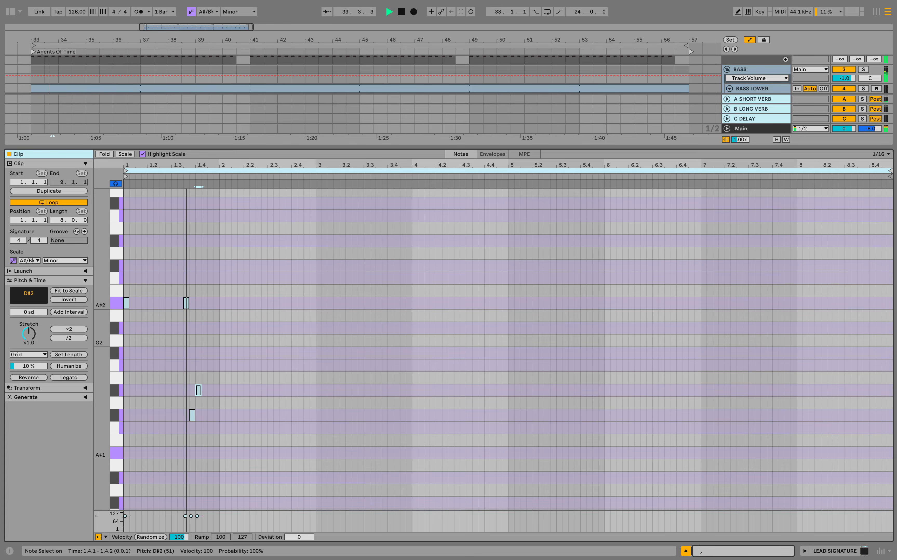
{"action": "double_click", "coordinate": [210, 302]}
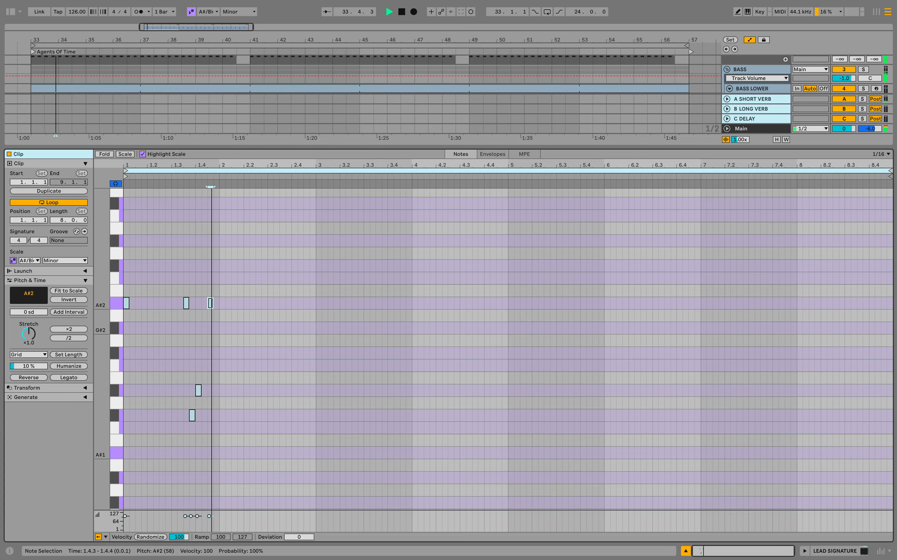
{"action": "double_click", "coordinate": [211, 278]}
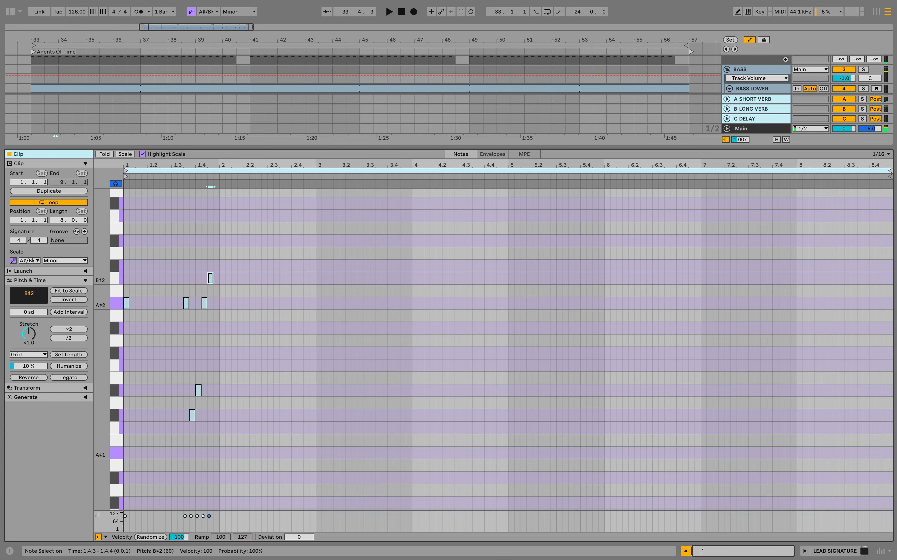
{"action": "key", "text": "Right"}
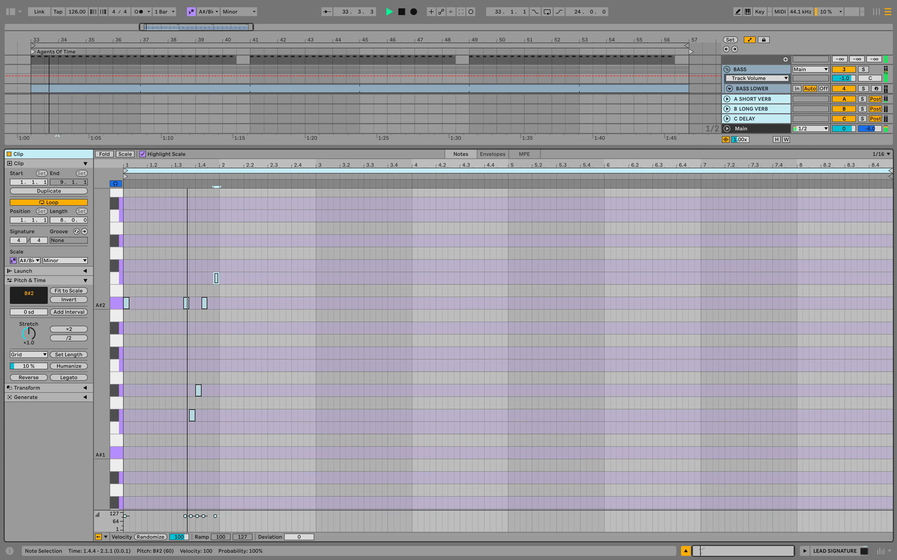
{"action": "key", "text": "space"}
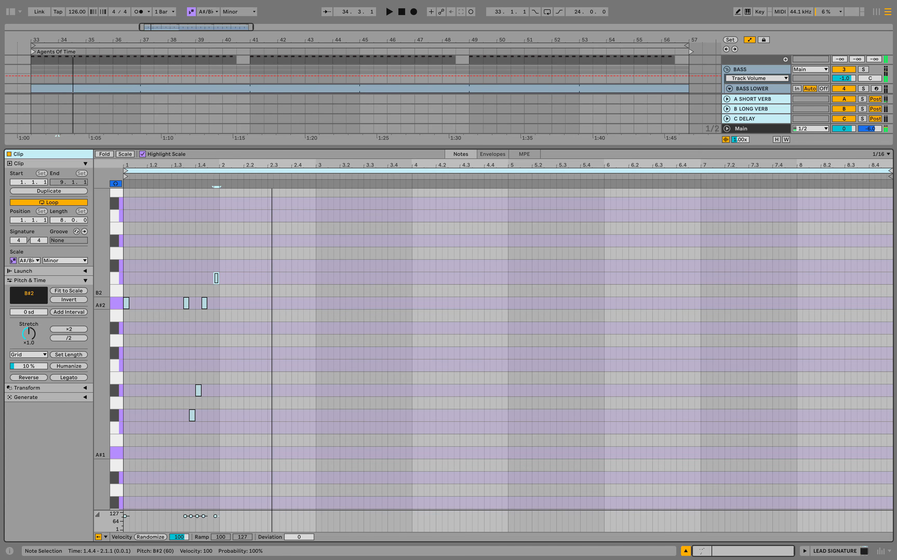
Step: Place sixteenth notes in bar 2: A#2 at 2.3.3, C#2 at 2.3.4, B#2 at 2.4.1 and C#3 at 2.4.4
{"action": "double_click", "coordinate": [288, 303]}
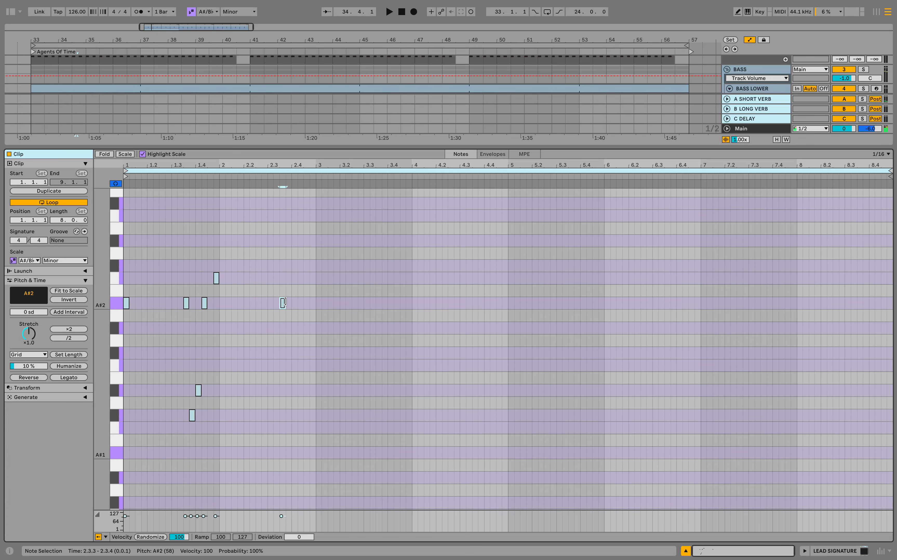
{"action": "key", "text": "space"}
{"action": "double_click", "coordinate": [288, 415]}
{"action": "key", "text": "space"}
{"action": "double_click", "coordinate": [295, 278]}
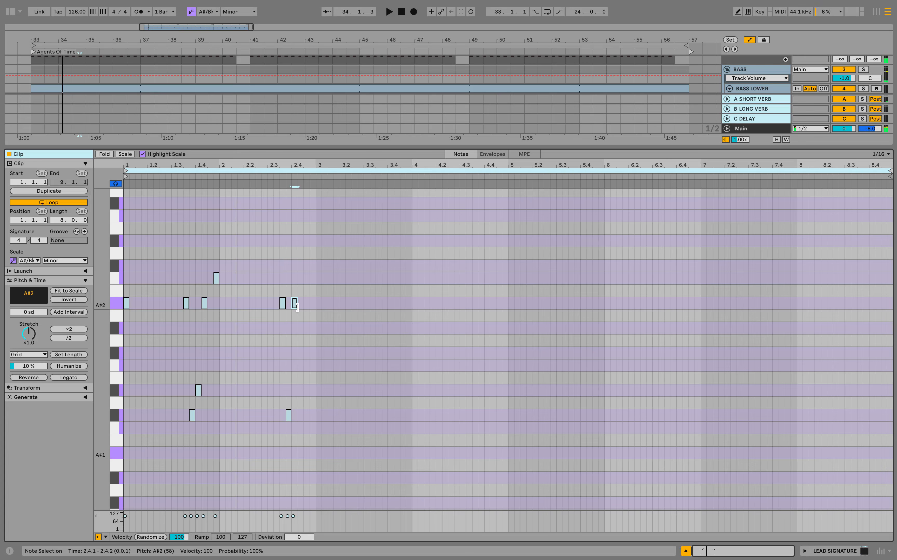
{"action": "key", "text": "space"}
{"action": "double_click", "coordinate": [307, 266]}
Step: Place sixteenth notes in bar 3: A#2 at 3.4.1, G#2 at 3.4.2 and E#3 at 3.4.4
{"action": "key", "text": "space"}
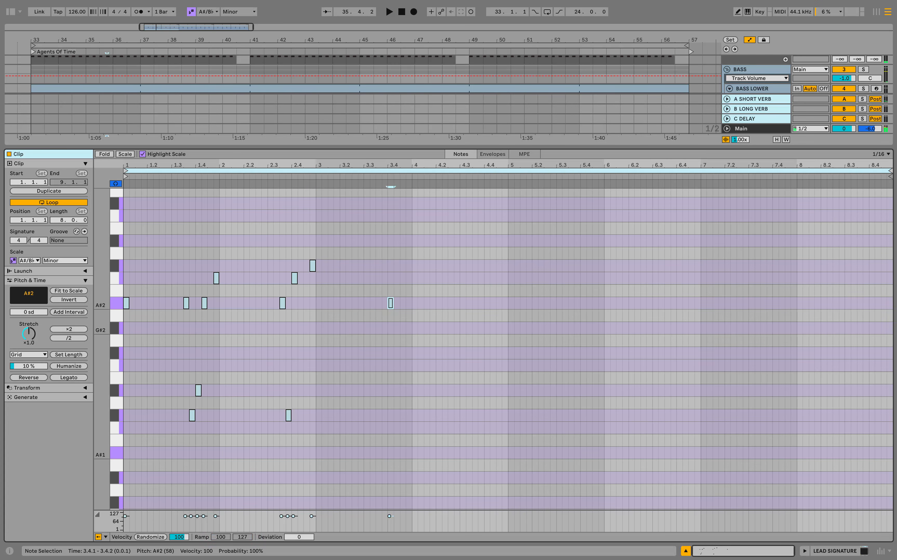
{"action": "double_click", "coordinate": [397, 328]}
{"action": "key", "text": "space"}
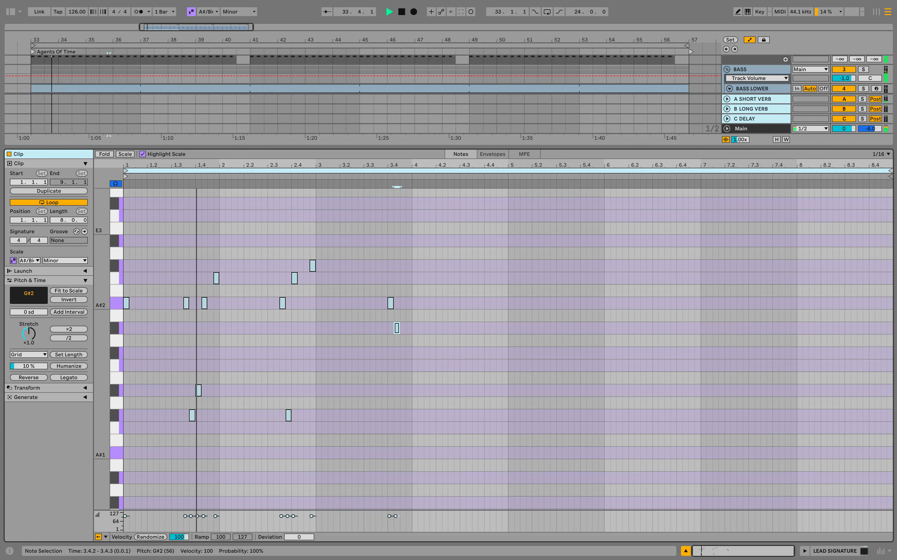
{"action": "double_click", "coordinate": [409, 216]}
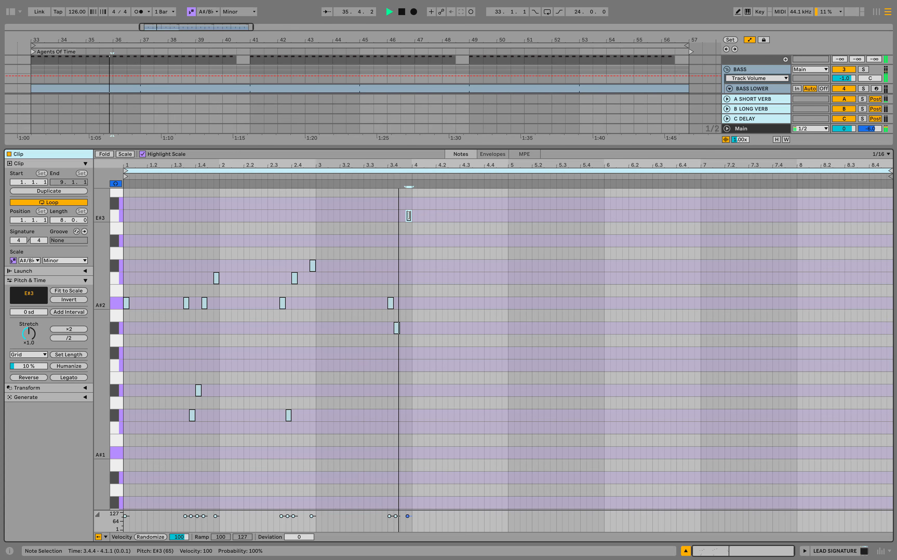
{"action": "key", "text": "space"}
{"action": "left_click", "coordinate": [390, 303]}
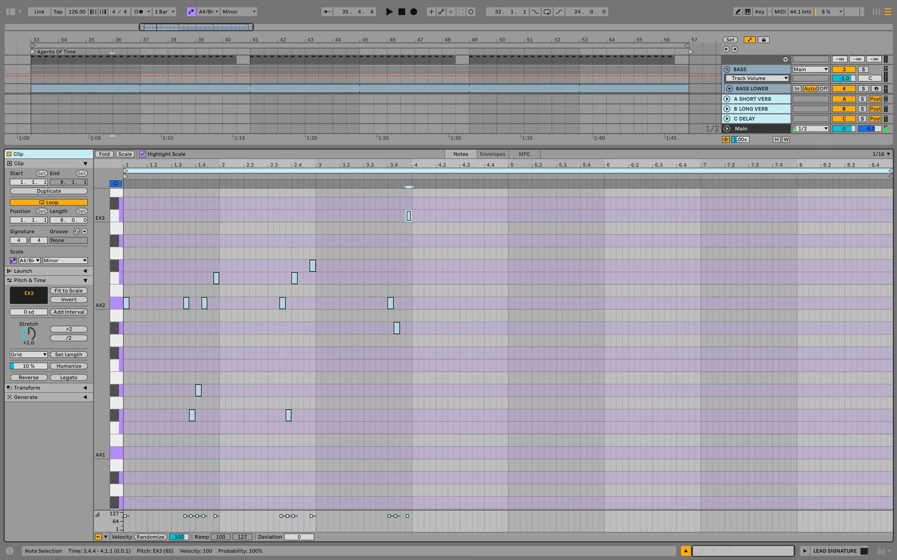
Step: Place E#3 at 4.2.1 and 4.2.2, D#3 at 4.2.4 and 4.4.1, and A#2 at 5.1.1
{"action": "double_click", "coordinate": [439, 216]}
{"action": "double_click", "coordinate": [446, 217]}
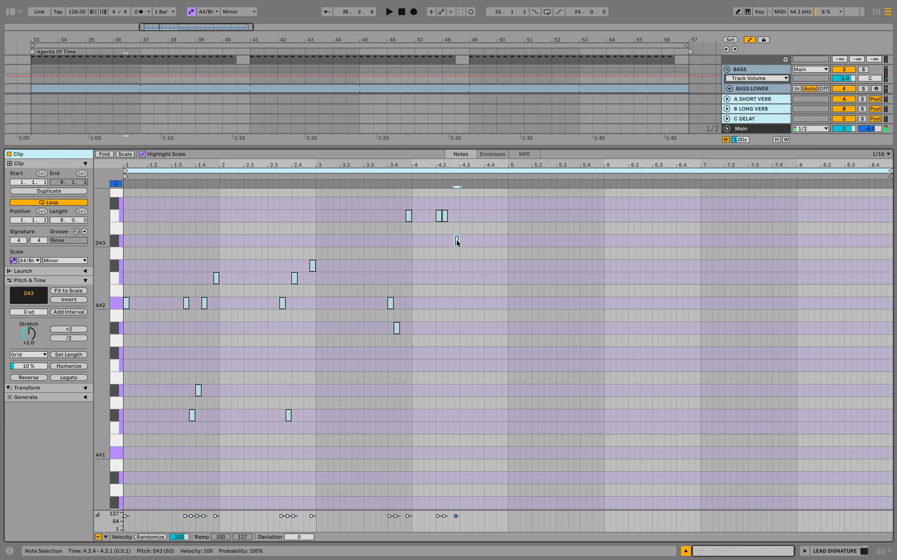
{"action": "double_click", "coordinate": [487, 240]}
{"action": "key", "text": "space"}
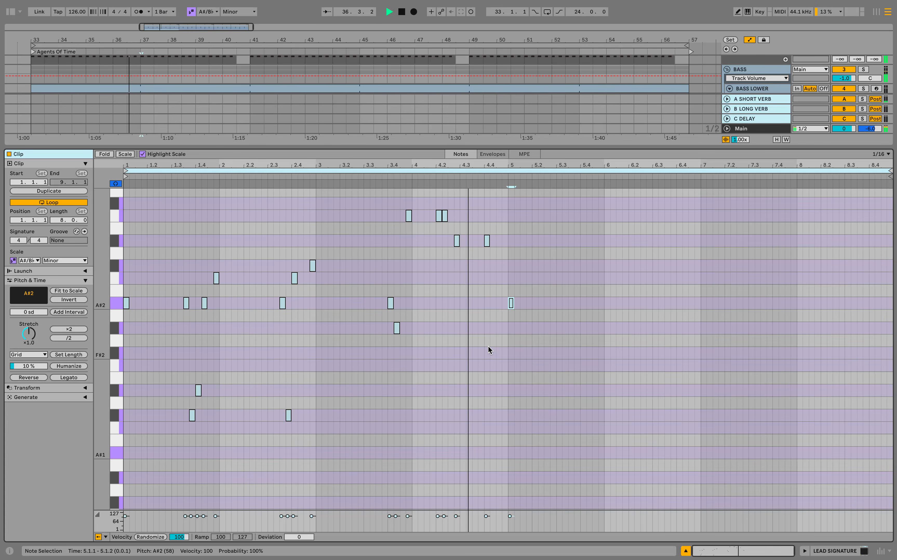
{"action": "key", "text": "space"}
{"action": "key", "text": "space"}
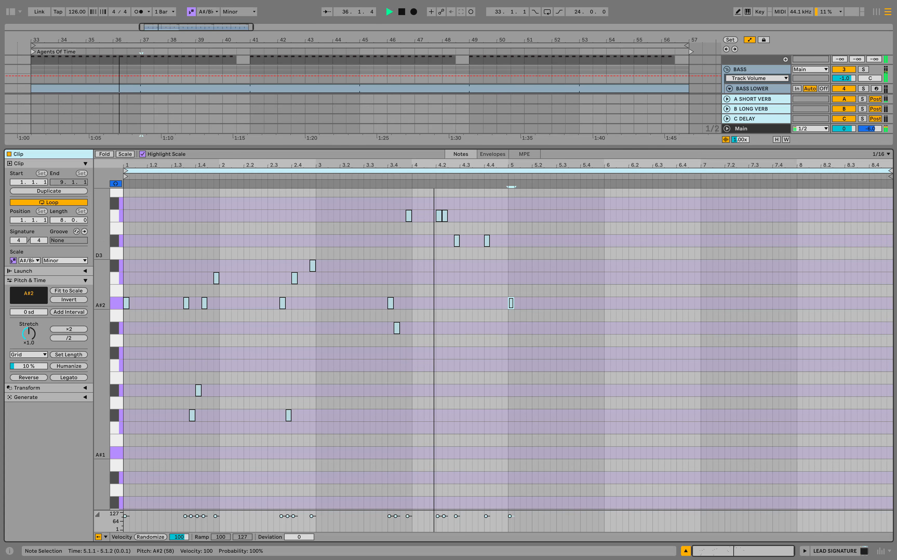
Step: Move the second D#3 of bar 4 to 4.4.2 and play the phrase back
{"action": "left_click", "coordinate": [487, 241]}
{"action": "key", "text": "space"}
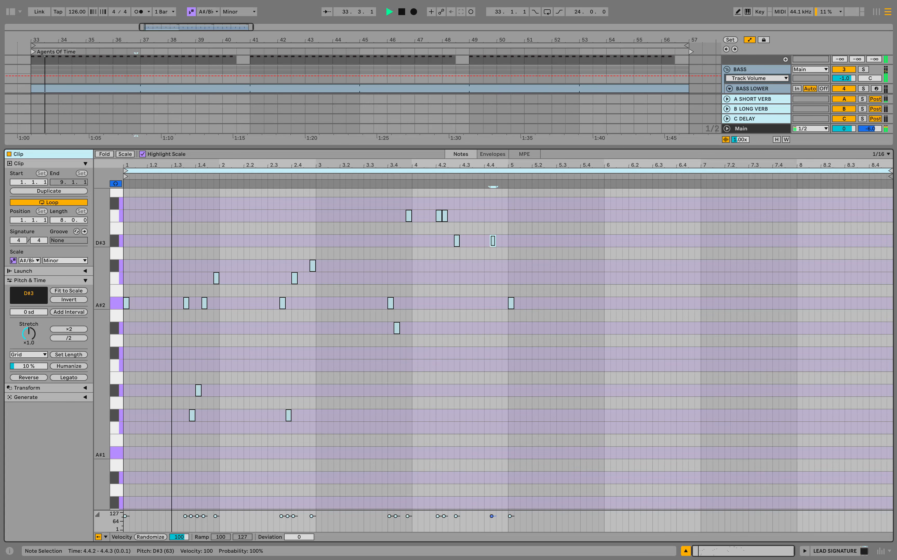
{"action": "key", "text": "space"}
{"action": "left_click", "coordinate": [574, 267]}
{"action": "left_click", "coordinate": [514, 183]}
{"action": "key", "text": "space"}
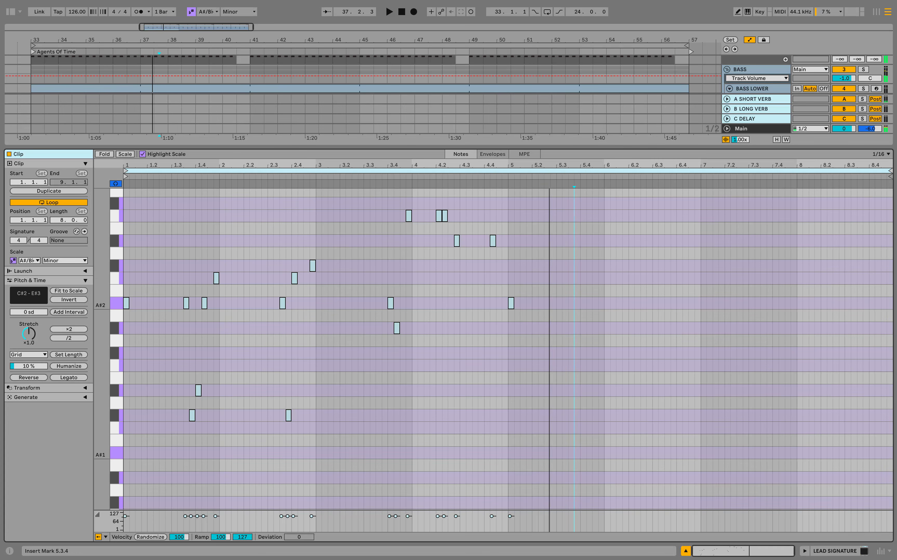
Step: Duplicate the C#2 to C#3 notes of bars 1 to 4 into bars 5 to 8 and play from bar 5
{"action": "left_click_drag", "start_coordinate": [509, 261], "coordinate": [123, 456]}
{"action": "key", "text": "ctrl+d"}
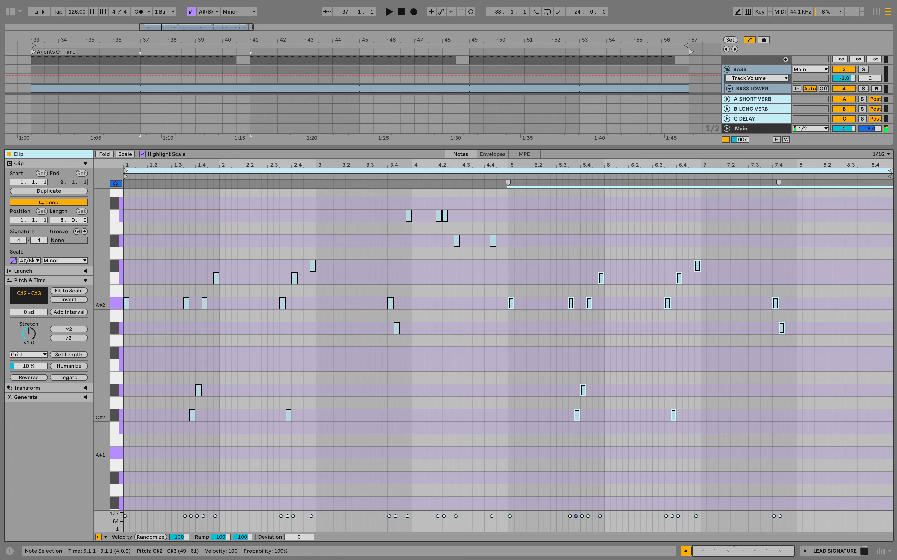
{"action": "left_click", "coordinate": [580, 184]}
{"action": "left_click", "coordinate": [572, 303]}
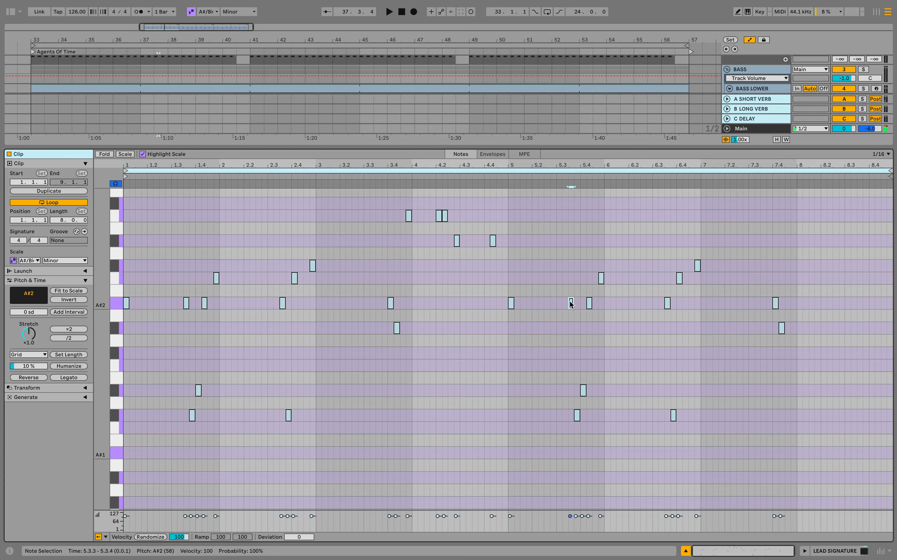
{"action": "left_click", "coordinate": [579, 404]}
{"action": "left_click", "coordinate": [577, 415]}
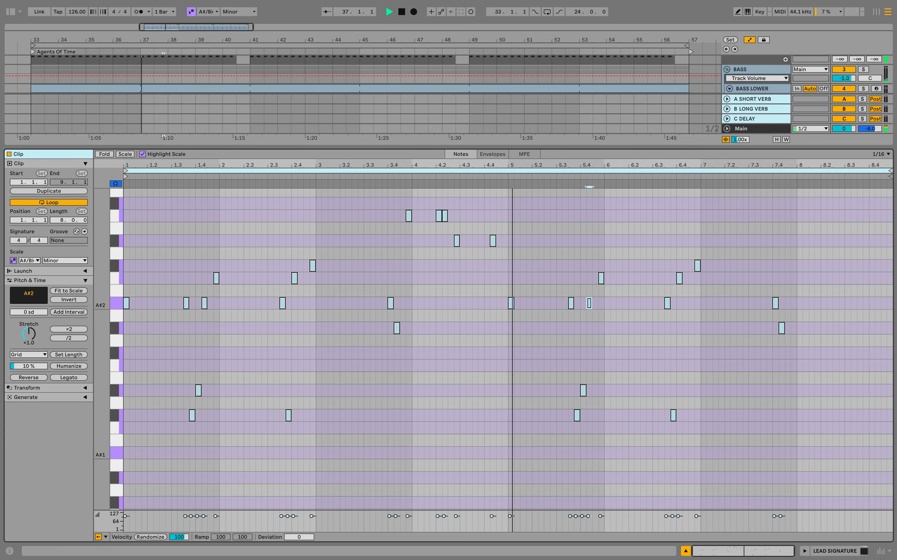
{"action": "key", "text": "space"}
Step: Vary bar 6 by adding G#2 at 6.1.2, lowering the A#2 at 6.3.3 to G#2, and adding B#2 at 6.4.2
{"action": "double_click", "coordinate": [613, 328]}
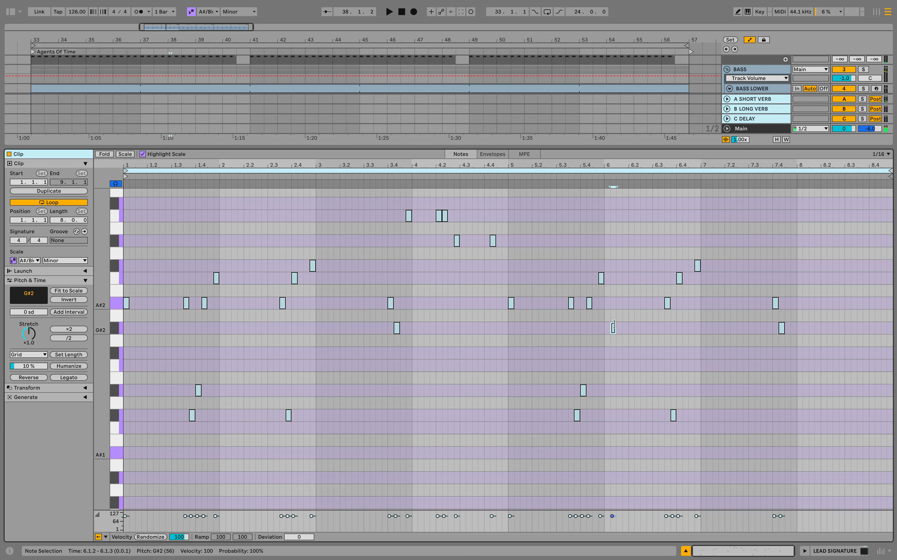
{"action": "key", "text": "space"}
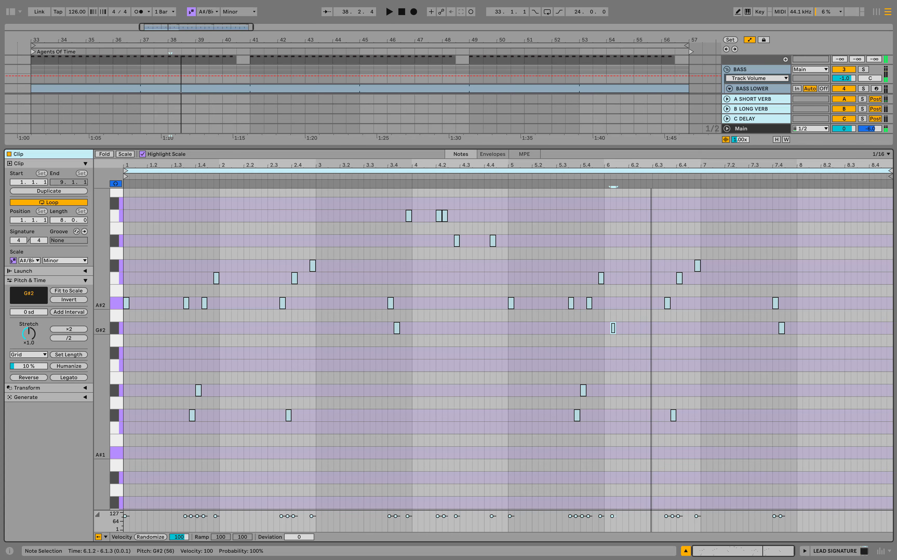
{"action": "left_click", "coordinate": [668, 304]}
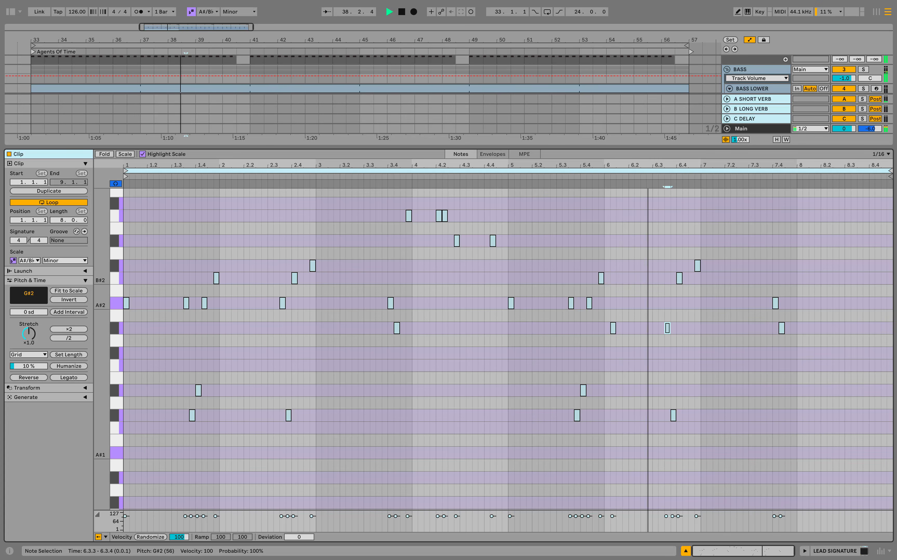
{"action": "key", "text": "space"}
{"action": "double_click", "coordinate": [684, 278]}
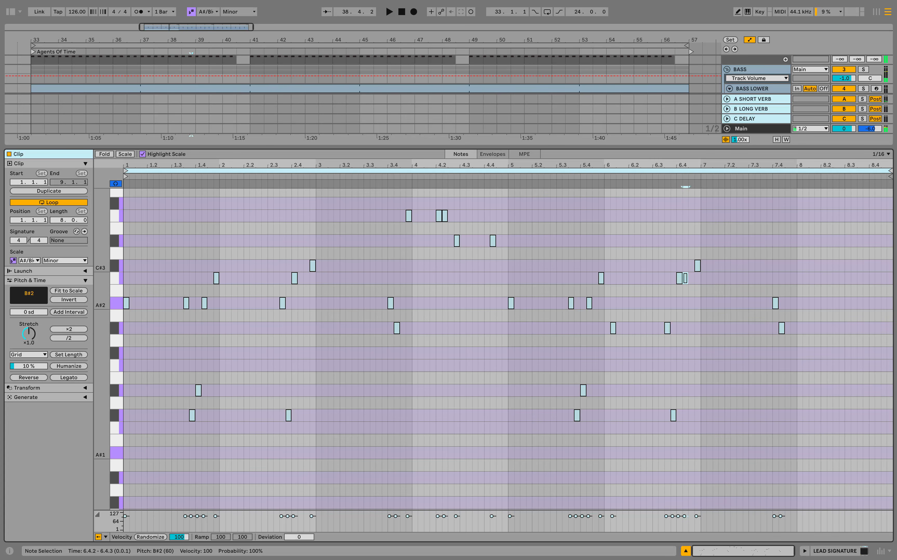
{"action": "left_click", "coordinate": [508, 177]}
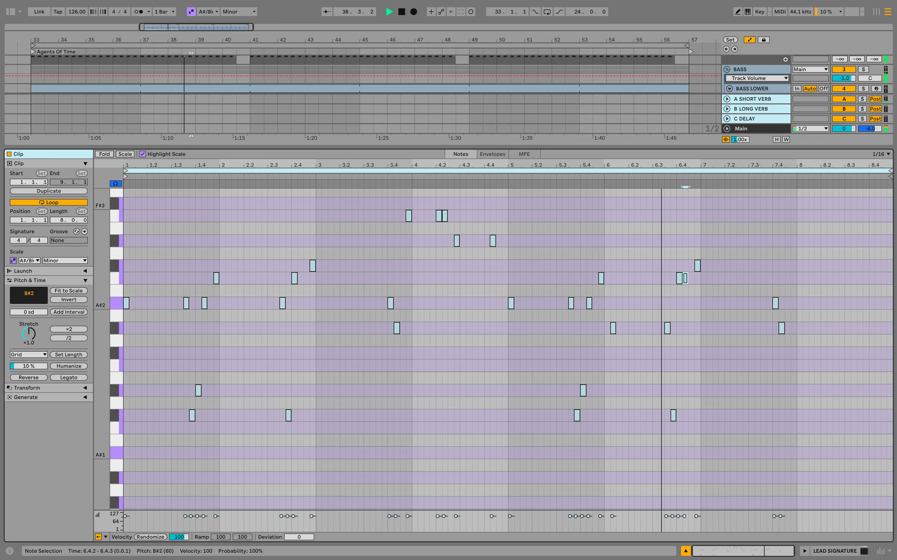
{"action": "key", "text": "space"}
Step: Add A#2 at 7.1.2 and move the G#2 near the end of bar 7 to 7.4.4
{"action": "double_click", "coordinate": [721, 303]}
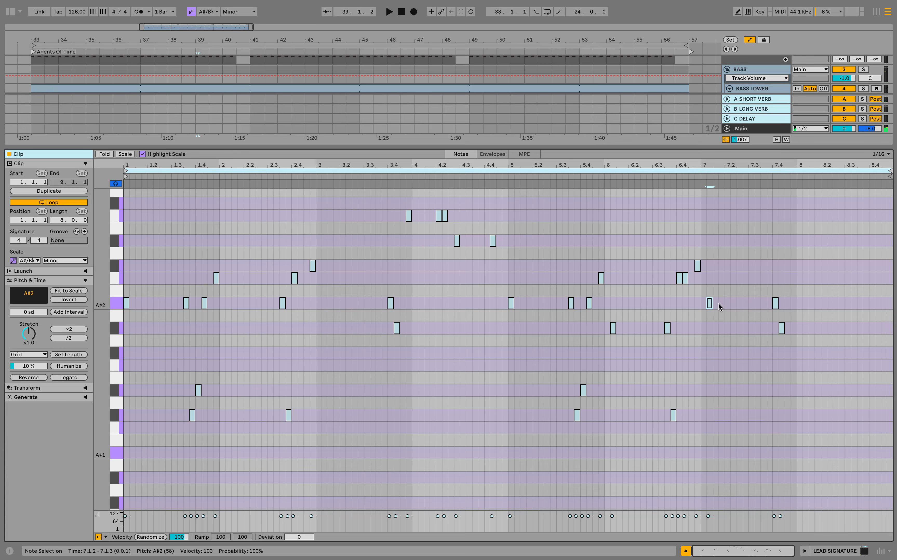
{"action": "key", "text": "space"}
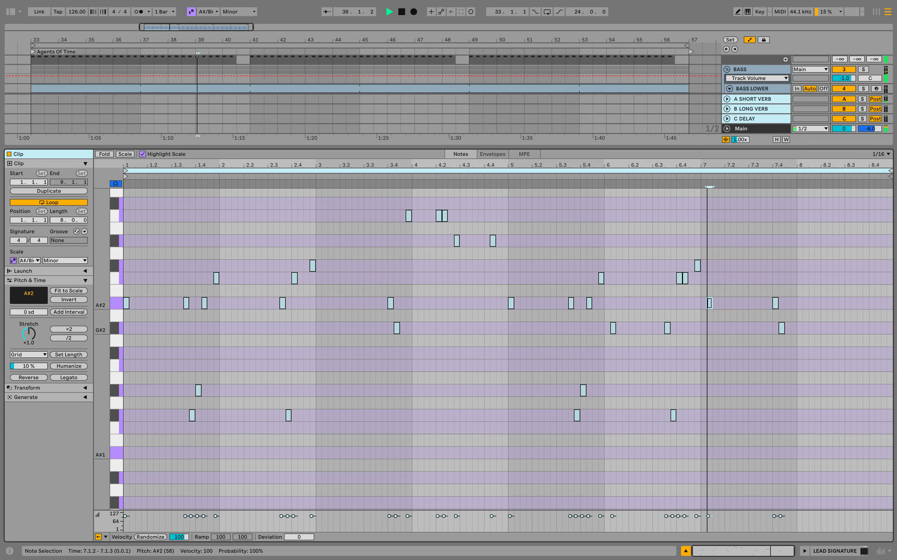
{"action": "key", "text": "space"}
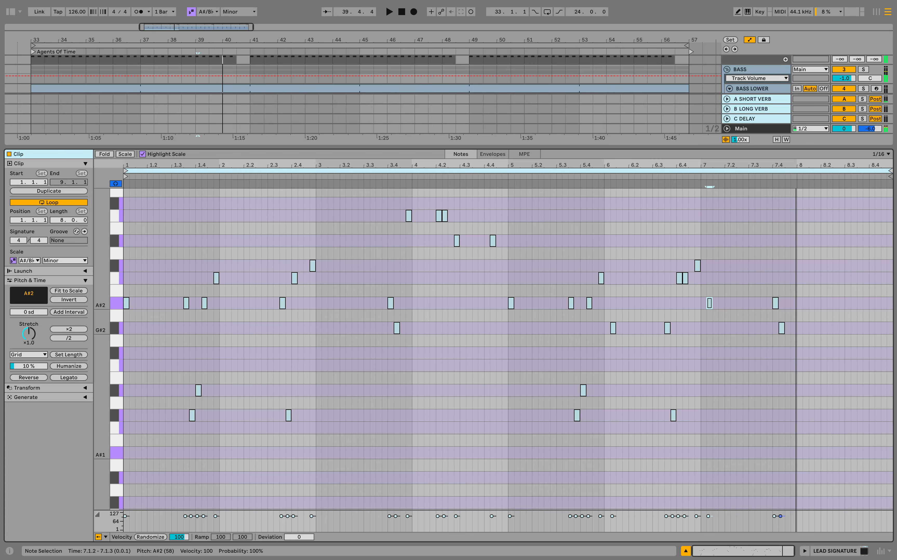
{"action": "left_click", "coordinate": [782, 328]}
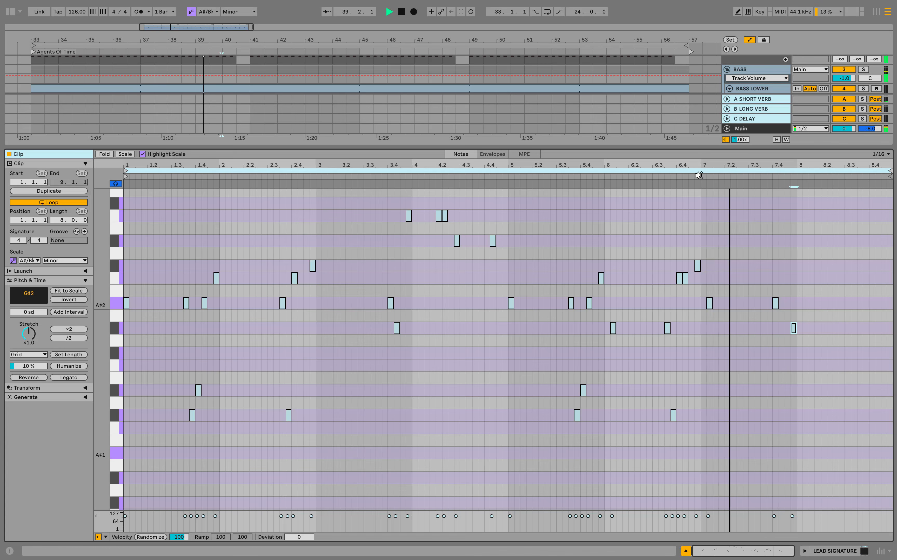
{"action": "key", "text": "space"}
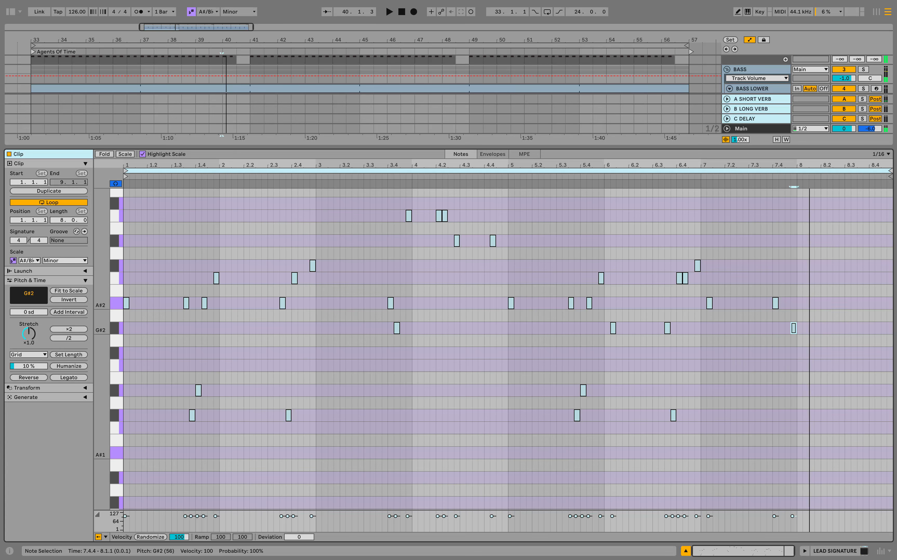
Step: Finish bar 8 with G#2 at 8.2.1, A#2 at 8.2.4 and C#3 at 8.4.2, and play back the whole melody
{"action": "double_click", "coordinate": [824, 329]}
{"action": "double_click", "coordinate": [842, 302]}
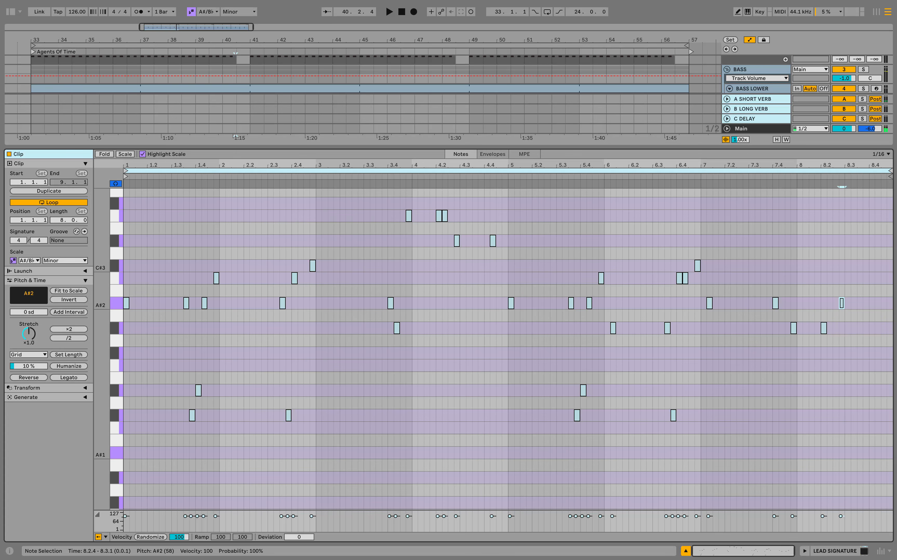
{"action": "double_click", "coordinate": [872, 266]}
{"action": "key", "text": "space"}
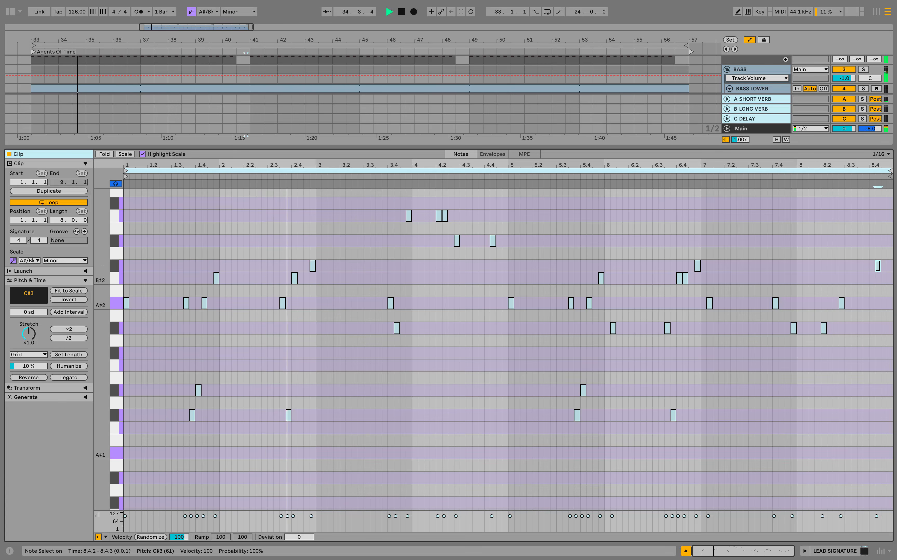
{"action": "left_click", "coordinate": [798, 266]}
{"action": "scroll", "coordinate": [797, 266], "scroll_direction": "up", "scroll_amount": 2}
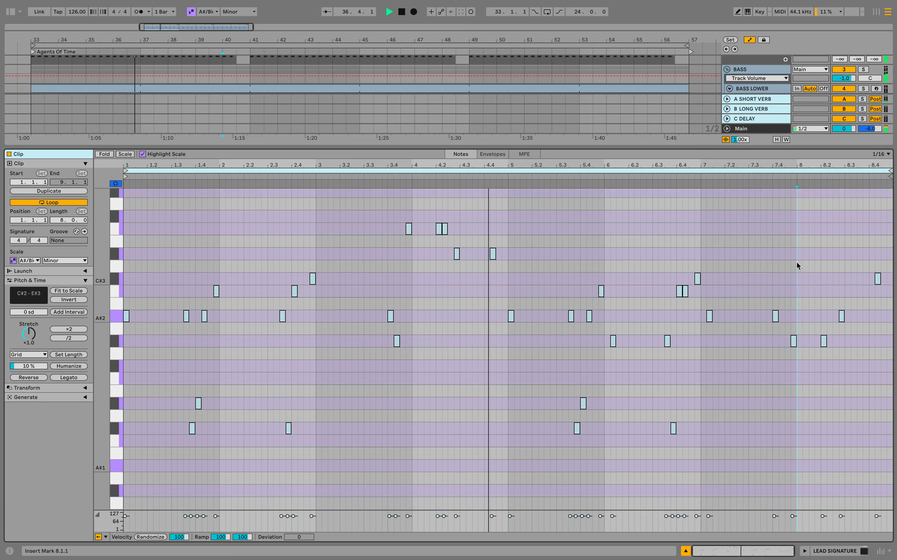
{"action": "scroll", "coordinate": [797, 266], "scroll_direction": "down", "scroll_amount": 1}
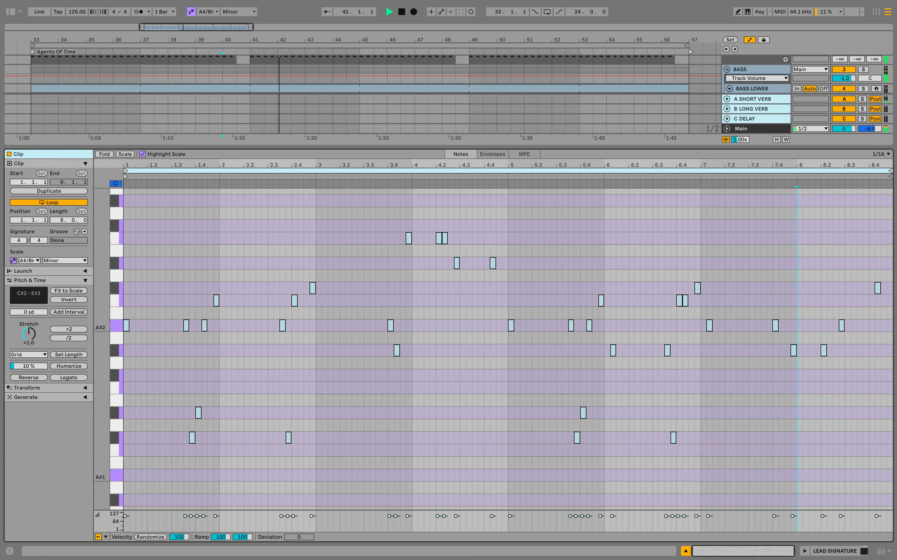
Step: Extend the LEAD SIGNATURE clip in the arrangement from bar 41 across the rest of the section
{"action": "key", "text": "super+alt+l"}
{"action": "left_click_drag", "start_coordinate": [250, 369], "coordinate": [676, 370]}
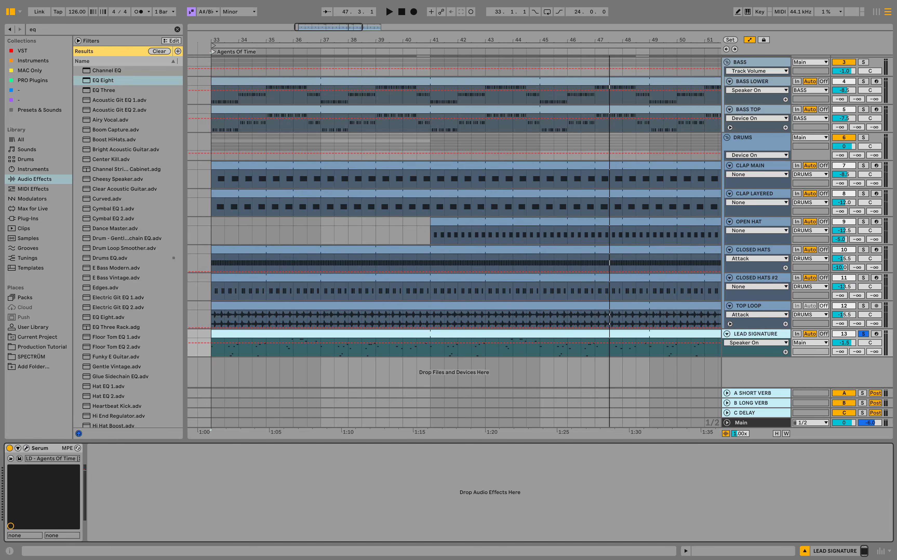
Step: Add EQ Eight to the LEAD SIGNATURE track and make band 1 a steeper low cut at about 124 Hz
{"action": "double_click", "coordinate": [102, 80]}
{"action": "key", "text": "space"}
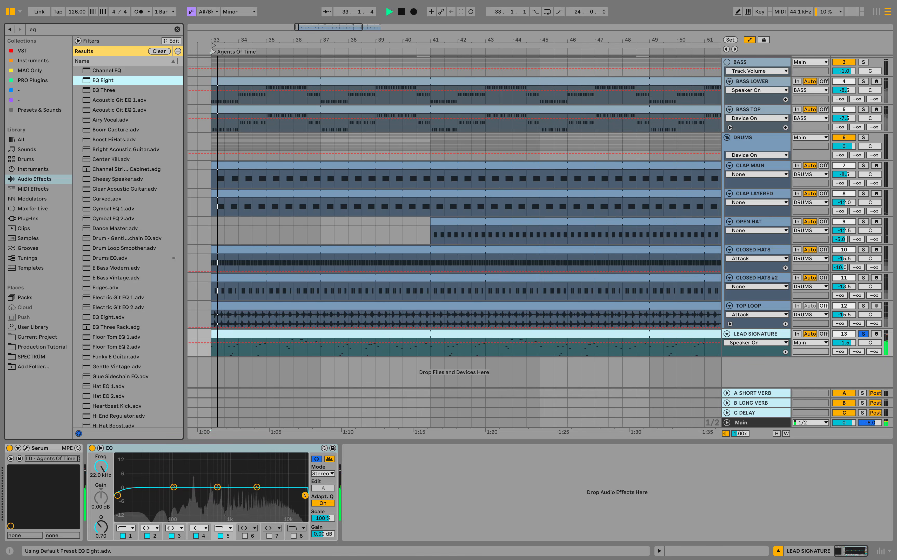
{"action": "left_click", "coordinate": [126, 527]}
{"action": "left_click", "coordinate": [126, 474]}
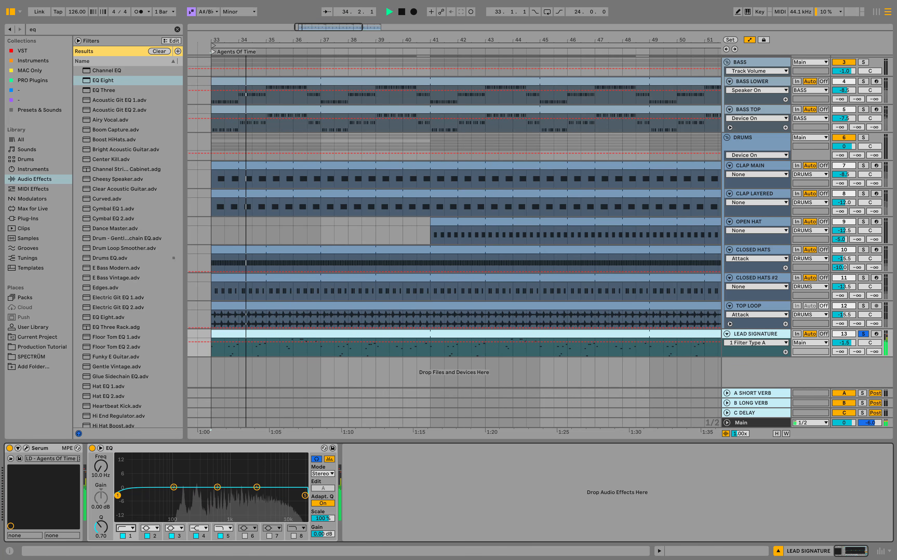
{"action": "left_click", "coordinate": [126, 528]}
{"action": "left_click", "coordinate": [126, 474]}
{"action": "left_click_drag", "start_coordinate": [118, 495], "coordinate": [176, 495]}
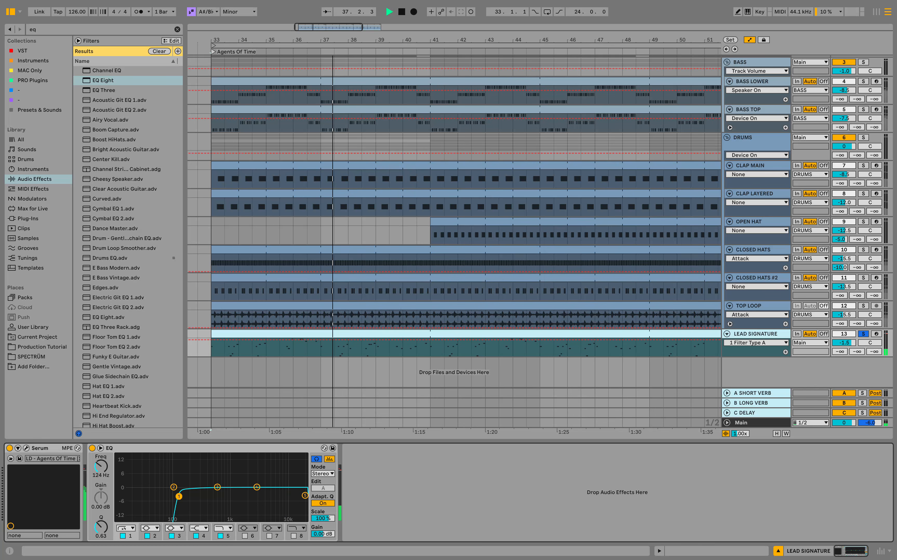
Step: Dip EQ band 2 by about 1.9 dB at 220 Hz and band 3 by about 4 dB at 3.03 kHz
{"action": "left_click_drag", "start_coordinate": [173, 486], "coordinate": [193, 492]}
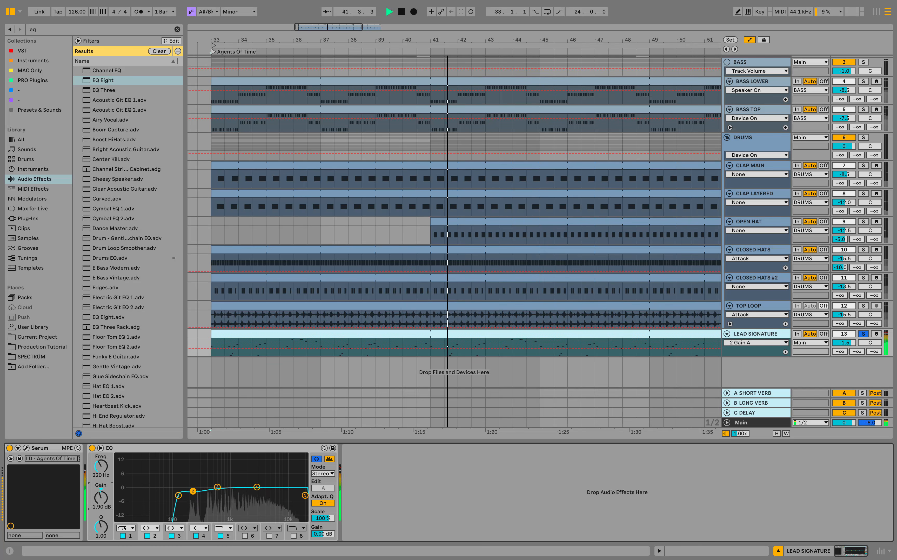
{"action": "left_click", "coordinate": [217, 487]}
{"action": "left_click_drag", "start_coordinate": [217, 487], "coordinate": [257, 500]}
{"action": "key", "text": "space"}
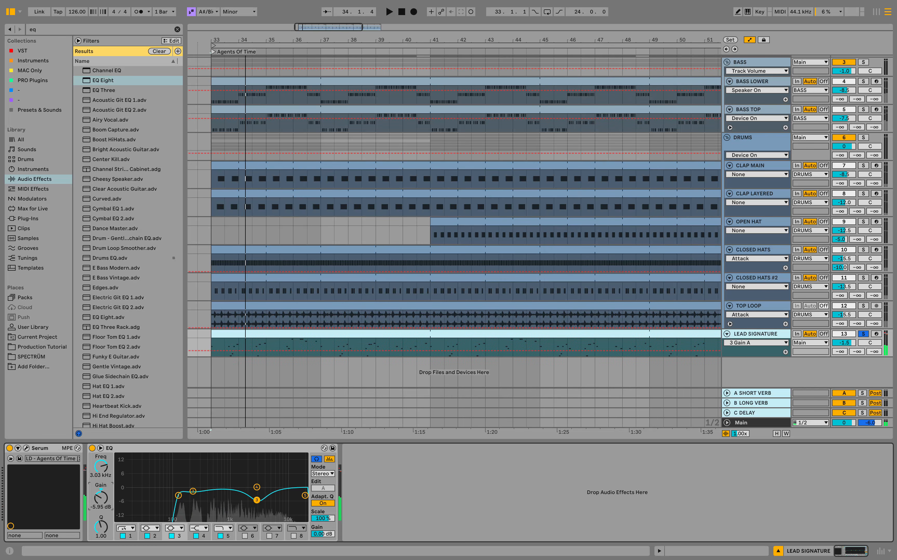
{"action": "key", "text": "space"}
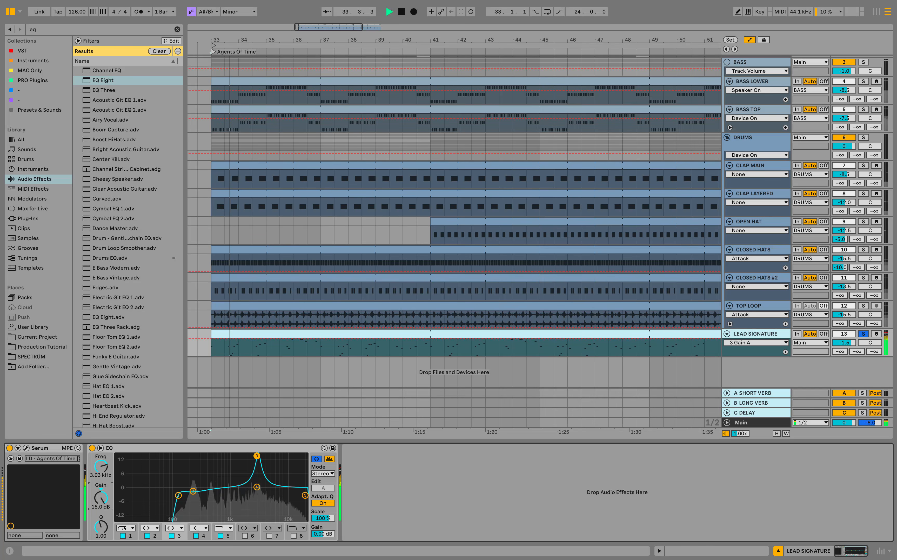
{"action": "left_click_drag", "start_coordinate": [257, 456], "coordinate": [256, 496]}
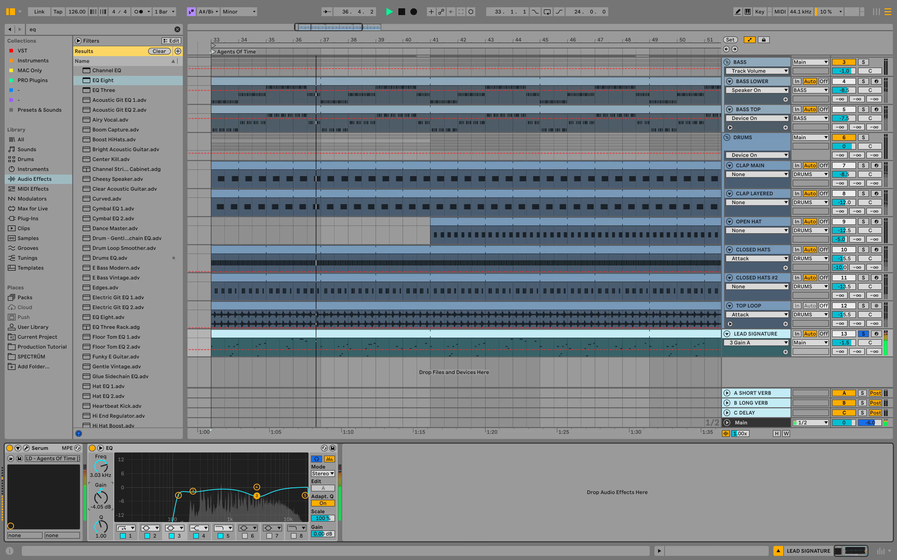
Step: Turn off EQ band 4 and lower the band 5 high cut to about 14.7 kHz
{"action": "left_click", "coordinate": [197, 535]}
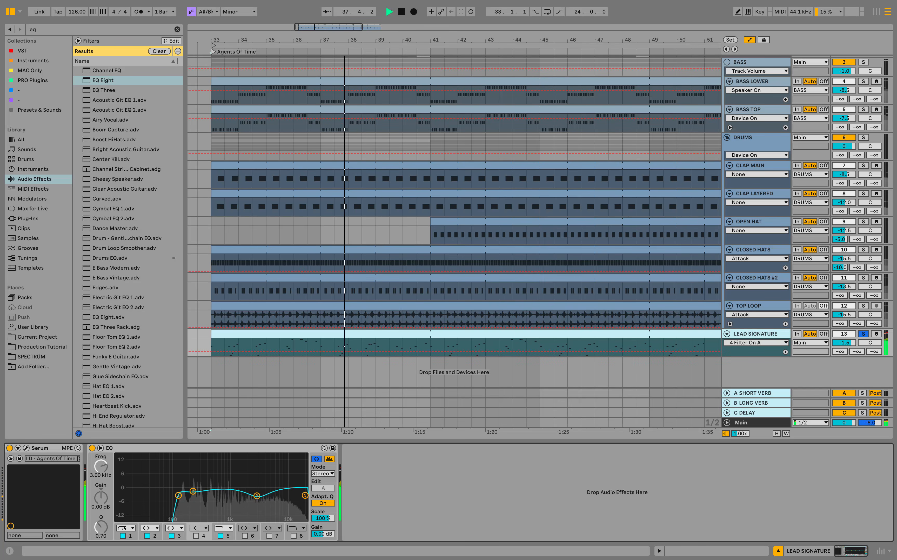
{"action": "left_click_drag", "start_coordinate": [305, 495], "coordinate": [295, 496]}
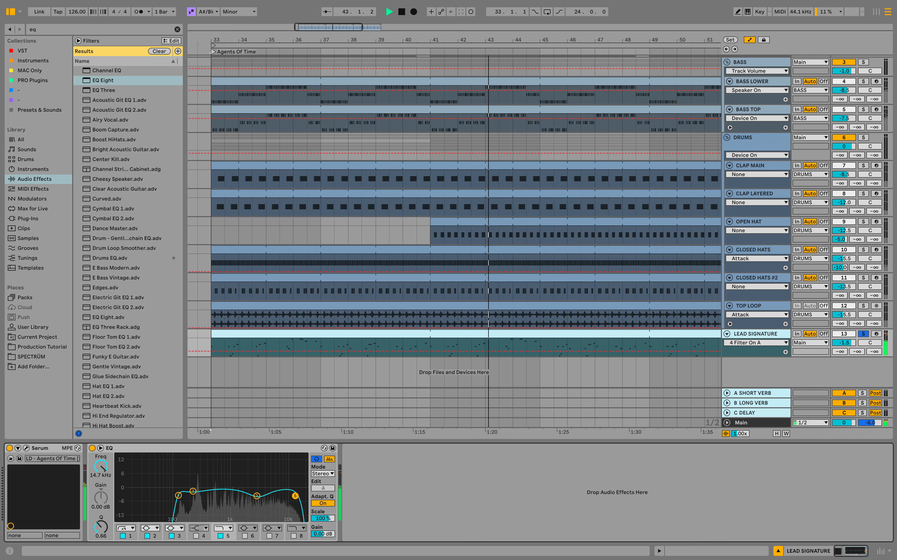
Step: Unsolo LEAD SIGNATURE and copy the Compressor Bass device from the SC TRIGGER track
{"action": "left_click", "coordinate": [864, 334]}
{"action": "scroll", "coordinate": [755, 216], "scroll_direction": "up", "scroll_amount": 3}
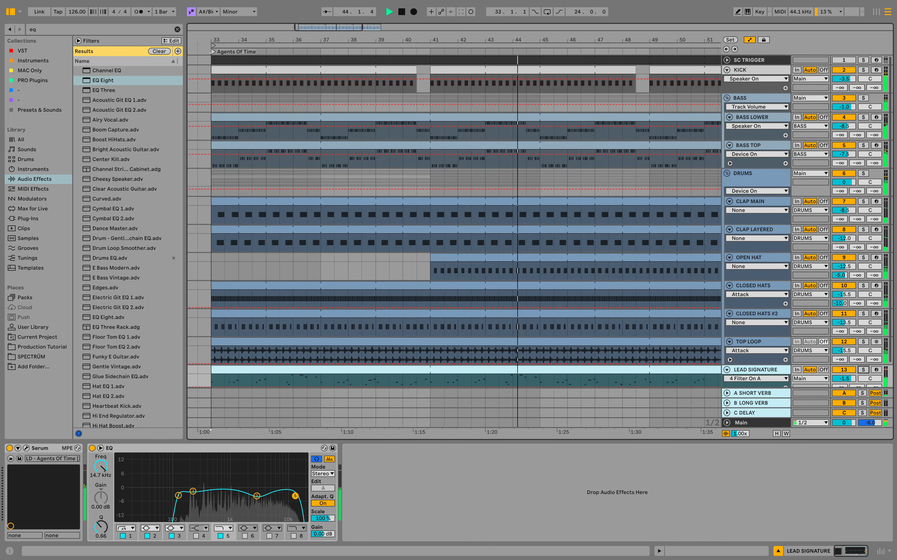
{"action": "left_click", "coordinate": [750, 60]}
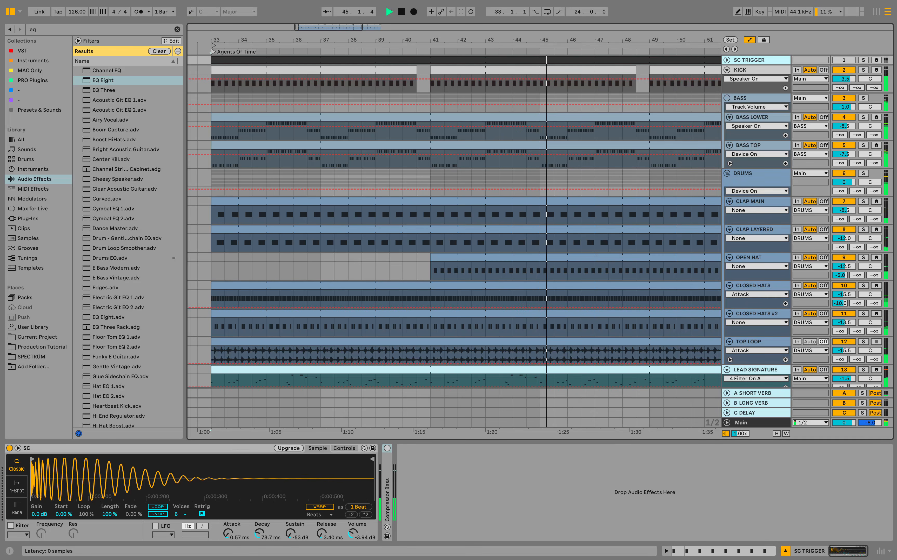
{"action": "right_click", "coordinate": [387, 475]}
{"action": "left_click", "coordinate": [399, 385]}
Step: Paste the Compressor Bass sidechain after the EQ on LEAD SIGNATURE and raise its ratio slightly
{"action": "scroll", "coordinate": [755, 259], "scroll_direction": "down", "scroll_amount": 3}
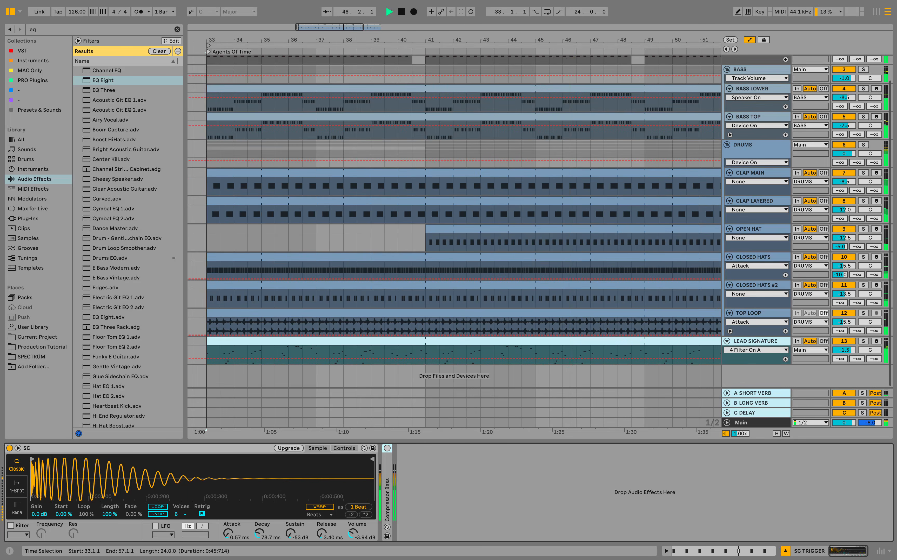
{"action": "left_click", "coordinate": [756, 341]}
{"action": "right_click", "coordinate": [534, 476]}
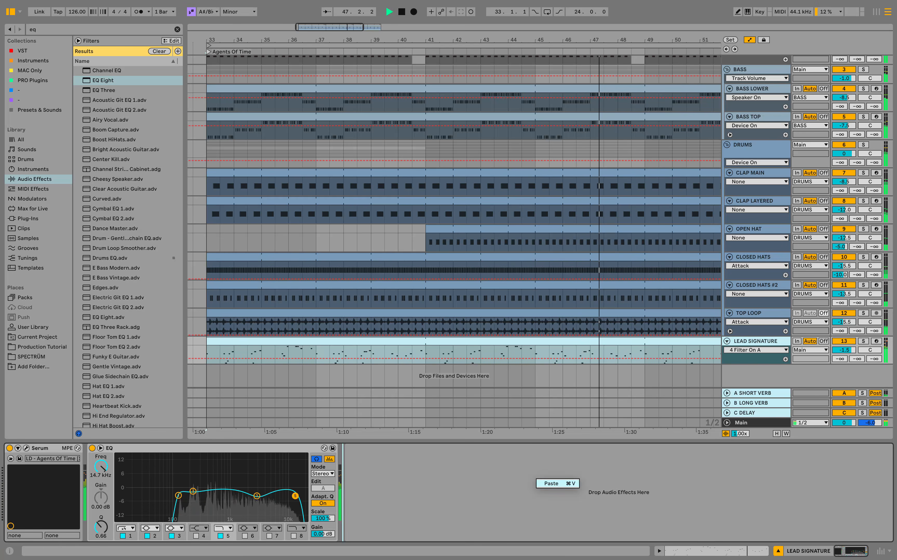
{"action": "left_click", "coordinate": [552, 485]}
{"action": "left_click", "coordinate": [347, 448]}
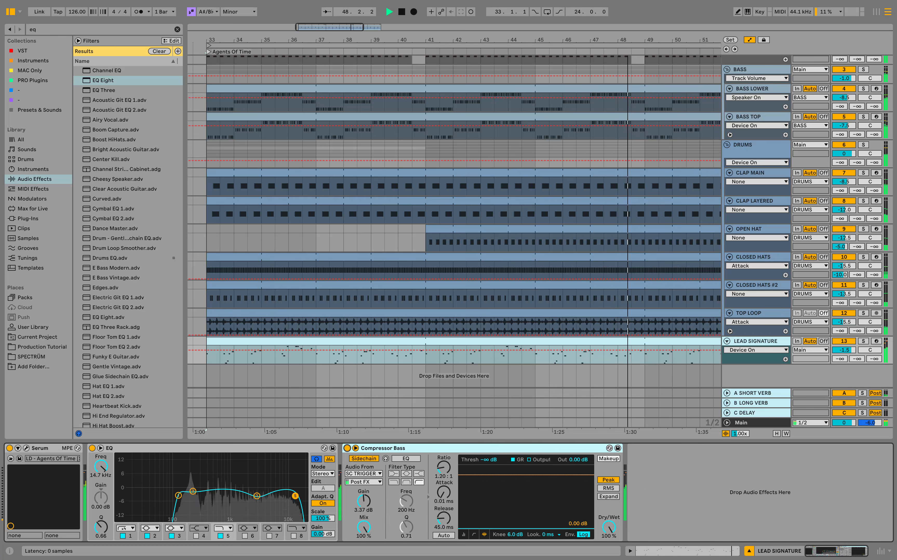
{"action": "left_click_drag", "start_coordinate": [444, 468], "coordinate": [444, 463]}
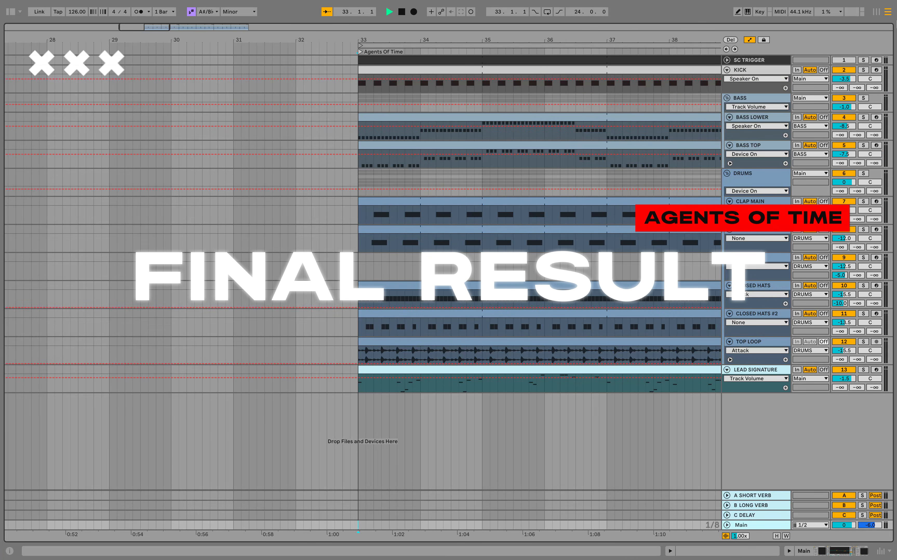
Step: Play back the finished arrangement from bar 33
{"action": "key", "text": "space"}
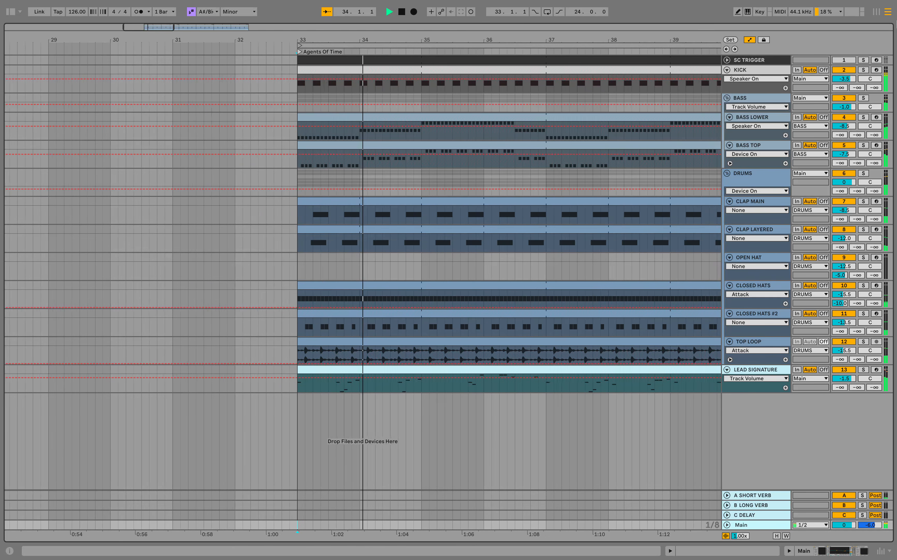